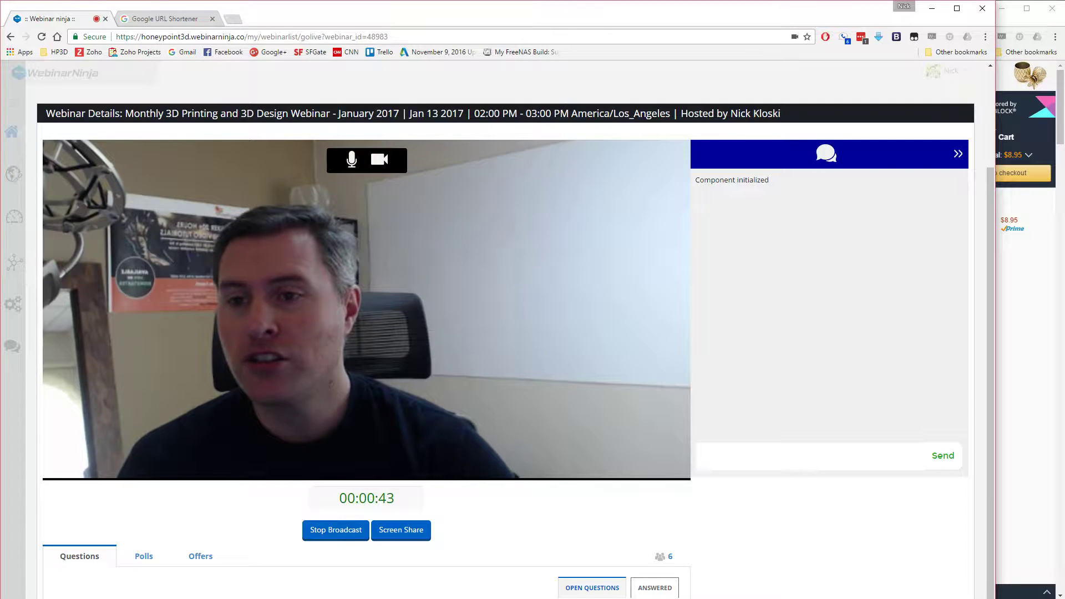
Open the HoneyPoint3D website, honeypoint3d.com, in a new browser tab
key("ctrl+t")
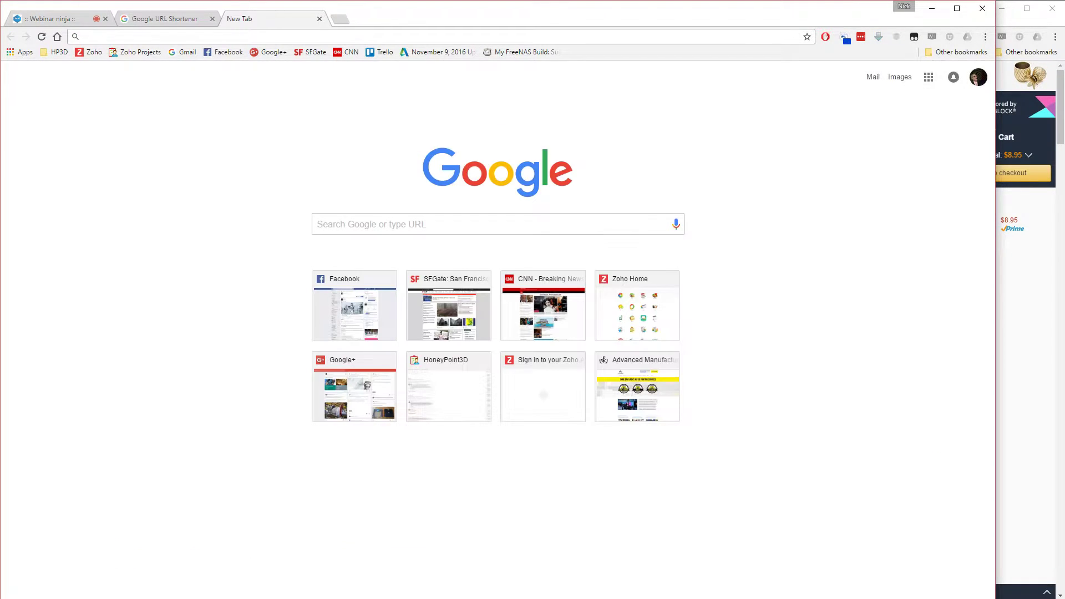
type("hon")
key("Return")
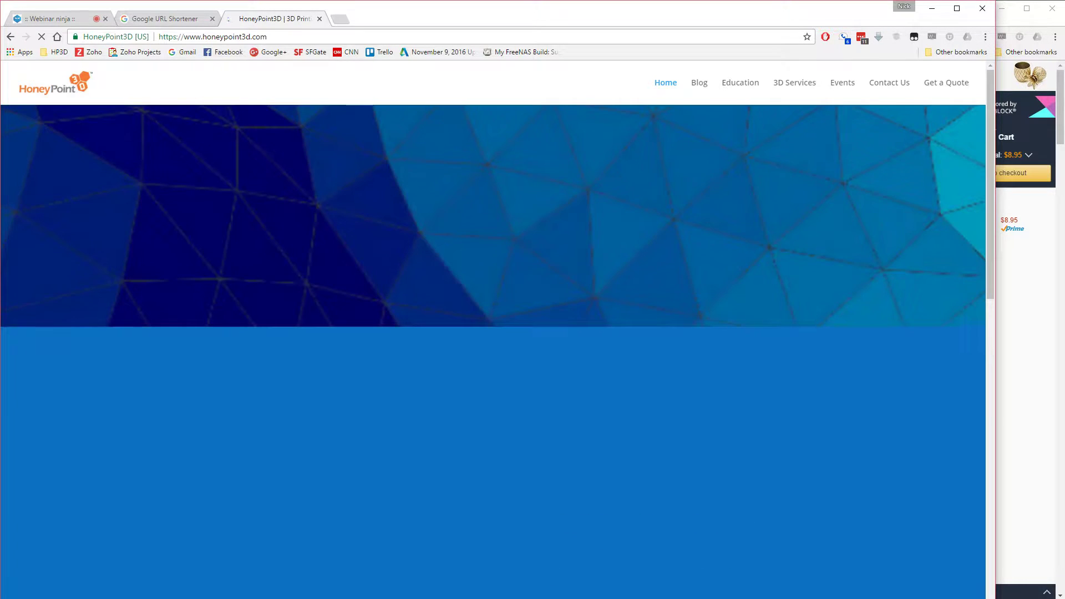
key("alt+Tab")
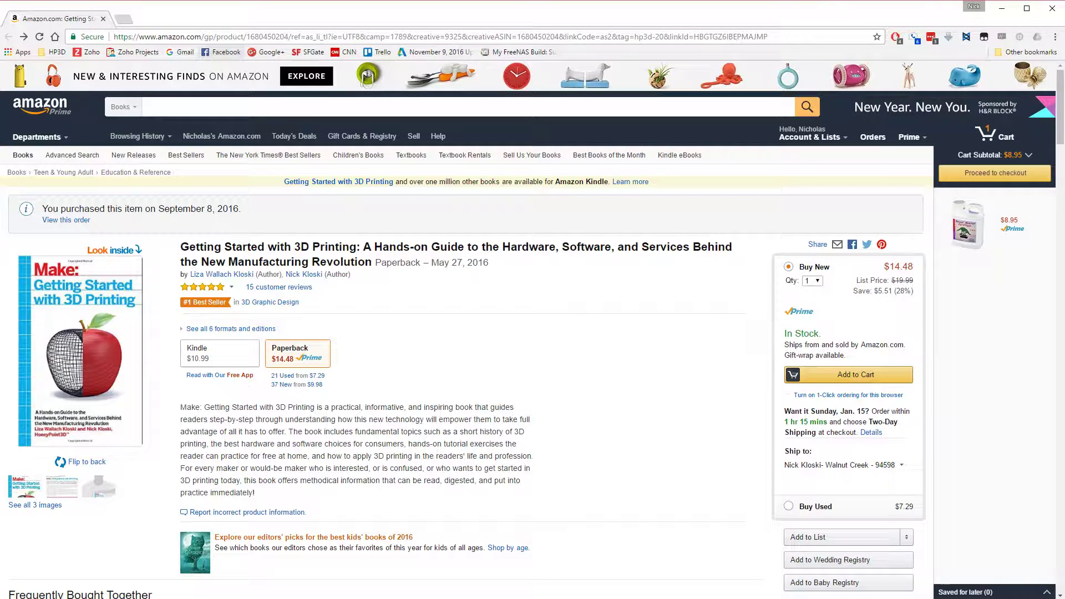
key("alt+Tab")
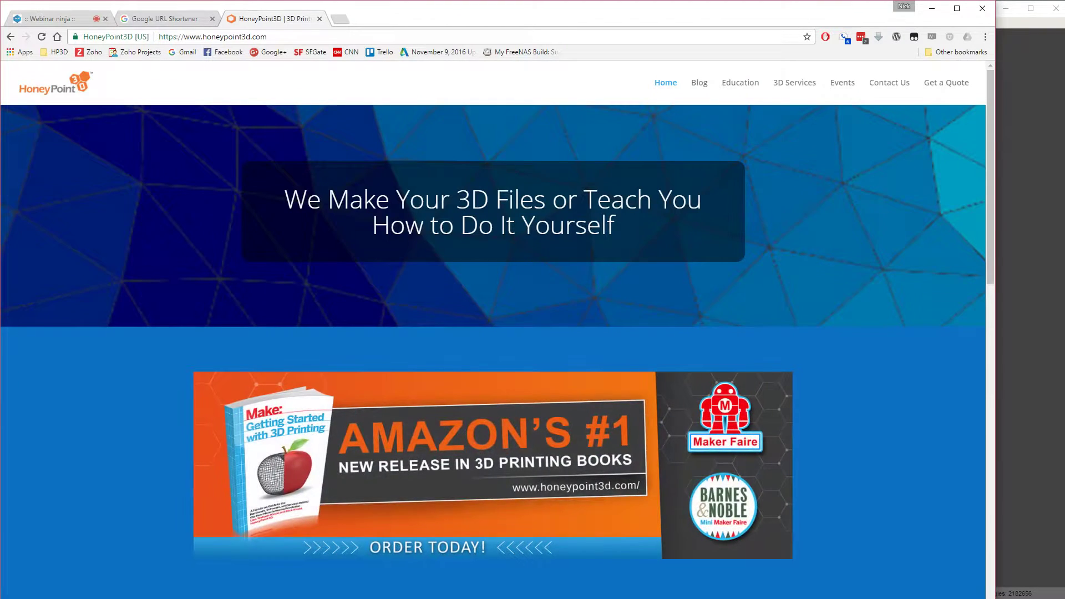
Share the entire Screen 1 with the audience from the Webinar Ninja broadcast page
key("ctrl+1")
left_click(401, 530)
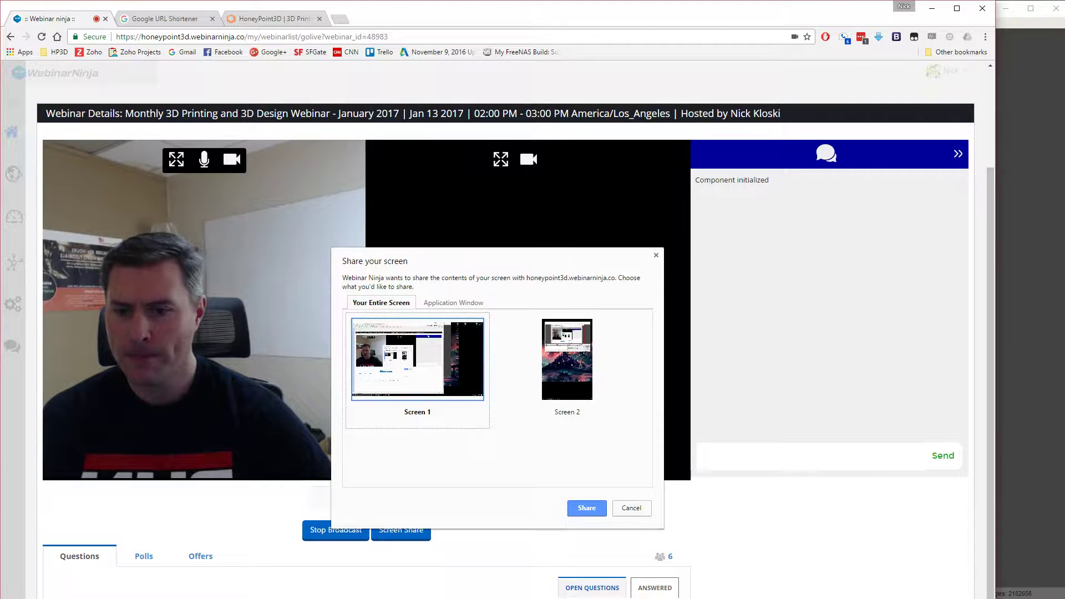
left_click(587, 508)
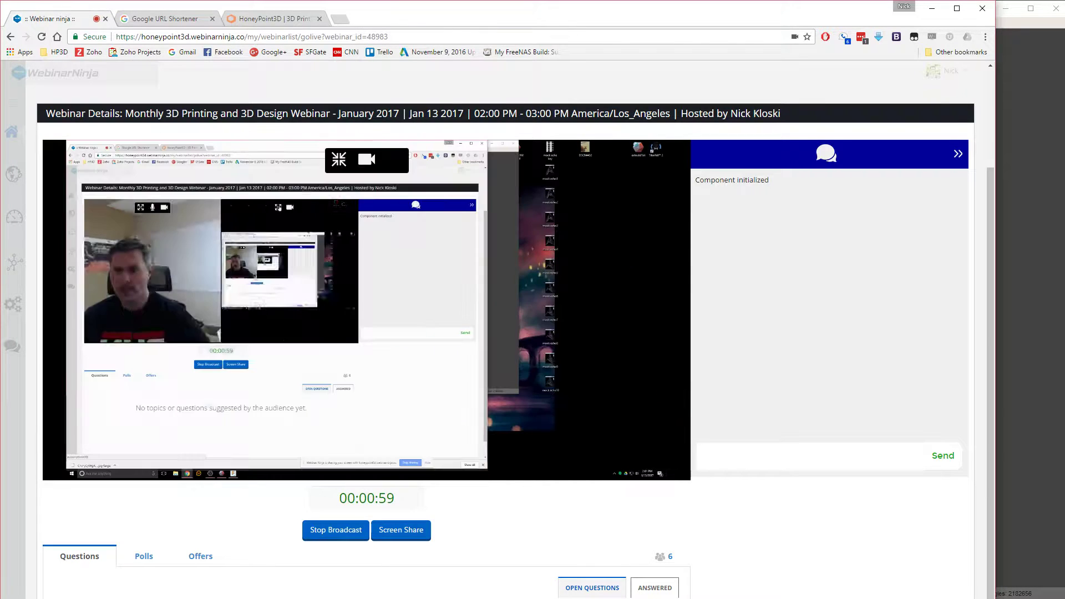
Show the HoneyPoint3D home page down to the online education and 3D services sections
left_click(272, 19)
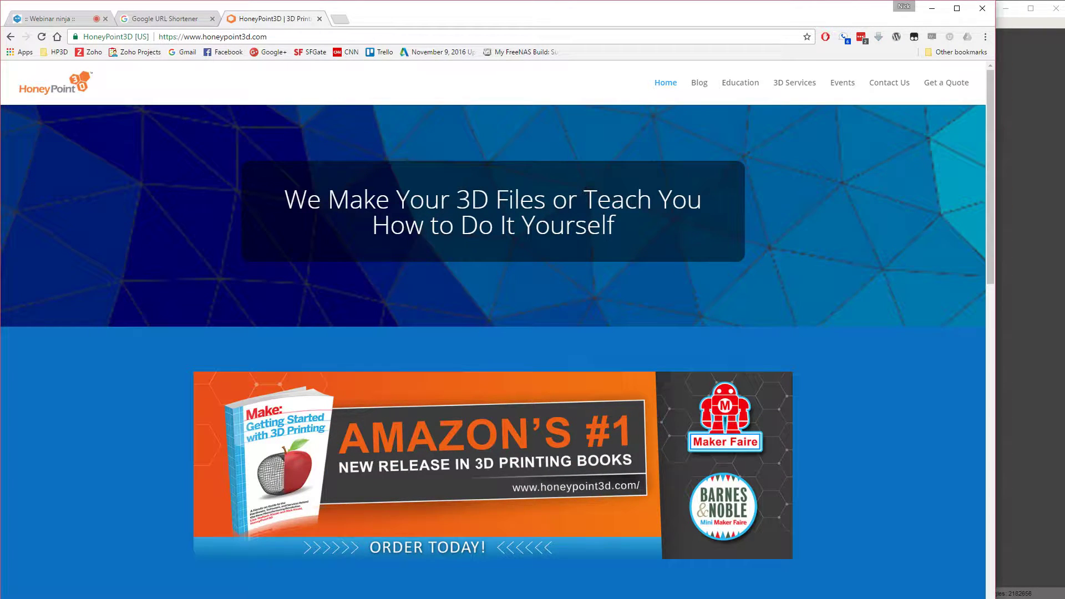
scroll(492, 332, "down", 3)
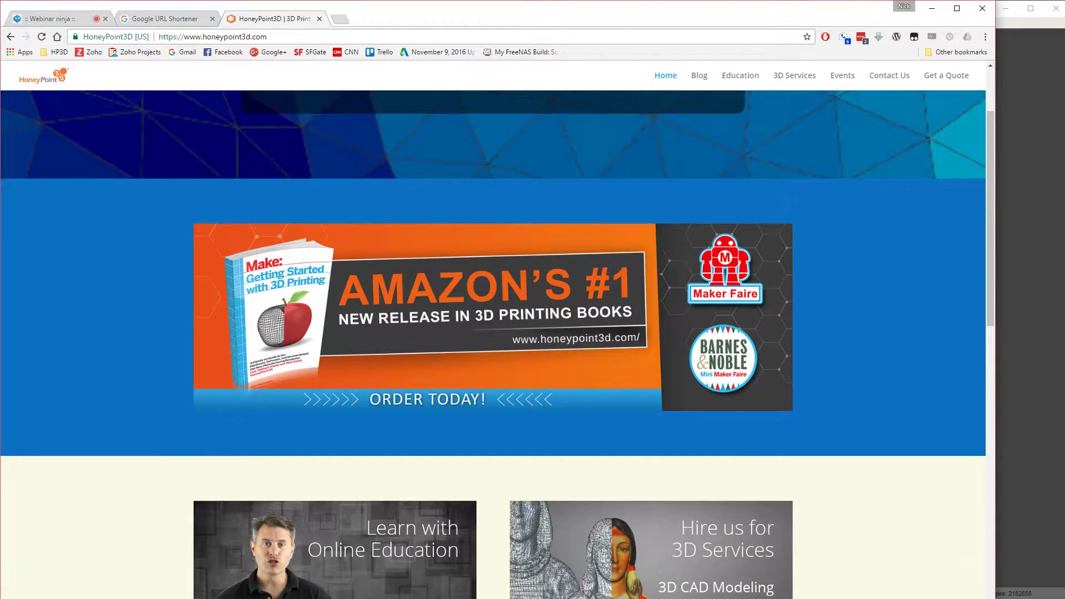
scroll(492, 344, "down", 3)
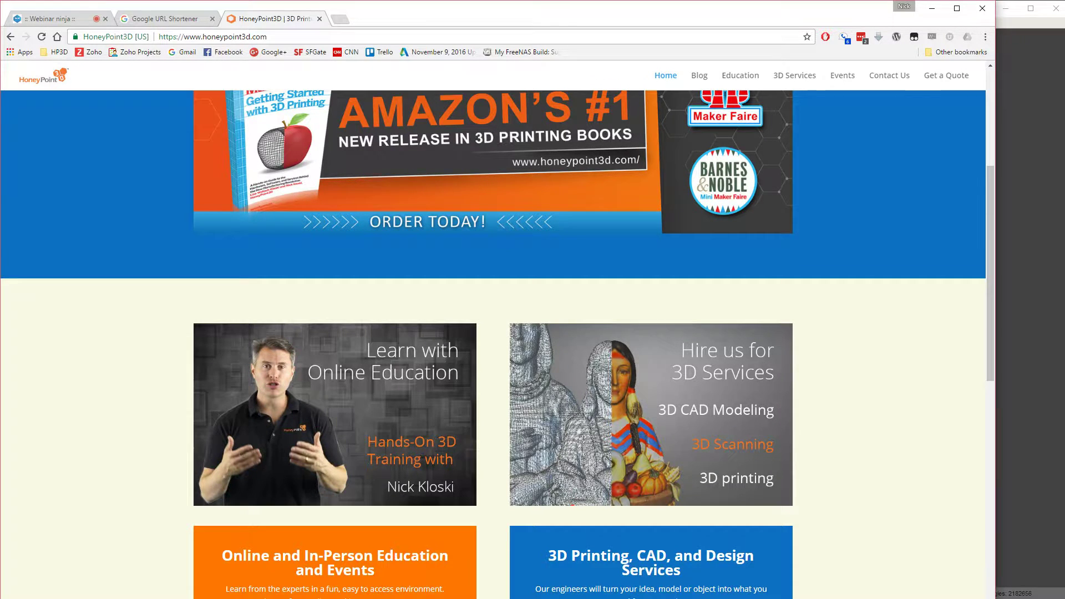
scroll(497, 344, "down", 1)
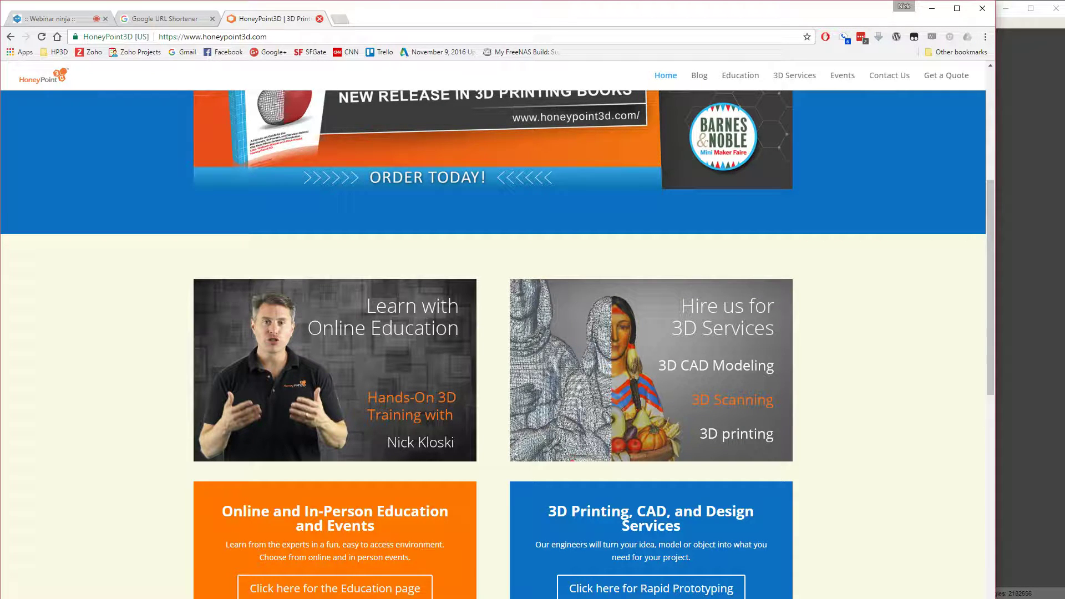
Open the Amazon product page of the book "Getting Started with 3D Printing" in the Google URL Shortener tab
left_click(50, 18)
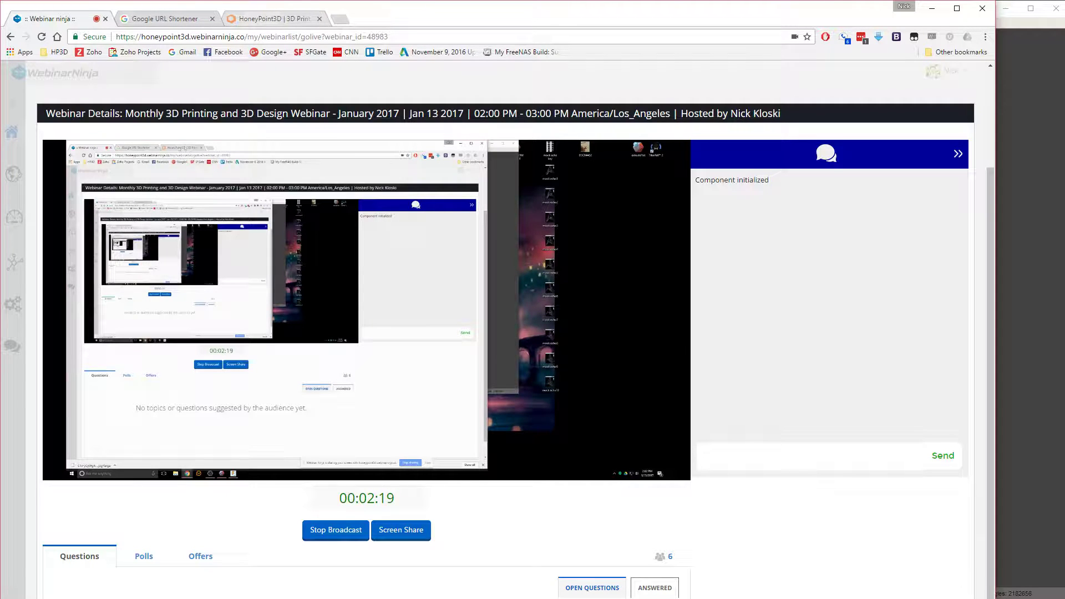
left_click(163, 18)
left_click(633, 264)
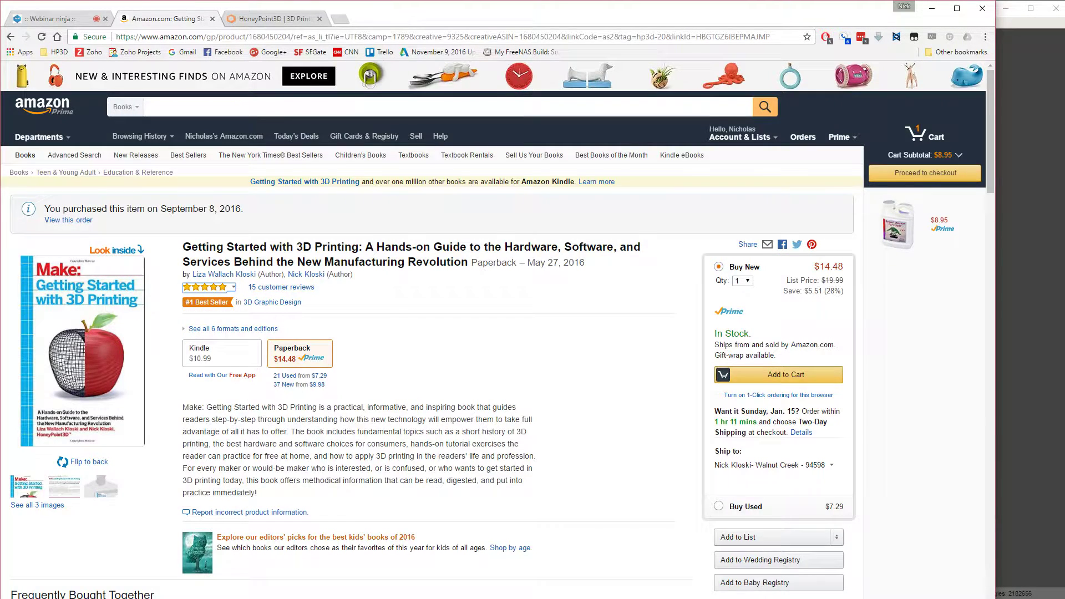
Show the webcam feed beside the shared screen in the webinar and return to the enlarged screen share
left_click(63, 19)
left_click(338, 160)
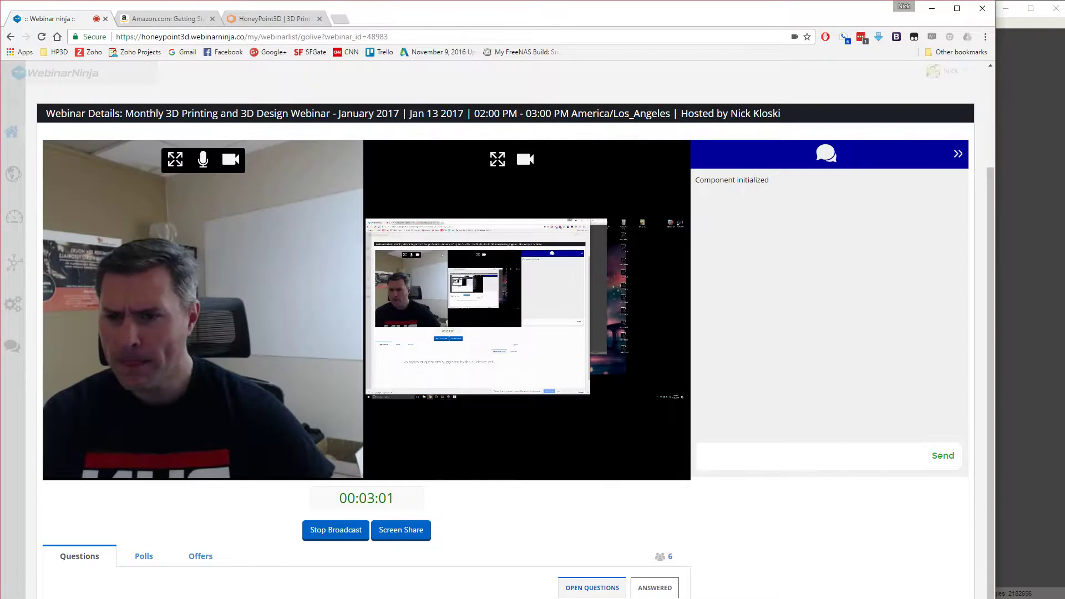
left_click(175, 160)
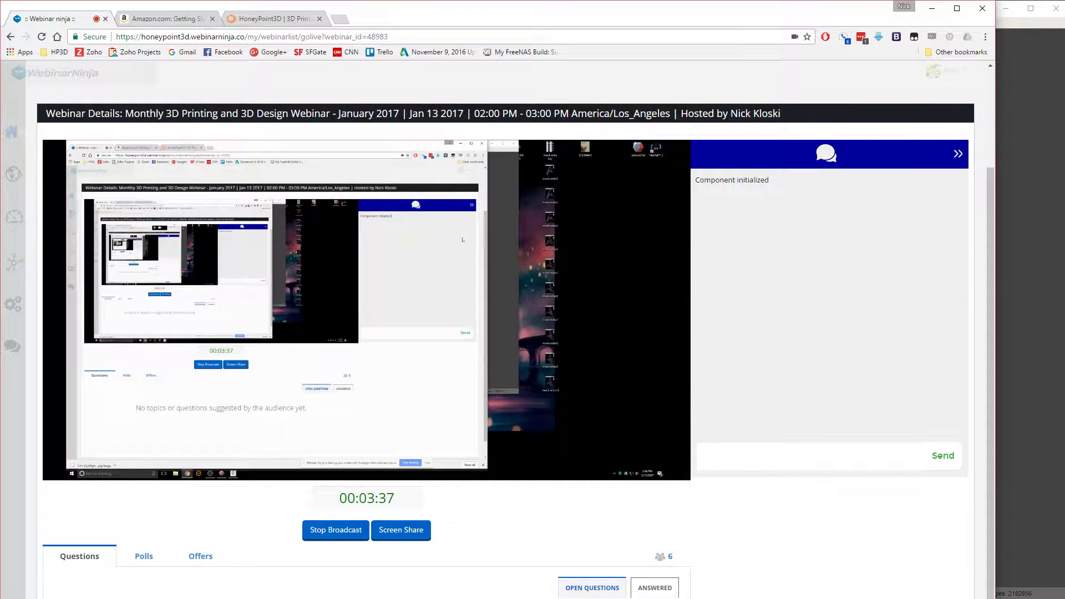
Switch to Autodesk Meshmixer and examine the 90.stl relief panel from several angles, including a close-up of a frame corner
key("alt+Tab")
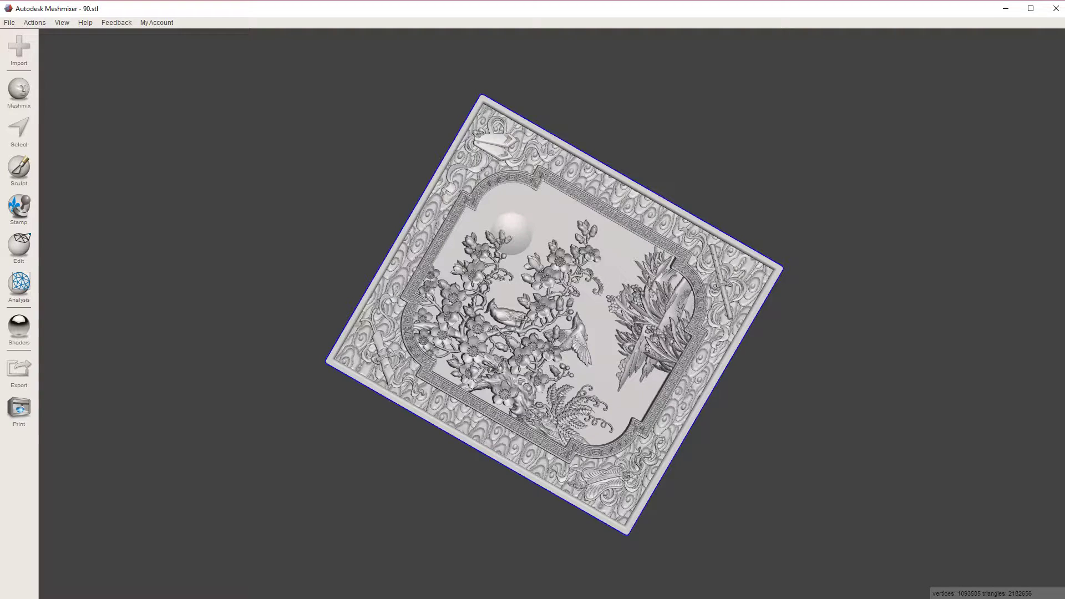
right_click_drag(554, 315, 620, 276)
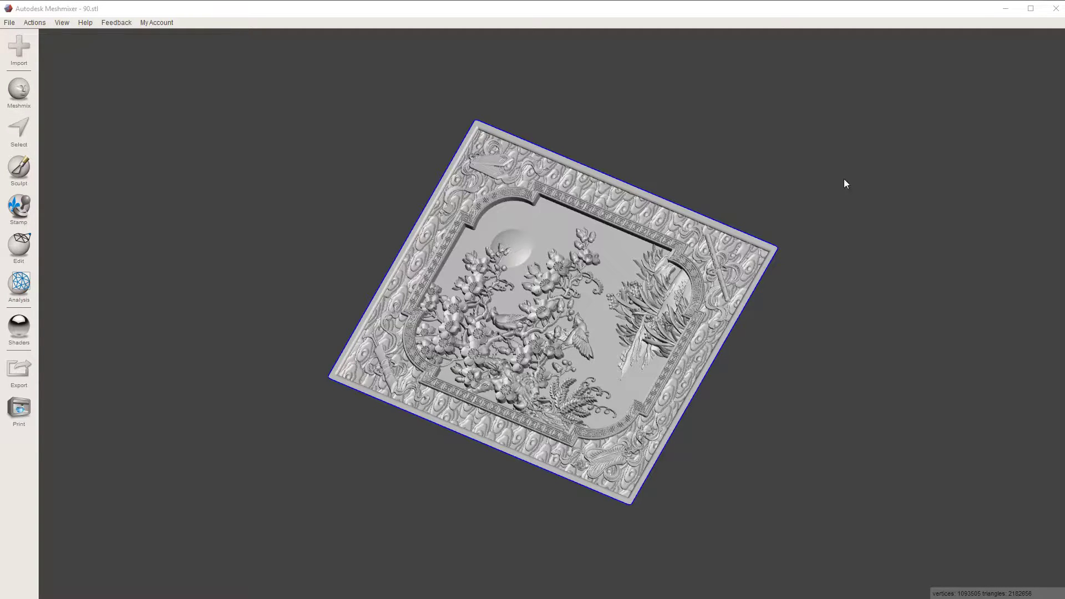
mouse_move(652, 294)
right_mouse_down()
mouse_move(469, 366)
mouse_move(515, 314)
mouse_move(473, 368)
mouse_move(529, 334)
mouse_move(514, 305)
mouse_move(530, 349)
mouse_move(512, 374)
mouse_move(518, 384)
mouse_move(493, 349)
mouse_move(504, 320)
mouse_move(542, 345)
mouse_move(527, 161)
mouse_move(534, 132)
mouse_move(567, 104)
mouse_move(491, 145)
mouse_move(503, 380)
mouse_move(477, 321)
mouse_move(489, 327)
mouse_move(534, 300)
mouse_move(514, 189)
mouse_move(518, 162)
mouse_move(537, 150)
mouse_move(534, 169)
mouse_move(529, 162)
mouse_move(550, 158)
mouse_move(511, 320)
mouse_move(525, 289)
right_mouse_up()
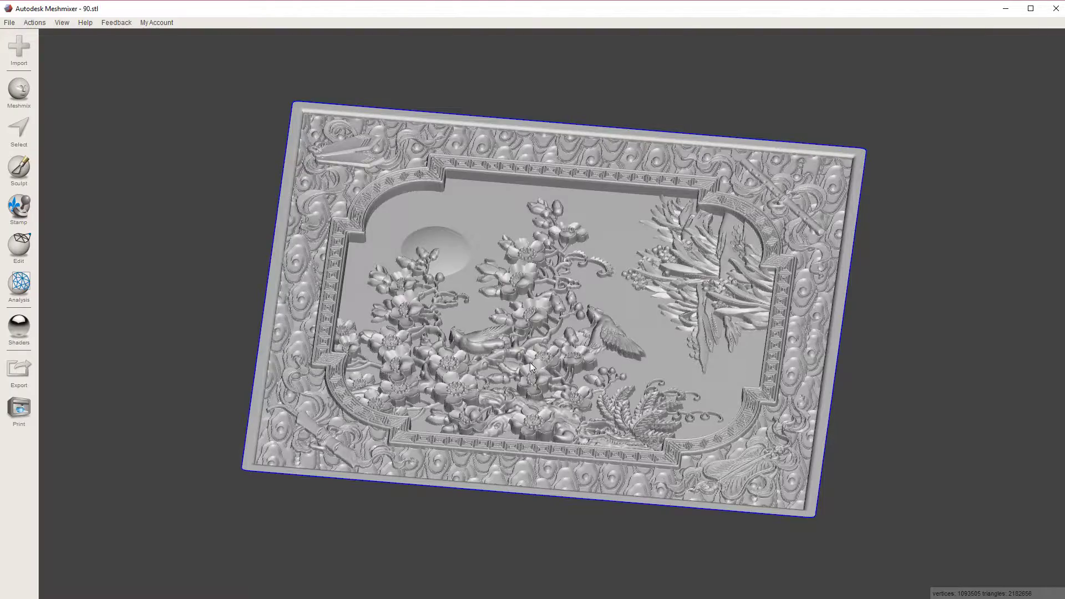
mouse_move(523, 252)
right_mouse_down()
mouse_move(551, 307)
mouse_move(541, 246)
mouse_move(555, 113)
mouse_move(571, 105)
mouse_move(579, 127)
mouse_move(520, 178)
mouse_move(493, 315)
mouse_move(441, 365)
mouse_move(517, 412)
mouse_move(514, 302)
mouse_move(528, 377)
mouse_move(508, 327)
mouse_move(505, 369)
right_mouse_up()
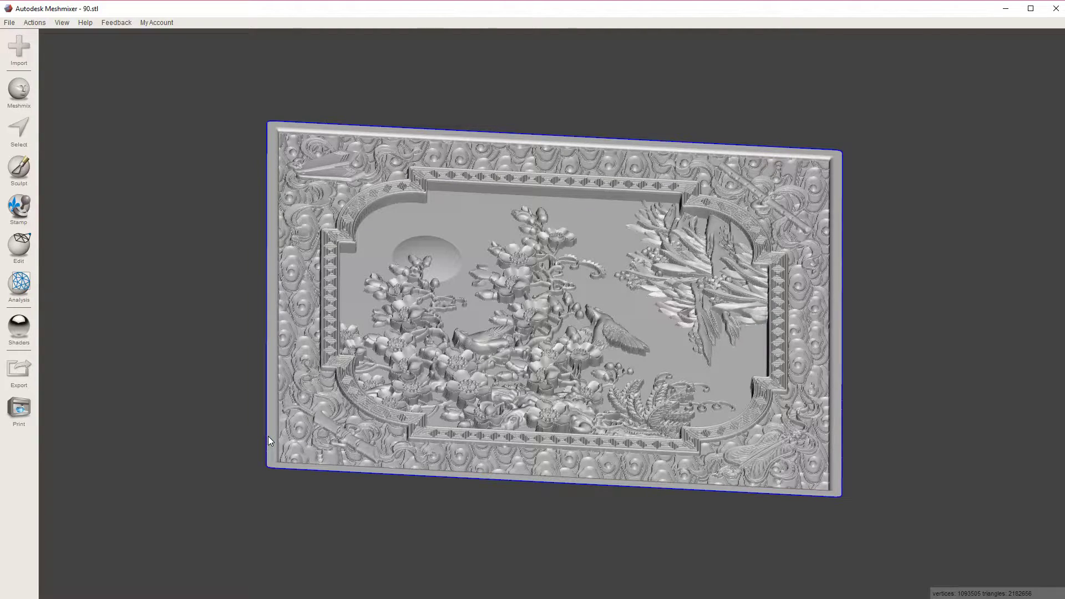
key("c")
scroll(557, 328, "up", 8)
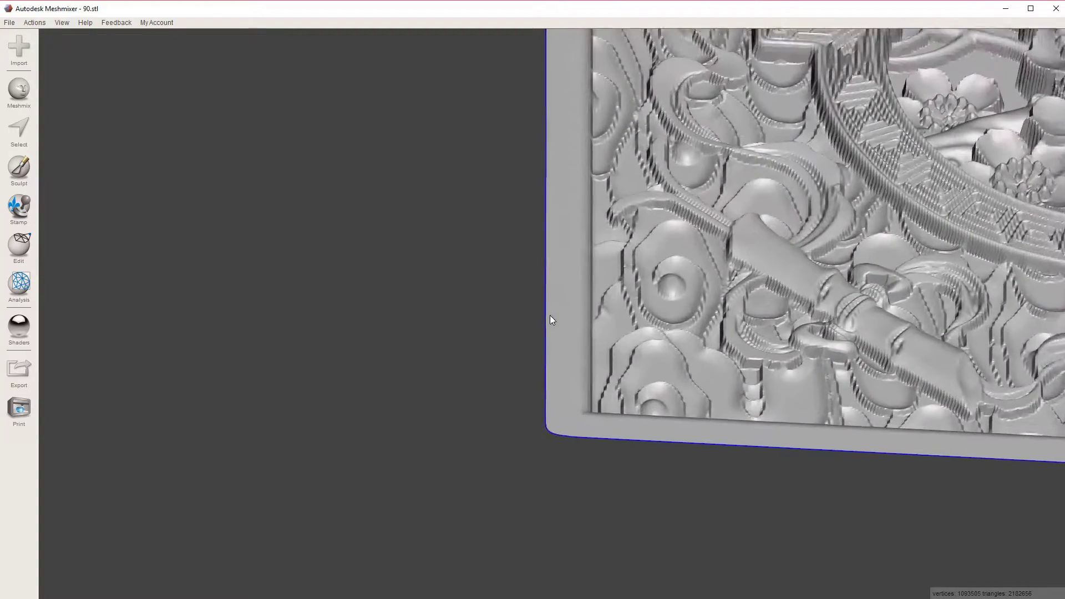
right_click_drag(551, 315, 535, 324)
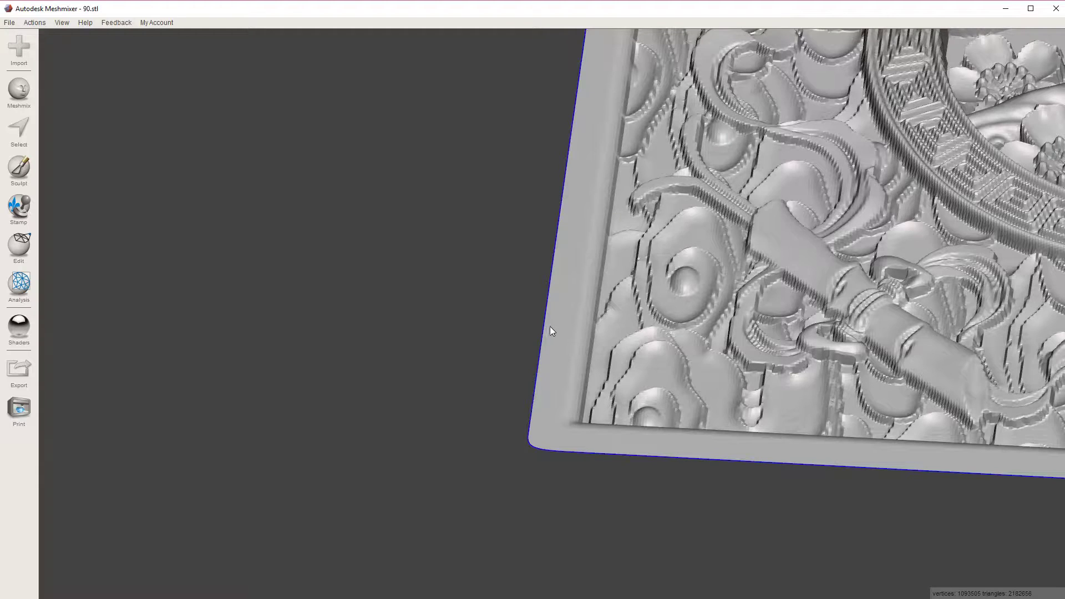
Select the narrow outer edge faces around the relief panel's frame with the Unwrap Brush
mouse_move(596, 283)
left_mouse_down()
mouse_move(611, 308)
mouse_move(579, 307)
mouse_move(574, 295)
left_mouse_up()
scroll(574, 285, "down", 7)
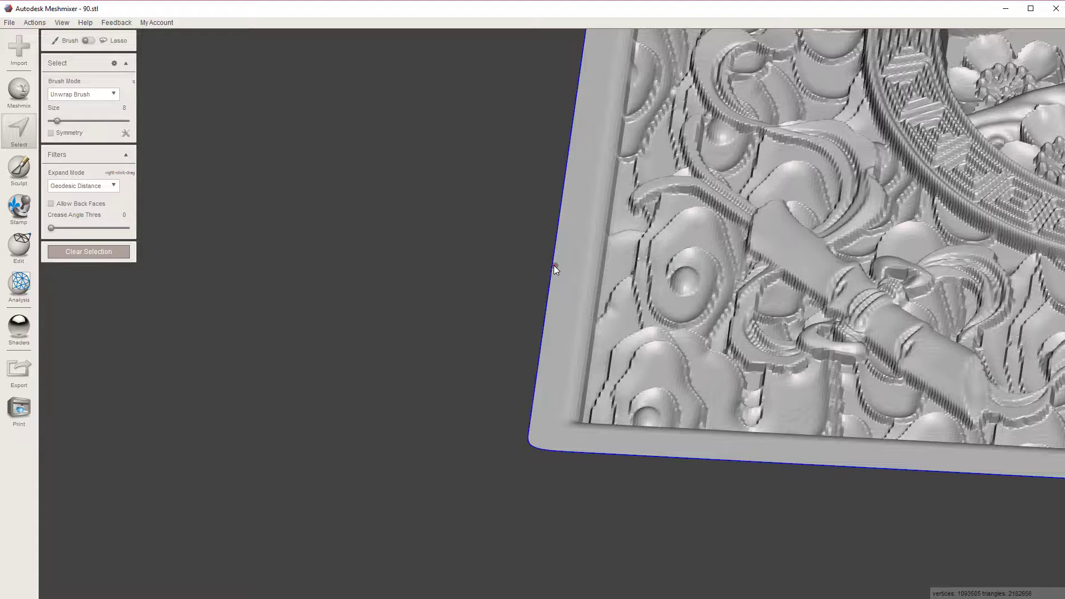
left_click(554, 265)
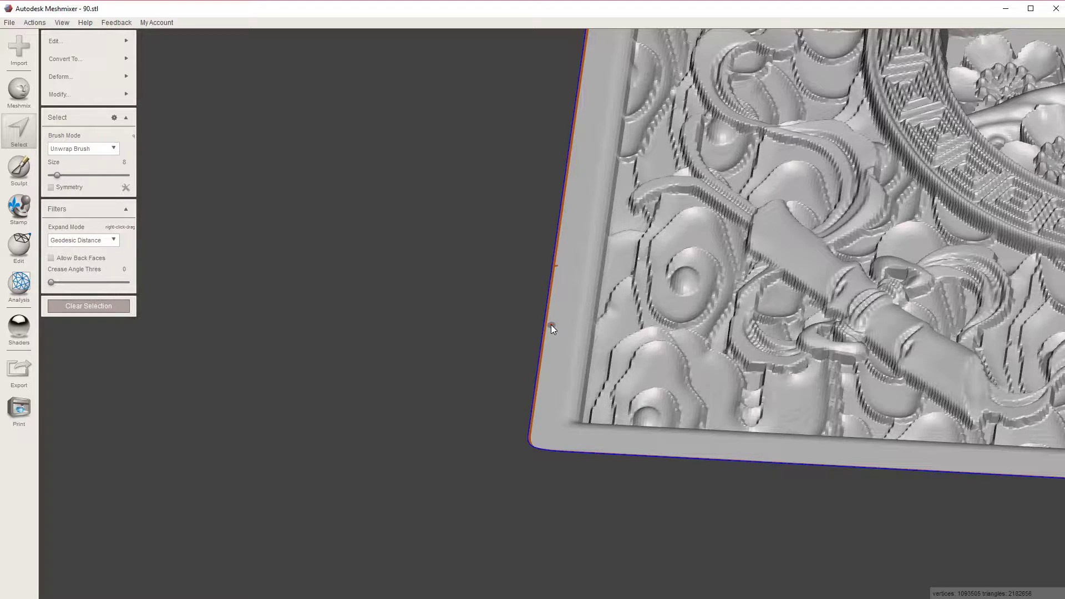
Display the ground grid beneath the relief panel
scroll(604, 339, "up", 3)
right_click_drag(605, 390, 607, 504)
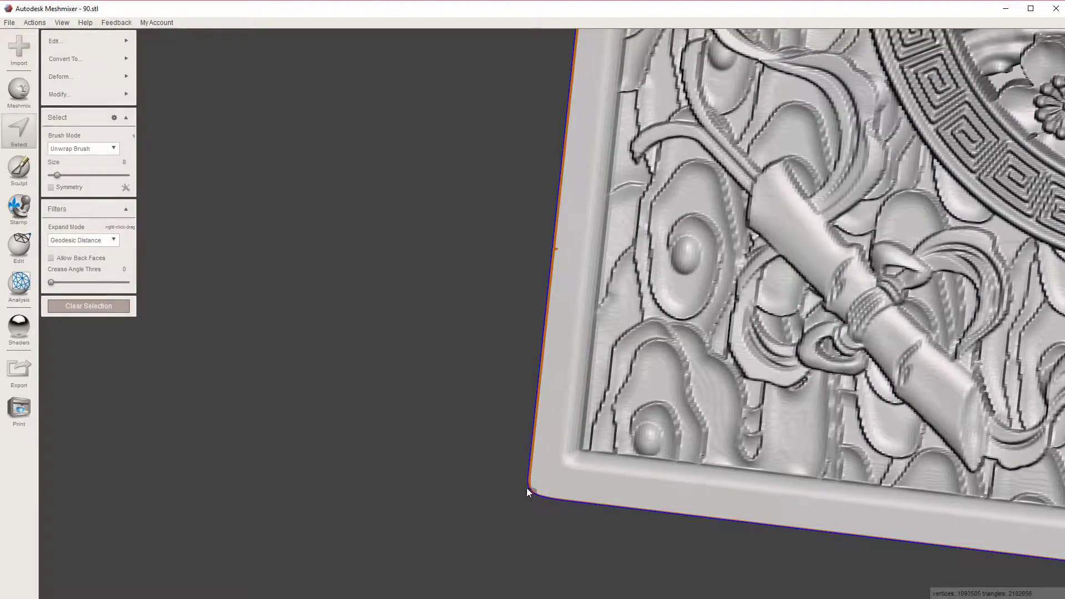
mouse_move(746, 450)
right_mouse_down()
mouse_move(757, 373)
mouse_move(833, 321)
mouse_move(831, 336)
right_mouse_up()
scroll(814, 318, "down", 5)
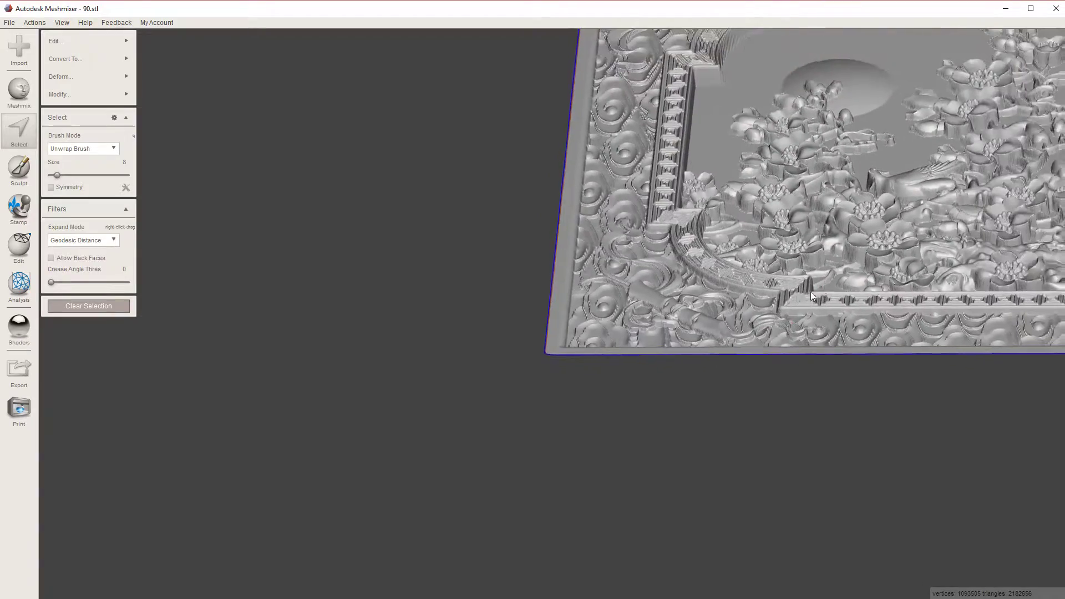
middle_click_drag(810, 291, 586, 371)
right_click_drag(595, 368, 613, 309)
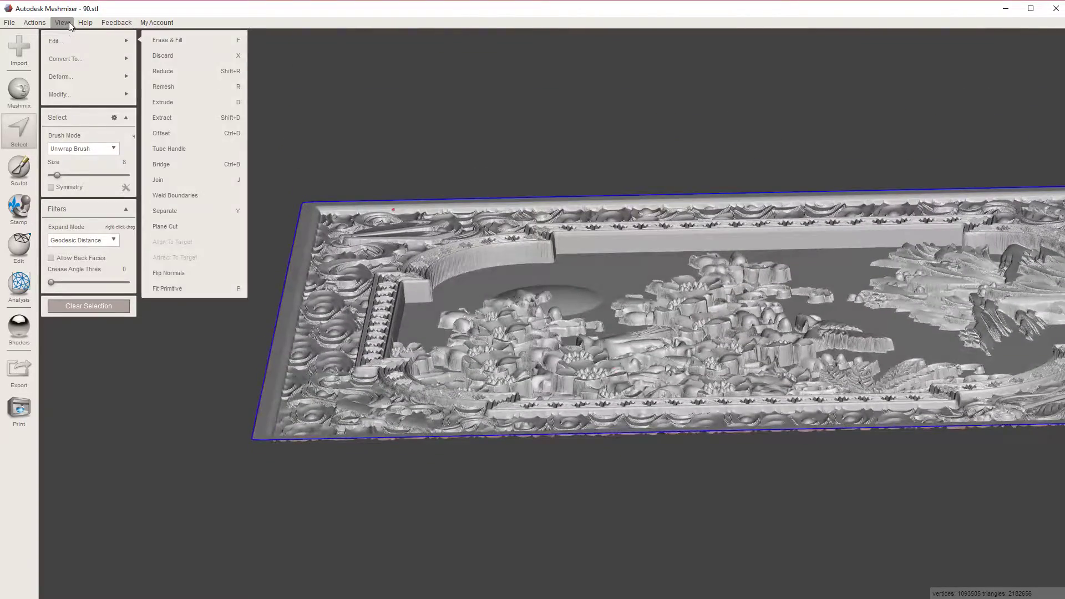
left_click(62, 22)
left_click(76, 149)
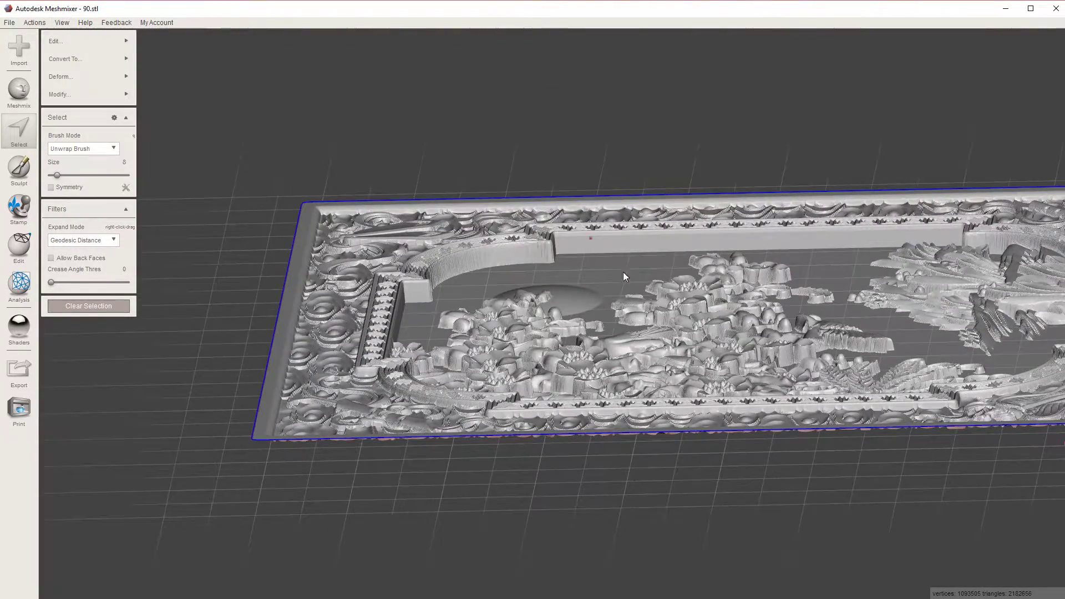
Extend the panel's outer walls by moving the selected edge faces vertically downward with a face transform, and accept it
right_click_drag(624, 271, 379, 389)
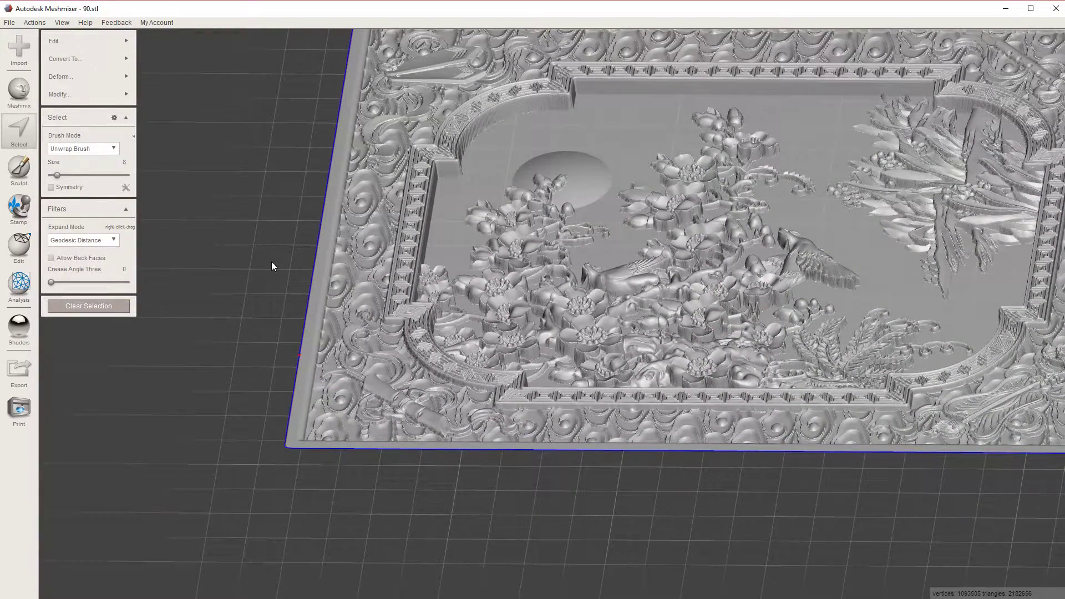
key("t")
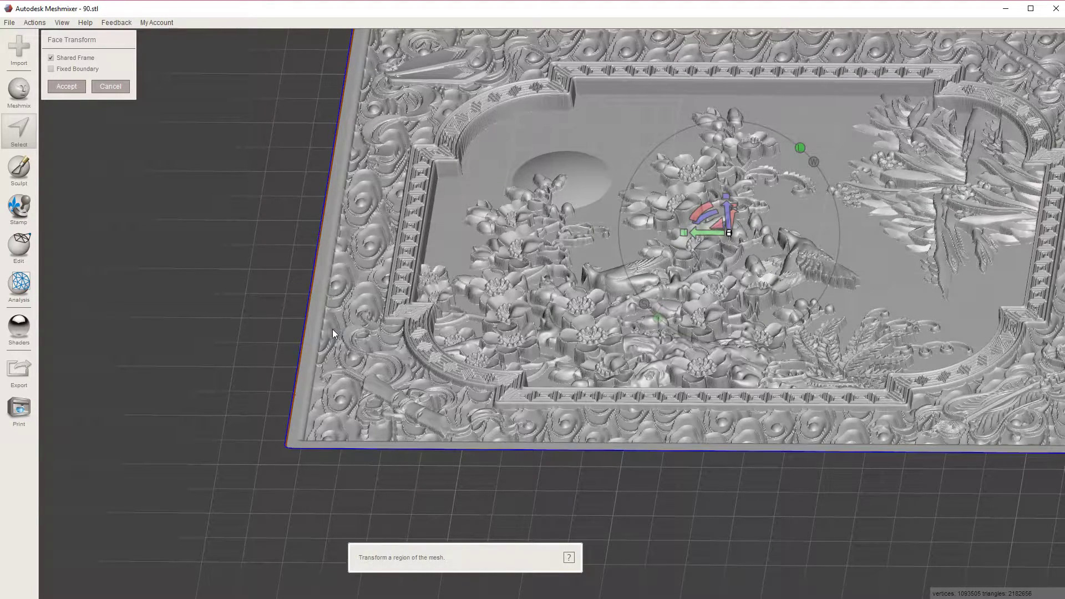
right_click_drag(576, 311, 580, 268)
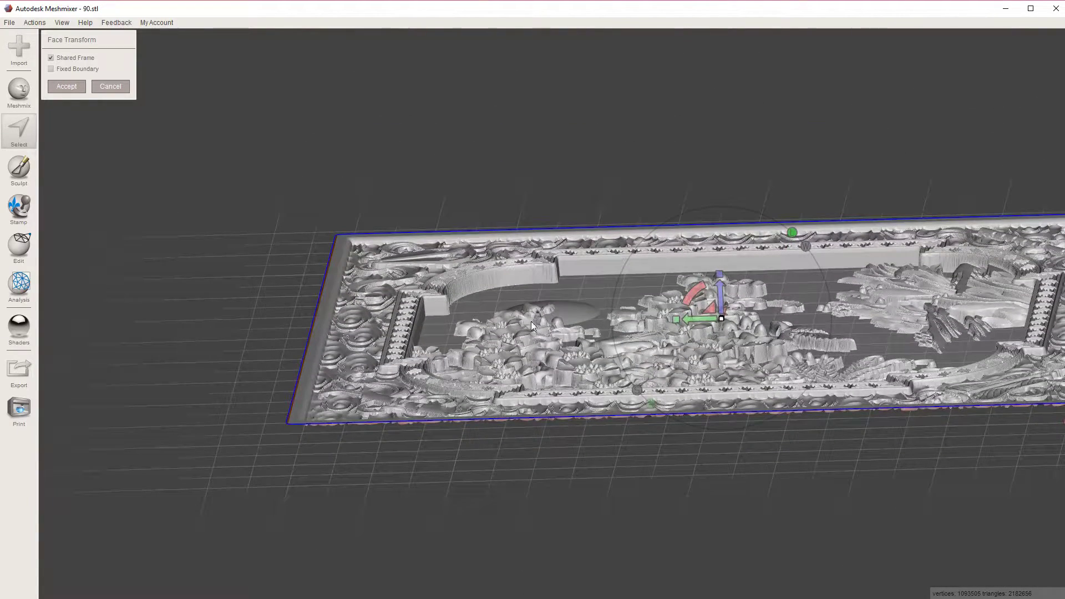
left_click_drag(721, 293, 723, 312)
right_click_drag(665, 355, 590, 399)
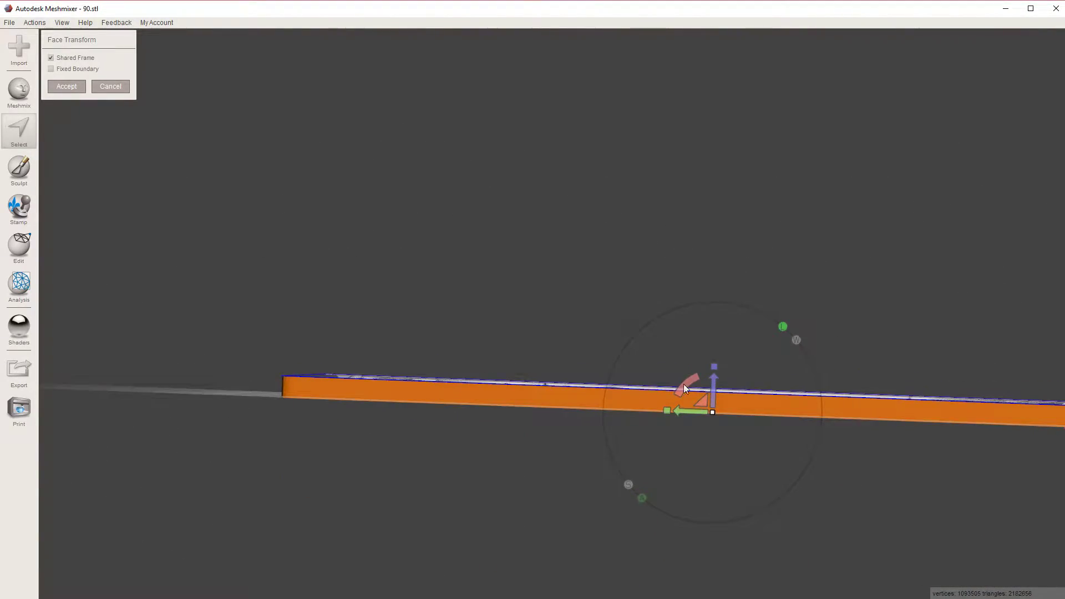
left_click_drag(713, 382, 714, 393)
mouse_move(504, 447)
right_mouse_down()
mouse_move(548, 349)
mouse_move(516, 451)
right_mouse_up()
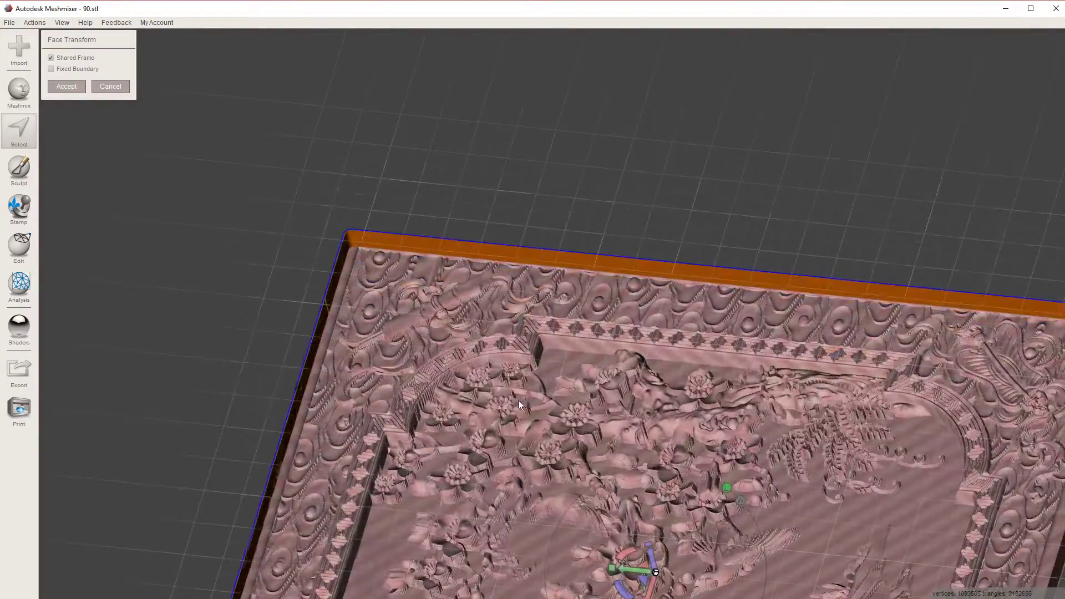
right_click_drag(518, 400, 233, 176)
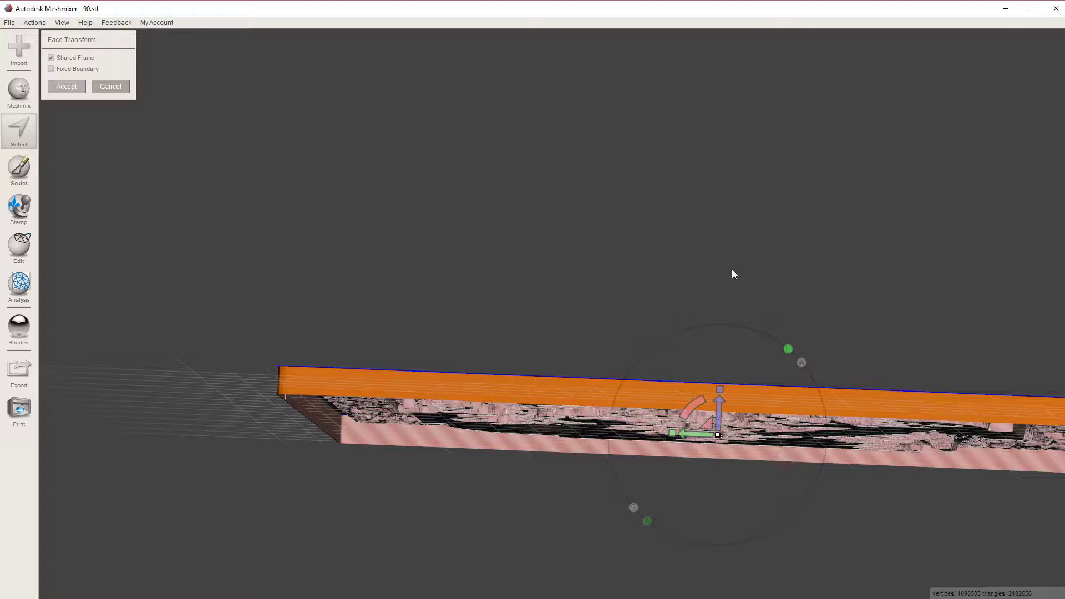
key("Return")
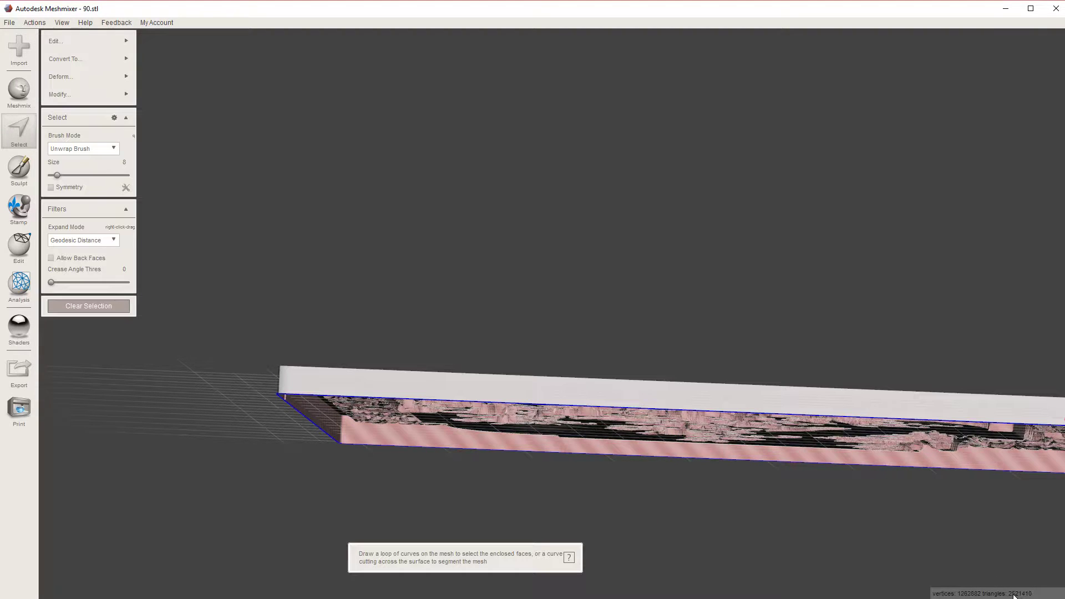
Close the panel's open underside with a Plane Cut using Cut (Discard Half) and Remeshed Fill, and accept it
right_click_drag(715, 286, 325, 240)
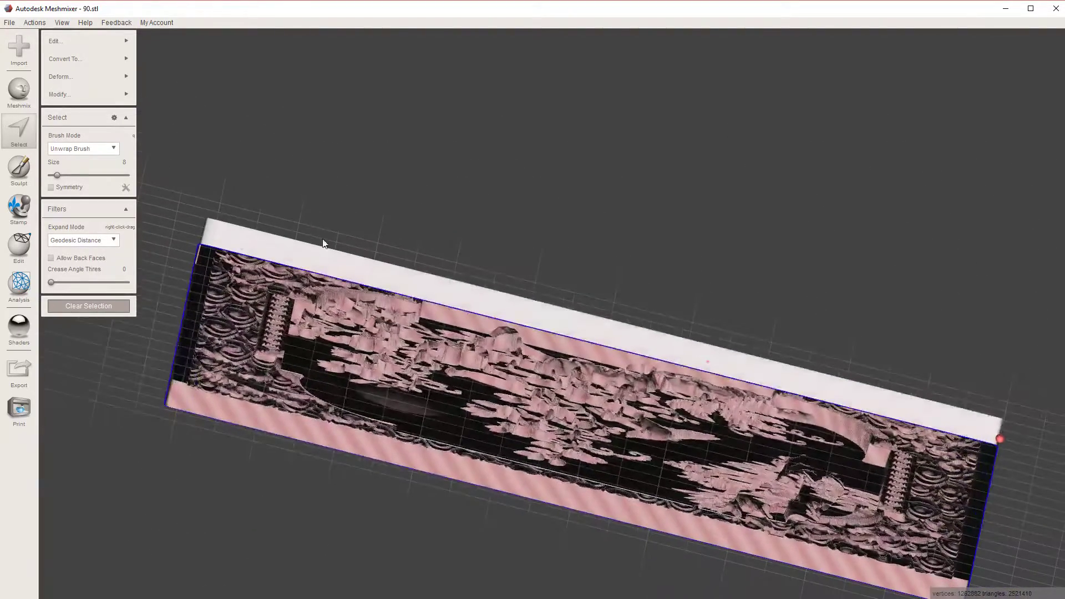
left_click(19, 260)
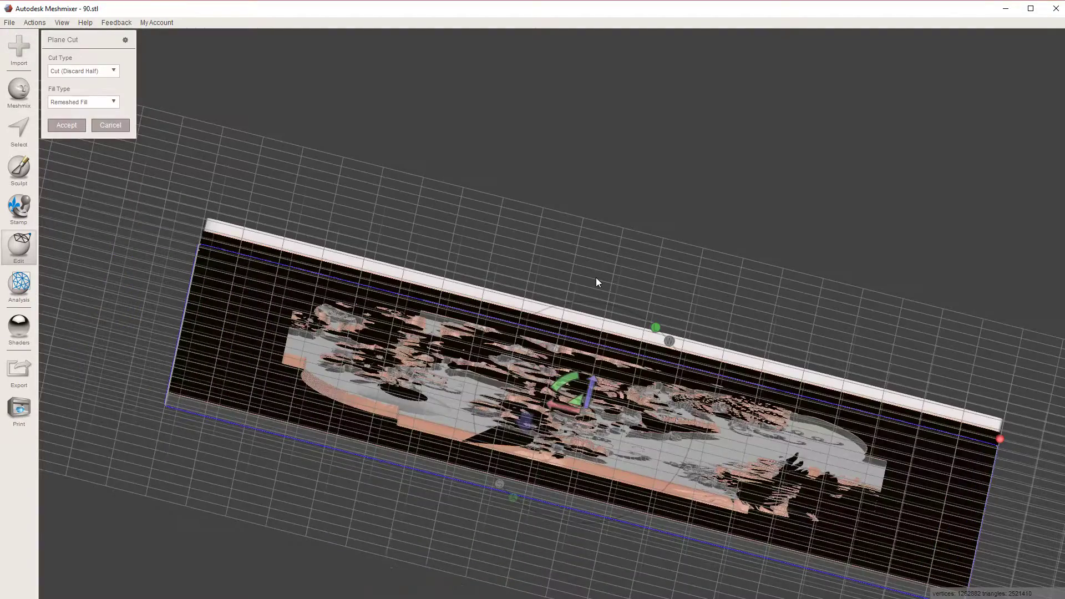
right_click_drag(595, 277, 575, 288)
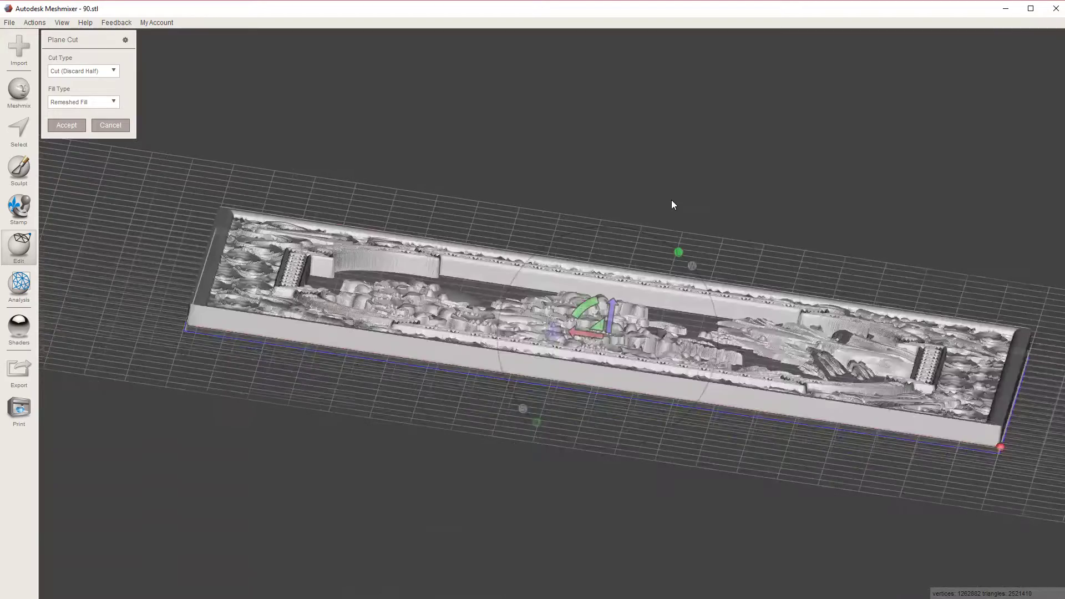
right_click_drag(628, 222, 616, 131)
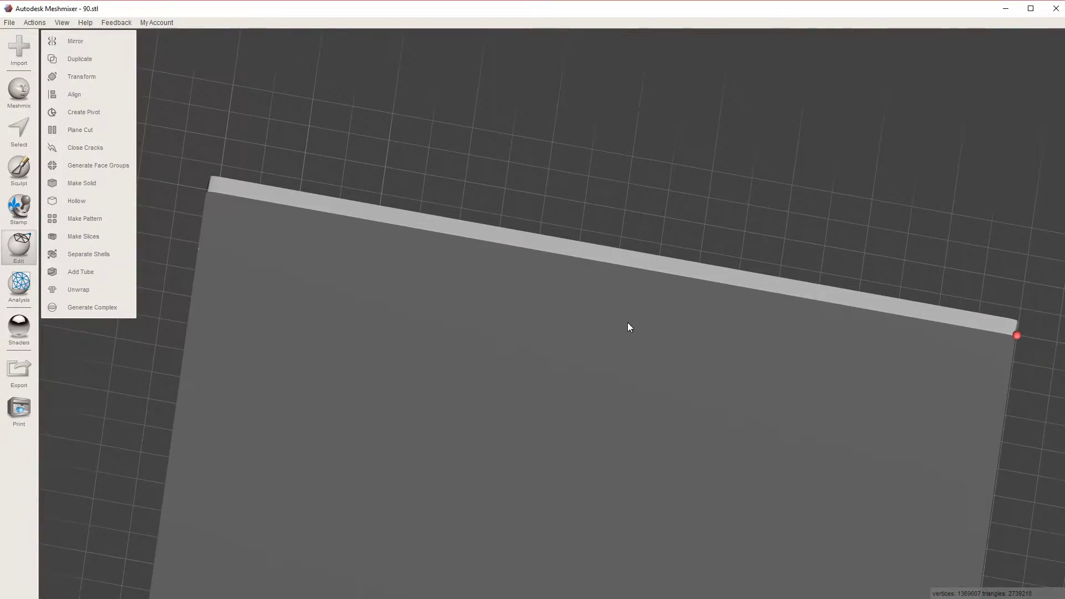
Examine the front of the thickened relief panel as a whole and a frame corner close up
right_click_drag(628, 322, 622, 470)
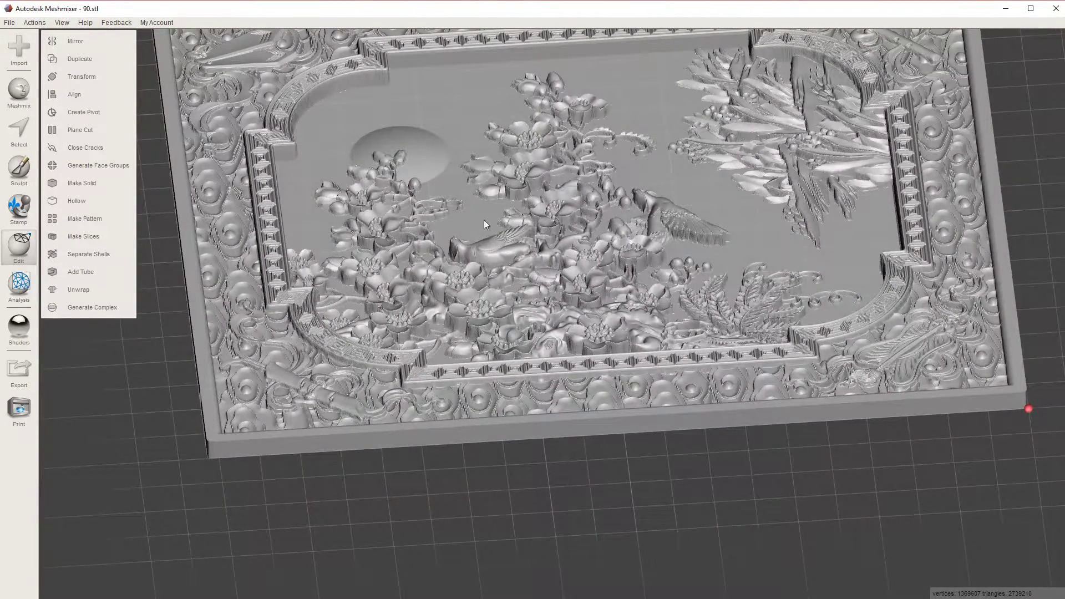
scroll(489, 254, "down", 10)
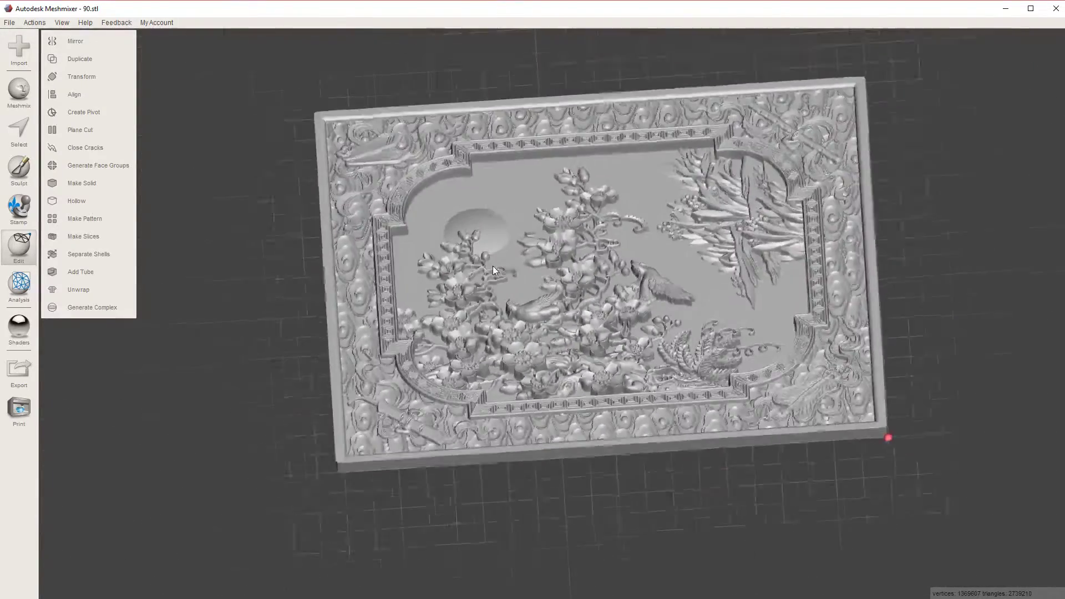
right_click_drag(559, 292, 588, 298)
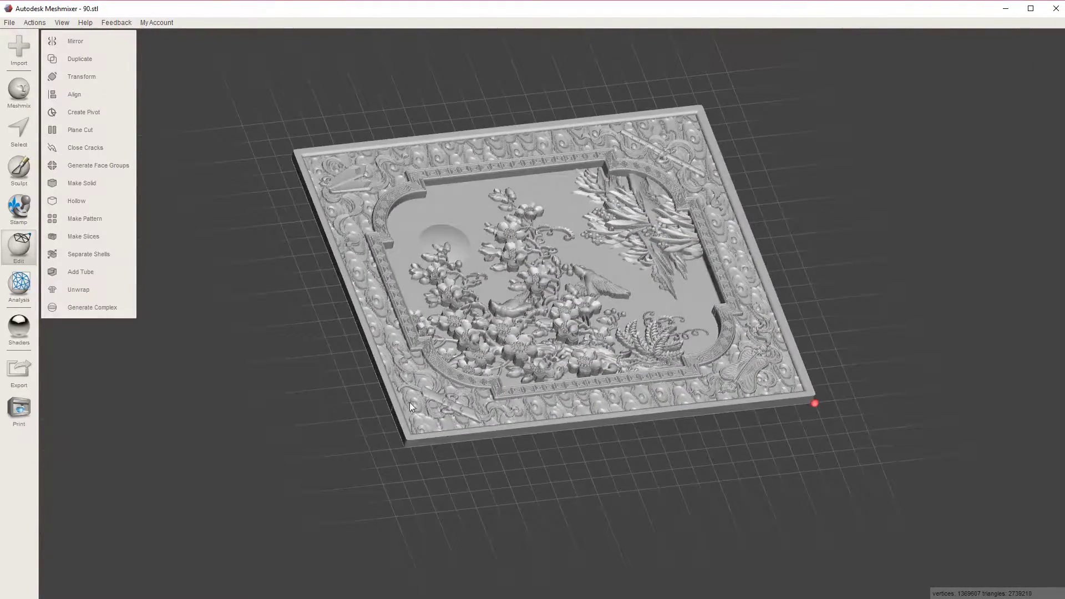
right_click_drag(407, 438, 606, 418)
scroll(597, 394, "up", 5)
right_click_drag(587, 370, 397, 477)
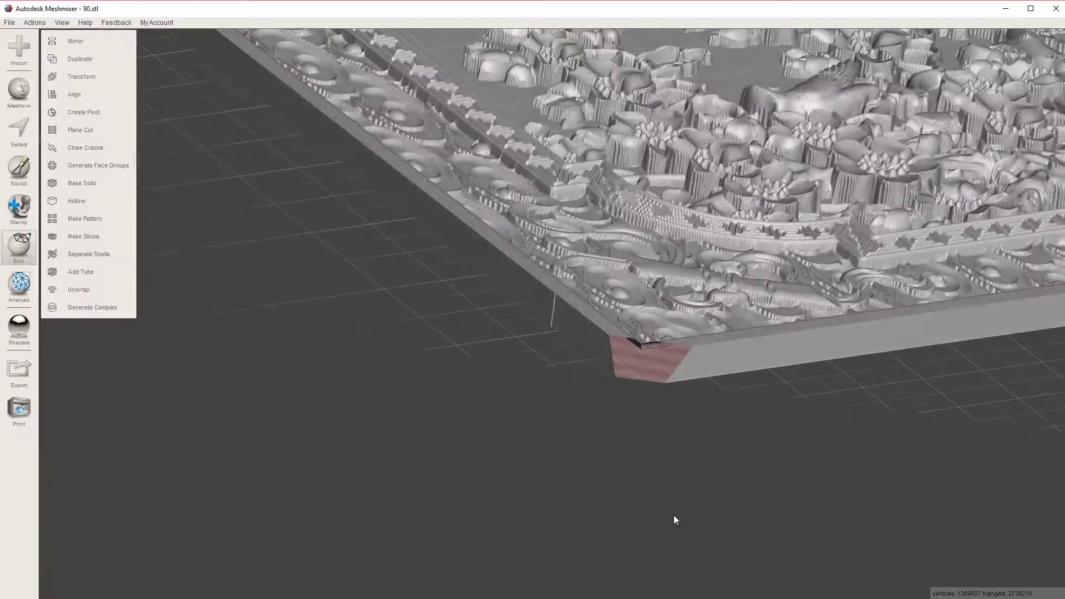
Switch to the WebinarNinja page, bring up the webcam feed beside the screen share, and enlarge the screen share again
key("alt+Tab")
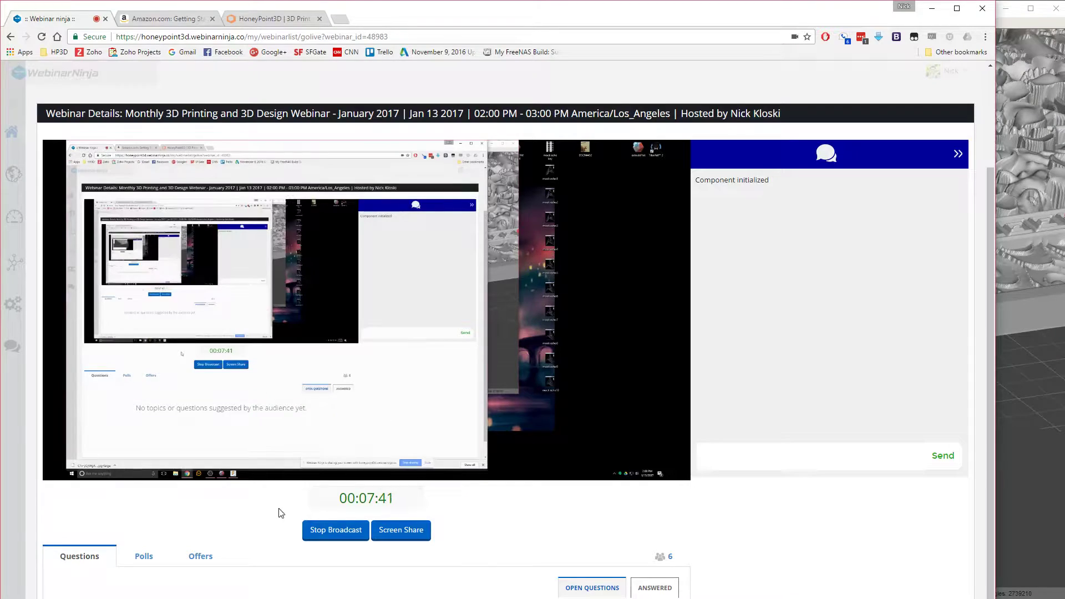
left_click(340, 160)
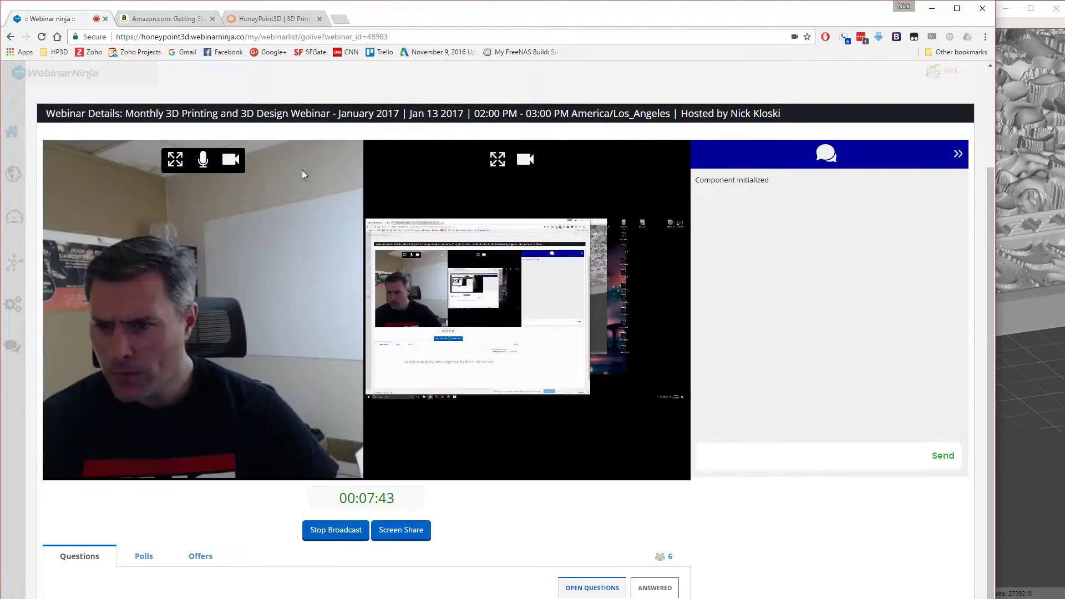
left_click(175, 160)
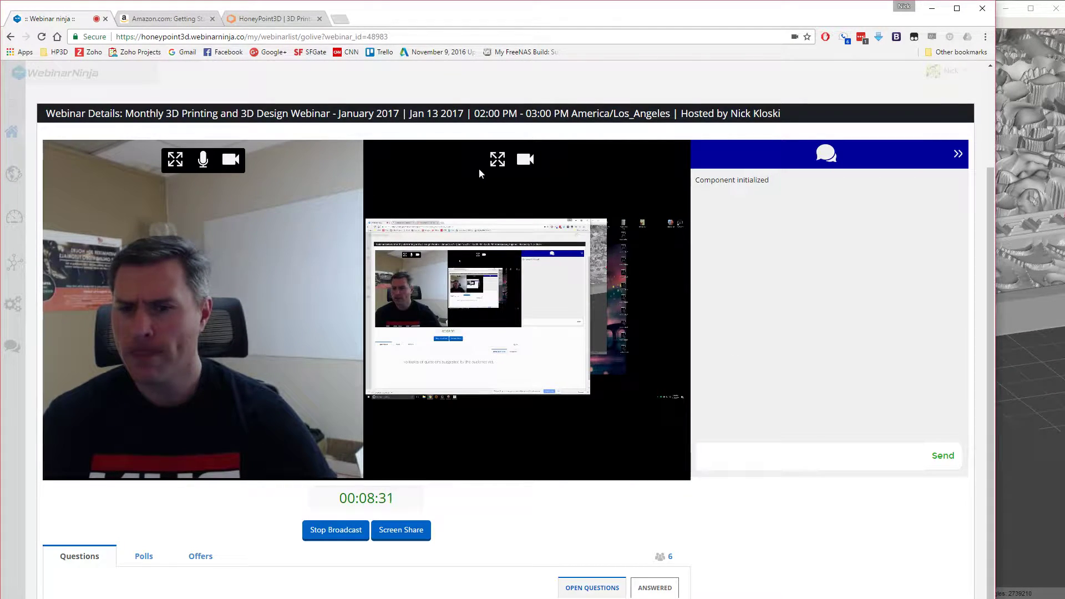
left_click(498, 160)
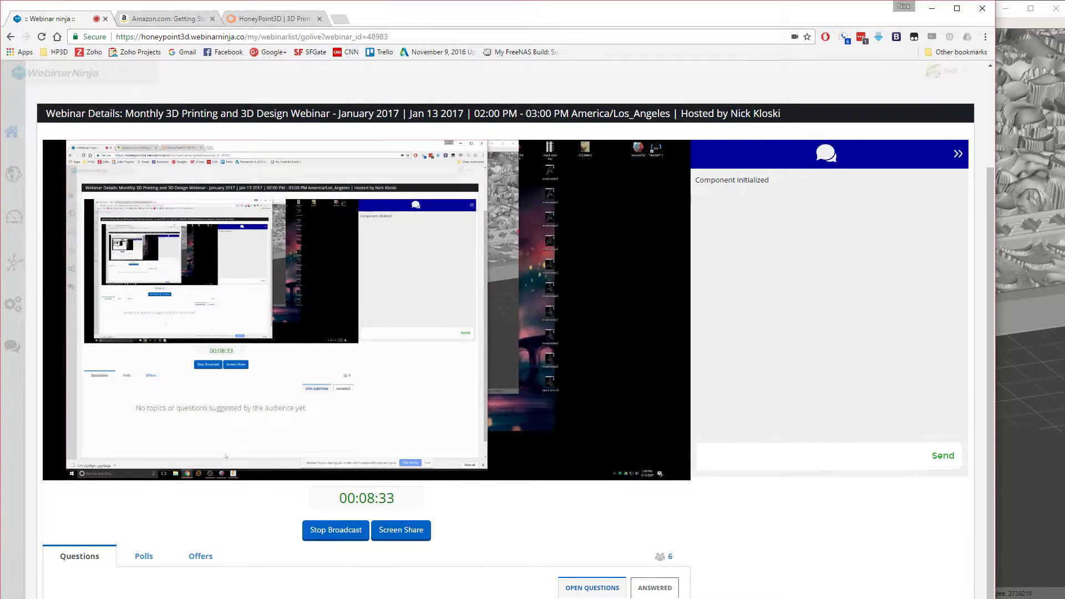
Switch back to Meshmixer and replace the current mesh with lich_king_revamped45mb from the Downloads folder
key("alt+Tab")
left_click(12, 44)
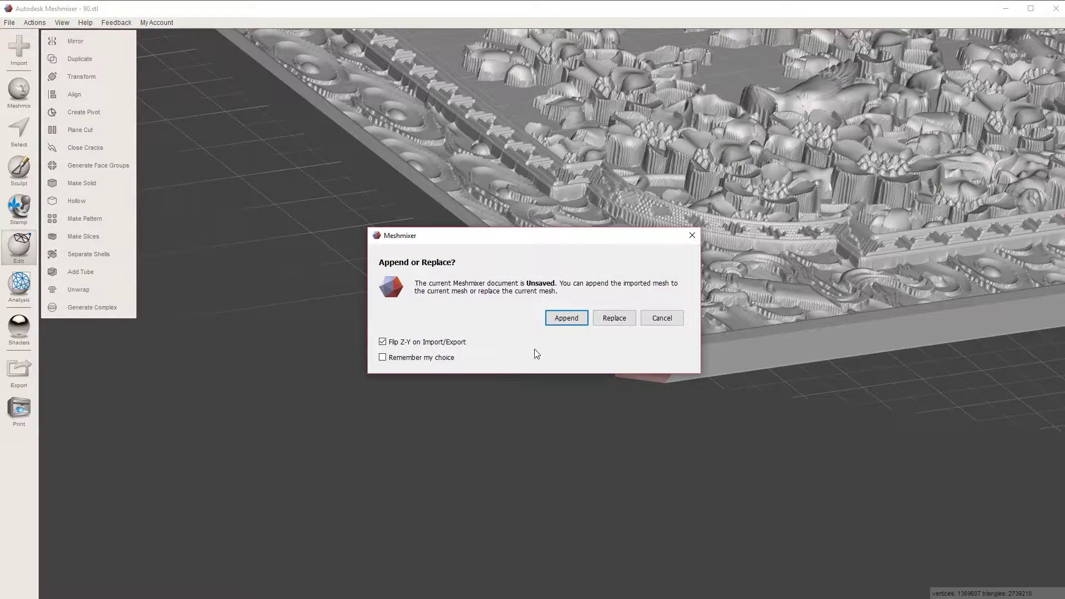
left_click(605, 322)
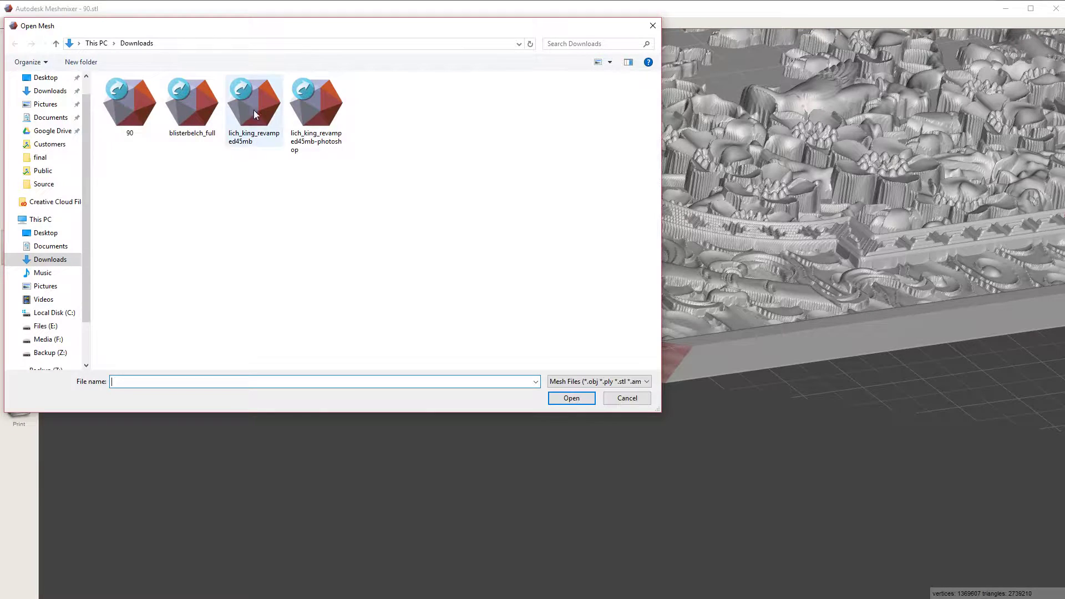
double_click(237, 123)
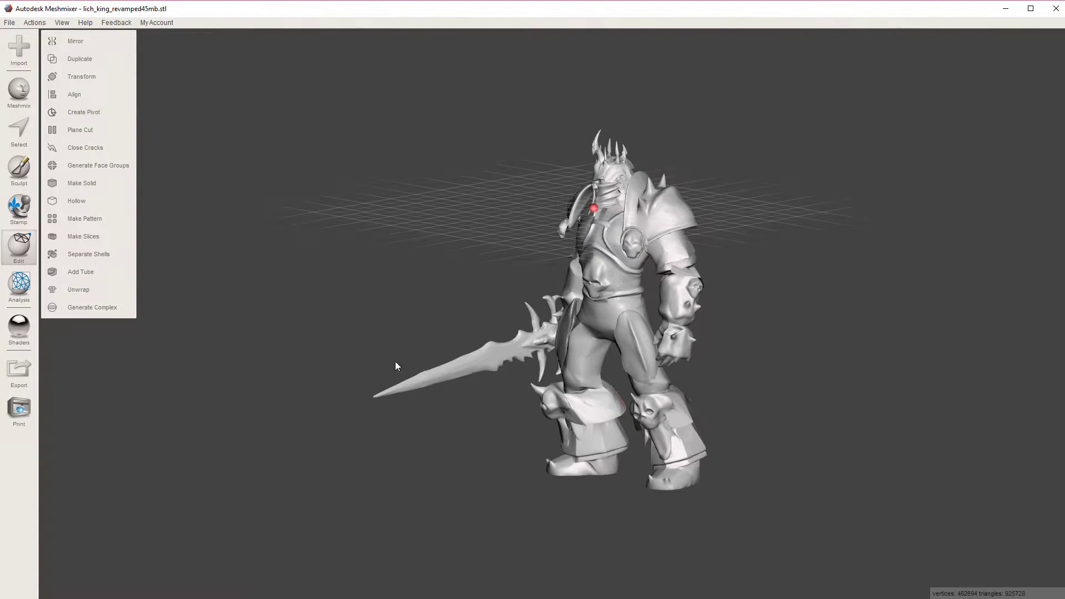
Hide the ground grid around the Lich King figure
mouse_move(470, 289)
right_mouse_down()
mouse_move(538, 284)
mouse_move(540, 273)
mouse_move(466, 276)
right_mouse_up()
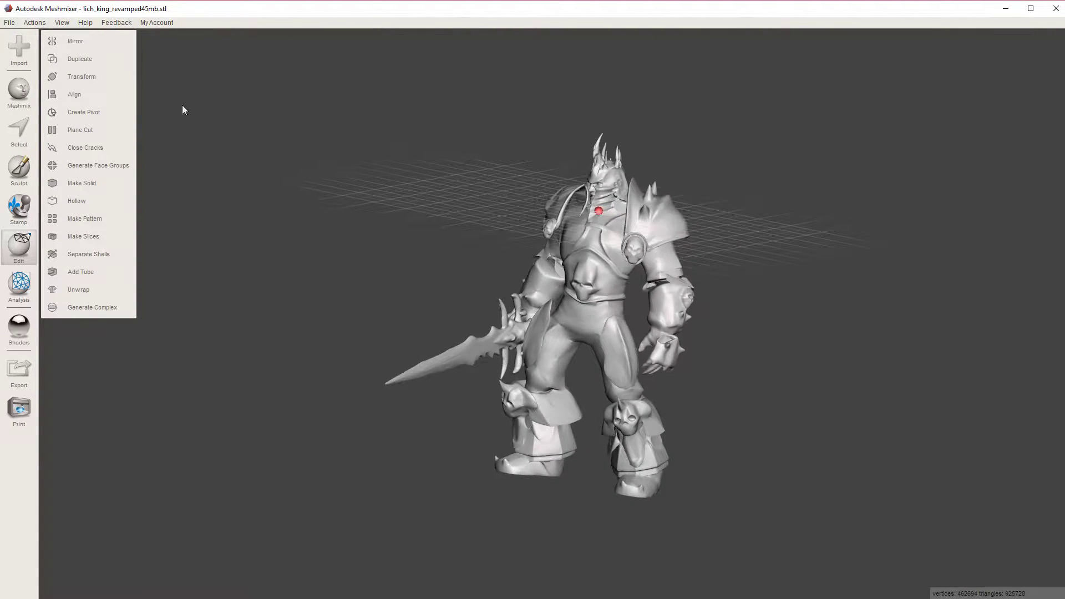
left_click(67, 24)
left_click(76, 153)
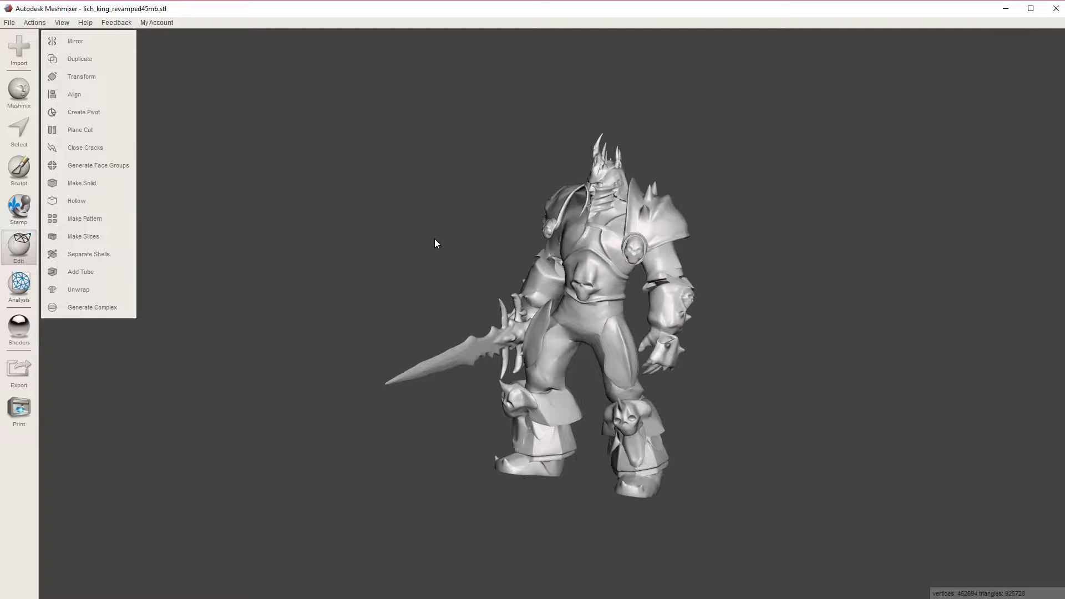
Examine the figure's legs from behind and below, focusing on the red-striped areas of the boot flaps
right_click_drag(434, 240, 508, 262)
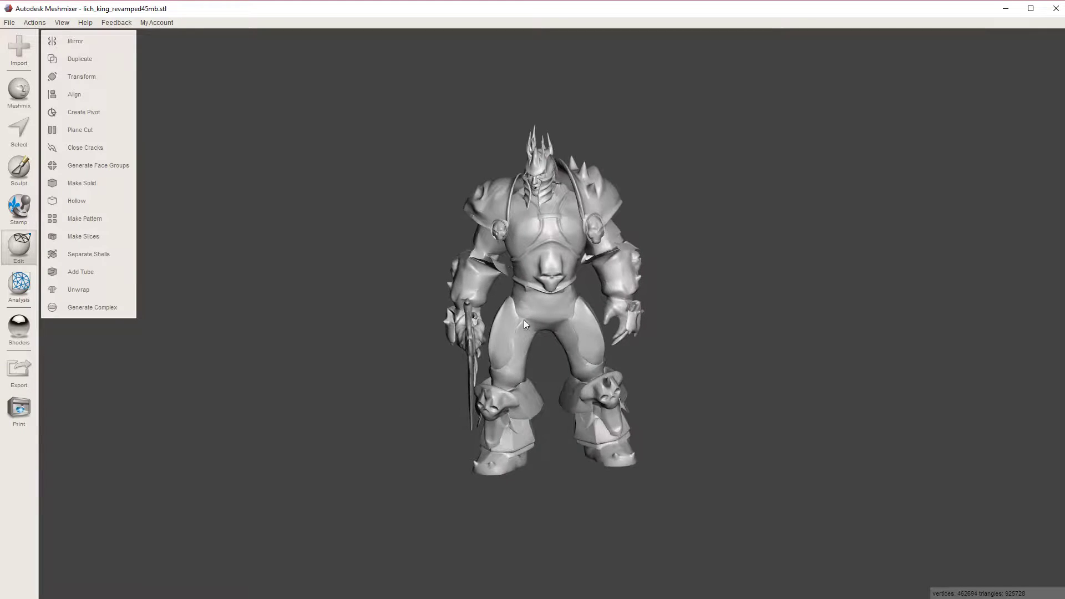
scroll(534, 345, "up", 5)
scroll(544, 346, "down", 3)
right_click_drag(548, 348, 362, 415)
scroll(521, 395, "up", 5)
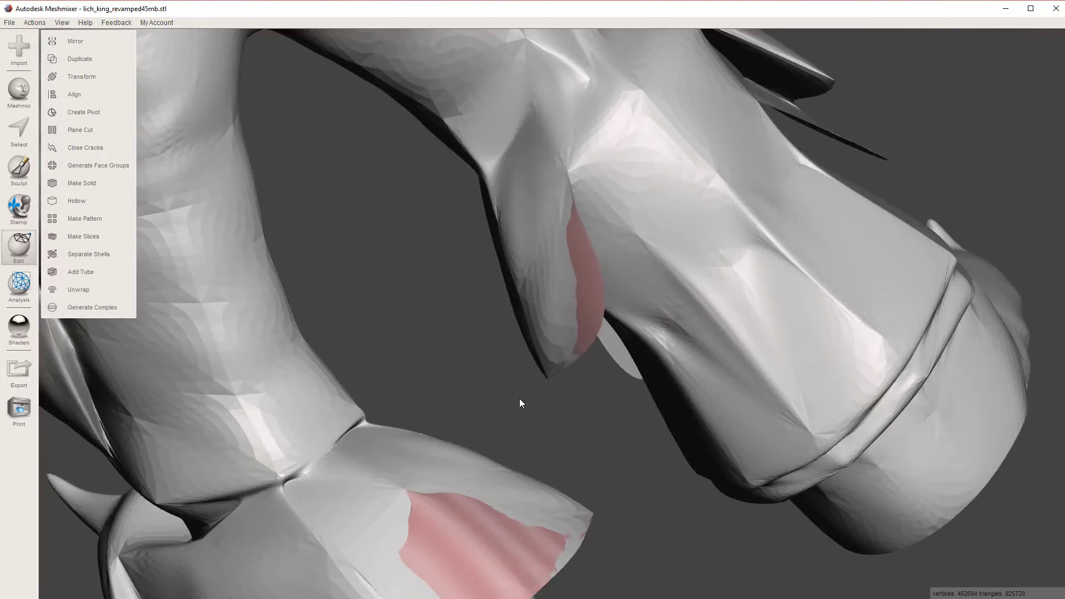
scroll(517, 414, "down", 3)
scroll(465, 368, "up", 2)
right_click_drag(466, 368, 498, 356)
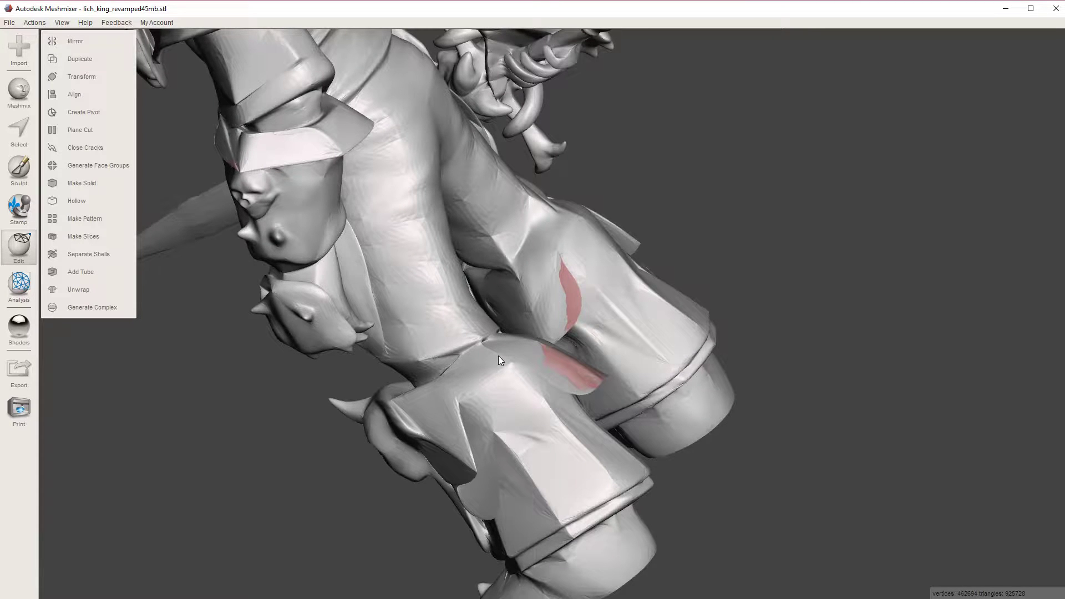
right_click_drag(498, 358, 474, 388)
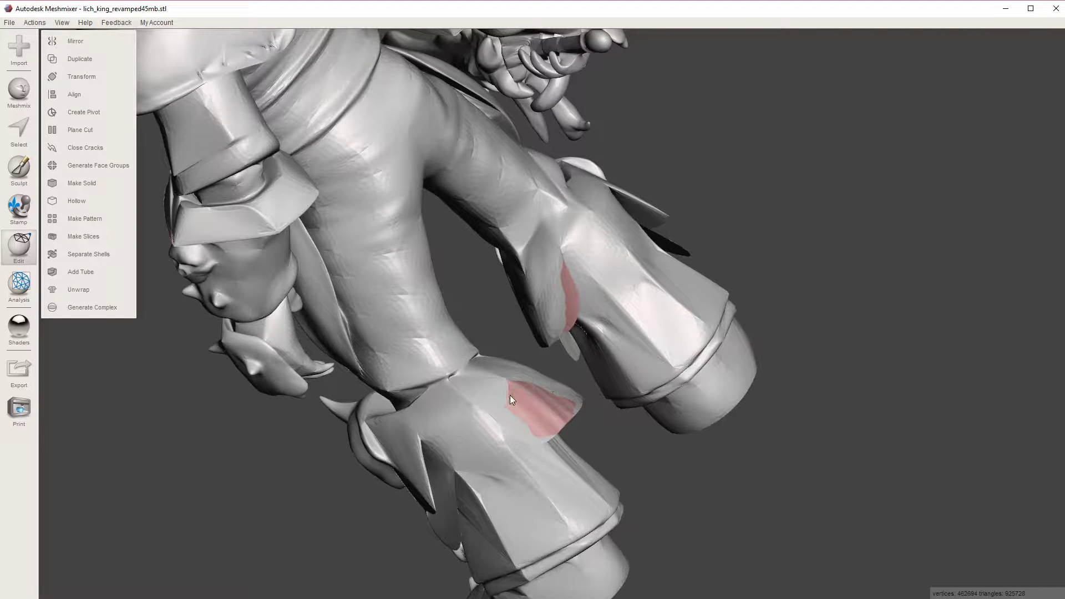
right_click_drag(547, 419, 541, 376)
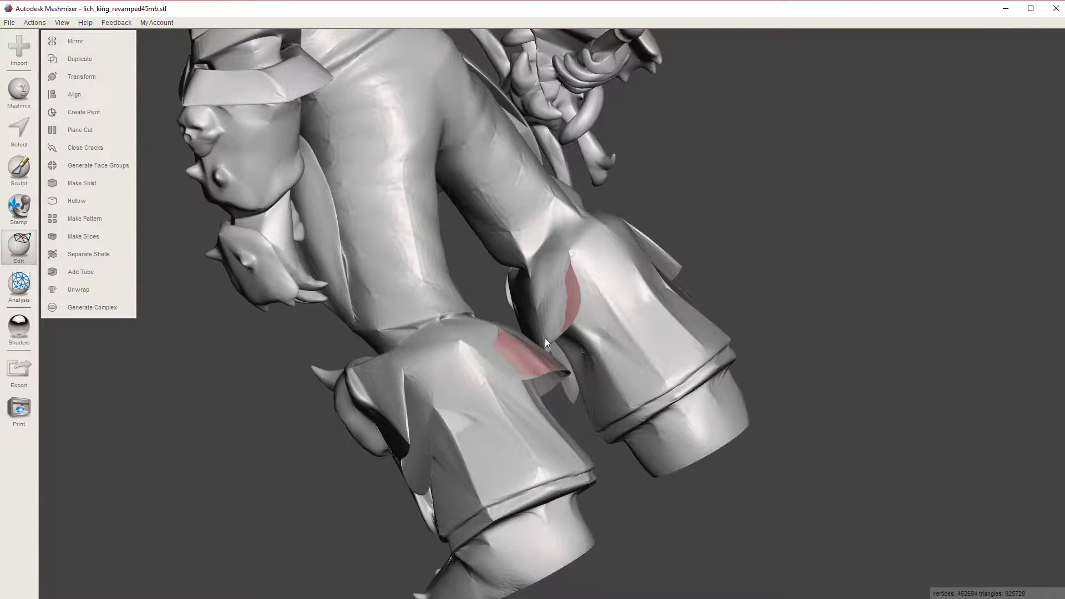
right_click_drag(547, 331, 543, 239)
Examine the figure's overall shape, then its head, face guard and shoulder armor close up
key("c")
scroll(545, 327, "up", 7)
scroll(546, 327, "down", 3)
scroll(470, 283, "down", 5)
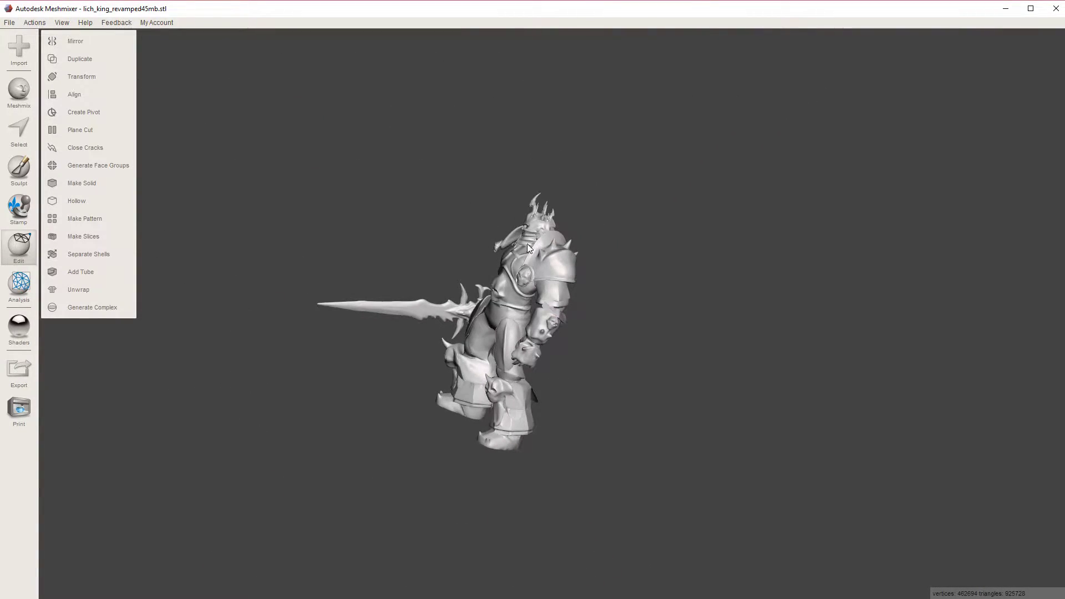
scroll(527, 244, "up", 8)
scroll(579, 318, "down", 3)
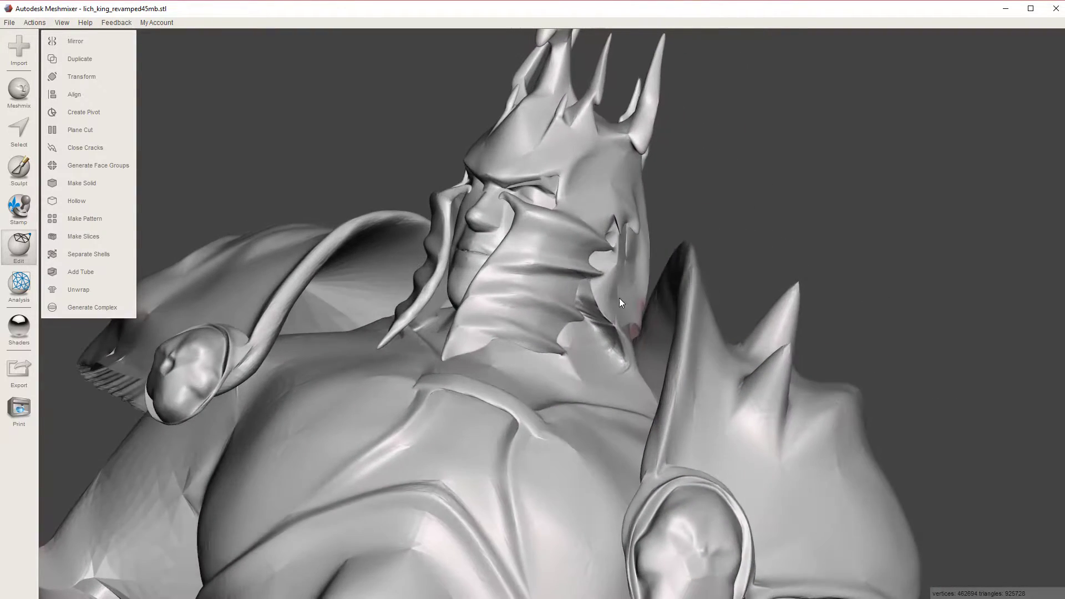
mouse_move(618, 297)
right_mouse_down()
mouse_move(613, 309)
mouse_move(642, 326)
mouse_move(627, 314)
right_mouse_up()
Select a curved strip on the figure's spiked shoulder pad with the Unwrap Brush at size 22 and flip its normals
key("s")
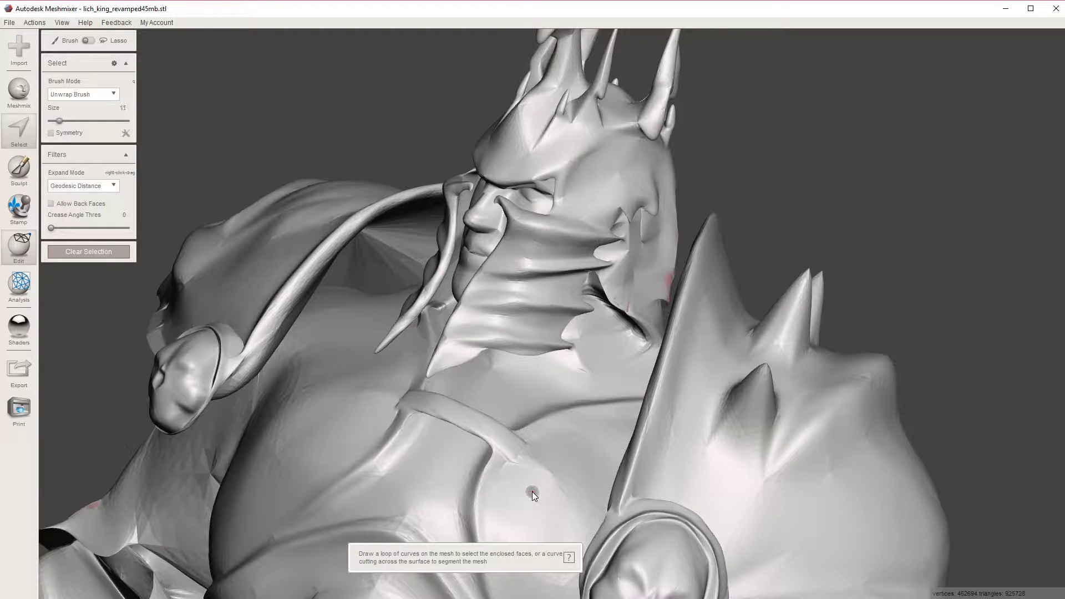
key("bracketright")
key("bracketright")
key("bracketright")
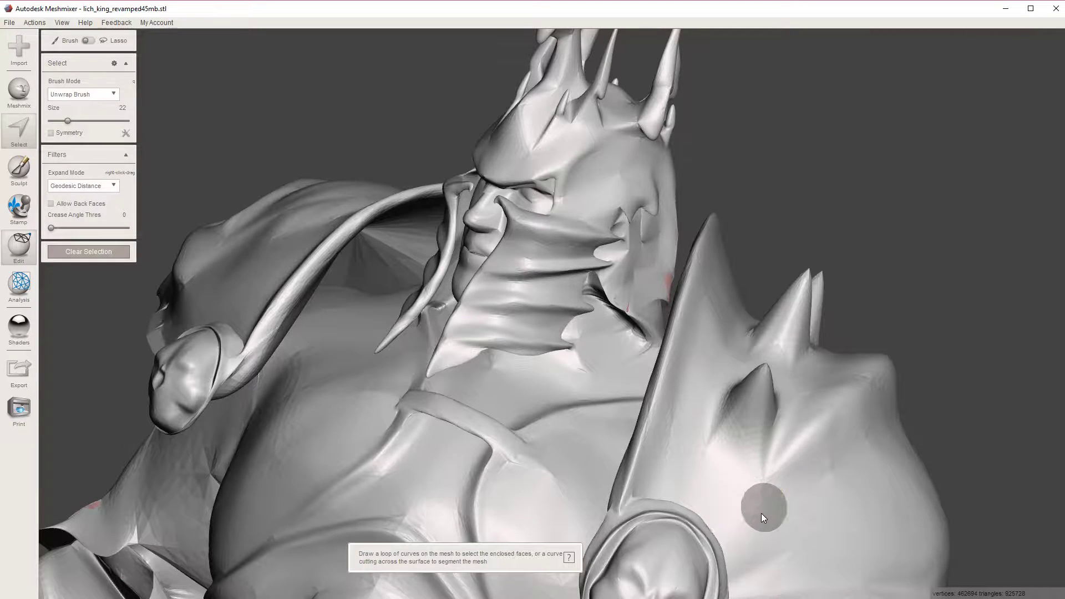
left_click_drag(762, 521, 871, 519)
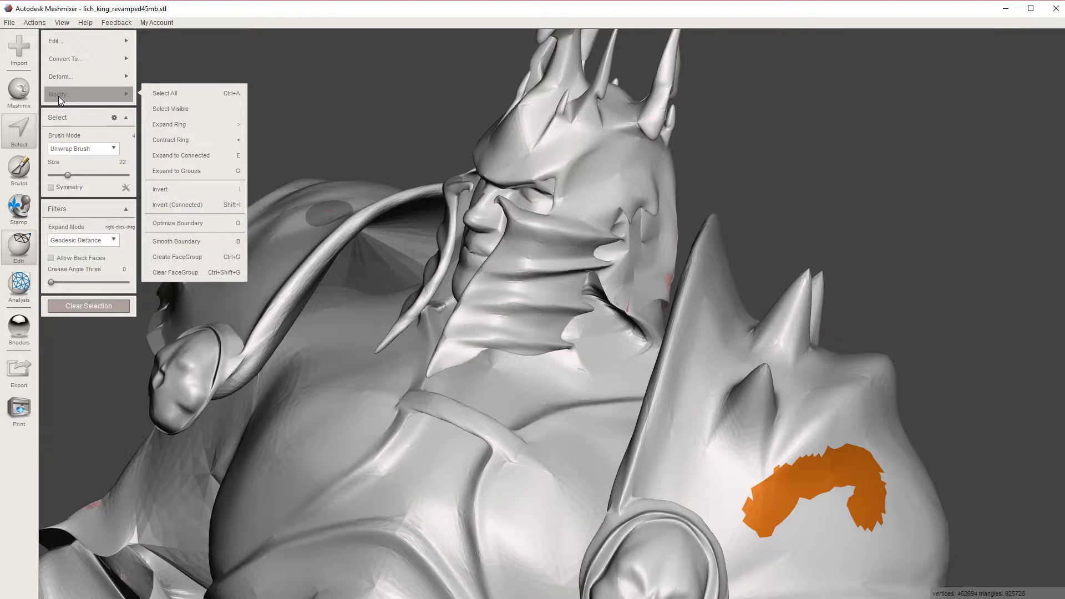
mouse_move(77, 41)
left_click(204, 273)
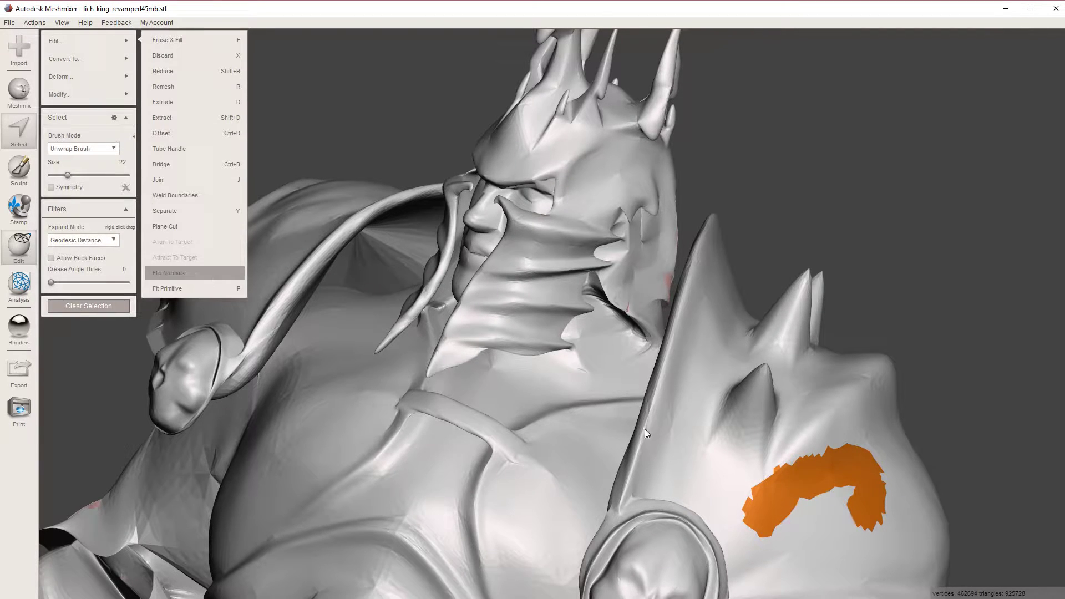
right_click_drag(696, 498, 811, 444)
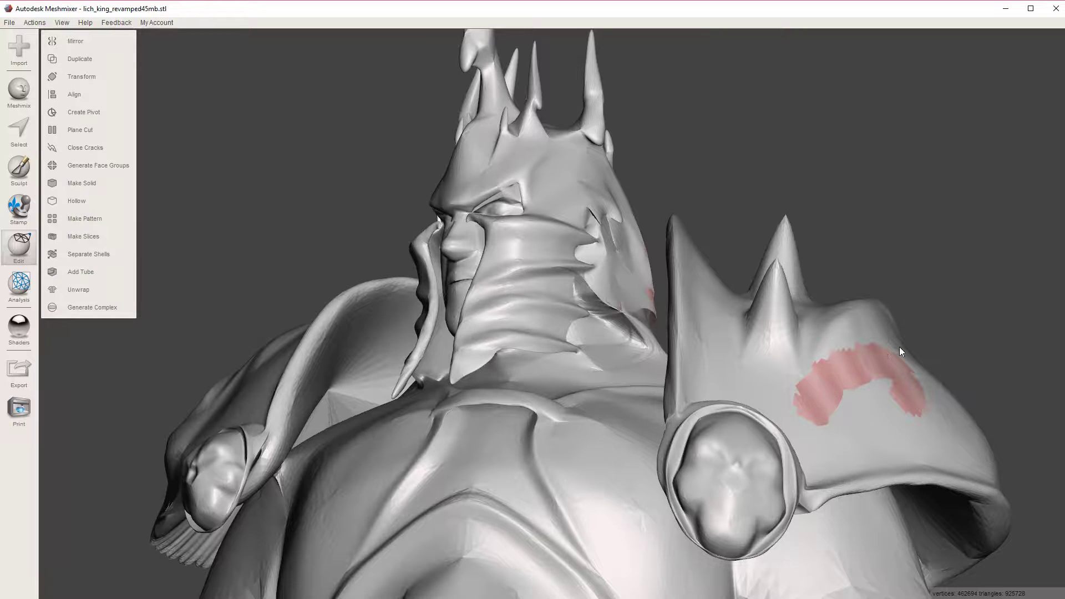
Start Make Solid on the whole figure and preview it with the Blocky solid type
right_click_drag(628, 320, 461, 425)
scroll(460, 424, "down", 3)
scroll(471, 458, "down", 3)
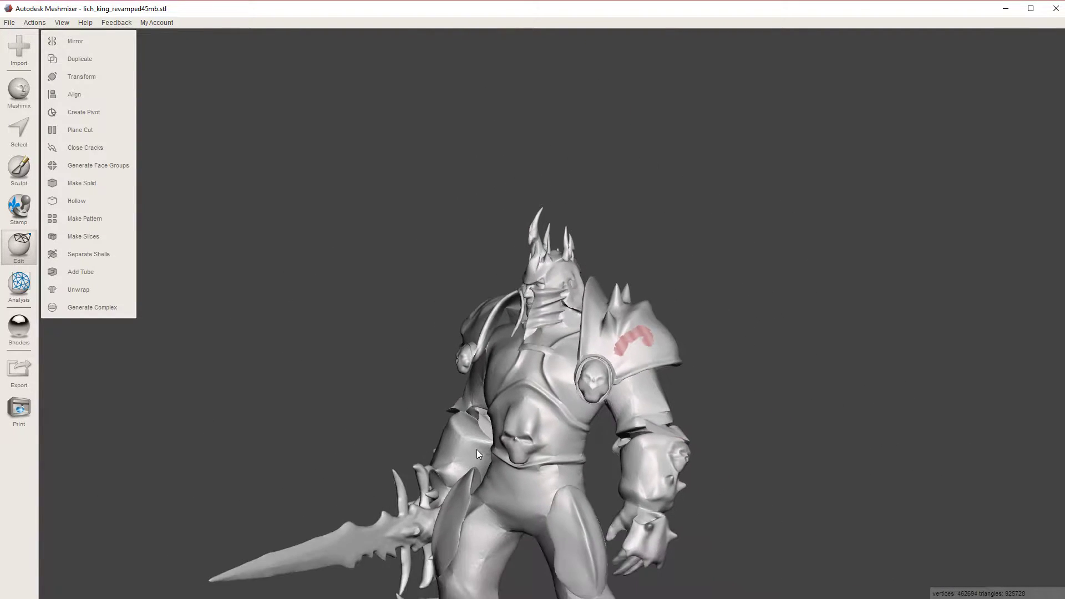
middle_click_drag(477, 450, 517, 336)
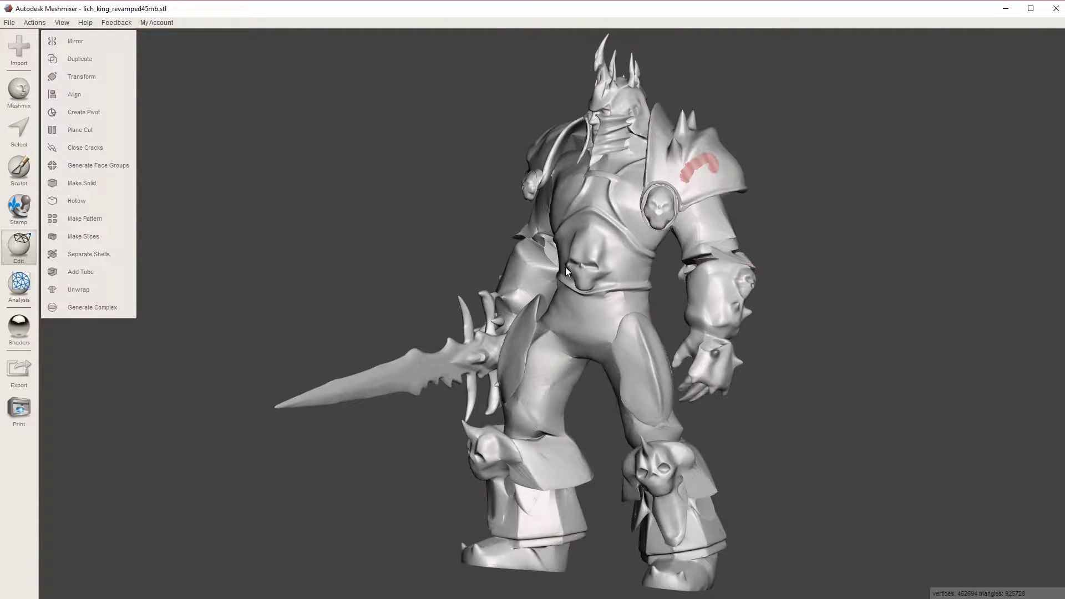
right_click_drag(565, 267, 587, 294)
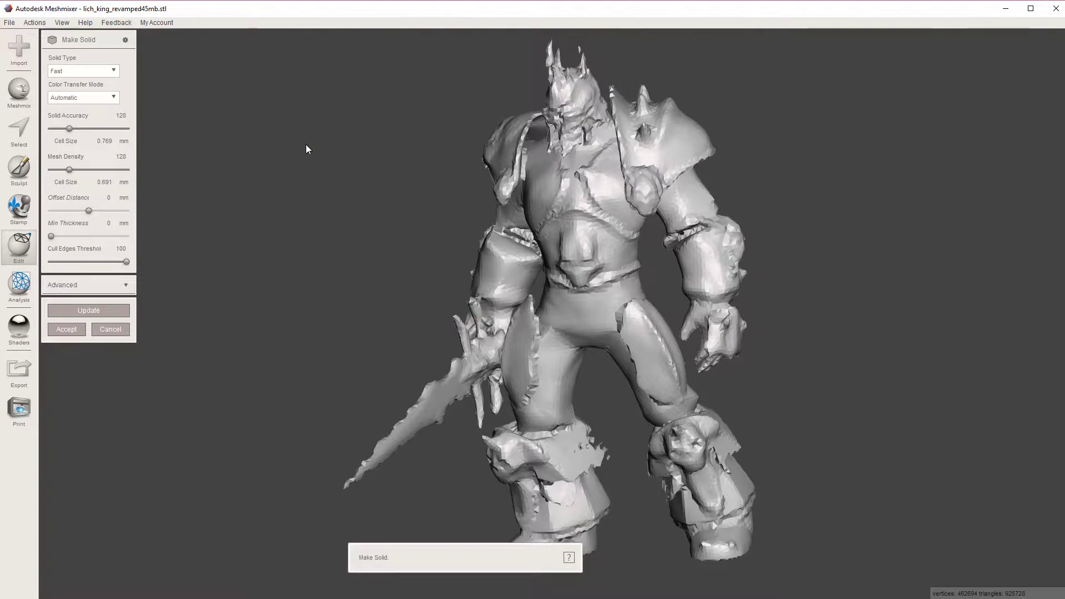
left_click(64, 73)
left_click(64, 85)
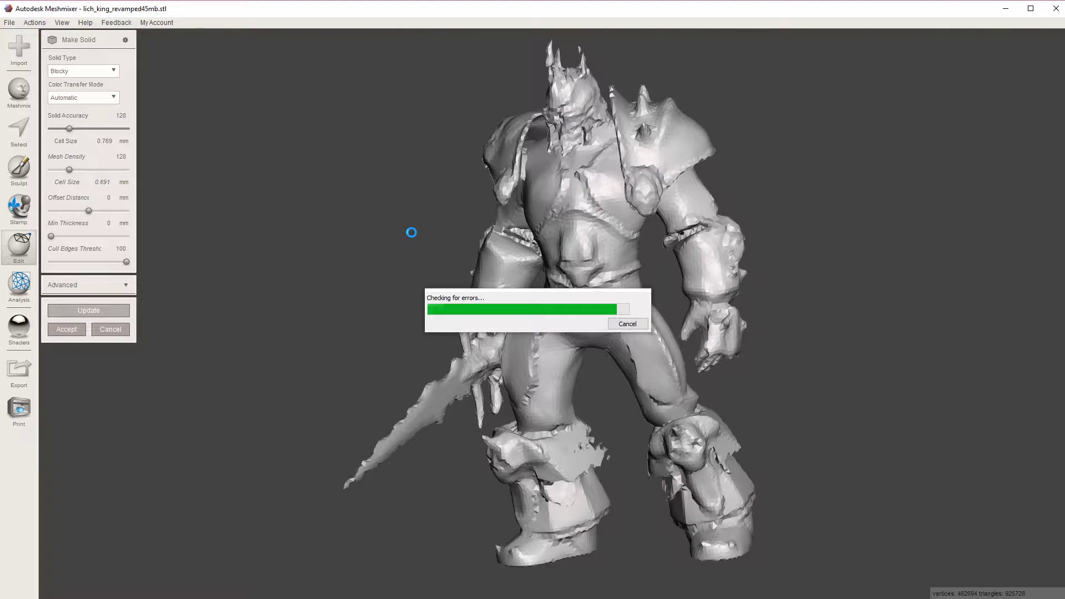
right_click_drag(412, 231, 560, 133)
Set the Make Solid type to Fast and update the preview of the figure
left_click(68, 73)
left_click(76, 92)
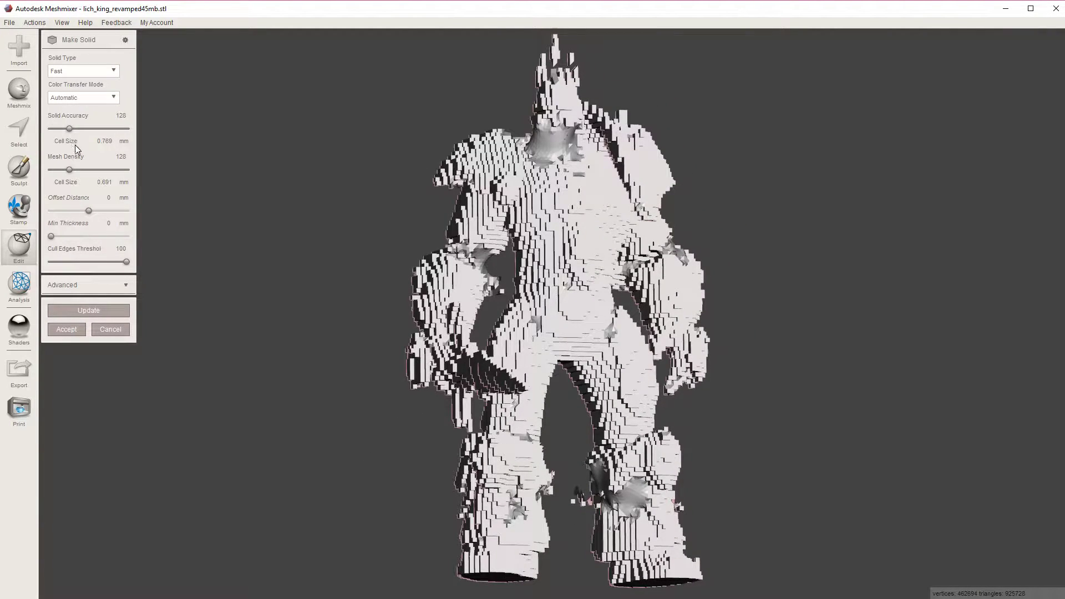
left_click(93, 309)
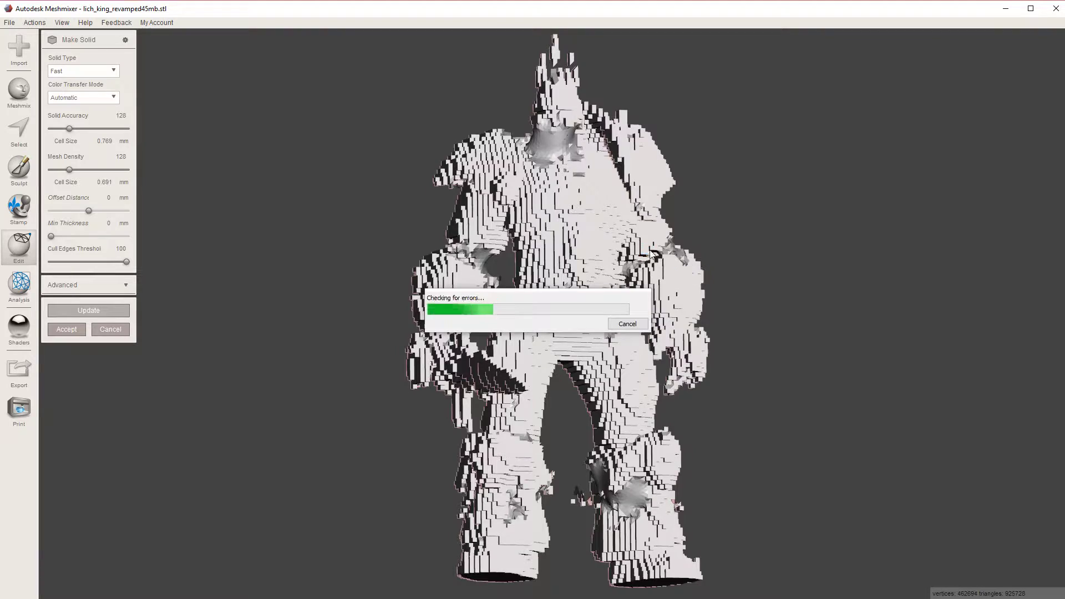
Examine the Fast solid preview of the figure from front and back, including the boots, shoulder armor, torso and sword
right_click_drag(642, 235, 596, 225)
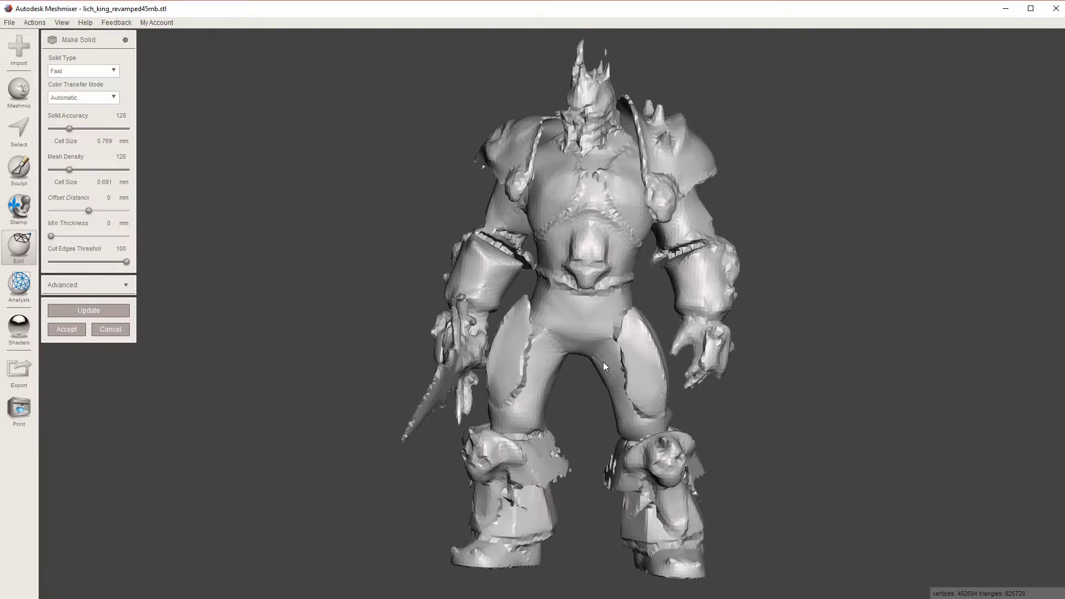
right_click_drag(603, 366, 453, 520)
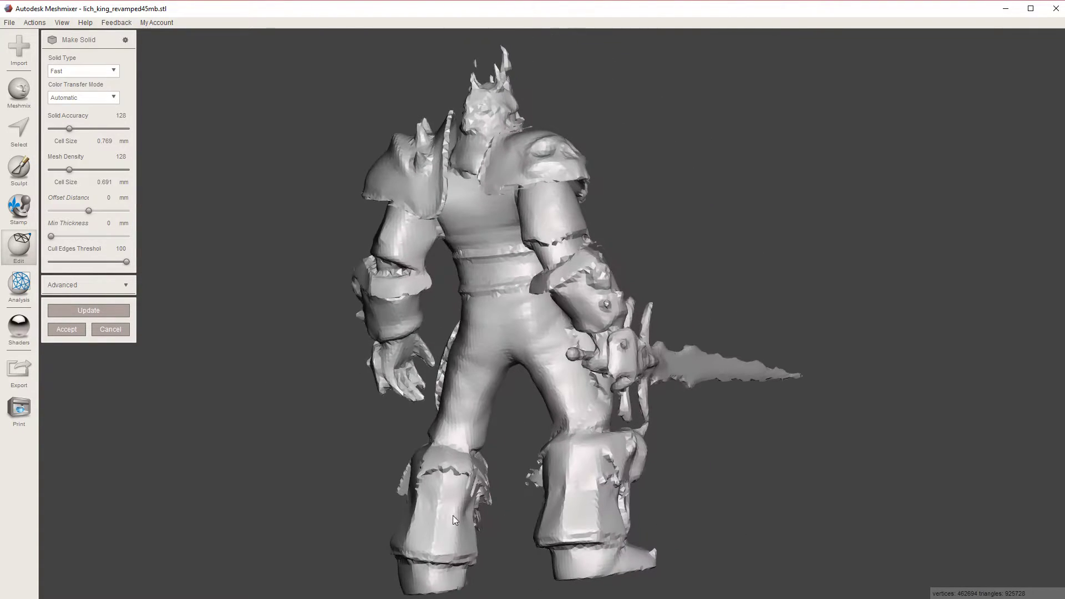
scroll(461, 488, "up", 10)
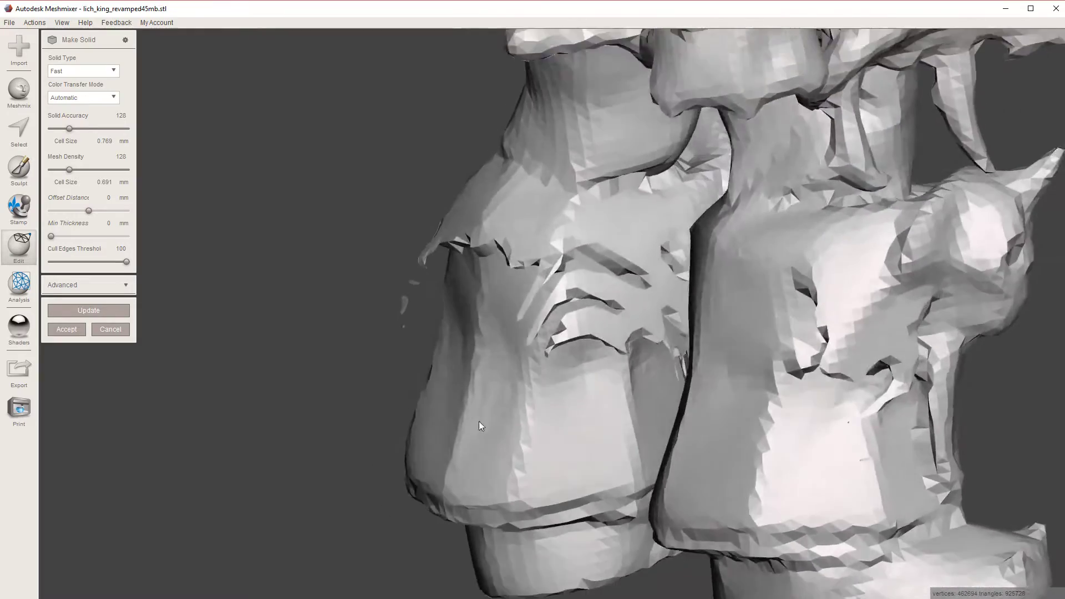
right_click_drag(480, 425, 510, 334)
scroll(533, 277, "down", 8)
right_click_drag(563, 212, 638, 177)
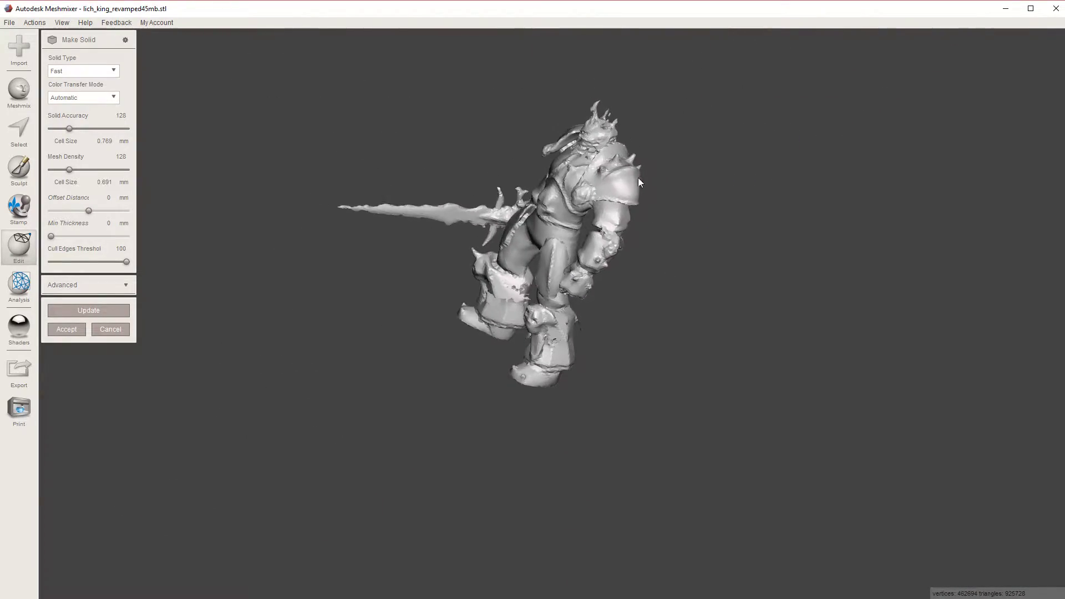
scroll(555, 323, "up", 10)
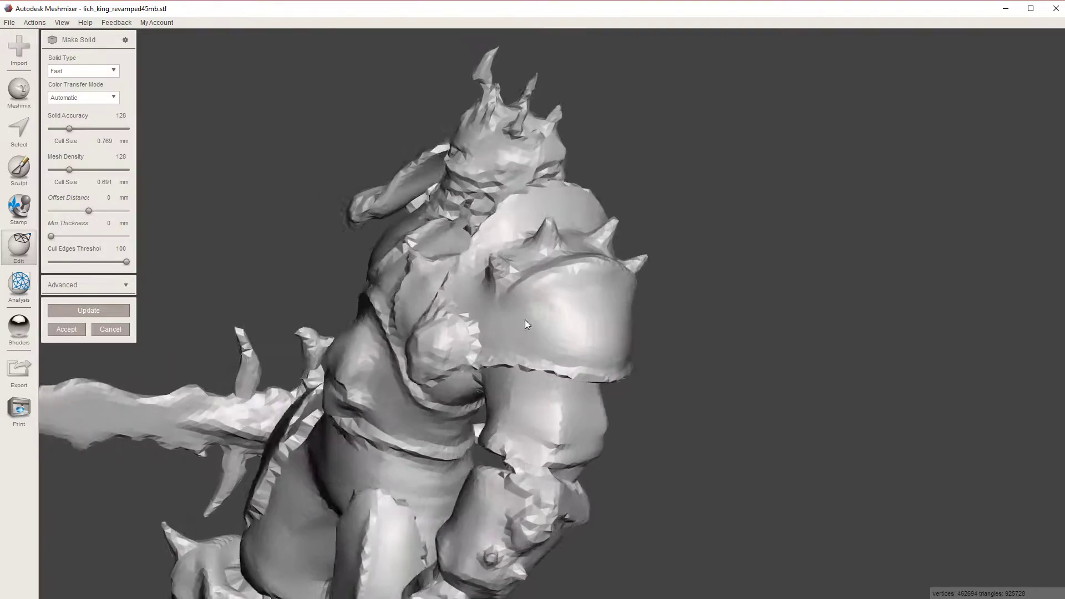
right_click_drag(589, 317, 694, 297)
scroll(568, 424, "down", 6)
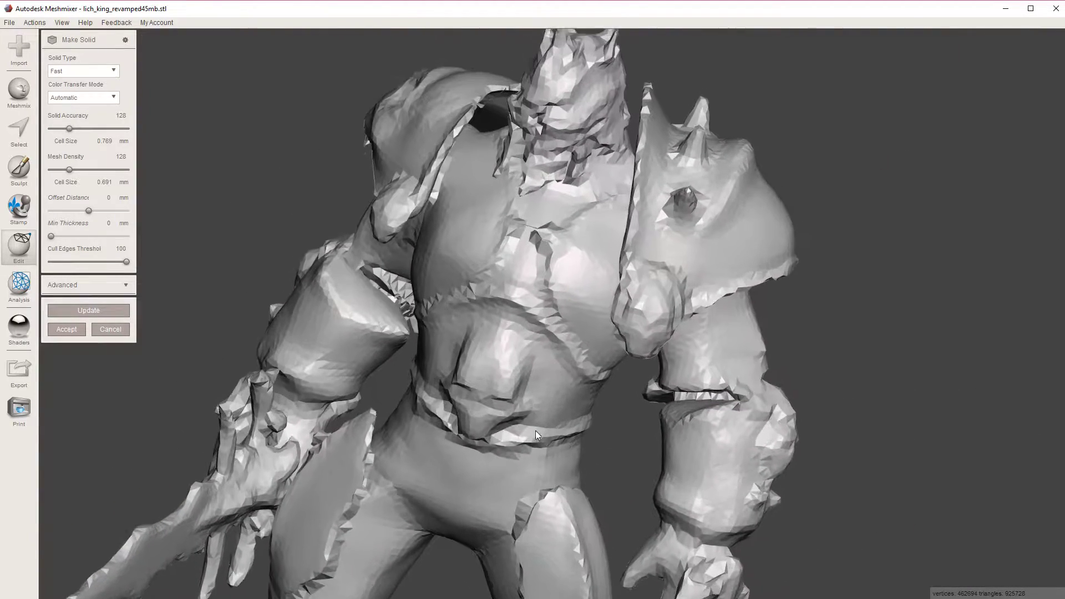
scroll(560, 443, "down", 2)
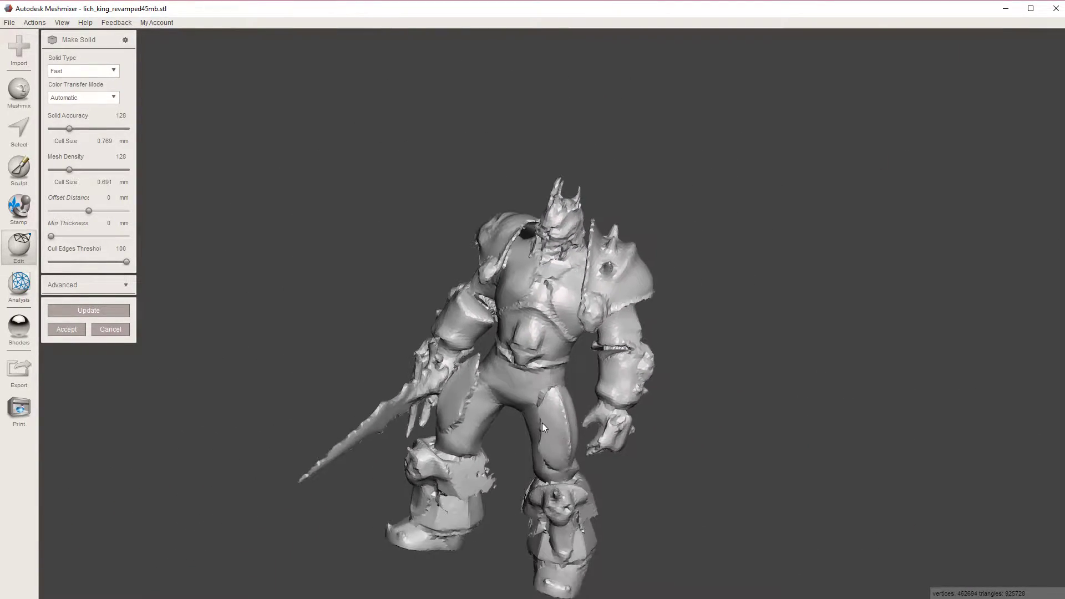
right_click_drag(541, 423, 579, 312)
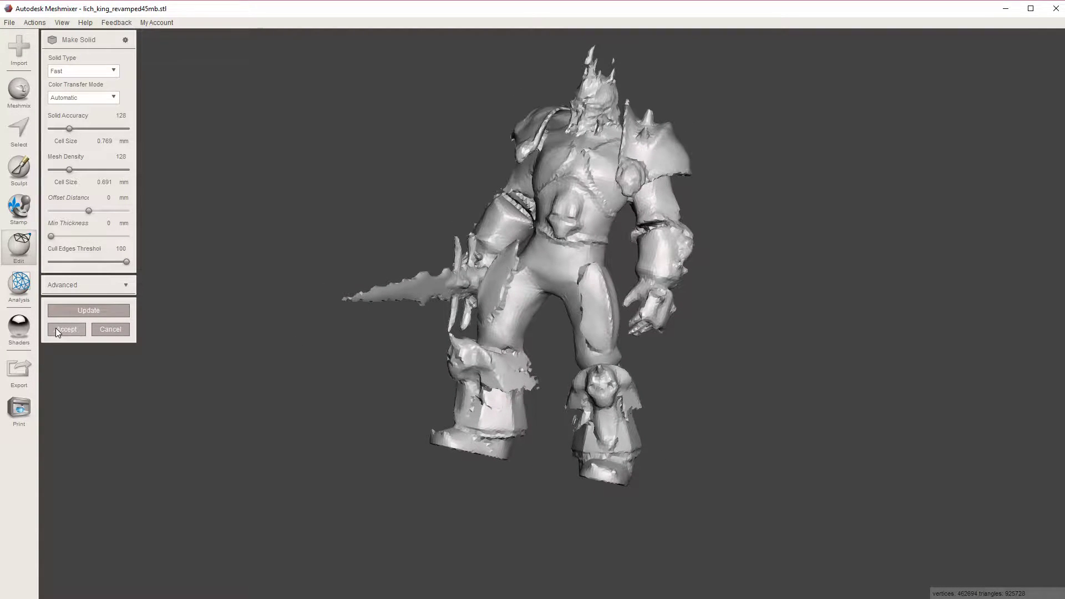
right_click_drag(634, 229, 527, 285)
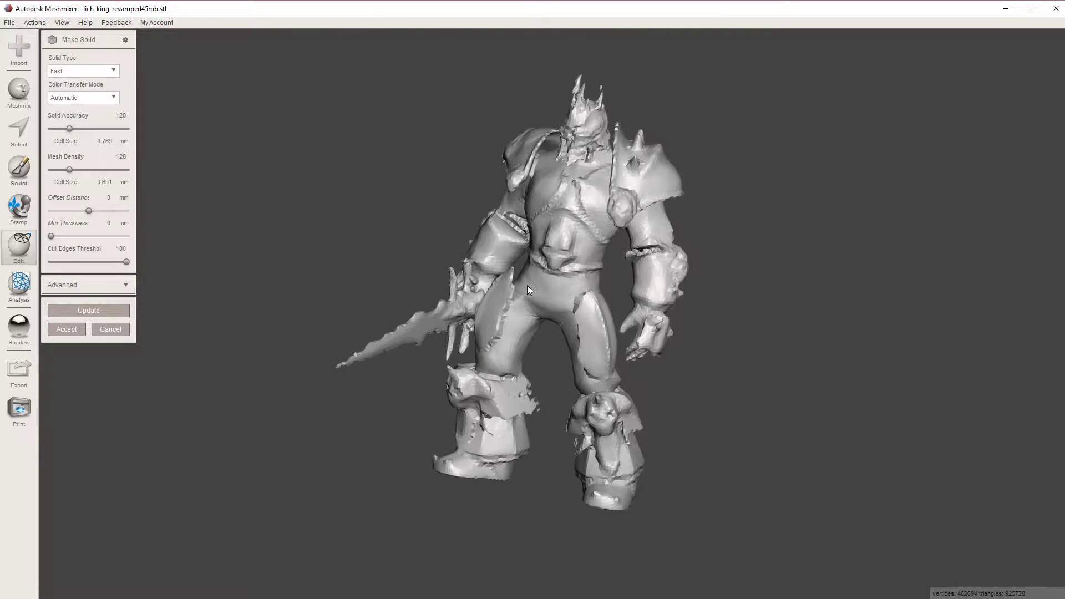
Set the Make Solid type to Accurate and update the preview of the figure
left_click(84, 71)
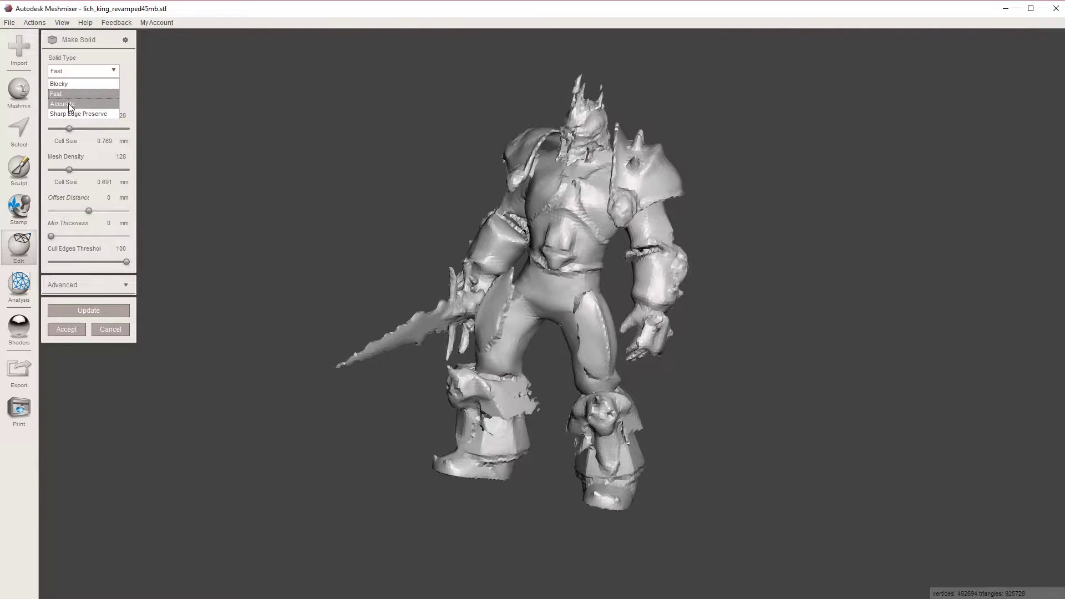
left_click(68, 104)
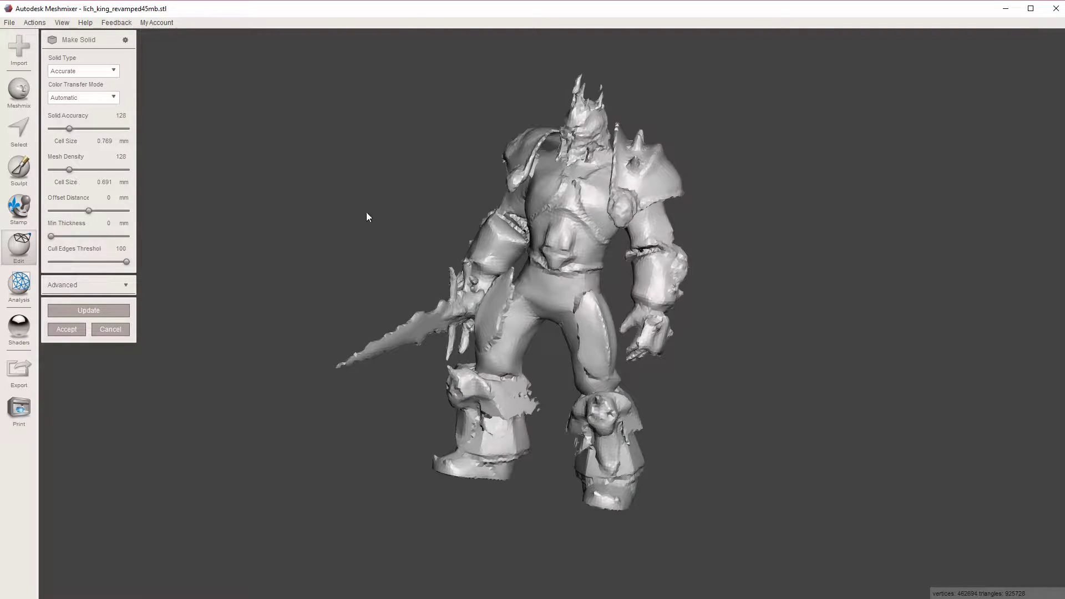
left_click(100, 312)
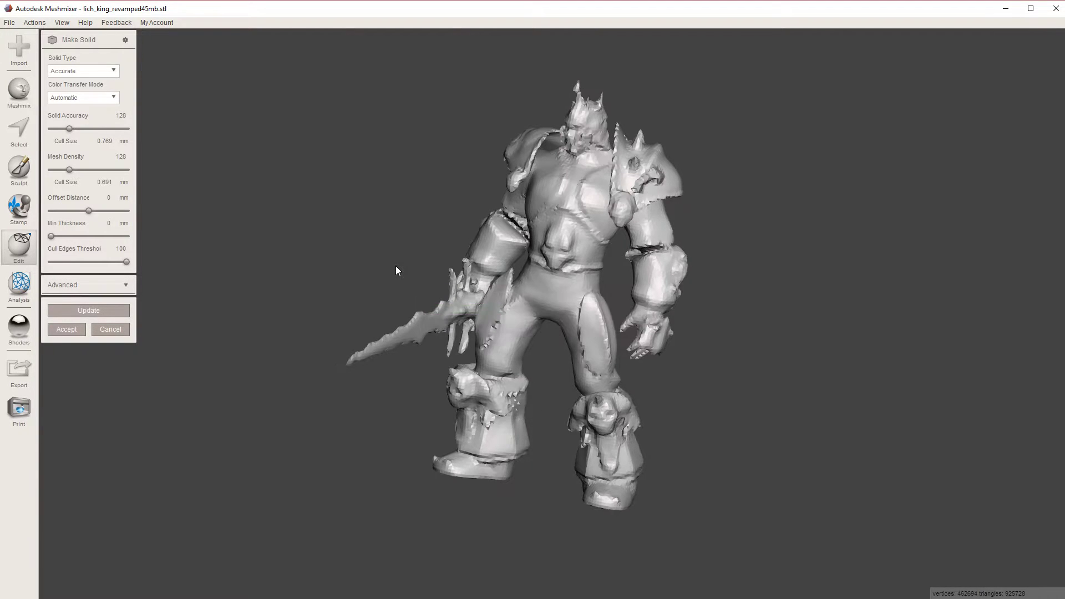
right_click_drag(395, 271, 541, 235)
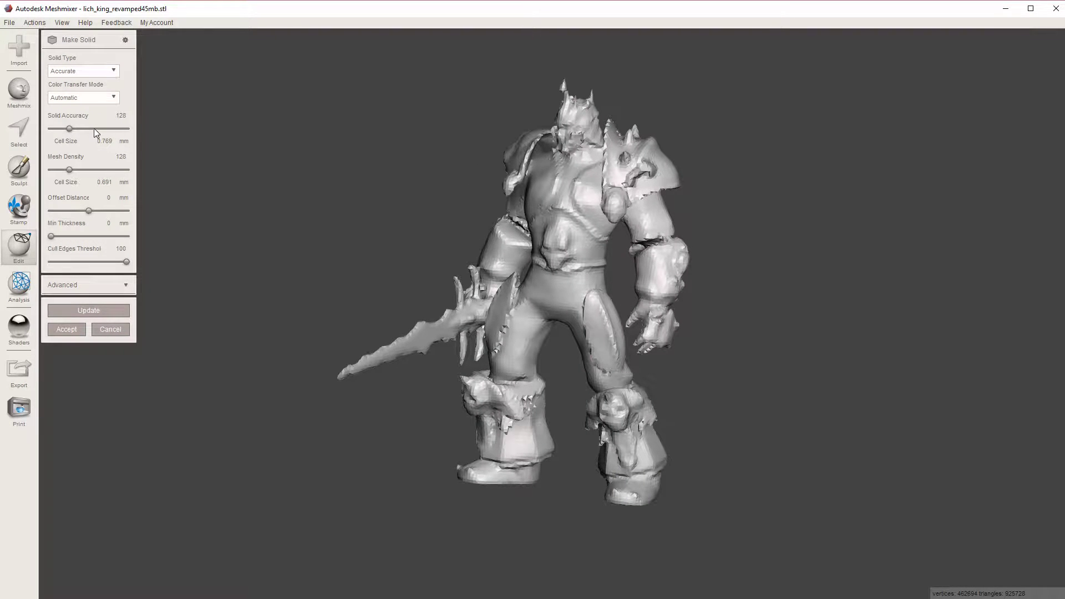
Try to update the Accurate solid preview with solid accuracy 292 and mesh density 252
left_click(87, 169)
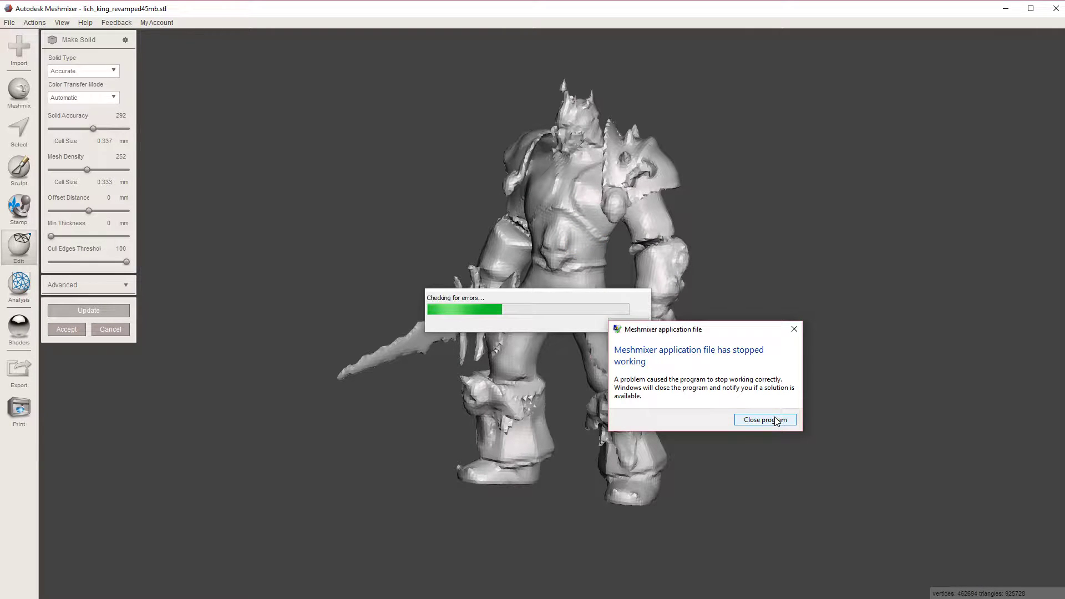
left_click(765, 419)
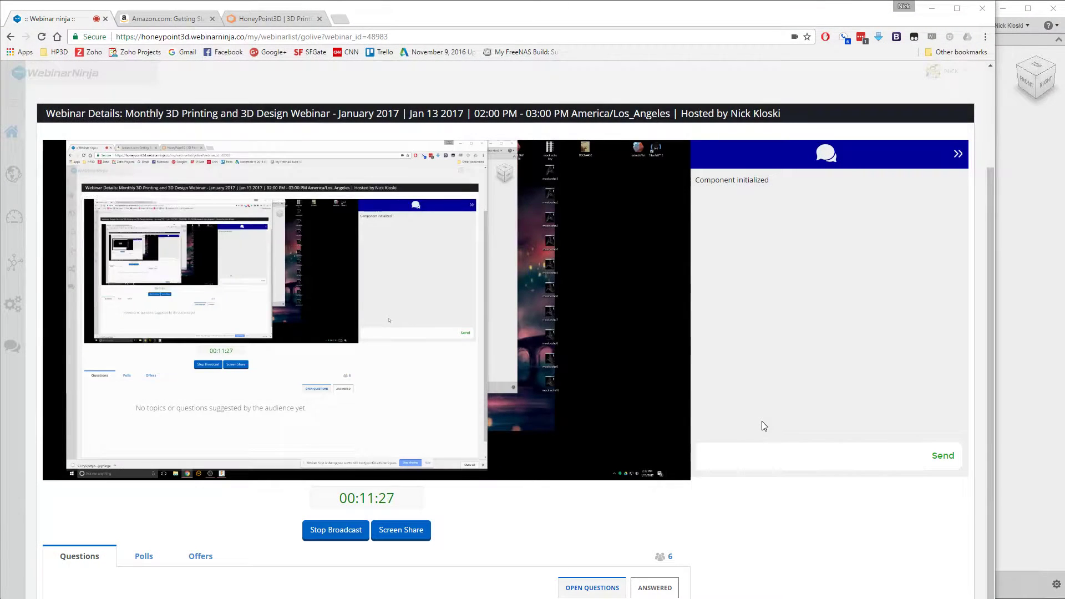
Relaunch Meshmixer, decline restoring the previous file and move its window to fill the shared screen
key("super")
type("mesh")
key("Return")
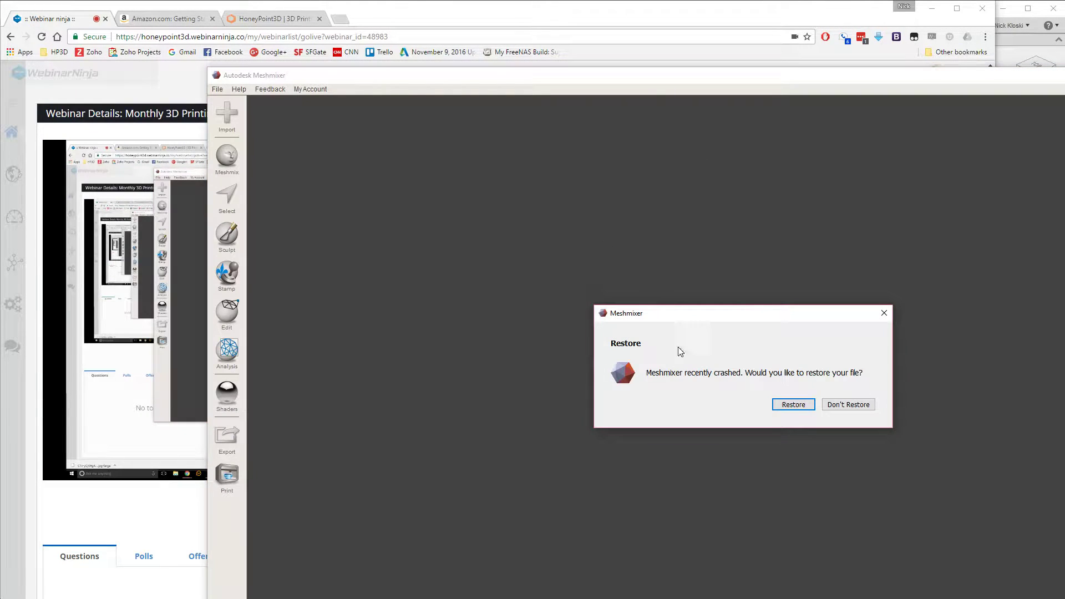
left_click(848, 404)
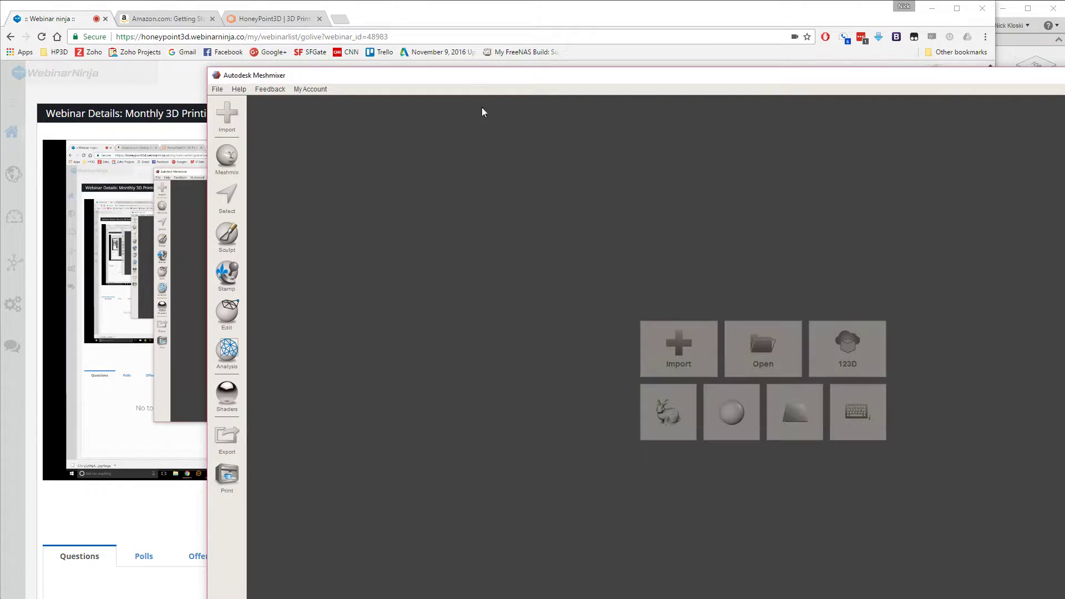
left_click_drag(465, 81, 257, 13)
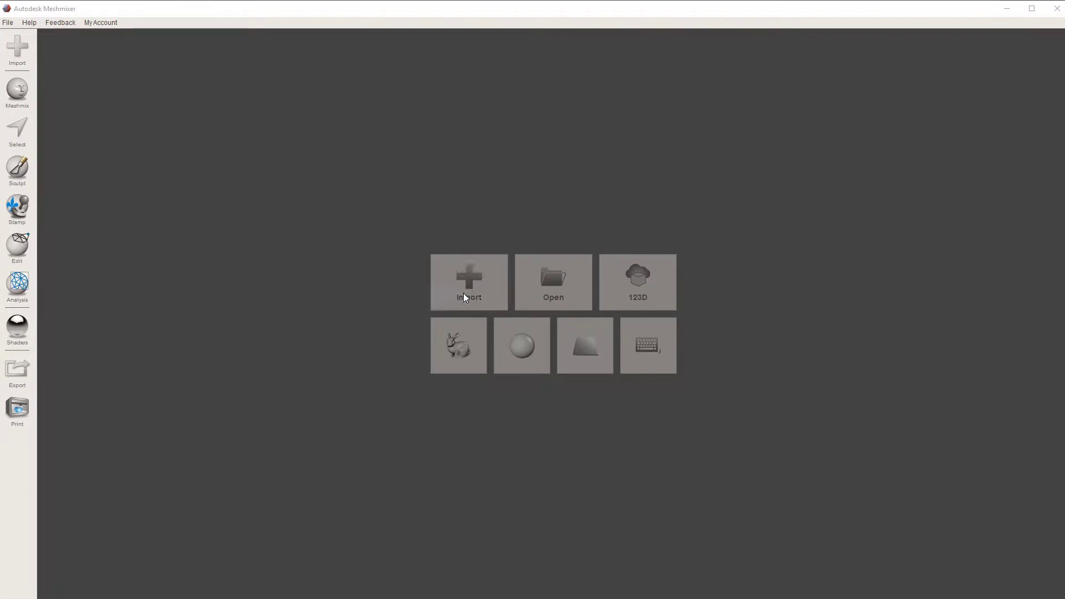
Import the lich_king_revamped45mb mesh from the Downloads folder
left_click(464, 291)
left_click(265, 105)
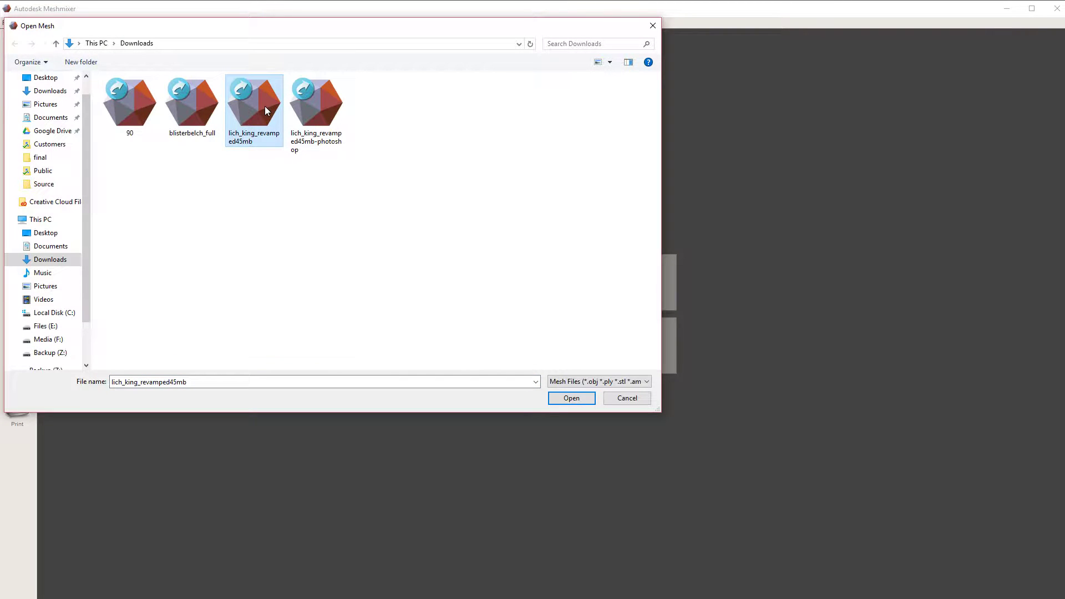
double_click(245, 108)
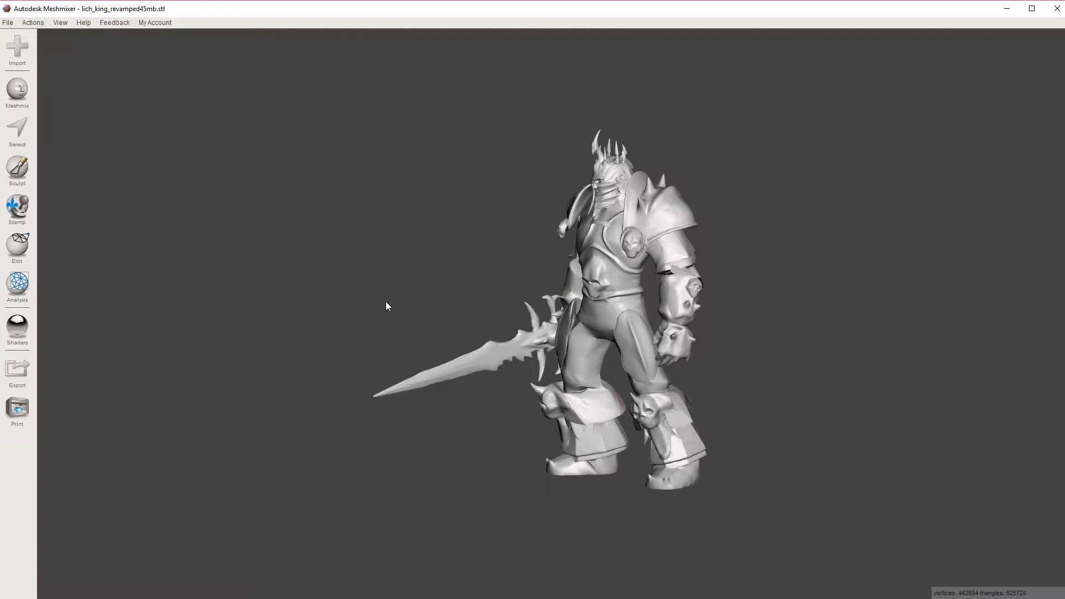
Try Make Solid on the reimported figure with the Accurate type, solid accuracy 223 and mesh density 219
right_click_drag(385, 301, 516, 283)
left_click(17, 247)
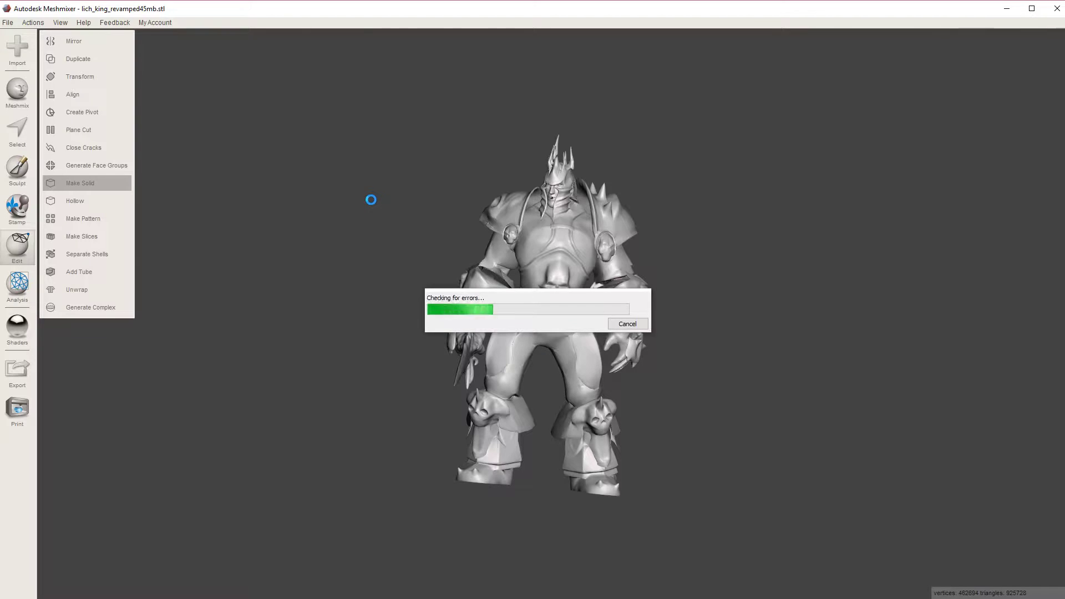
left_click(72, 74)
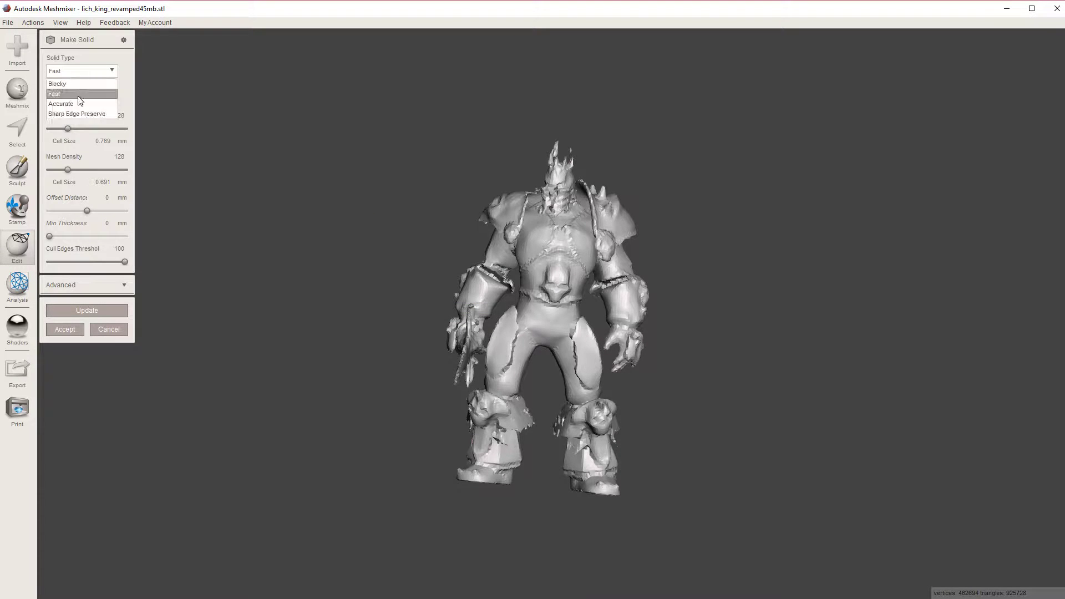
left_click(80, 107)
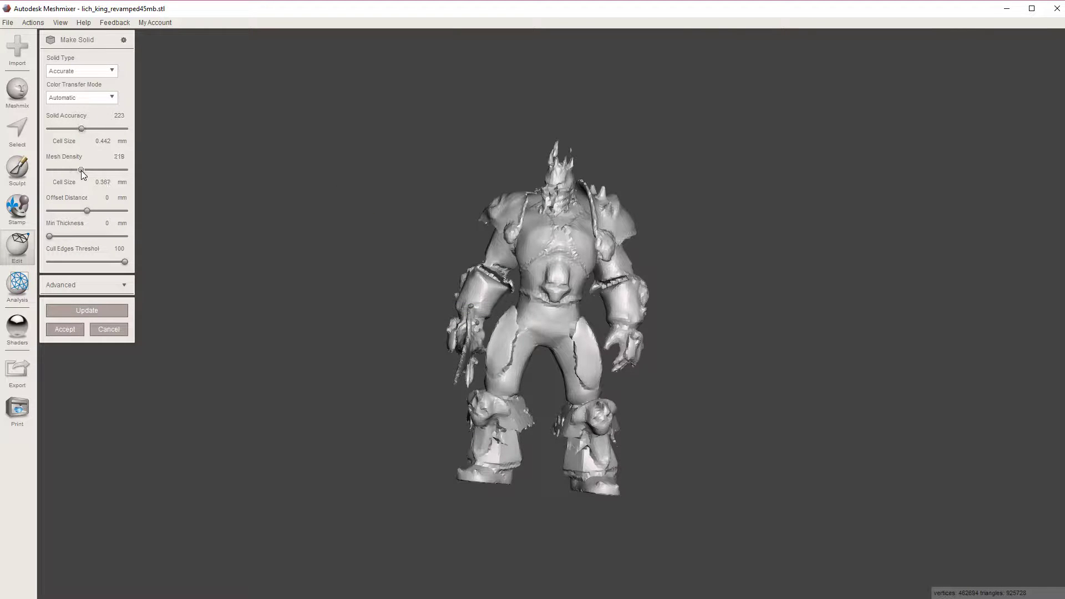
left_click(105, 312)
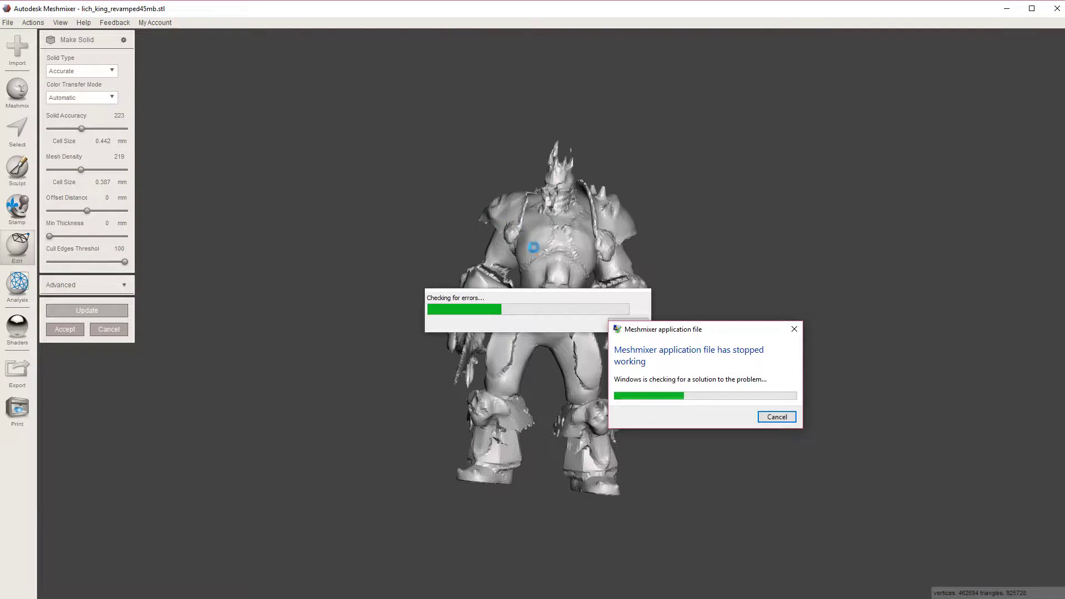
left_click(785, 419)
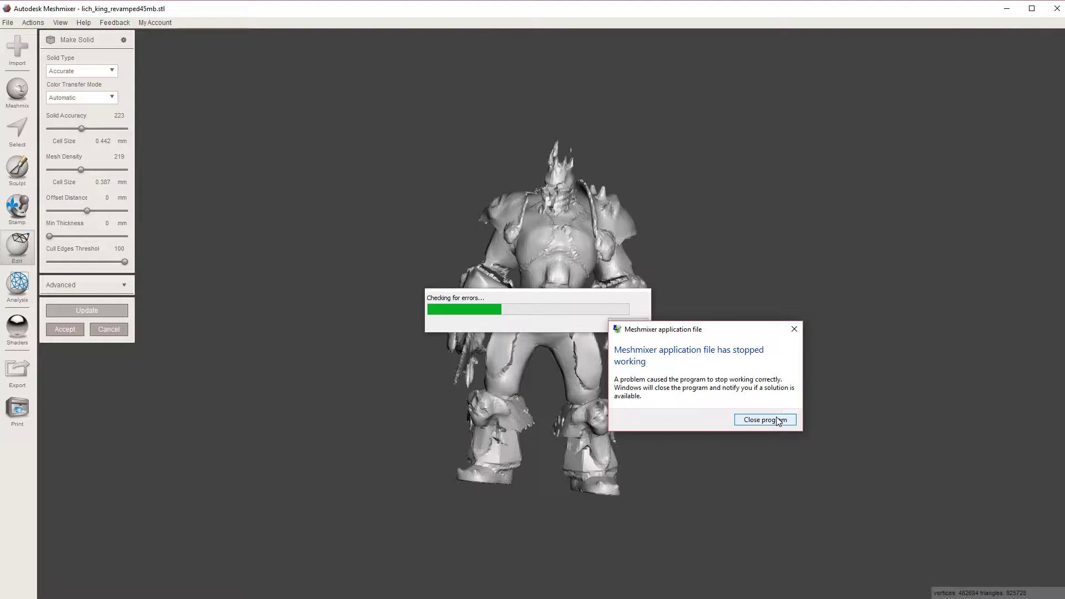
left_click(766, 420)
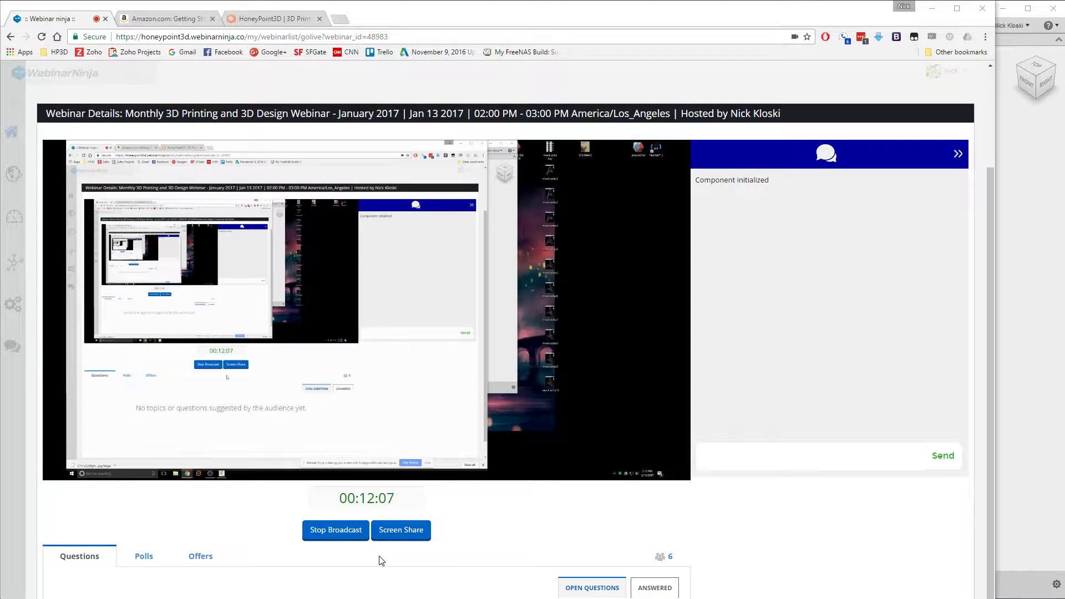
Relaunch Meshmixer and import lich_king_revamped45mb from the Downloads folder again
key("super")
type("mesh")
key("Return")
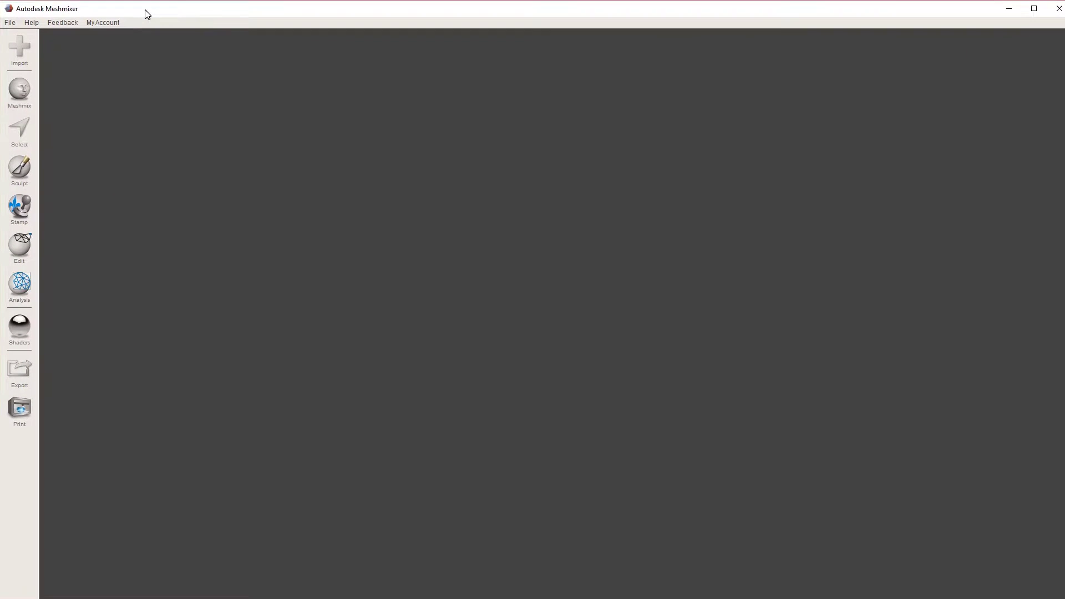
left_click(450, 272)
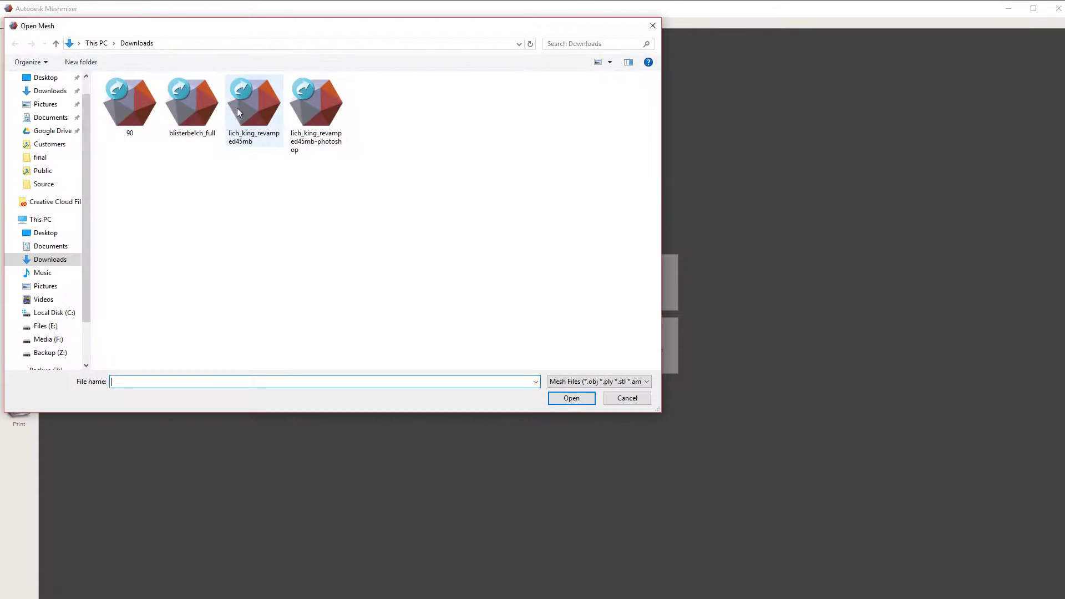
double_click(237, 108)
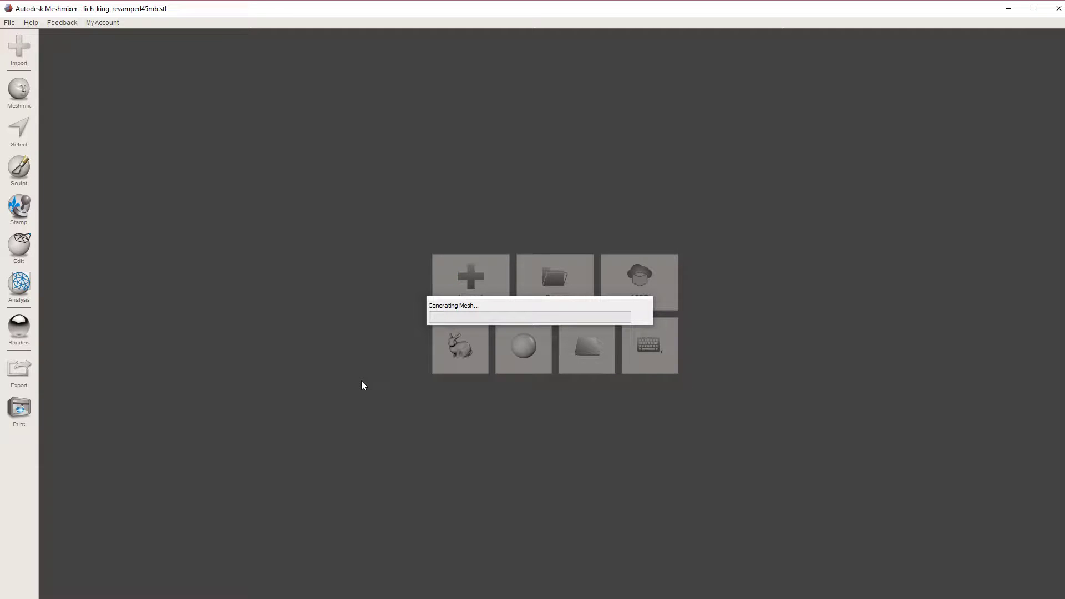
Check the figure for mesh defects with the Inspector and exit it without repairing anything
right_click_drag(424, 325, 617, 314)
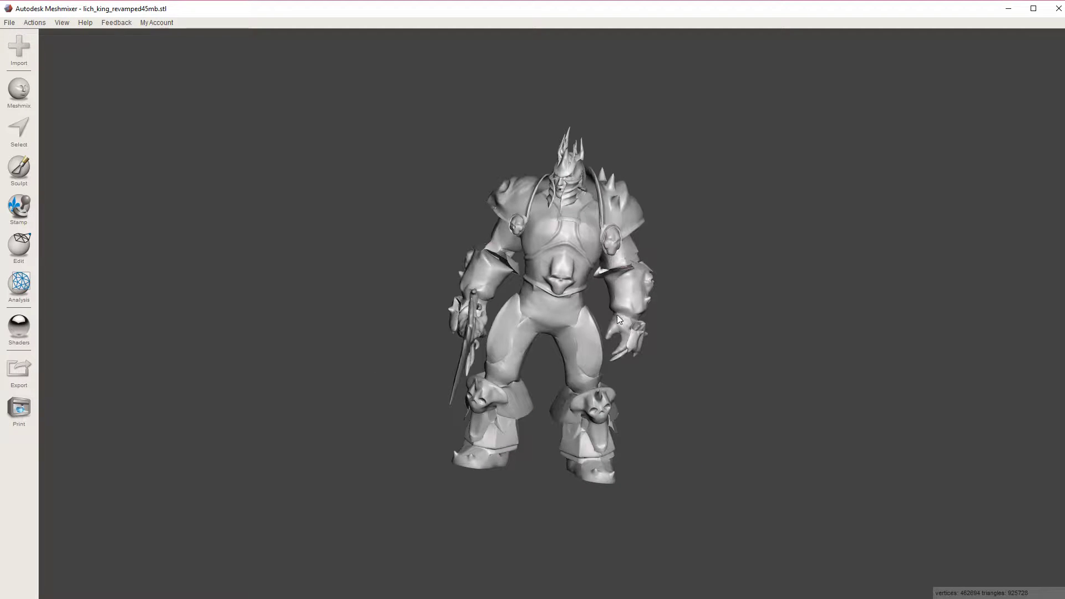
left_click(29, 286)
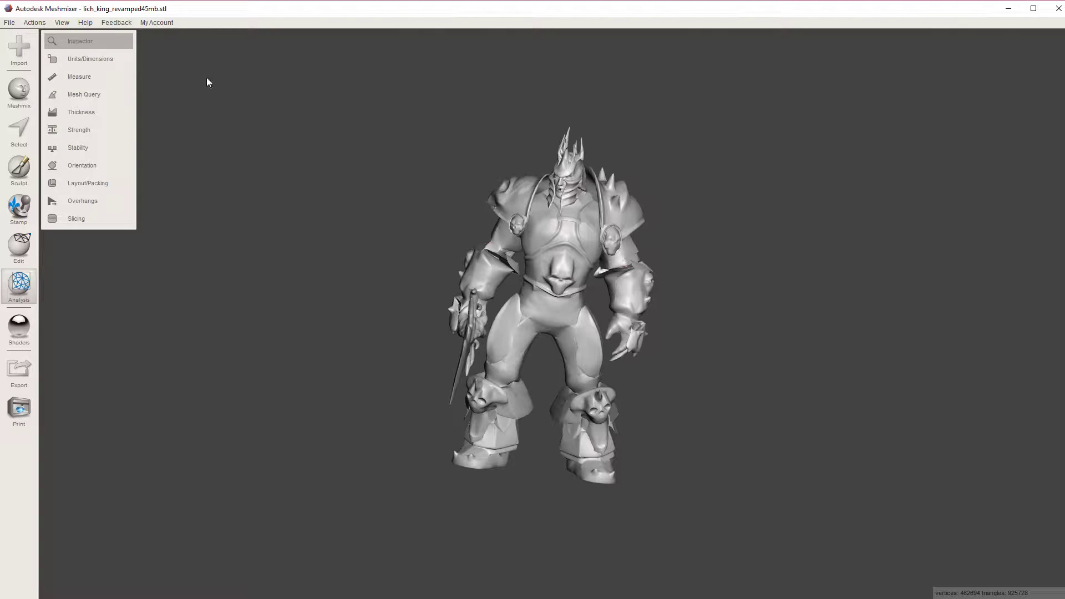
right_click_drag(300, 371, 233, 327)
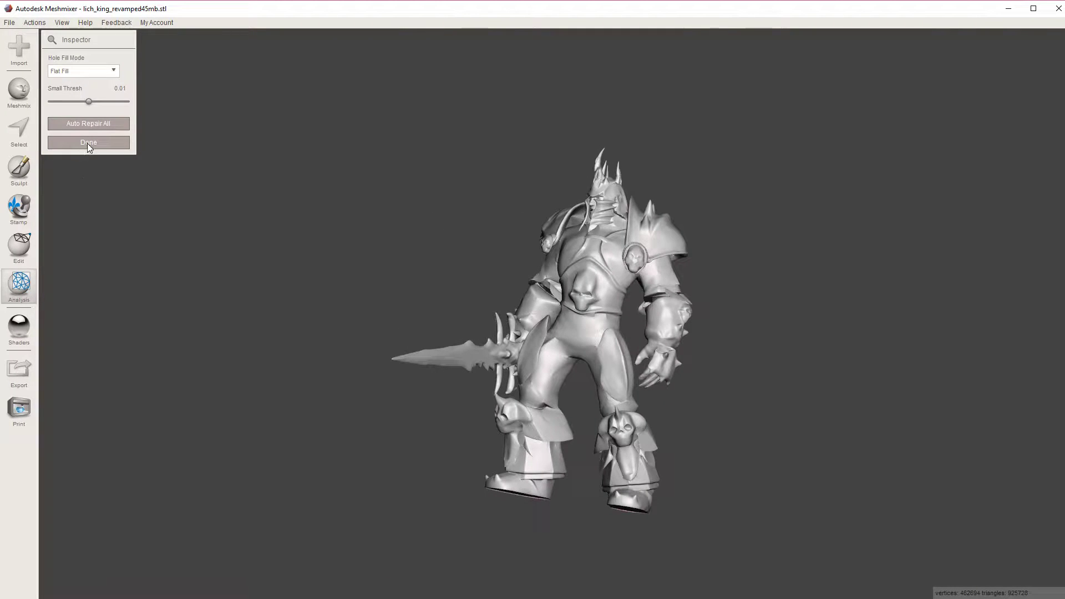
left_click(101, 145)
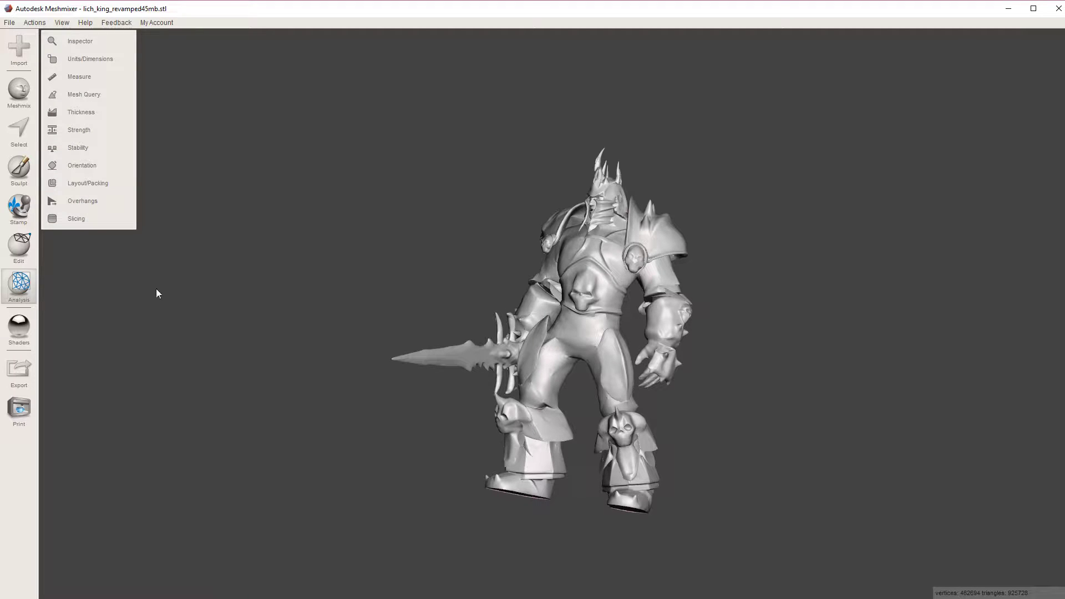
Try Make Solid on the figure with the Accurate type, solid accuracy 190 and mesh density 190, and examine the leg armour
left_click(19, 248)
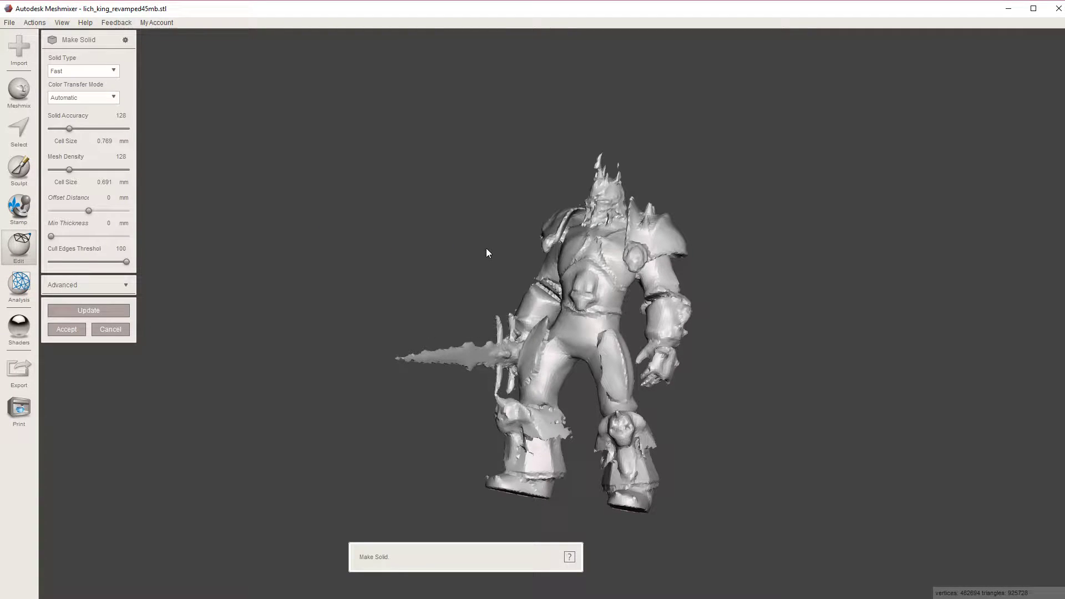
right_click_drag(443, 305, 432, 355)
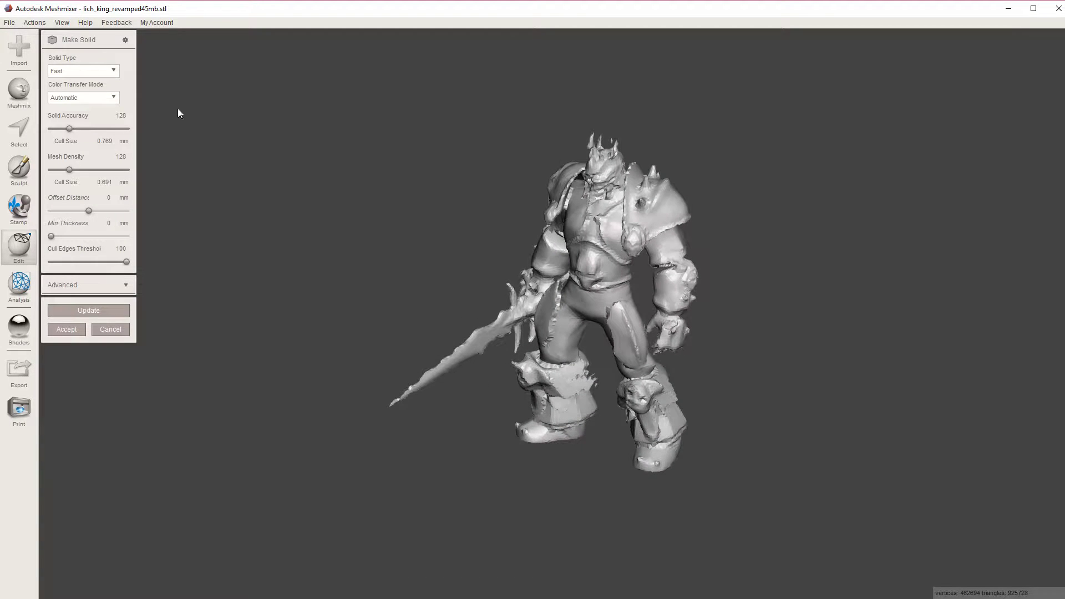
left_click(80, 72)
left_click(69, 102)
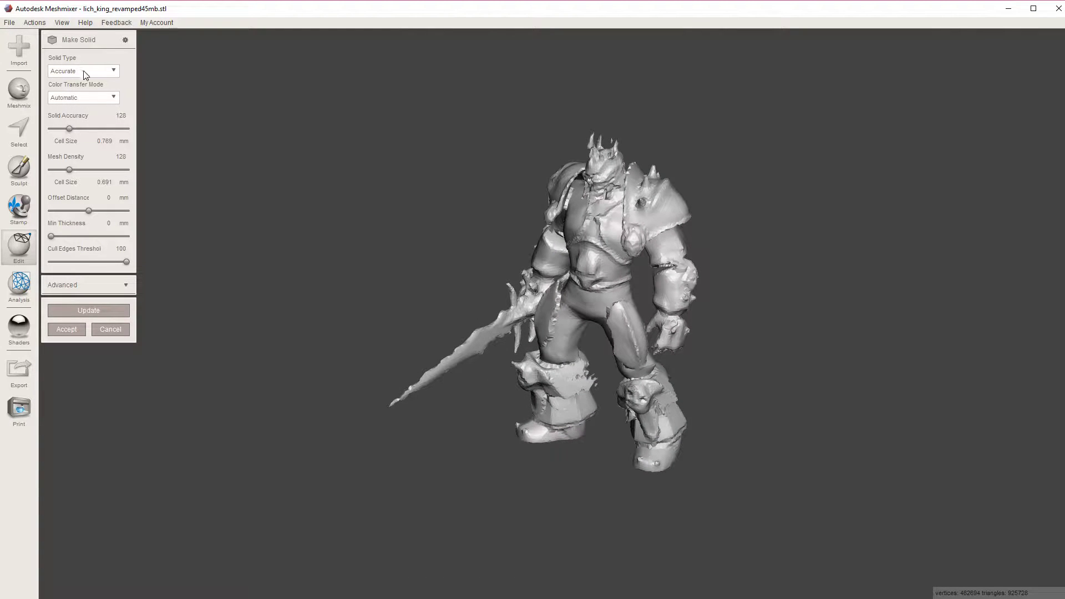
left_click(78, 129)
right_click_drag(588, 383, 385, 413)
scroll(547, 318, "up", 6)
scroll(545, 315, "up", 6)
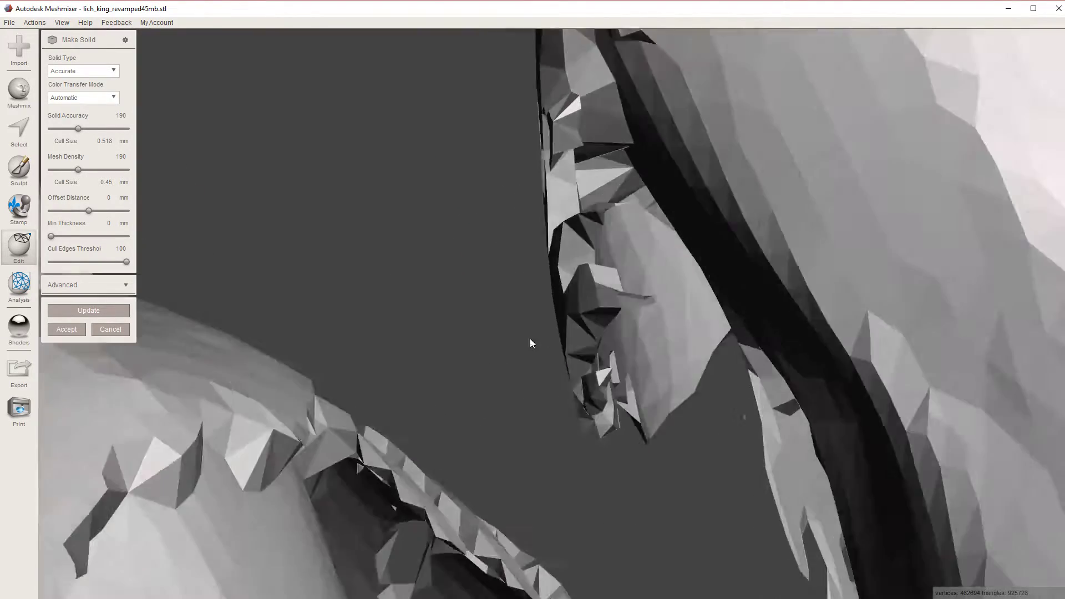
scroll(573, 405, "down", 6)
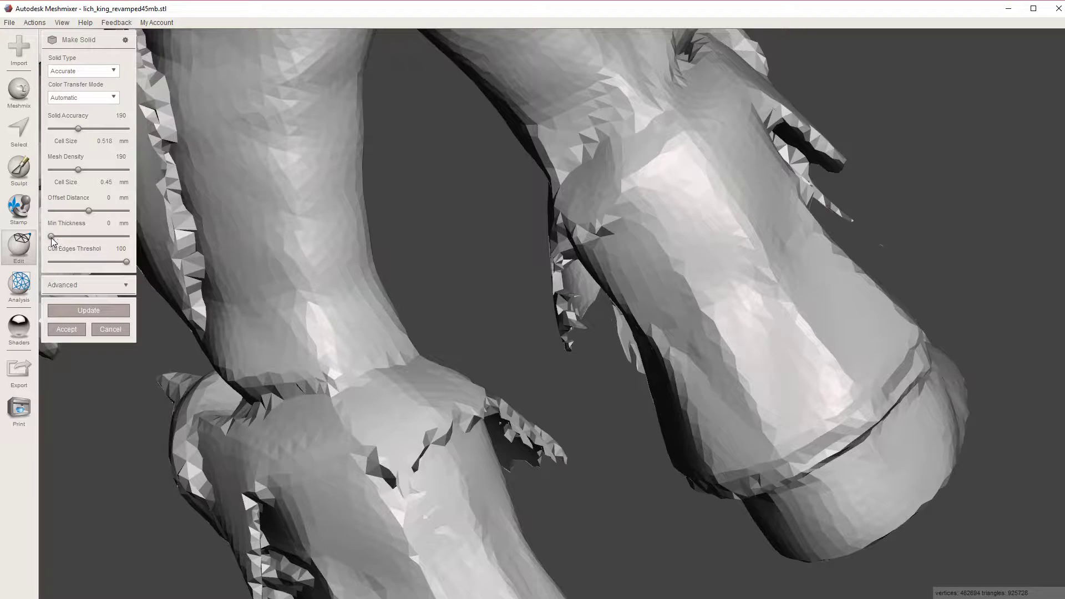
Try updating the solid with a minimum thickness of 0.43 mm, and close the unresponsive program
left_click_drag(51, 236, 60, 239)
left_click_drag(62, 236, 66, 237)
left_click(86, 311)
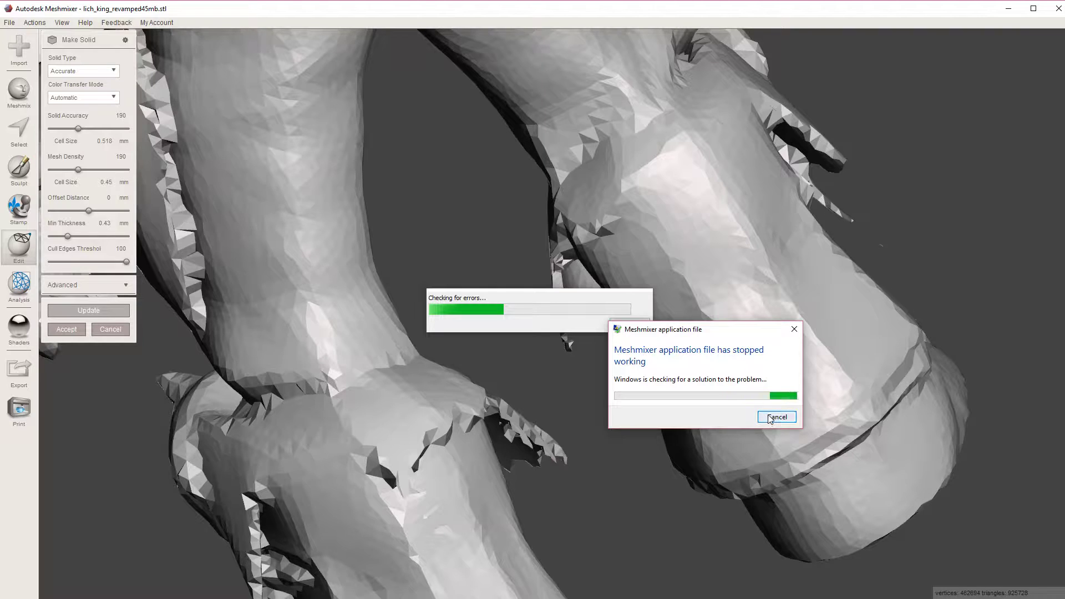
left_click(775, 420)
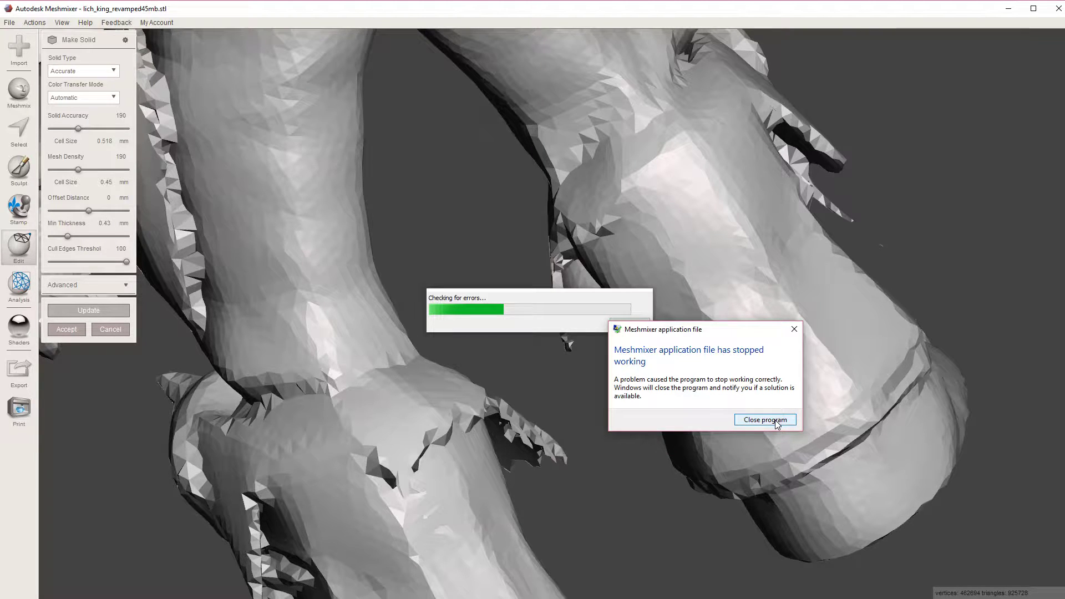
left_click(765, 420)
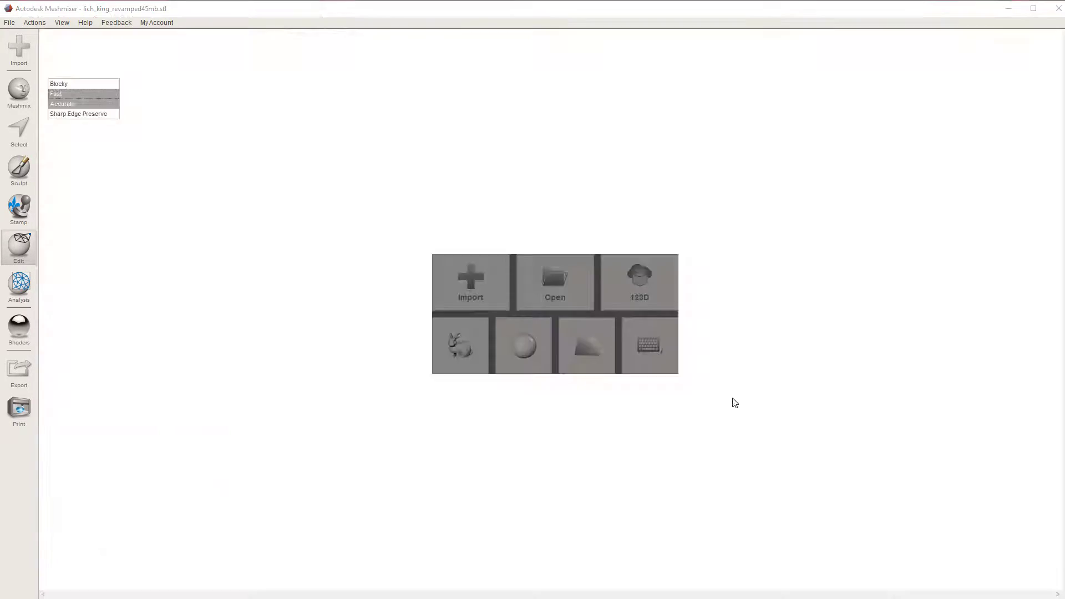
Relaunch Meshmixer and move its window so that it fills the screen
key("alt+Tab")
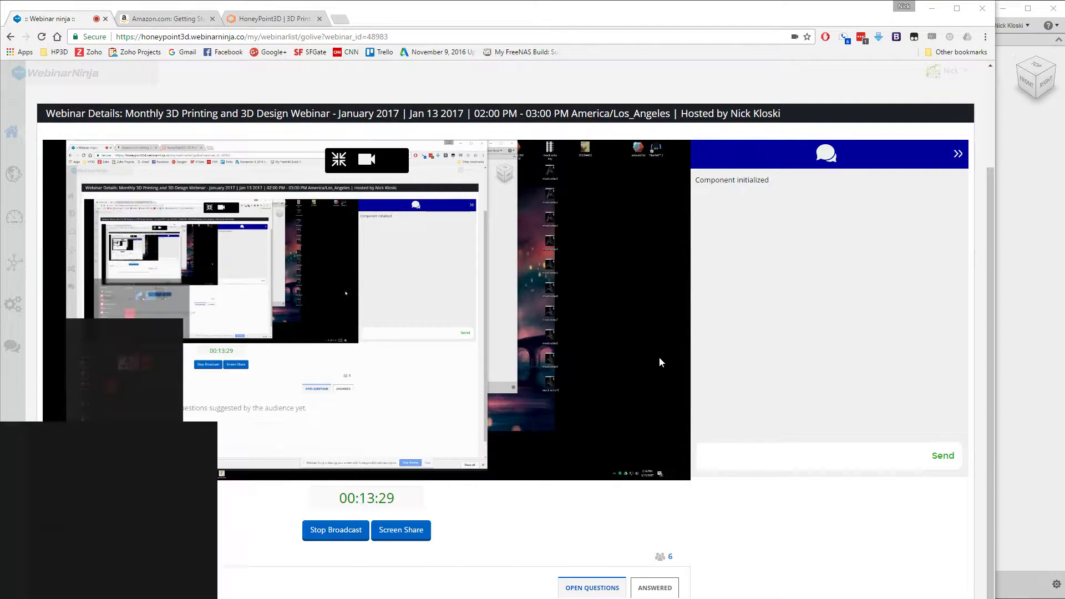
type("mesh")
key("Return")
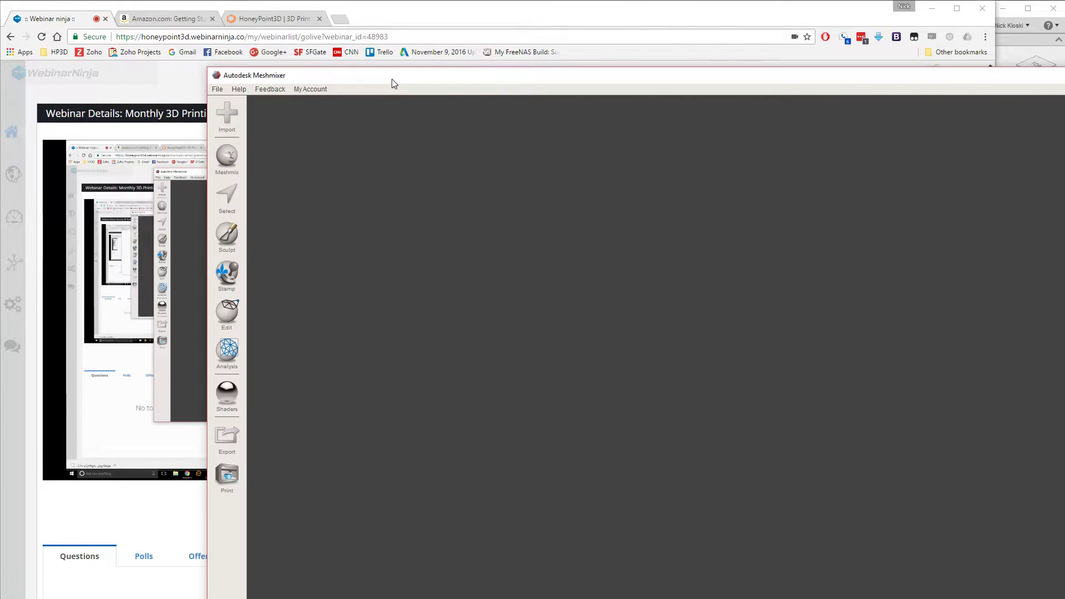
left_click_drag(392, 83, 192, 16)
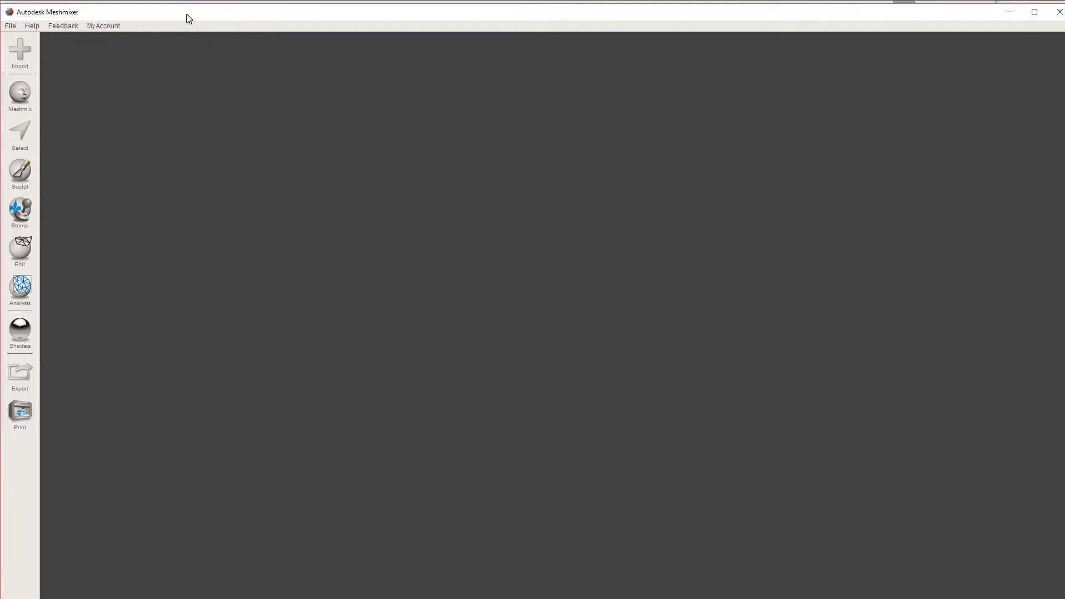
left_click(639, 338)
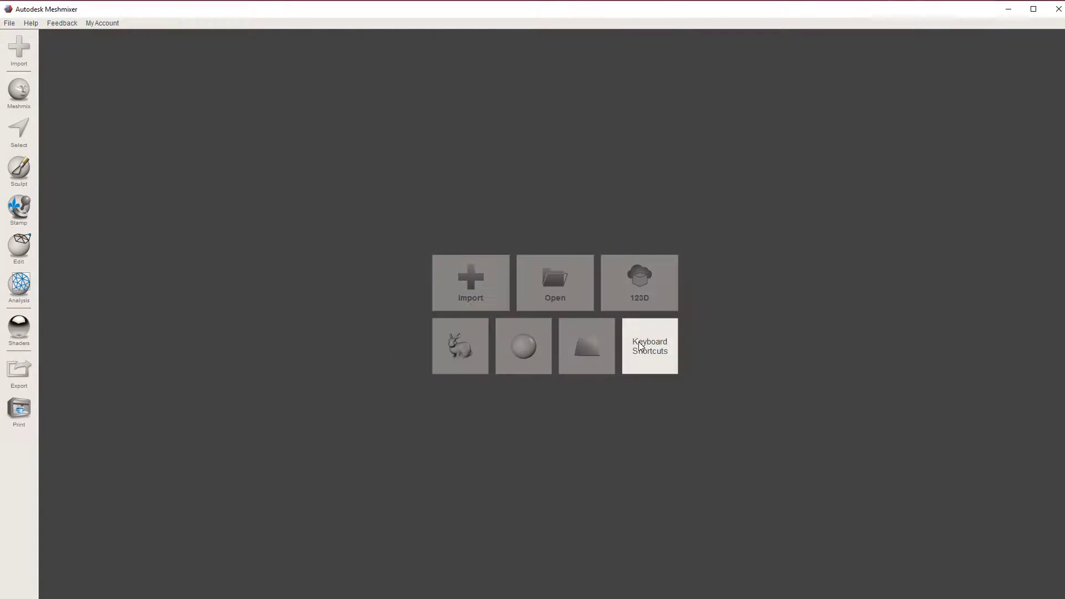
Import the lich_king_revamped45mb-photoshop mesh
left_click(469, 282)
left_click(318, 108)
double_click(319, 111)
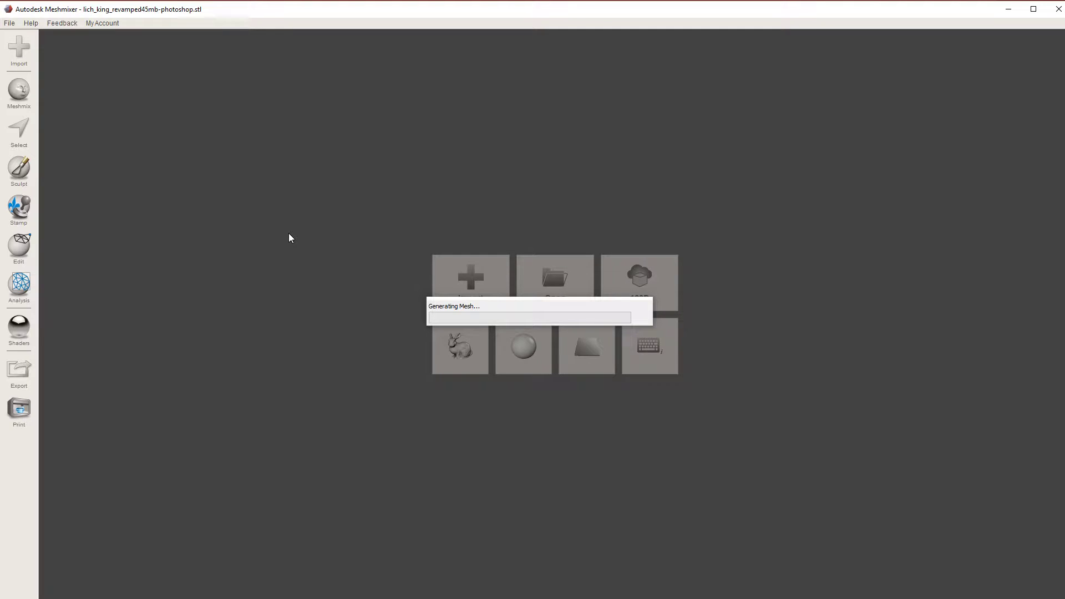
Run Make Solid with the Accurate type, solid accuracy 216, mesh density 234, offset distance 0.07 mm and minimum thickness 0.43 mm
right_click_drag(558, 364, 614, 337)
left_click(18, 246)
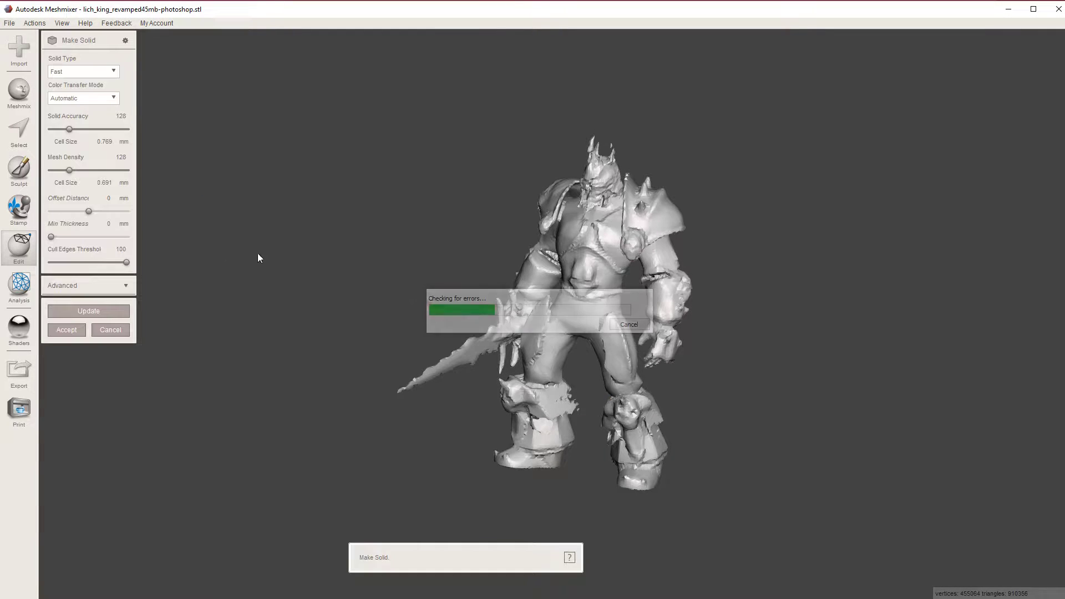
left_click(74, 72)
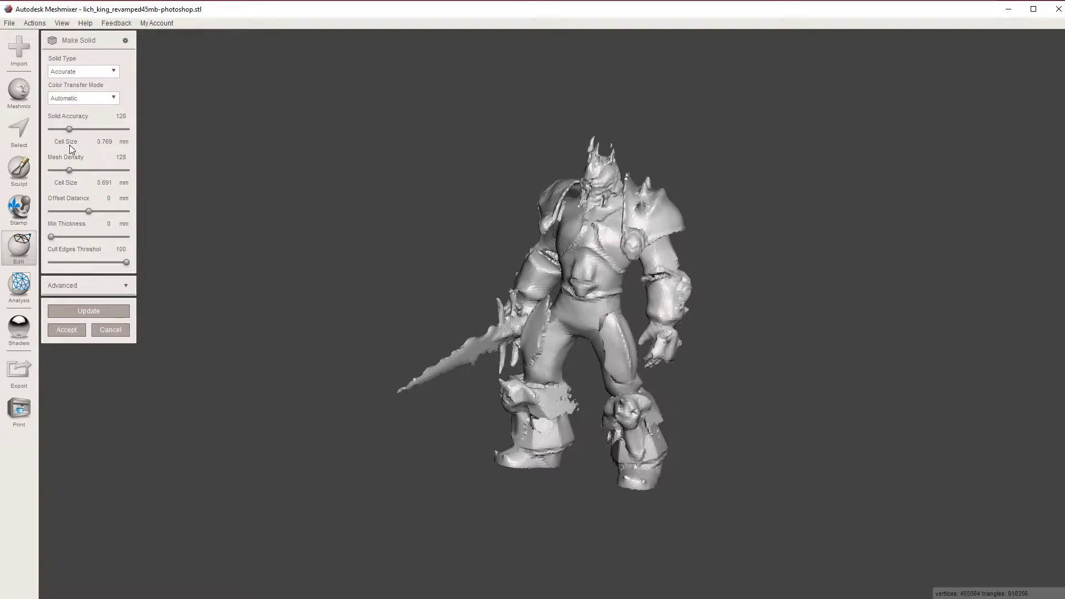
left_click_drag(69, 129, 82, 129)
left_click(85, 170)
left_click_drag(50, 237, 61, 237)
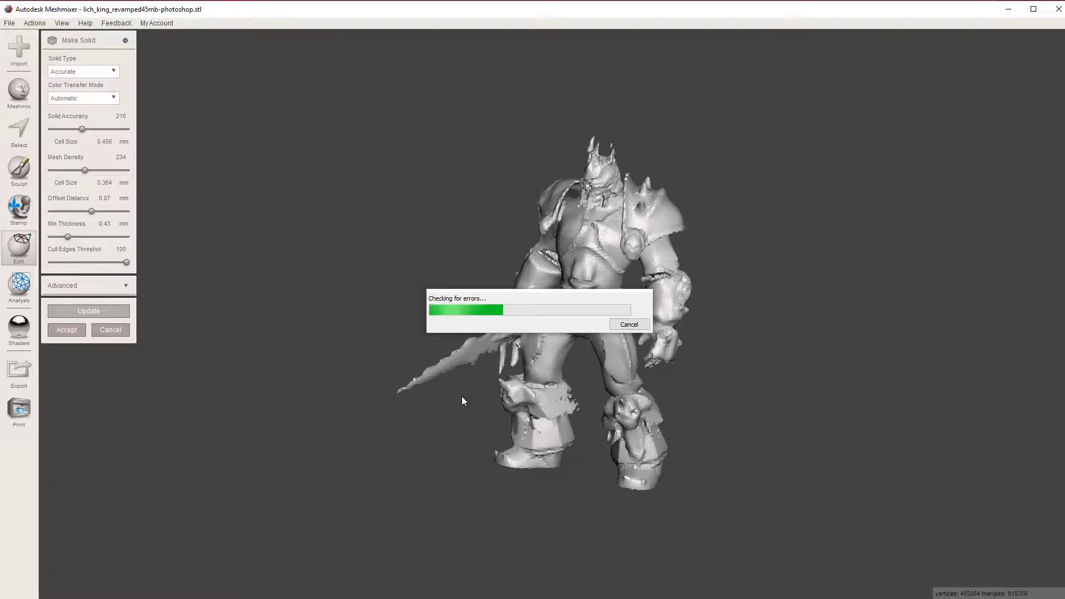
Examine the rough leg armour from behind, set the solid's minimum thickness to 0.83 mm and update it
mouse_move(454, 402)
right_mouse_down()
mouse_move(492, 391)
mouse_move(504, 413)
mouse_move(462, 414)
right_mouse_up()
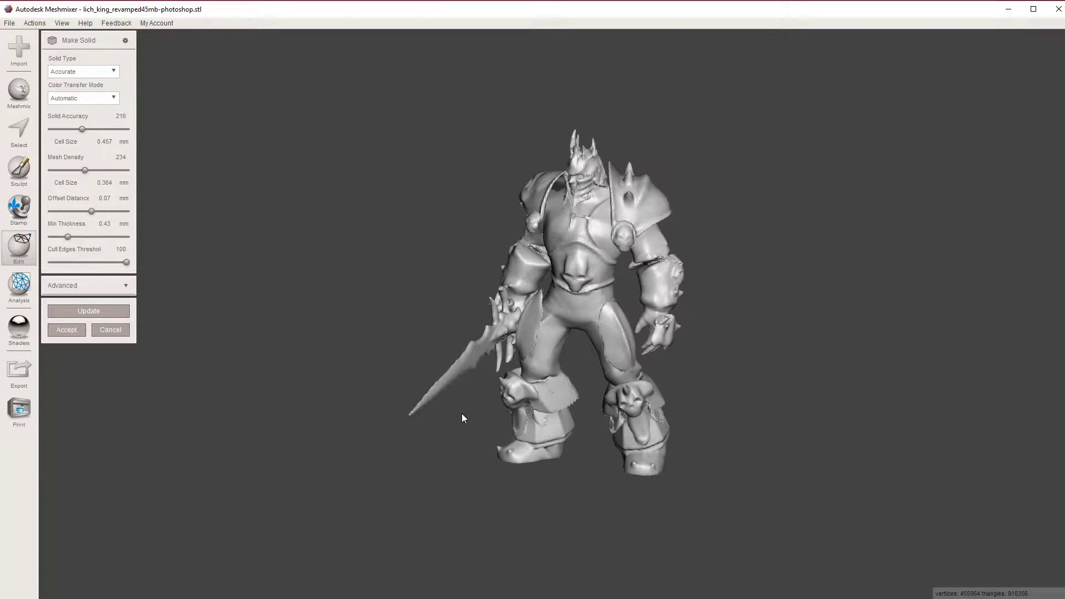
right_click_drag(650, 380, 415, 449)
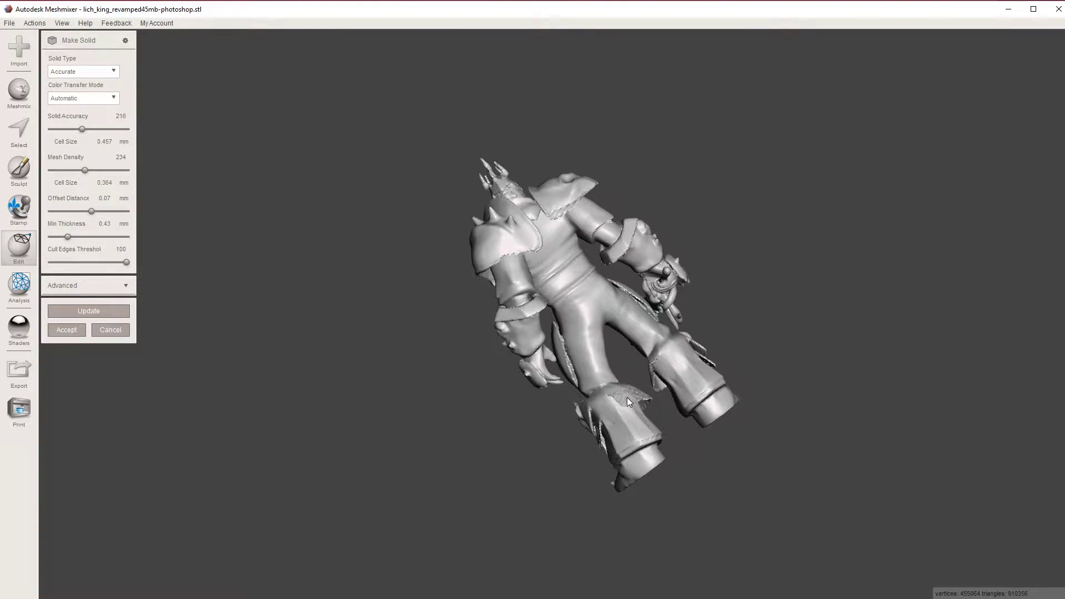
right_click_drag(626, 397, 600, 410)
scroll(600, 410, "up", 8)
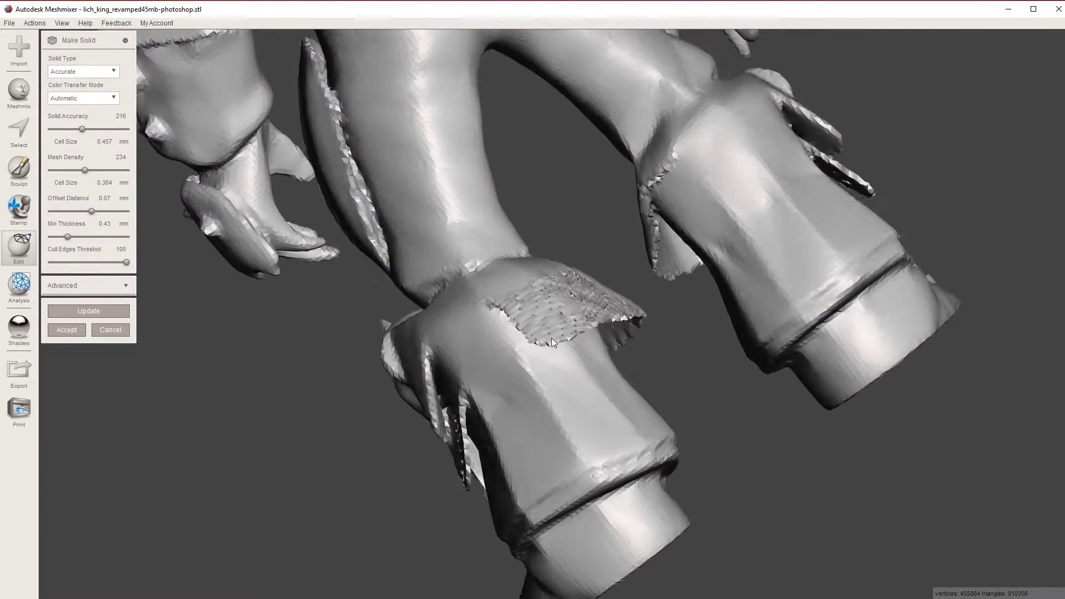
right_click_drag(551, 341, 580, 381)
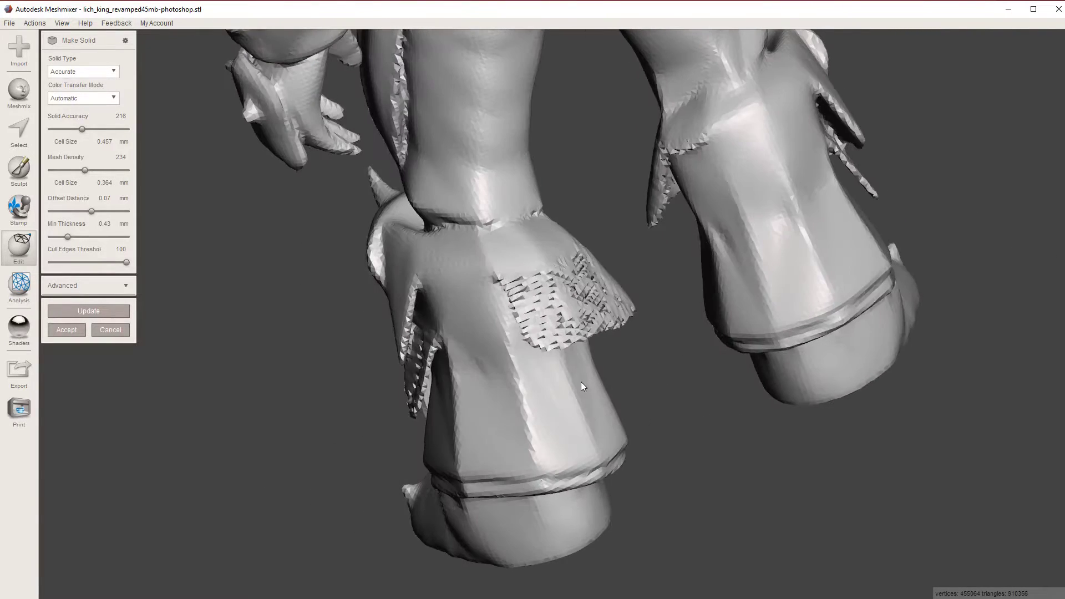
left_click_drag(70, 238, 83, 237)
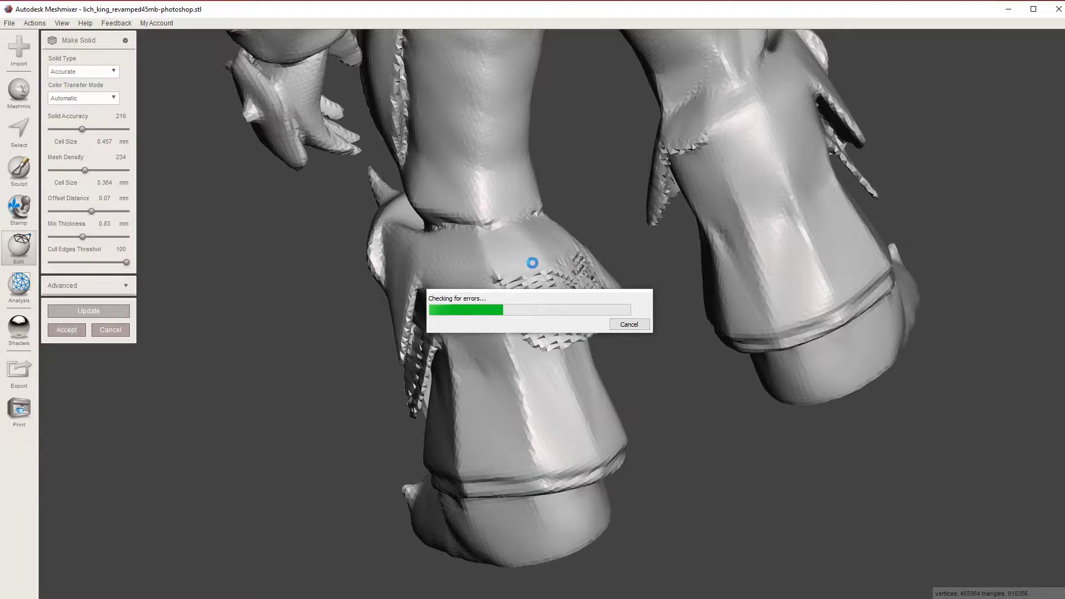
Update the solid with an offset distance of 0.16 mm and accept the Make Solid result
right_click_drag(520, 264, 511, 304)
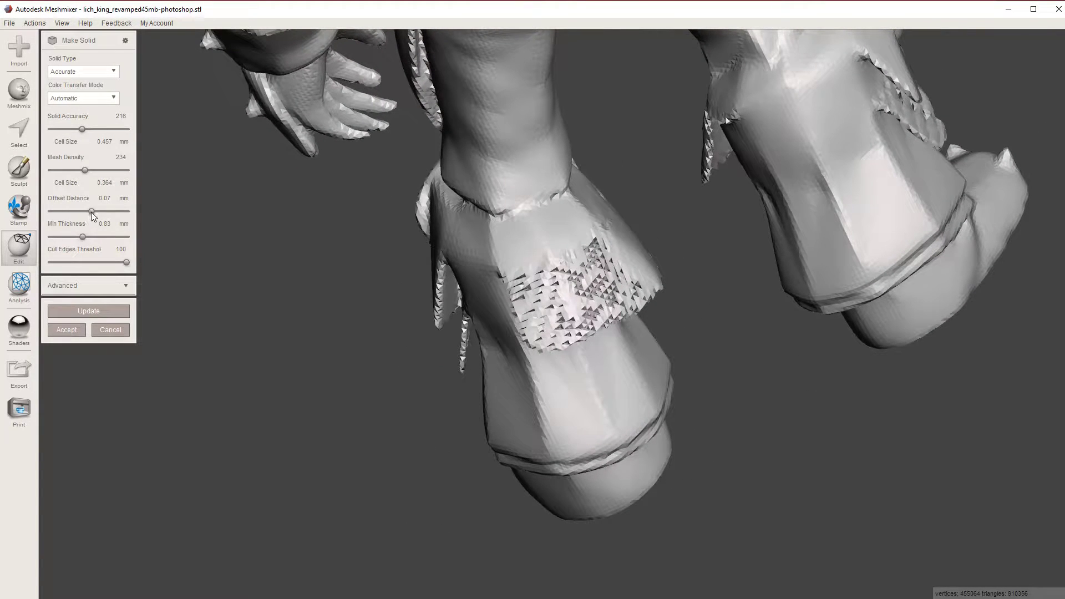
left_click_drag(94, 211, 96, 211)
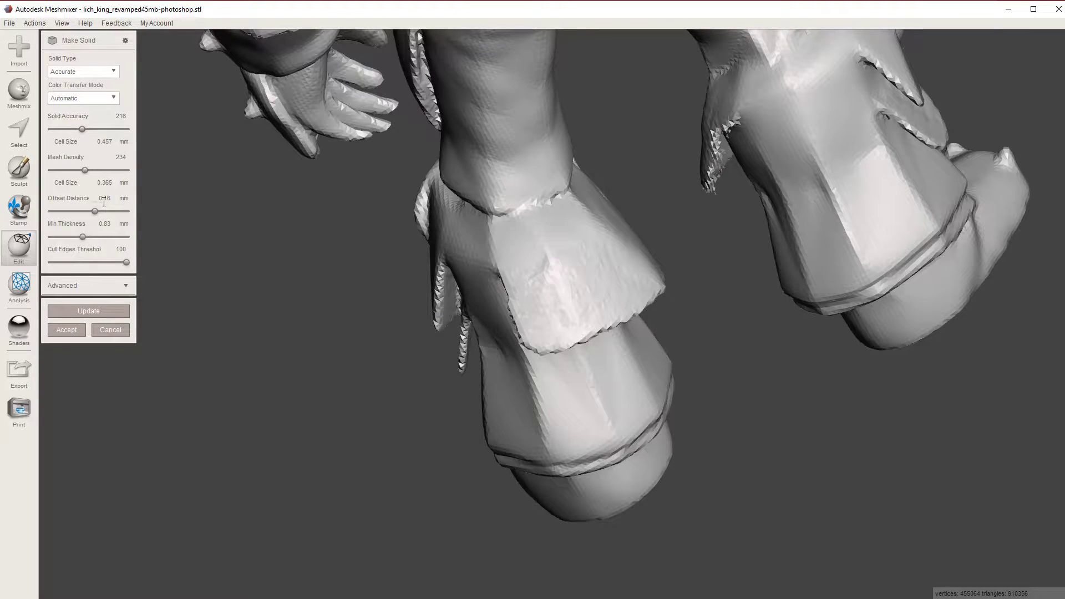
right_click_drag(532, 300, 579, 276)
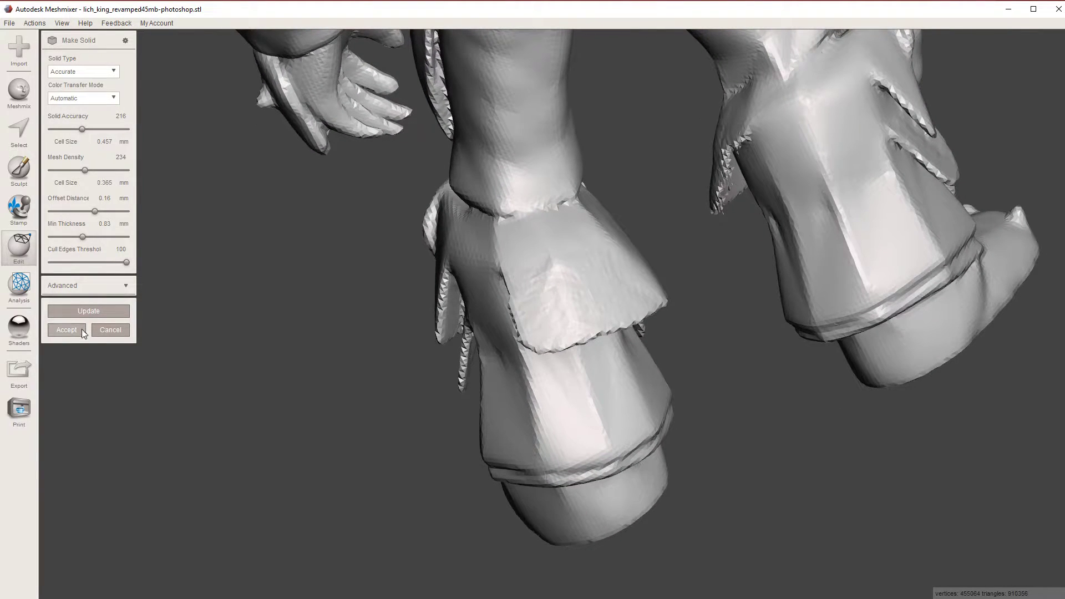
key("Return")
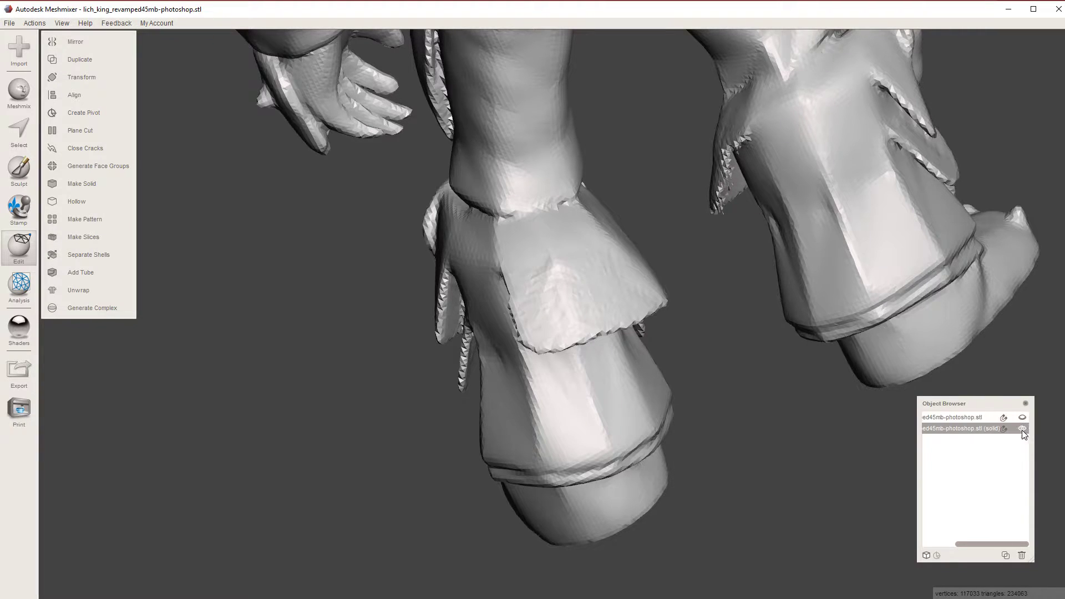
Auto-repair all mesh defects of the new solid with the Inspector and check the figure from several sides
right_click_drag(693, 330, 773, 336)
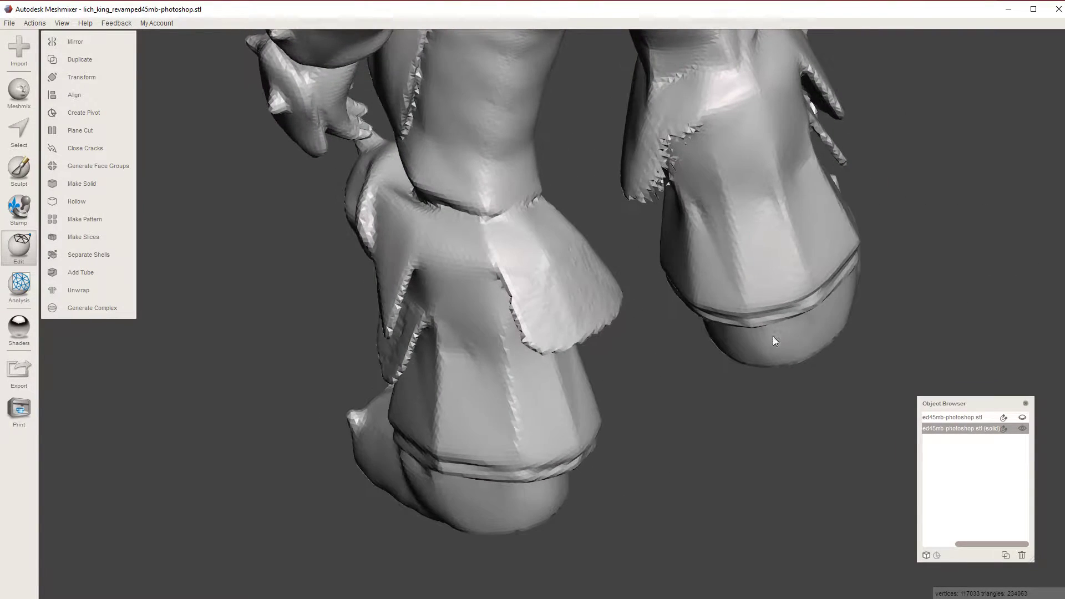
left_click(18, 290)
left_click(79, 42)
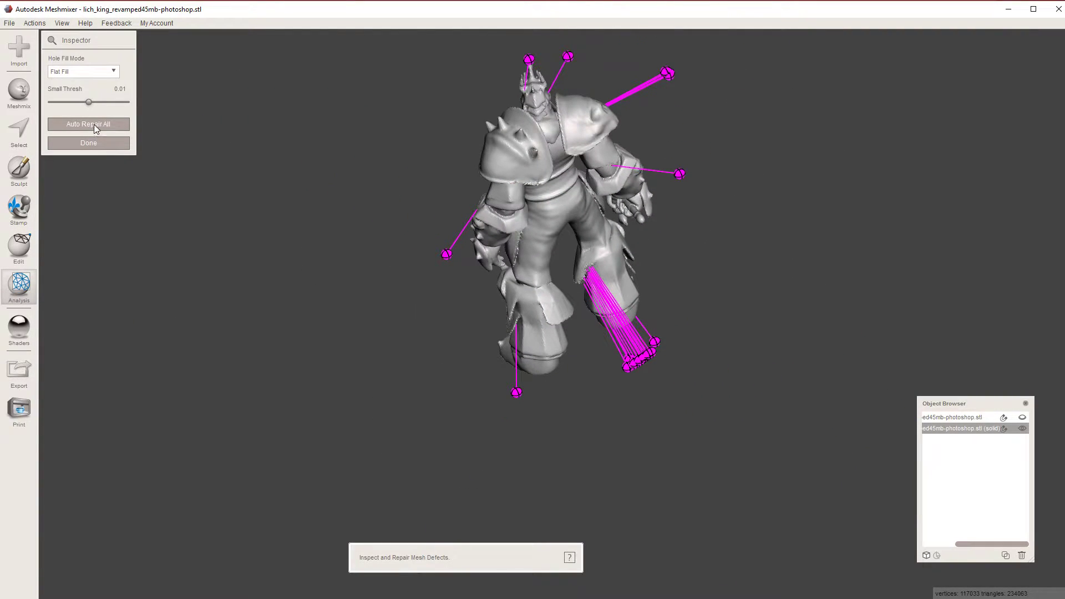
left_click(94, 124)
right_click_drag(377, 287, 295, 368)
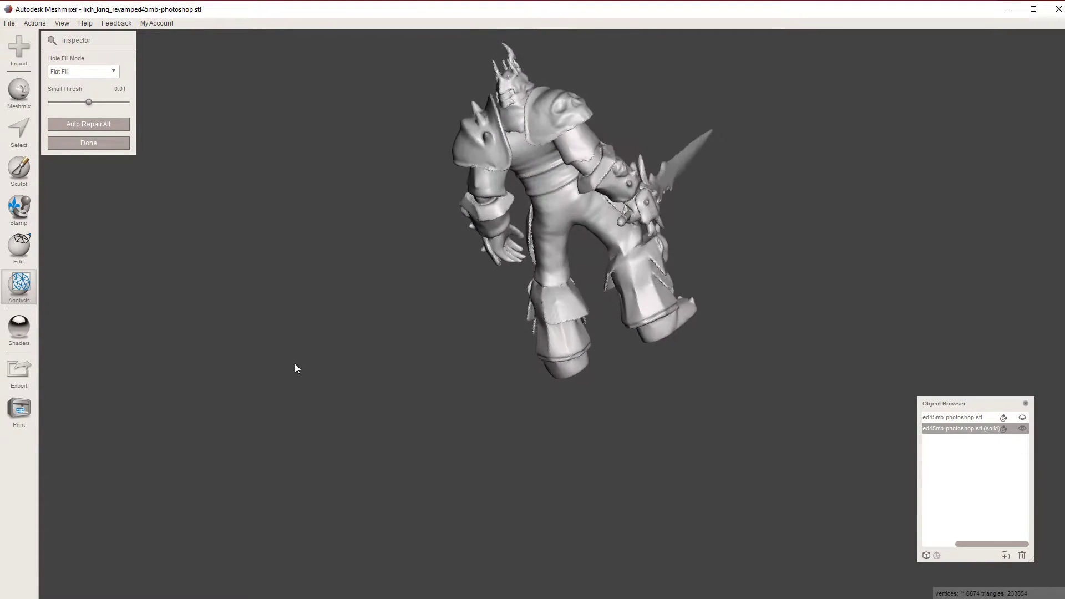
right_click_drag(552, 313, 636, 287)
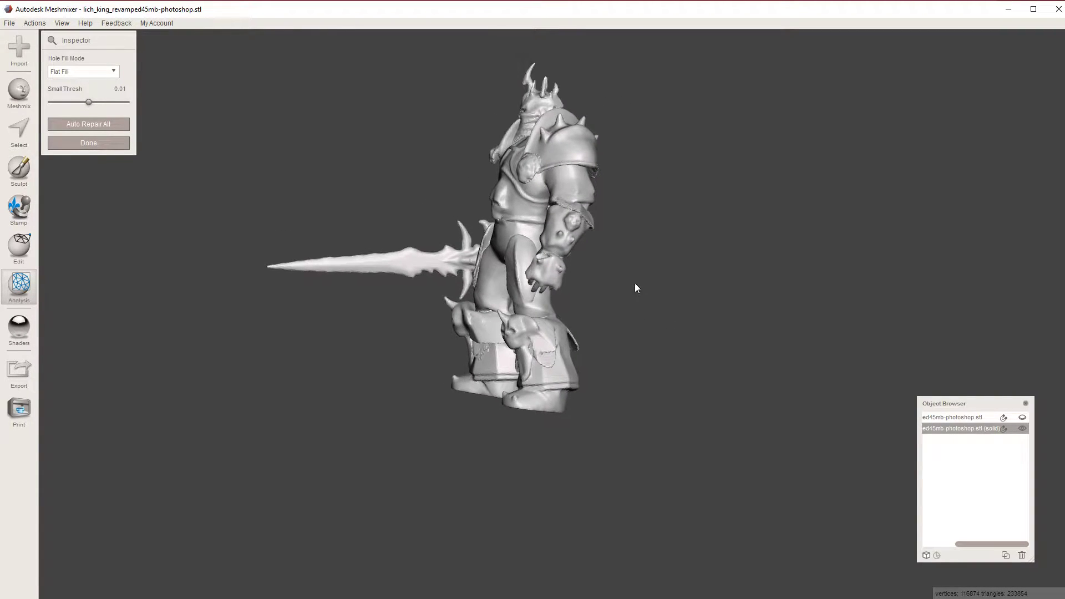
Switch to the WebinarNinja page in the browser and change the broadcast from the shared screen to the webcam
key("alt+Tab")
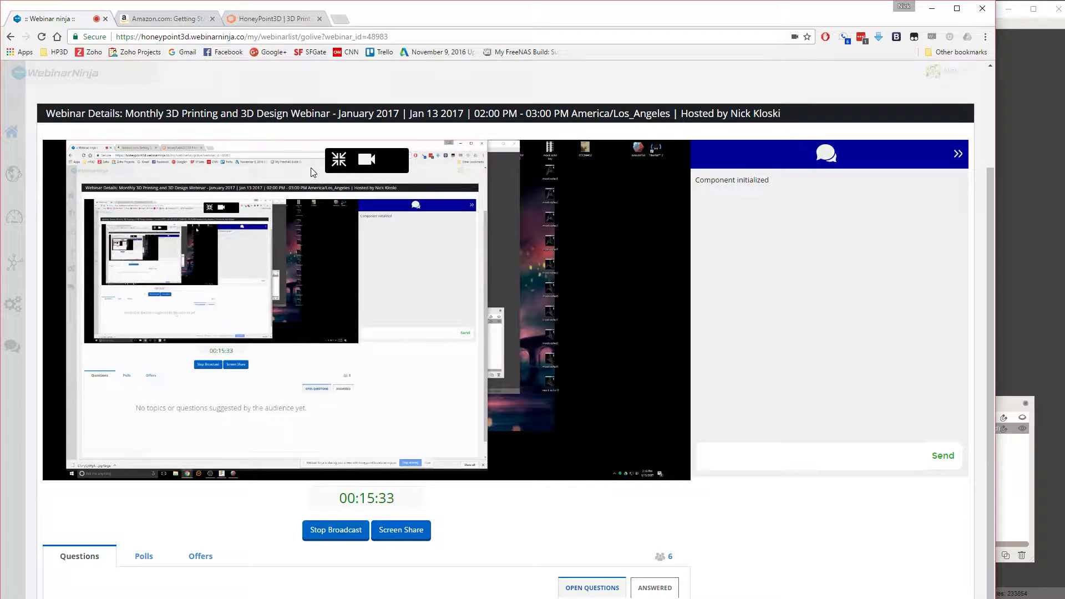
left_click(338, 160)
left_click(174, 161)
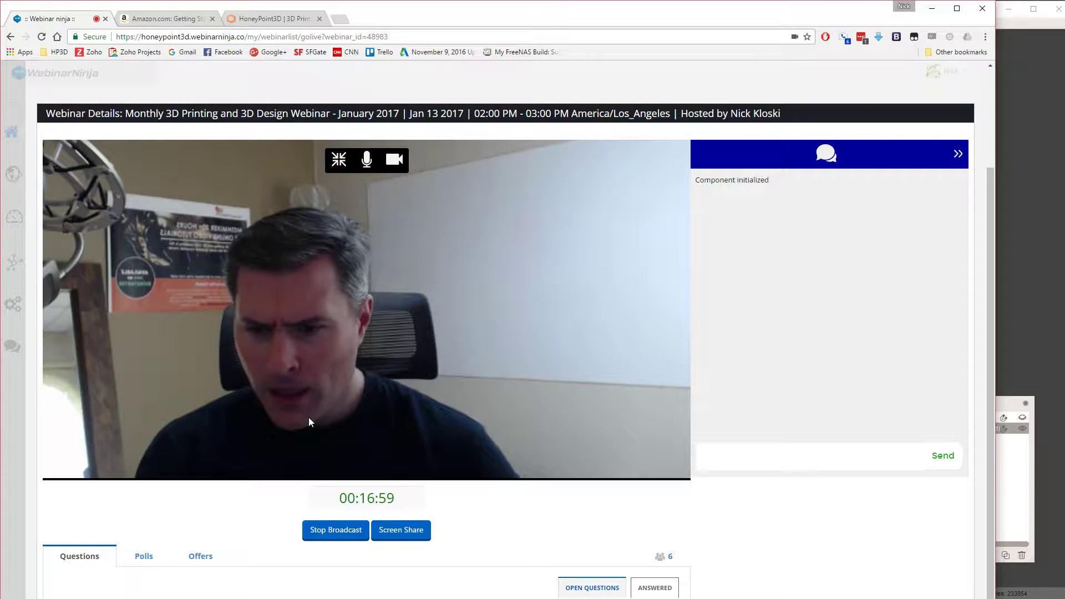
Review the webinar's poll results, including the poll on what attendees use these 3D technologies for
left_click(146, 557)
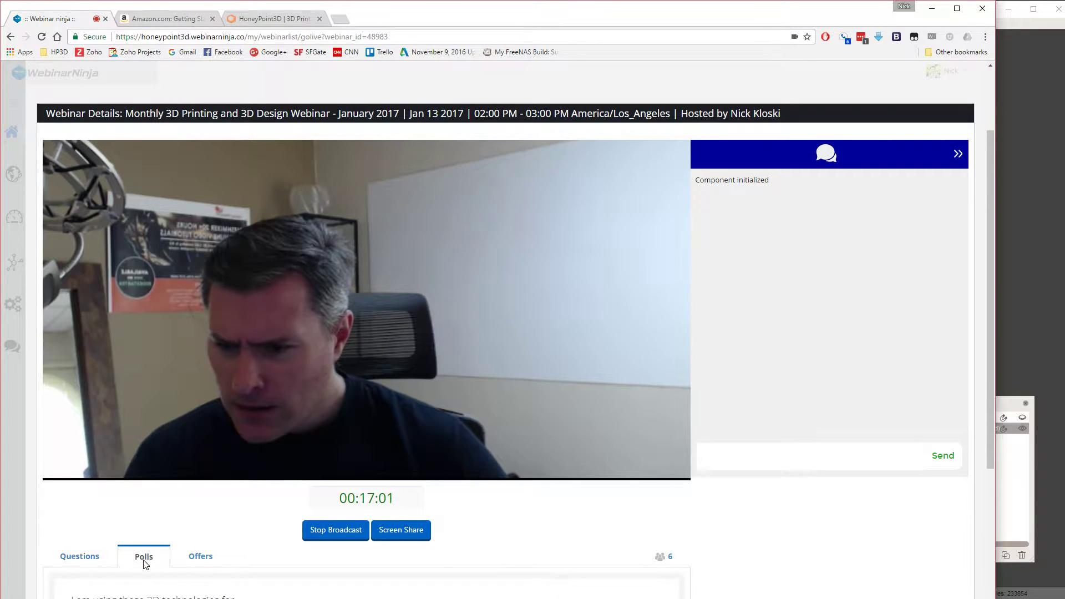
scroll(300, 596, "down", 3)
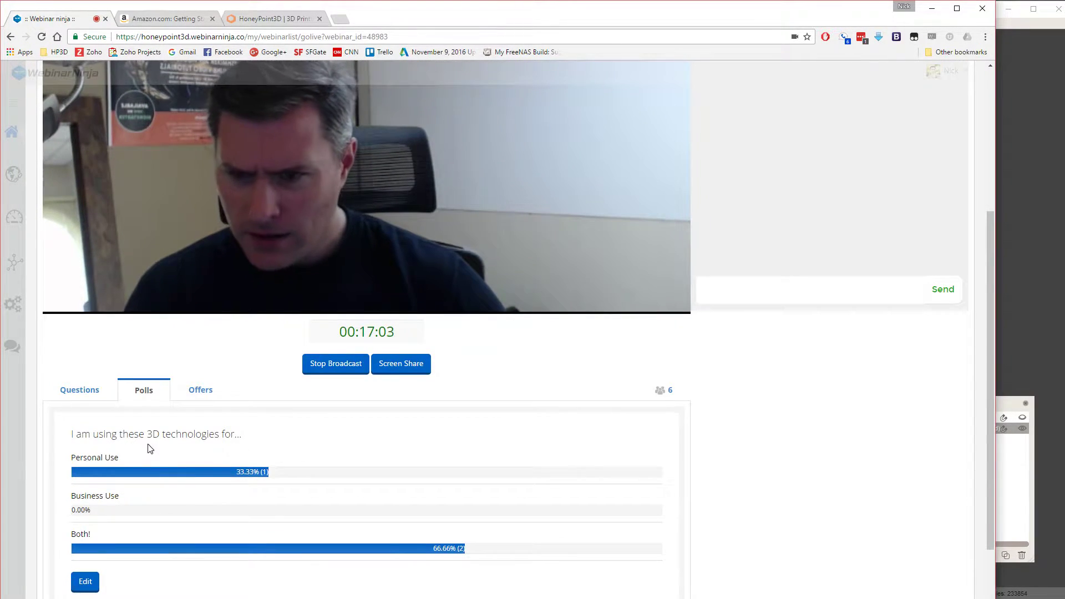
scroll(379, 488, "down", 5)
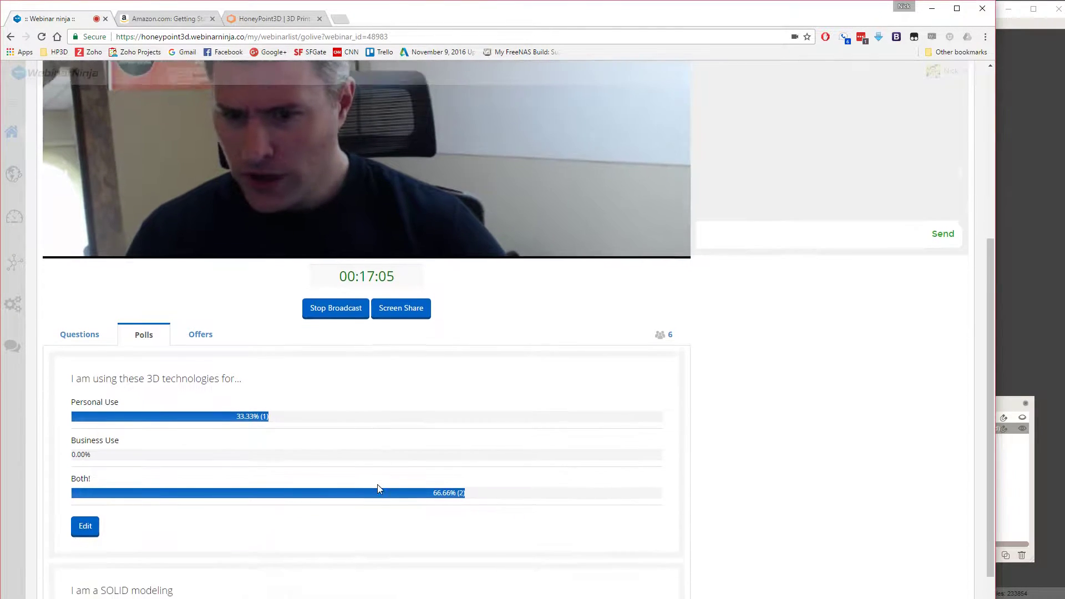
scroll(379, 488, "up", 5)
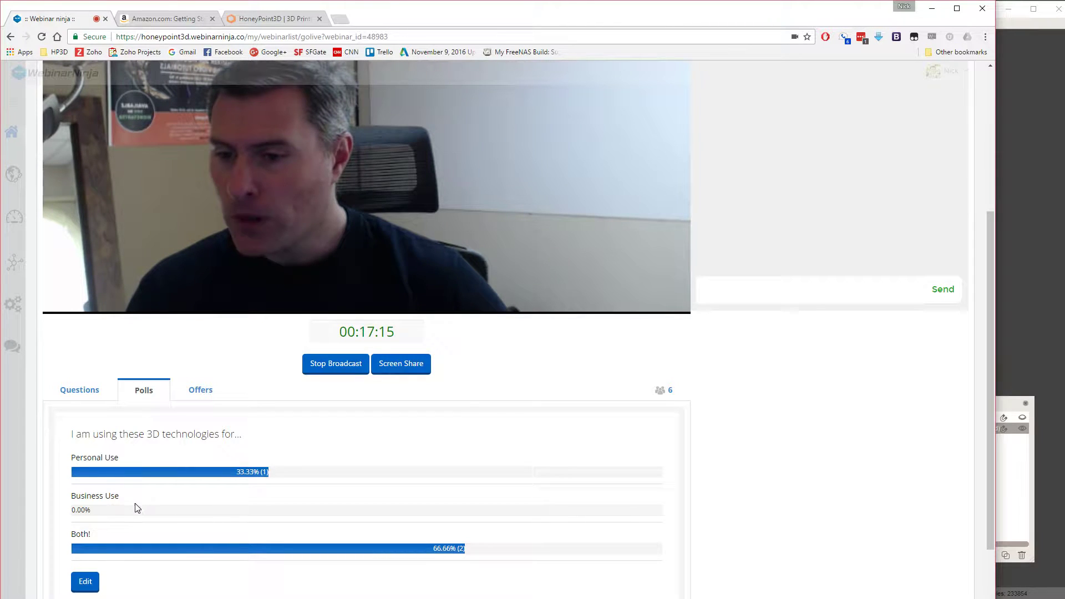
Review the poll results on the attendees' solid and mesh modeling levels and return to the broadcast video
scroll(222, 515, "down", 2)
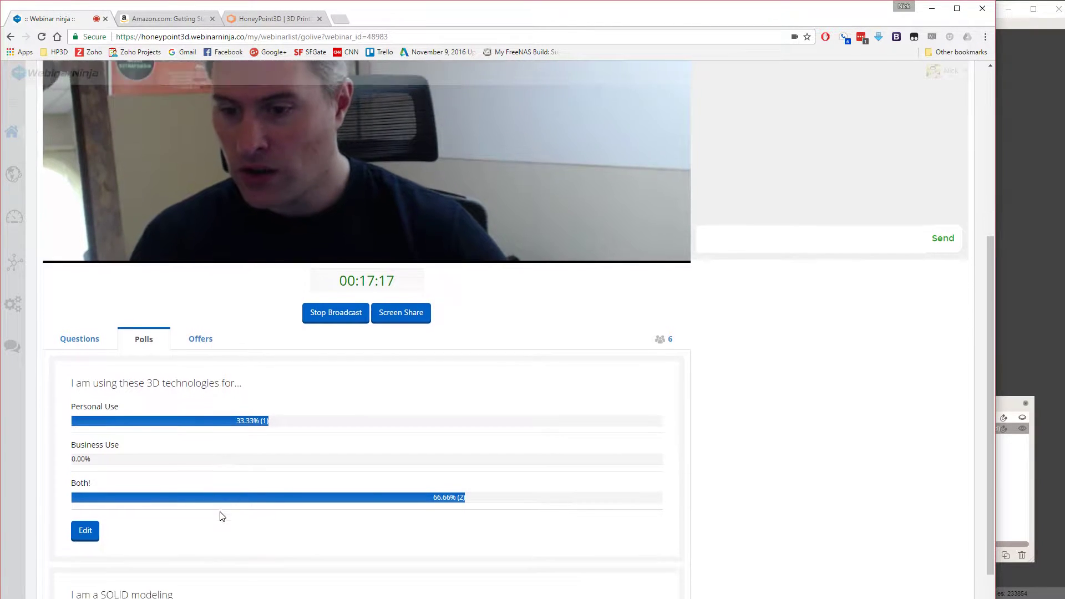
scroll(221, 515, "down", 3)
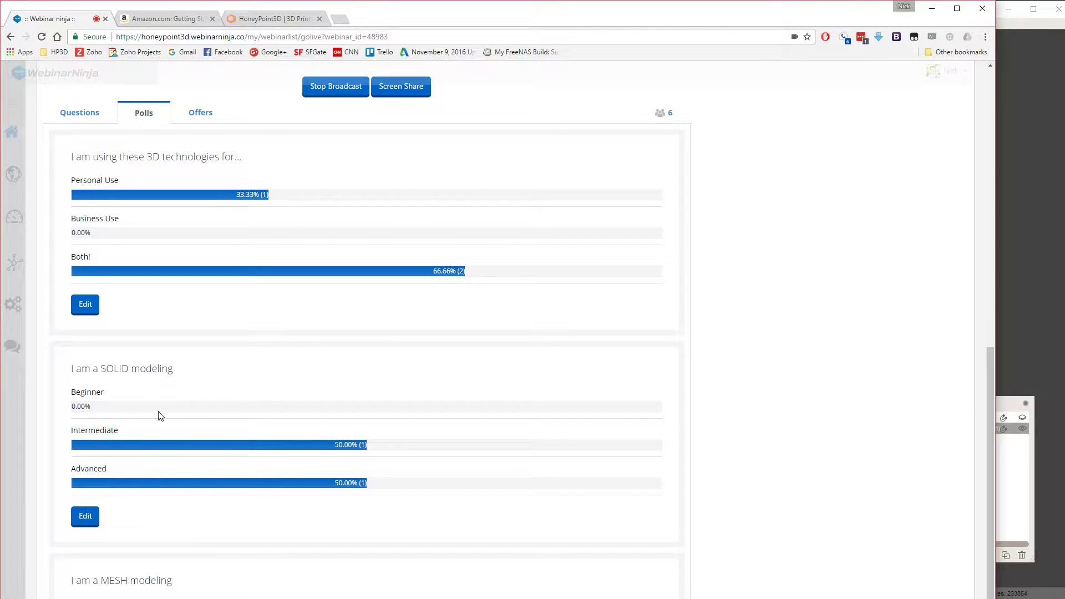
scroll(258, 499, "down", 1)
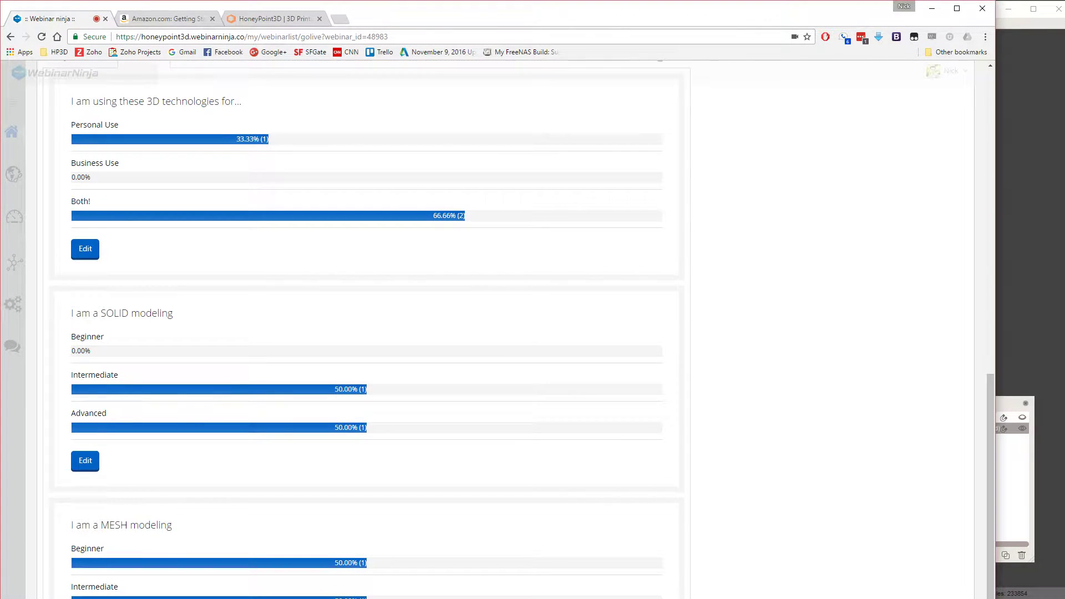
scroll(260, 483, "up", 11)
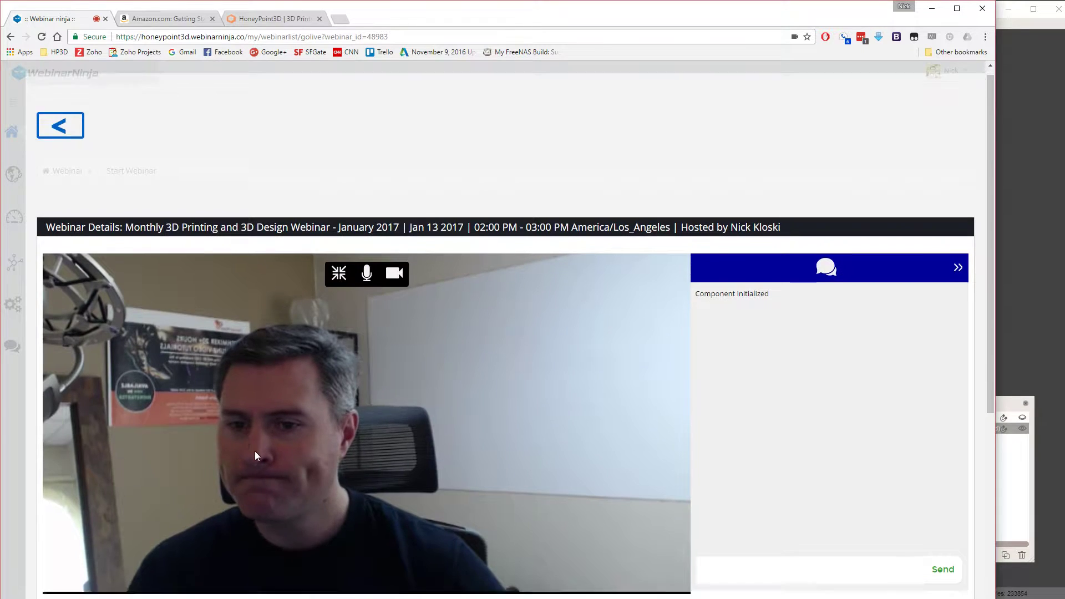
scroll(254, 450, "down", 2)
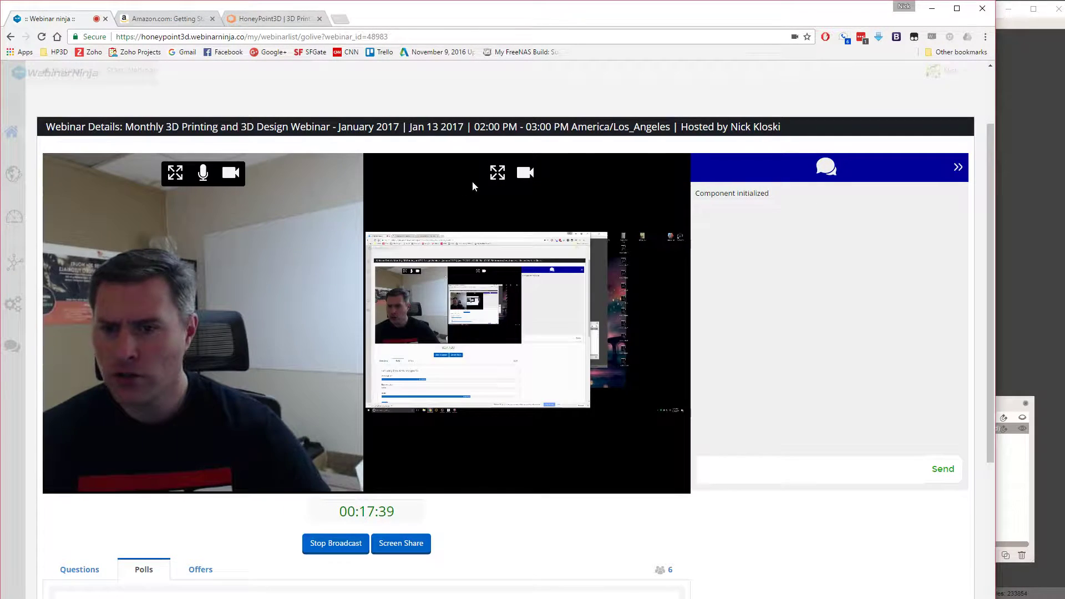
Make the shared screen the main broadcast view and show the photo DSCN4432.jpg in an enlarged window, zoomed in
left_click(586, 162)
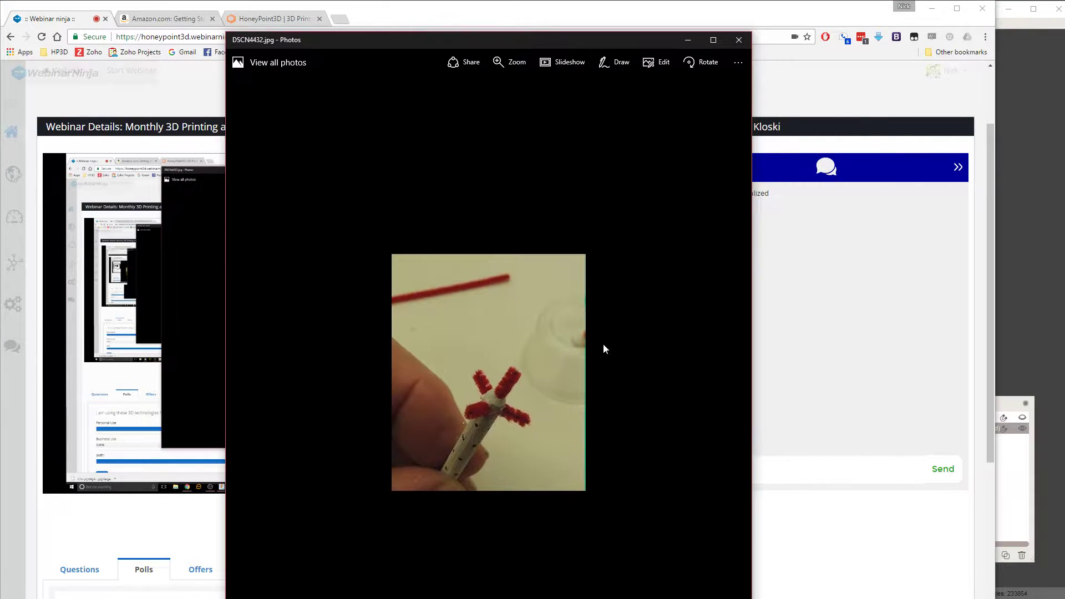
left_click_drag(751, 598, 1064, 598)
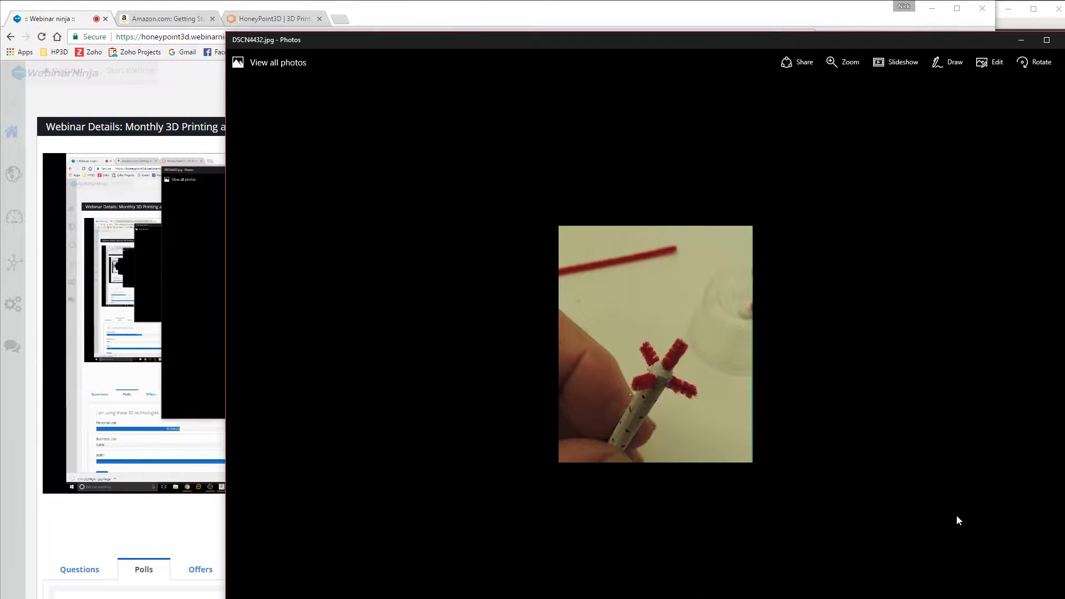
scroll(660, 224, "up", 1)
left_click_drag(601, 33, 404, 26)
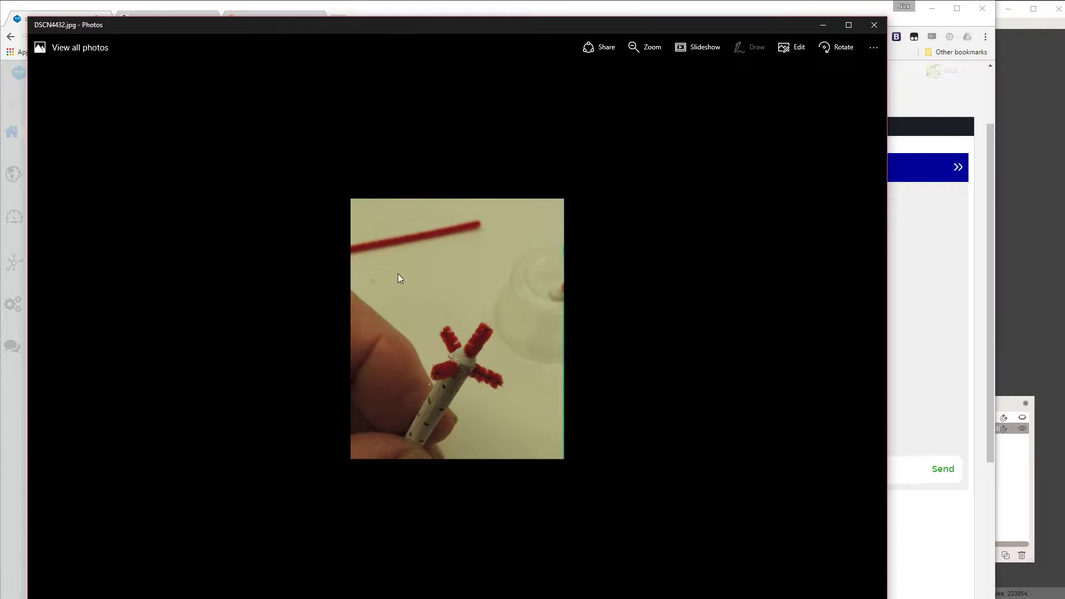
scroll(406, 334, "up", 3)
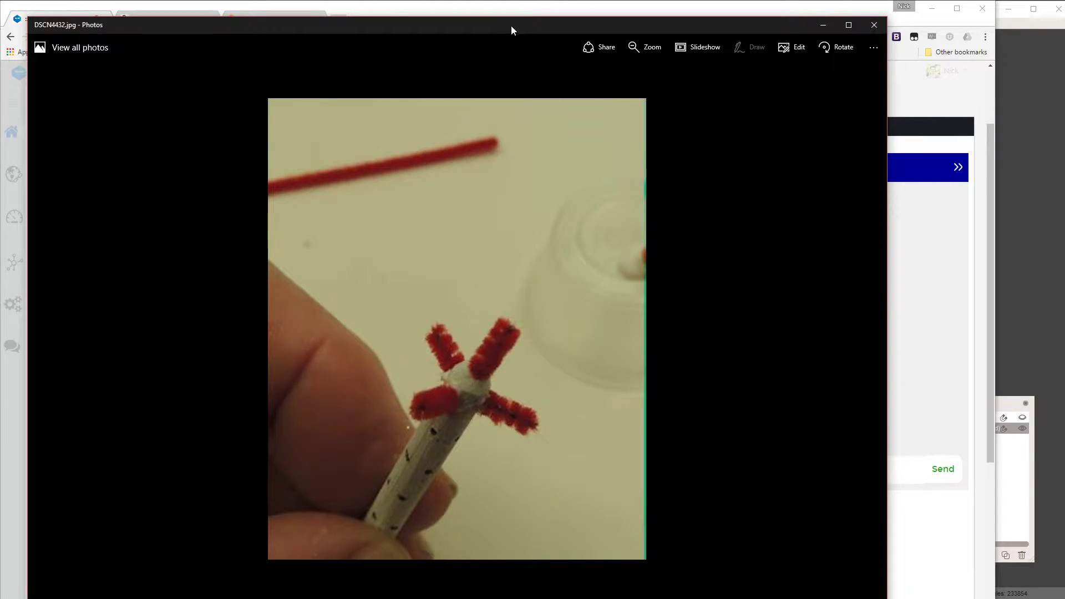
Move the photo window out of the shared screen and change the broadcast to the webcam
left_click_drag(511, 26, 1064, 99)
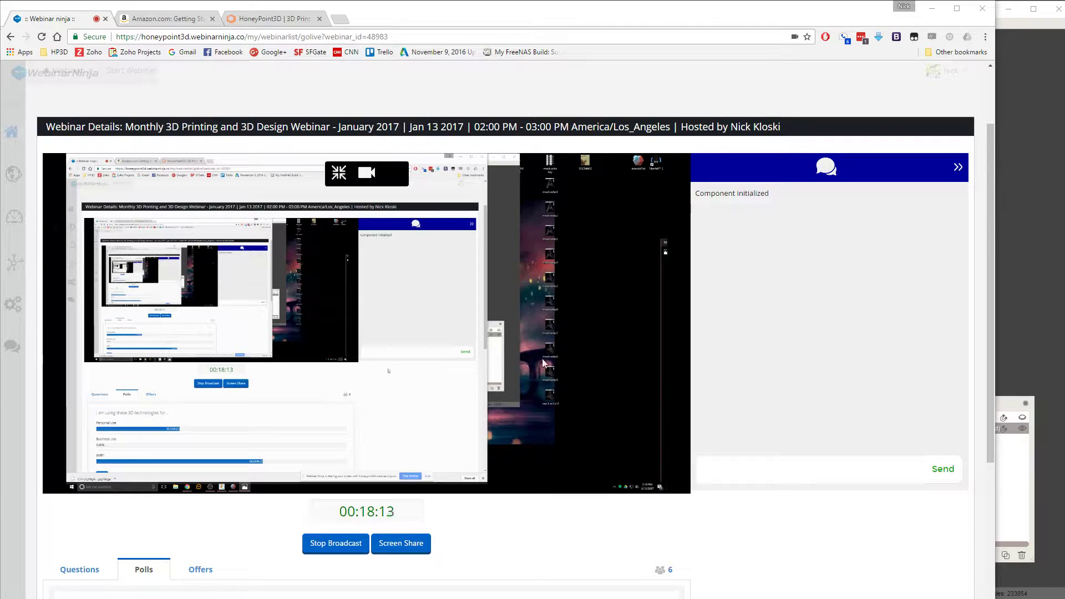
left_click(337, 174)
left_click(173, 172)
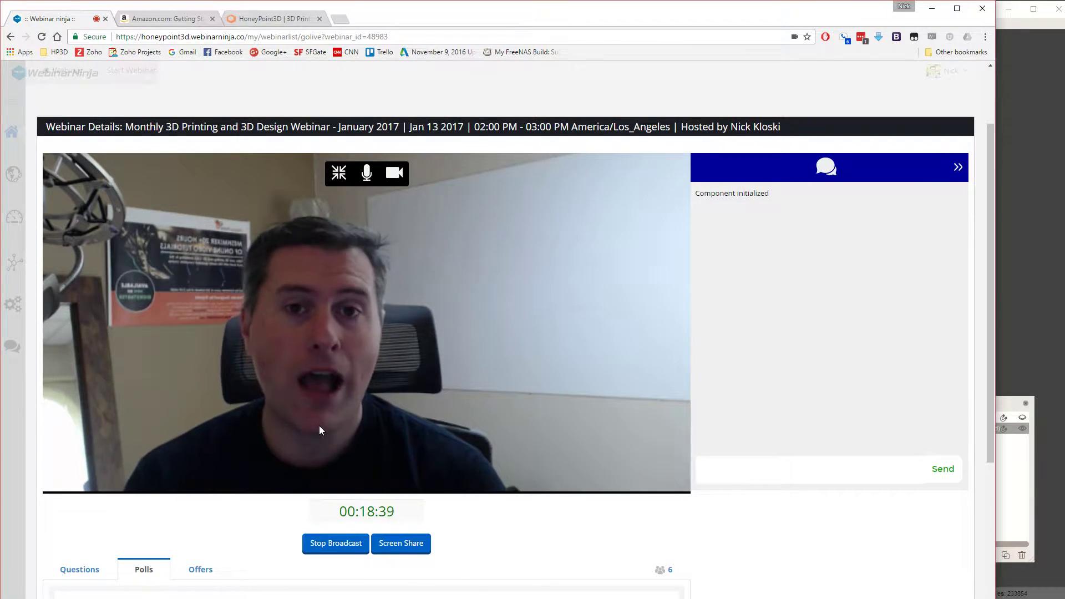
Change the broadcast back to the shared screen and switch to the empty design in Autodesk Fusion 360
left_click(338, 174)
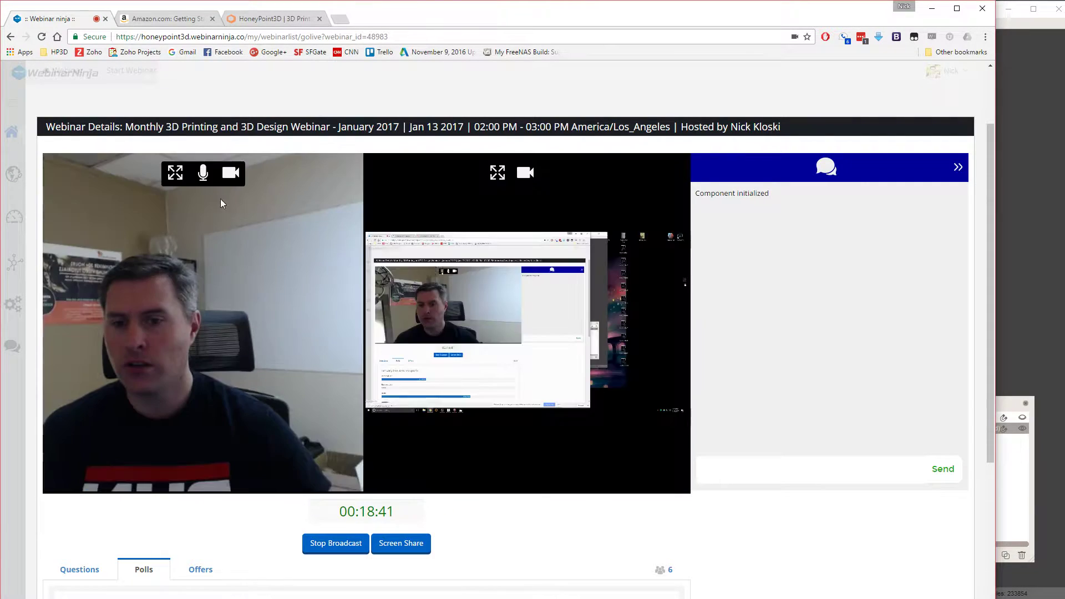
left_click(495, 174)
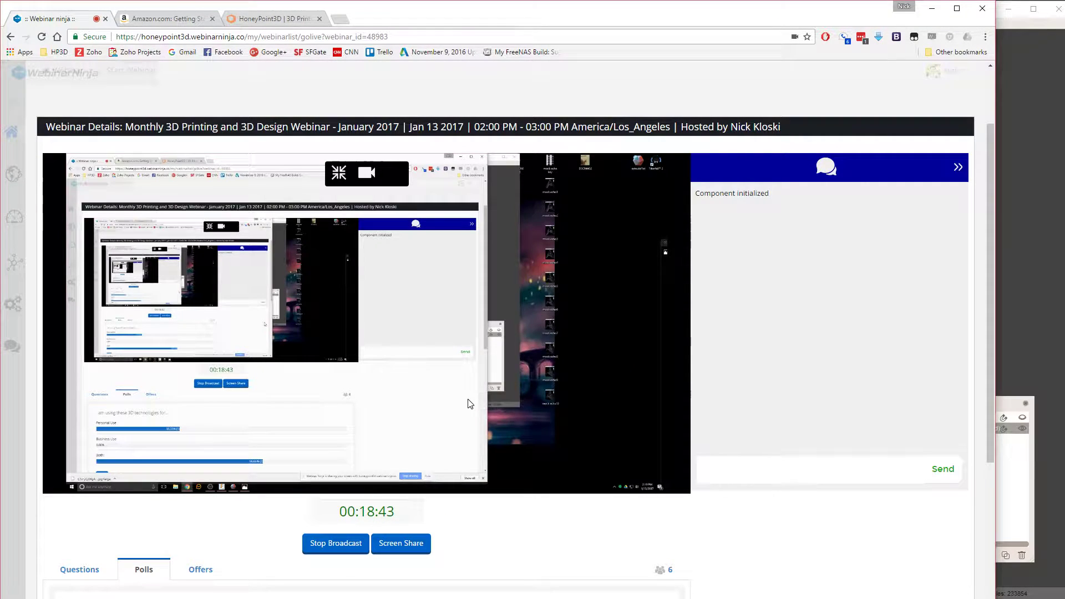
key("alt+Tab")
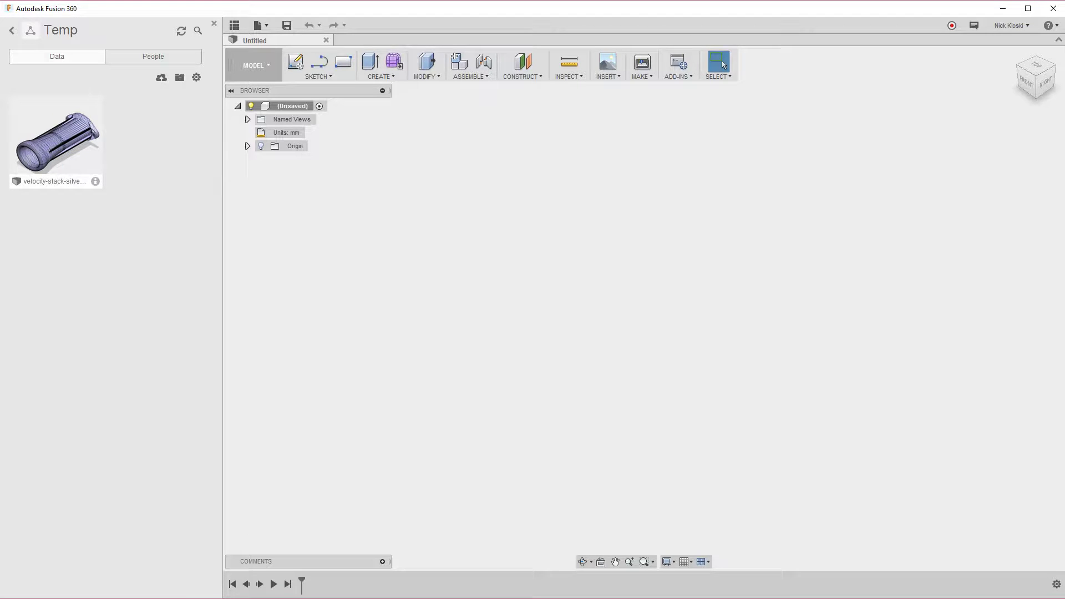
Bring the photo DSCN4432.jpg over the design window for another look and move it away again
left_click_drag(1064, 145, 669, 18)
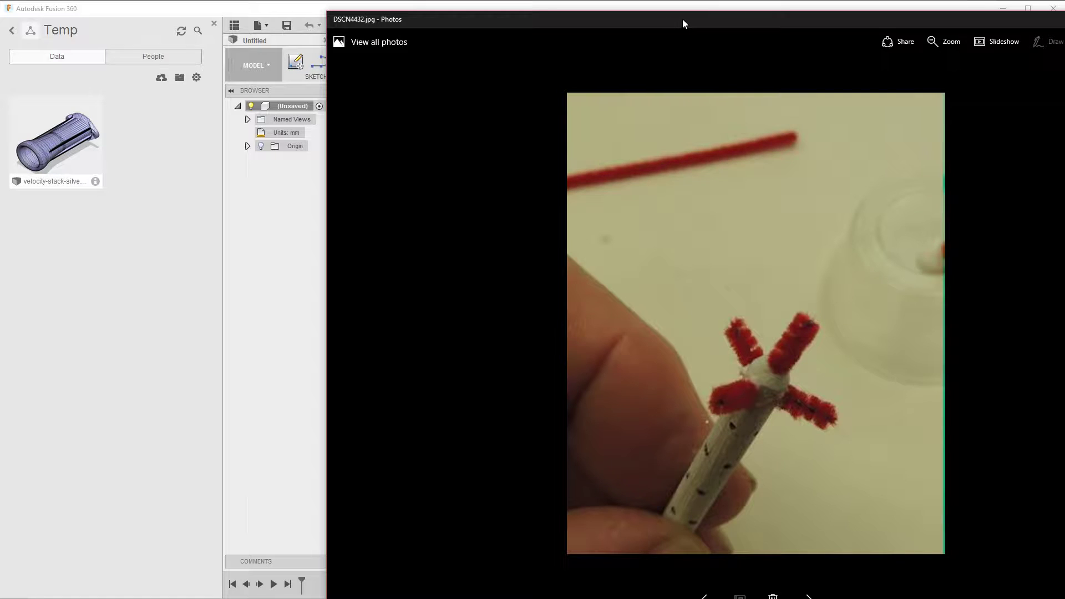
left_click_drag(726, 22, 1064, 155)
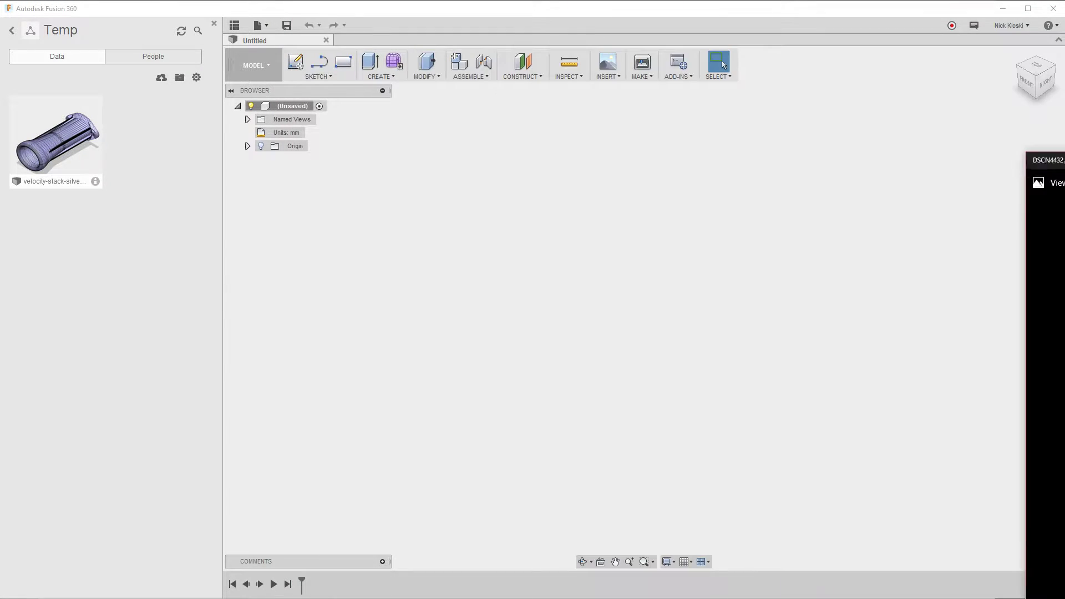
Start a cylinder on the horizontal origin plane, centred on the origin, with a diameter of 6 mm
left_click(424, 77)
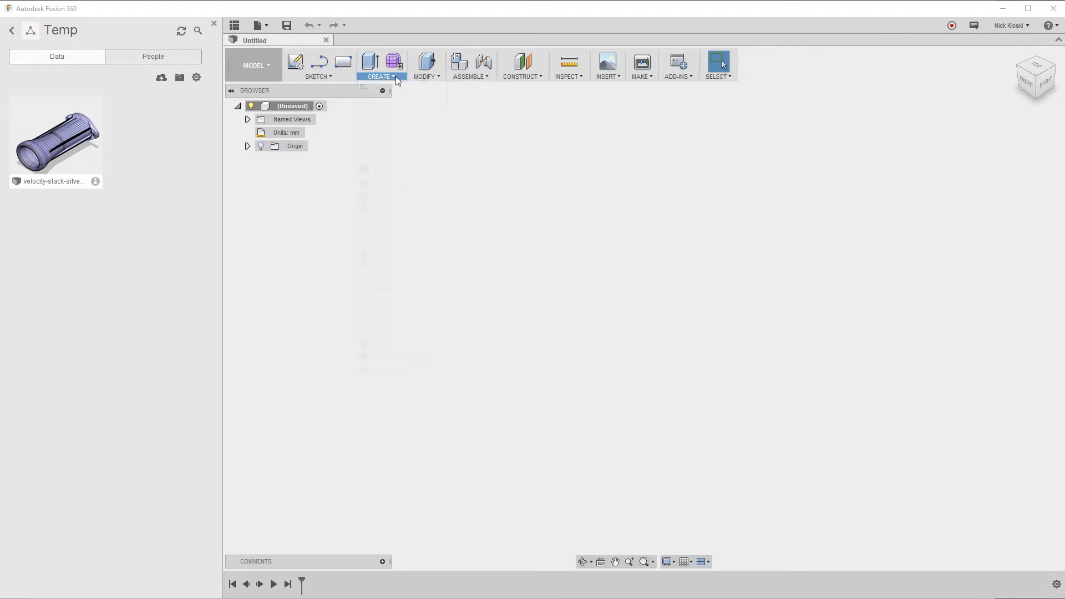
left_click(379, 77)
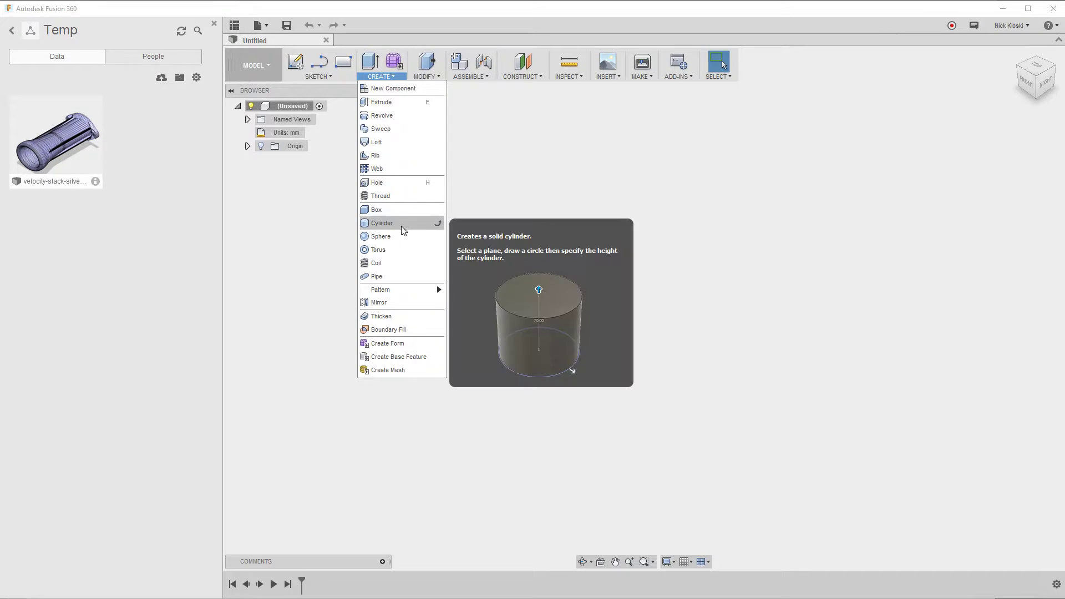
left_click(383, 224)
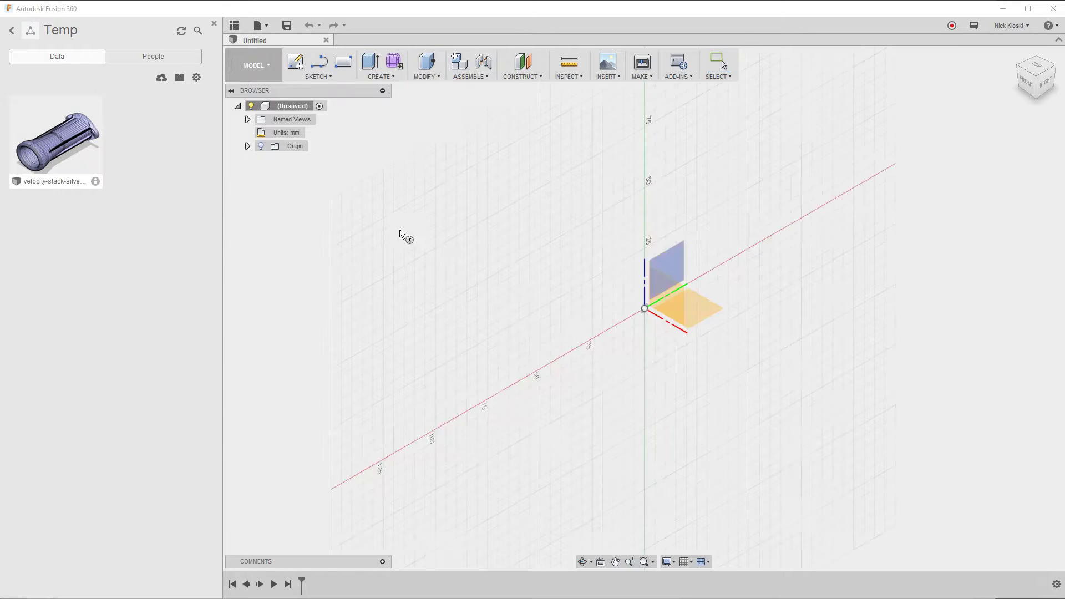
left_click(713, 309)
left_click(644, 308)
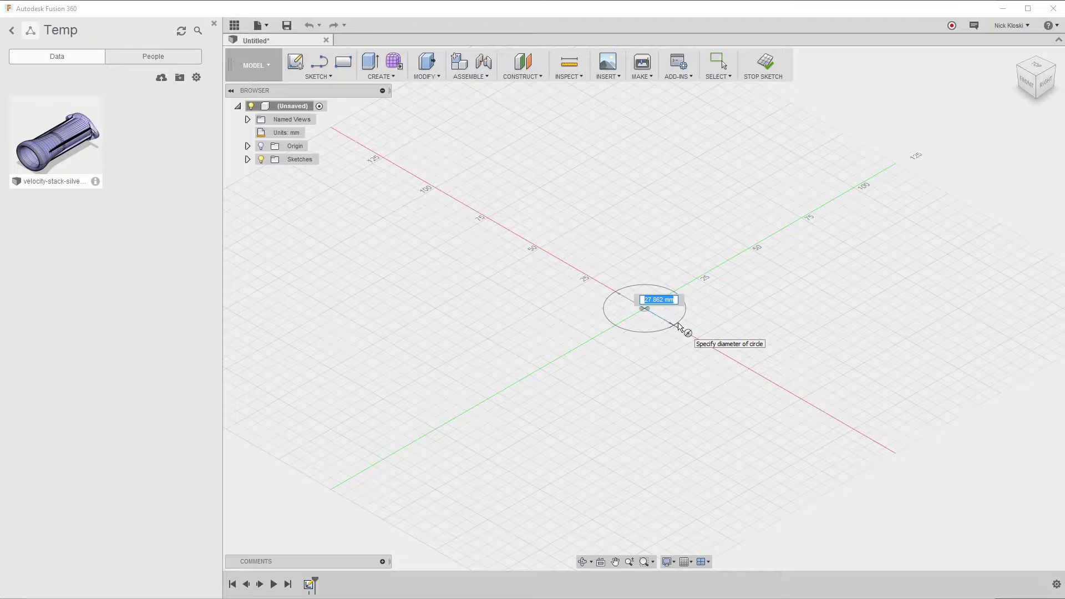
type("6")
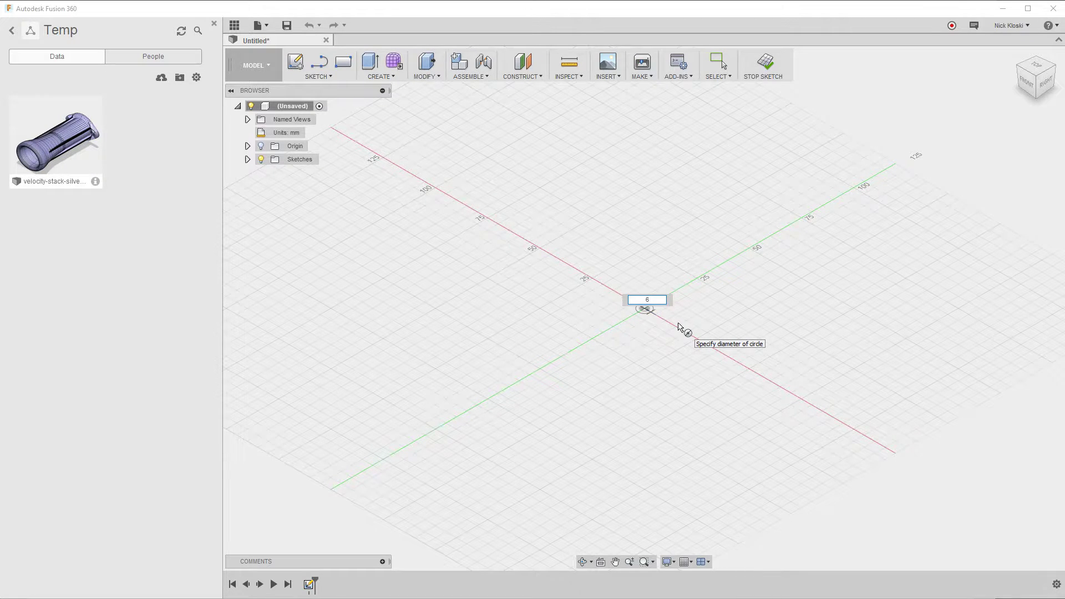
scroll(665, 322, "up", 5)
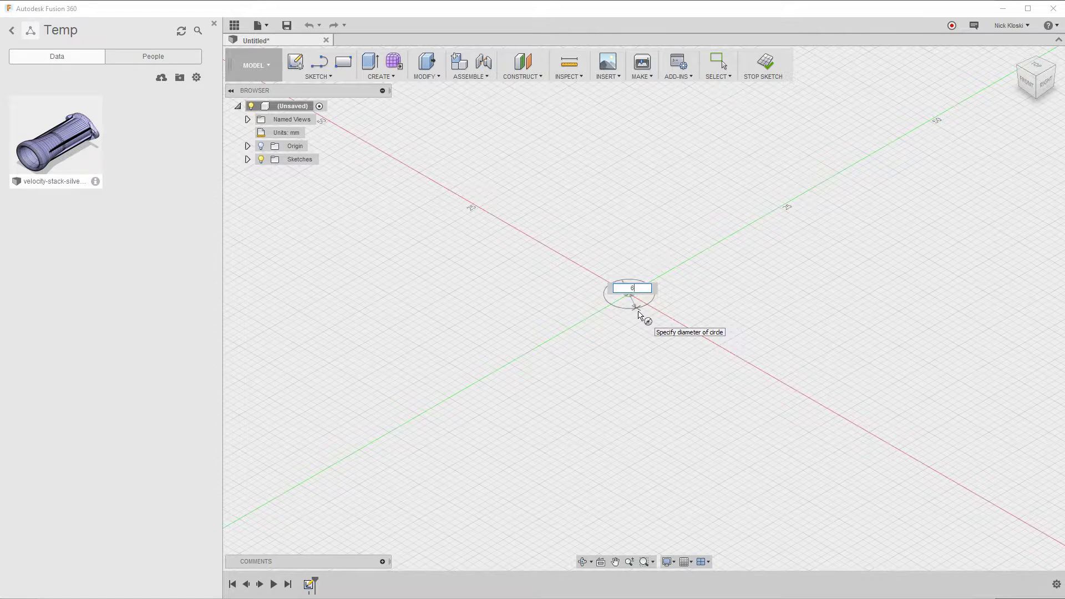
key("Return")
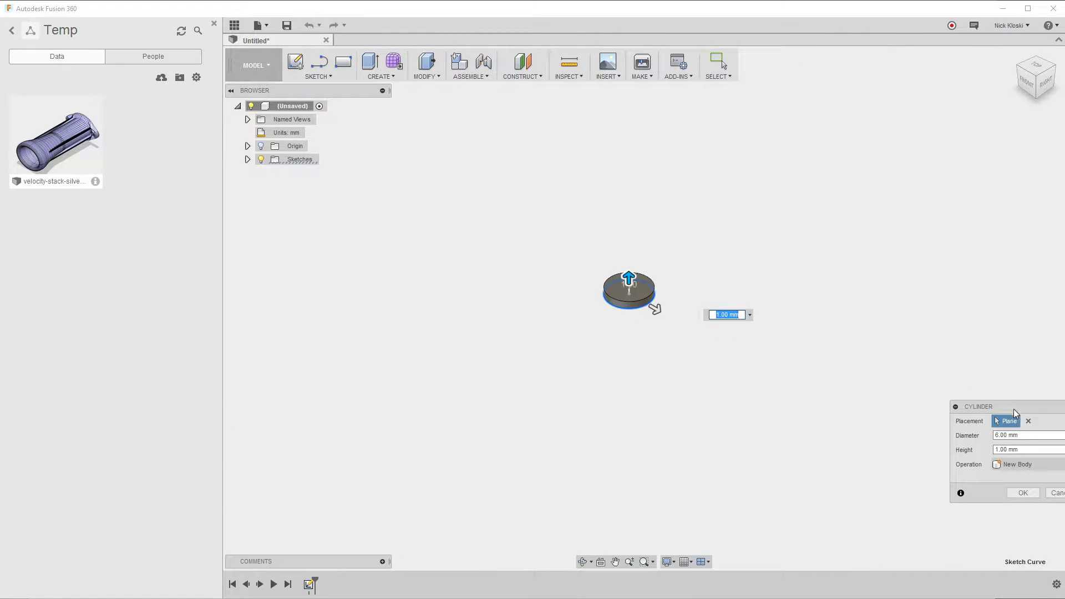
Set the cylinder's height to 30 mm and create it as a new body
left_click_drag(1013, 408, 942, 262)
left_click(965, 304)
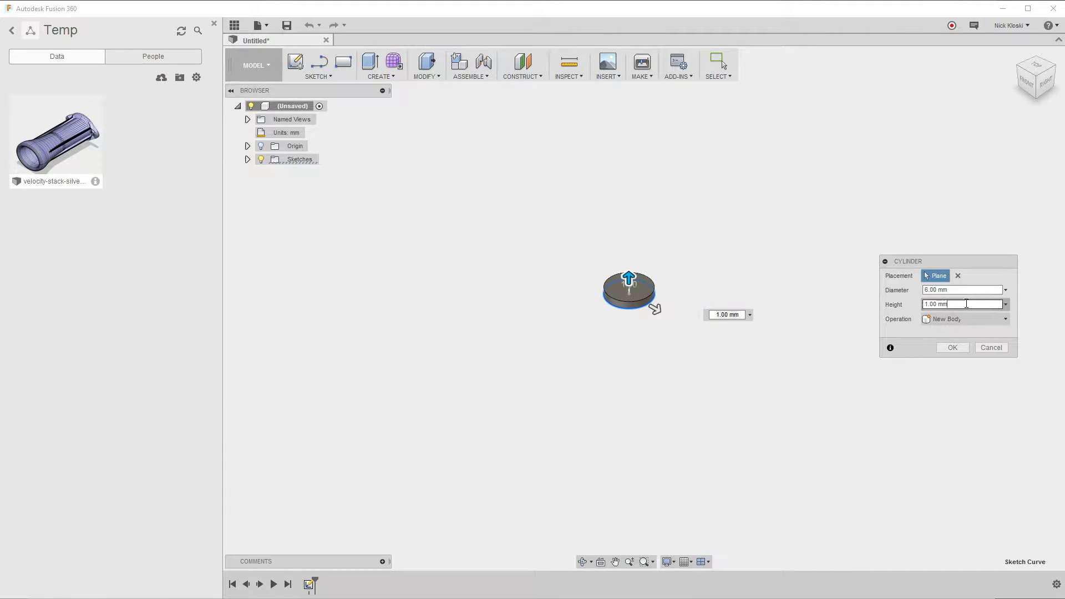
triple_click(986, 302)
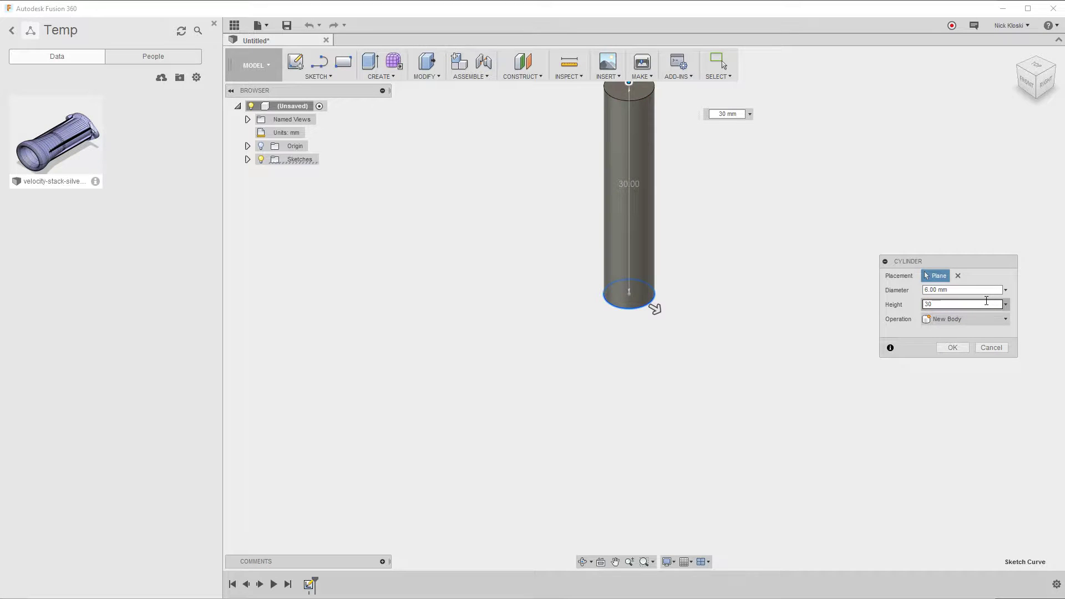
left_click(950, 344)
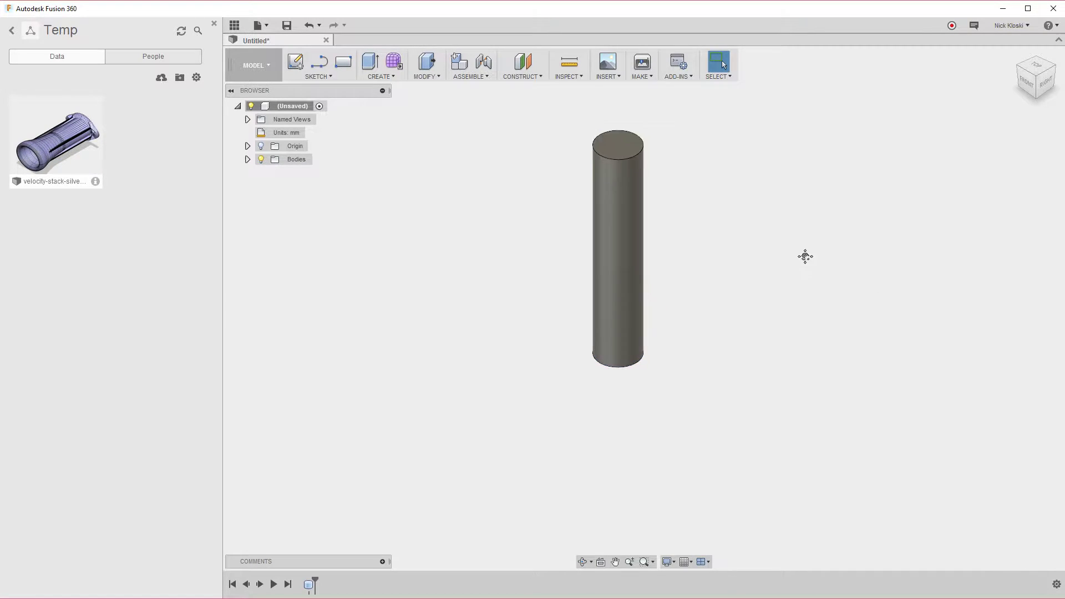
Edit the cylinder feature and set its height to 60 mm
scroll(727, 383, "down", 3)
middle_click_drag(679, 381, 681, 352, "shift")
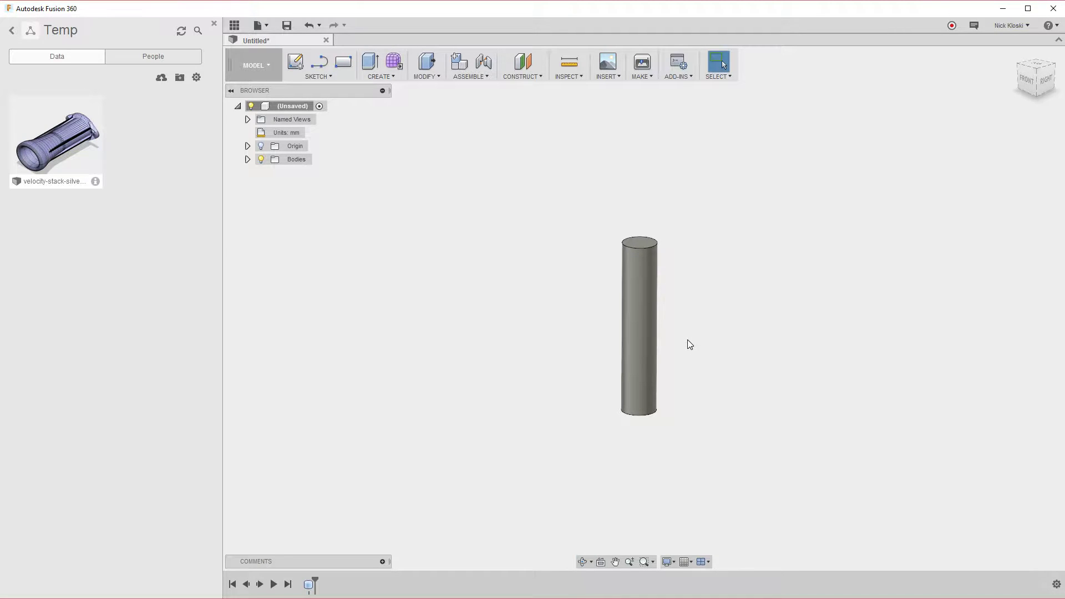
double_click(308, 584)
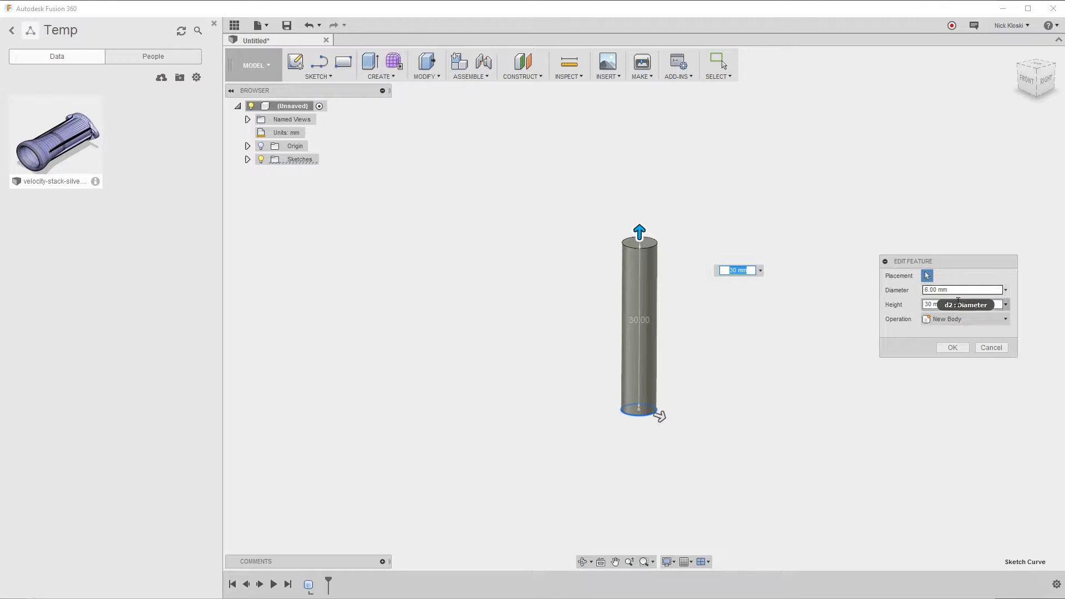
left_click(924, 304)
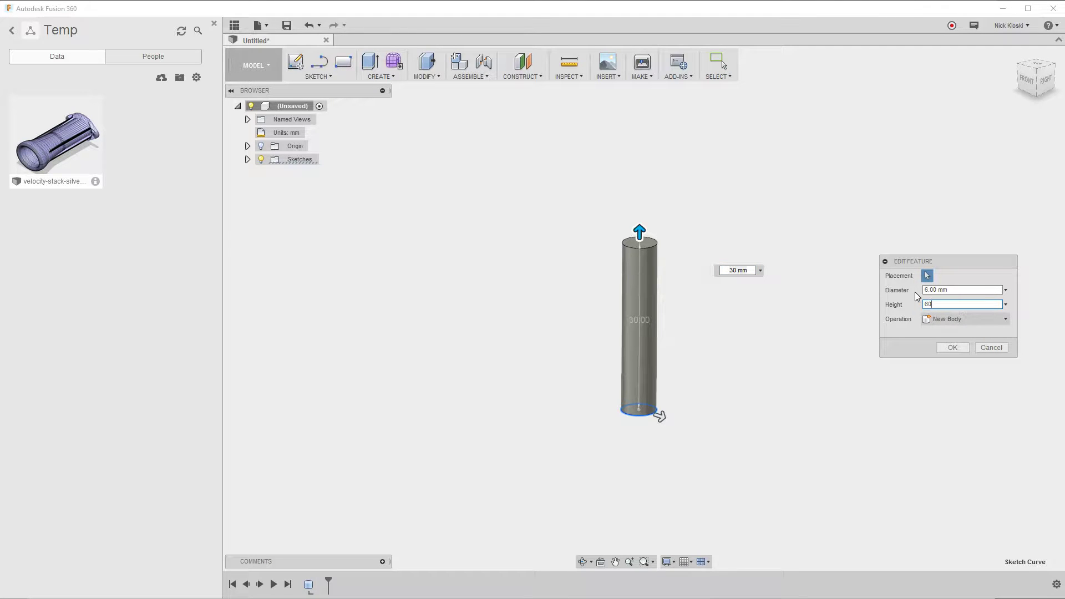
type("60")
key("Return")
scroll(815, 255, "down", 2)
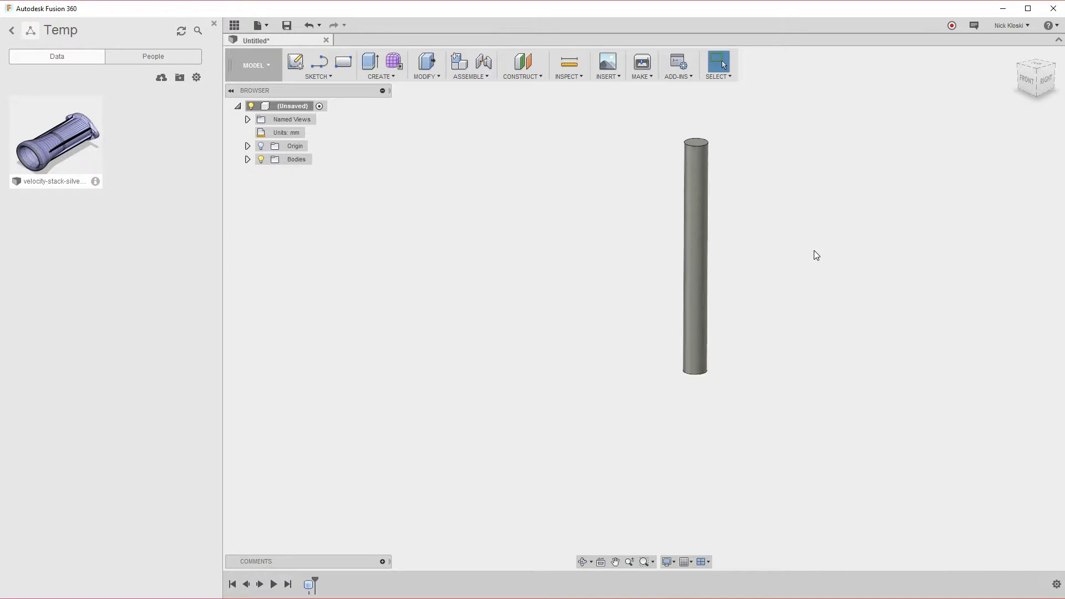
Shell the cylinder inward to a 1 mm wall thickness, removing its bottom end face
middle_click_drag(815, 255, 760, 318)
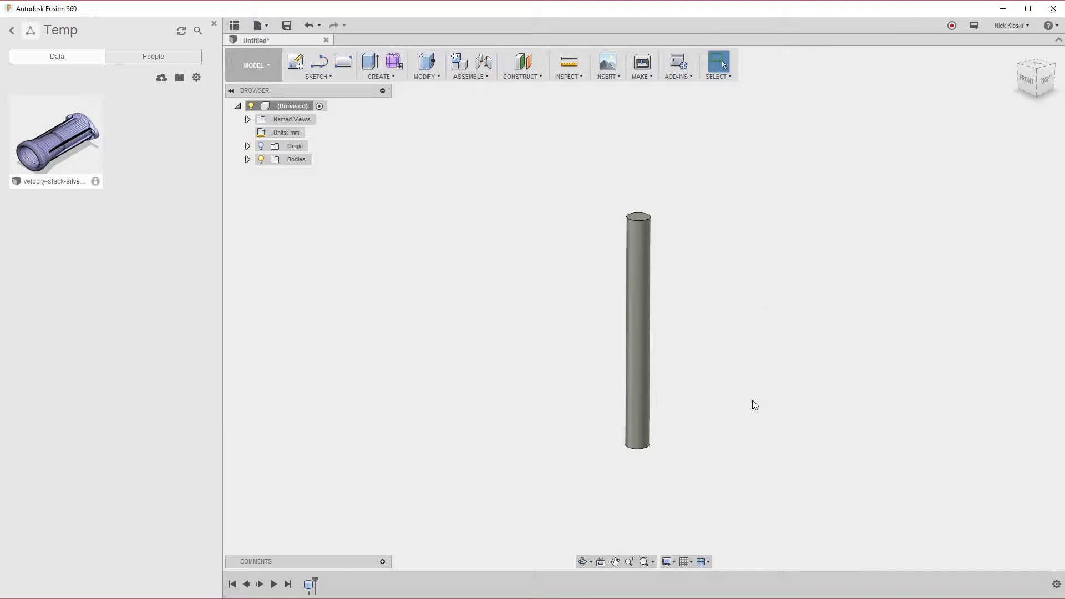
middle_click_drag(736, 415, 729, 387, "shift")
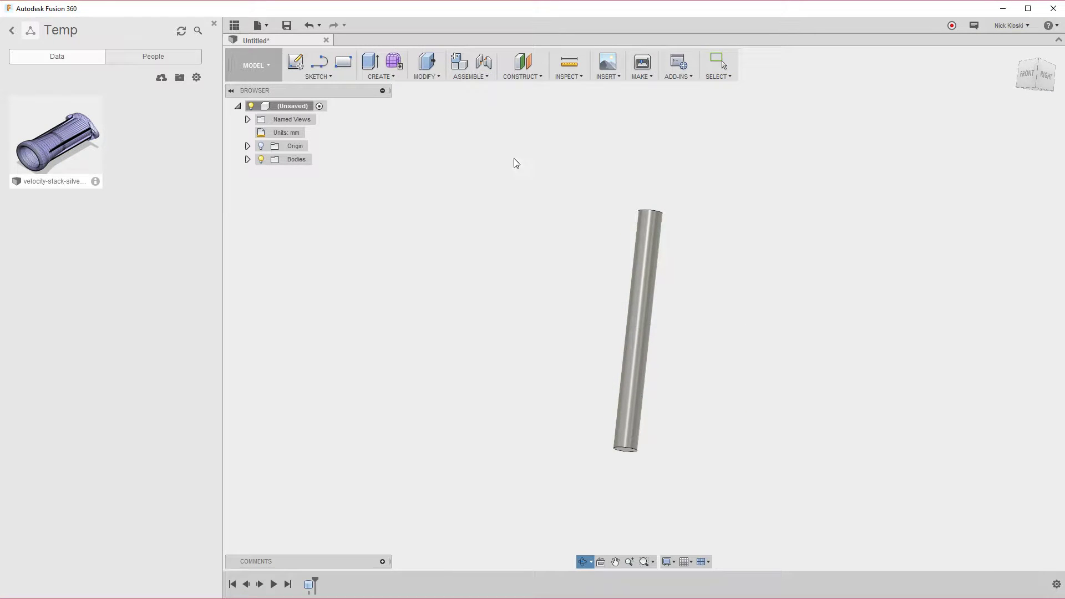
left_click(395, 77)
left_click(429, 78)
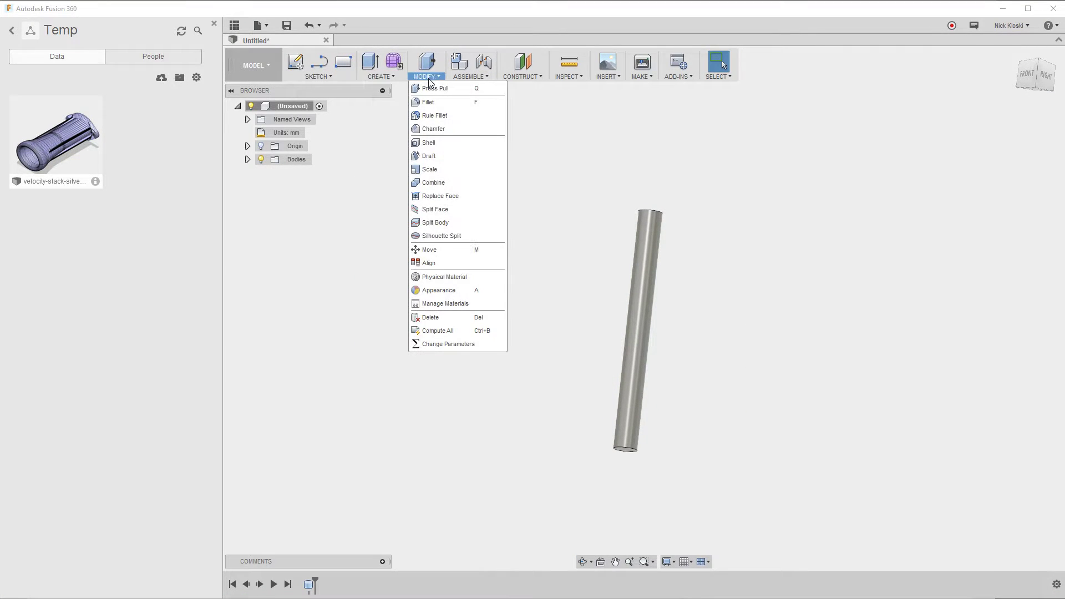
left_click(429, 143)
middle_click_drag(573, 487, 626, 420, "shift")
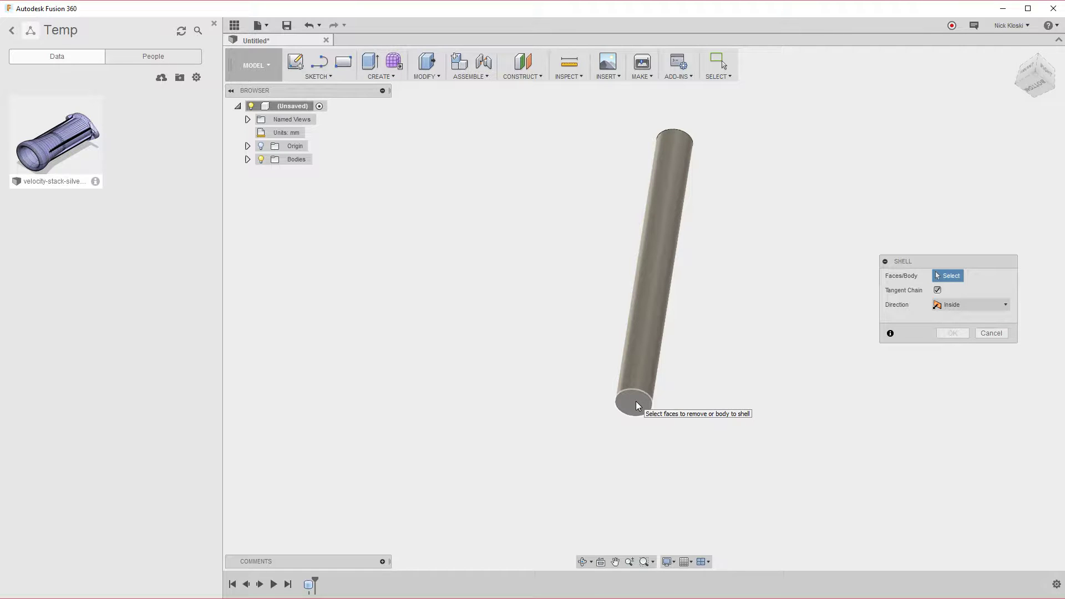
left_click(634, 404)
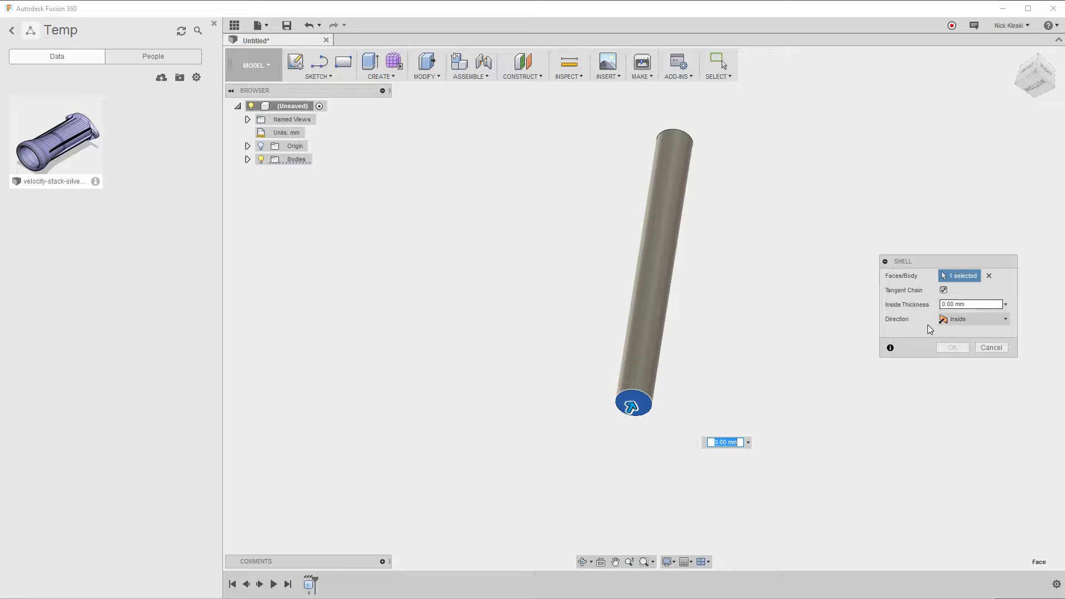
type("1")
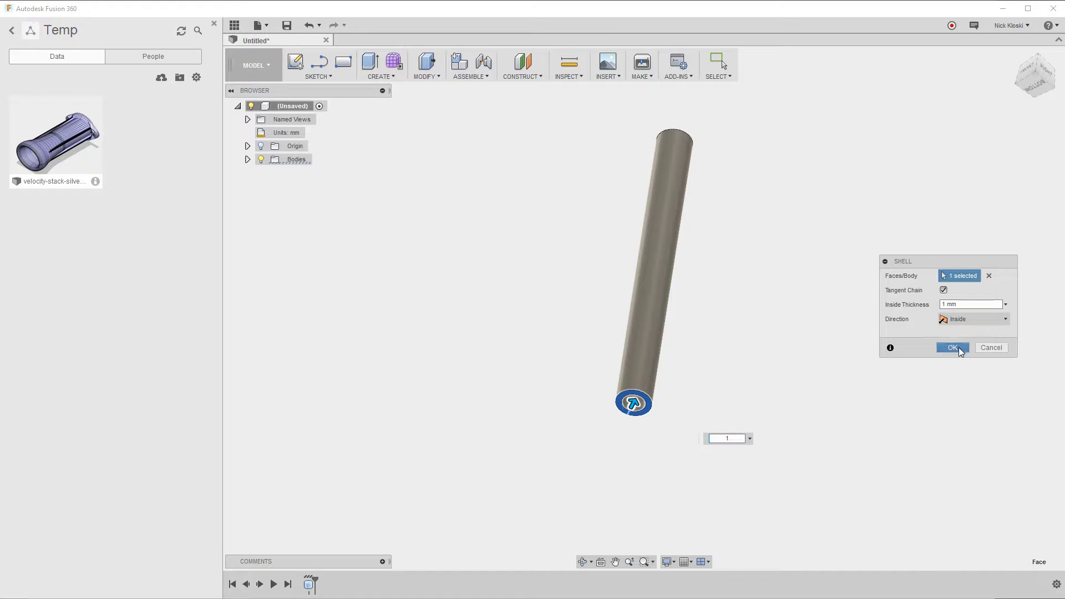
left_click(952, 347)
middle_click_drag(624, 452, 681, 443, "shift")
scroll(743, 338, "down", 6)
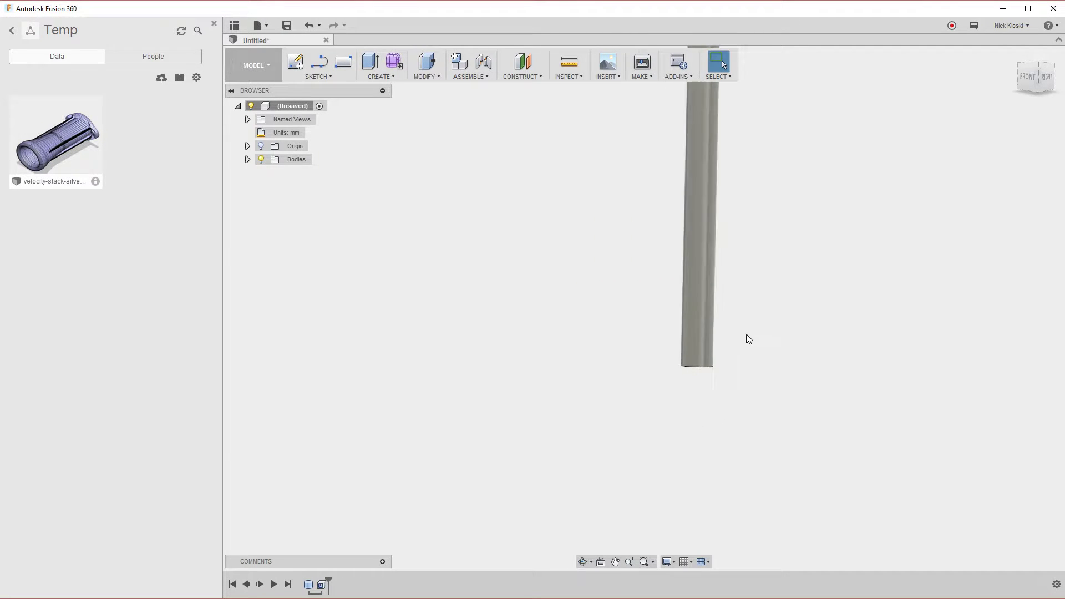
Check the photo DSCN4432.jpg for the bristle positions, then clear it from the design window
middle_click_drag(753, 274, 655, 340)
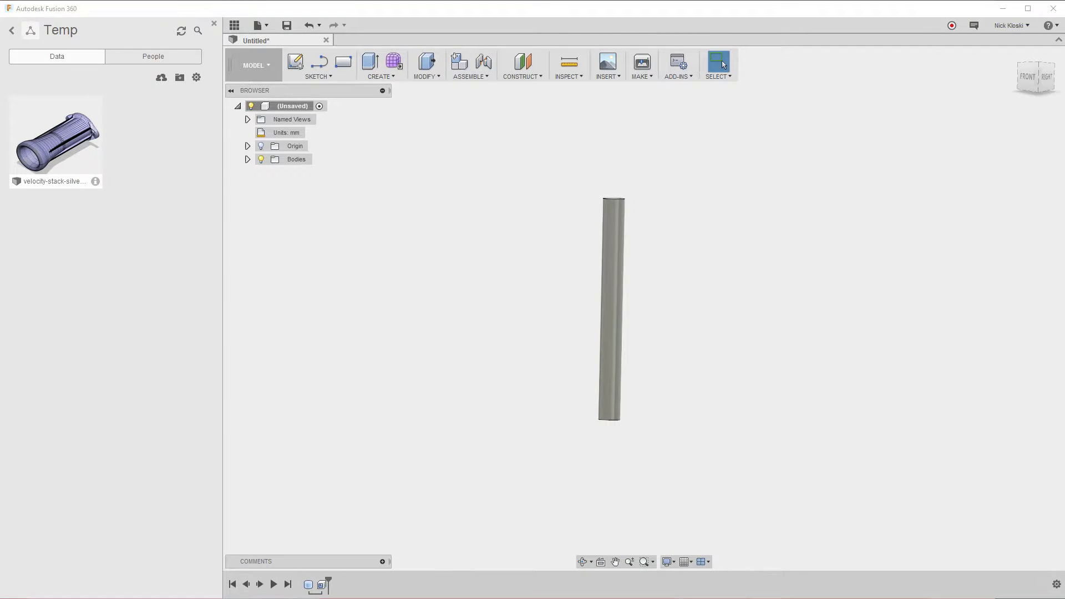
left_click_drag(1064, 166, 873, 46)
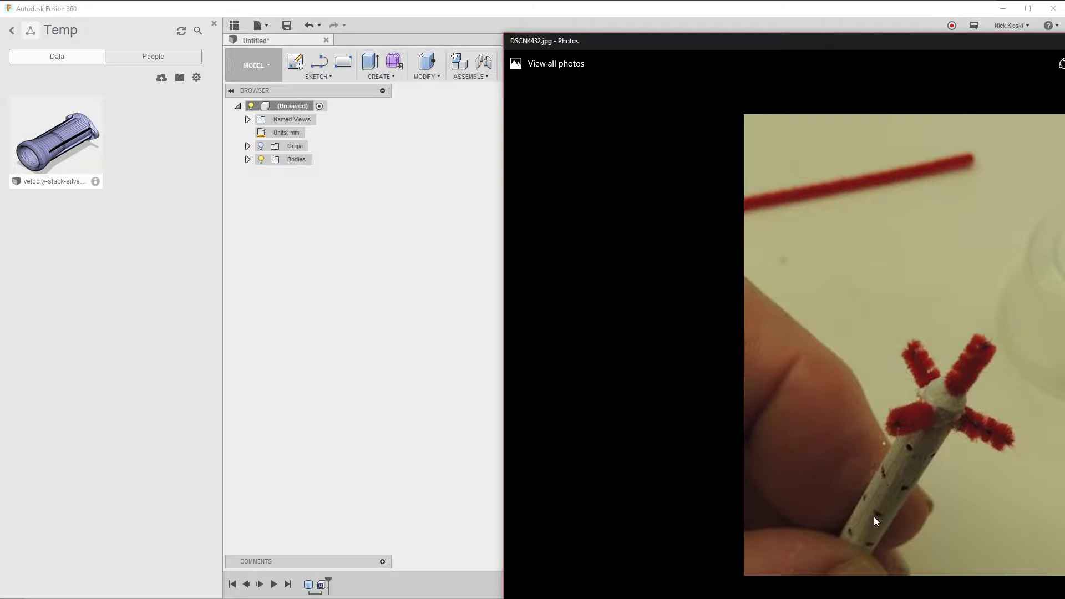
left_click_drag(1053, 41, 1064, 79)
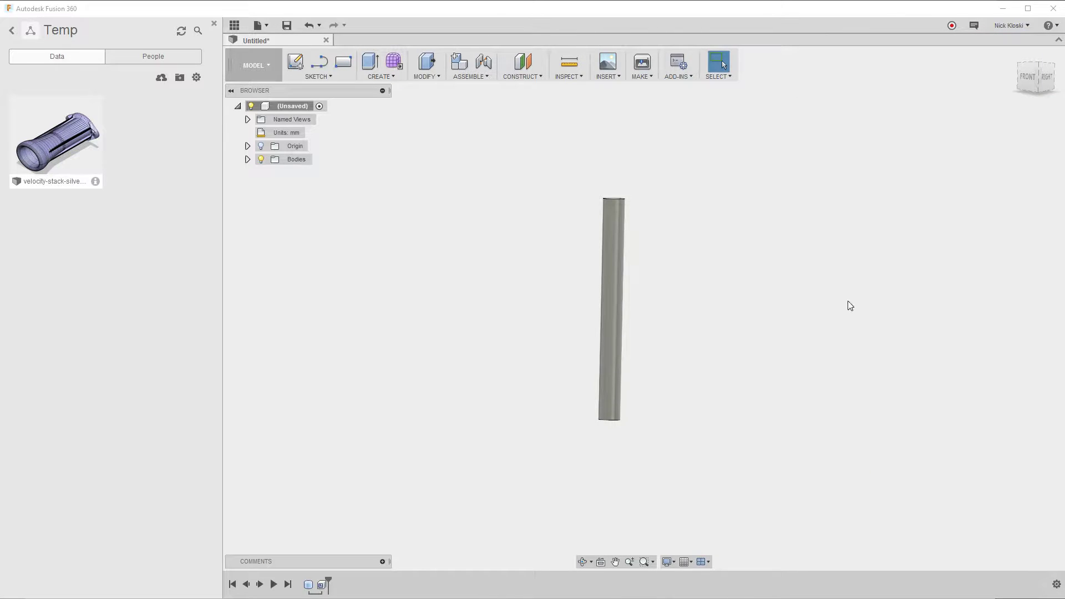
Create a construction axis through the centre of the cylindrical tube
middle_click_drag(502, 262, 588, 136, "shift")
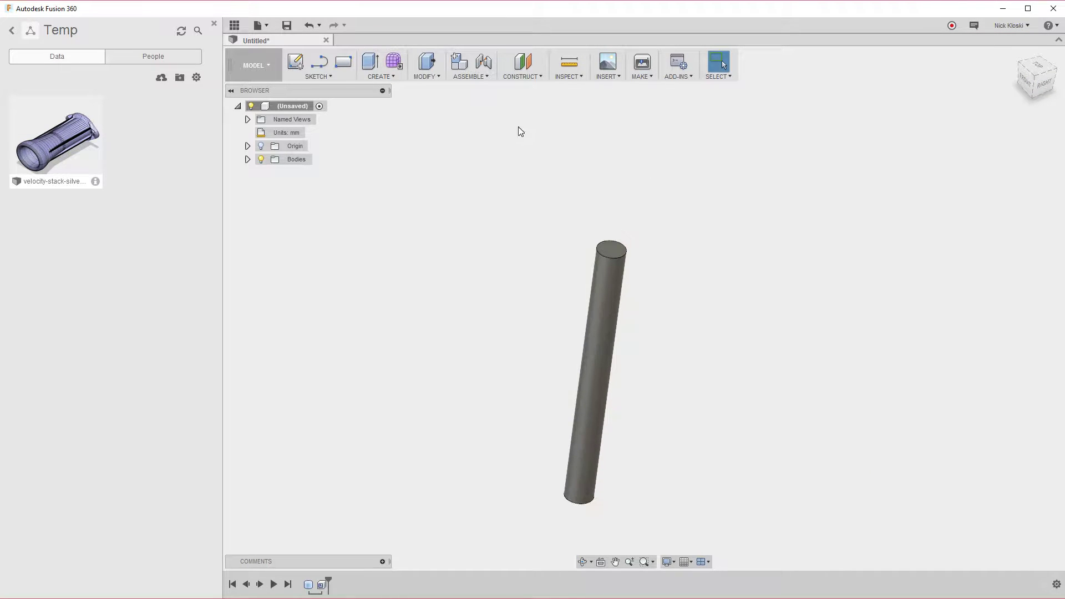
left_click(525, 76)
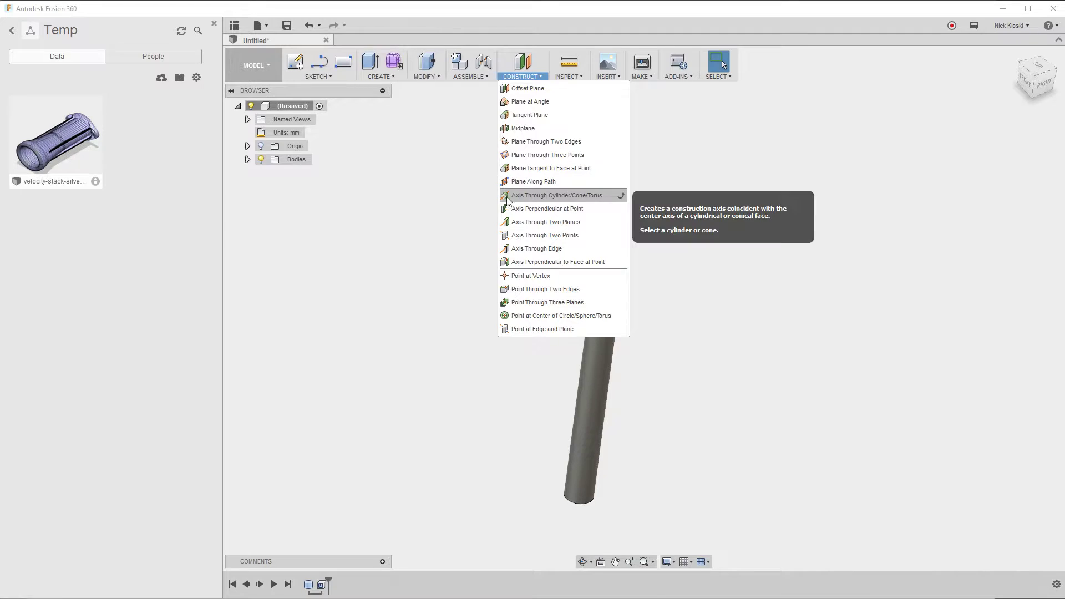
left_click(563, 195)
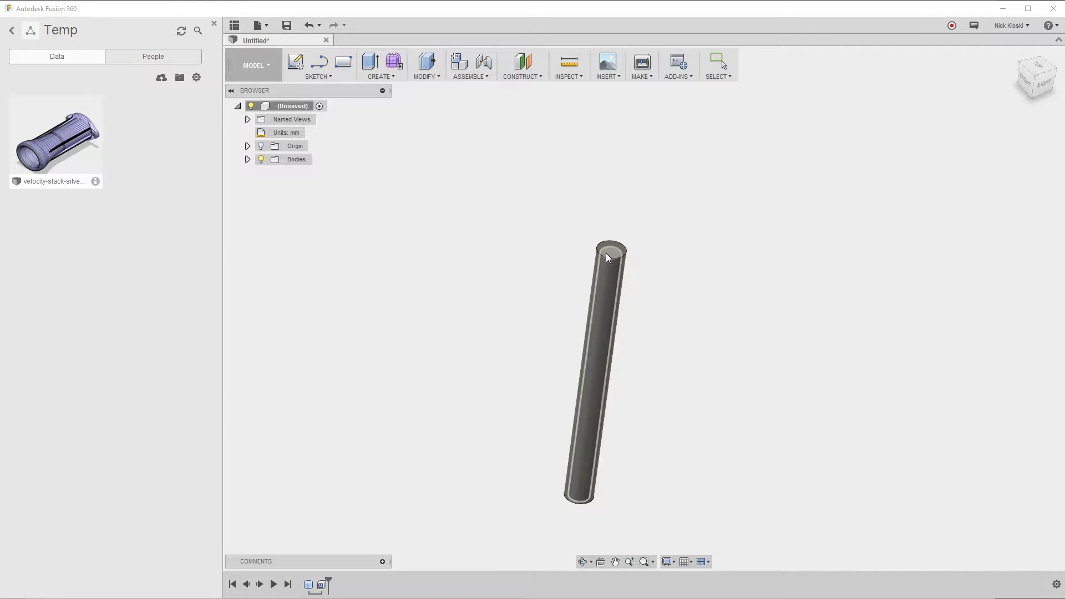
left_click(613, 251)
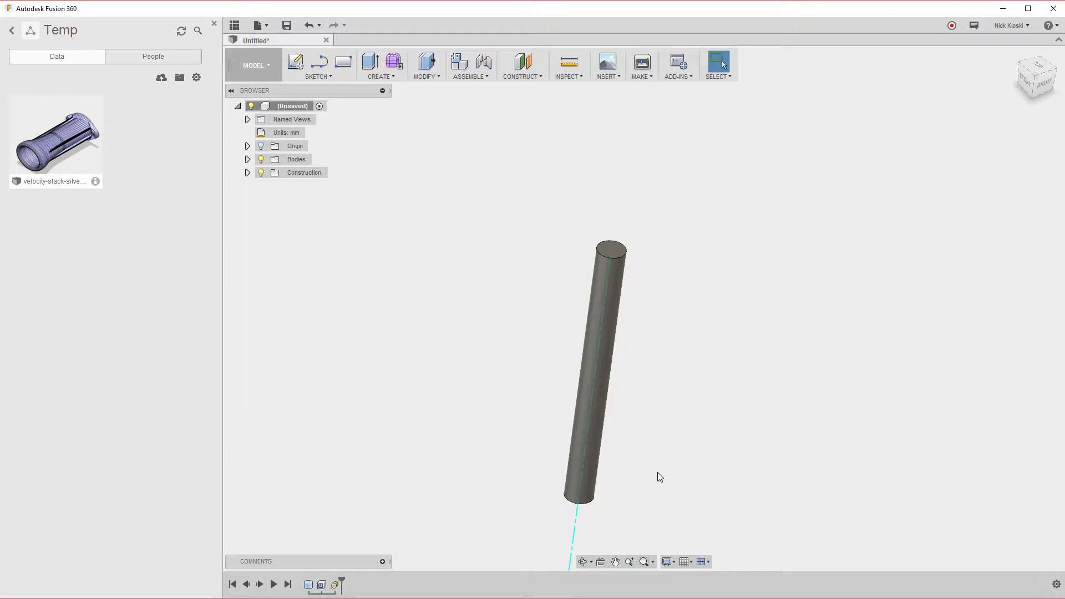
middle_click_drag(660, 476, 672, 364, "shift")
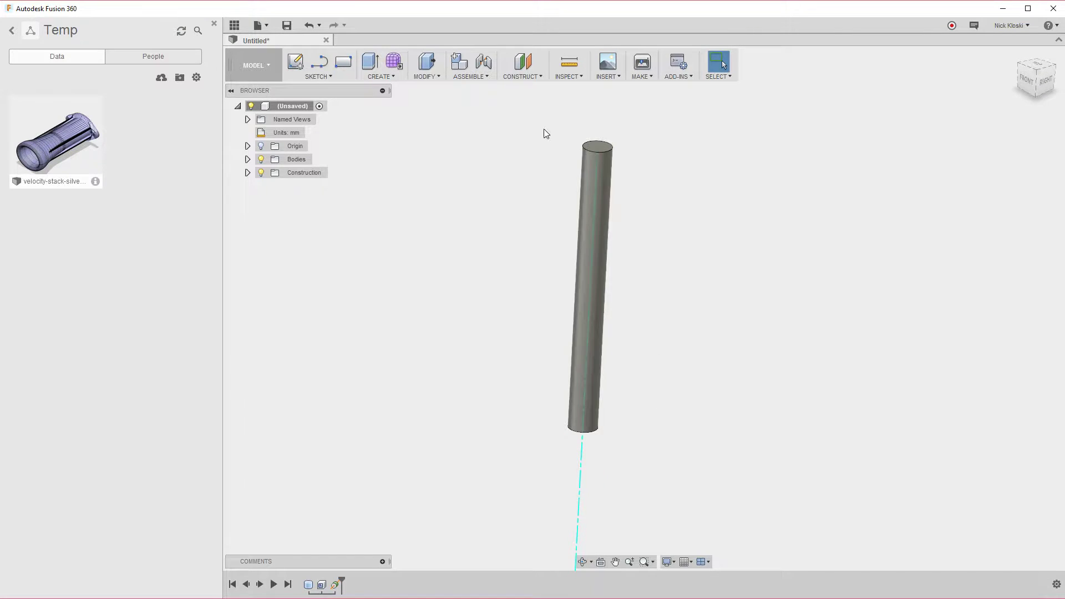
Create a construction plane at an angle of 0 degrees through the tube's centre axis
left_click(247, 172)
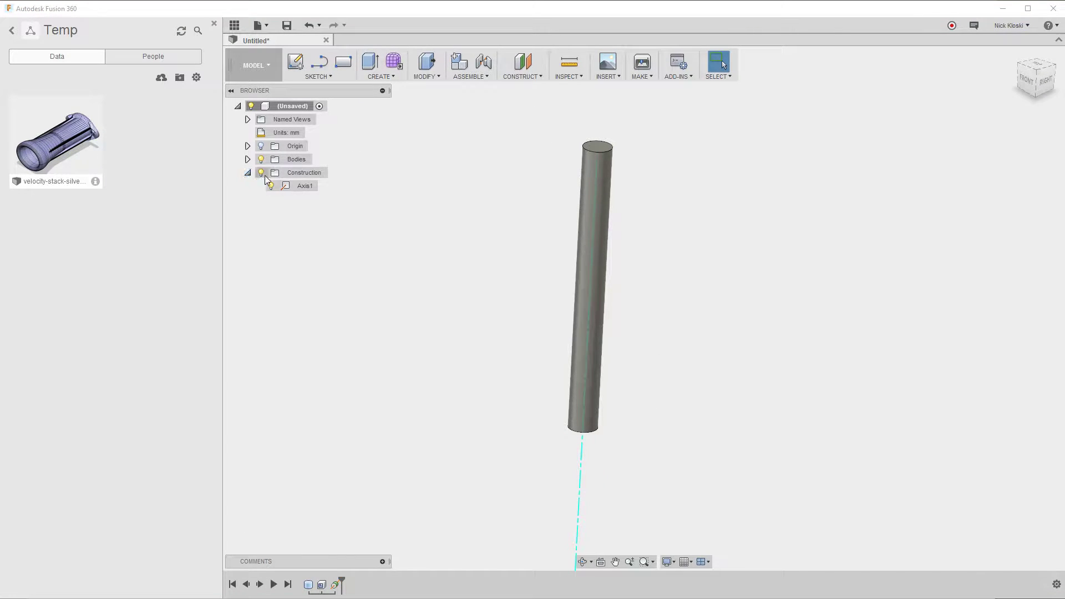
left_click(522, 76)
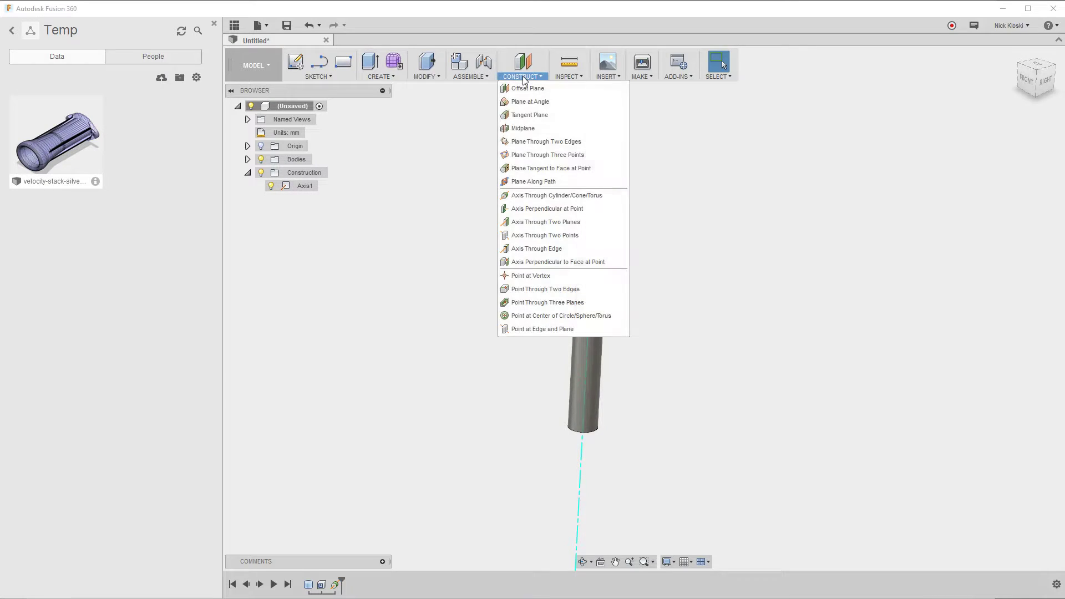
left_click(534, 102)
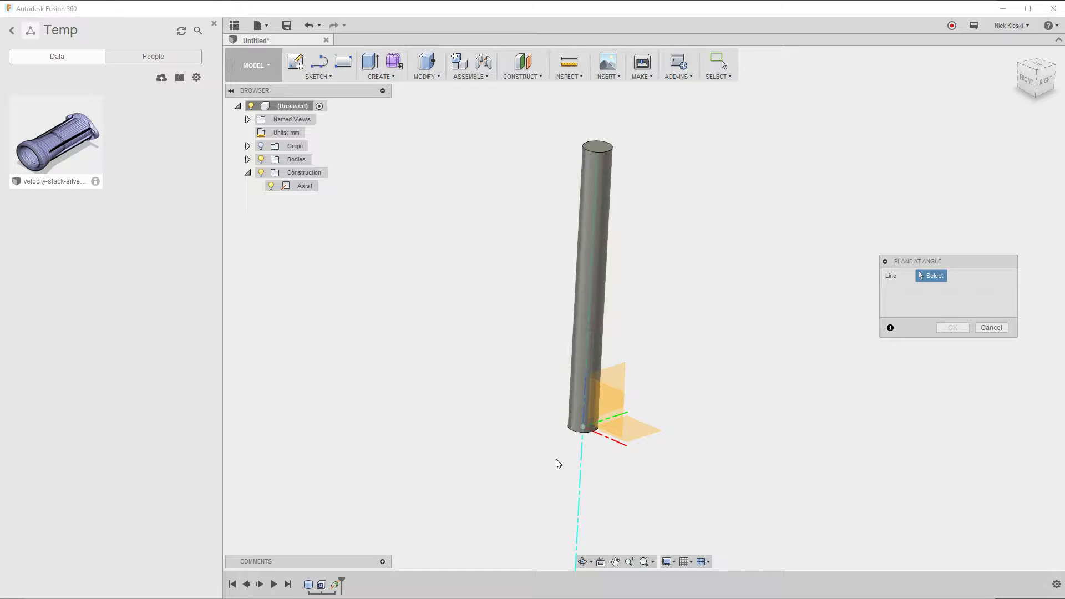
left_click(580, 458)
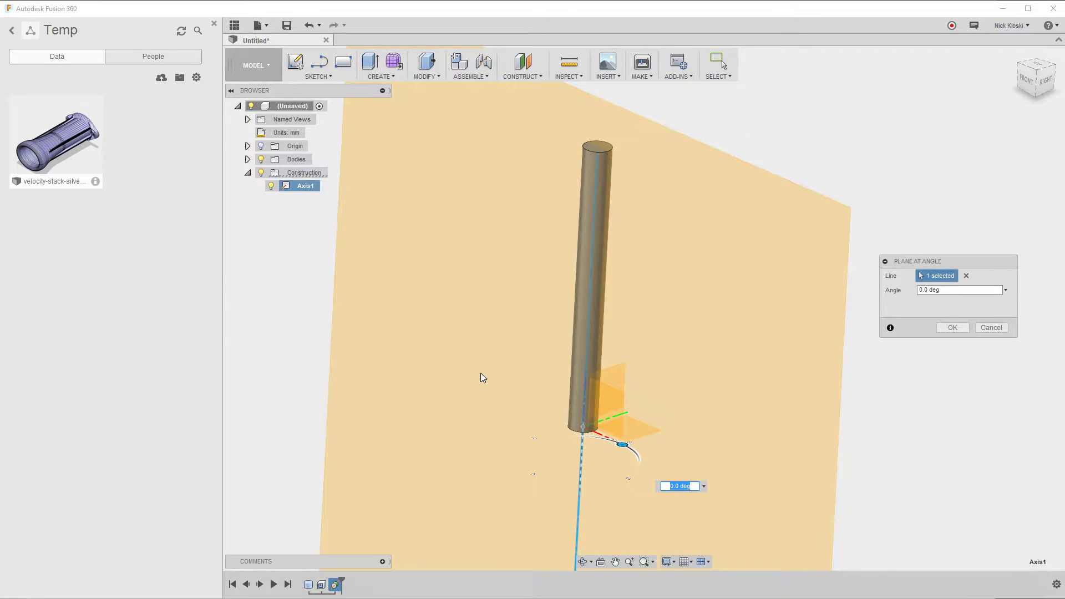
middle_click_drag(480, 373, 540, 435, "shift")
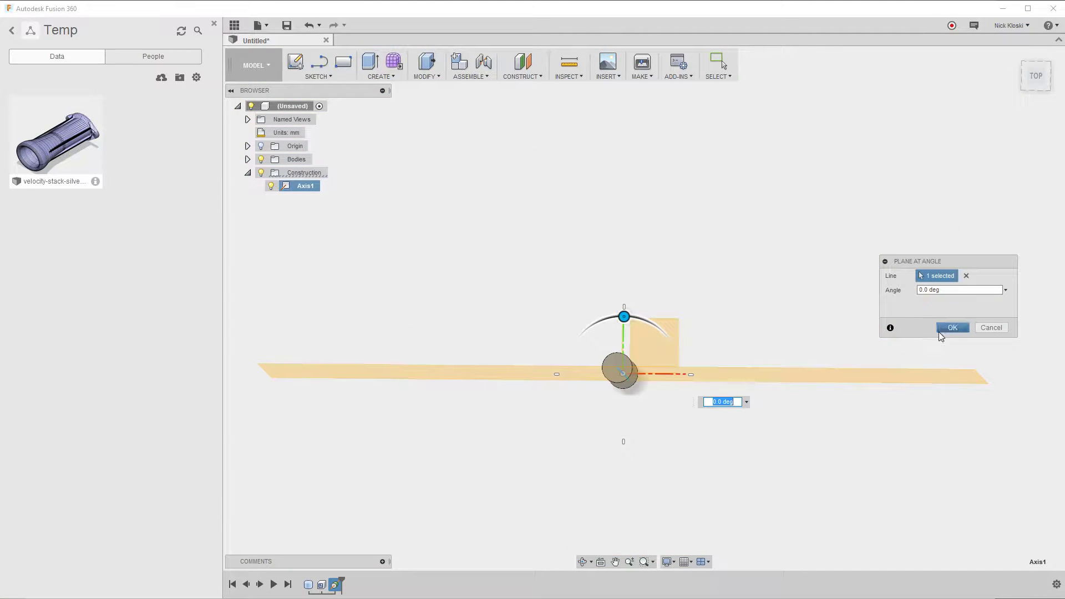
left_click(952, 327)
middle_click_drag(792, 321, 790, 287, "shift")
Create a second construction plane through the tube's centre axis at an angle of 45 degrees
right_click(787, 127)
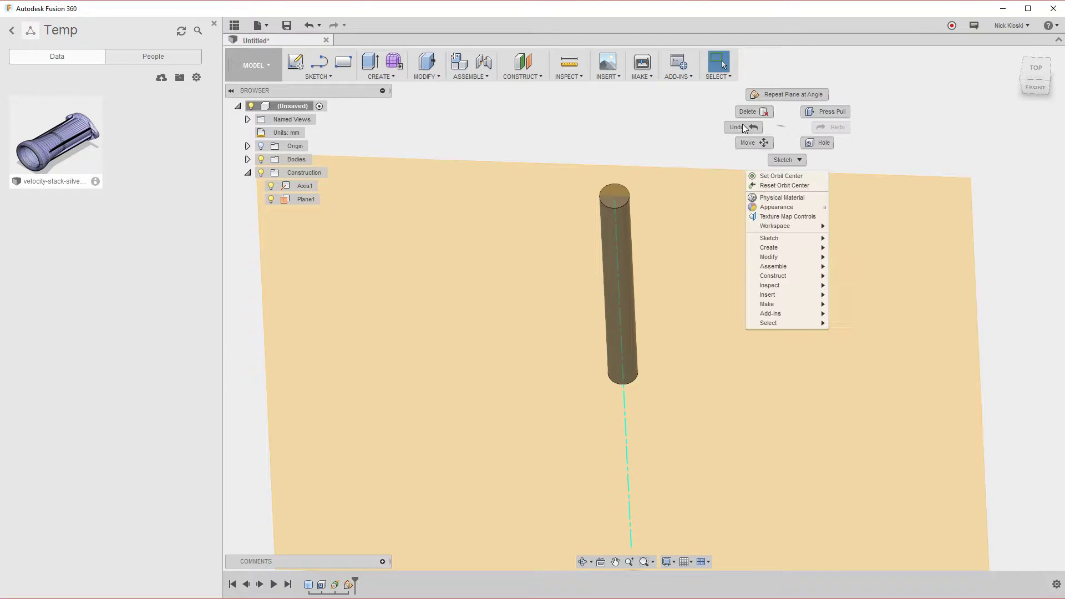
left_click(519, 78)
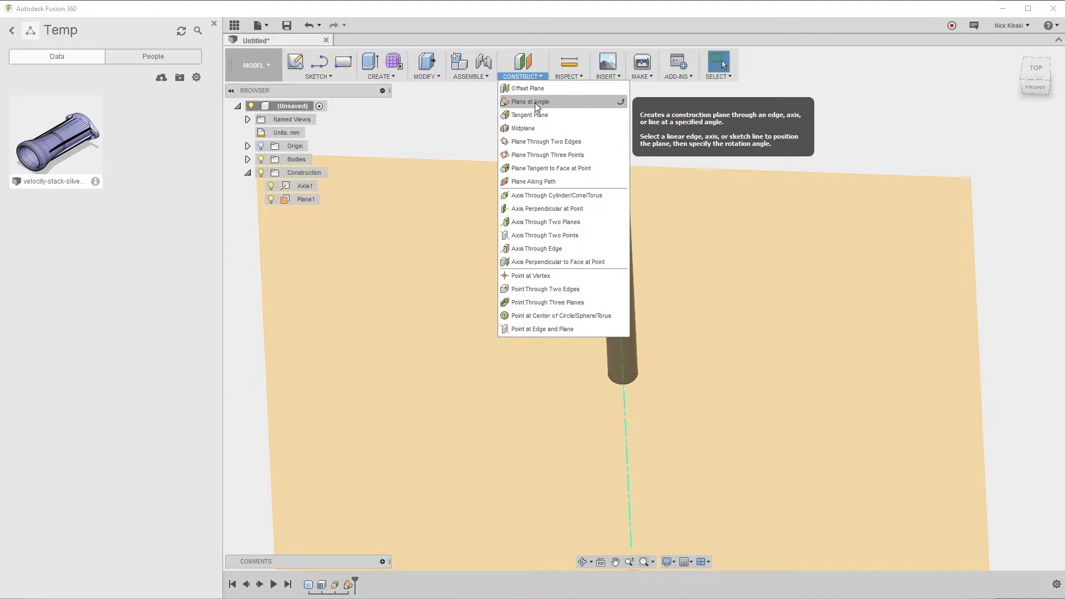
left_click(534, 101)
left_click(625, 421)
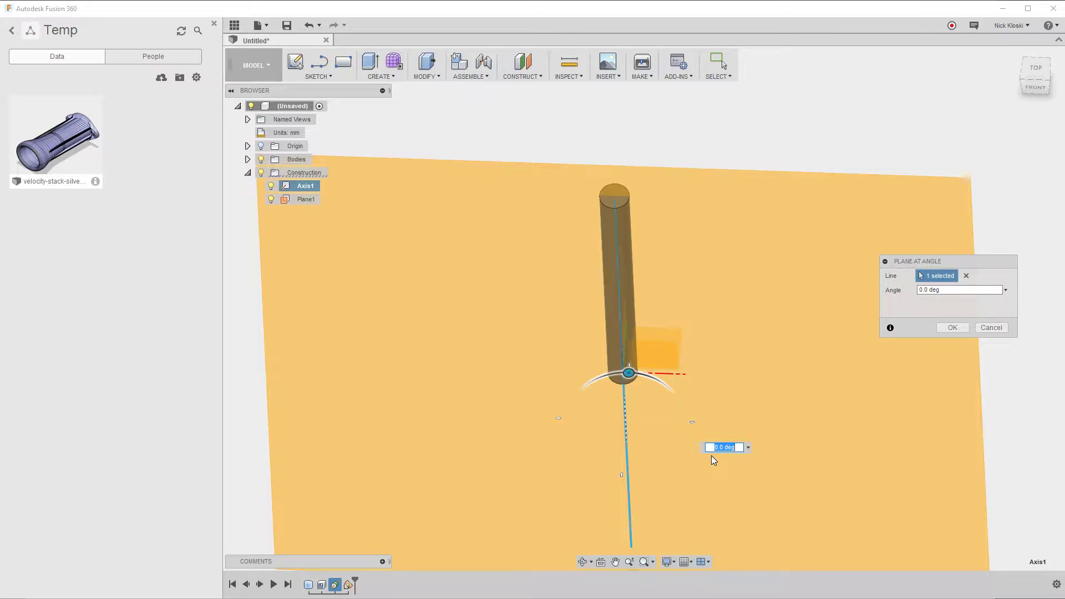
type("45")
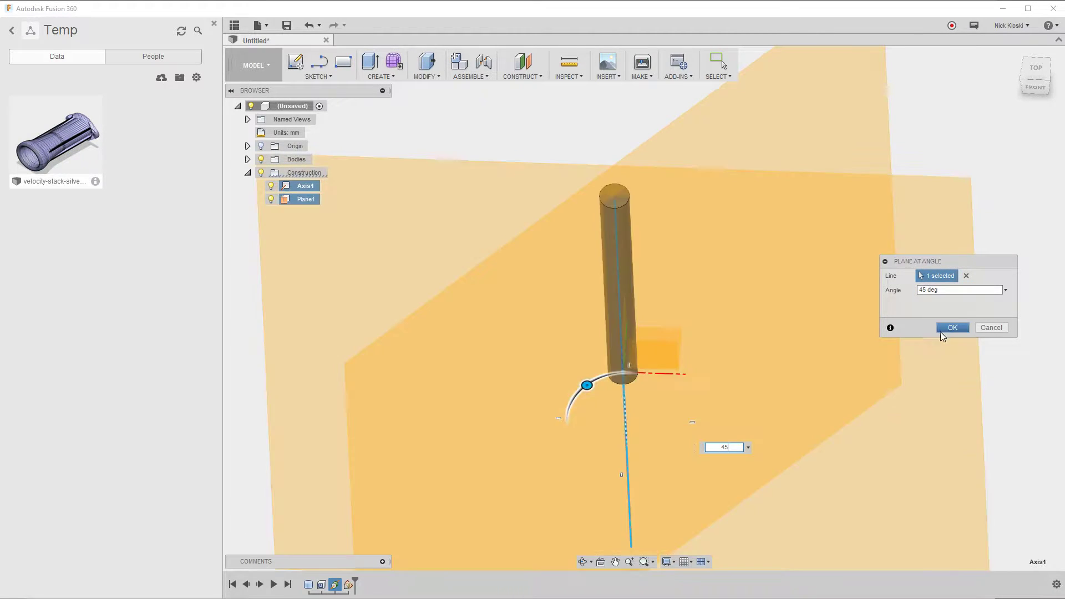
left_click(946, 331)
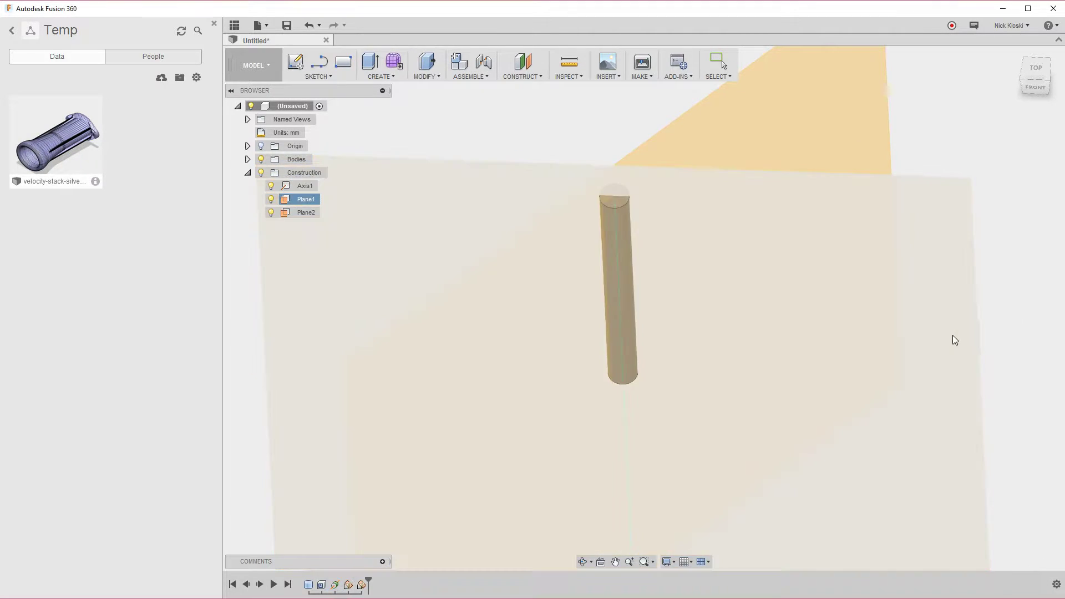
scroll(992, 410, "down", 4)
scroll(810, 261, "down", 2)
middle_click_drag(810, 262, 815, 287, "shift")
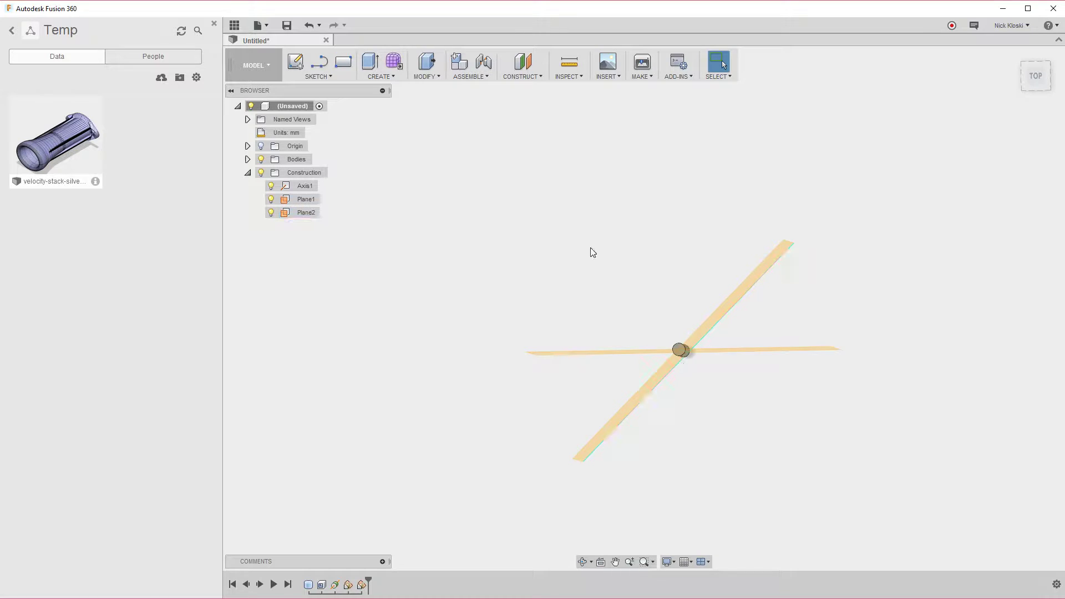
Start a new sketch on the 45-degree construction plane
left_click(314, 77)
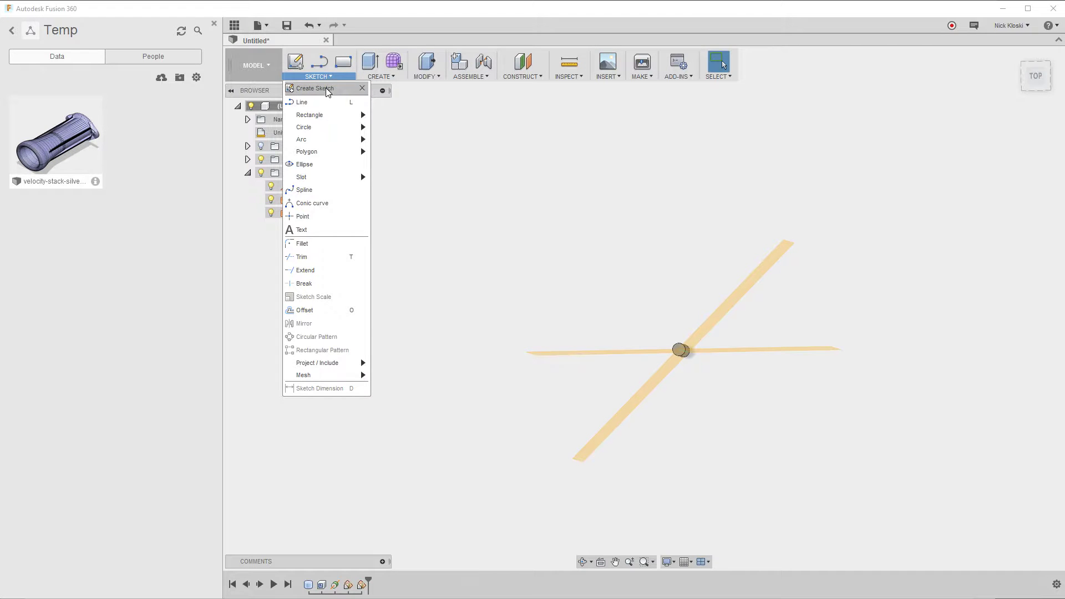
left_click(316, 88)
mouse_move(572, 218)
middle_mouse_down("shift")
mouse_move(582, 235)
mouse_move(579, 191)
mouse_move(554, 188)
mouse_move(568, 171)
middle_mouse_up("shift")
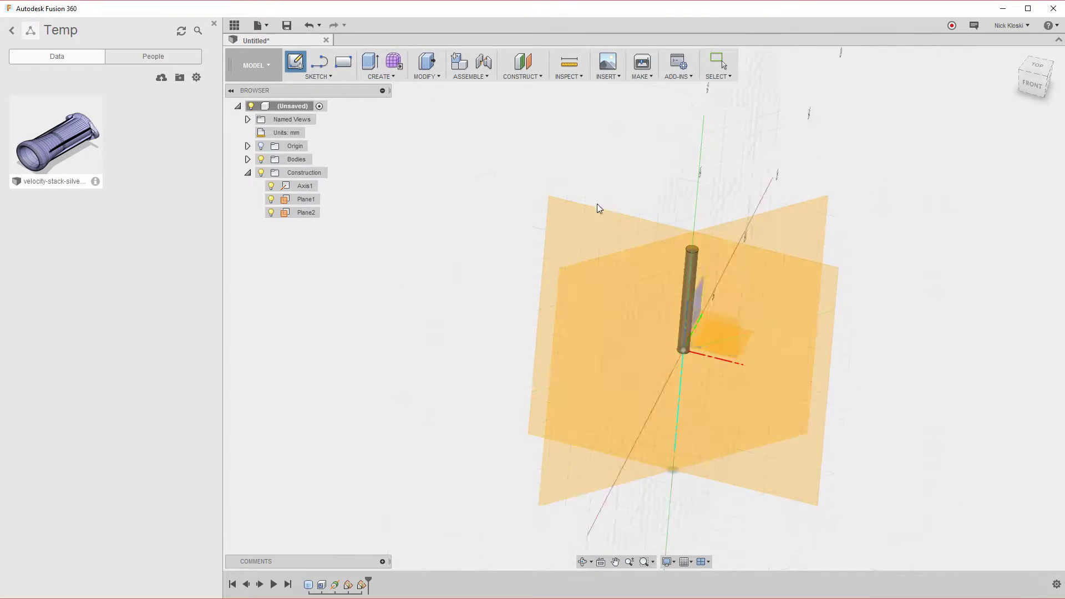
left_click(803, 224)
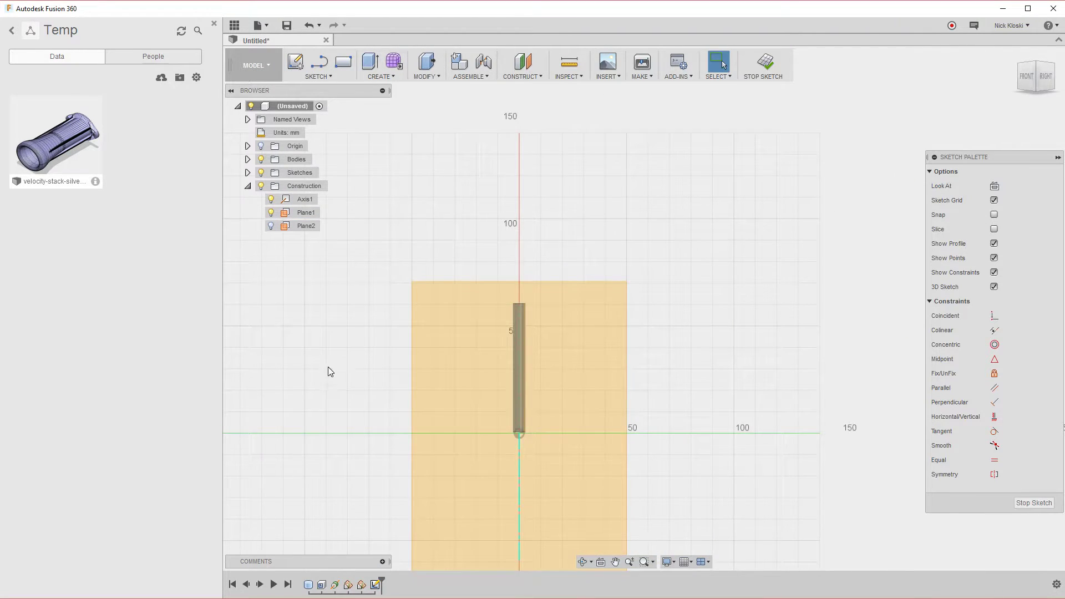
scroll(435, 333, "up", 10)
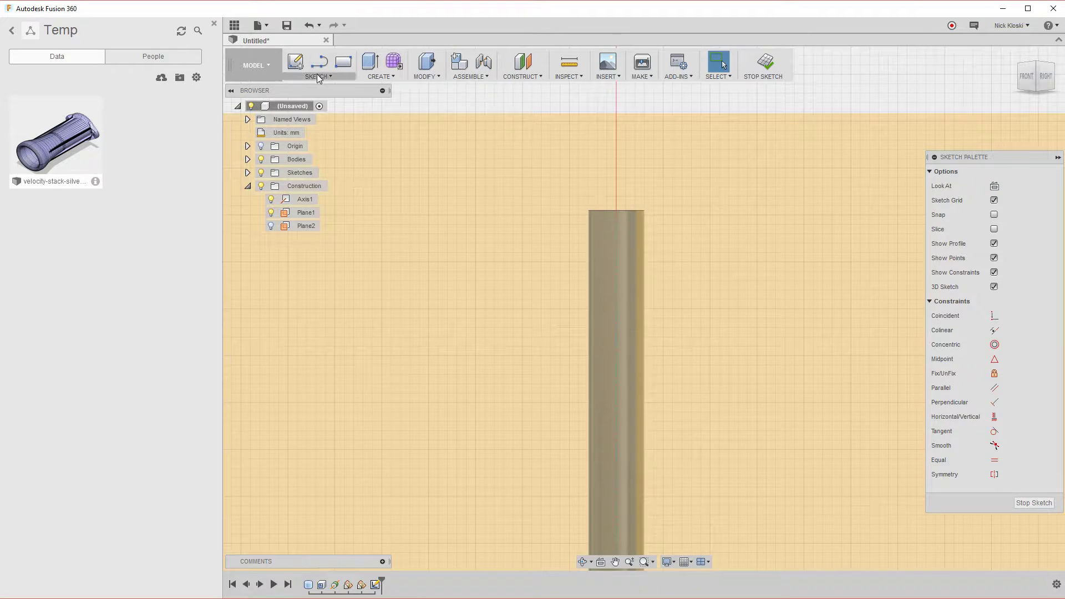
Sketch a 3 mm diameter circle centred on the tube's axis, a short distance below its top end
left_click(318, 76)
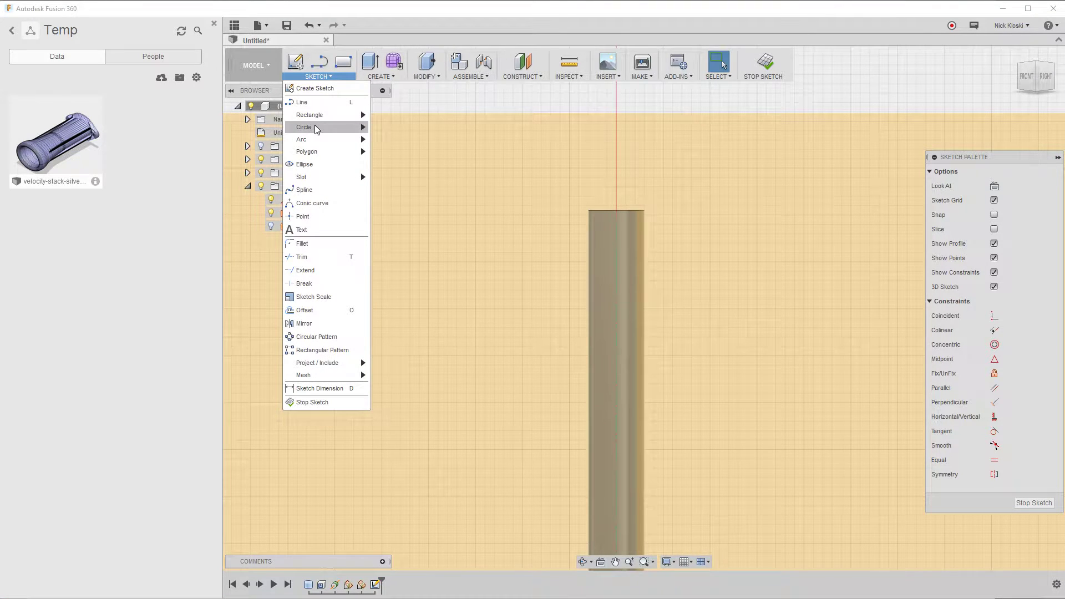
mouse_move(314, 127)
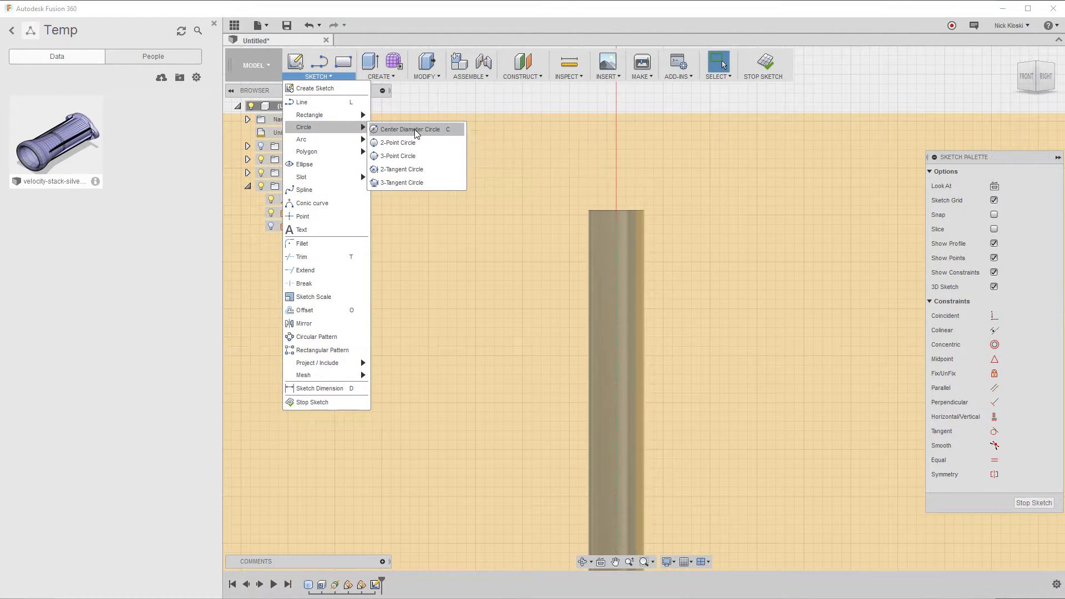
left_click(397, 132)
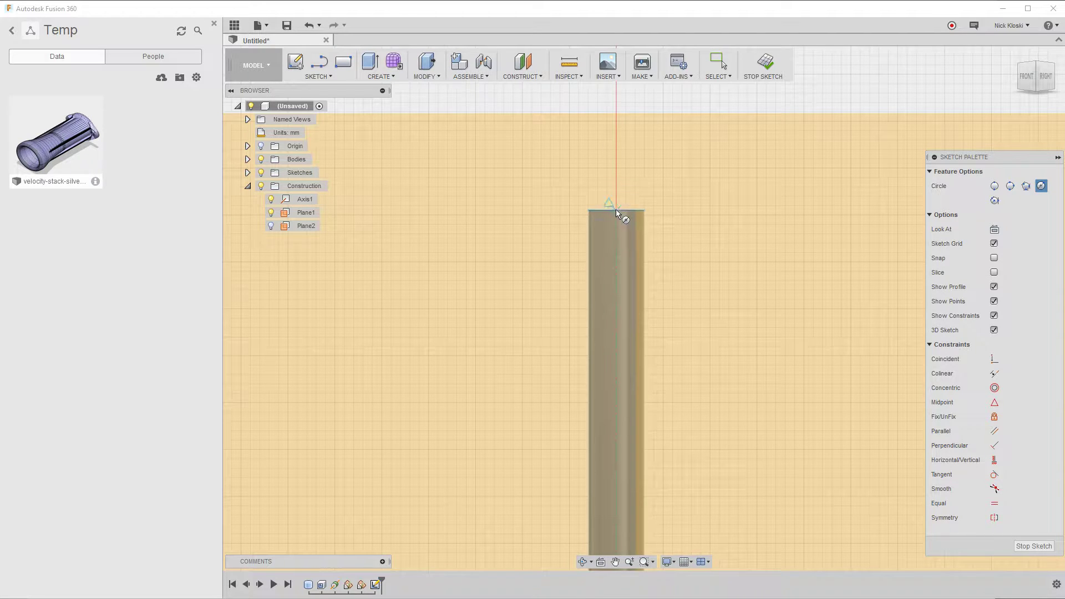
left_click(617, 267)
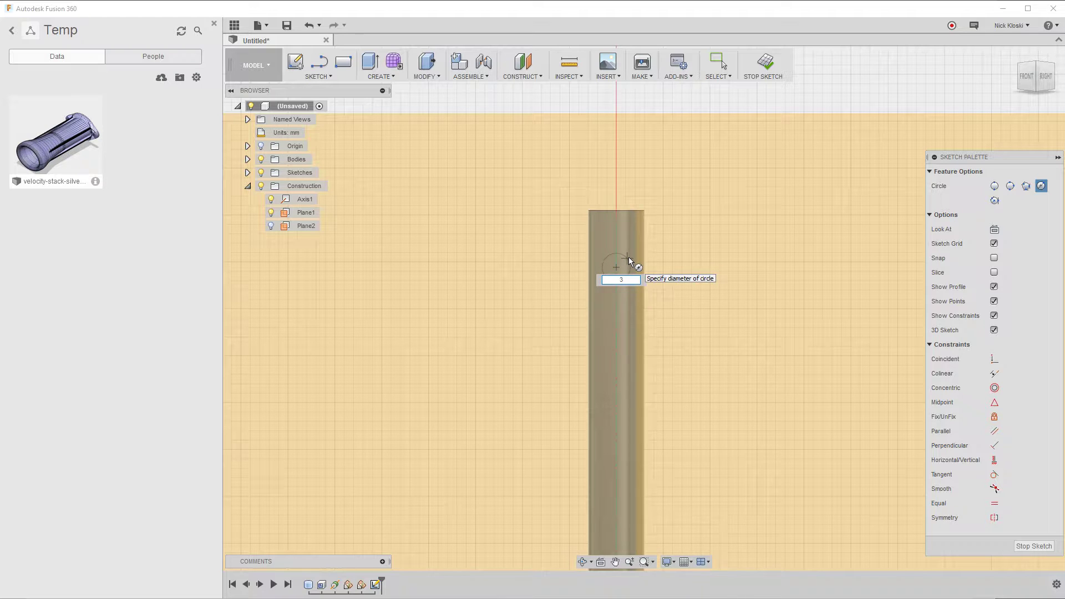
type("3")
key("Return")
key("Escape")
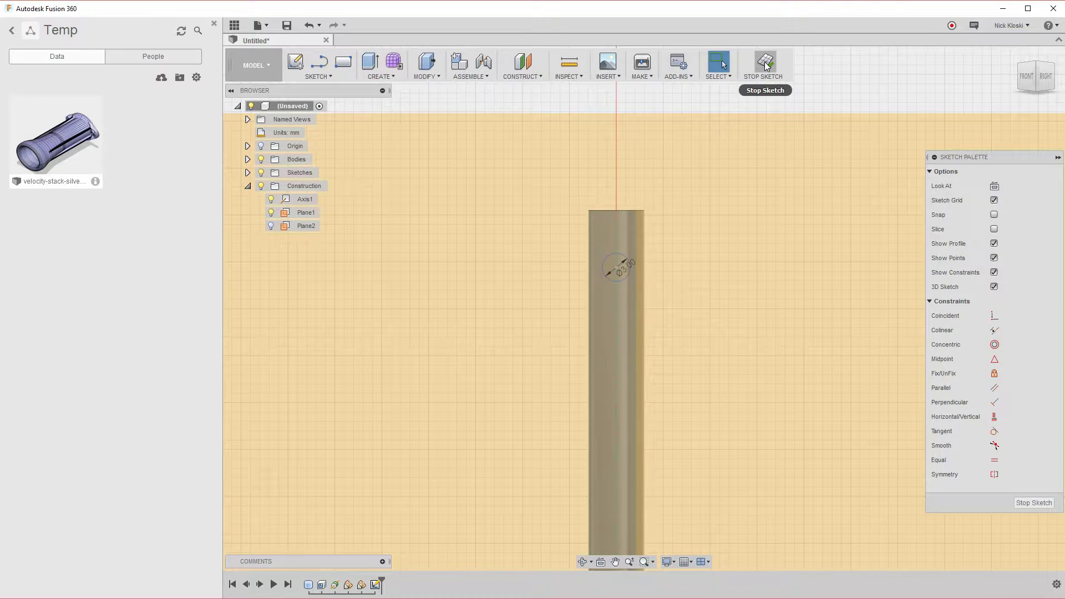
Finish the sketch and extrude its circle as a cut about 11 mm outward through one side of the tube wall
left_click(765, 65)
mouse_move(414, 318)
middle_mouse_down("shift")
mouse_move(497, 345)
mouse_move(395, 337)
mouse_move(516, 332)
mouse_move(499, 349)
mouse_move(469, 343)
middle_mouse_up("shift")
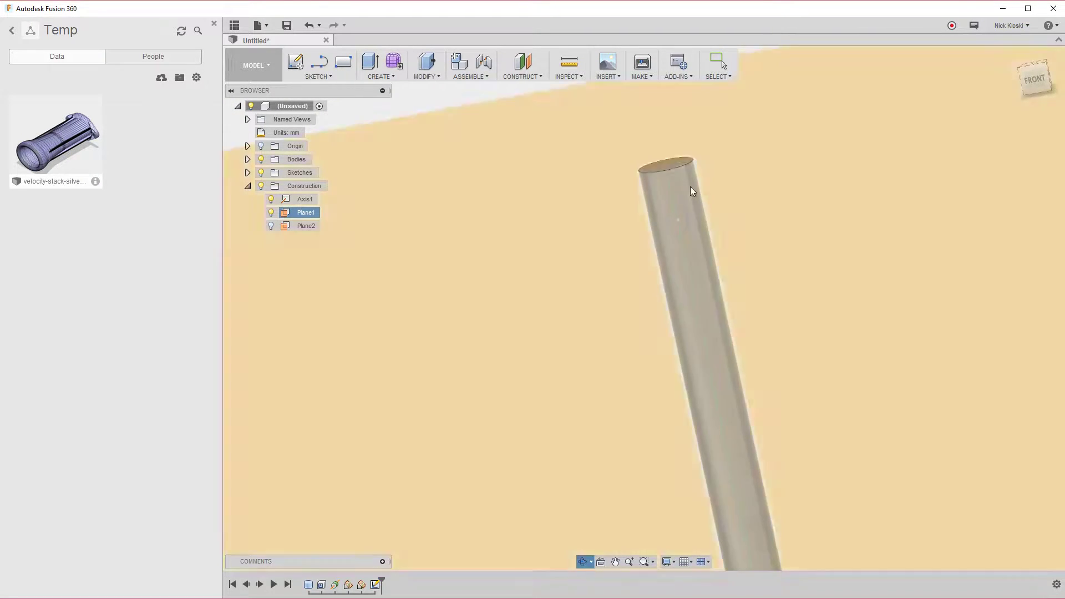
scroll(740, 171, "up", 3)
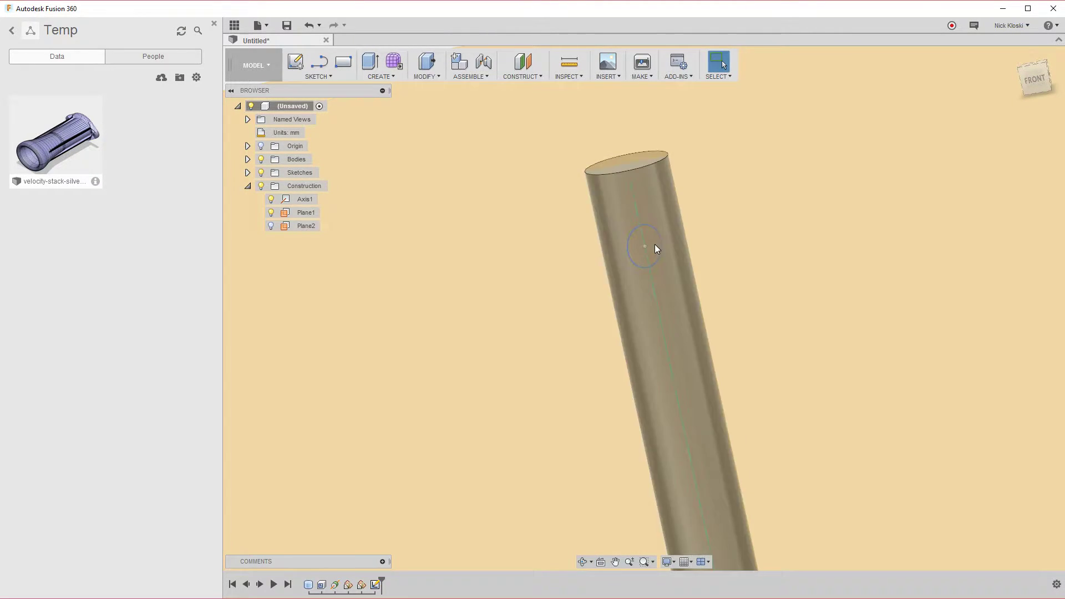
left_click(652, 244)
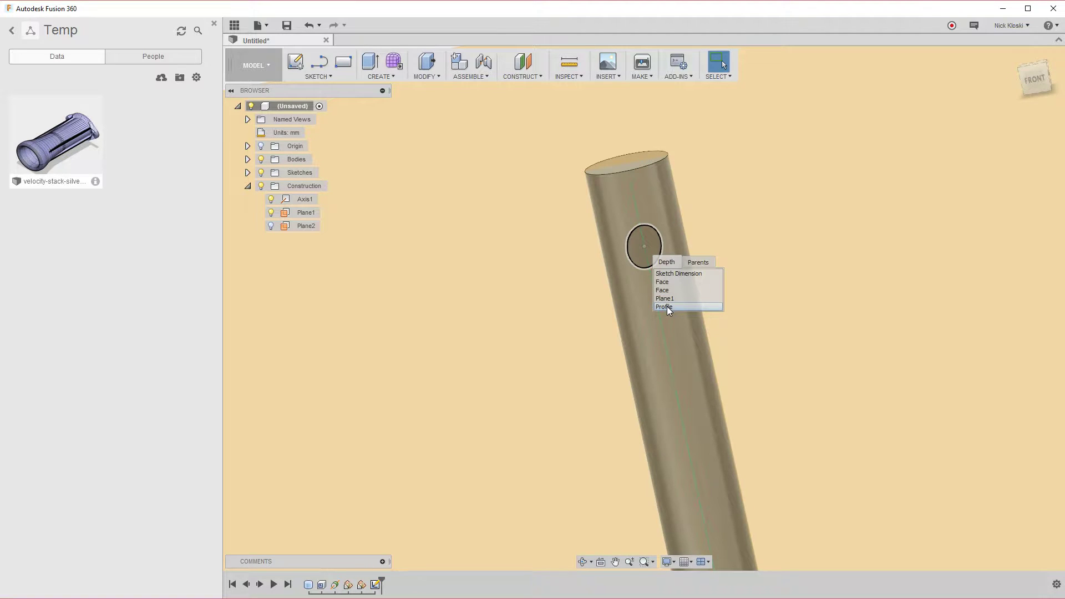
left_click(665, 307)
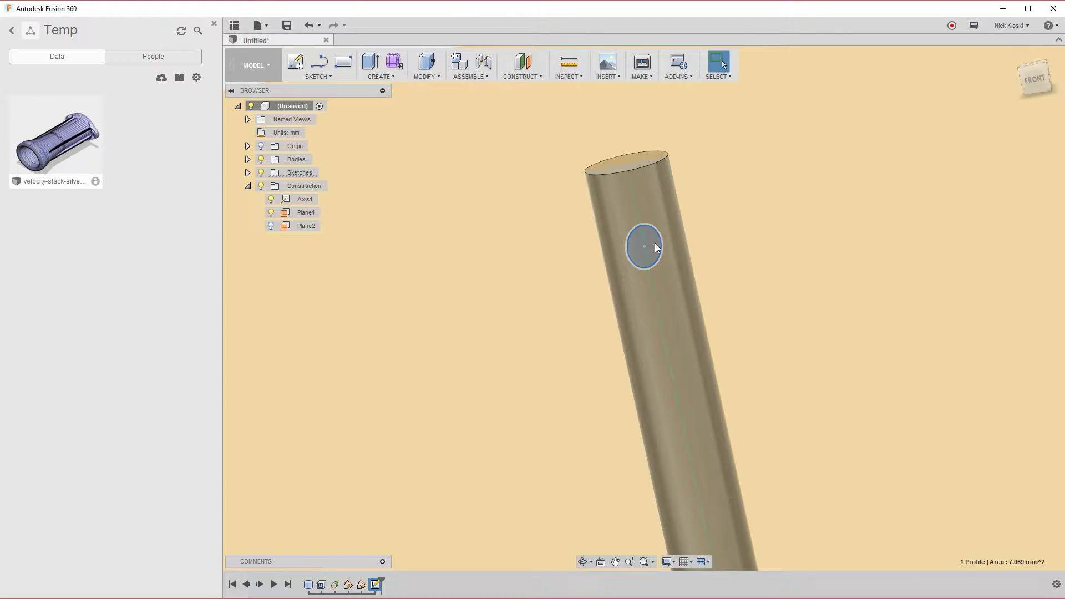
right_click(656, 248)
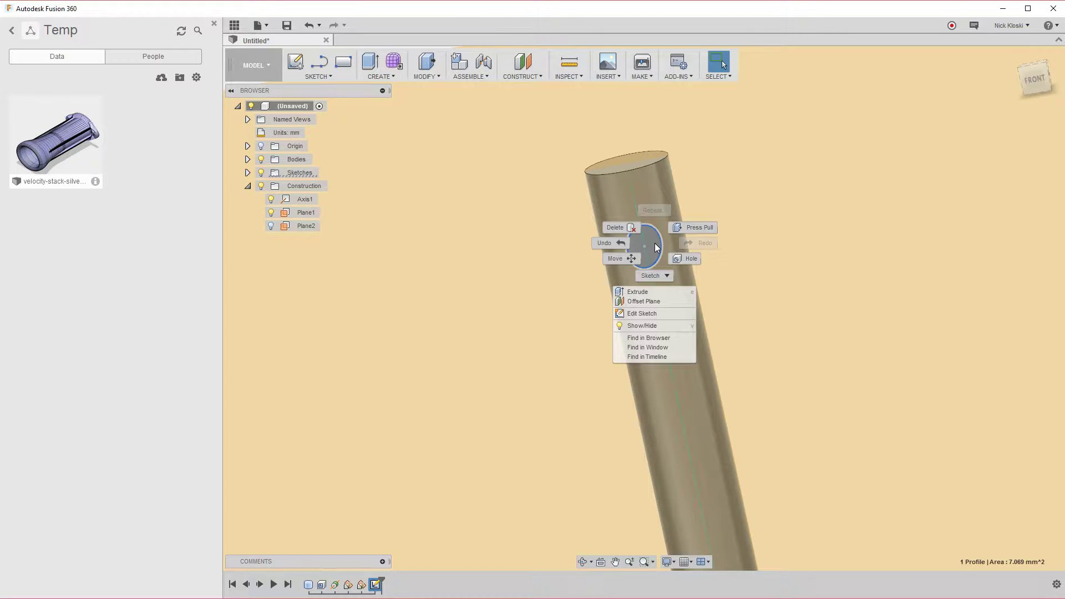
left_click(642, 293)
mouse_move(626, 301)
middle_mouse_down("shift")
mouse_move(692, 311)
mouse_move(634, 293)
middle_mouse_up("shift")
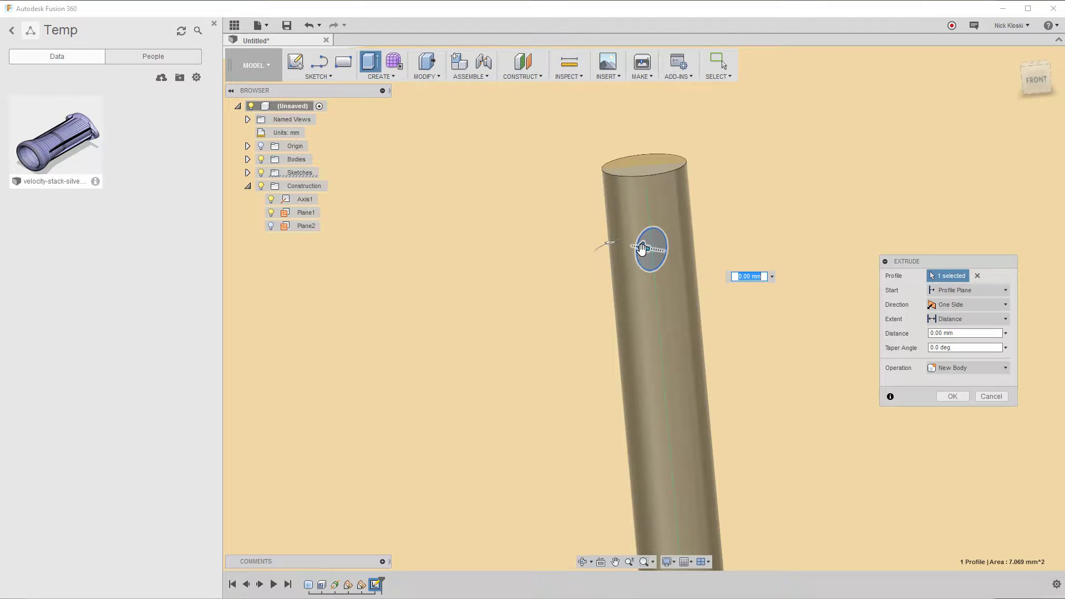
left_click_drag(640, 248, 749, 285)
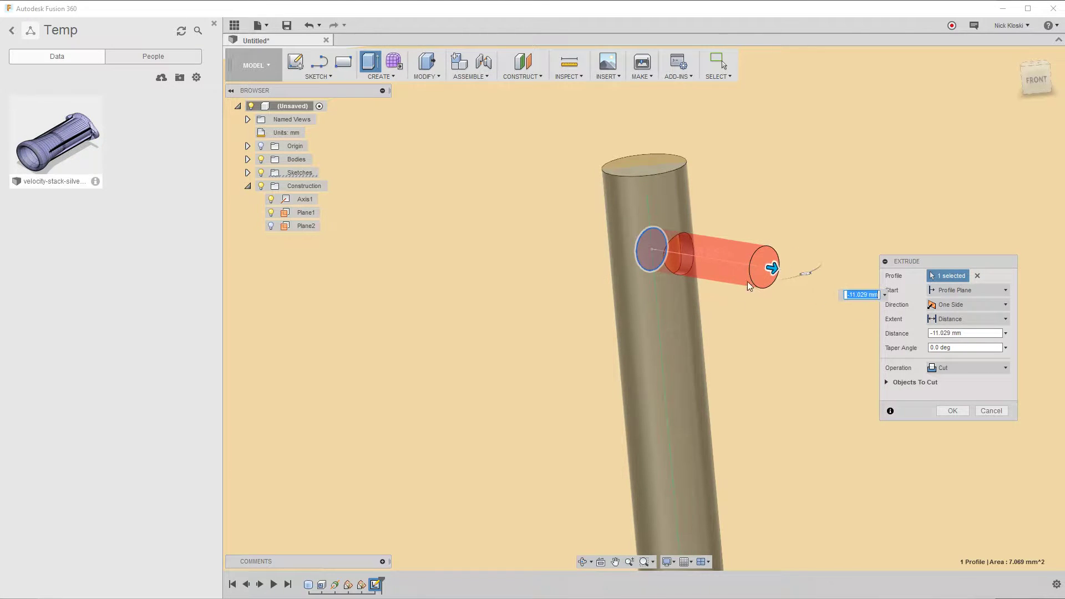
left_click(952, 411)
left_click(753, 396)
scroll(784, 387, "down", 4)
middle_click_drag(831, 366, 800, 432, "shift")
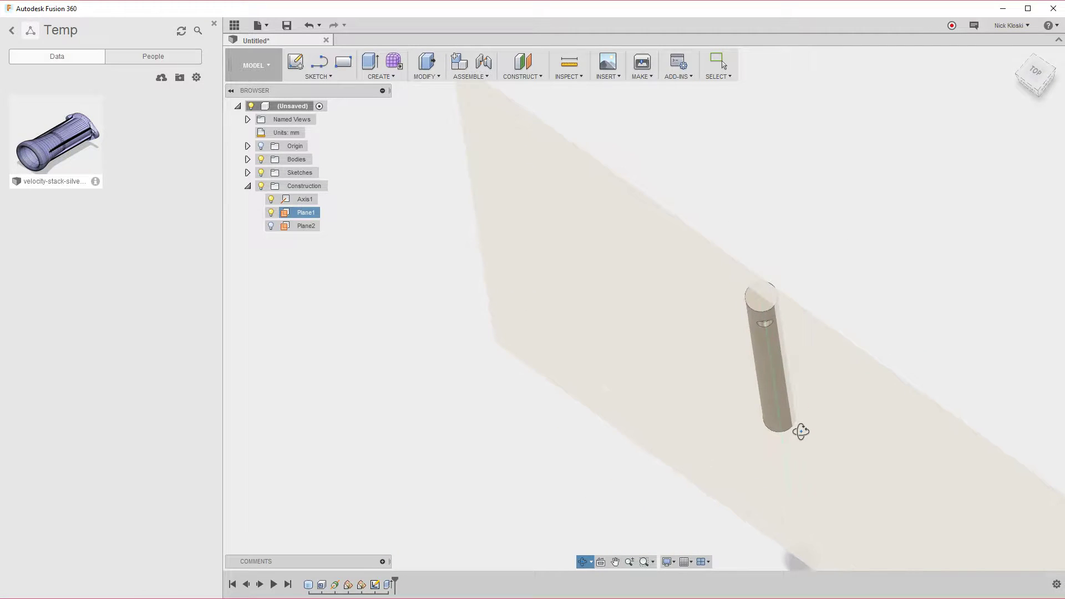
Show the 45-degree construction plane to compare its orientation with the 0-degree plane, and hide it again
left_click(709, 283)
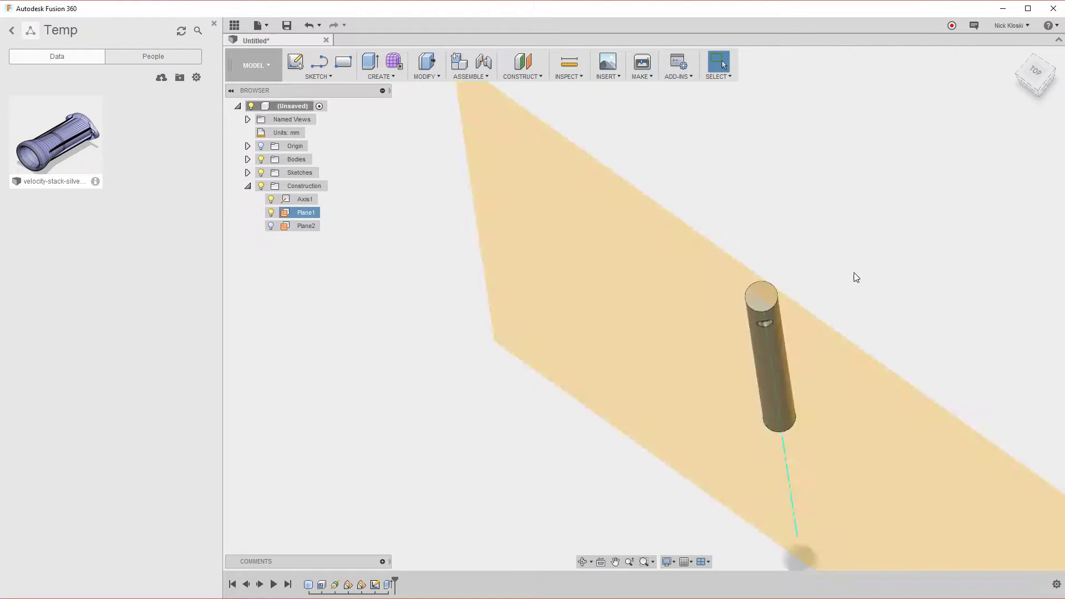
left_click(271, 226)
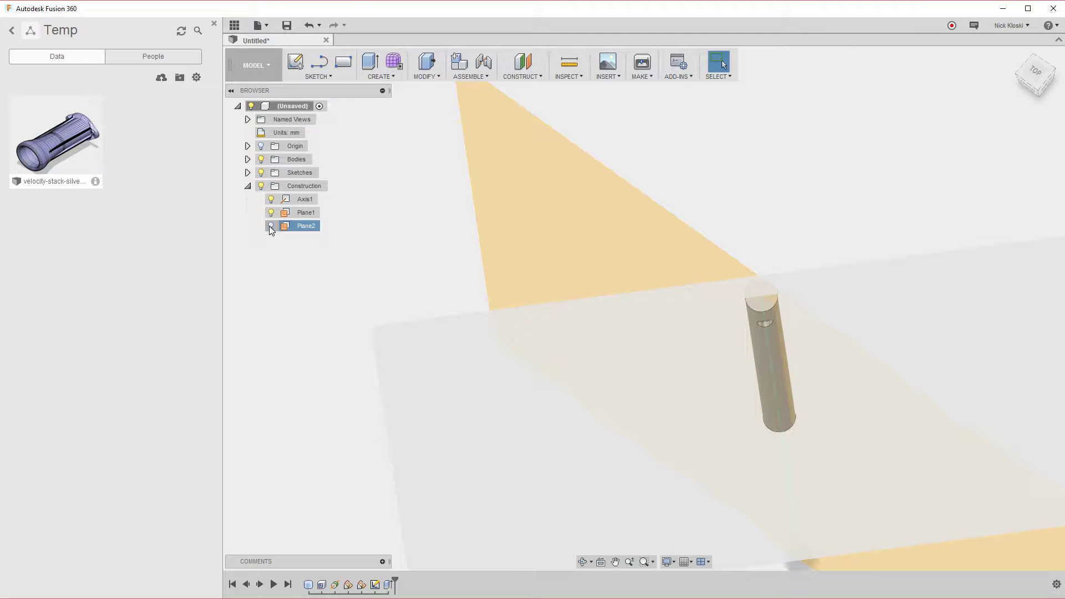
left_click(270, 226)
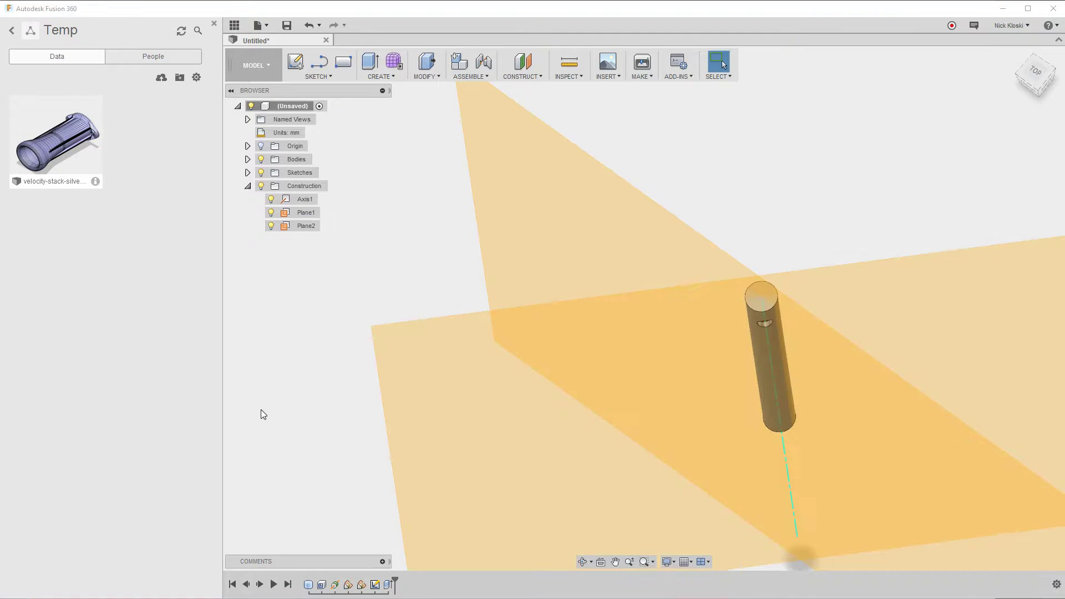
mouse_move(325, 401)
middle_mouse_down("shift")
mouse_move(328, 376)
mouse_move(328, 400)
middle_mouse_up("shift")
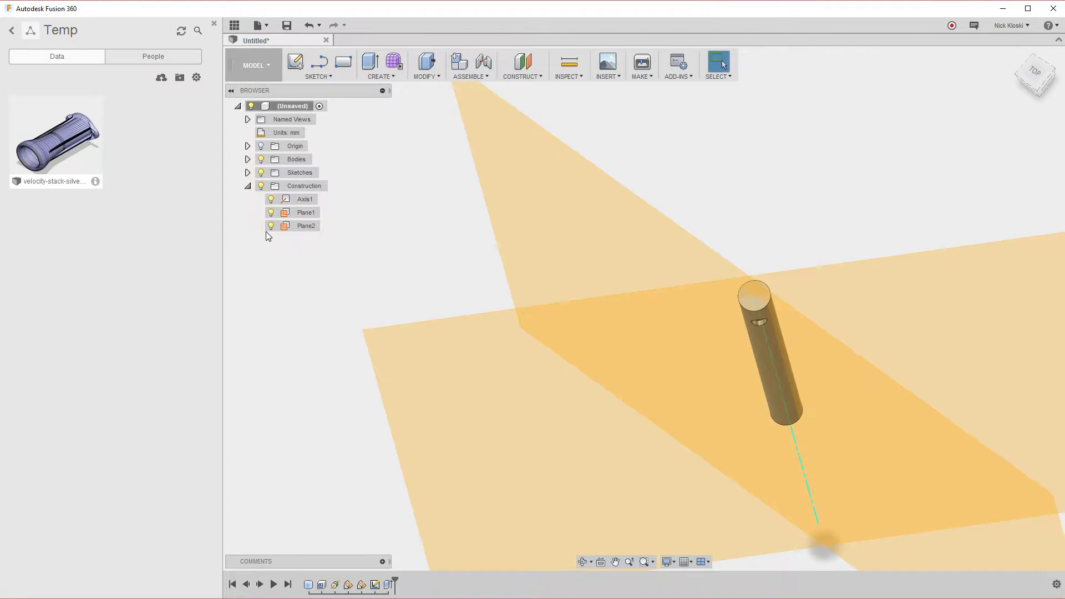
left_click(270, 226)
Start a new sketch on the 0-degree construction plane
middle_click_drag(444, 361, 459, 321, "shift")
middle_click_drag(616, 214, 421, 443)
middle_click_drag(583, 252, 484, 434)
scroll(441, 205, "down", 5)
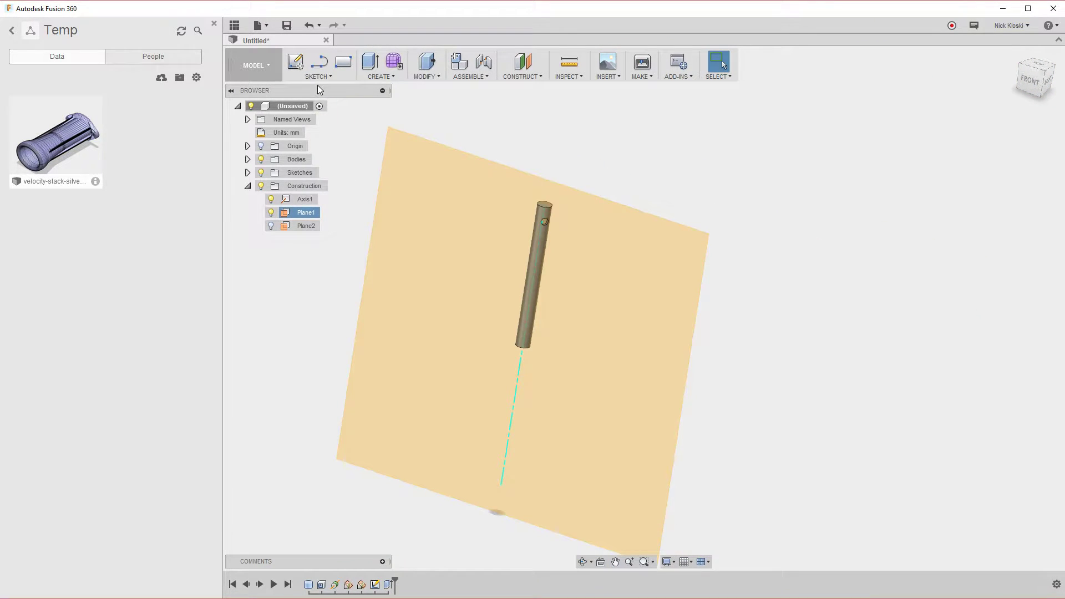
left_click(318, 78)
left_click(315, 86)
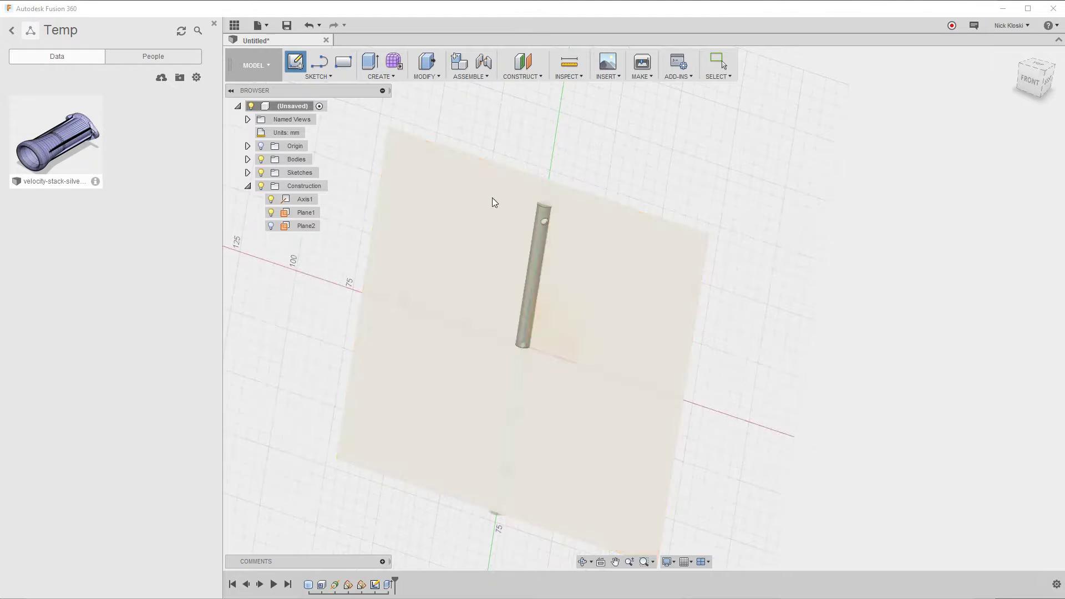
left_click(487, 200)
scroll(674, 289, "up", 5)
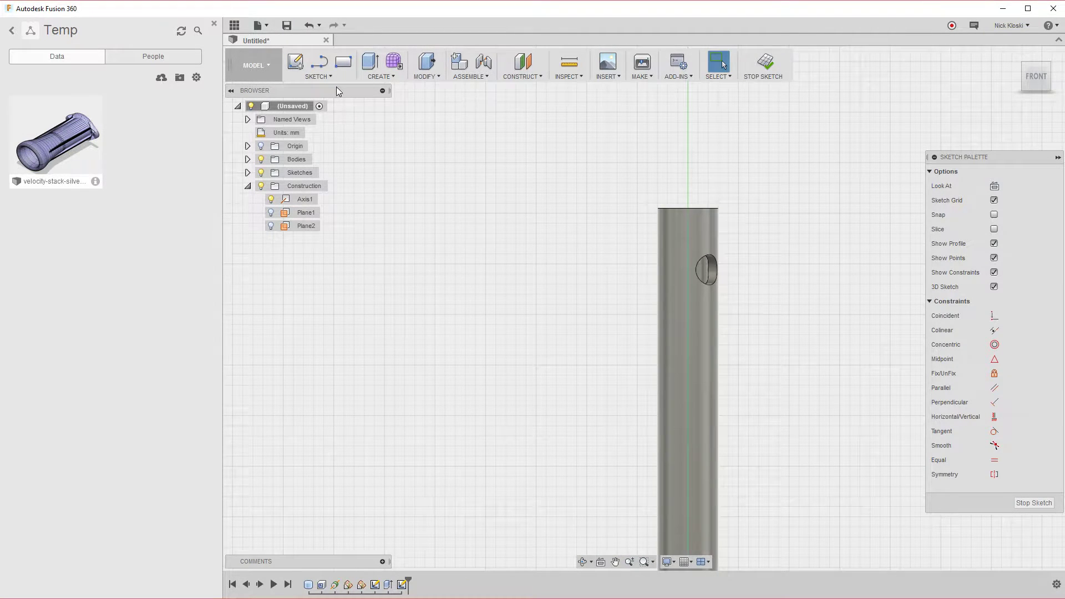
Sketch a 3 mm diameter circle centred on the tube's axis, a short distance below the existing hole
left_click(324, 77)
mouse_move(333, 127)
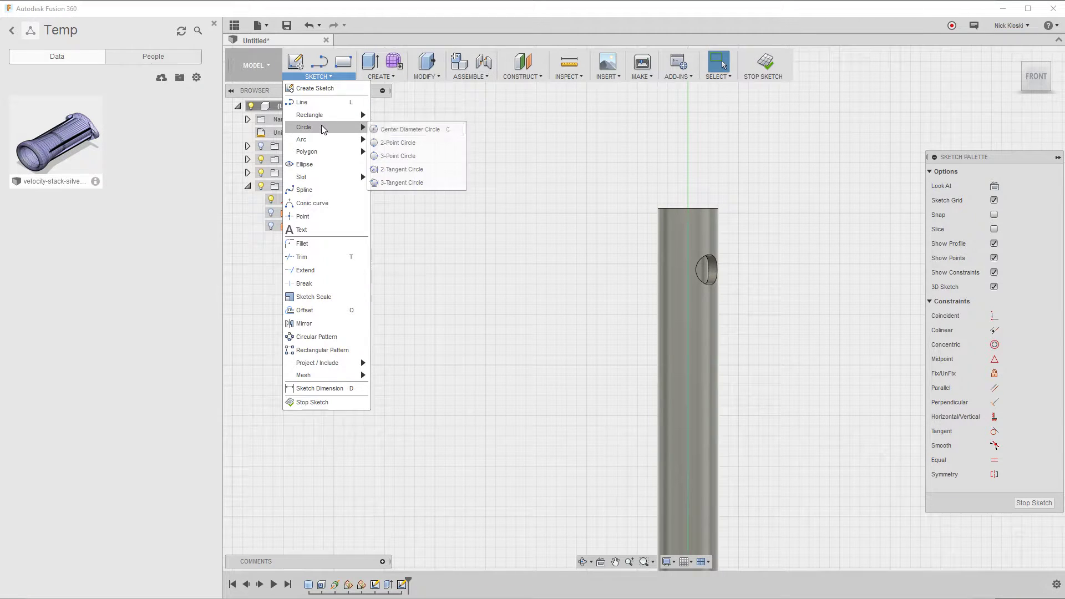
left_click(396, 131)
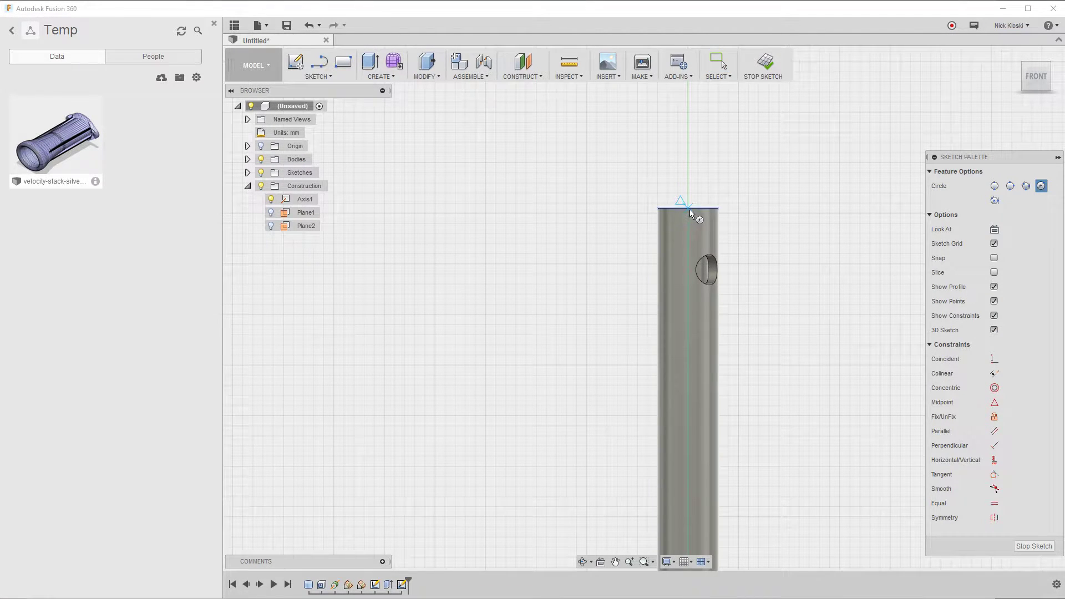
left_click(688, 327)
type("3")
key("Return")
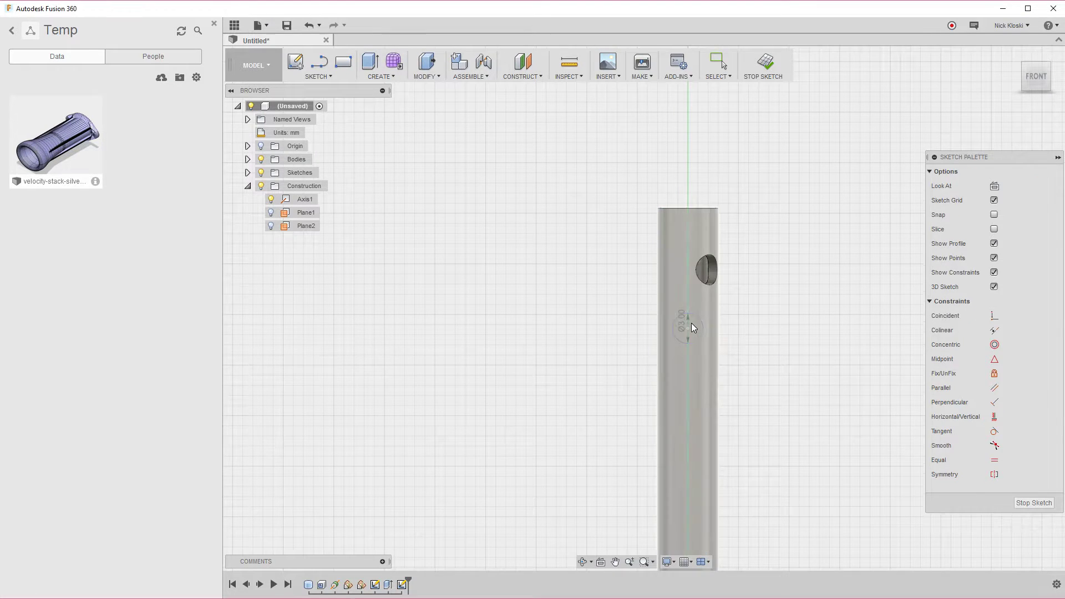
key("Escape")
Sketch a second 3 mm diameter circle on the tube's axis, below the first circle
middle_click_drag(810, 387, 763, 331)
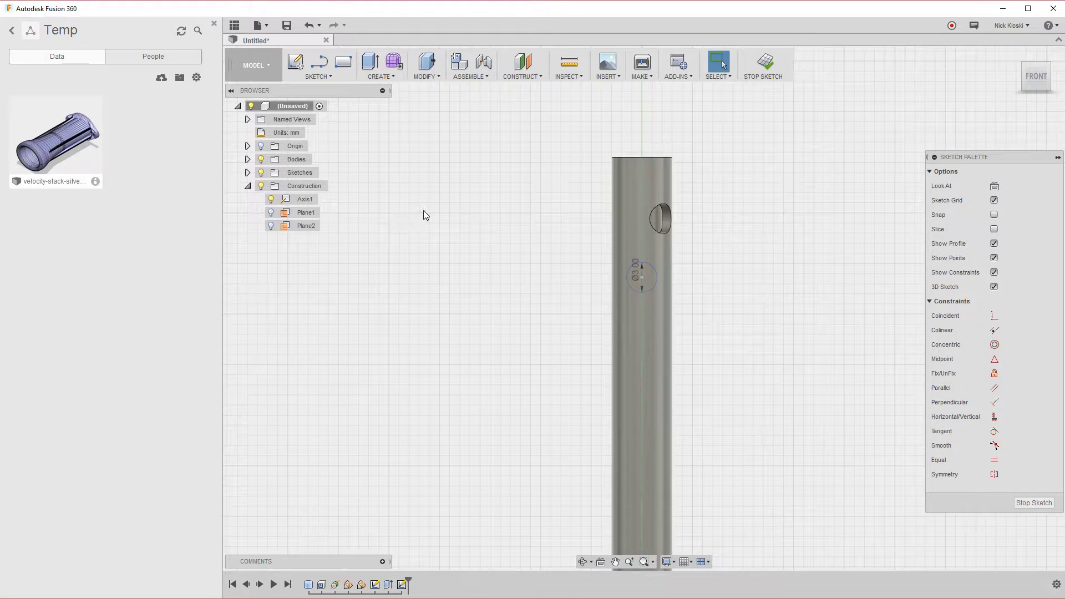
left_click(327, 77)
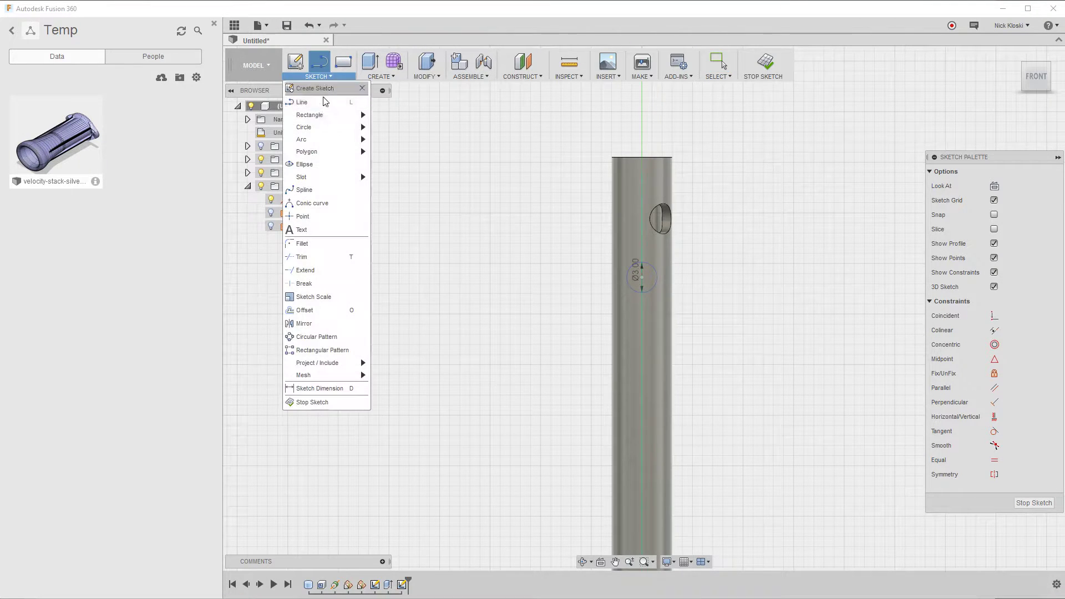
left_click(391, 130)
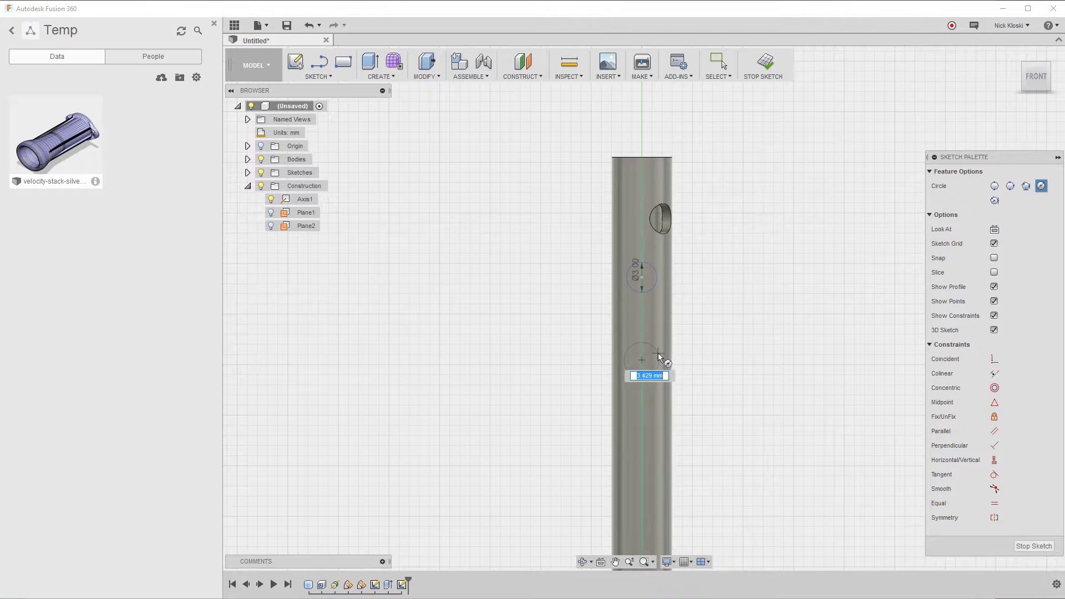
key("Return")
key("Escape")
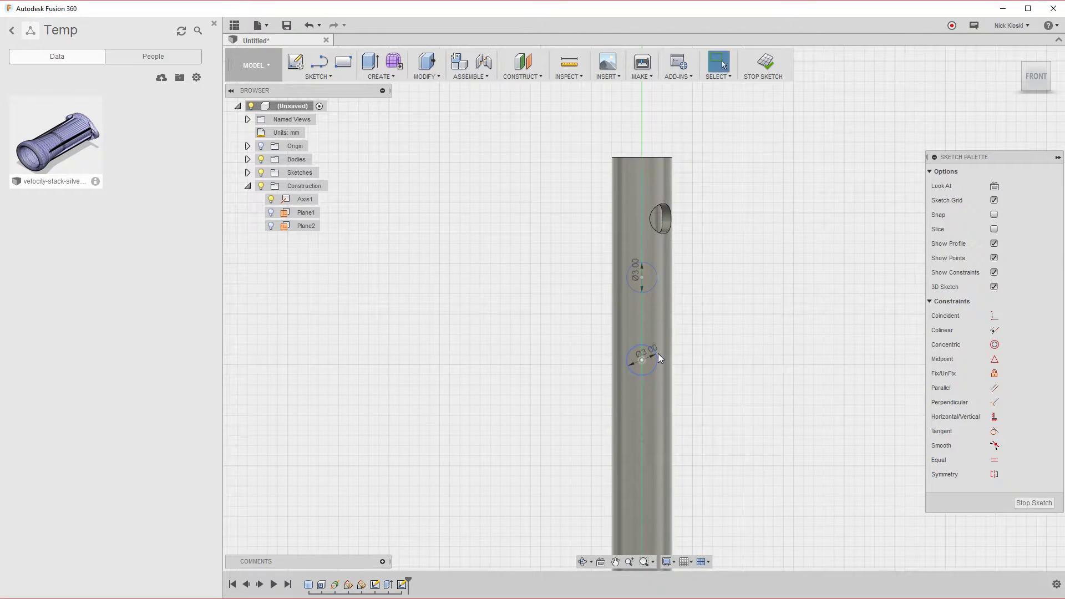
Finish the sketch and extrude its upper circle as a cut outward through the front wall of the tube
left_click(764, 78)
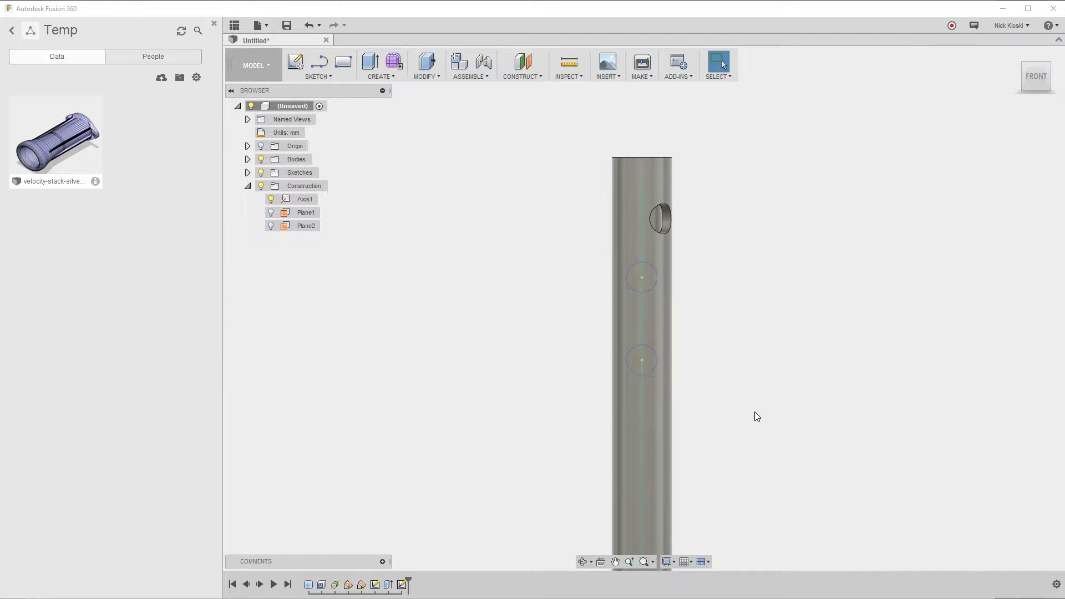
middle_click_drag(671, 380, 645, 288, "shift")
left_click(643, 284)
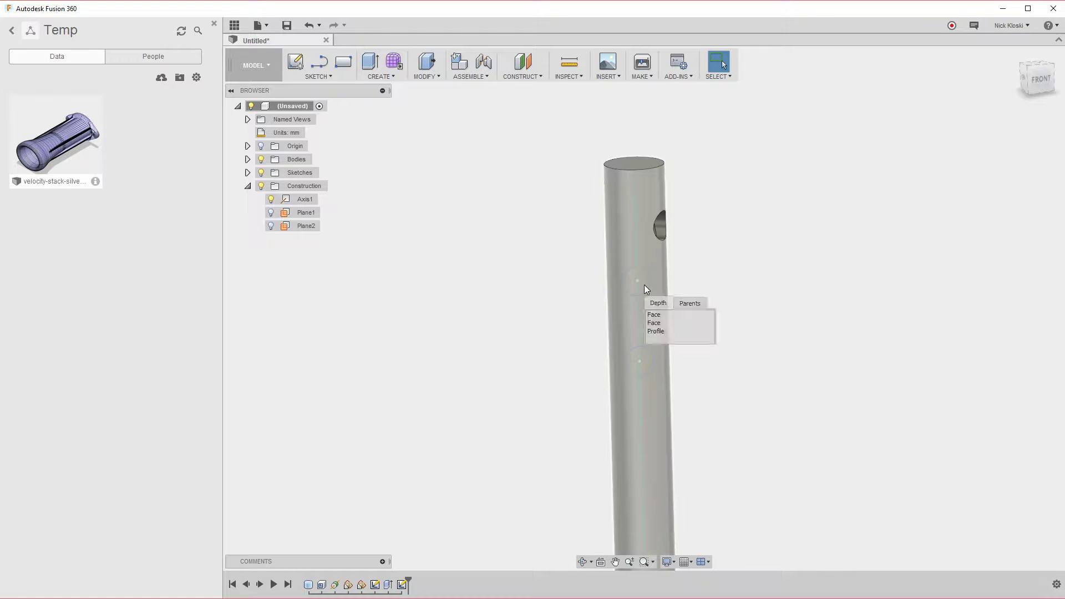
left_click(656, 331)
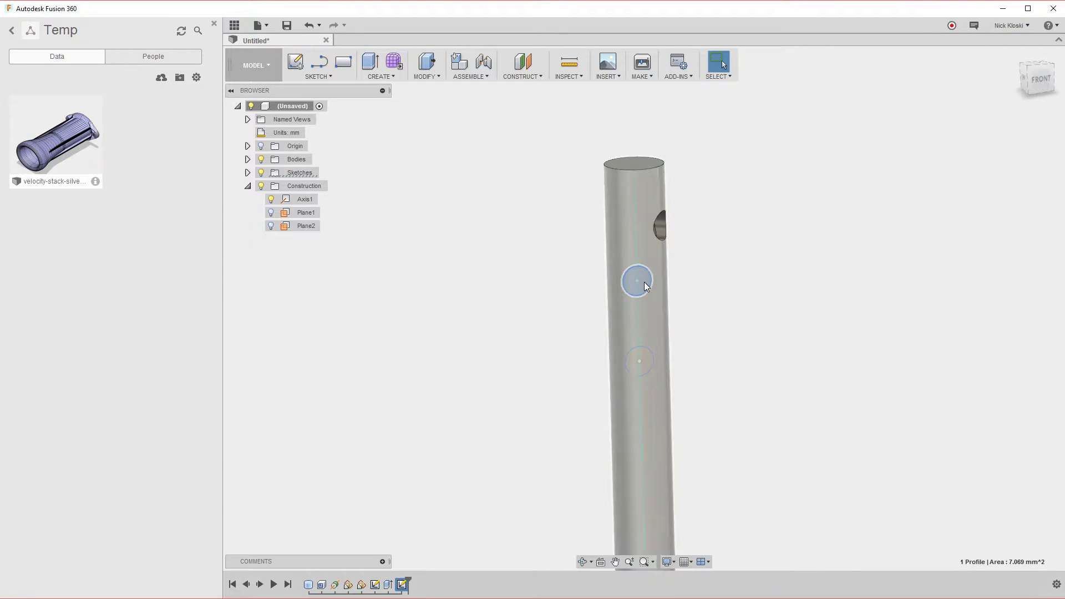
right_click(643, 282)
left_click(638, 331)
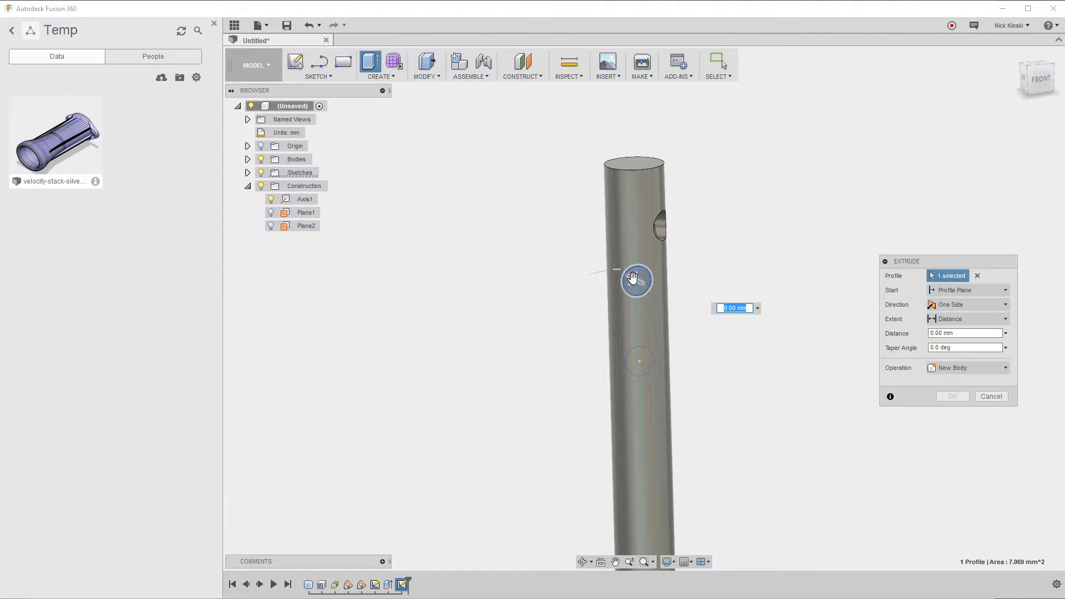
left_click_drag(638, 281, 735, 332)
left_click(952, 411)
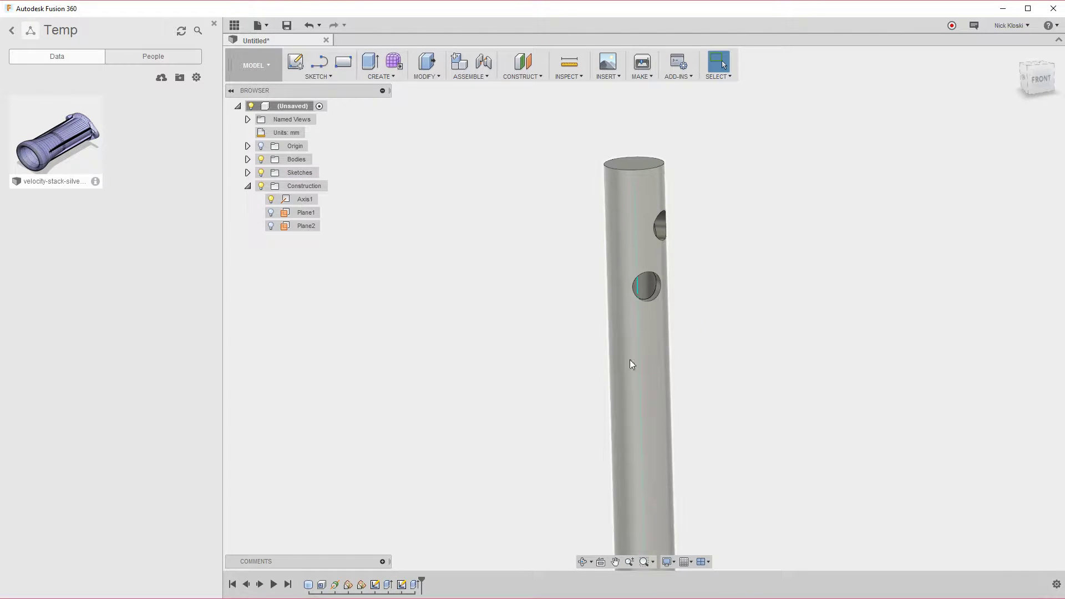
Show the latest sketch again and extrude its lower circle as a cut through the tube wall on the opposite side
left_click(248, 173)
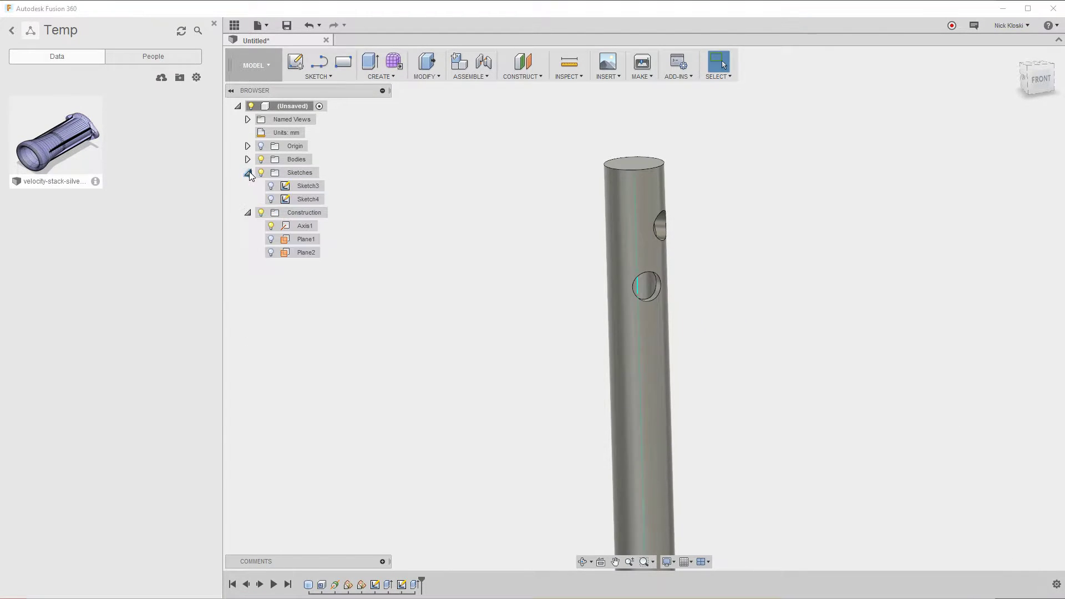
left_click(271, 199)
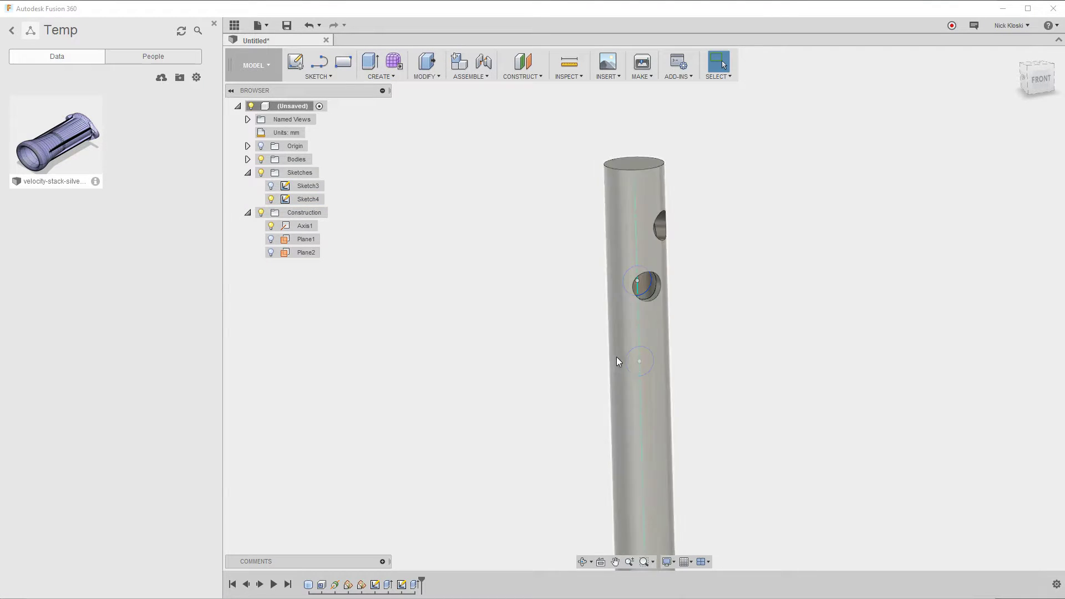
left_click(635, 370)
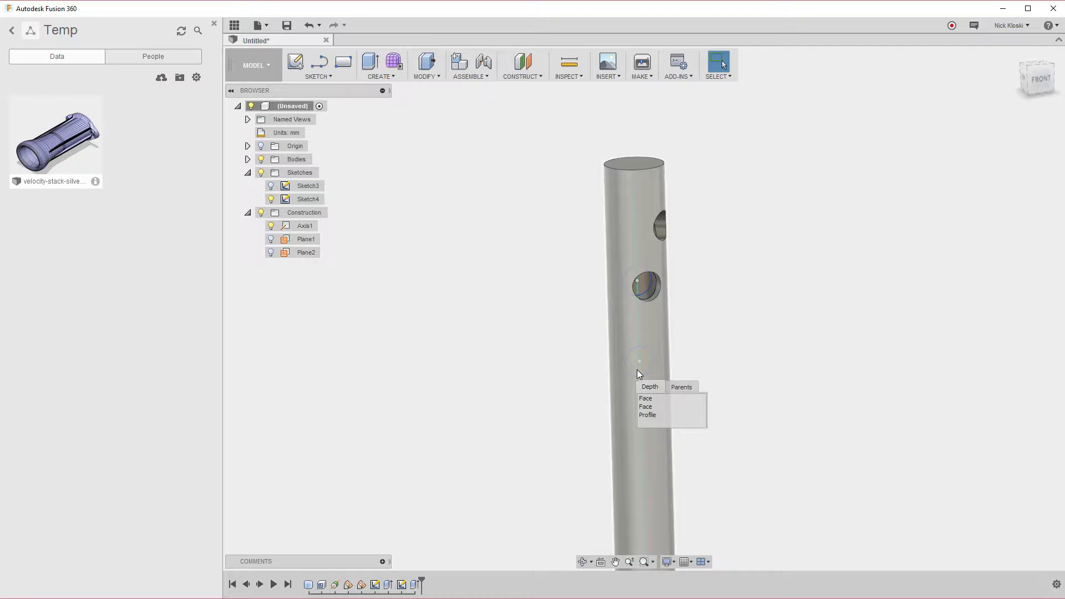
left_click(647, 414)
right_click(634, 368)
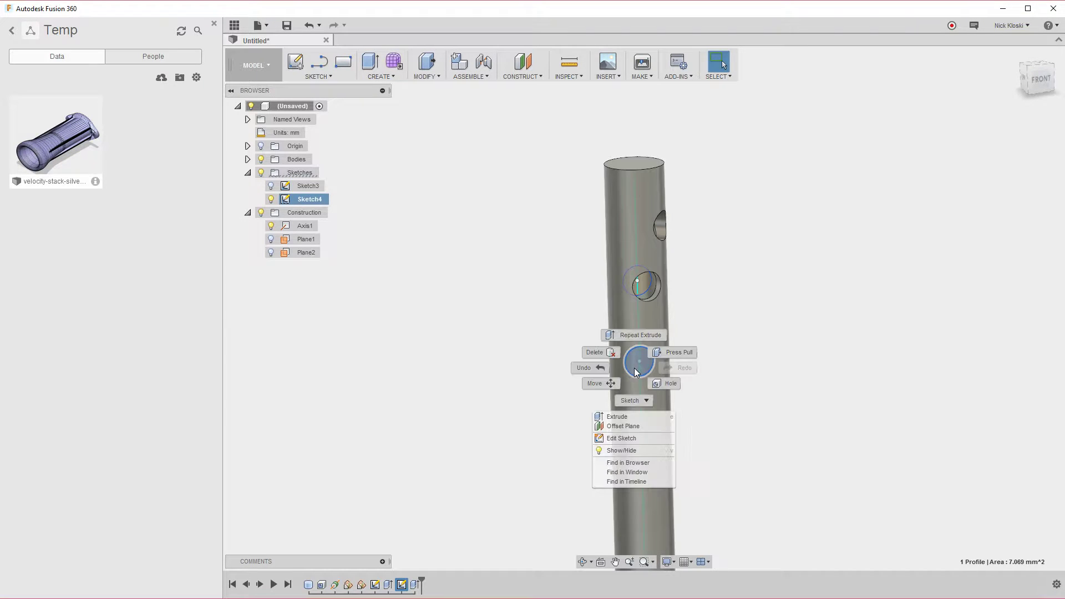
left_click(634, 416)
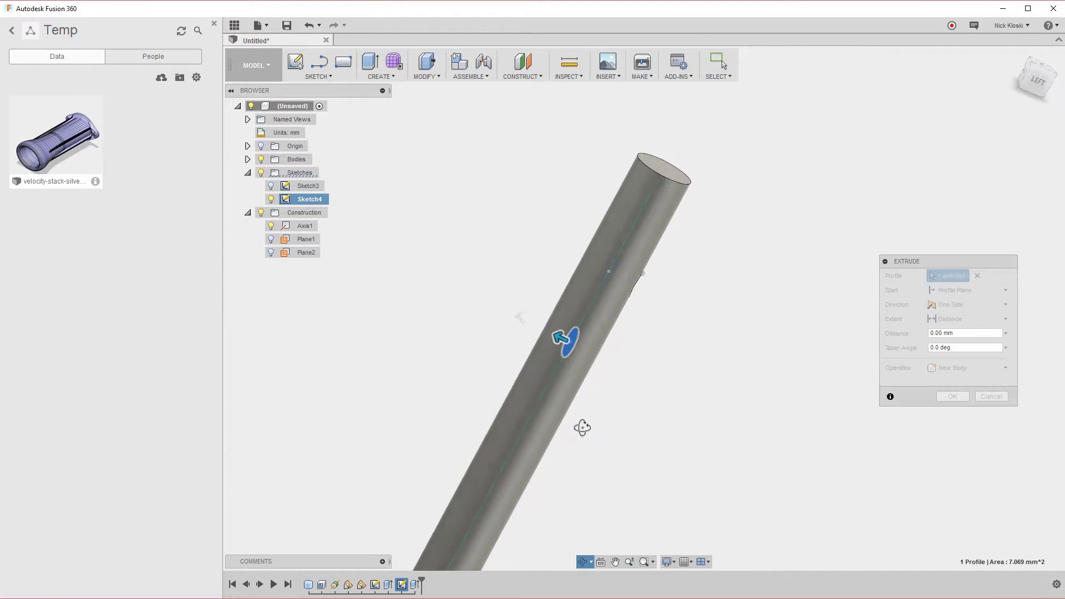
left_click_drag(563, 349, 447, 286)
left_click(952, 410)
middle_click_drag(740, 418, 497, 430, "shift")
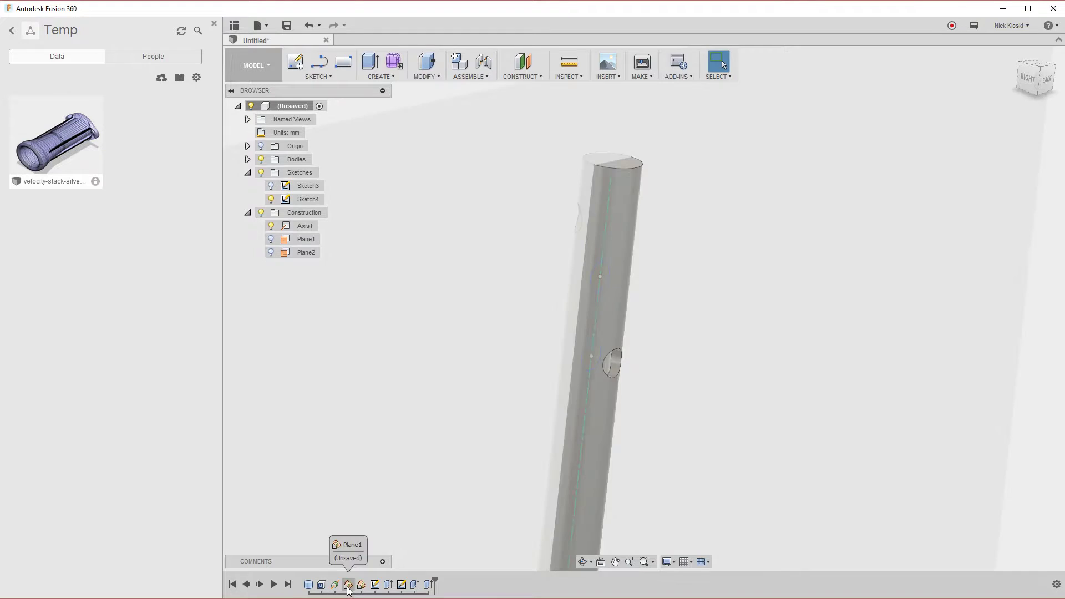
Edit the second angled construction plane in the timeline to an angle of 67 degrees
double_click(348, 587)
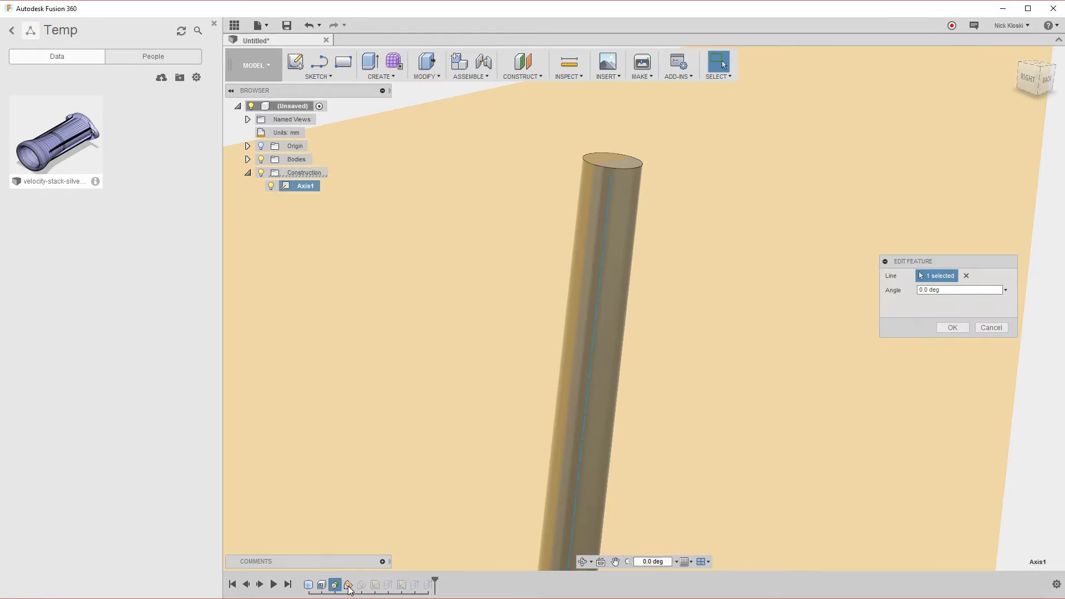
left_click(991, 327)
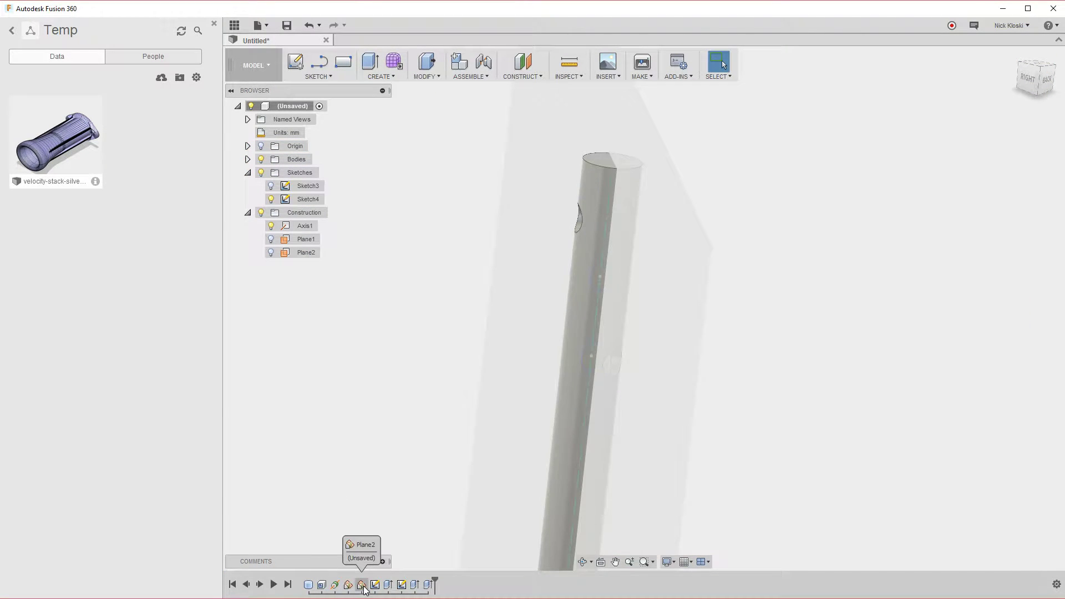
double_click(362, 585)
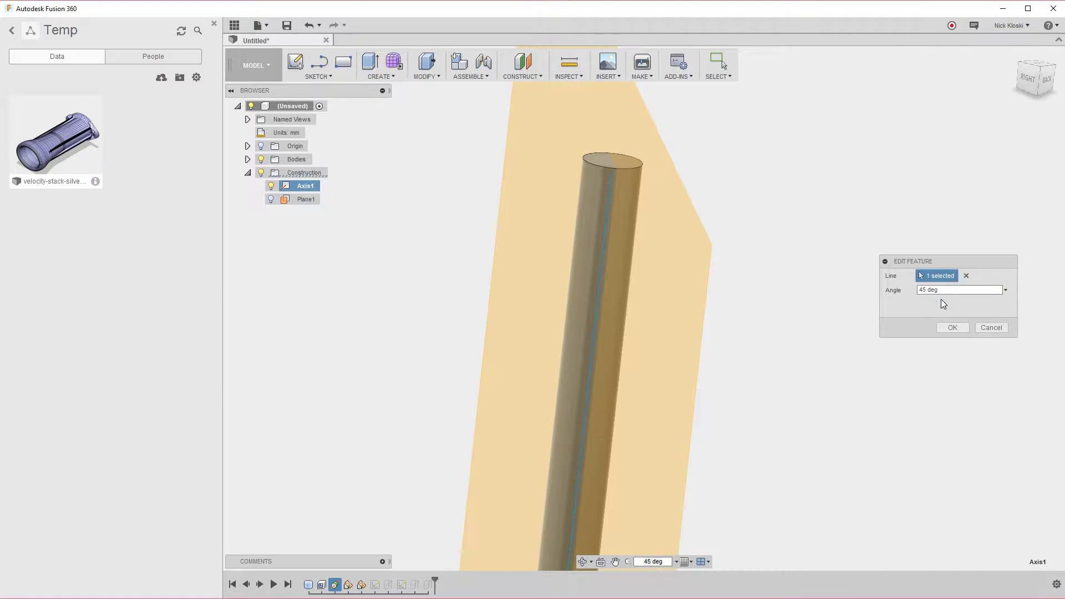
left_click_drag(951, 290, 900, 292)
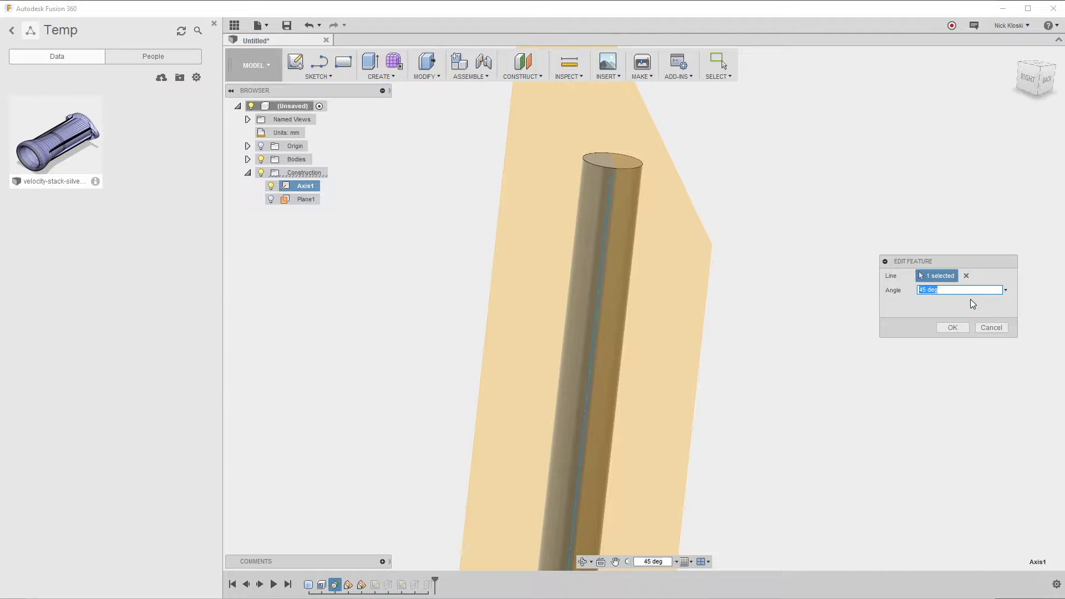
type("67")
left_click(952, 327)
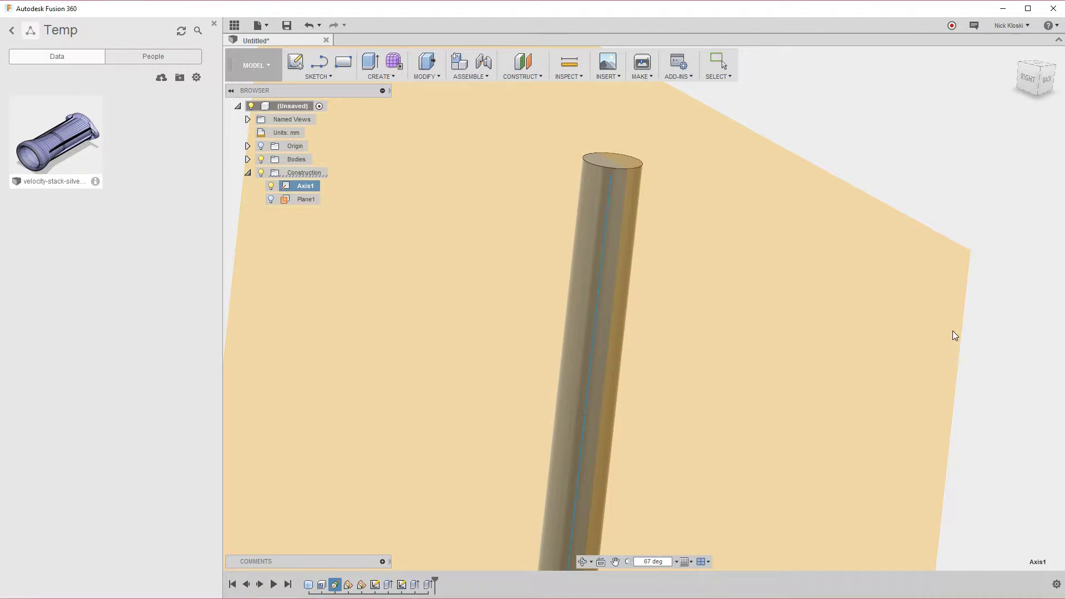
Run a Section Analysis lengthwise through the tube, offset -0.772 mm, and examine the wall holes and hollow interior
middle_click_drag(833, 392, 758, 463, "shift")
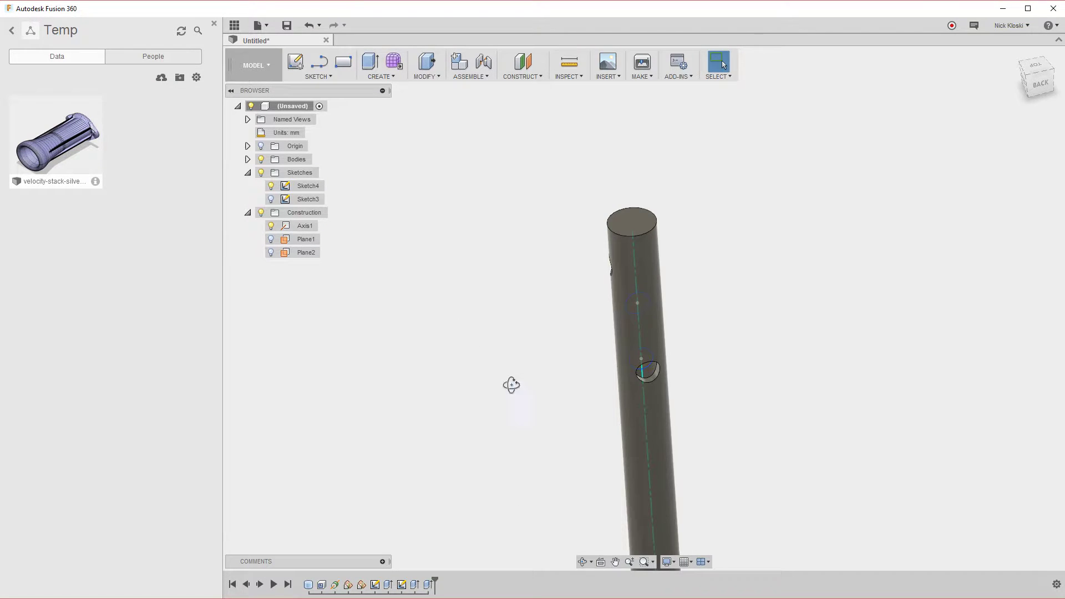
middle_click_drag(511, 384, 663, 378, "shift")
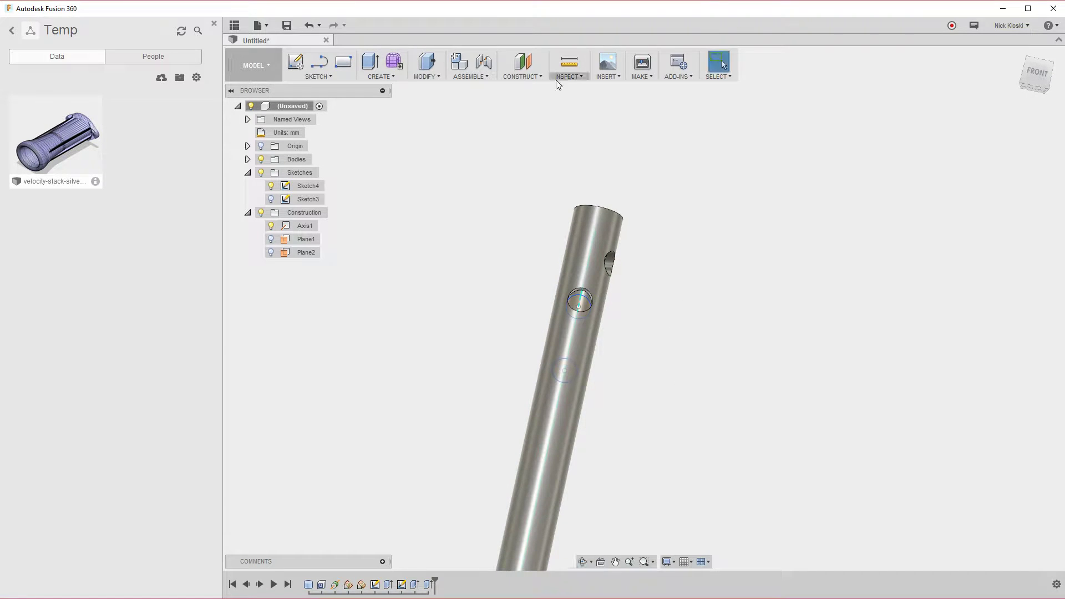
left_click(571, 78)
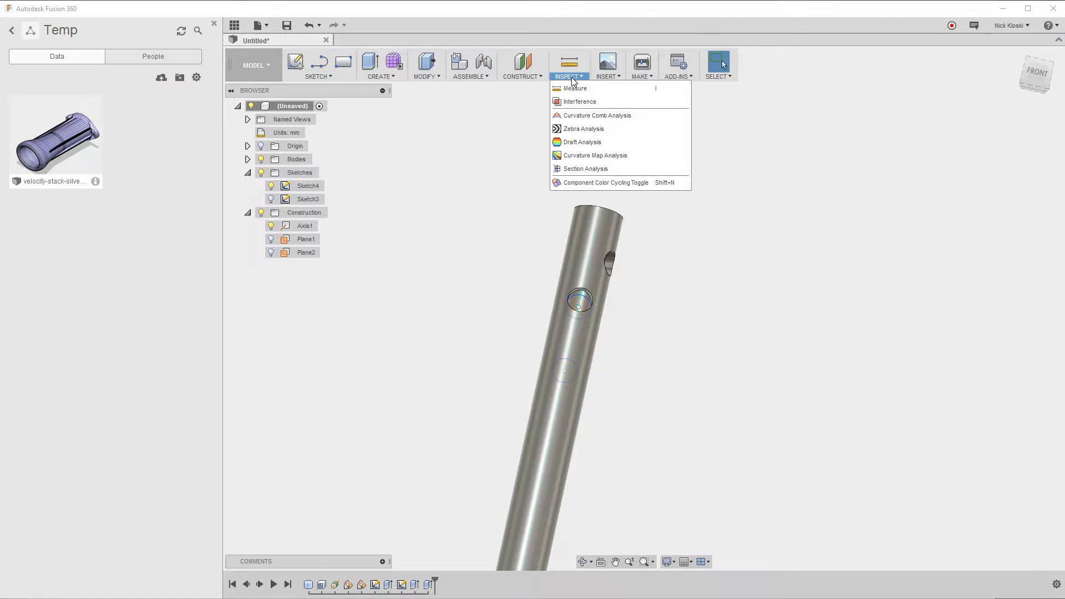
left_click(584, 168)
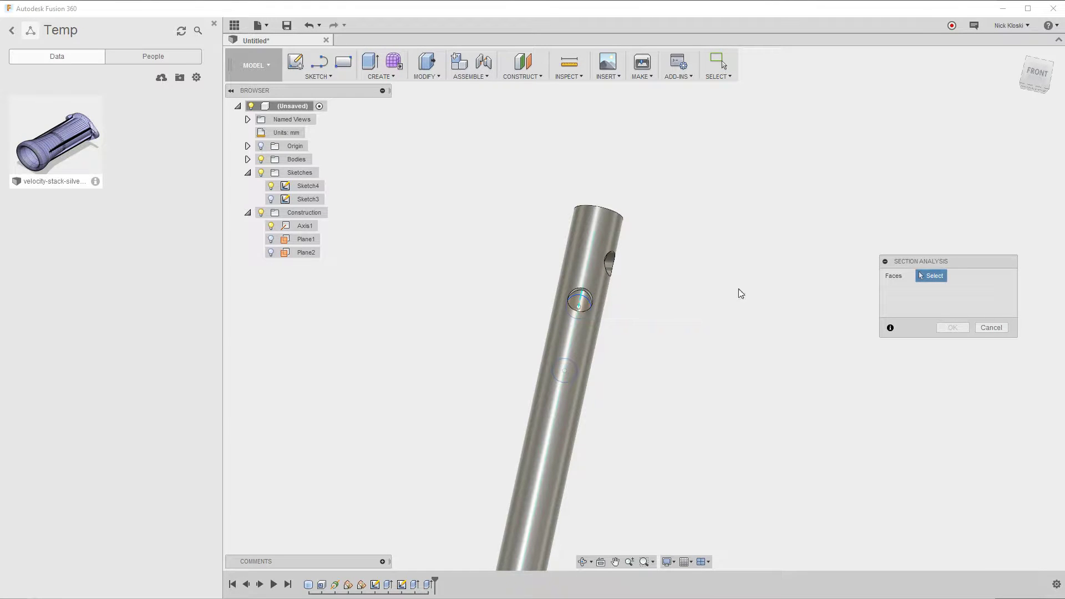
middle_click_drag(376, 300, 438, 339, "shift")
left_click(535, 412)
middle_click_drag(598, 332, 638, 355, "shift")
scroll(539, 361, "up", 4)
left_click_drag(568, 376, 571, 374)
scroll(470, 164, "up", 5)
scroll(476, 225, "up", 5)
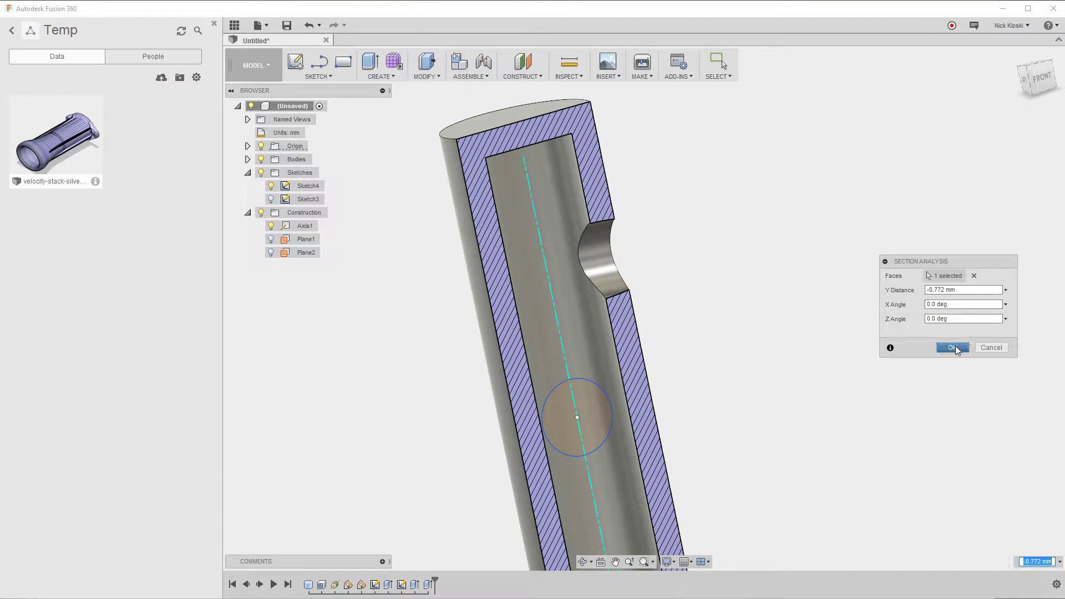
left_click(958, 351)
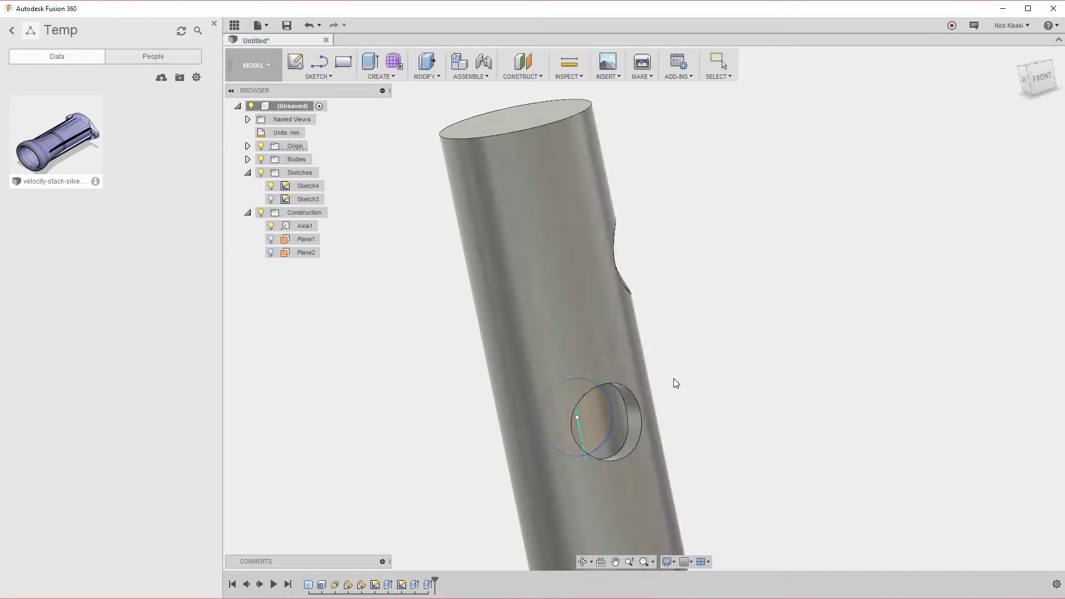
scroll(798, 349, "down", 5)
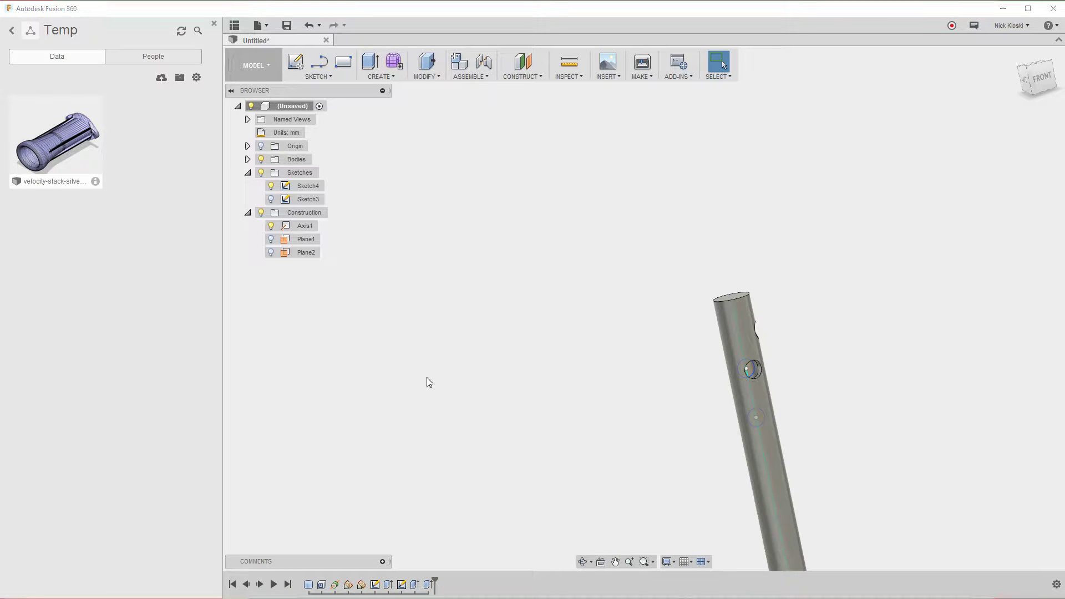
Switch to the webinar page in the browser and enlarge the webcam feed in place of the shared screen
key("alt+Tab")
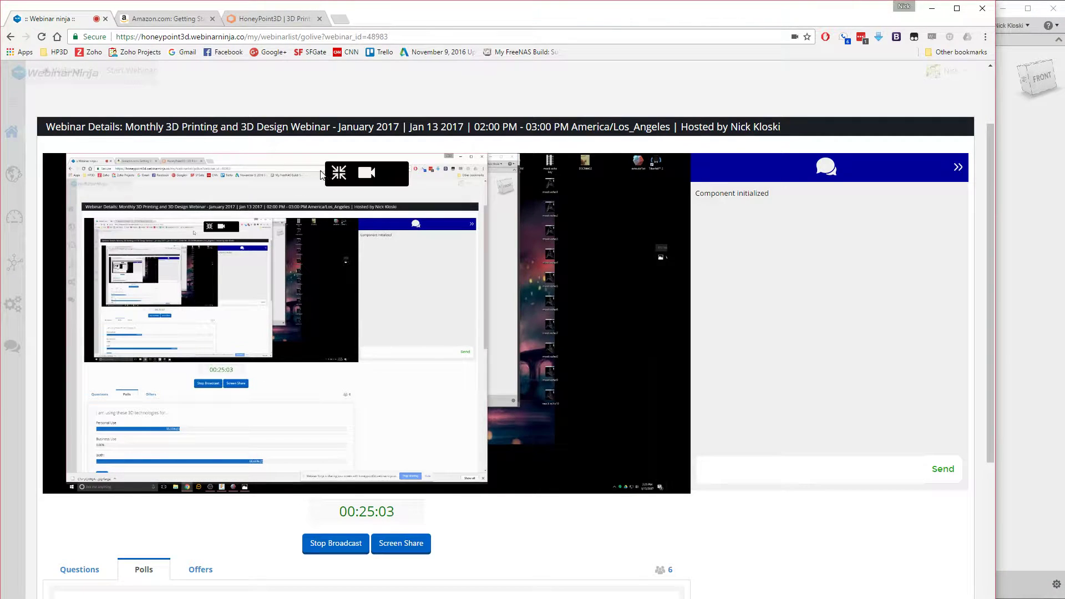
left_click(342, 174)
left_click(172, 173)
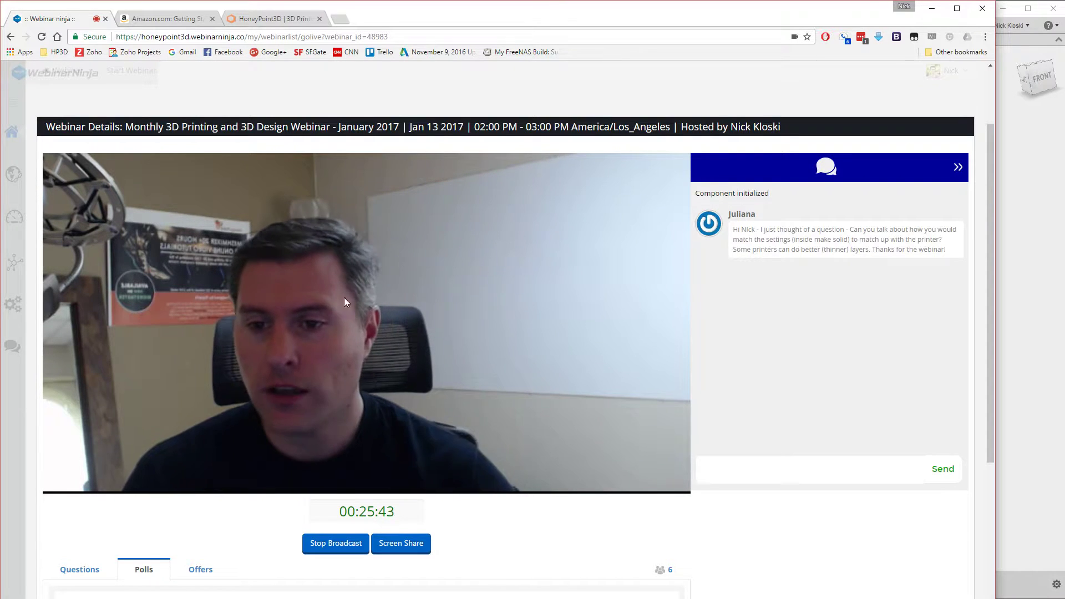
Shrink the webcam feed and enlarge the shared screen feed in the webinar broadcast
mouse_move(280, 205)
left_click(340, 174)
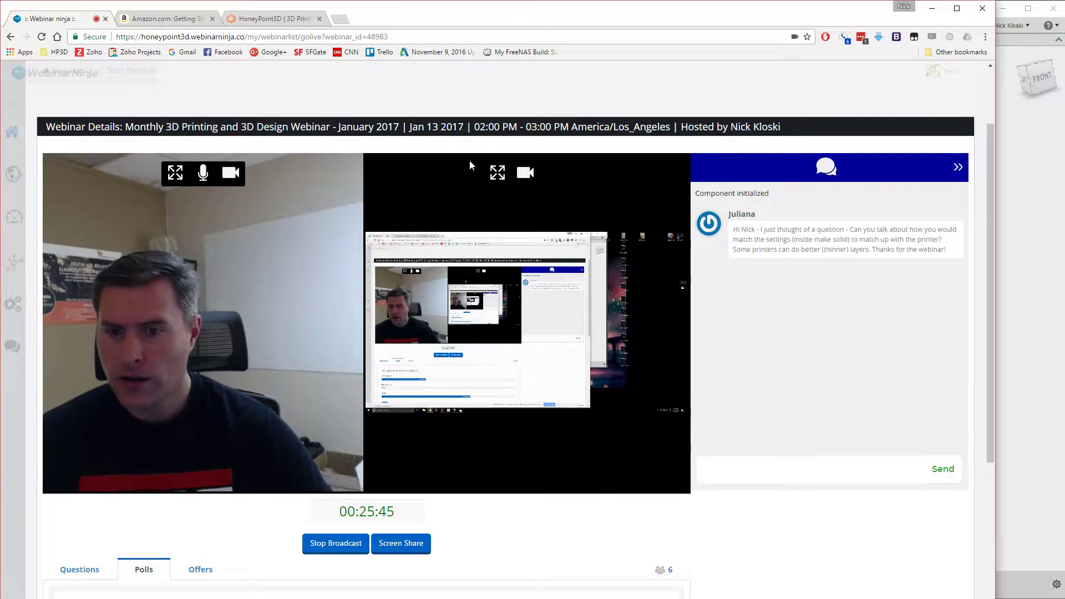
left_click(497, 173)
Switch to Meshmixer, replace the current model with the sample bunny, and auto-repair its mesh with the Inspector
key("alt+Tab")
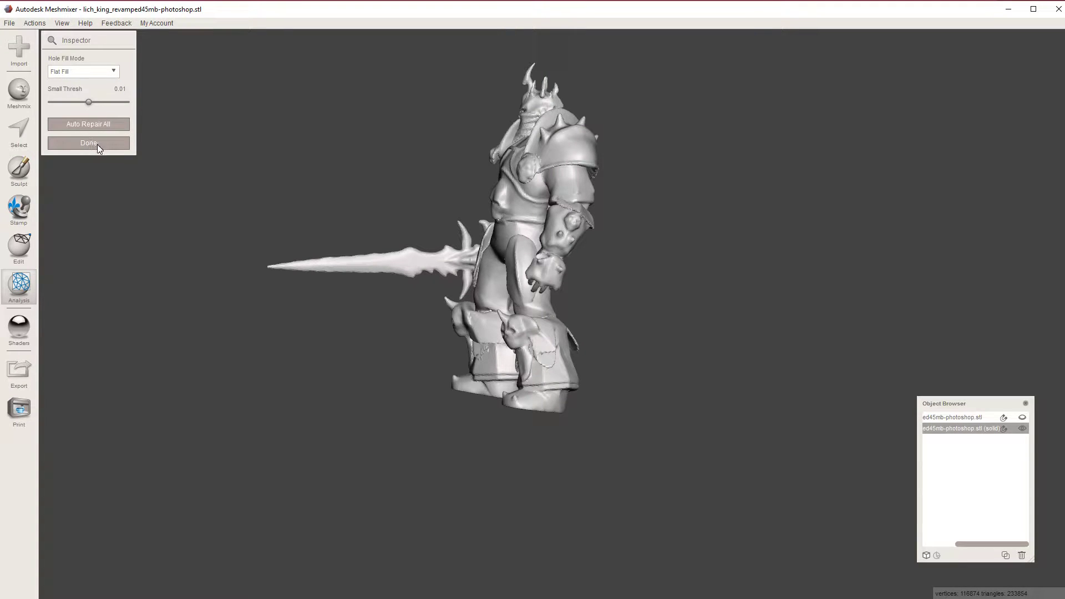
left_click(9, 23)
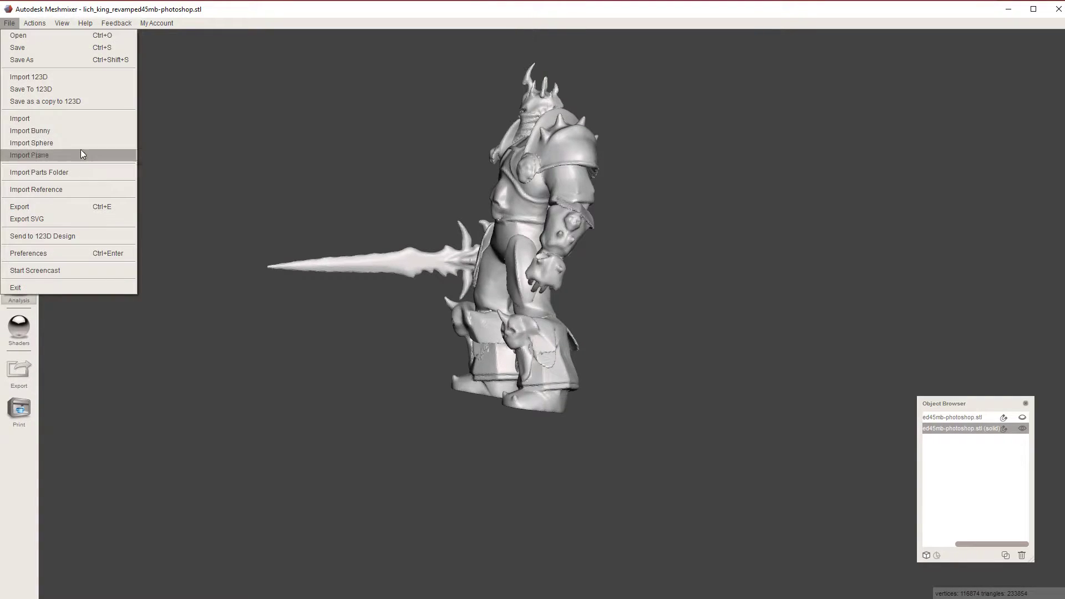
left_click(79, 132)
left_click(613, 326)
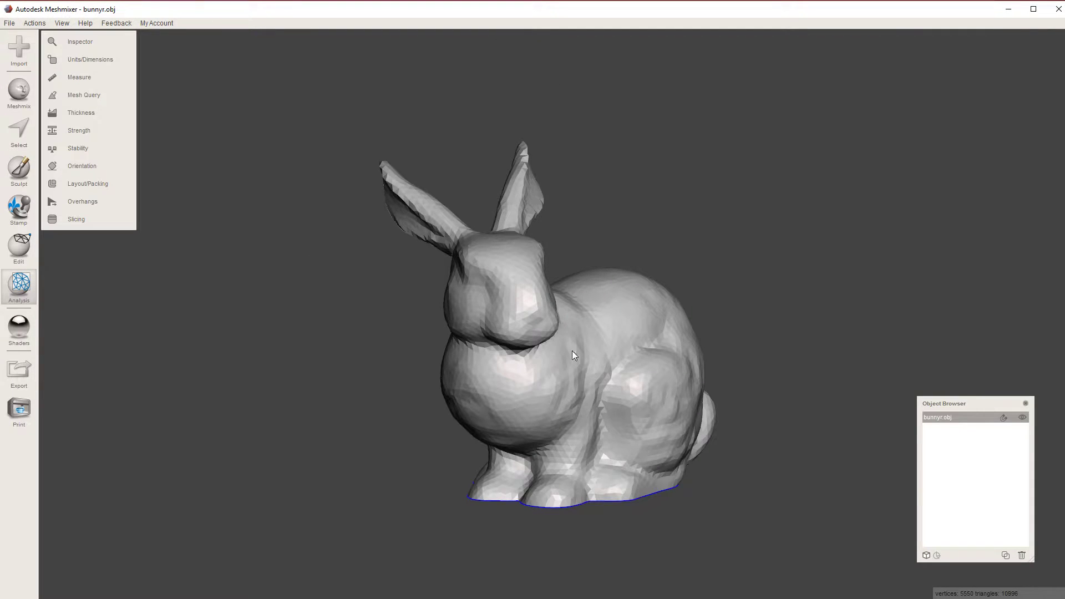
left_click(80, 41)
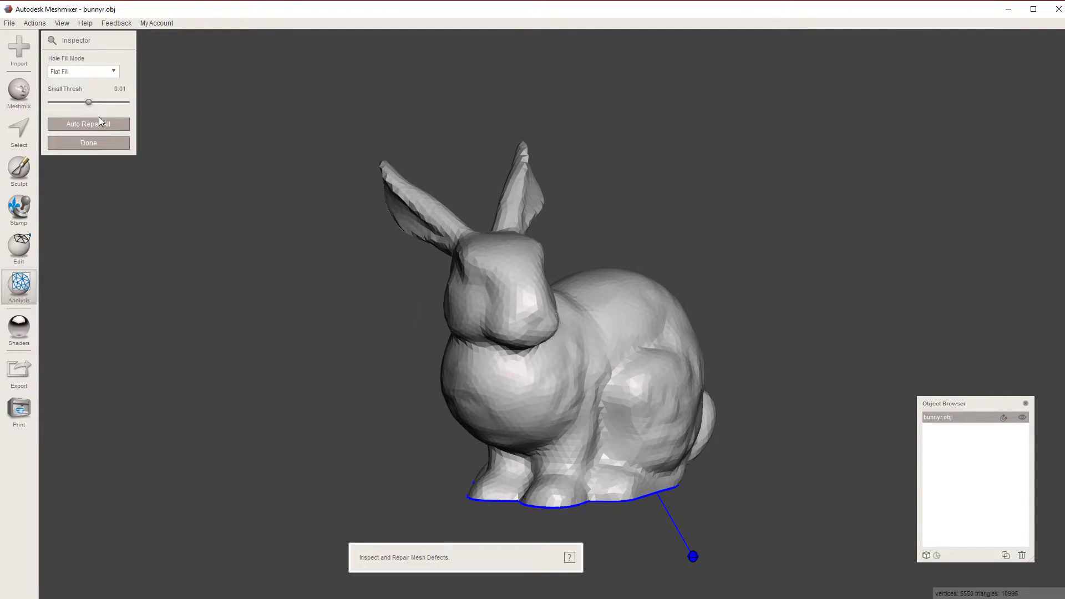
left_click(101, 143)
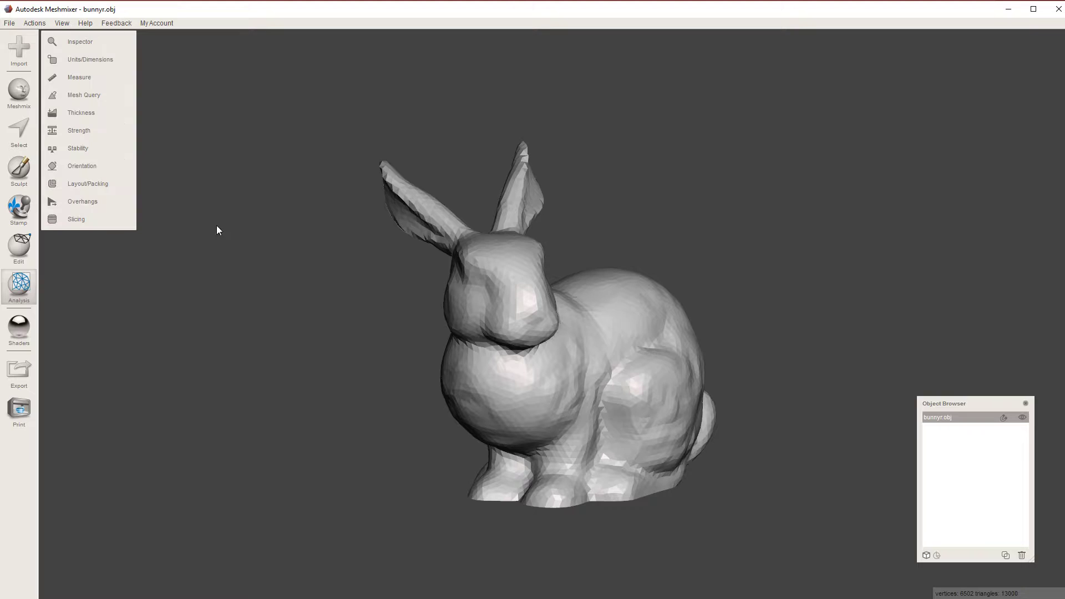
Try out Make Solid on the bunny with the Accurate solid type, varying the solid accuracy and minimum thickness
left_click(23, 256)
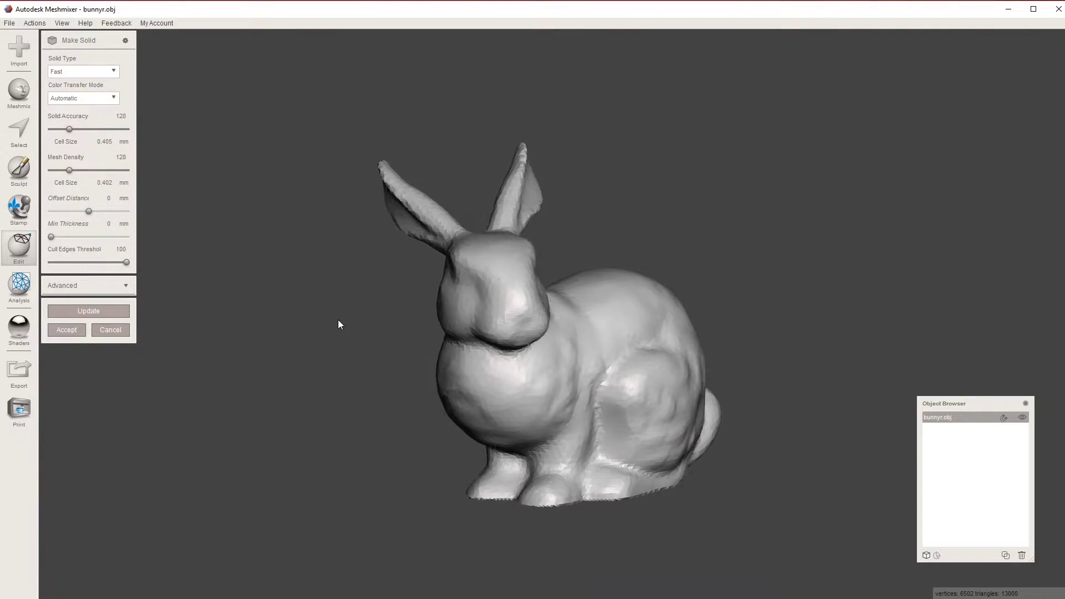
right_click_drag(339, 323, 321, 344)
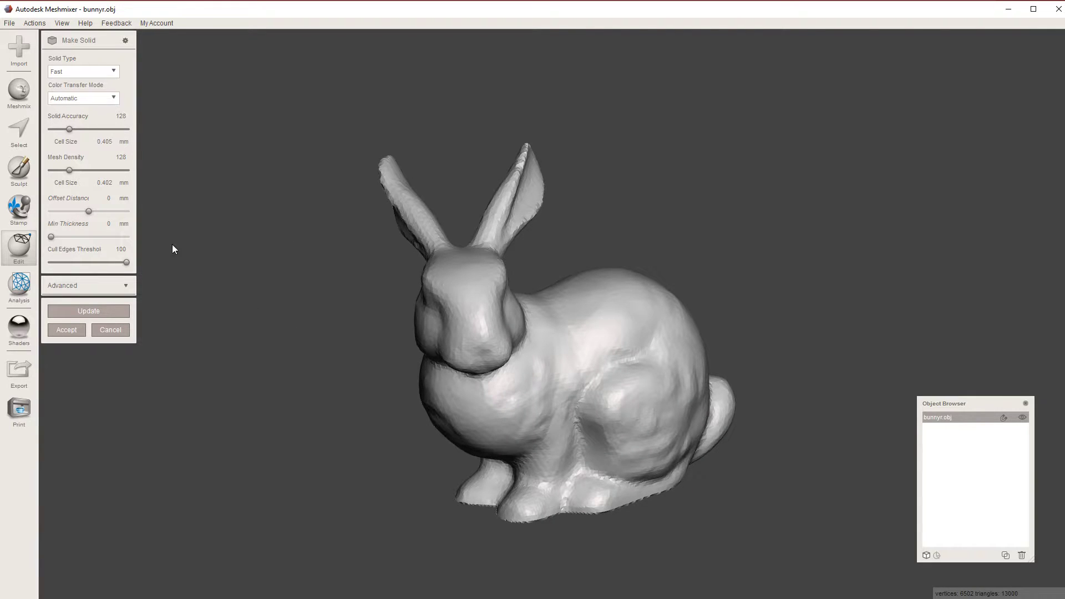
left_click(71, 72)
left_click(74, 86)
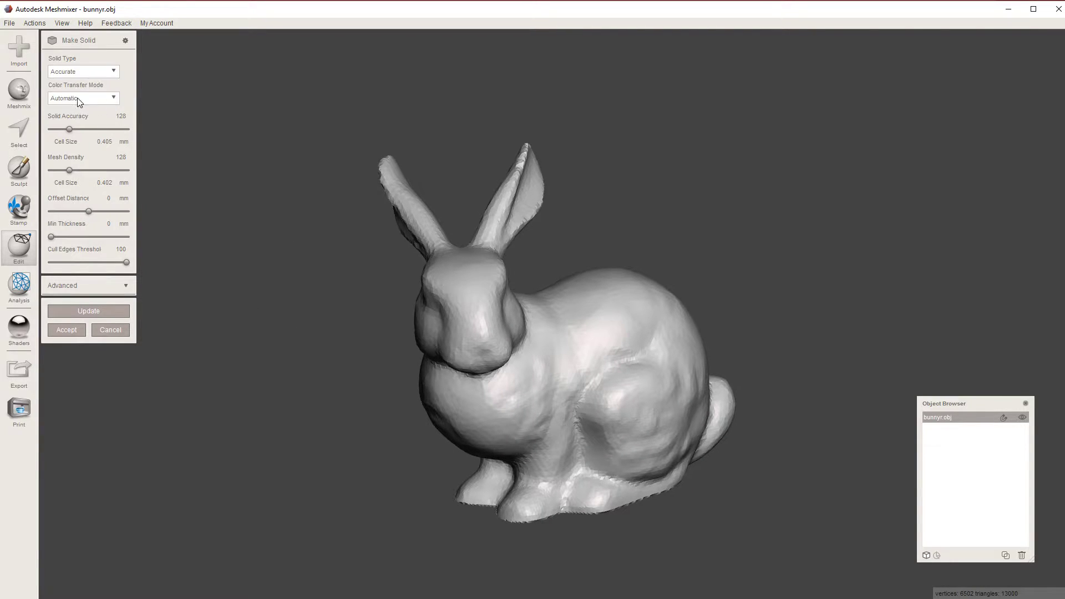
left_click(102, 142)
left_click_drag(70, 130, 82, 128)
left_click_drag(87, 129, 58, 131)
left_click_drag(50, 237, 54, 236)
left_click_drag(53, 236, 56, 237)
left_click_drag(56, 238, 58, 239)
left_click_drag(105, 224, 110, 224)
left_click(109, 330)
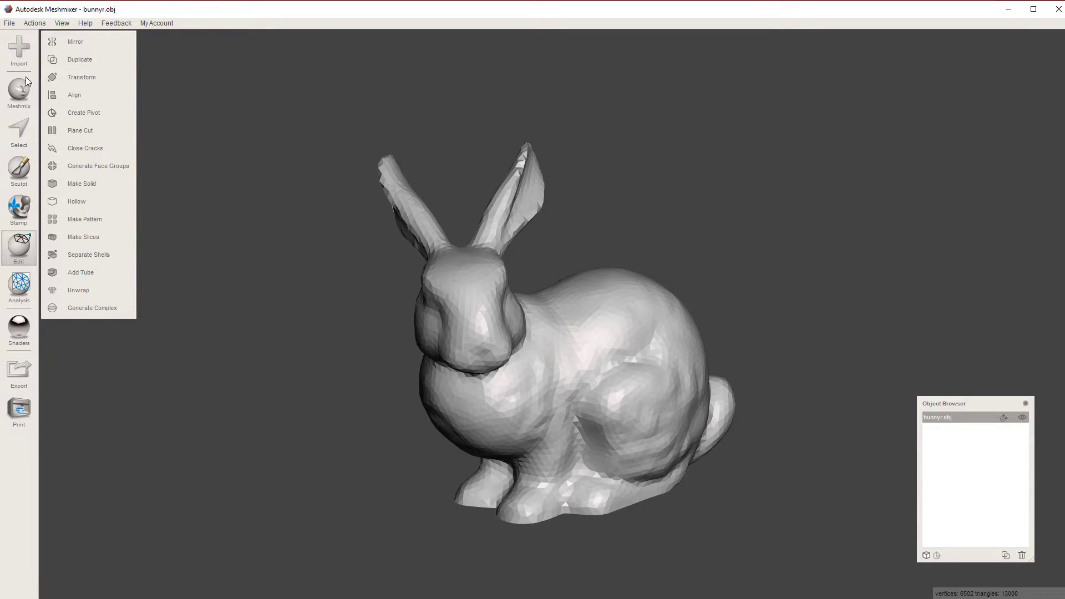
Select the whole bunny mesh and remesh it in Target Edge Length mode
key("ctrl+a")
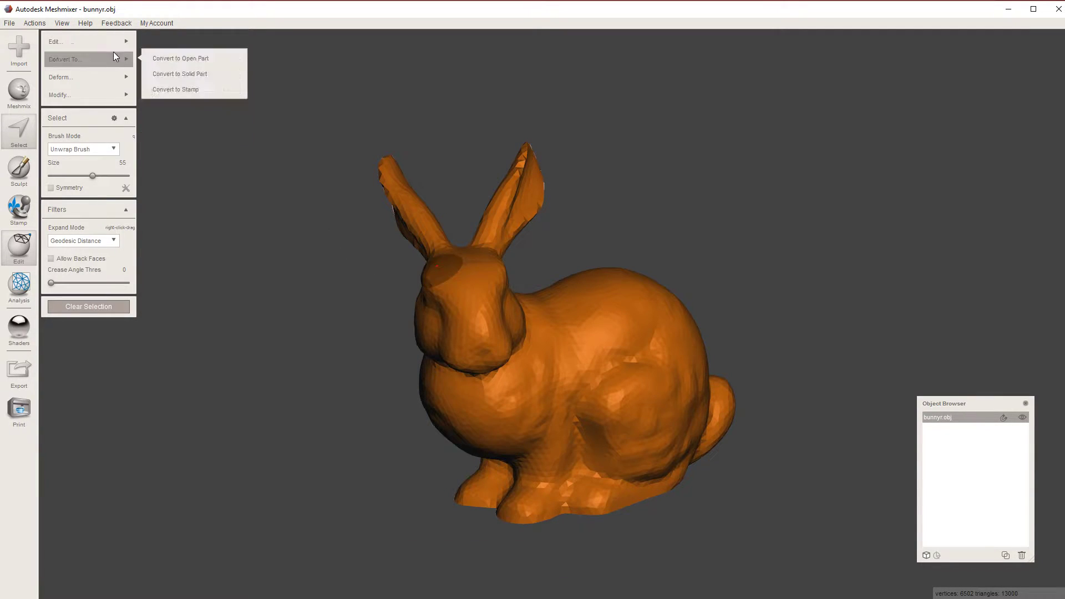
mouse_move(111, 44)
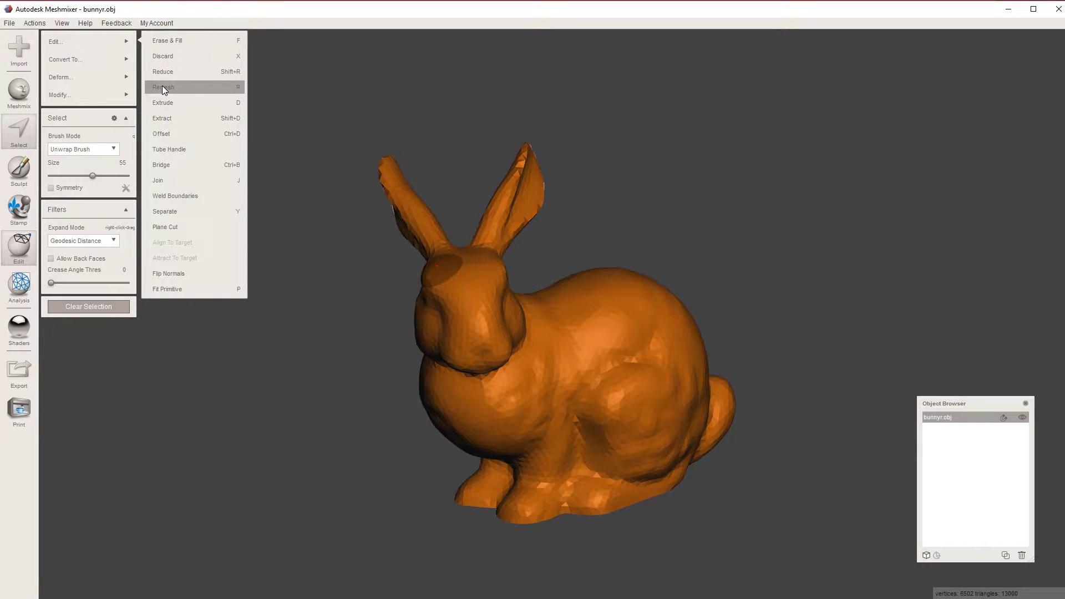
left_click(188, 88)
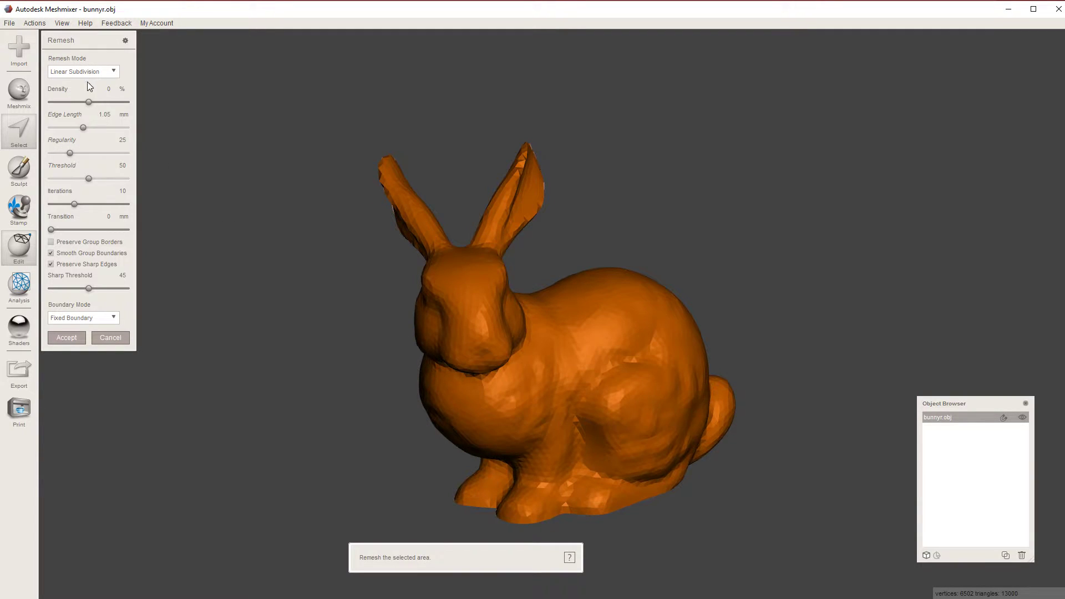
left_click(92, 72)
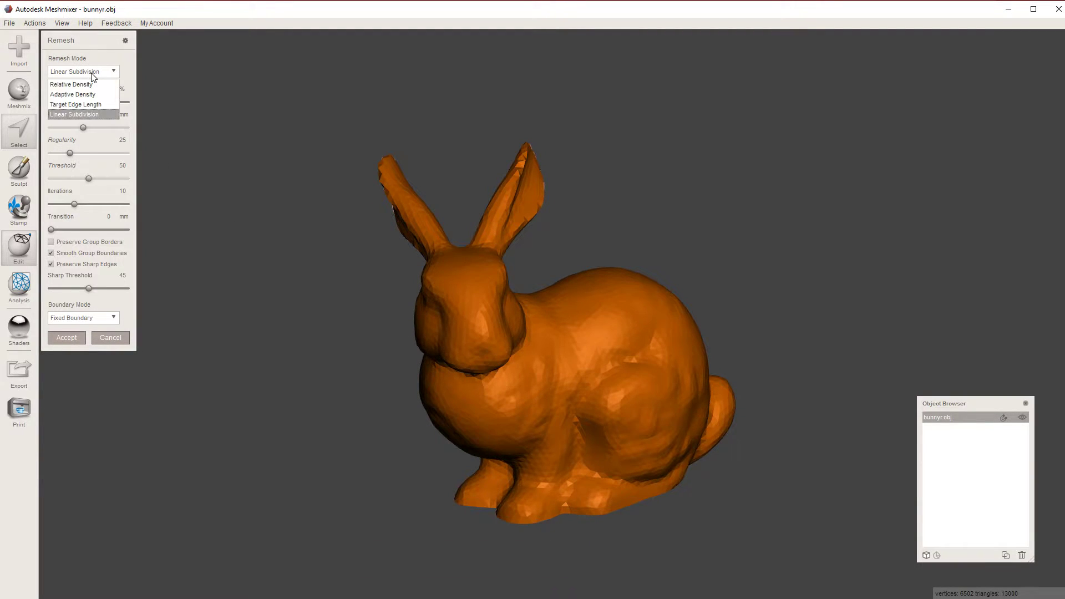
left_click(82, 106)
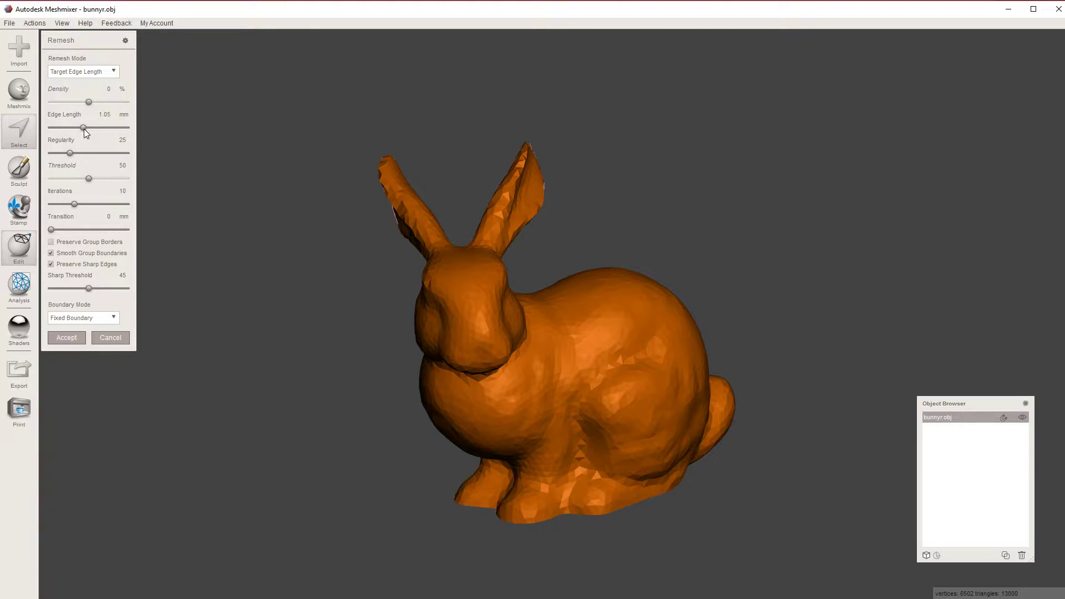
Enter a new target edge length for the bunny's remesh and accept the operation
right_click_drag(358, 334, 205, 211)
left_click_drag(83, 127, 84, 128)
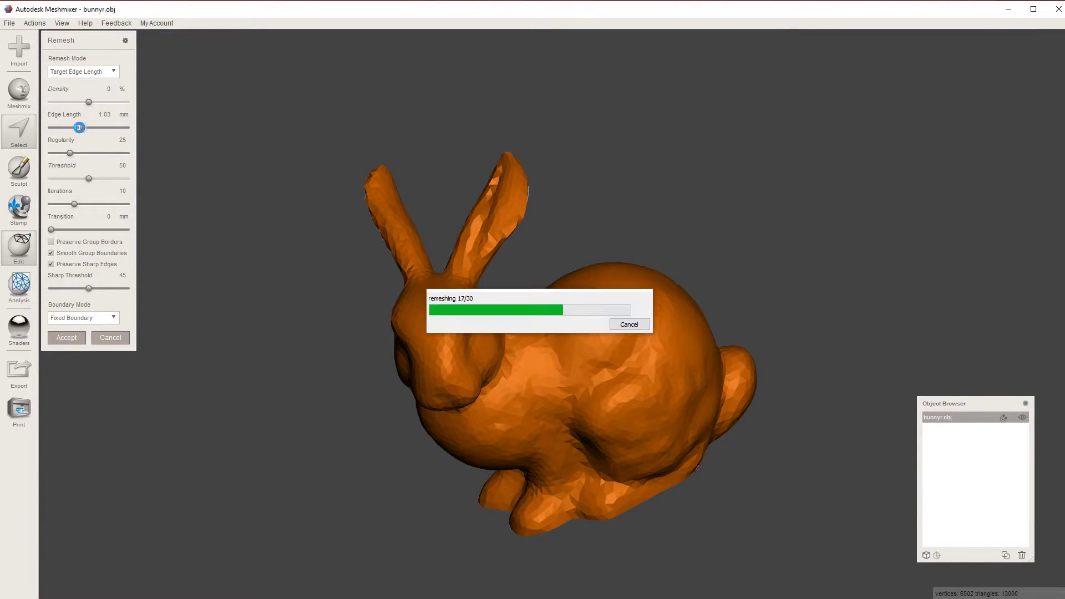
left_click(105, 115)
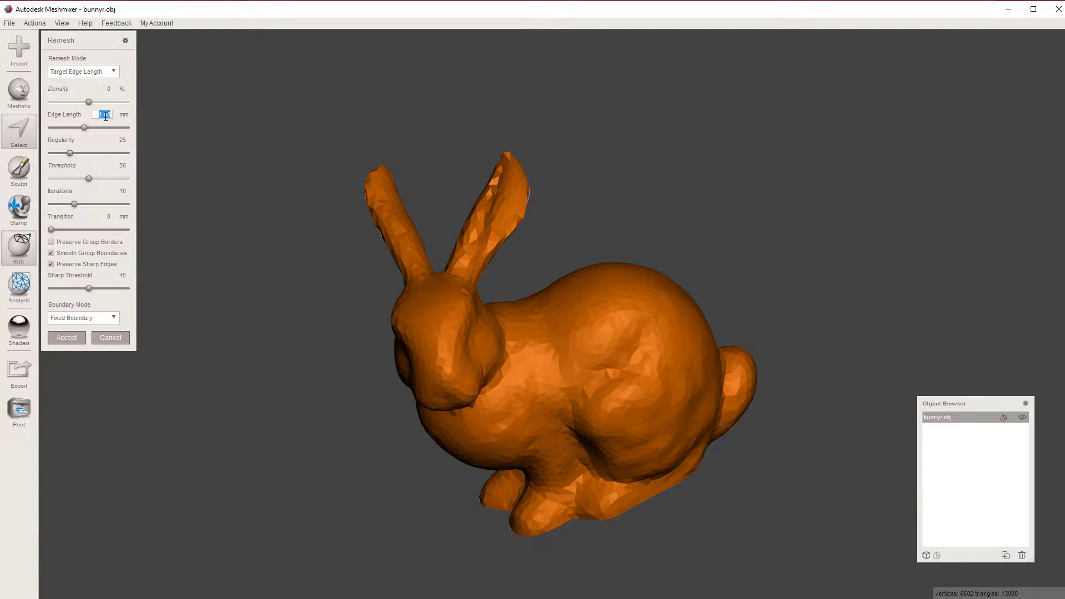
key("BackSpace")
left_click(63, 337)
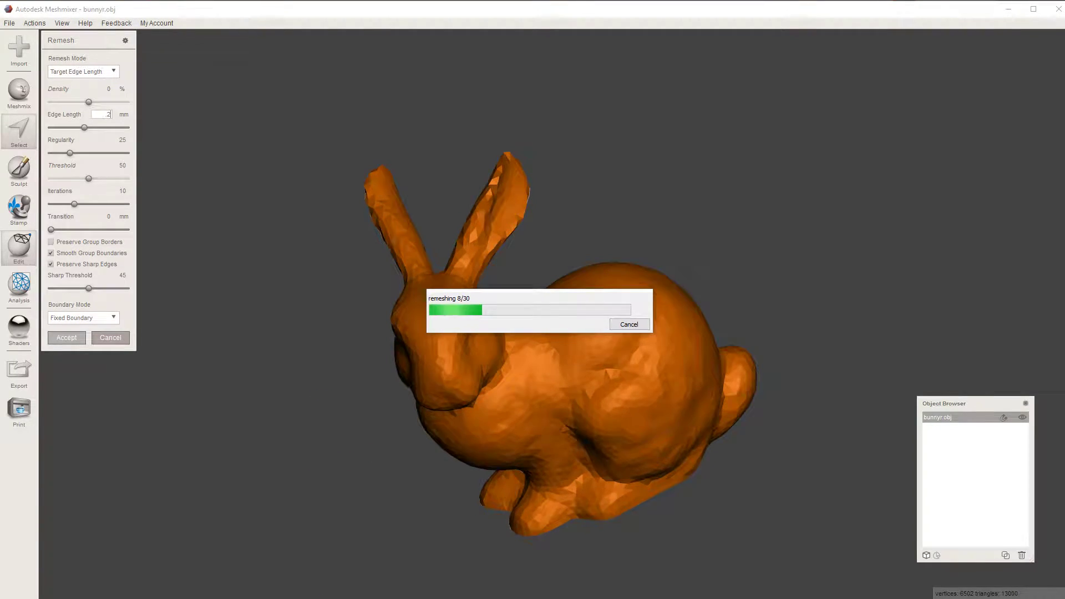
Switch back to the webinar page in the browser and enlarge the webcam feed
key("alt+Tab")
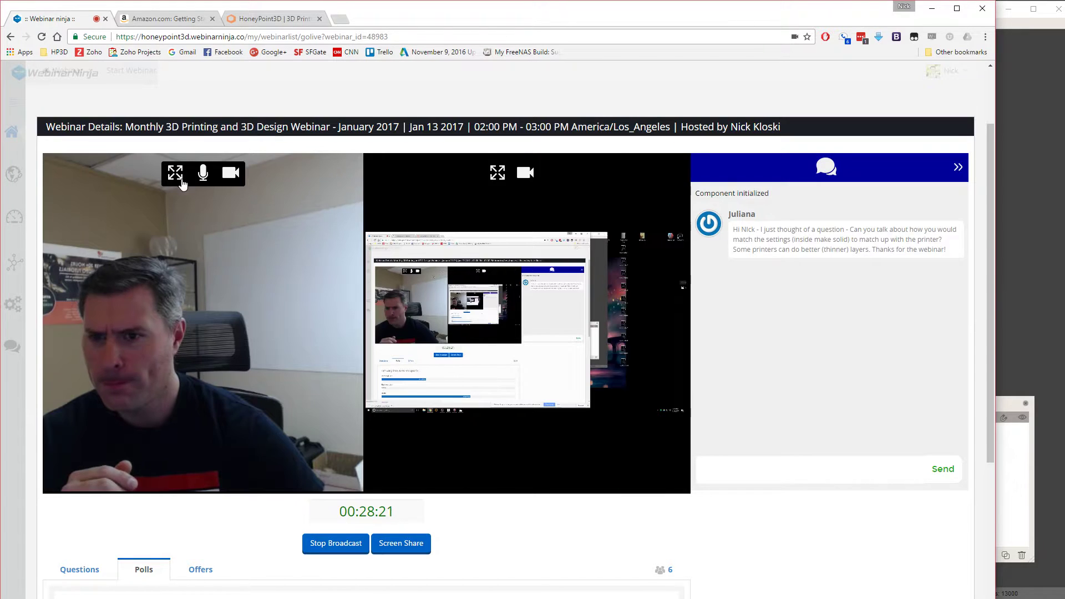
left_click(176, 173)
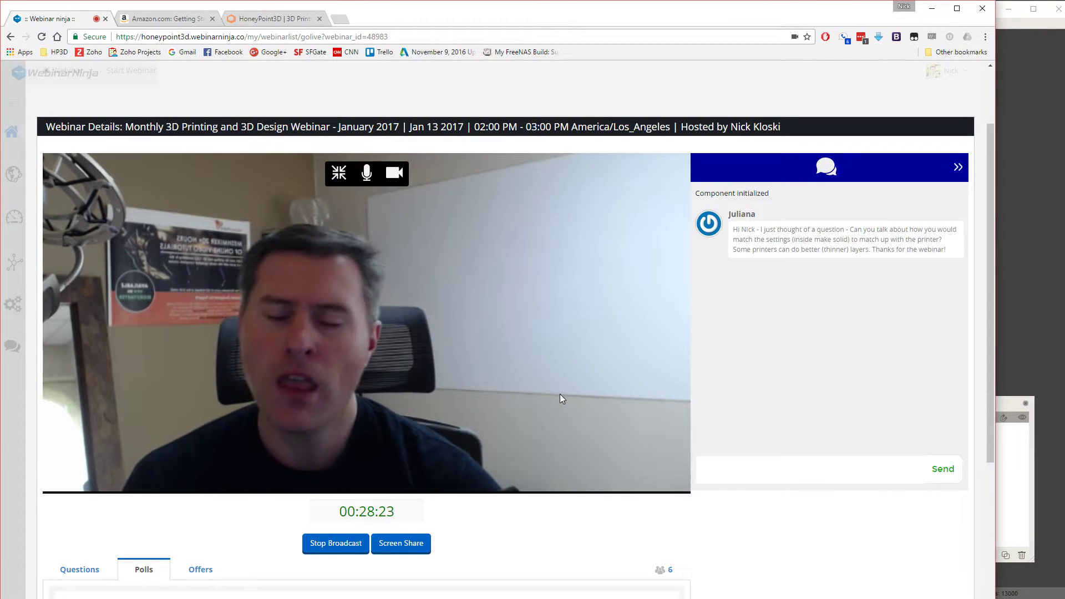
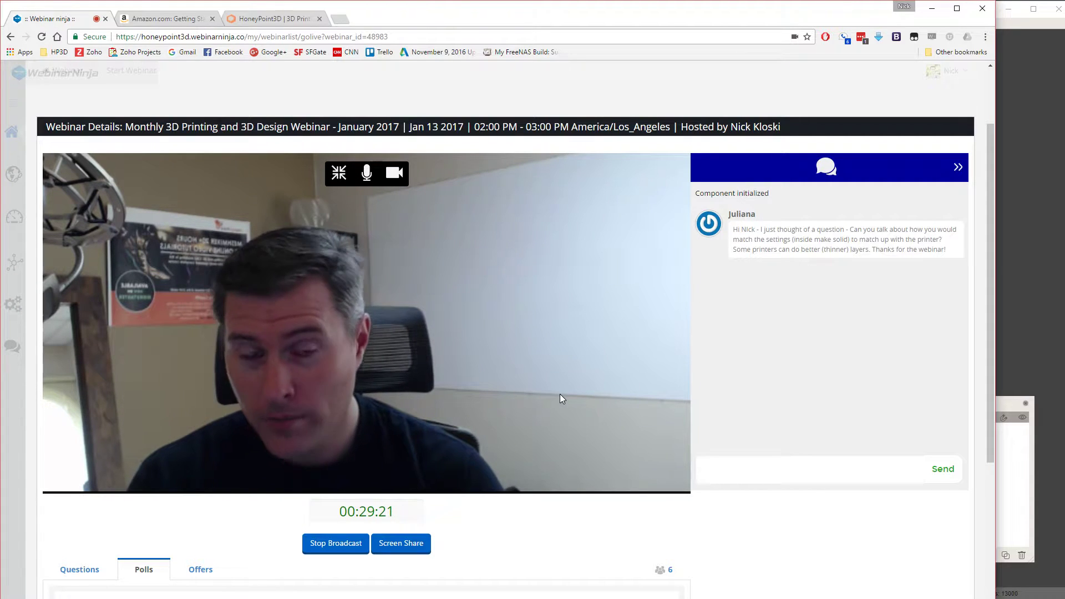
Search the installed apps for "photo" and enlarge the shared-screen feed on the webinar page
key("super")
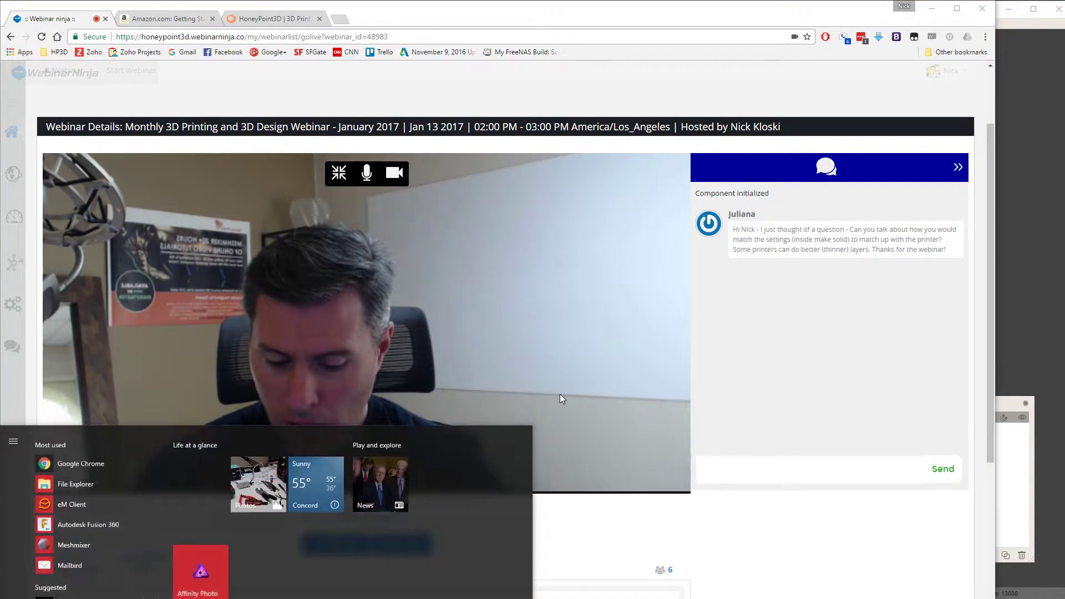
type("photo")
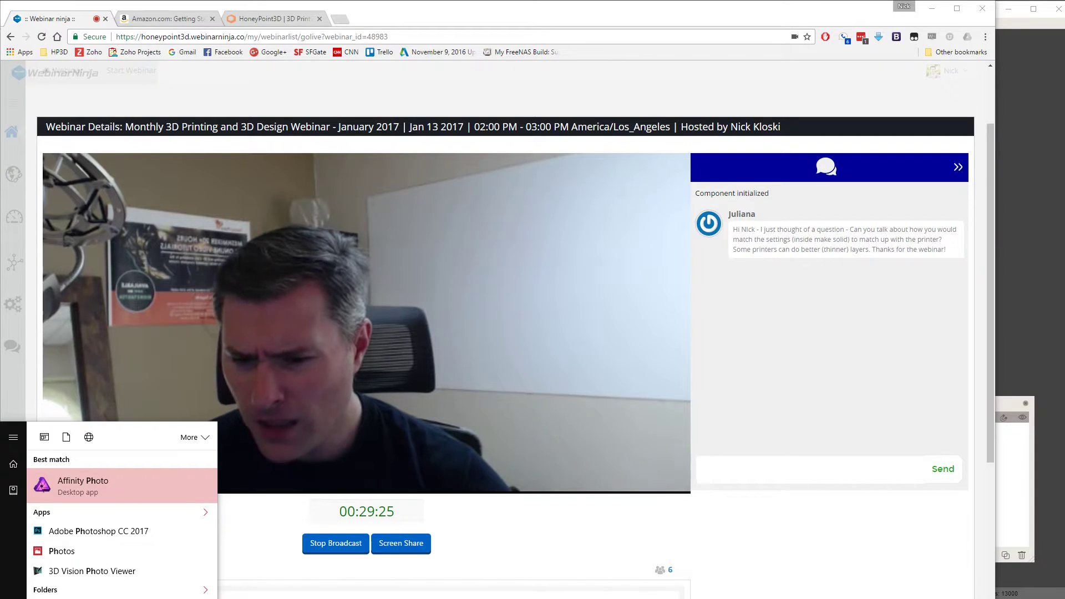
key("Return")
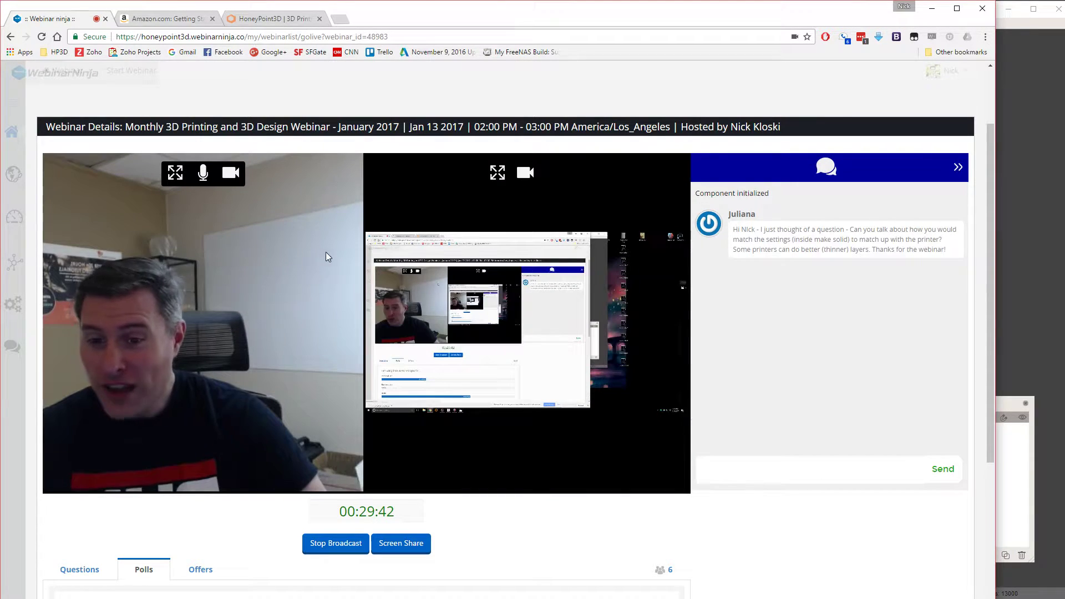
left_click(497, 173)
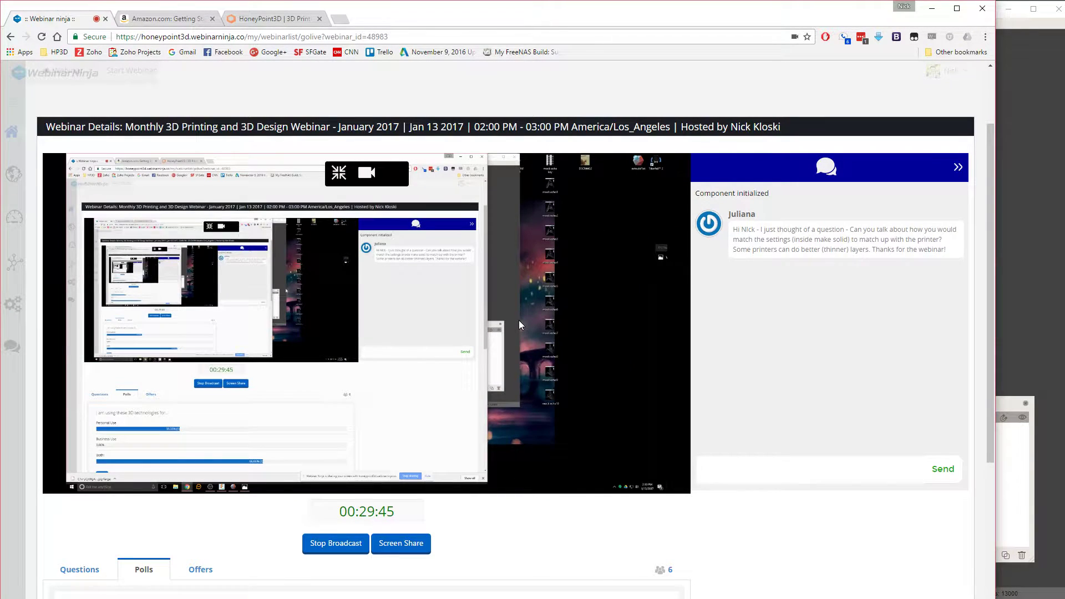
Launch Adobe Photoshop CC 2017 and maximize its window on the shared screen
key("super")
type("photosho")
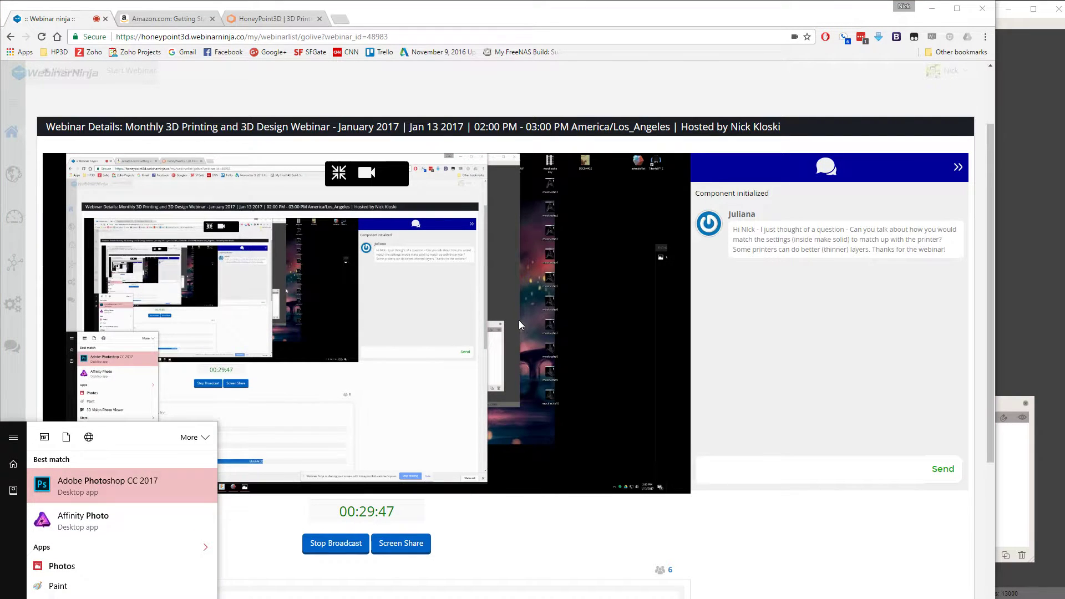
key("Return")
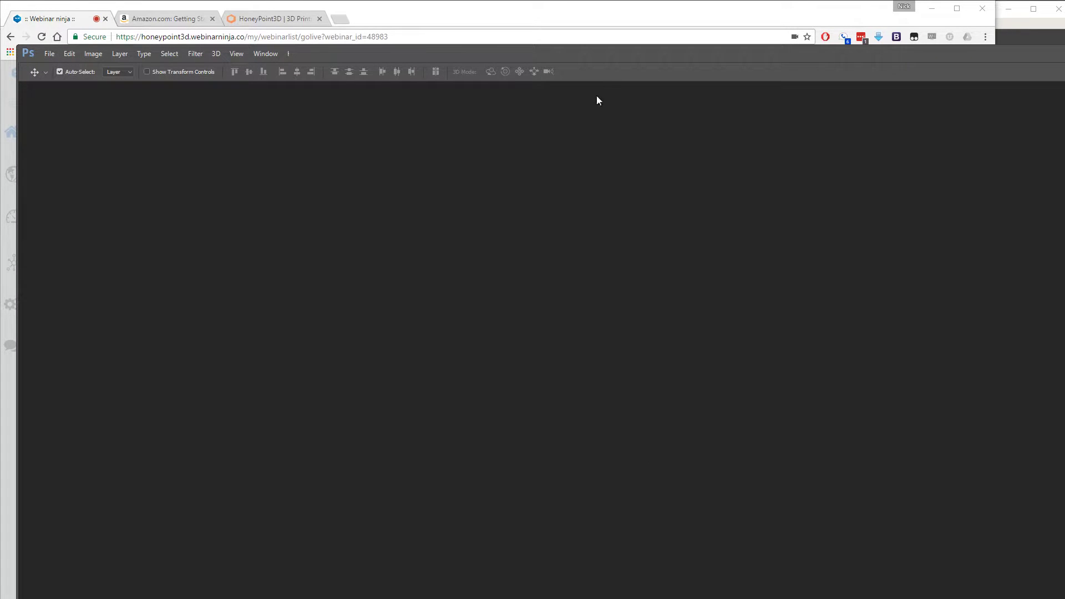
left_click_drag(633, 52, 627, 10)
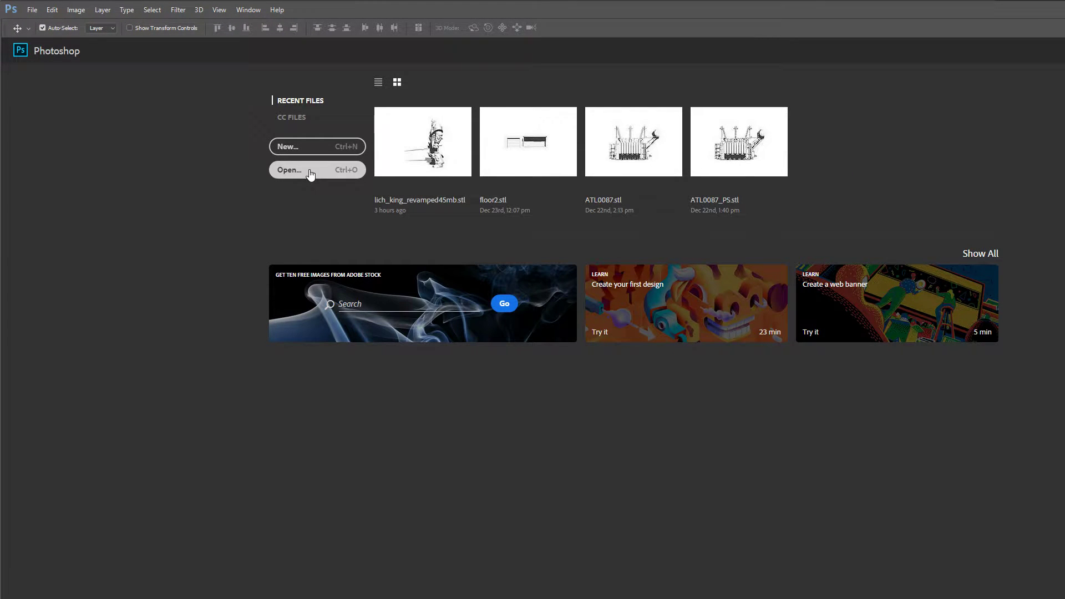
Open the recent file lich_king_revamped45mb.stl with its default document settings and close Meshmixer
left_click(432, 150)
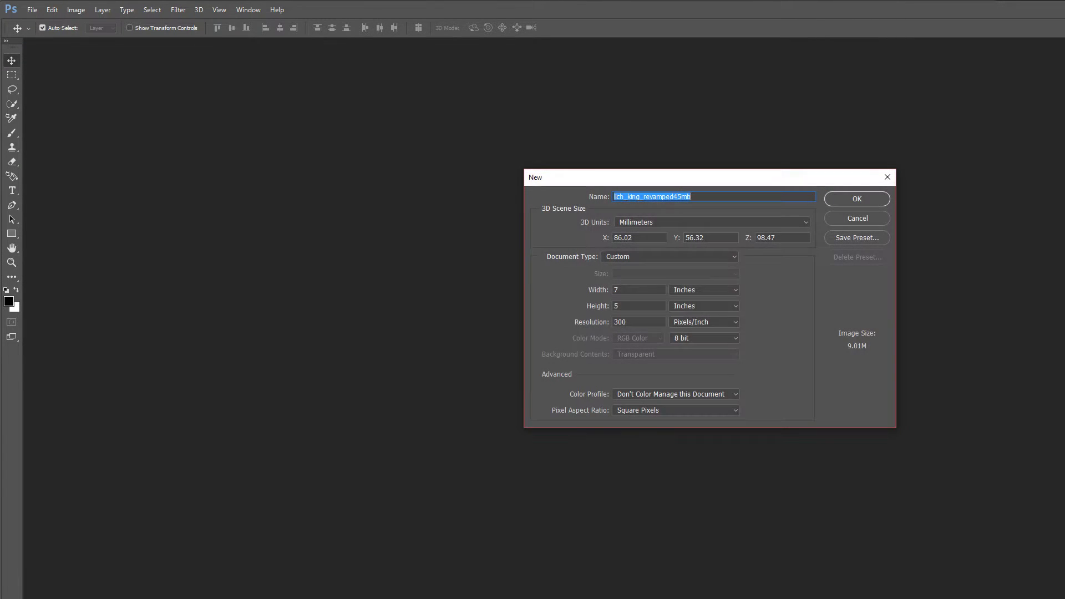
left_click(847, 199)
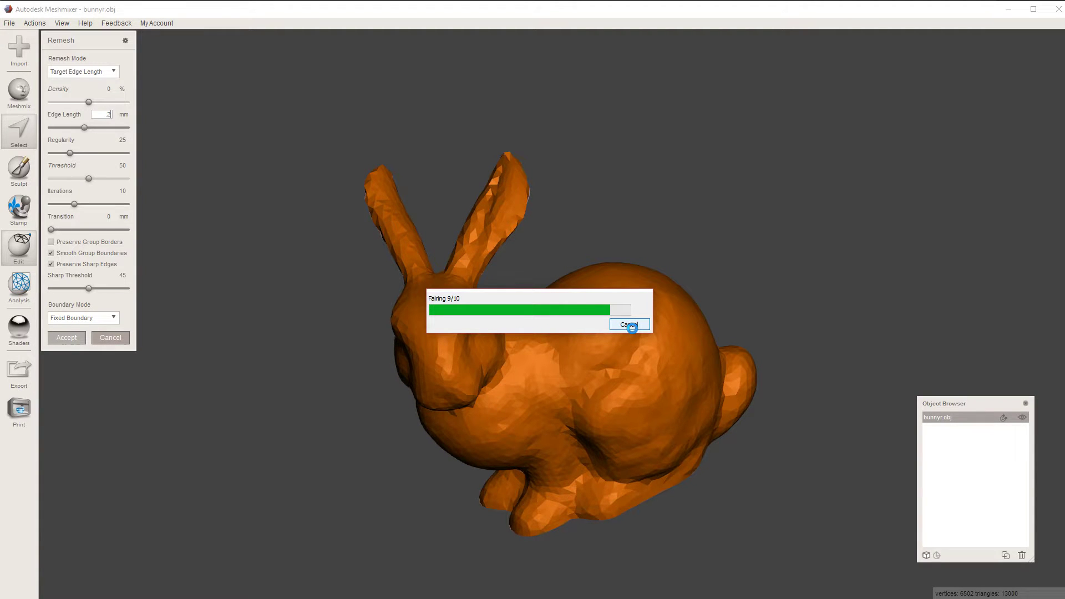
left_click(1059, 10)
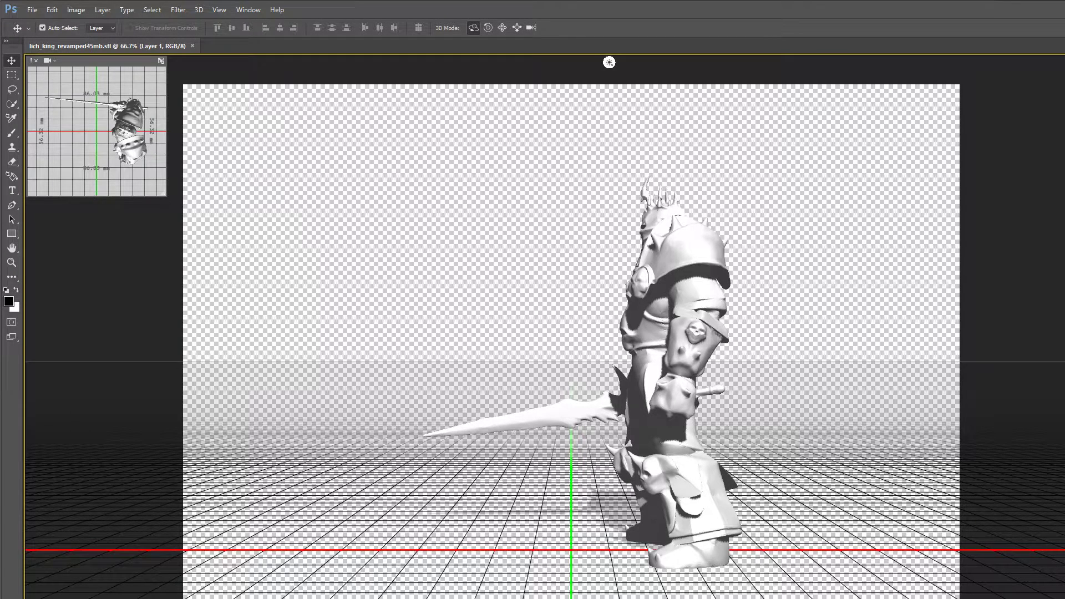
Fit the Photoshop window to the screen and run 3D Print on the lich king model
mouse_move(1064, 598)
left_mouse_down()
mouse_move(1064, 507)
mouse_move(1045, 523)
mouse_move(1063, 597)
left_mouse_up()
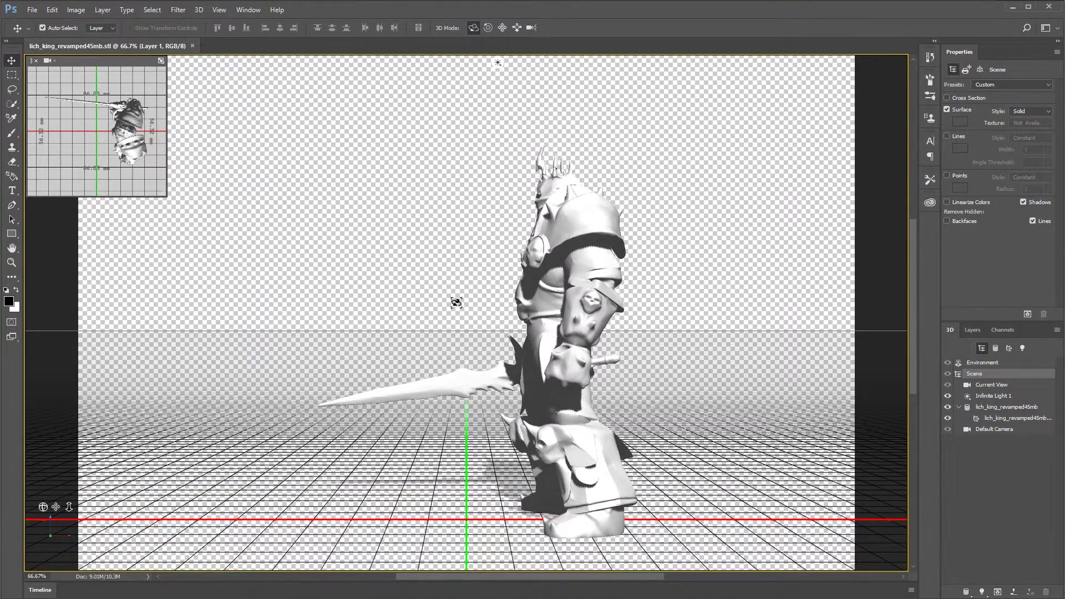
left_click_drag(456, 302, 217, 158)
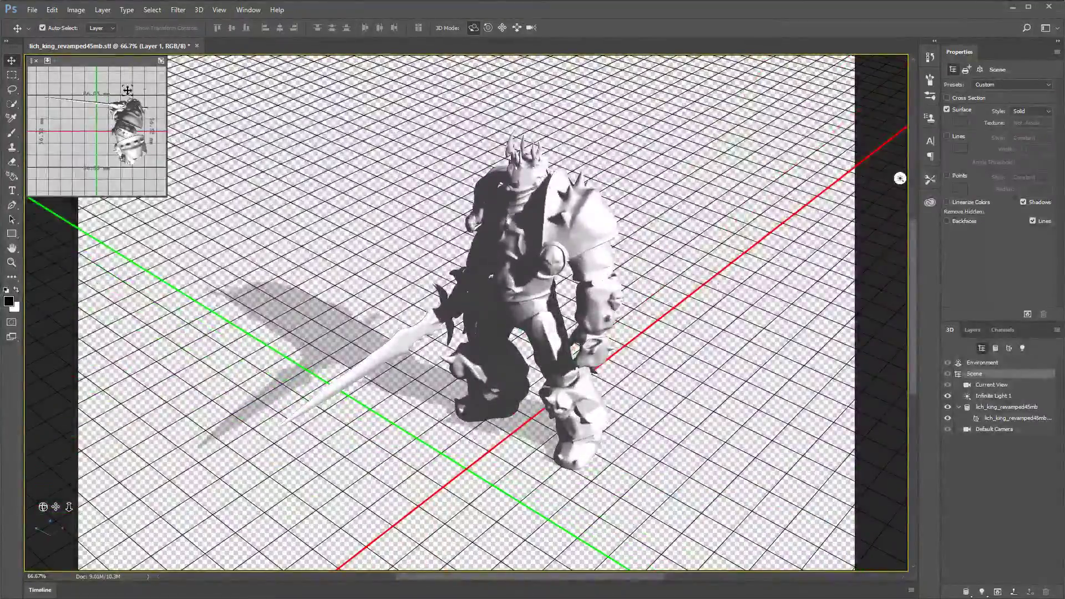
left_click(199, 10)
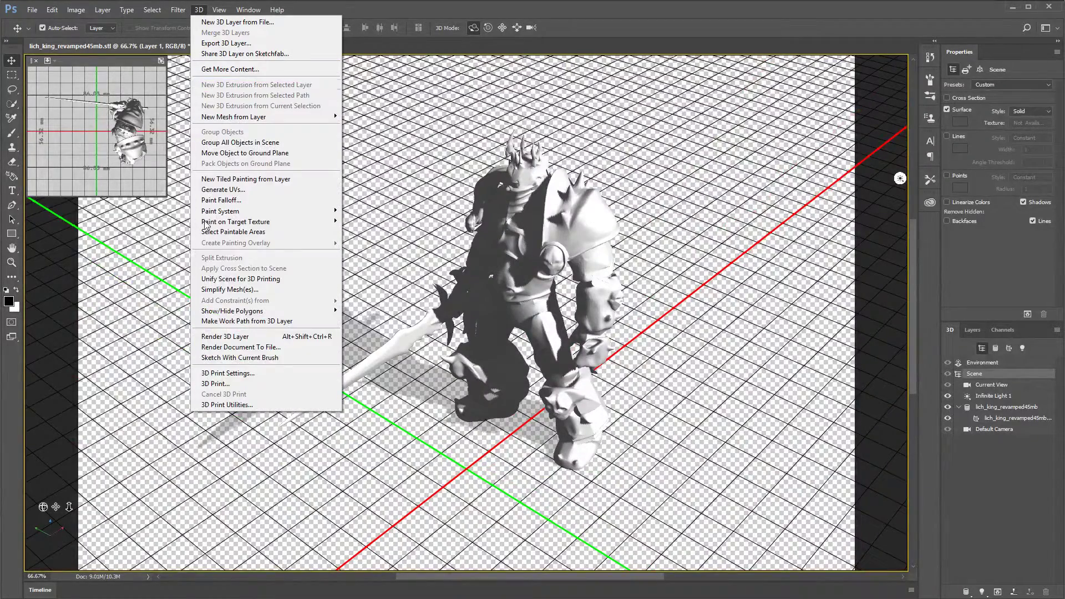
left_click(218, 384)
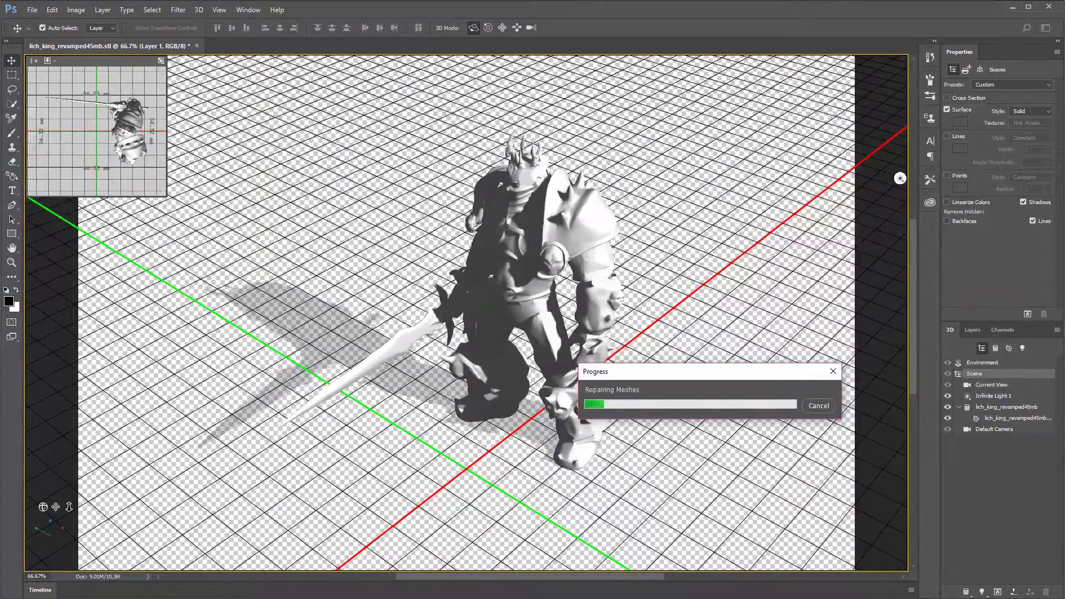
Switch to the webinar page and enlarge the webcam feed in place of the shared screen
key("alt+Tab")
left_click(341, 172)
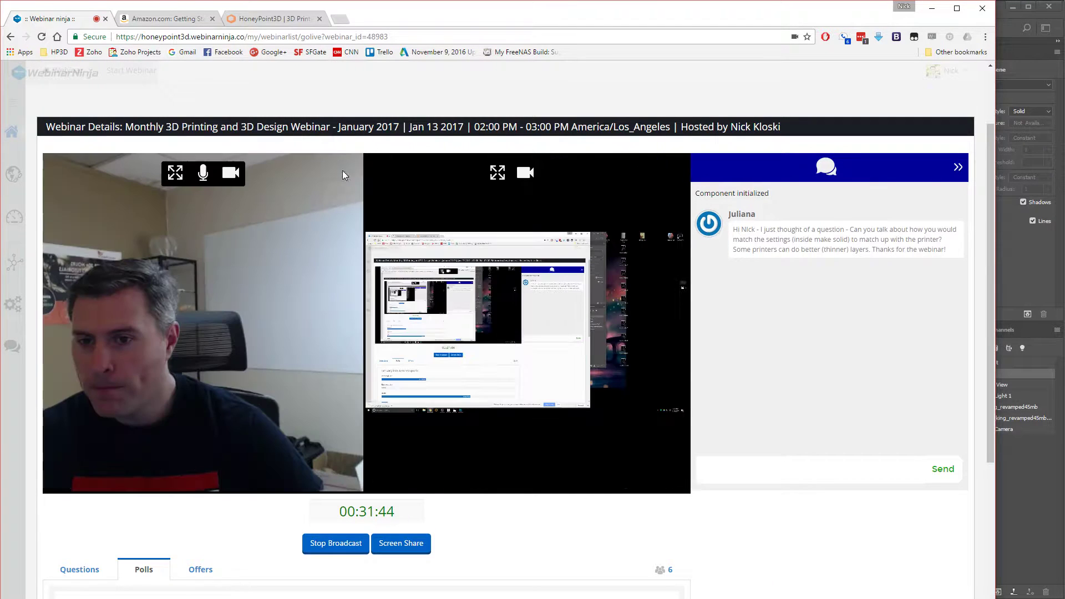
left_click(168, 177)
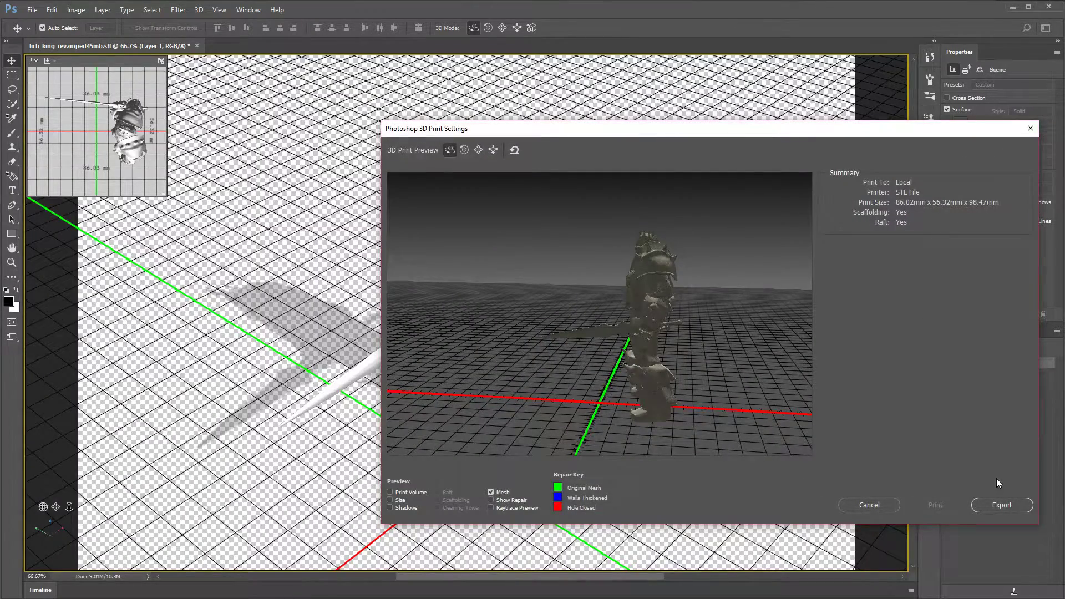
Dismiss the 3D print settings without exporting and close the lich king document
left_click(1030, 128)
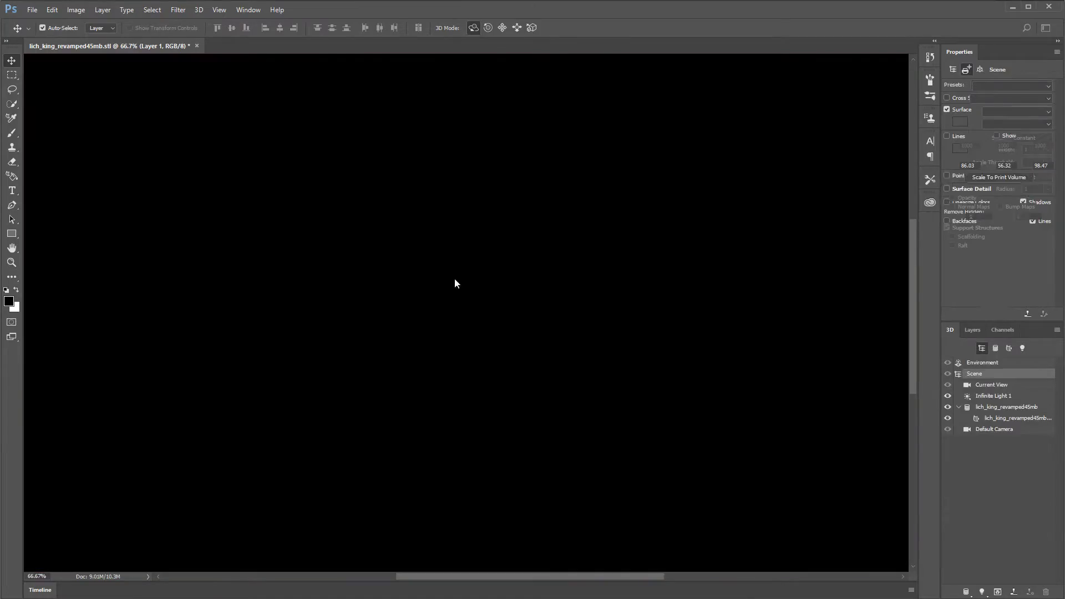
key("ctrl+w")
left_click(537, 231)
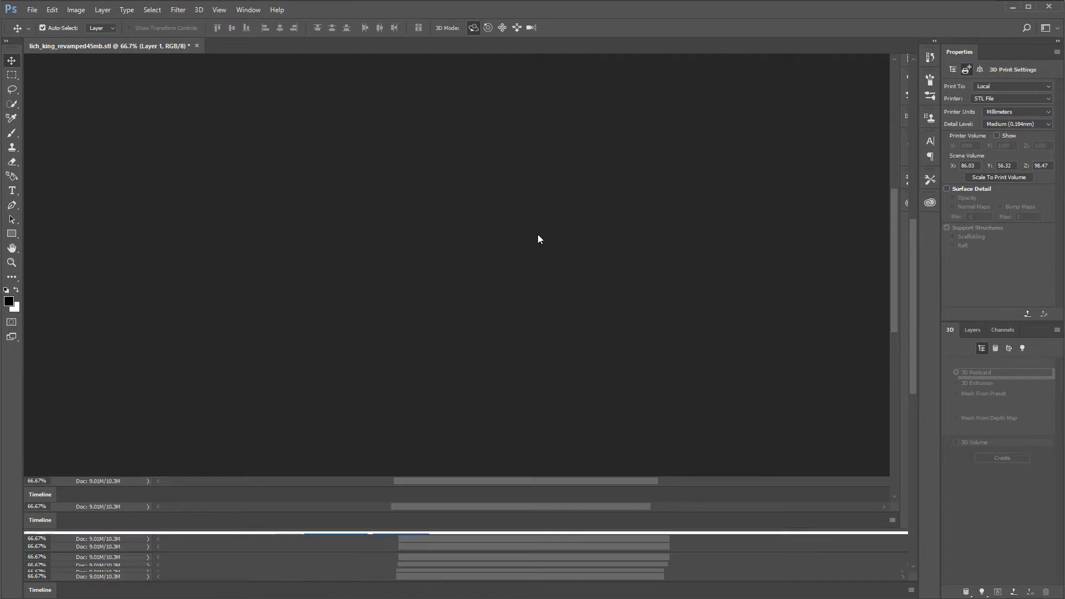
Return to the webinar page in the browser and enlarge the shared-screen feed in place of the webcam feed
key("alt+Tab")
left_click(338, 173)
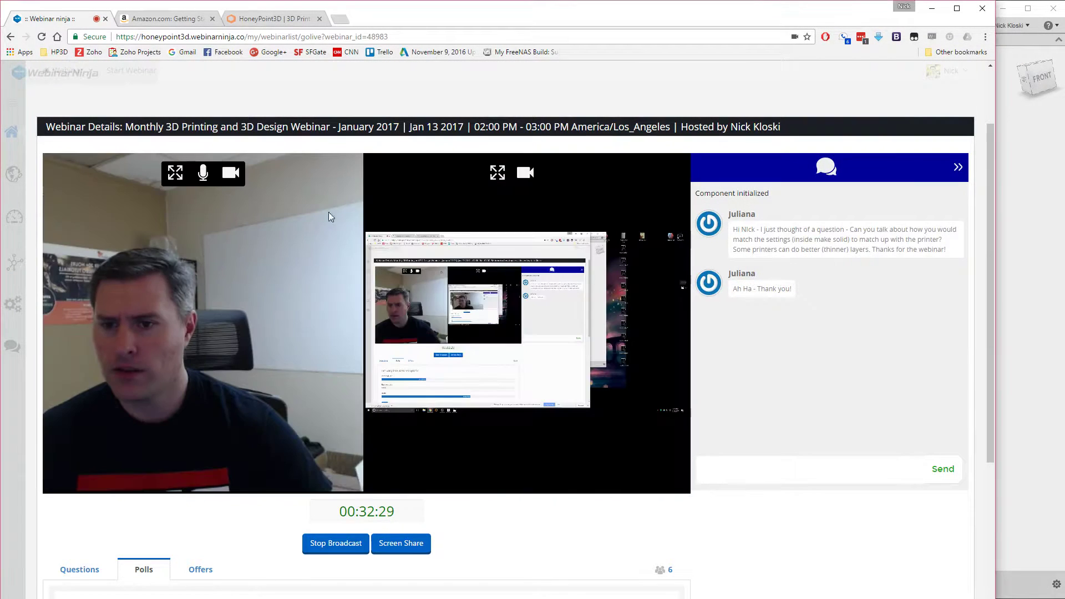
left_click(477, 173)
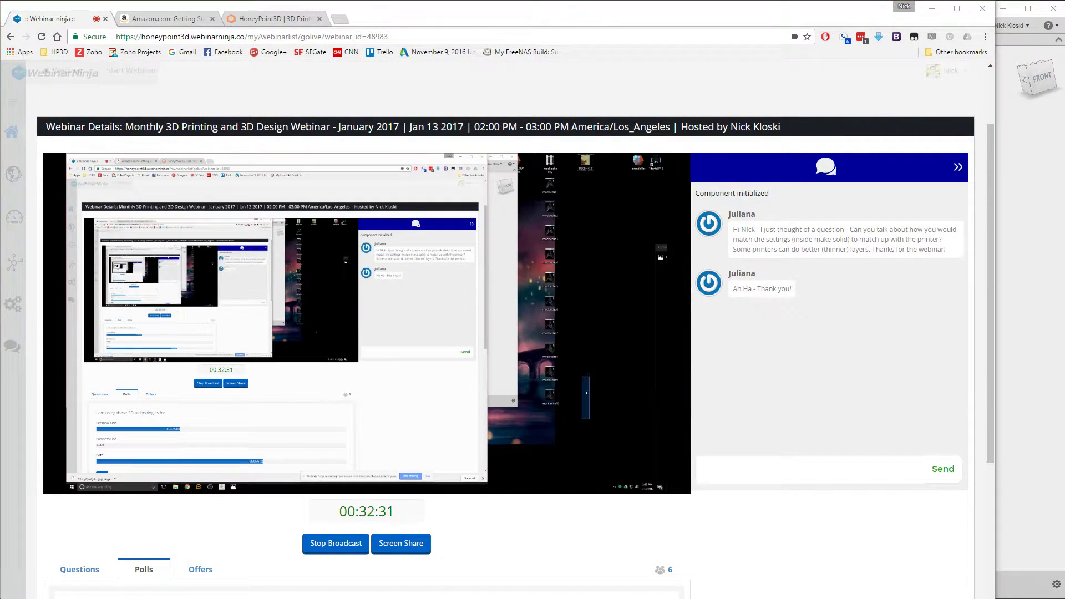
Open the mock echo images from the desktop in Photos and widen the viewer window
left_click_drag(545, 180, 545, 181)
right_click(547, 187)
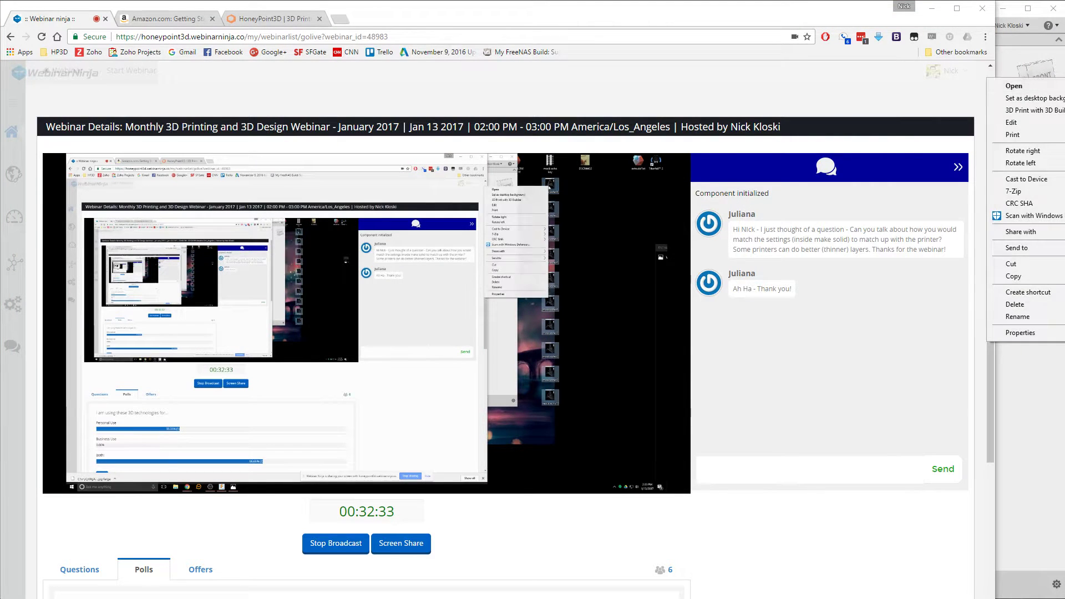
left_click(1014, 86)
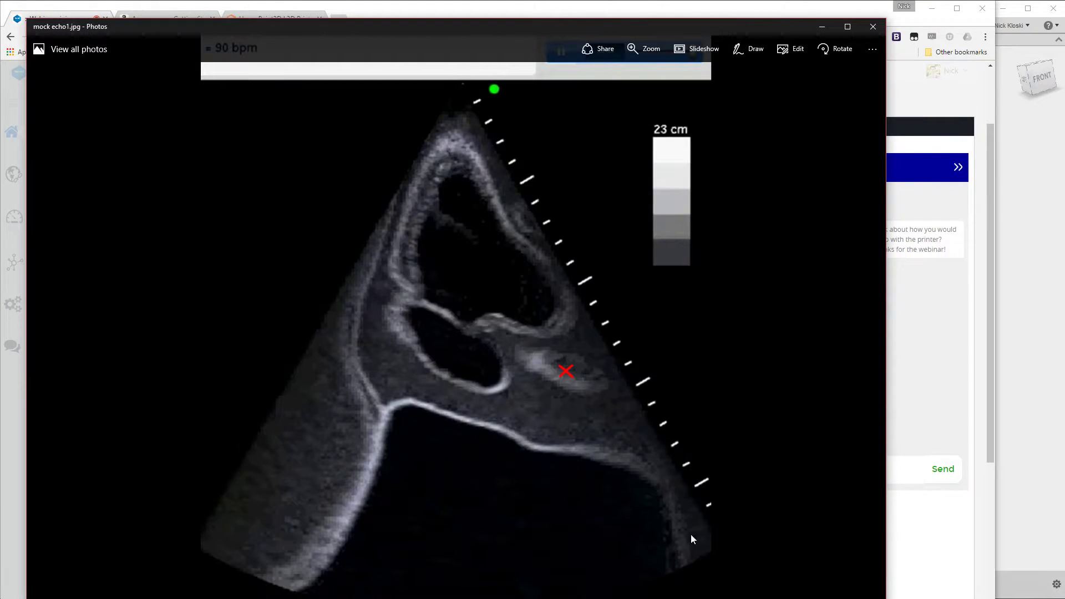
left_click_drag(885, 598, 1027, 591)
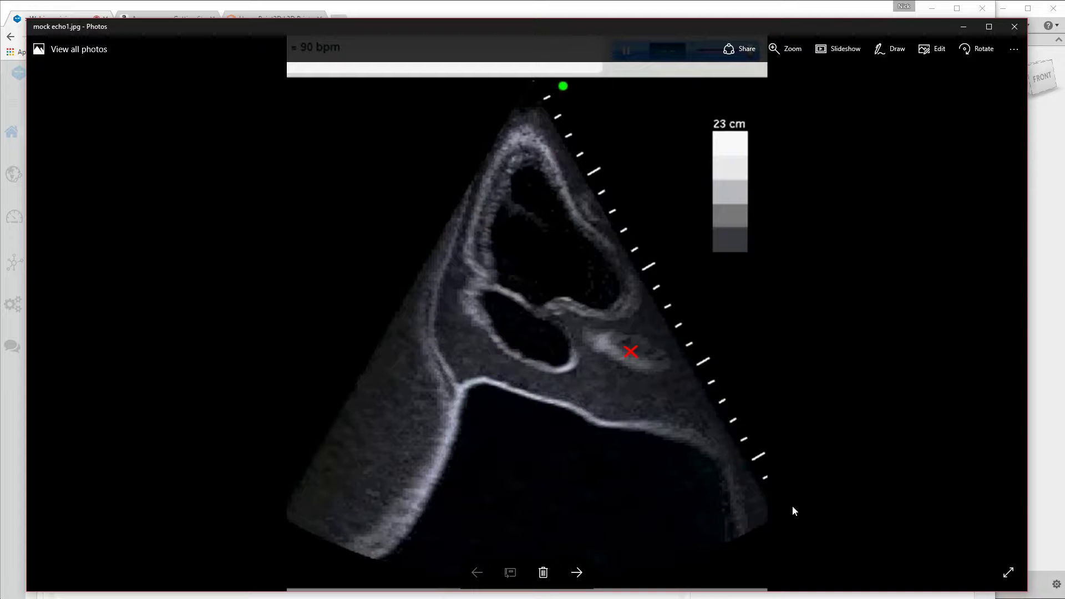
Browse the mock echo scans in order, from mock echo1.jpg to mock echo10.jpg
key("Right")
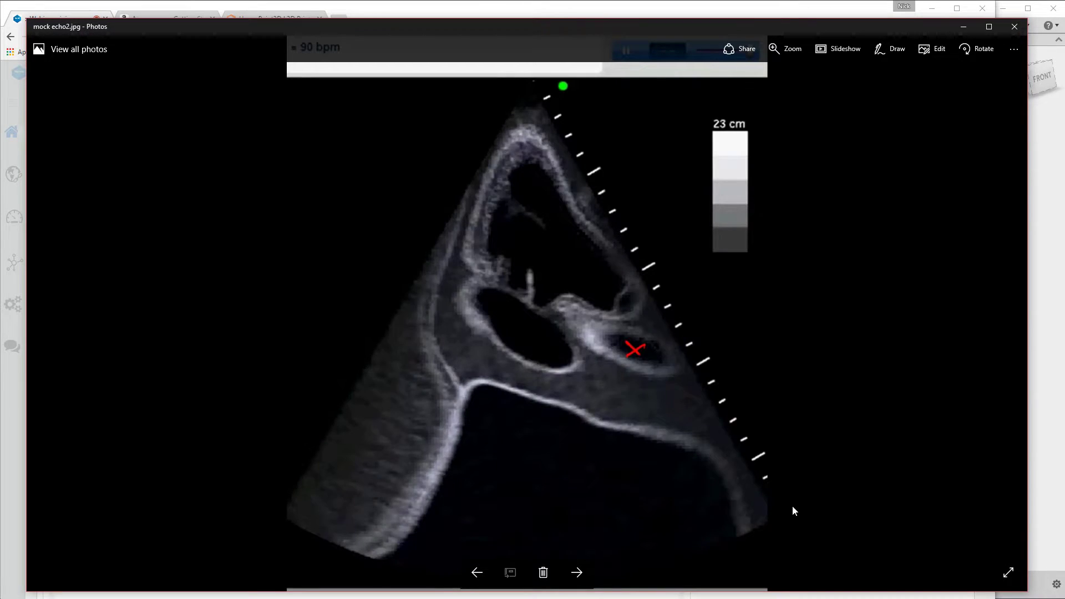
key("Right")
key("Right")
key("Right")
key("Right")
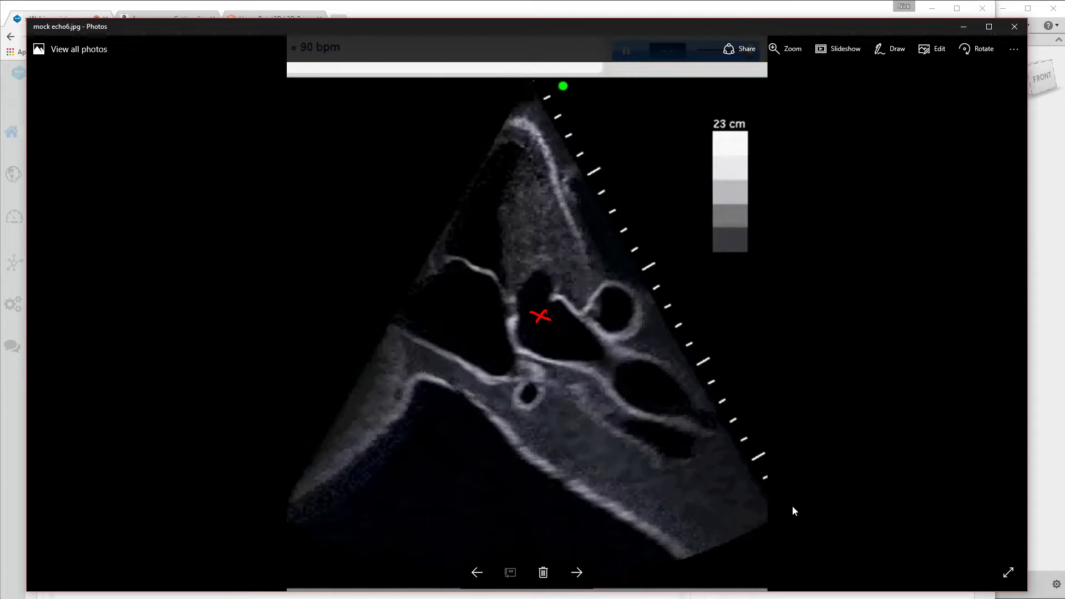
key("Right")
key("Right")
key("Right")
key("Right")
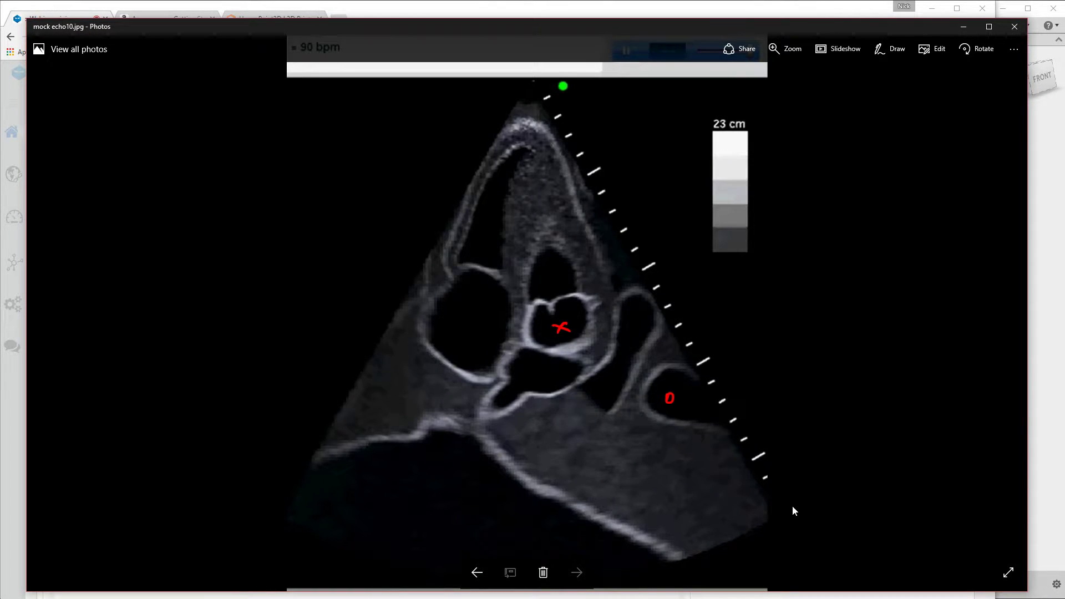
Flip back and forth through the mock echo scans to examine how the marked structures change between slices
key("Left")
key("Left")
key("Left")
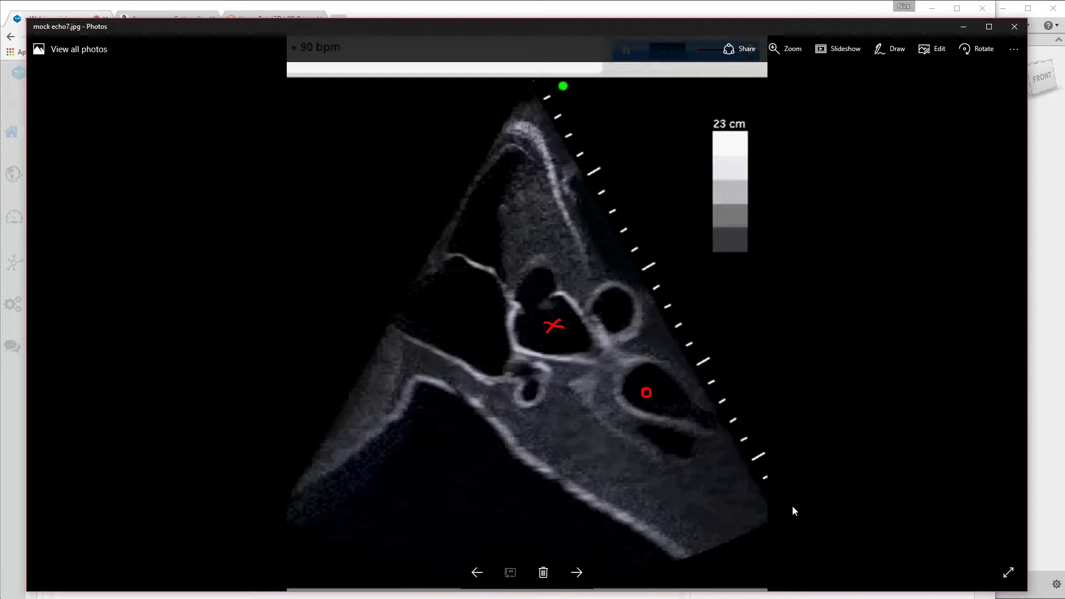
key("Left")
key("Left")
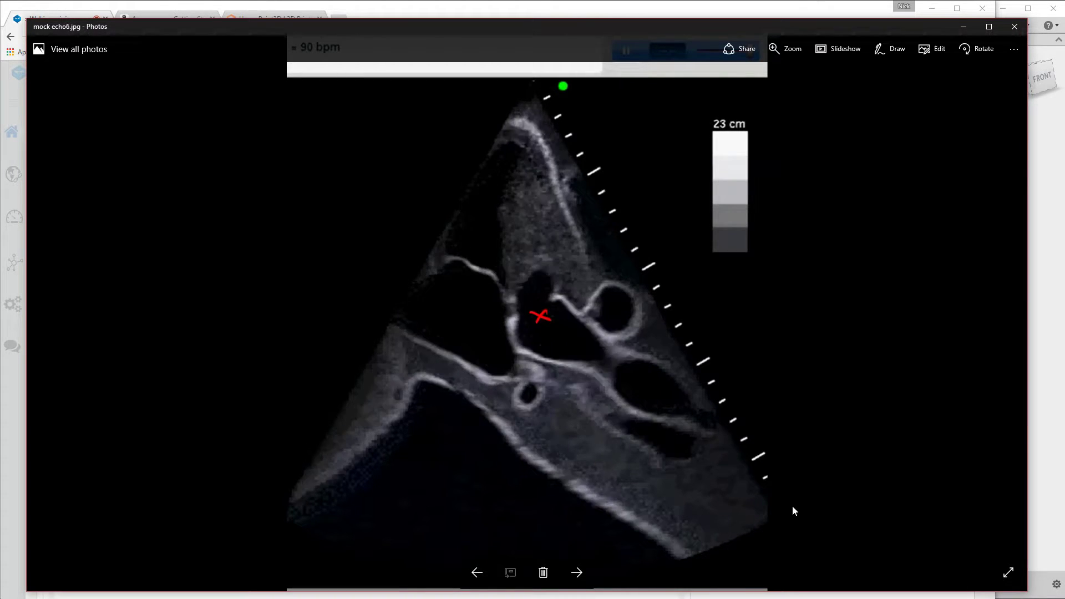
key("Right")
key("Right")
key("Right")
key("Right")
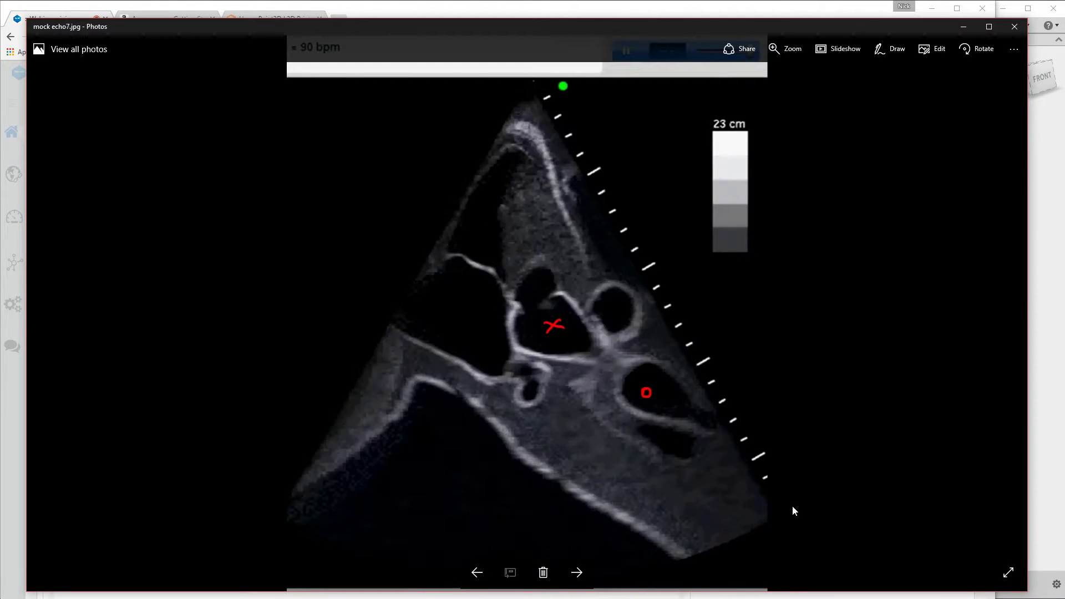
key("Right")
key("Left")
key("Left")
key("Left")
key("Left")
key("Left")
key("Left")
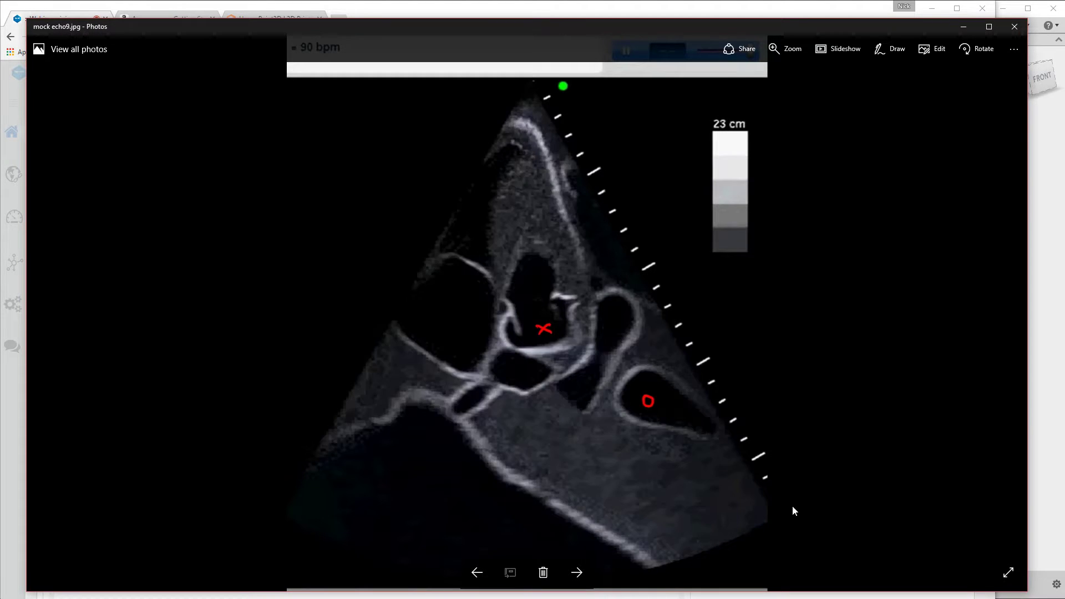
key("Left")
key("Left")
key("Left")
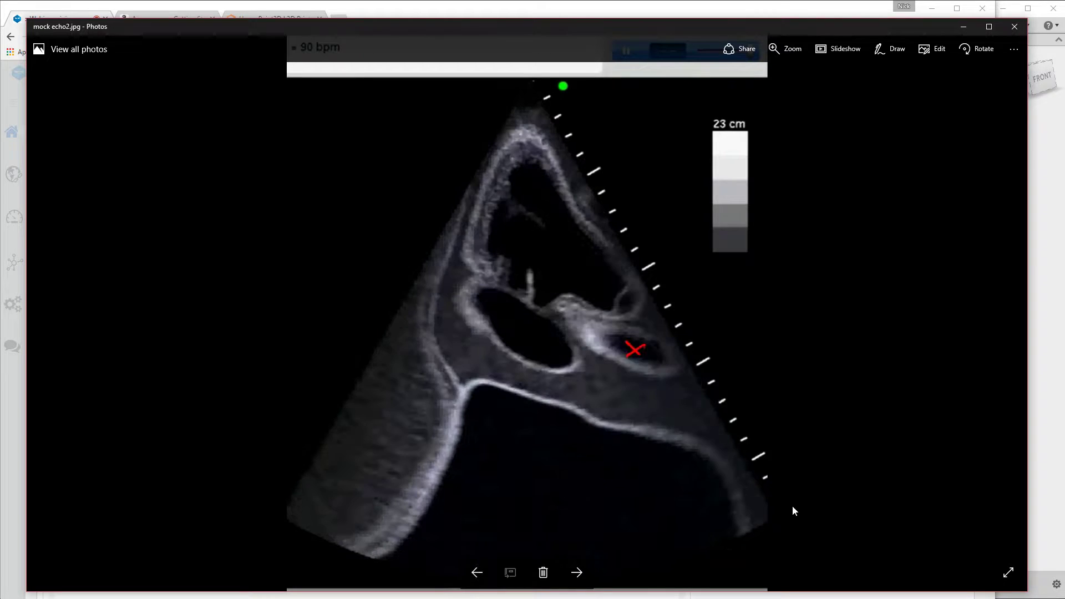
Compare the neighbouring scans from mock echo3.jpg to mock echo5.jpg
key("Right")
key("Right")
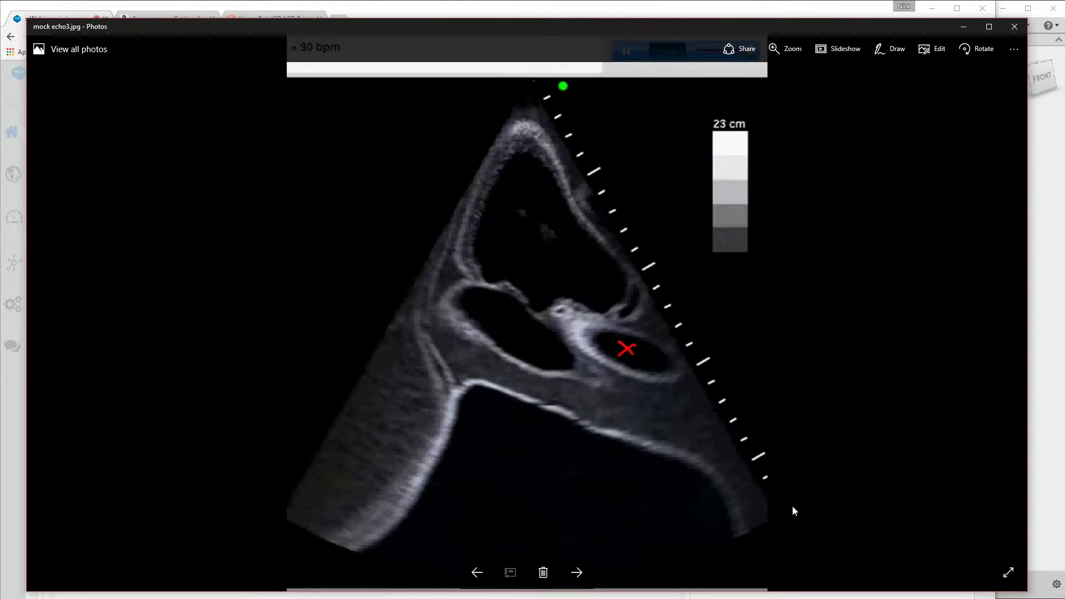
key("Right")
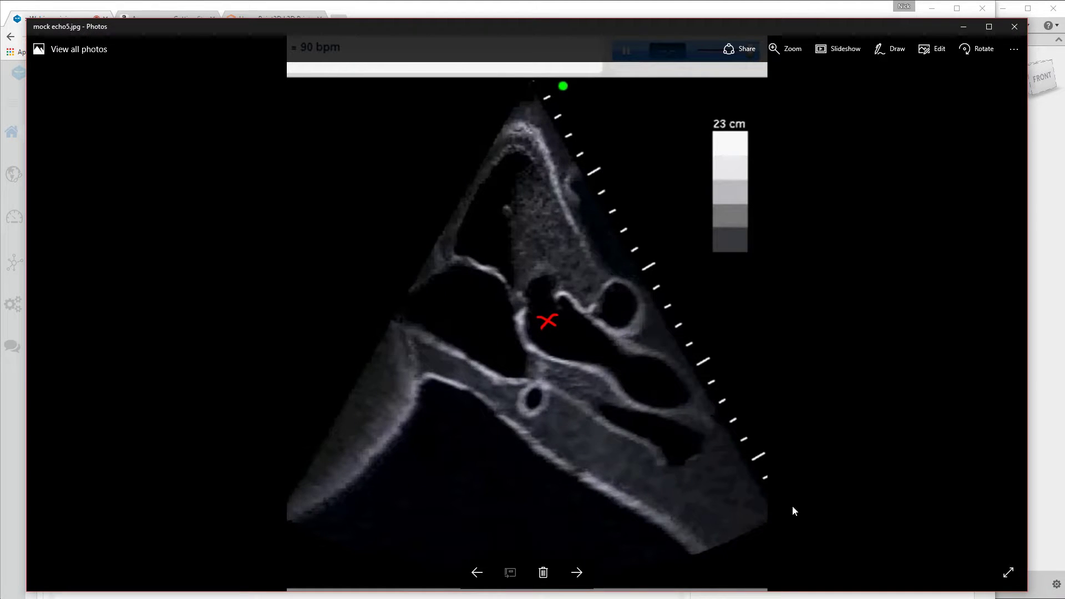
key("Left")
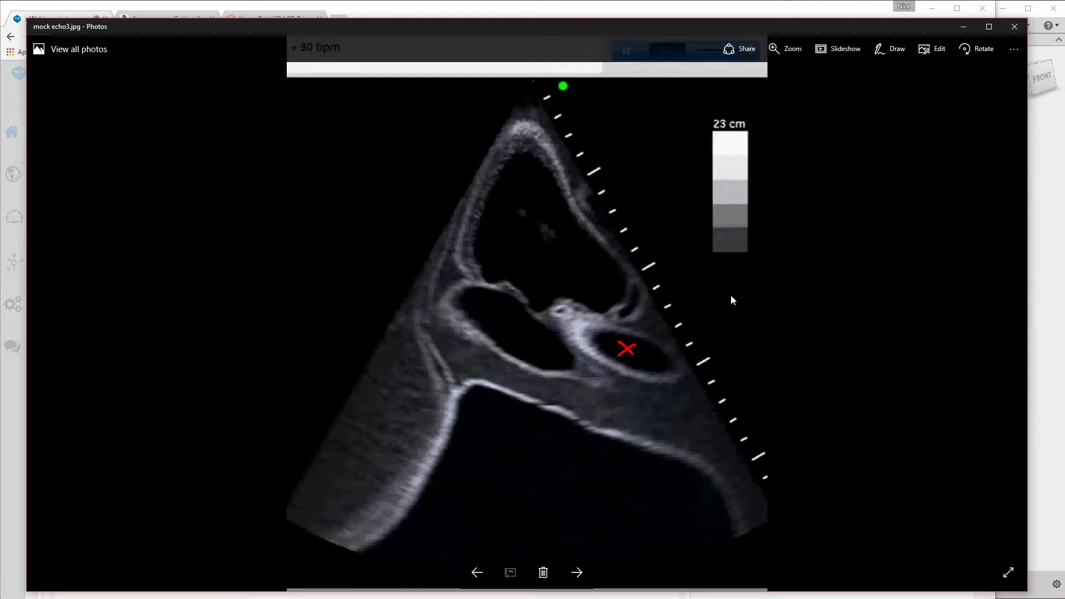
key("Right")
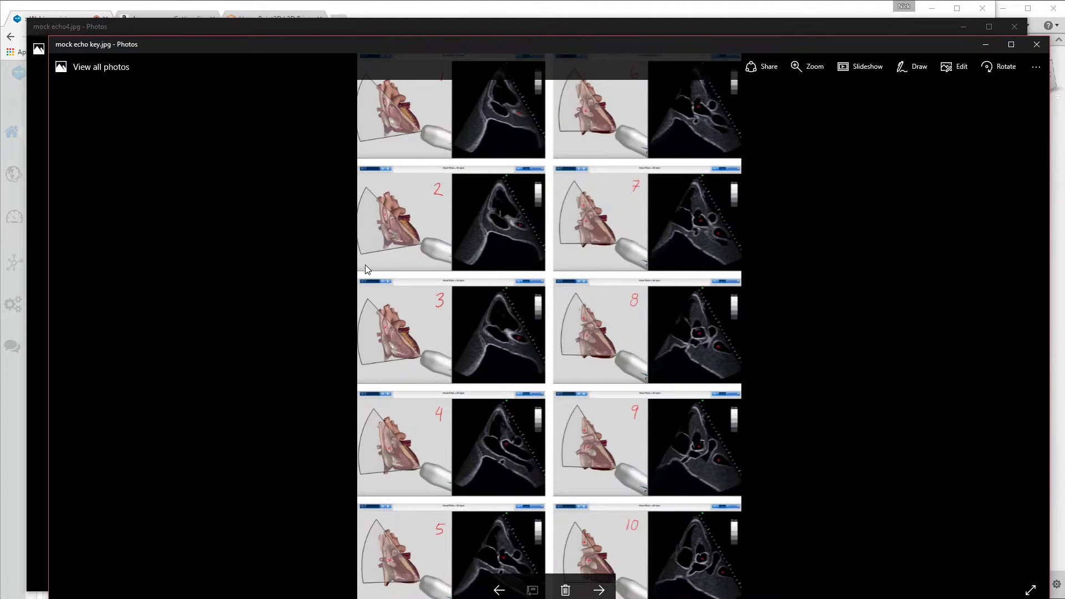
Examine the numbered heart slices in mock echo key.jpg, then close both open photo viewers
scroll(488, 270, "up", 3, "ctrl")
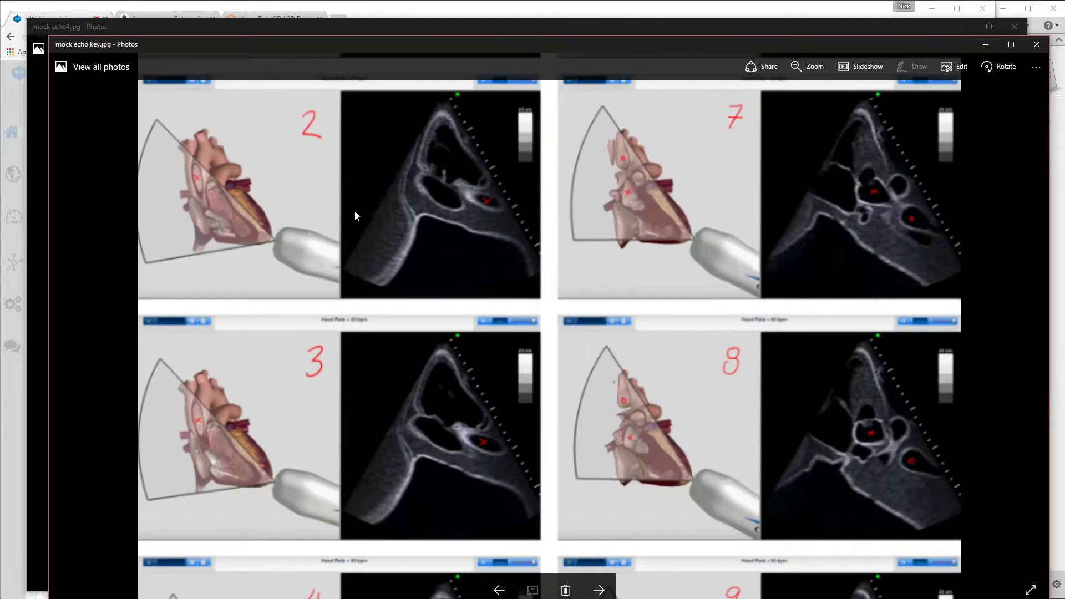
scroll(475, 435, "up", 4)
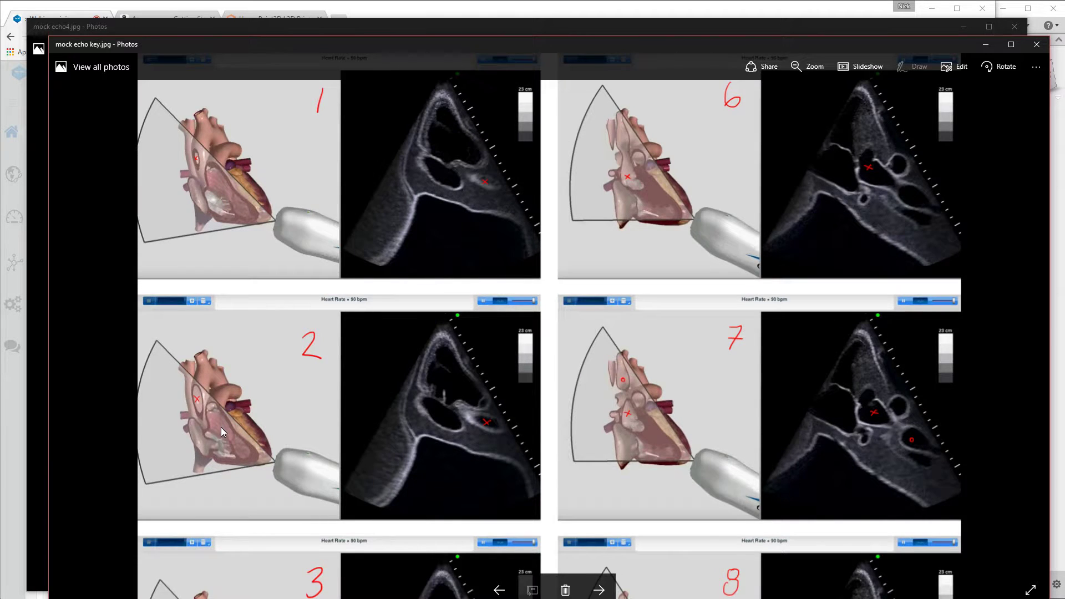
scroll(220, 427, "down", 1, "ctrl")
scroll(278, 411, "down", 1, "ctrl")
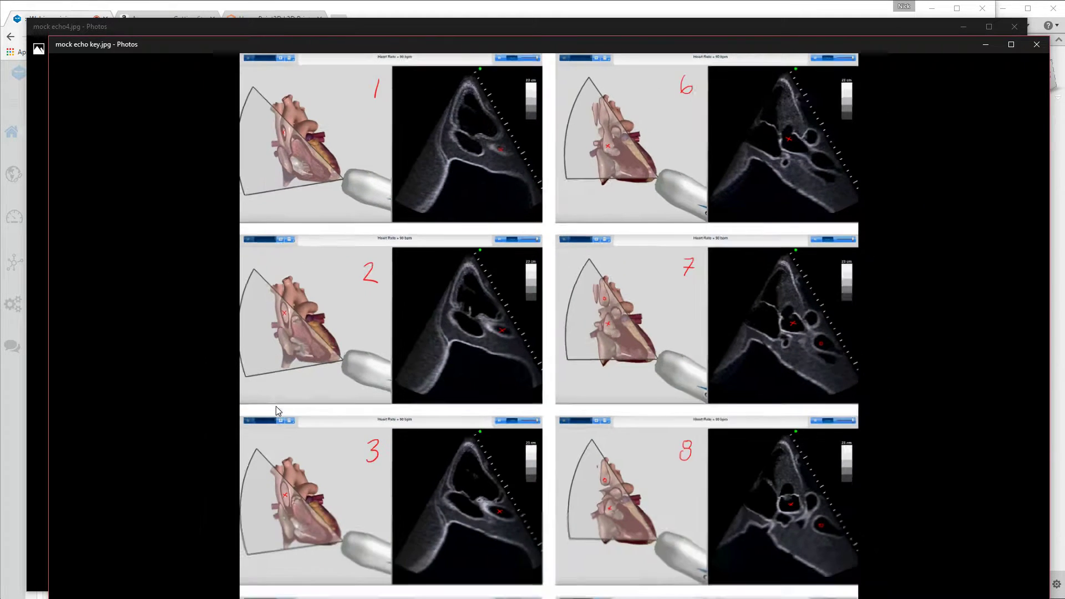
scroll(277, 411, "up", 1, "ctrl")
scroll(388, 348, "down", 3)
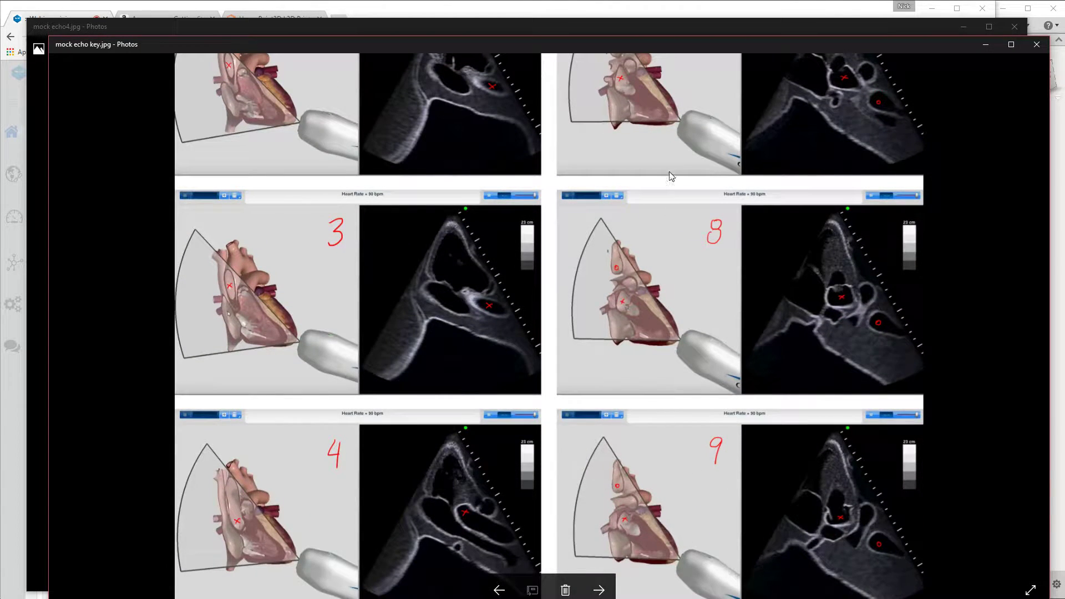
scroll(671, 177, "up", 4)
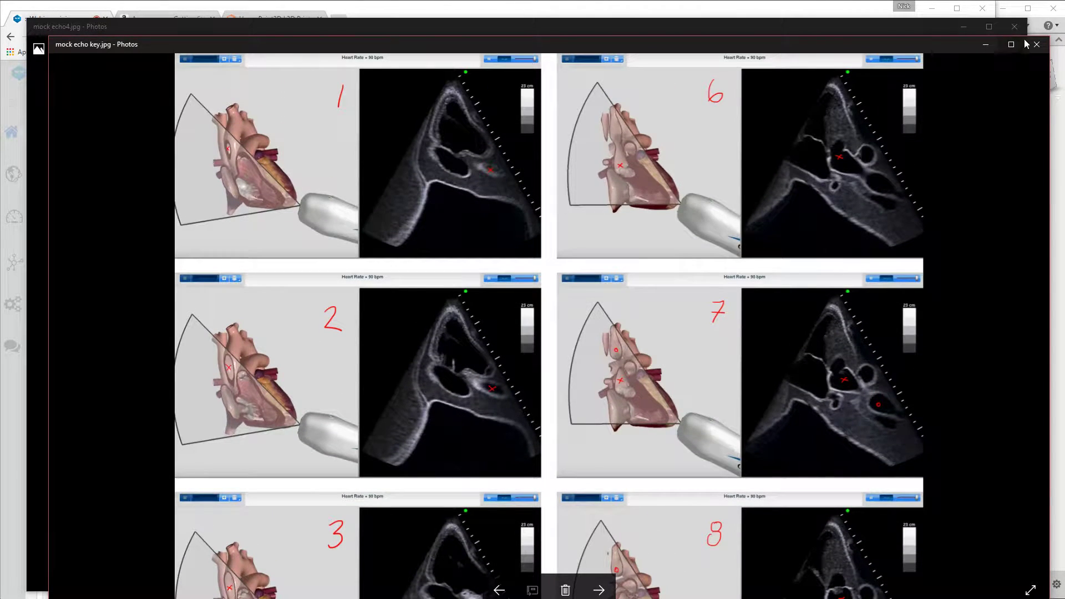
left_click(1035, 45)
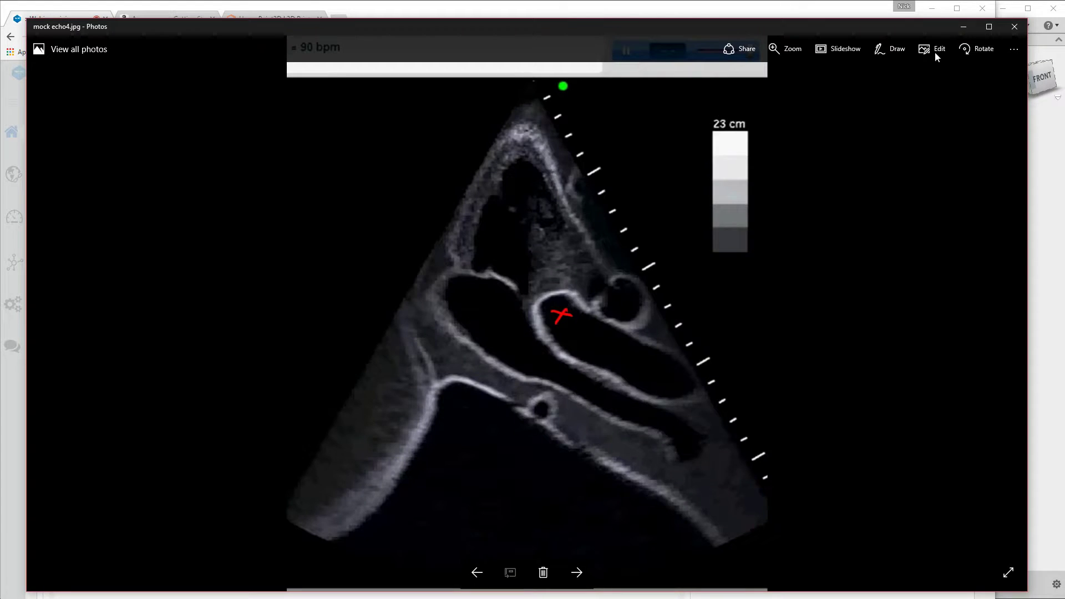
left_click(1013, 28)
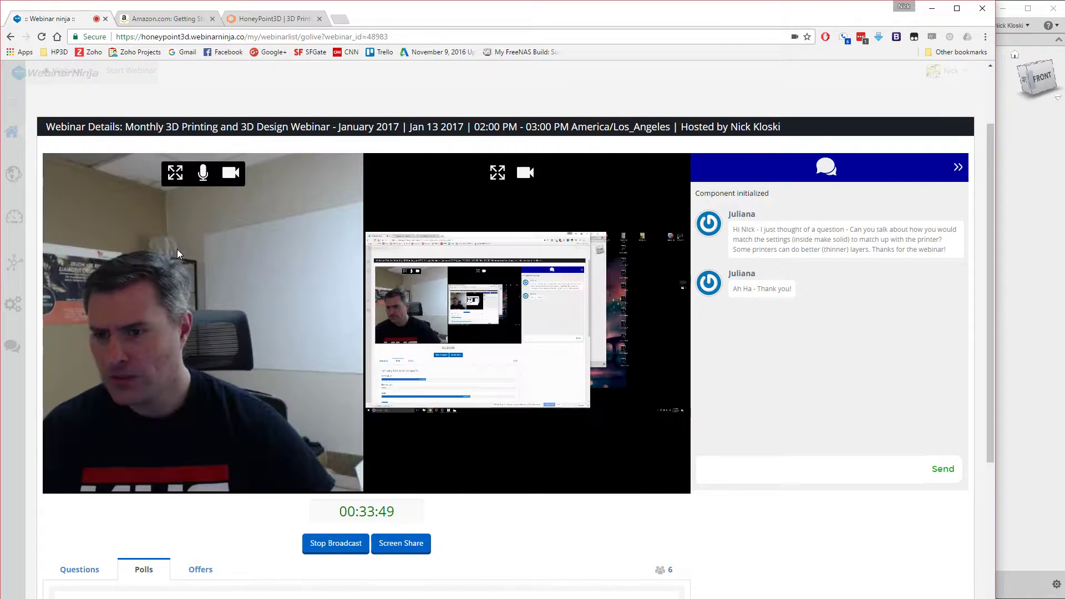
Enlarge the webinar's webcam view and restore it, then enlarge the screen-share view instead
left_click(175, 172)
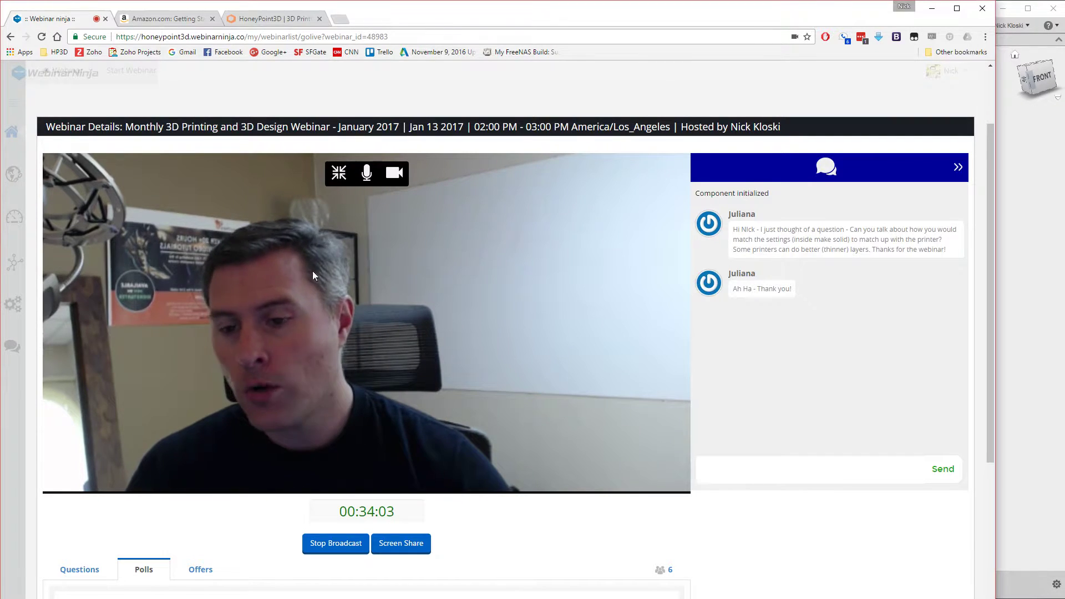
left_click(338, 174)
left_click(497, 172)
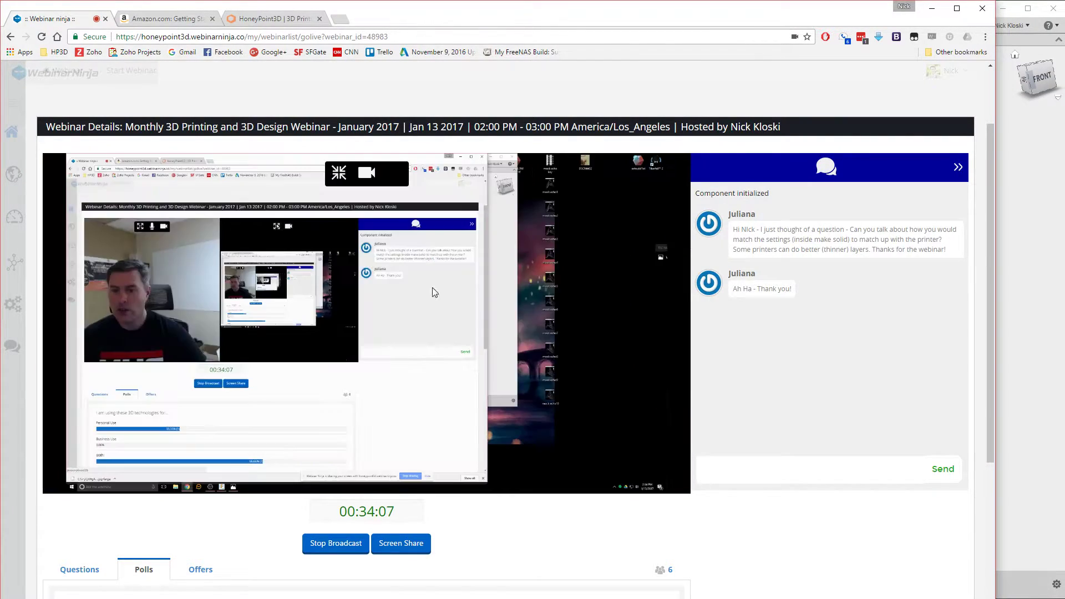
Switch to Fusion 360, hide the list of project files, and close the untitled tube design without saving
key("alt+Tab")
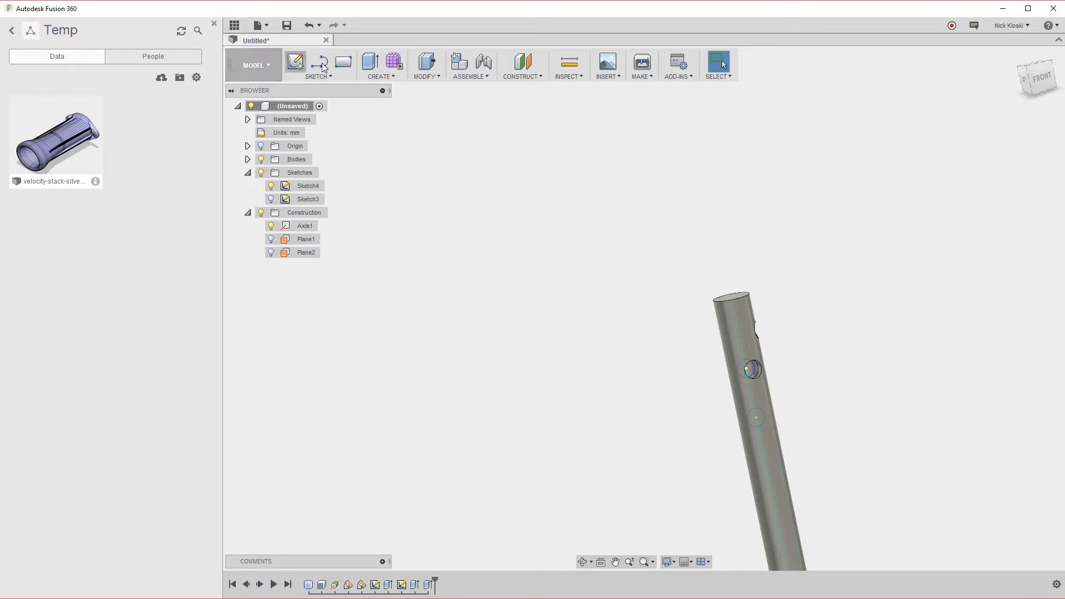
left_click(214, 24)
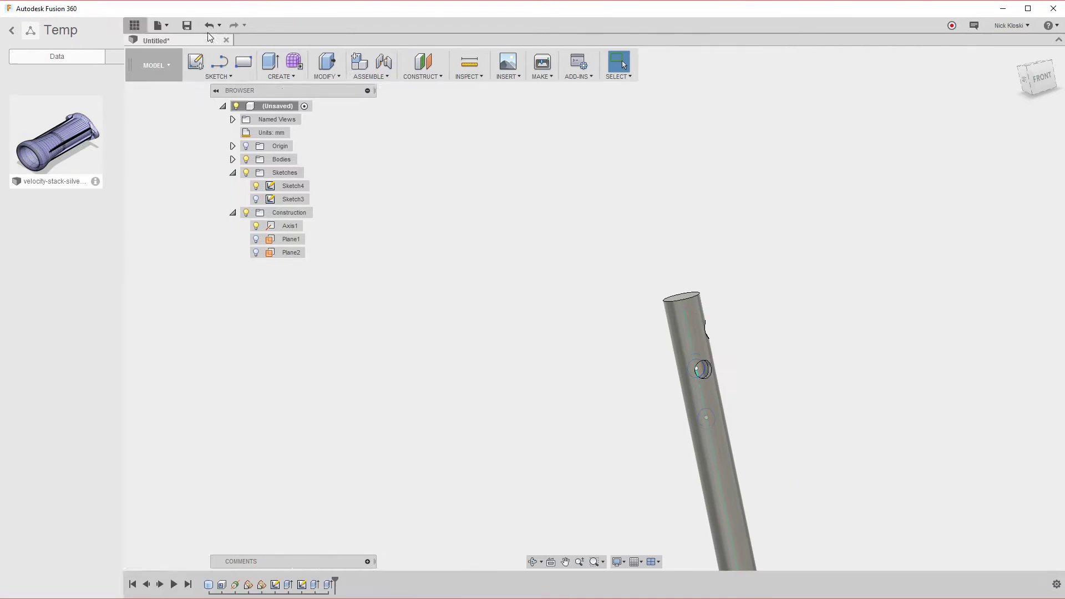
left_click(103, 41)
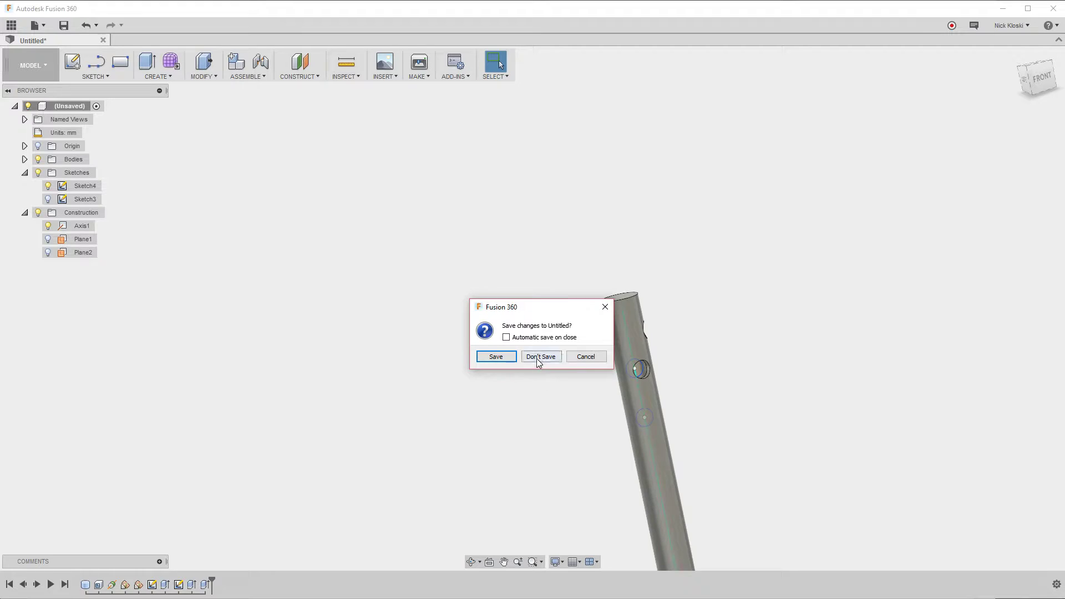
left_click(538, 358)
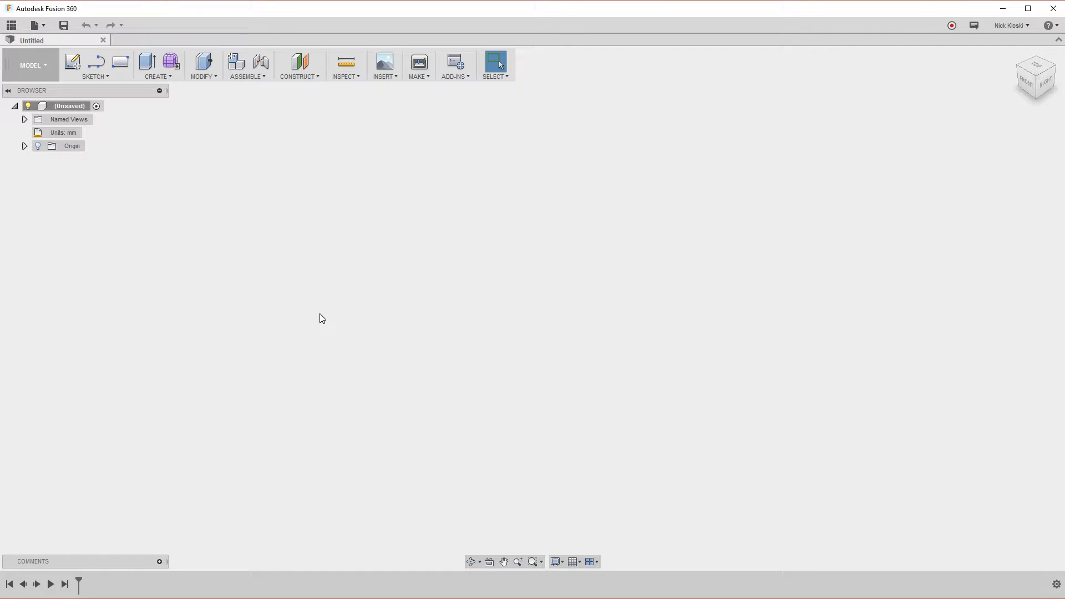
Attach the mock echo1 image as a canvas on the XY plane with opacity 52 and Display Through enabled
left_click(379, 77)
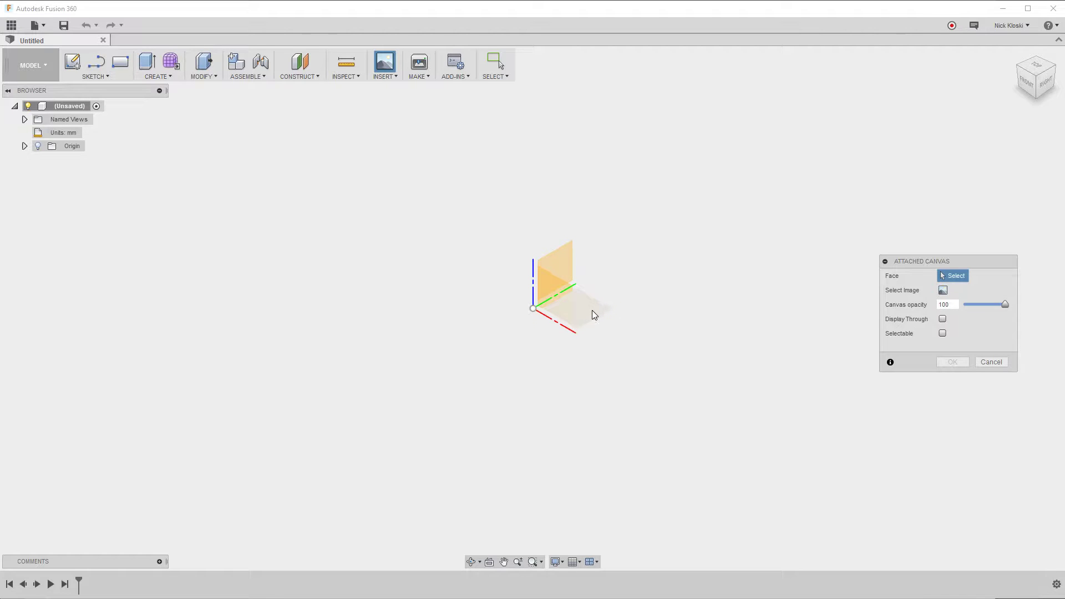
left_click(592, 314)
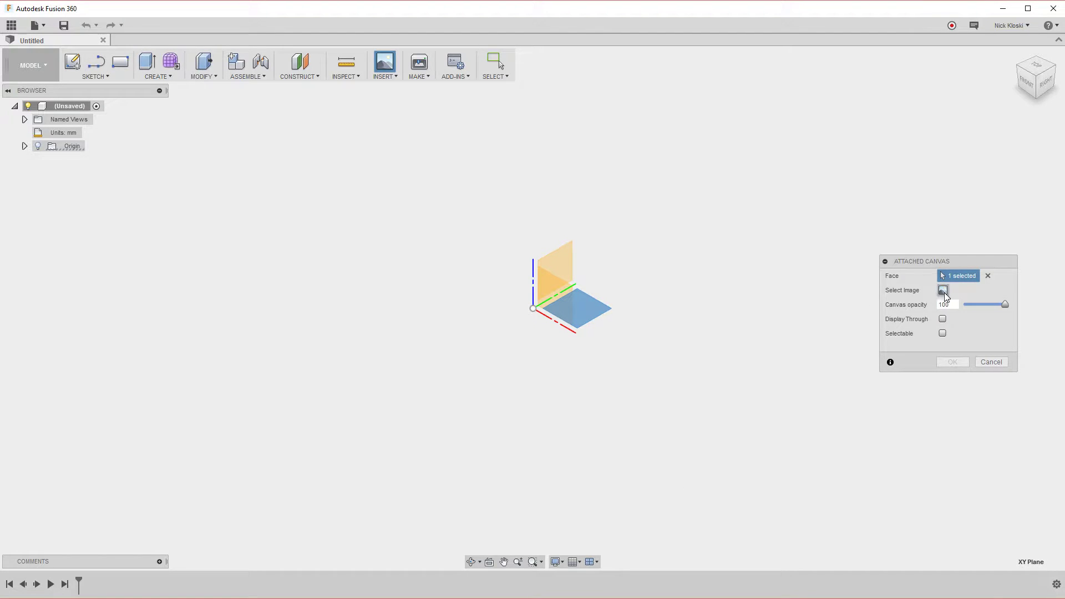
left_click(943, 291)
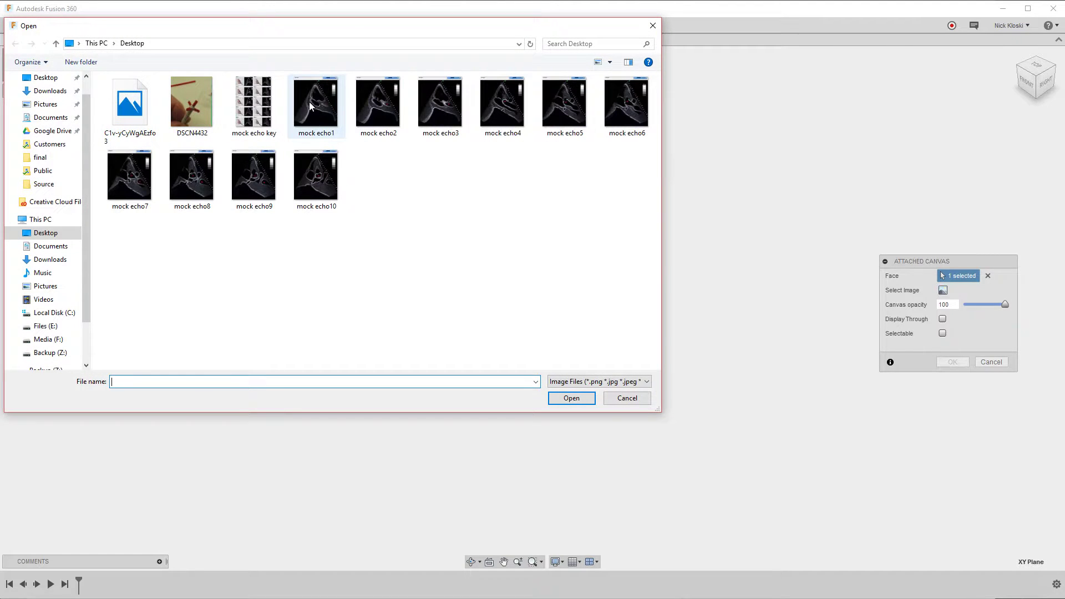
double_click(316, 111)
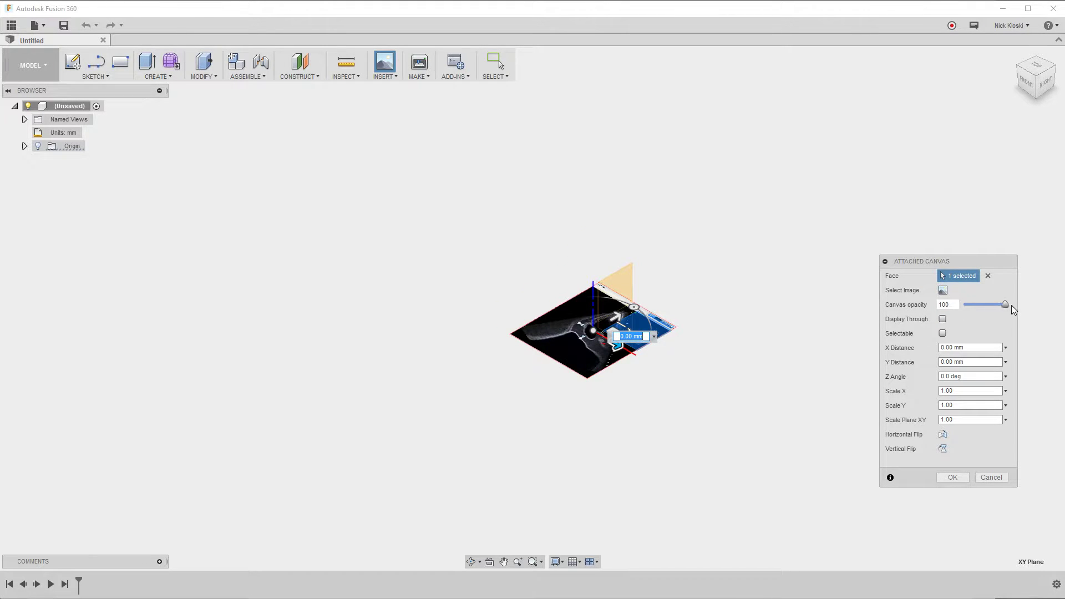
left_click_drag(1004, 305, 984, 305)
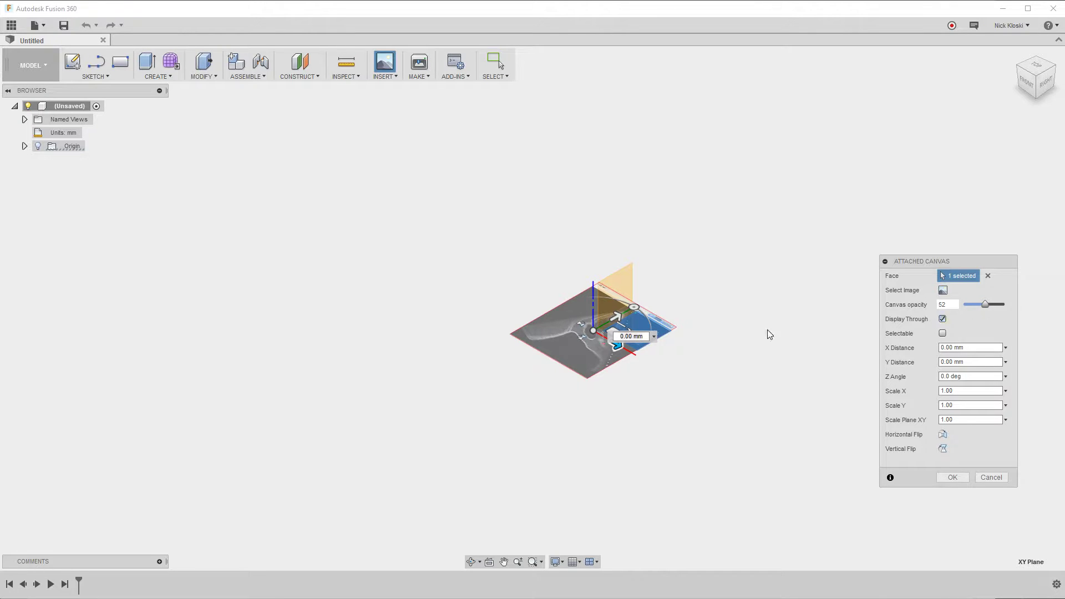
left_click(951, 478)
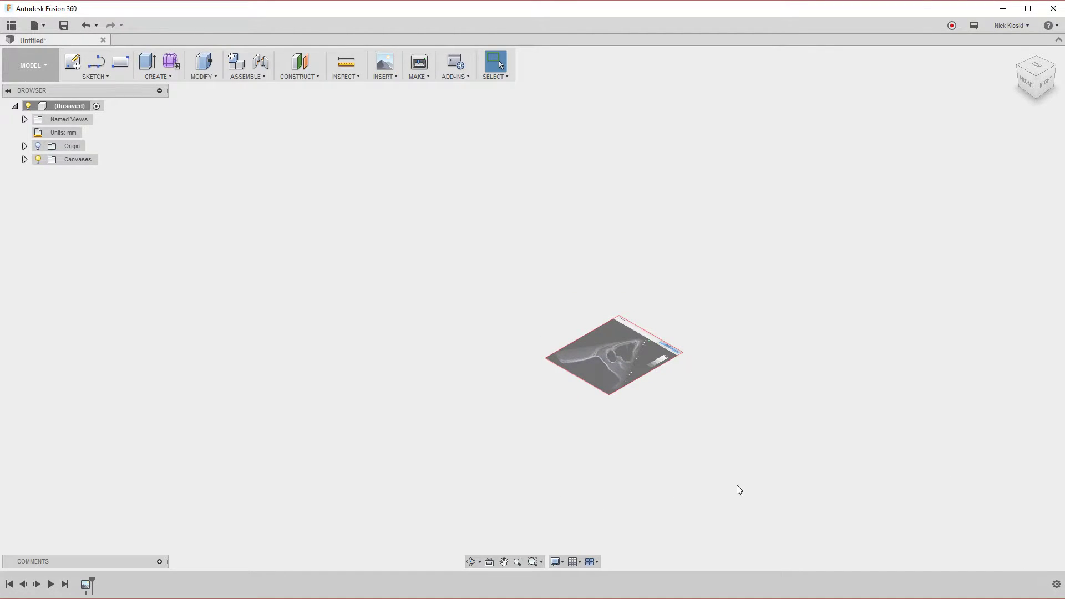
Show the origin planes and construct an offset plane 5 mm above the XY plane
scroll(736, 484, "up", 1)
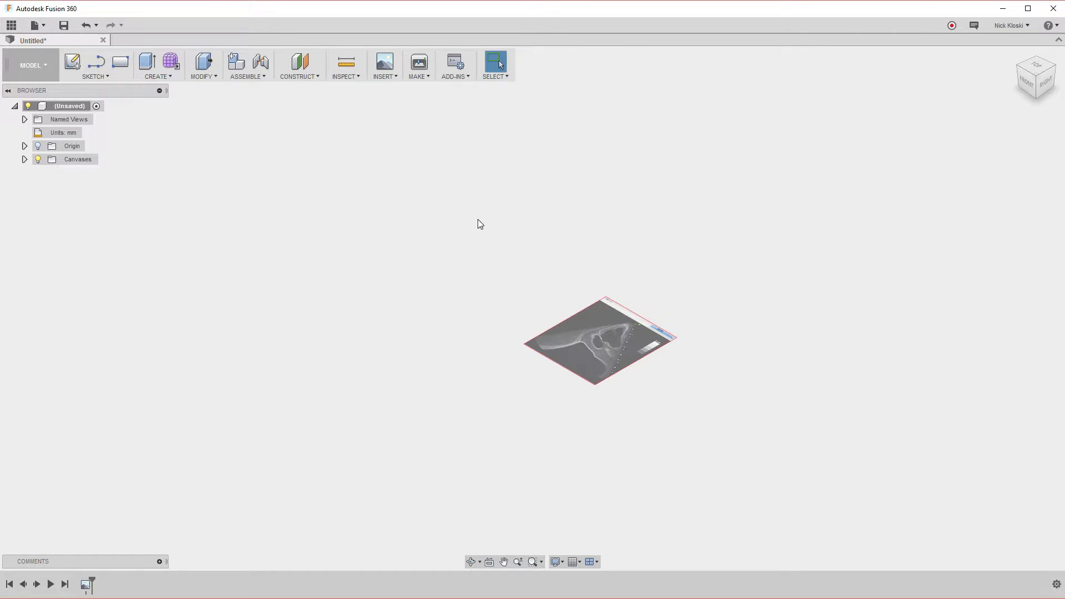
left_click(303, 77)
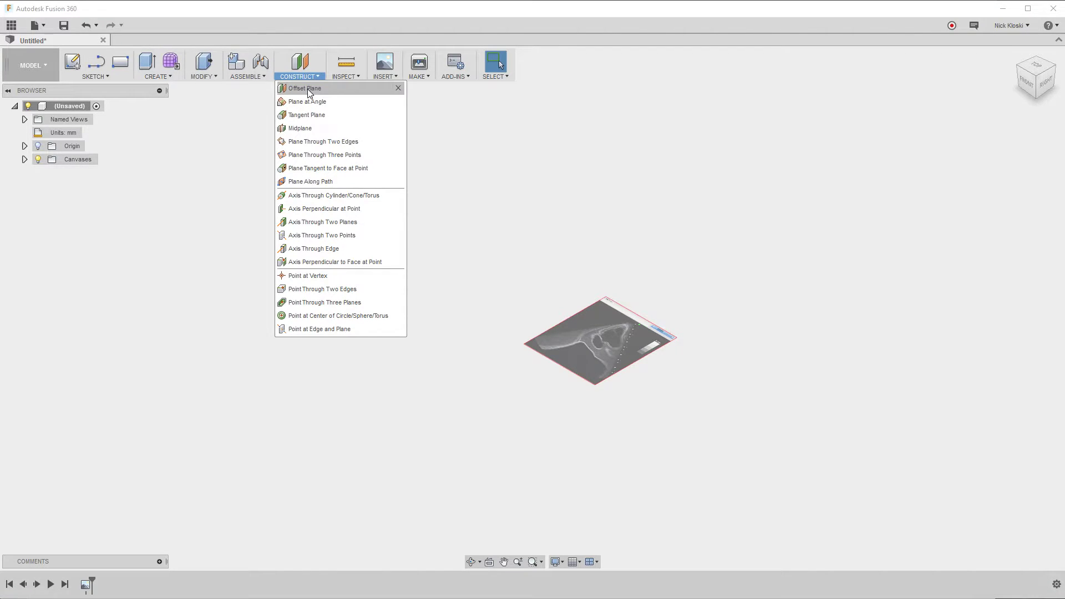
left_click(307, 88)
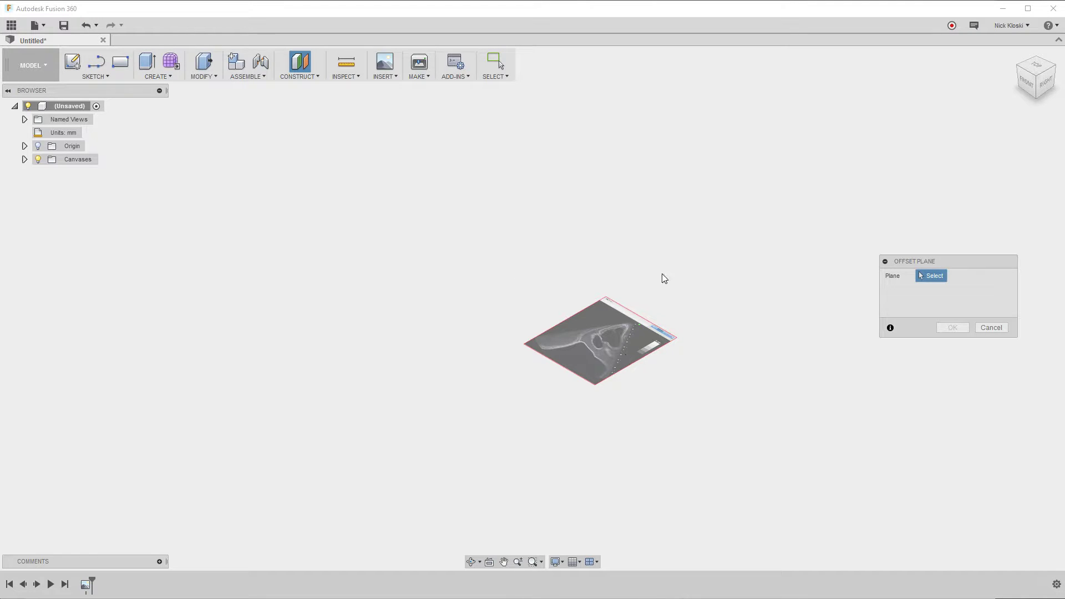
left_click(39, 147)
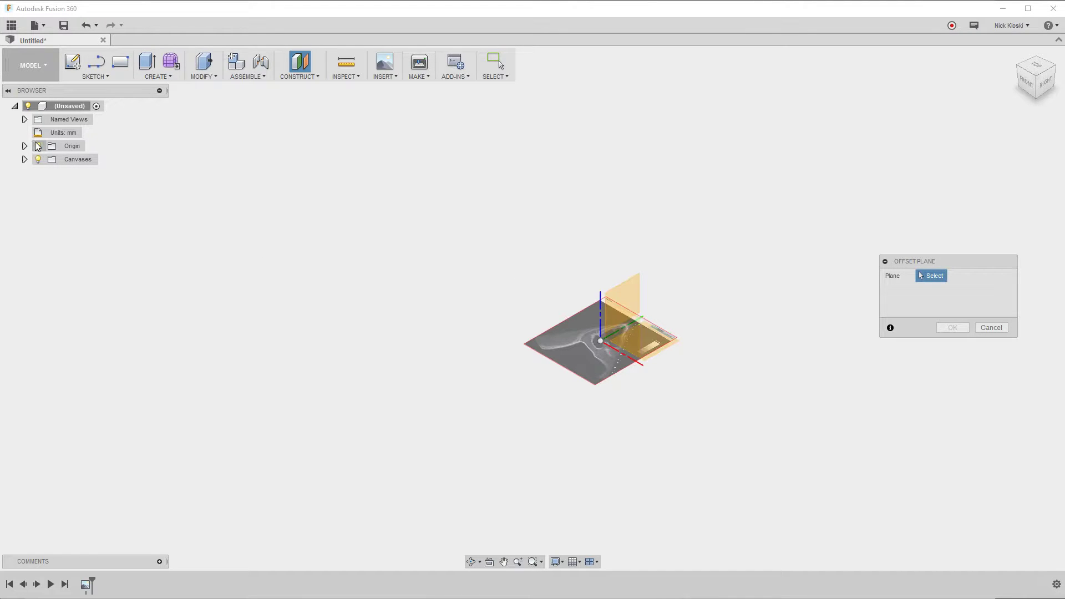
left_click(661, 349)
middle_click_drag(741, 437, 717, 423, "shift")
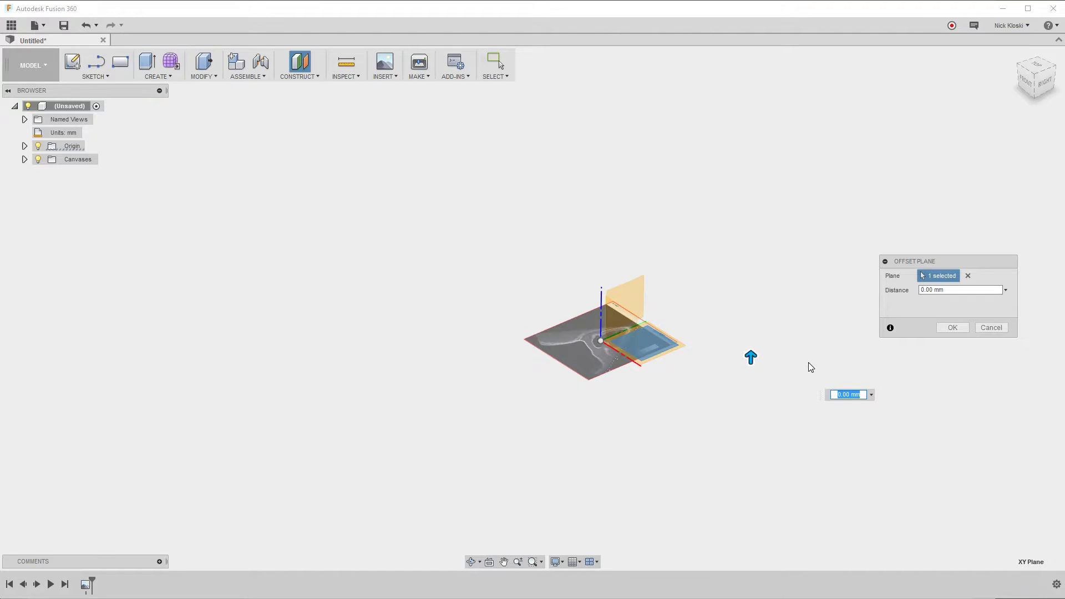
scroll(775, 324, "up", 1)
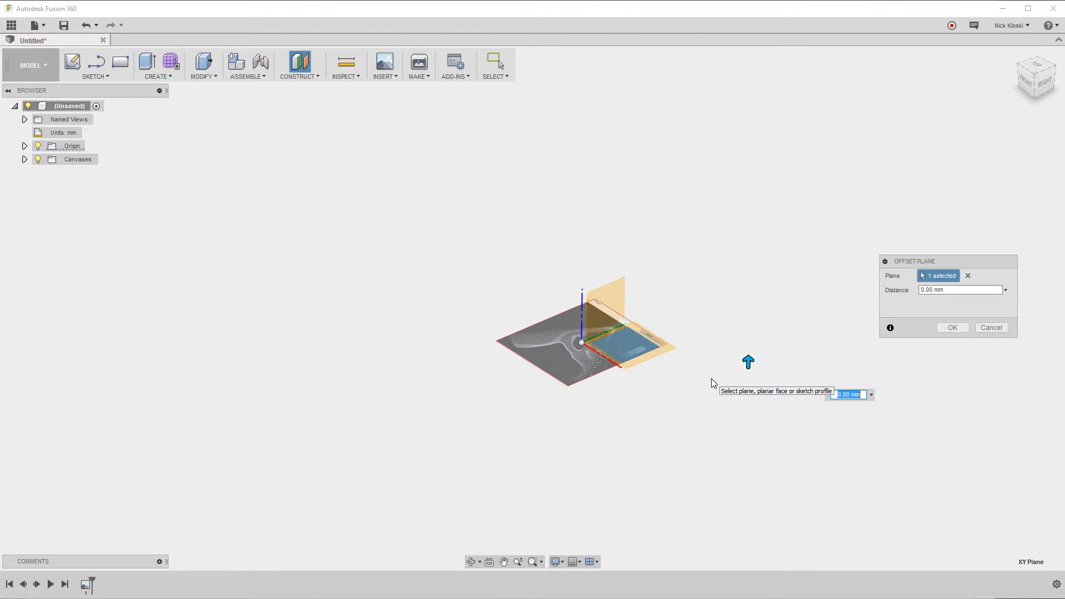
type("5")
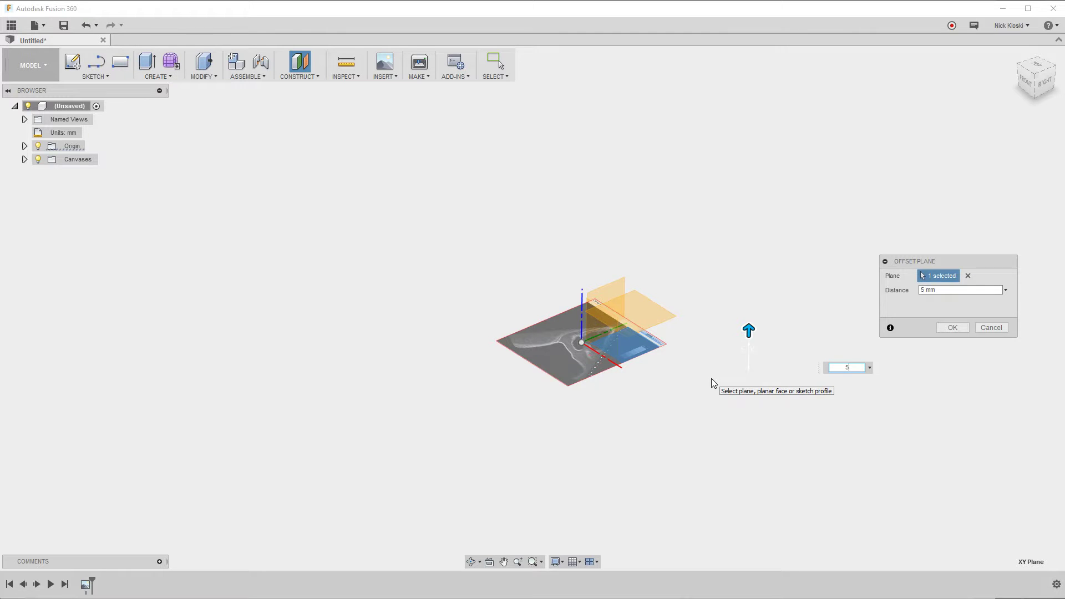
key("Return")
middle_click_drag(688, 353, 672, 332, "shift")
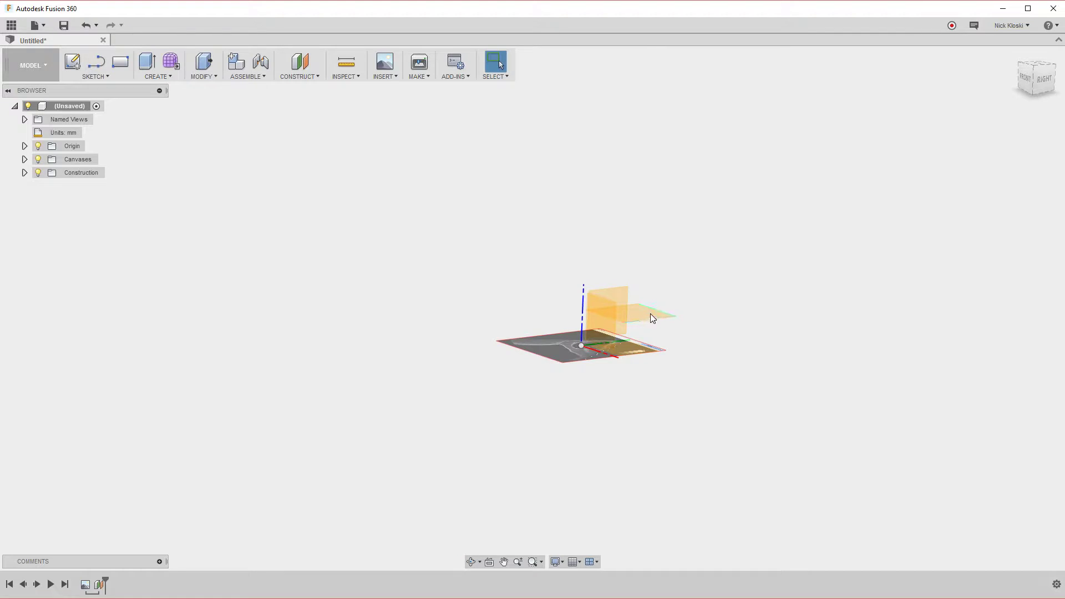
scroll(651, 315, "up", 5)
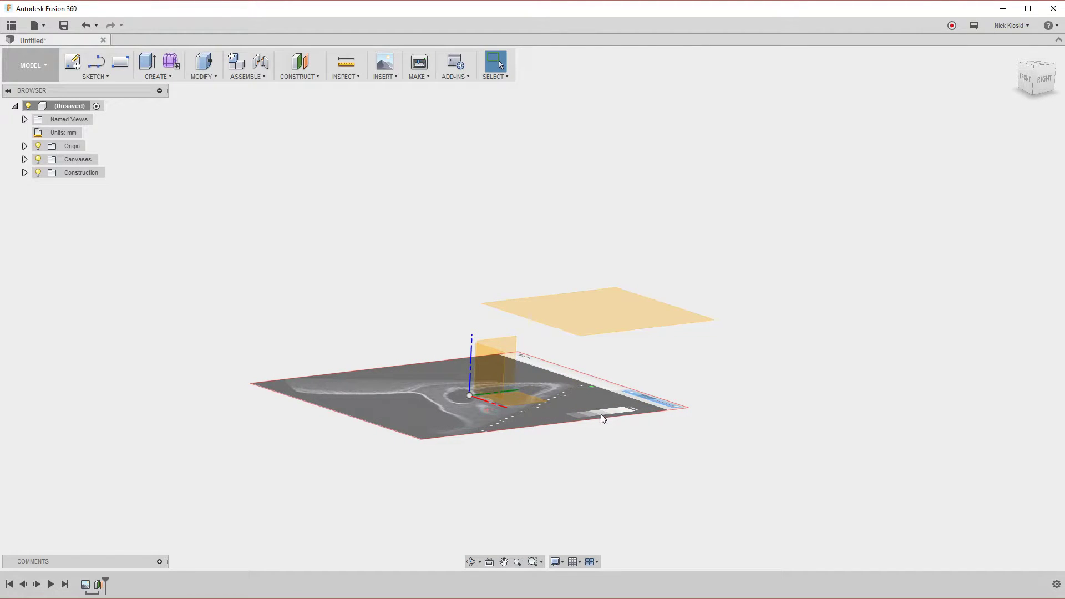
Attach the mock echo2 image as a canvas on the offset plane above the first scan
left_click(387, 78)
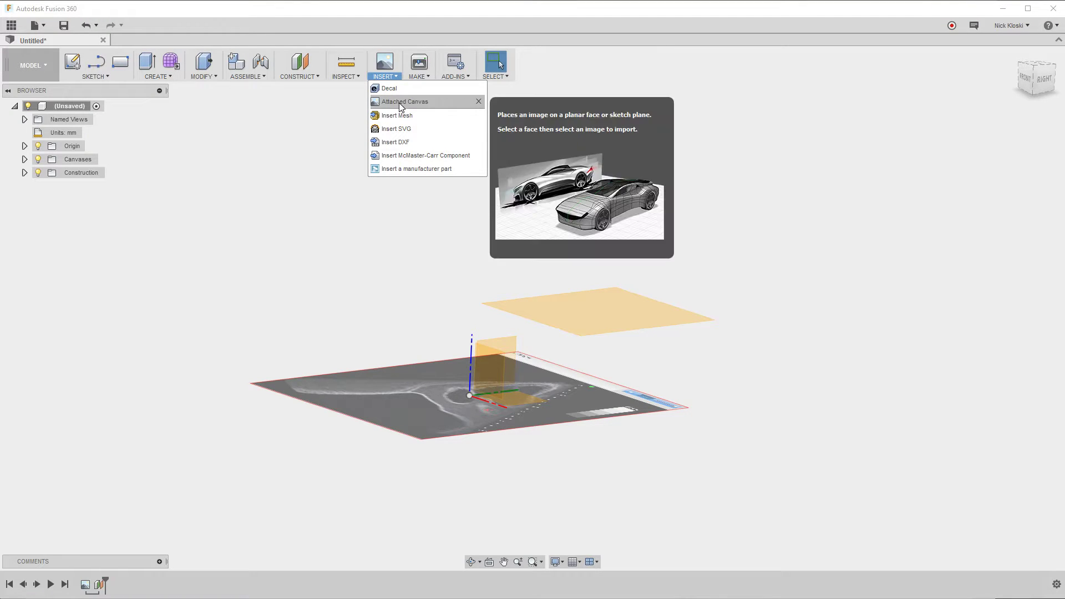
left_click(398, 103)
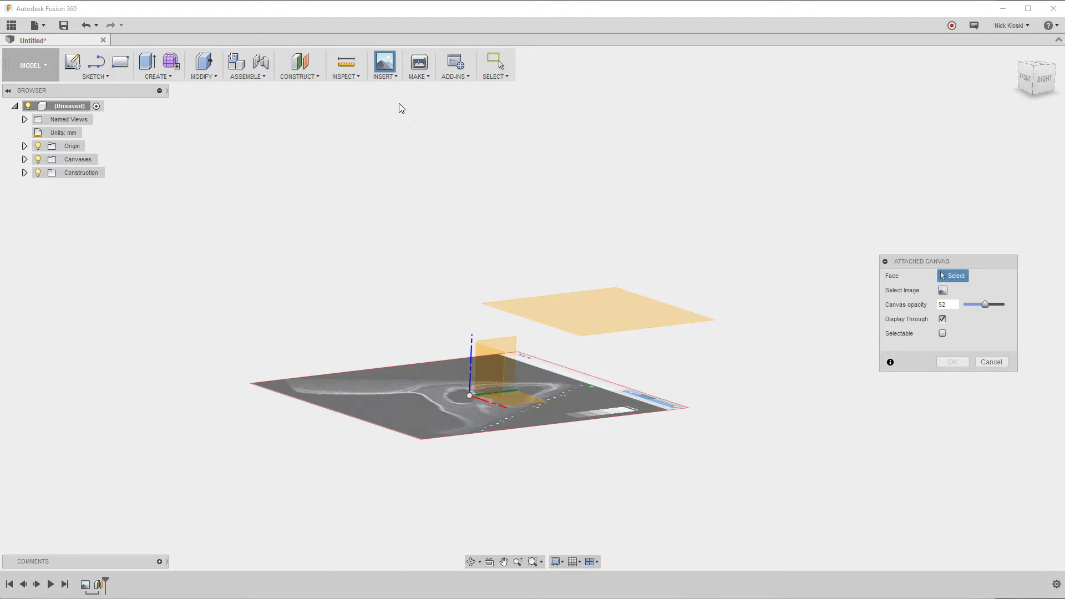
left_click(603, 304)
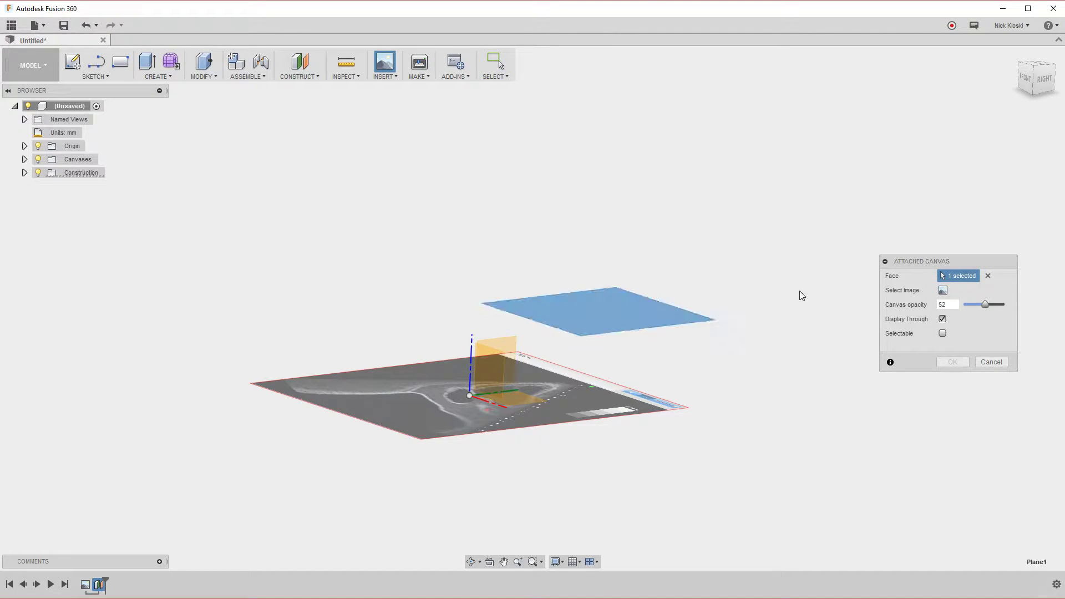
left_click(943, 290)
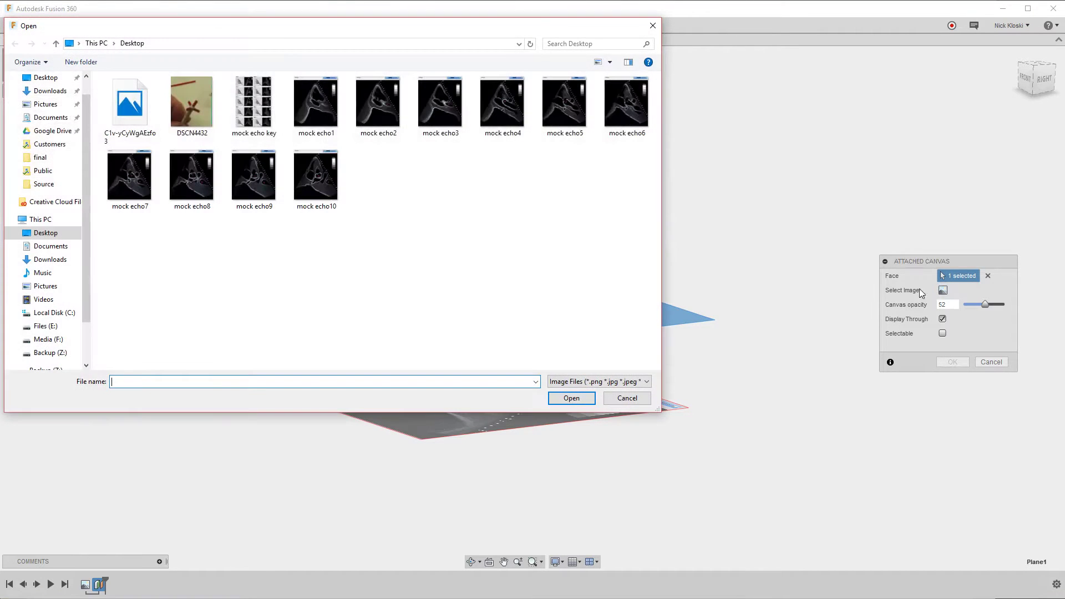
left_click(383, 114)
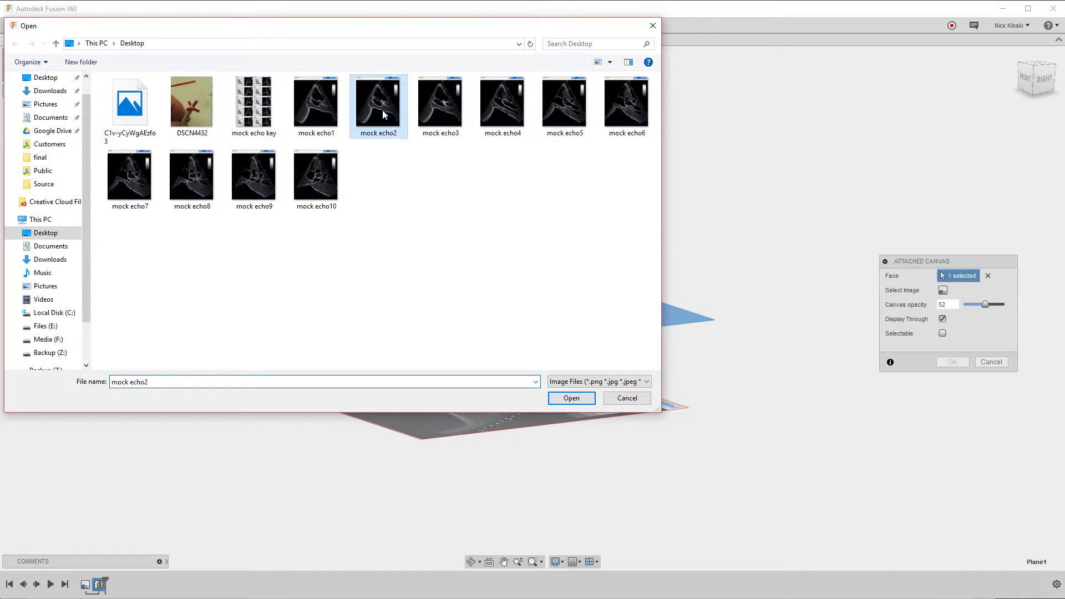
left_click(554, 397)
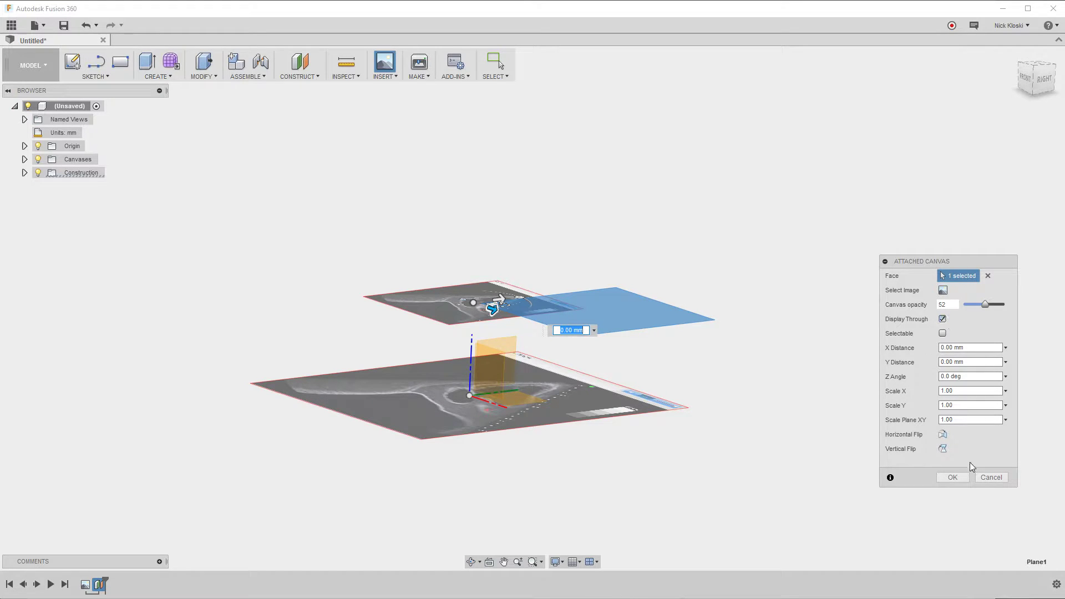
left_click(953, 477)
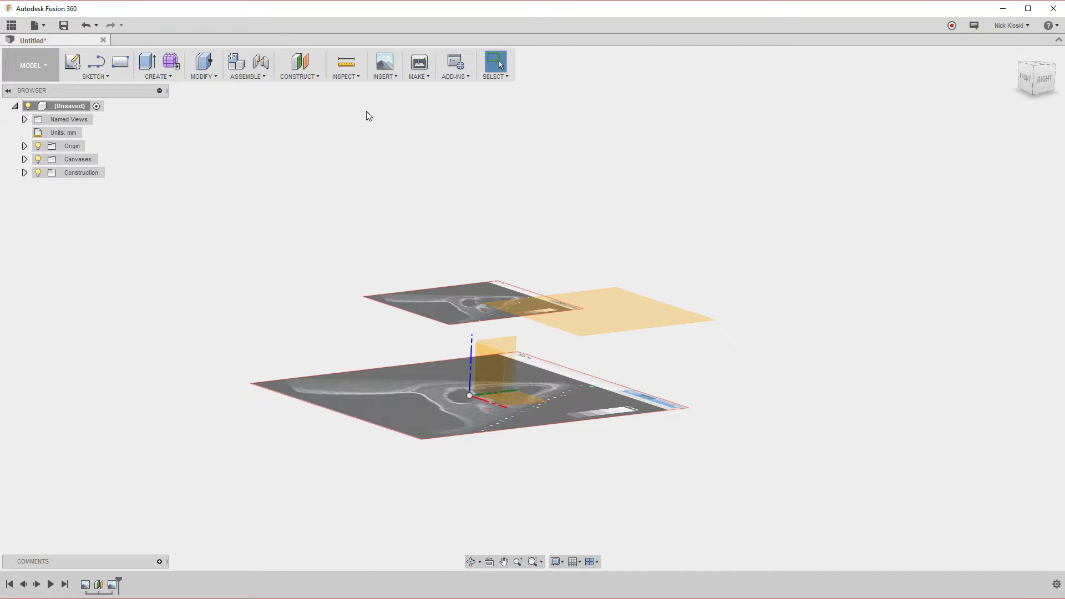
Construct a second offset plane above the existing one, keeping the same 5 mm spacing
left_click(299, 77)
left_click(310, 87)
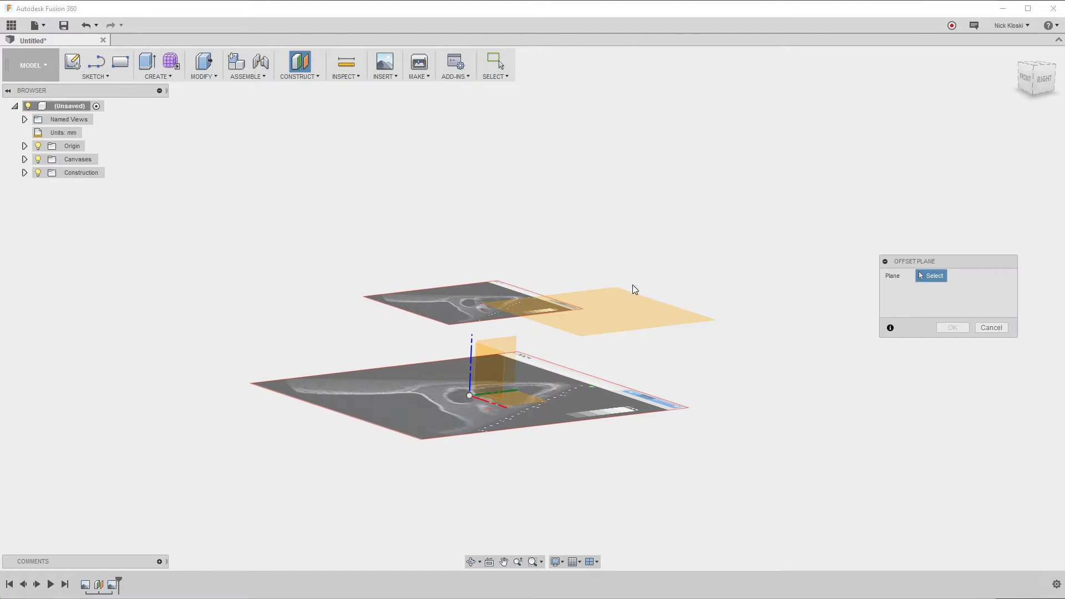
left_click(632, 293)
type("50")
key("Return")
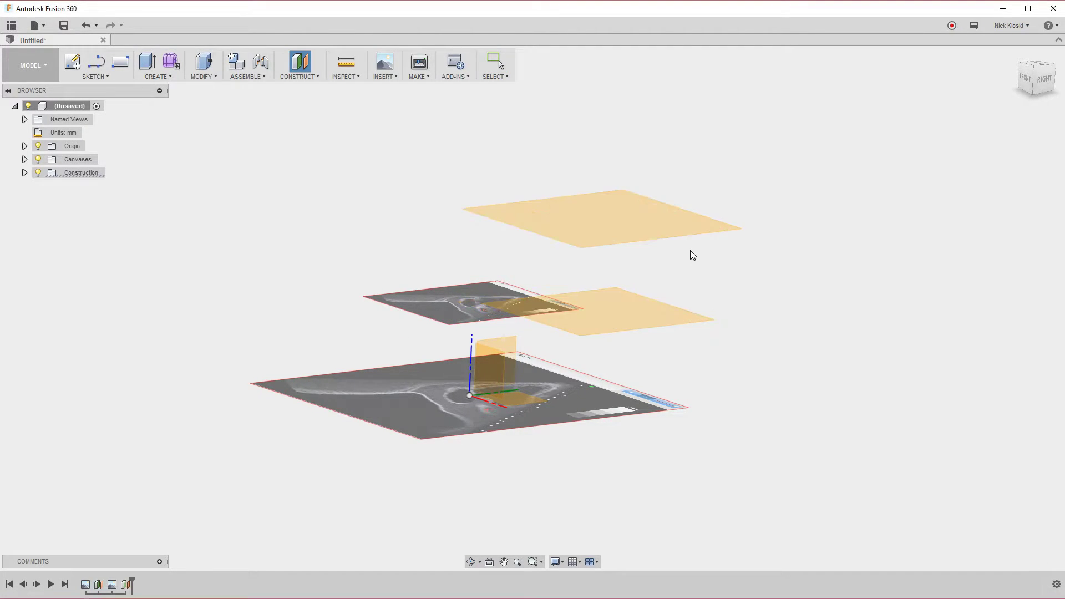
Start an attached canvas on the uppermost construction plane
left_click(387, 78)
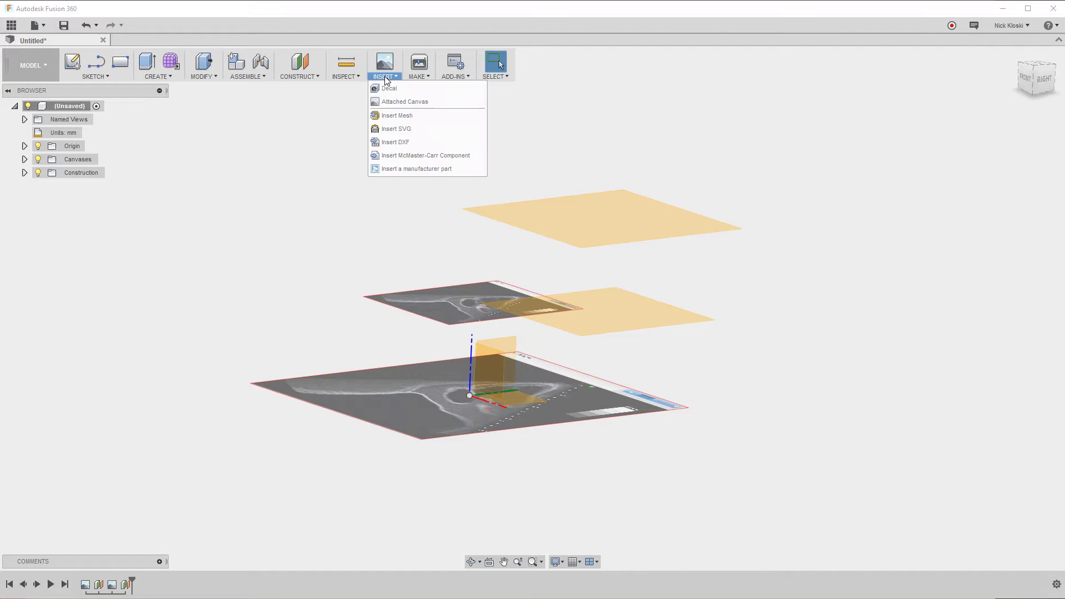
left_click(391, 116)
left_click(592, 215)
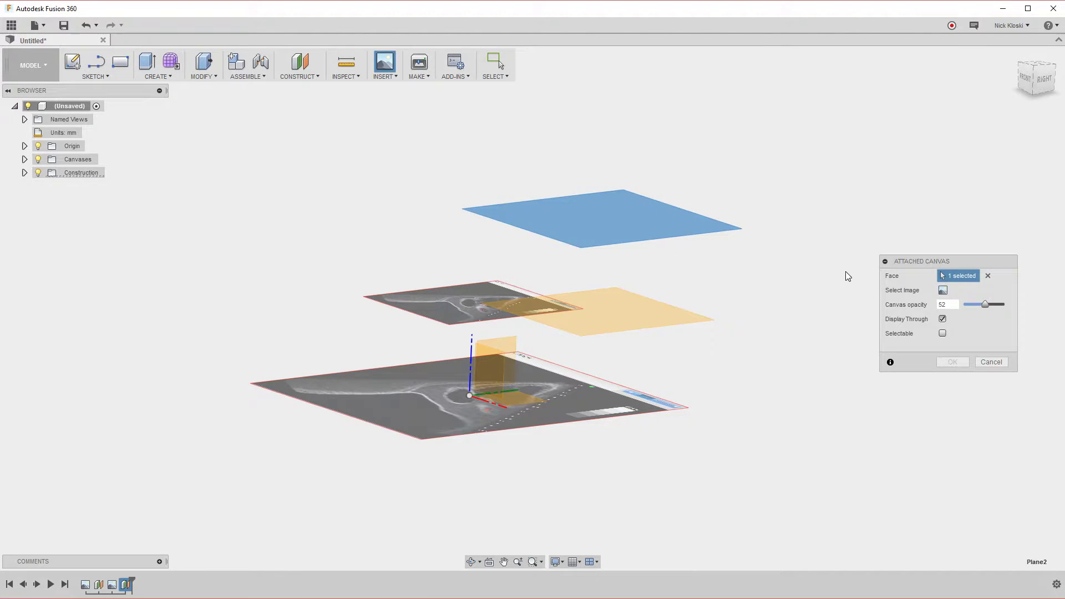
Attach the mock echo3 image as a canvas on the upper offset plane
left_click(942, 290)
double_click(435, 109)
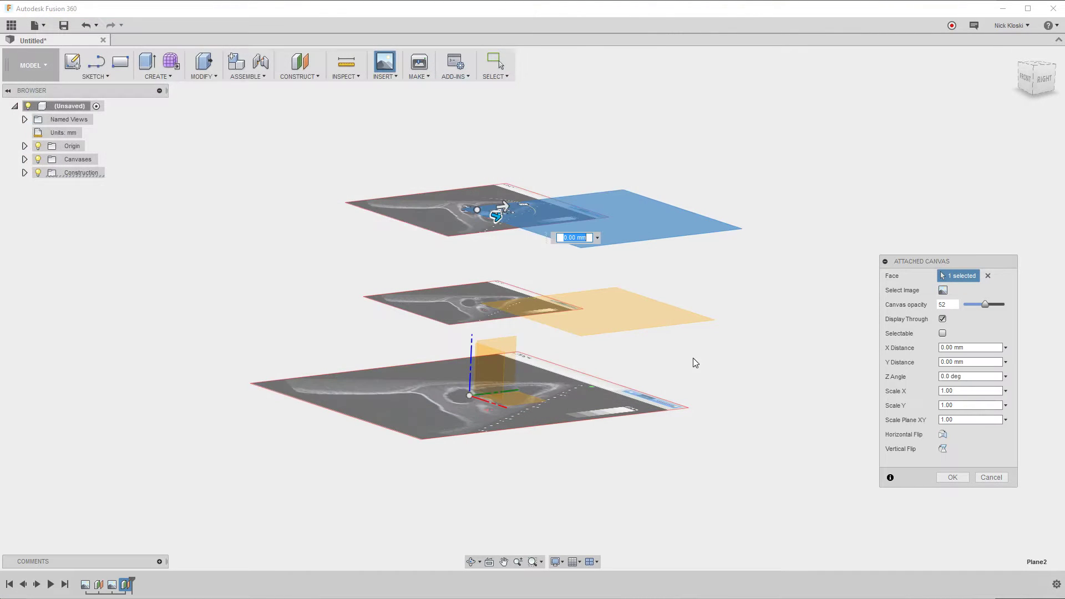
left_click(952, 477)
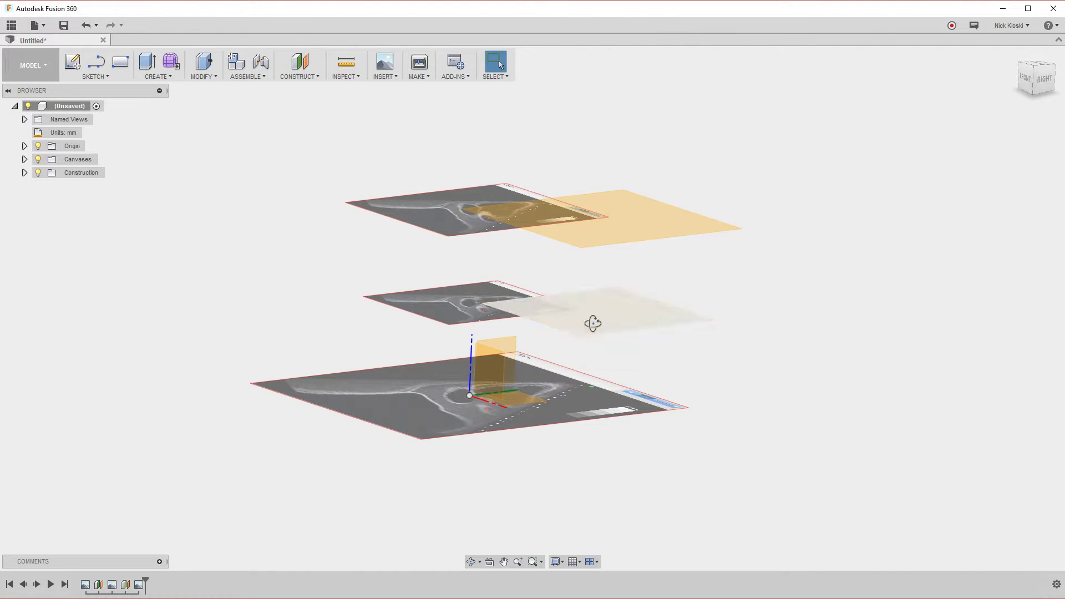
mouse_move(590, 325)
middle_mouse_down("shift")
mouse_move(587, 369)
mouse_move(613, 351)
mouse_move(547, 327)
mouse_move(616, 340)
mouse_move(610, 332)
middle_mouse_up("shift")
key("Escape")
List the canvases and construction planes in the browser, and hide the mock echo3 and mock echo2 canvases
left_click(25, 159)
left_click(25, 212)
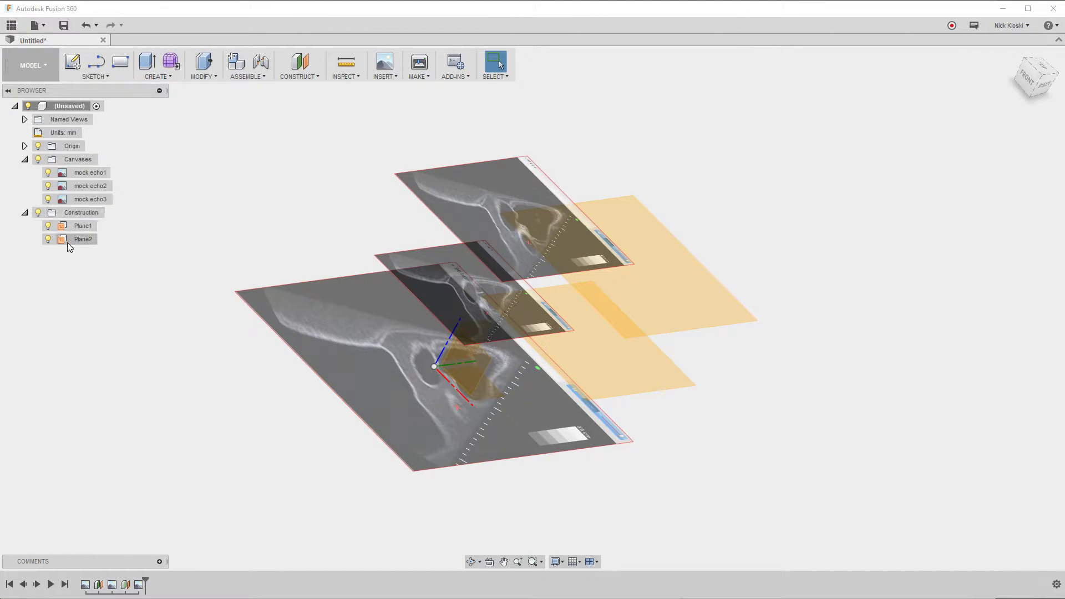
left_click(47, 199)
left_click(48, 186)
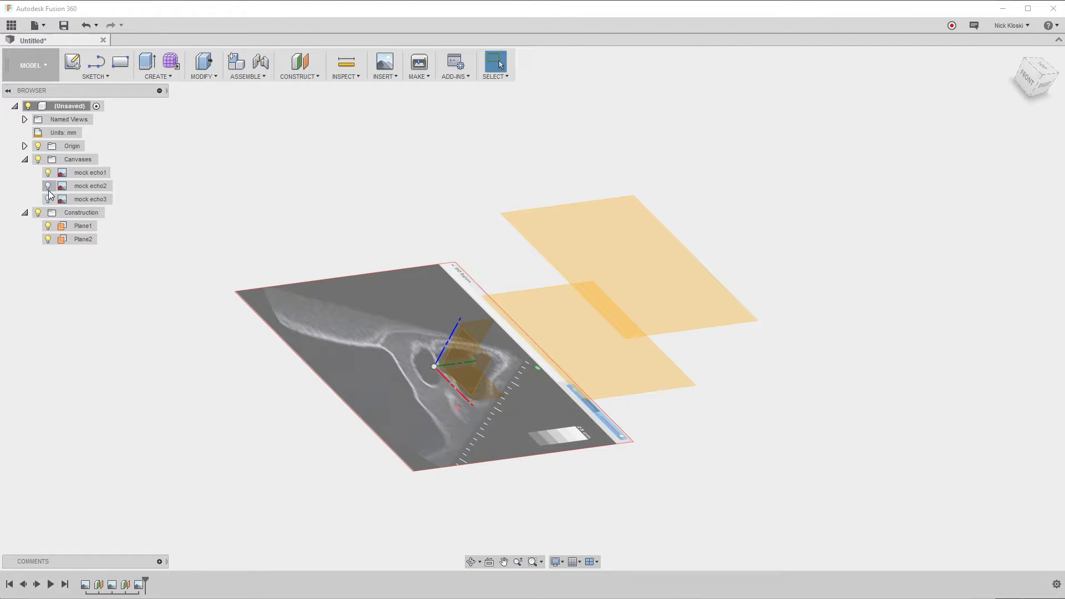
Calibrate the mock echo1 canvas by setting the distance between two neighbouring scale ticks to 5 mm
right_click(97, 172)
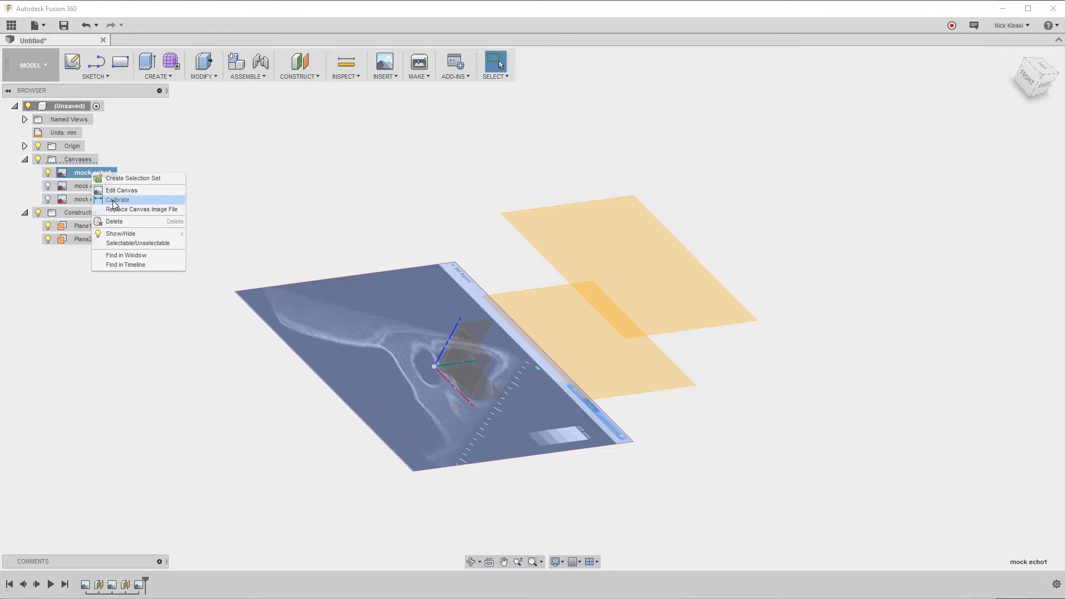
left_click(114, 201)
middle_click_drag(295, 423, 539, 392, "shift")
scroll(540, 392, "up", 5)
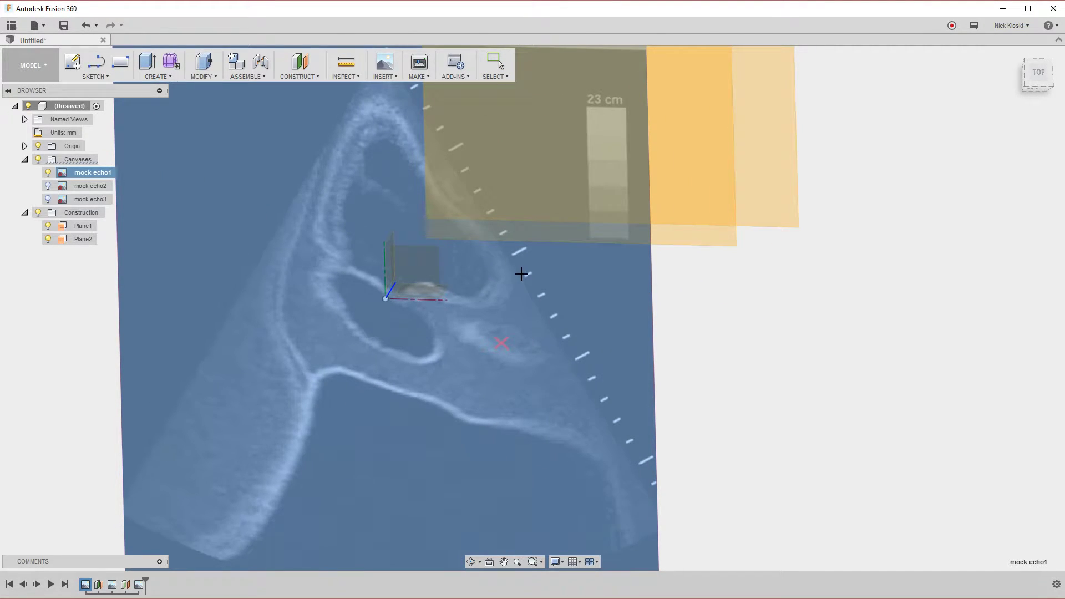
left_click(512, 253)
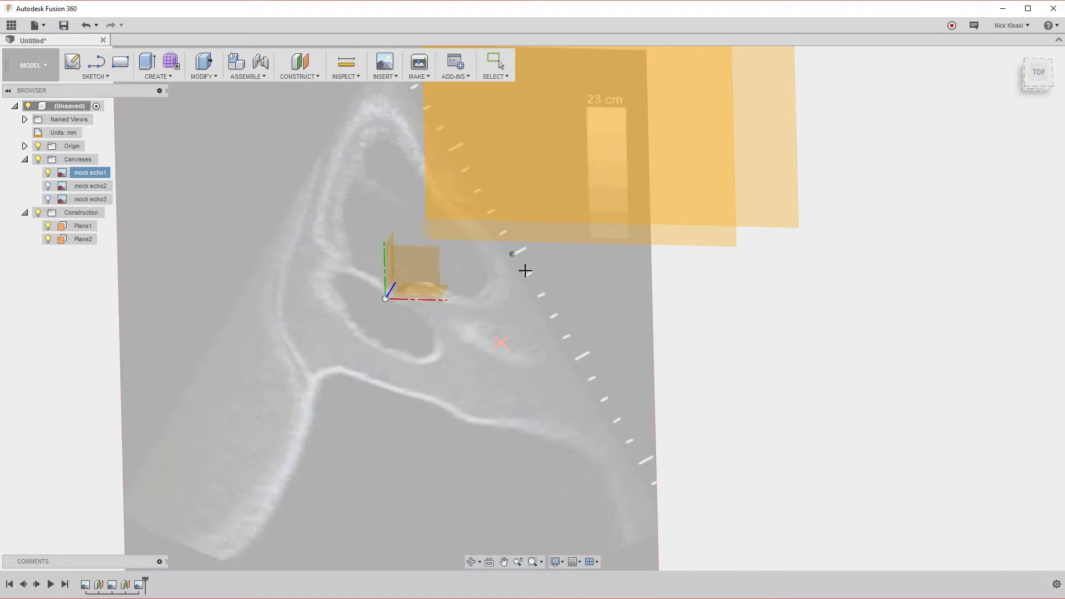
left_click(524, 276)
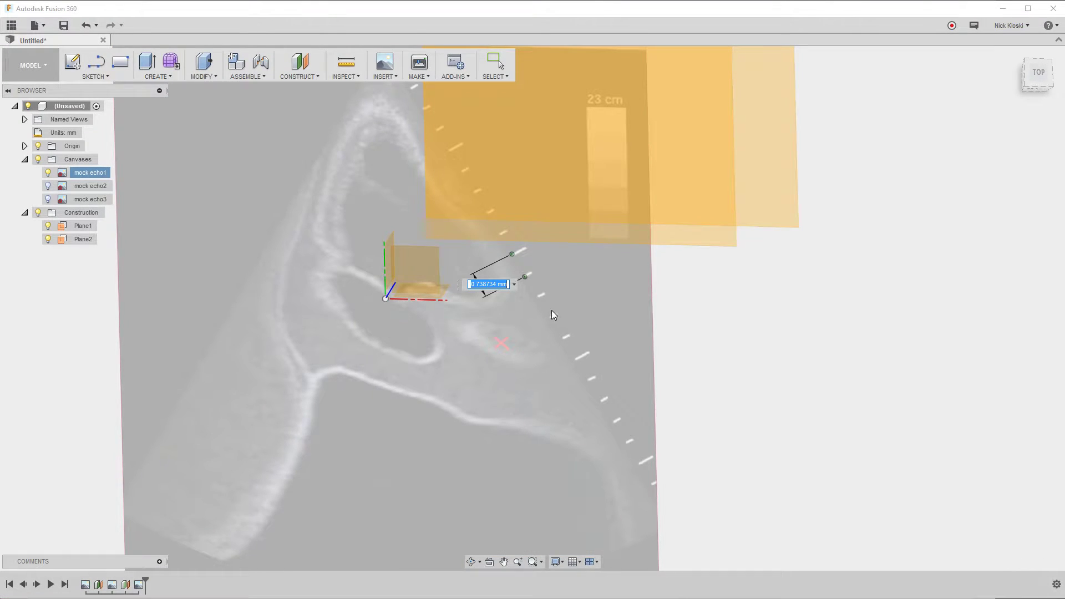
type("5")
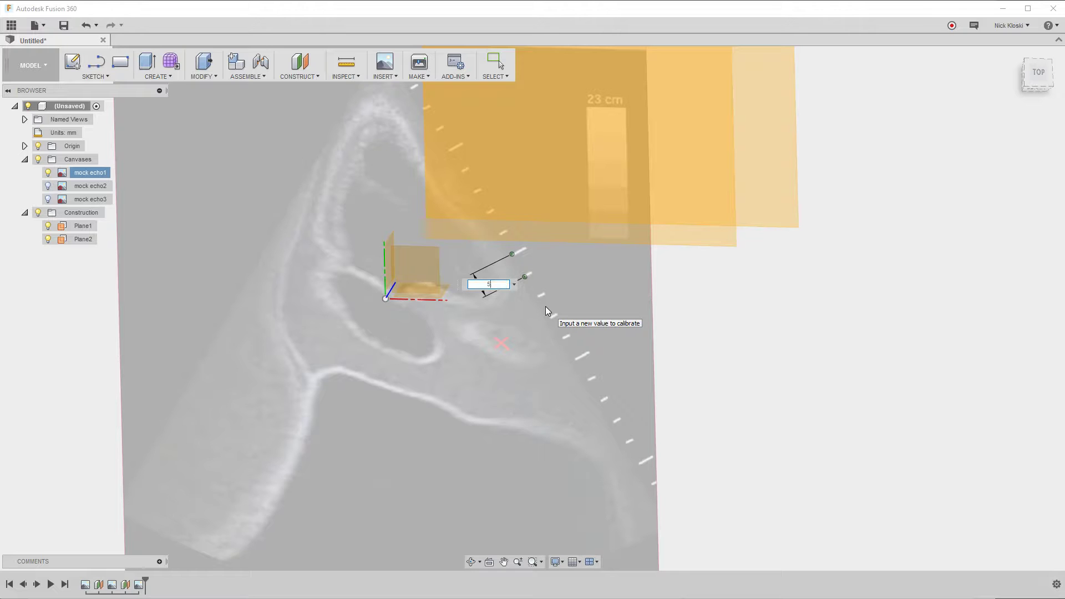
key("Return")
scroll(546, 355, "down", 15)
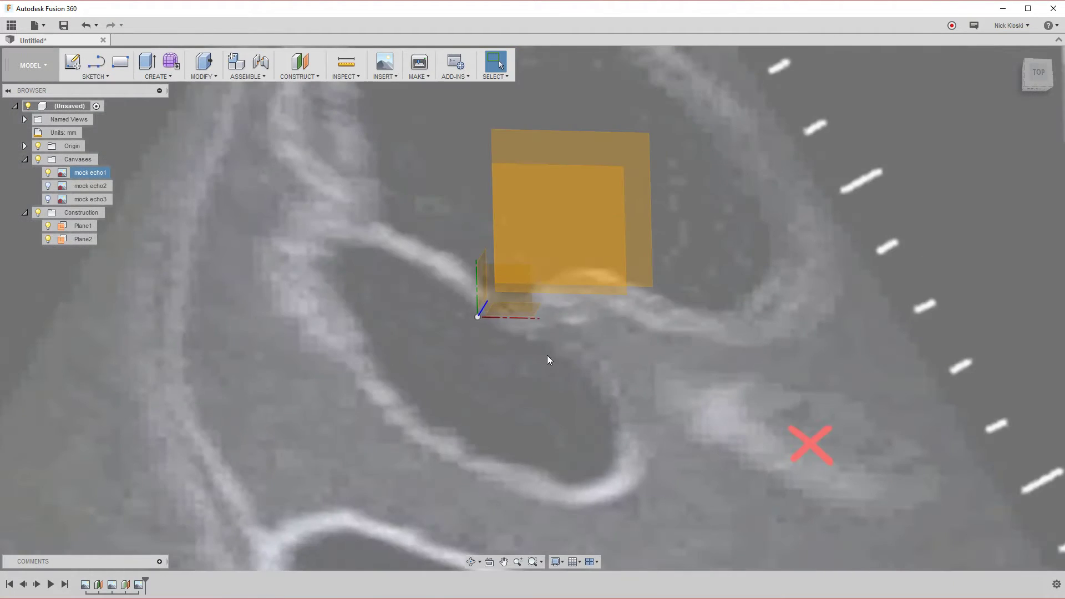
middle_click_drag(437, 411, 438, 385, "shift")
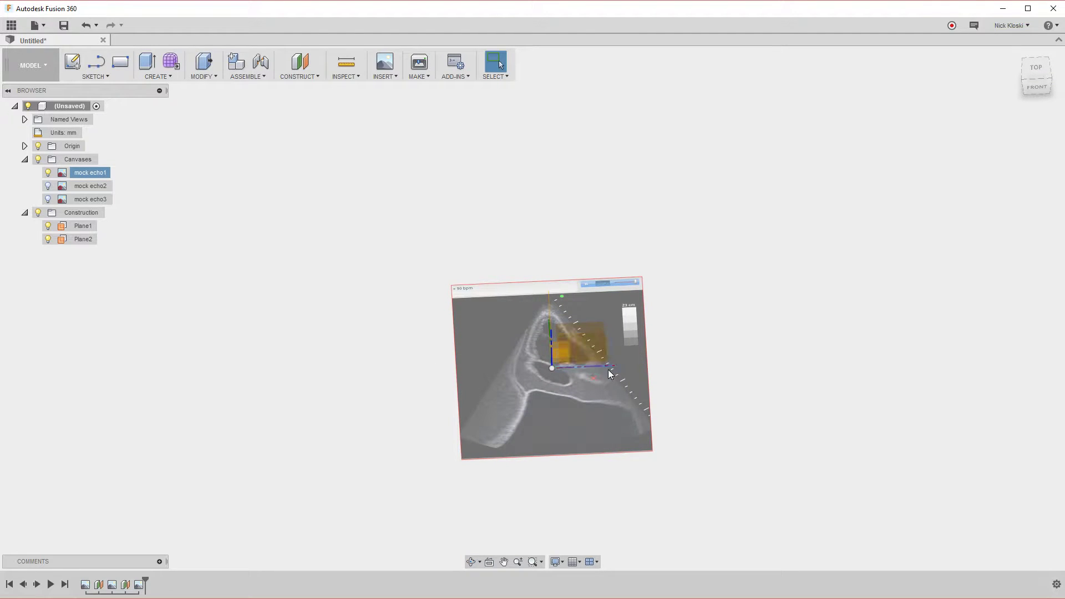
Hide the mock echo1 canvas and show mock echo2 in its place
left_click(48, 173)
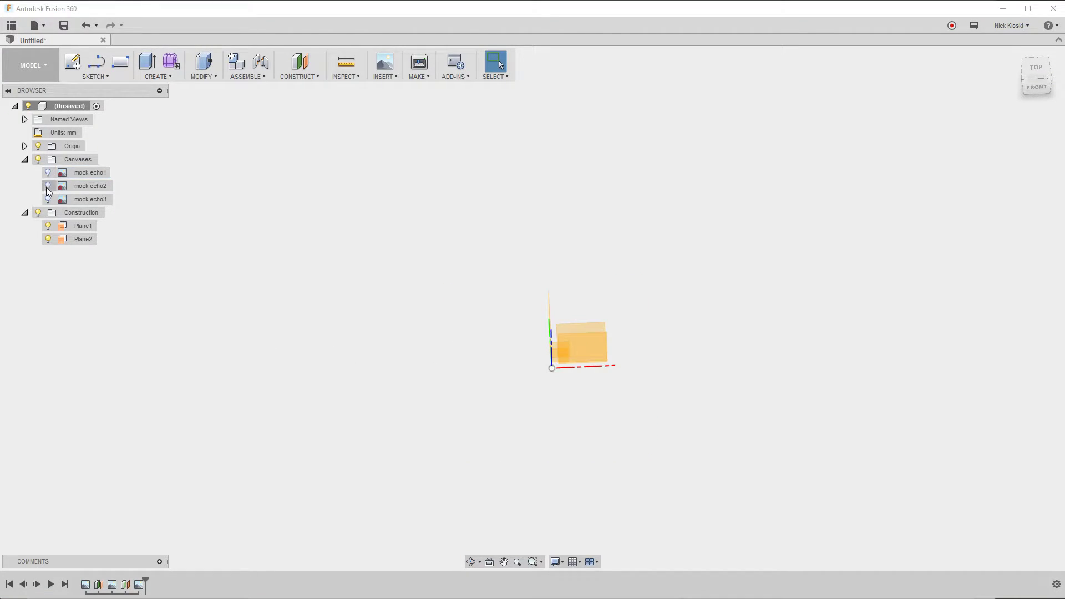
left_click(47, 187)
scroll(526, 371, "up", 8)
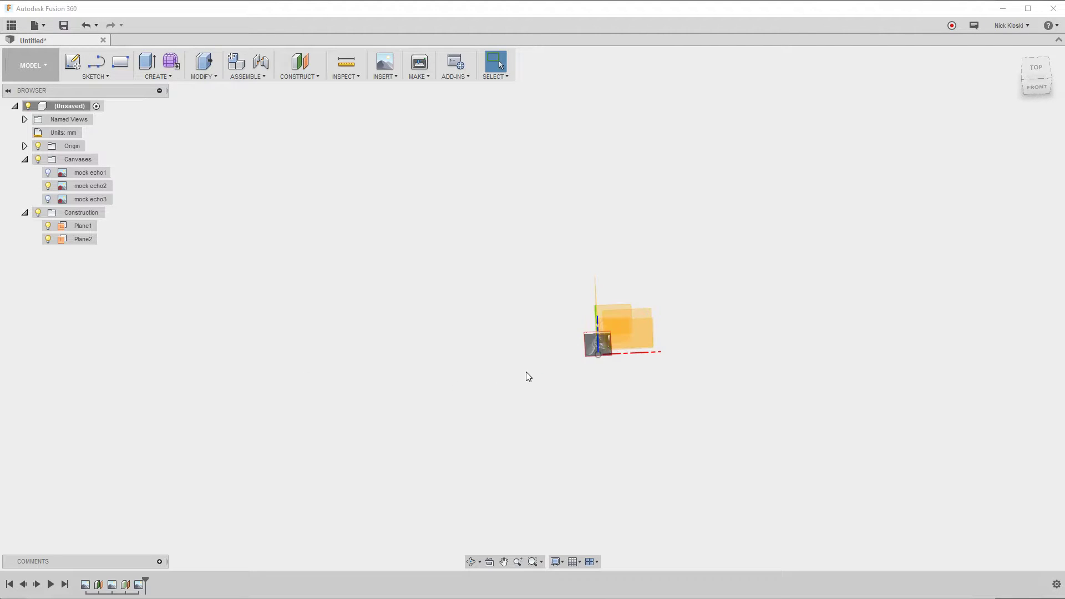
scroll(617, 336, "up", 3)
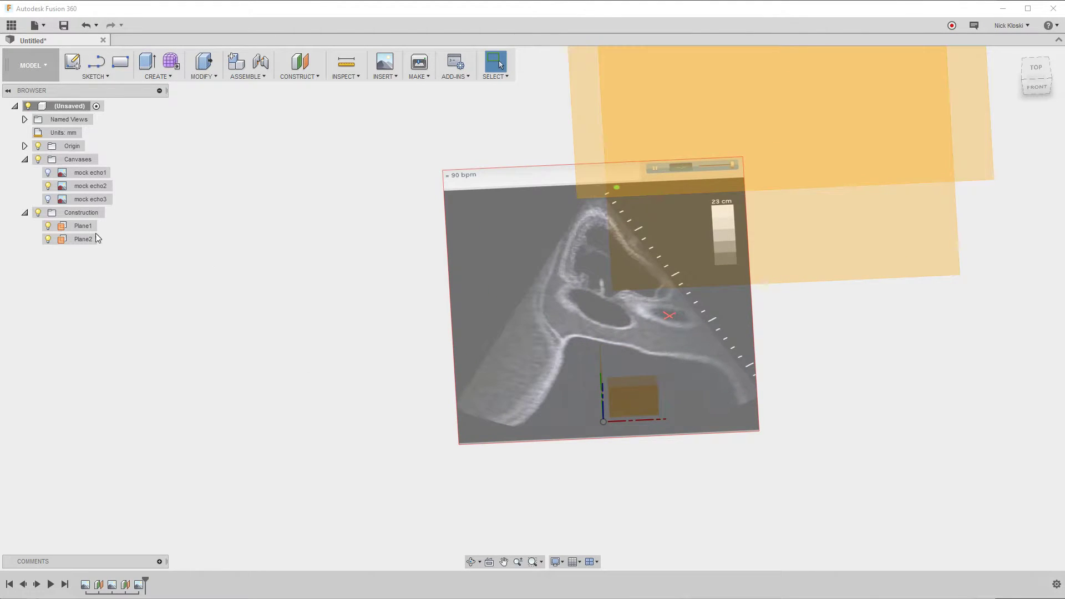
Calibrate the mock echo2 canvas using the distance between two neighbouring marks on its tick scale
right_click(83, 188)
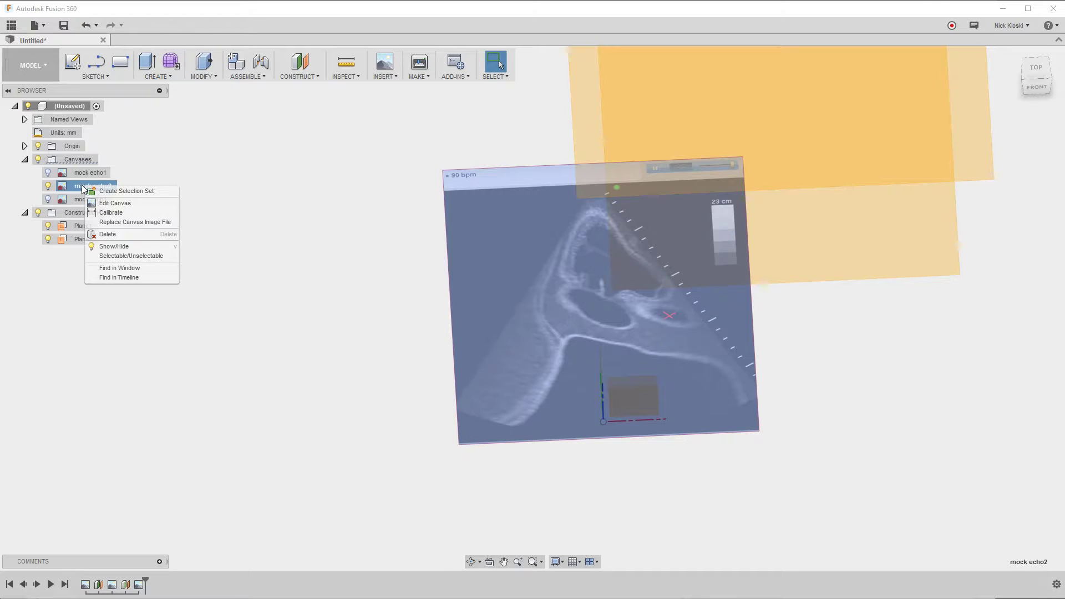
left_click(113, 213)
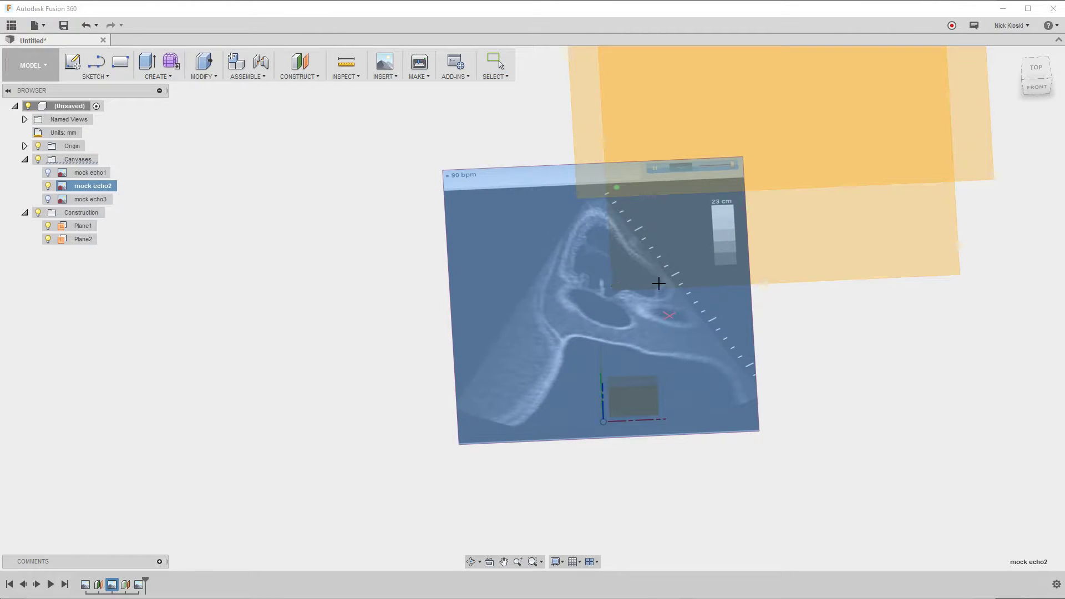
scroll(687, 283, "up", 5)
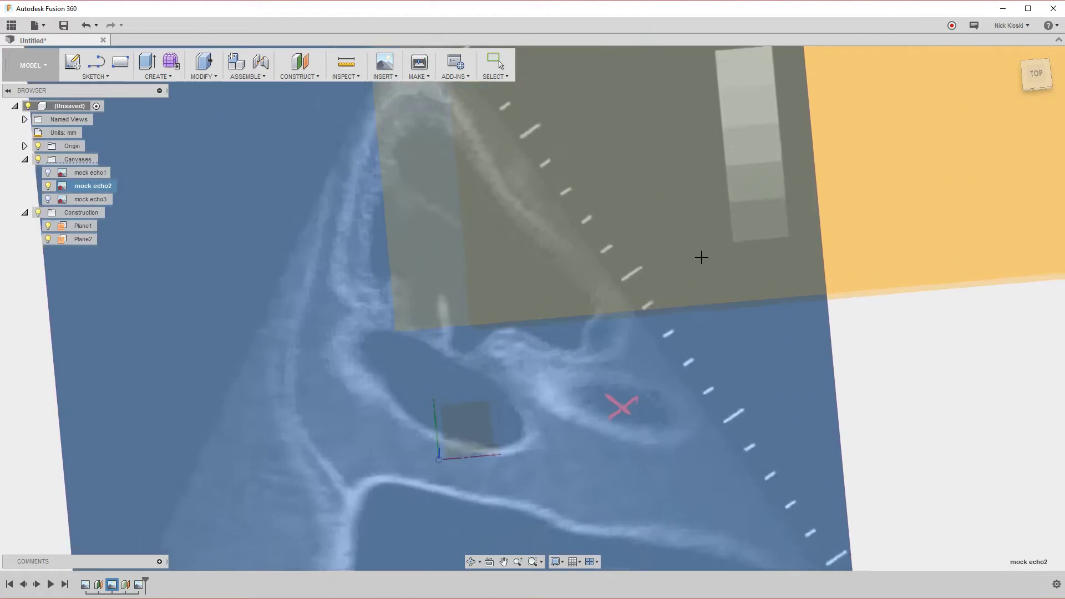
left_click(612, 282)
left_click(636, 314)
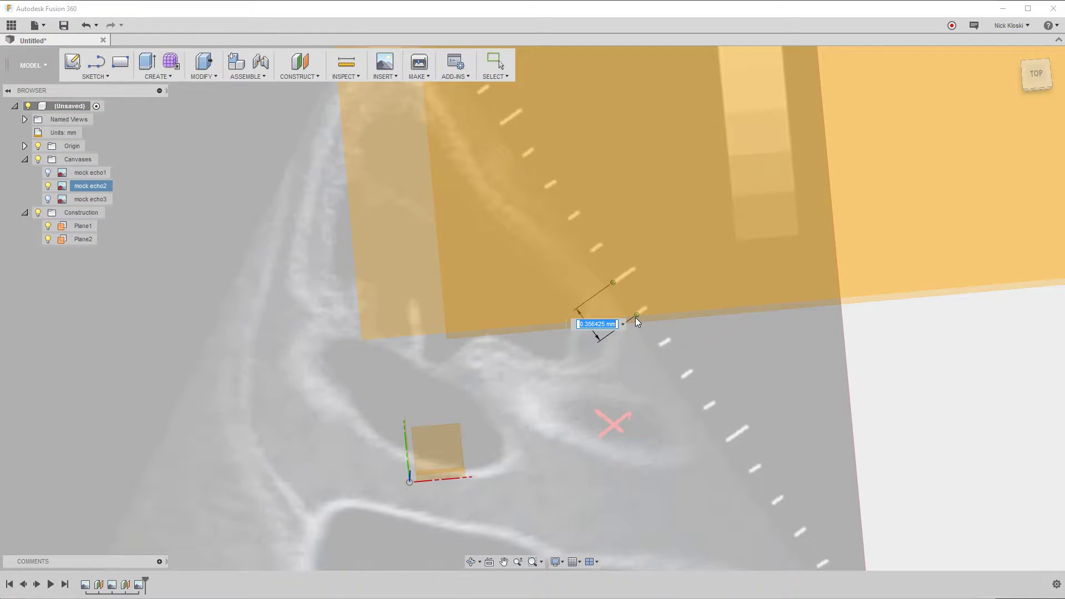
type("10")
key("Return")
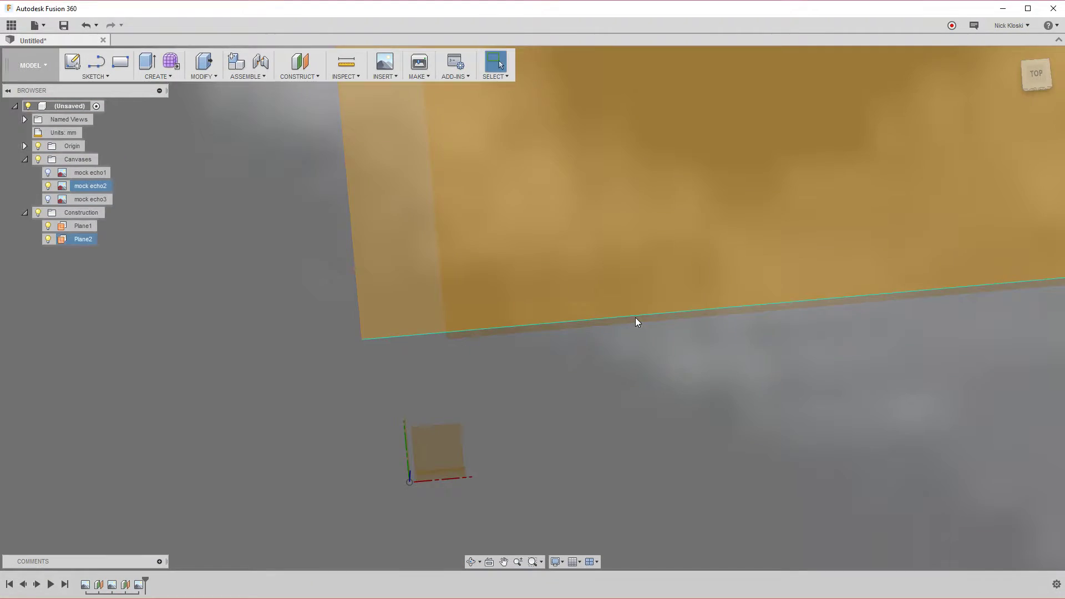
scroll(471, 389, "down", 10)
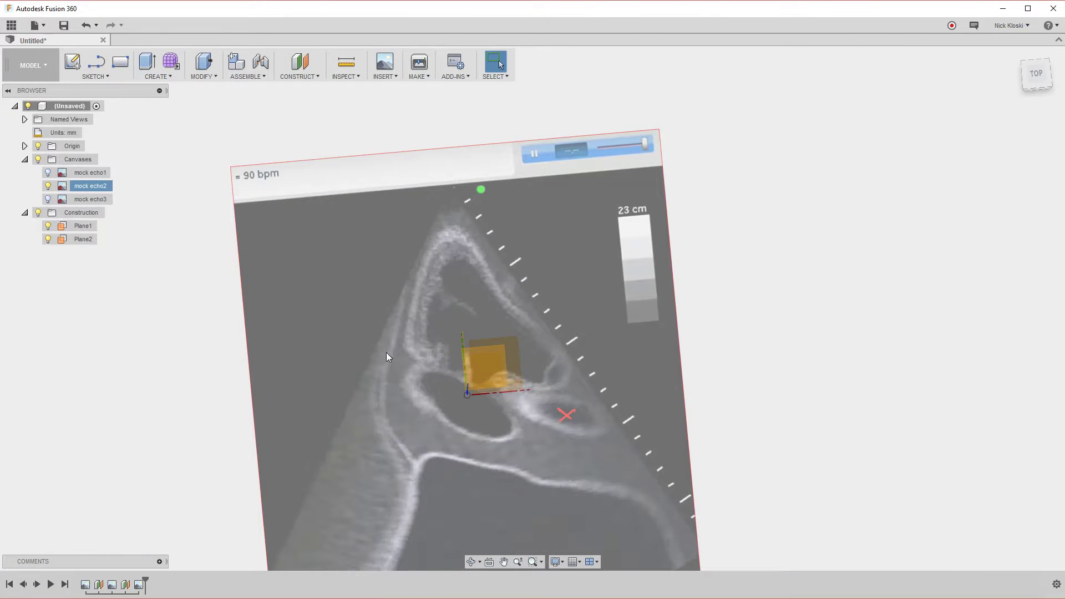
Hide the mock echo2 canvas and show mock echo3 in its place
left_click(48, 186)
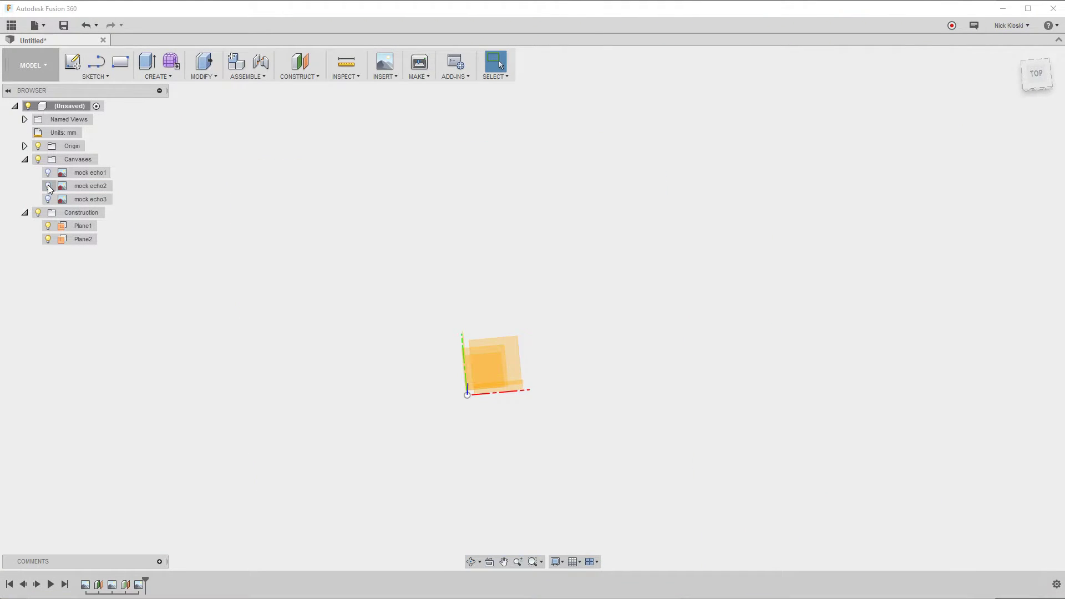
left_click(48, 200)
scroll(394, 425, "up", 3)
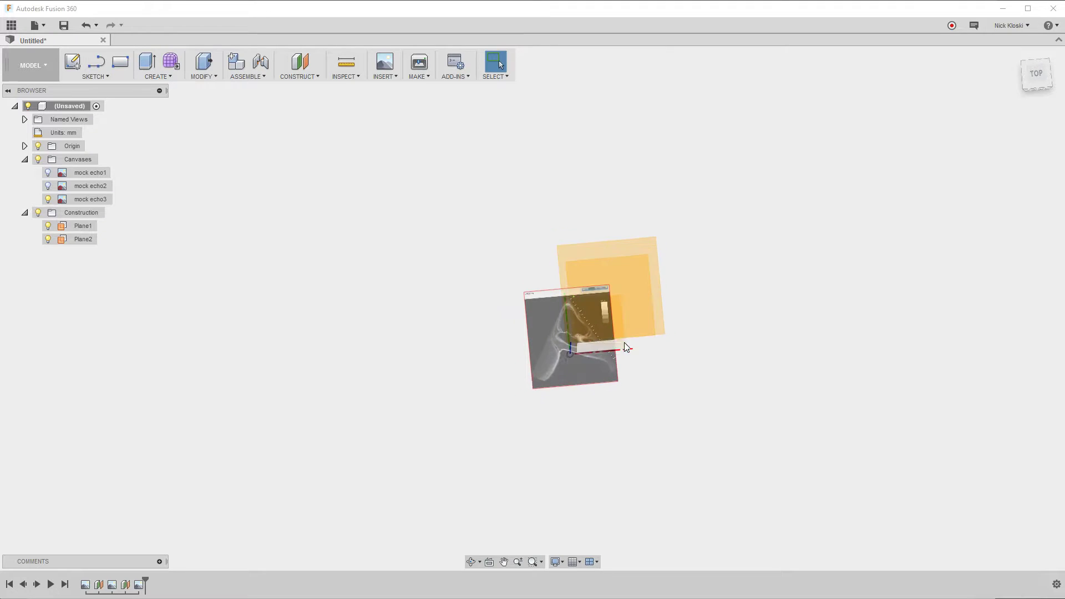
scroll(489, 388, "up", 6)
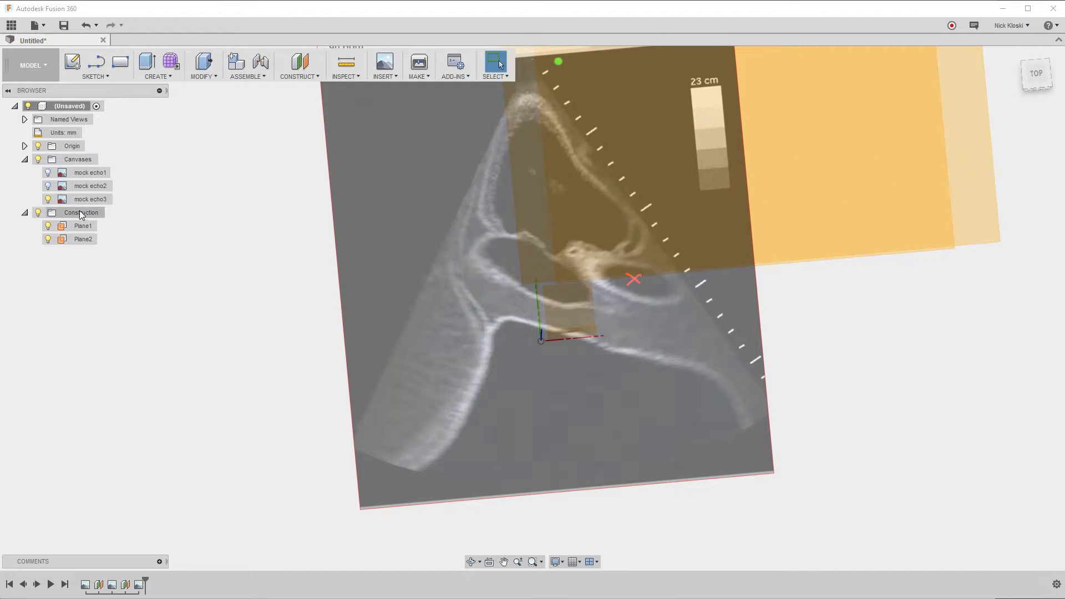
Calibrate the mock echo3 canvas using two neighbouring marks on its tick scale
right_click(89, 199)
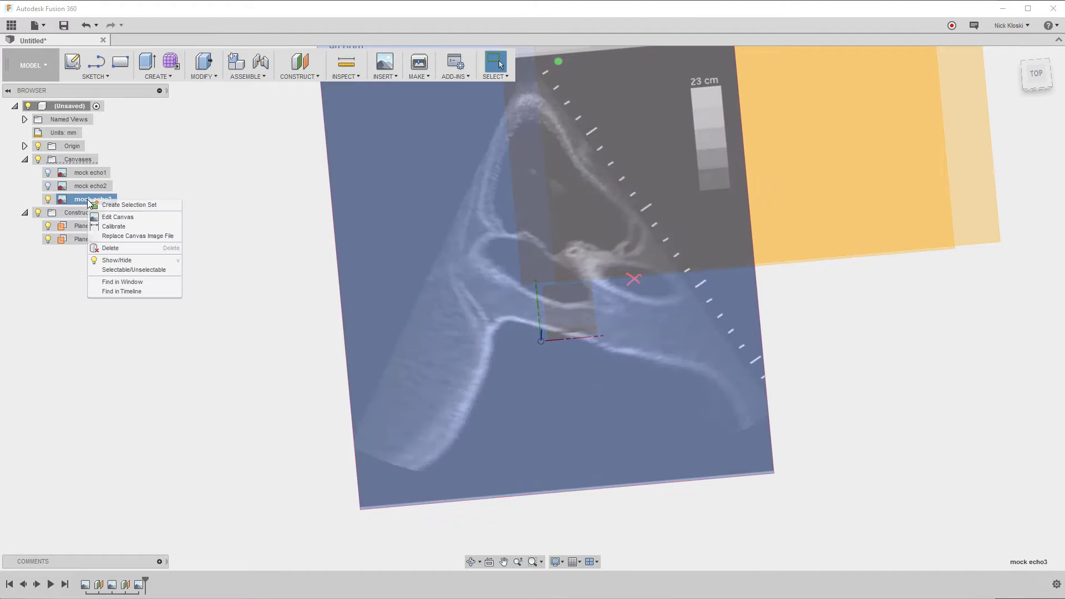
left_click(114, 226)
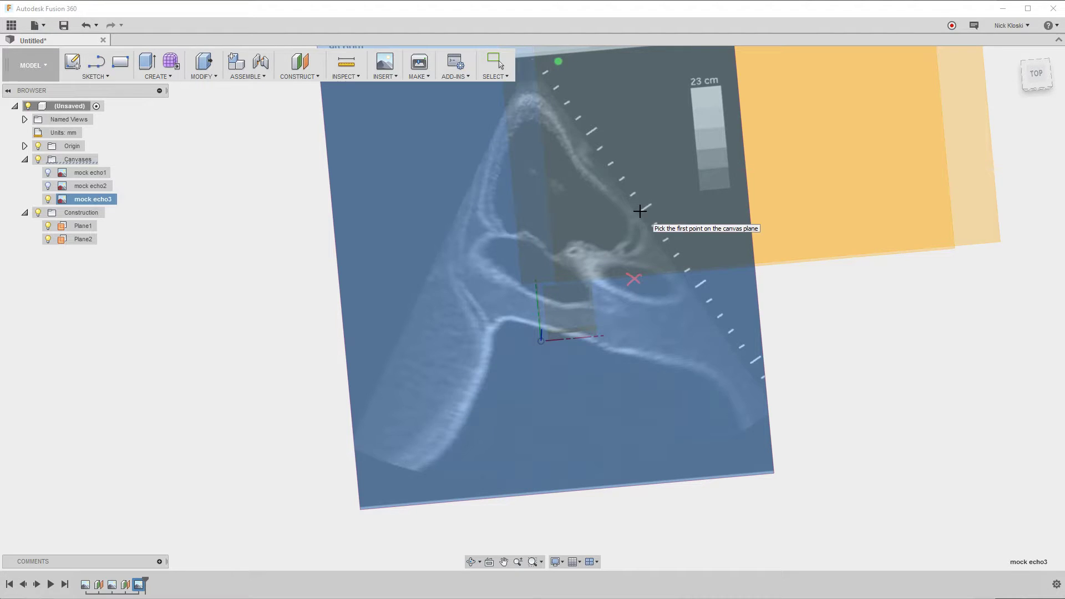
left_click(653, 227)
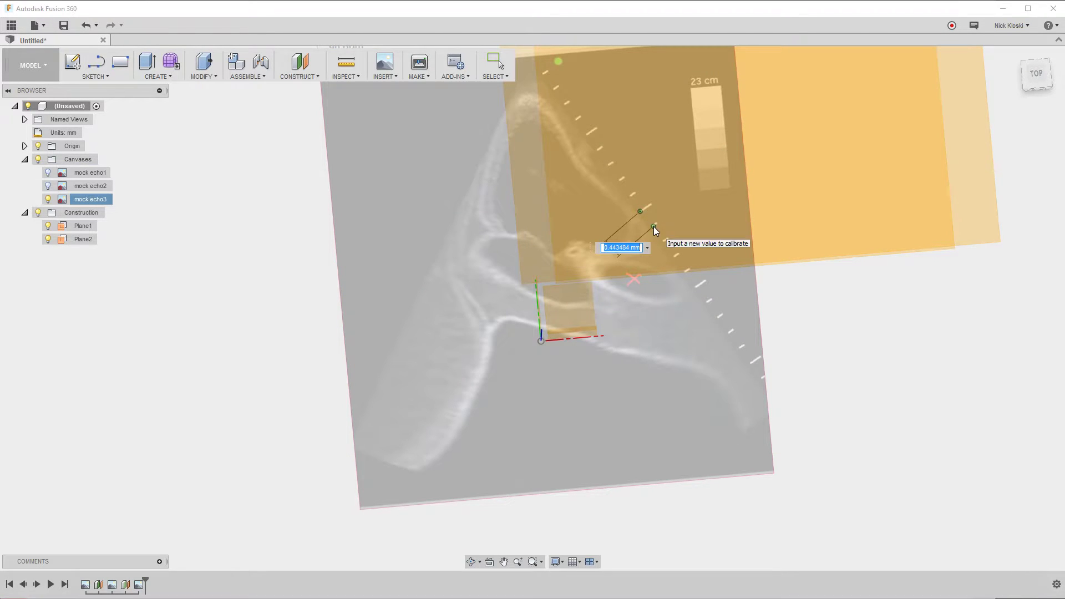
type("10")
key("Return")
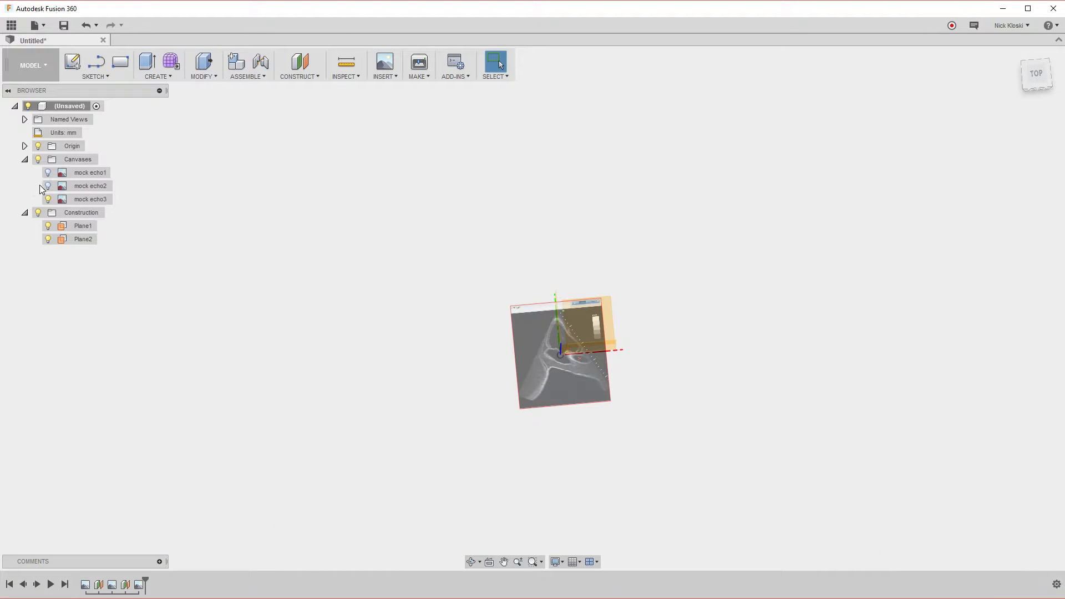
Show all three echo canvases together and compare their alignment from the top view
left_click(47, 186)
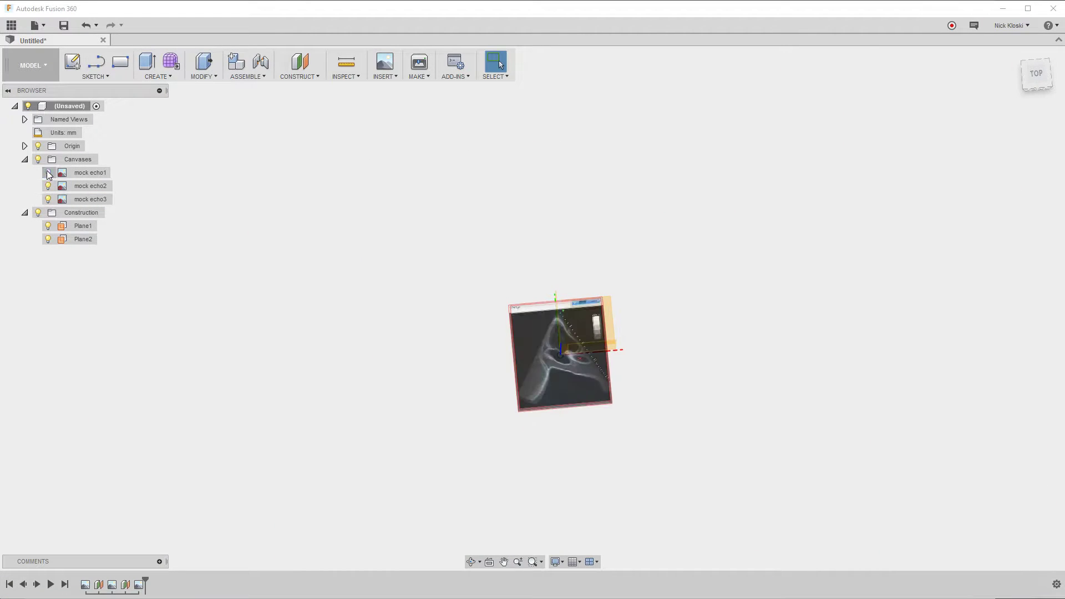
middle_click_drag(677, 465, 316, 428, "shift")
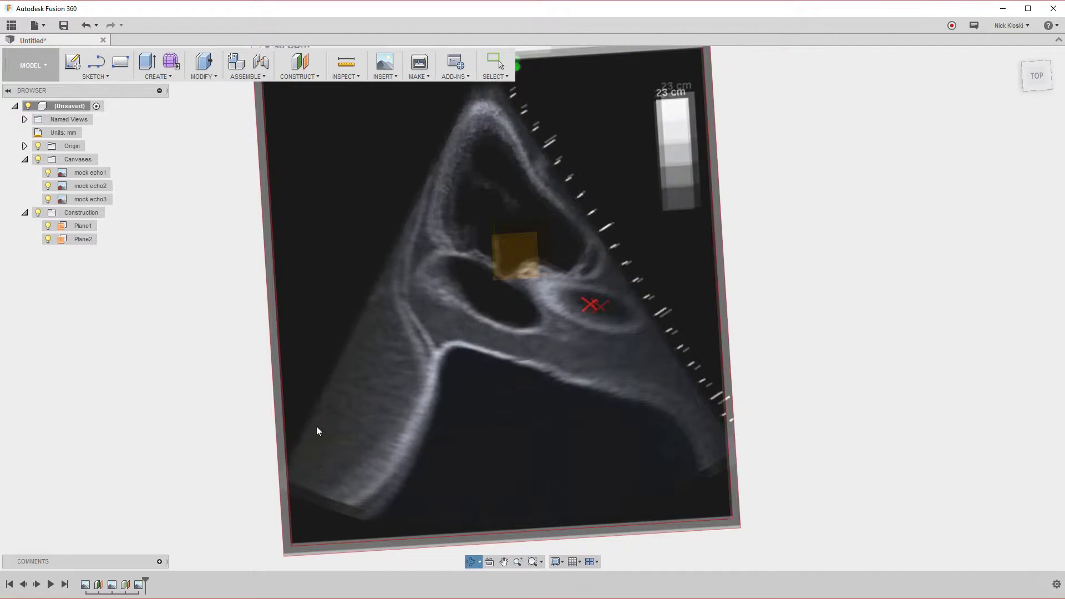
middle_click_drag(188, 251, 210, 362)
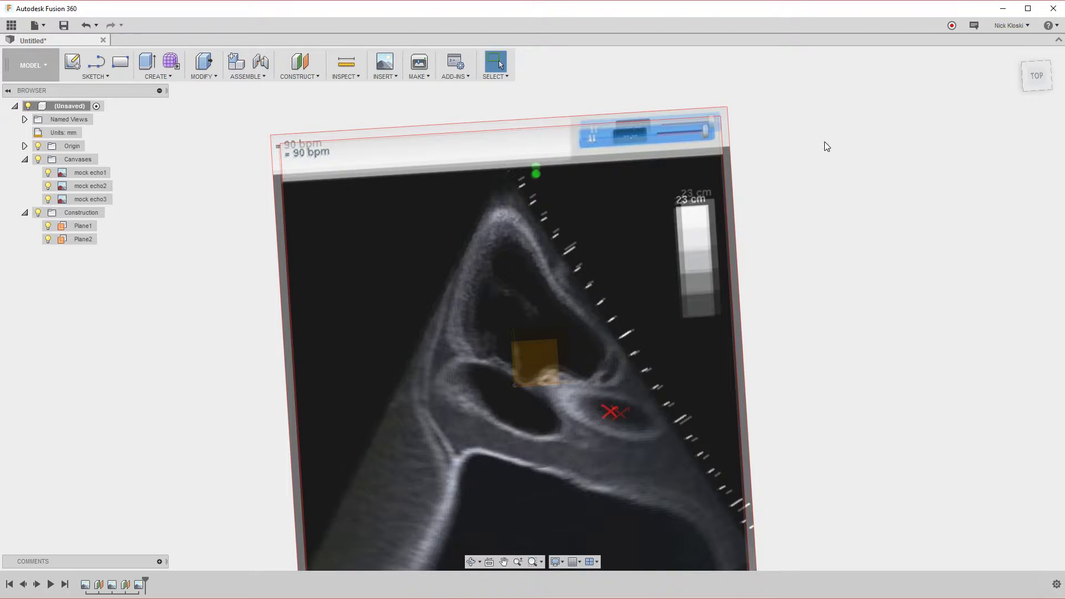
left_click(1033, 77)
middle_click_drag(807, 411, 807, 328)
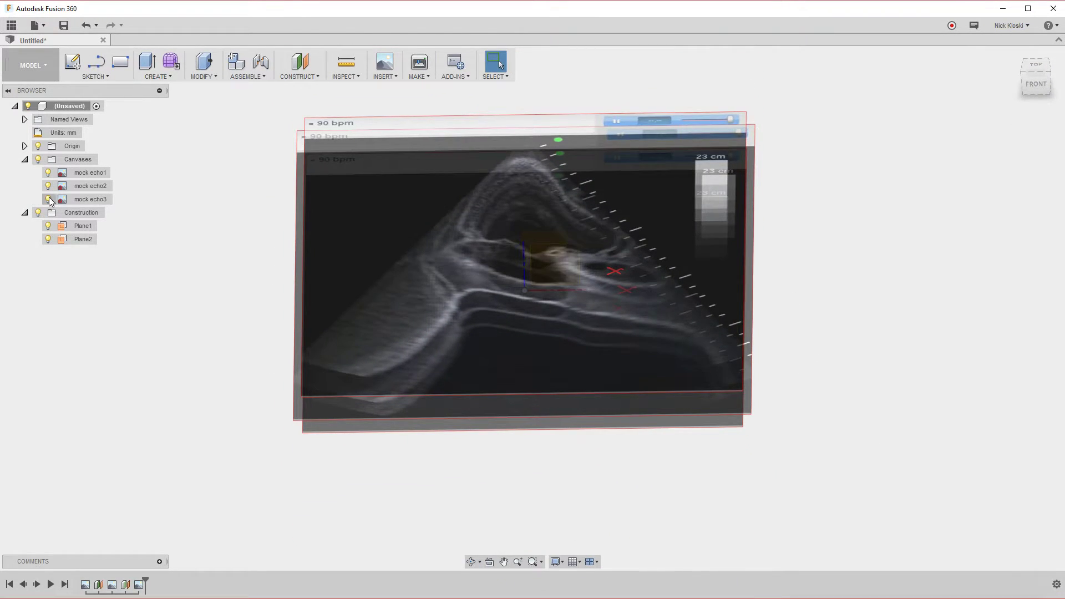
Hide the mock echo2 and mock echo3 canvases and start a sketch on the horizontal origin plane beneath mock echo1
left_click(48, 199)
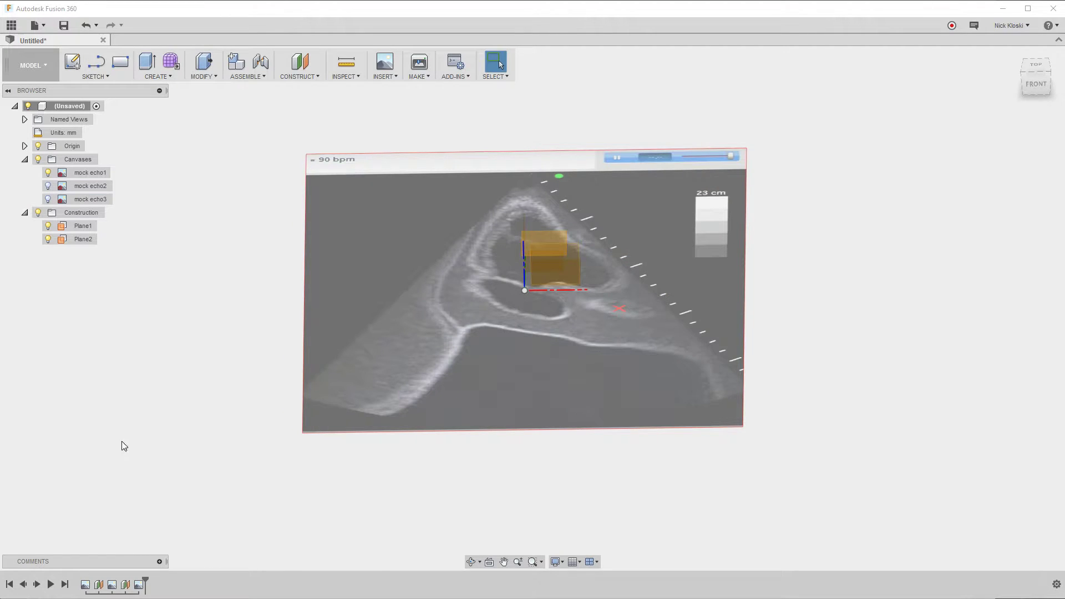
left_click(92, 77)
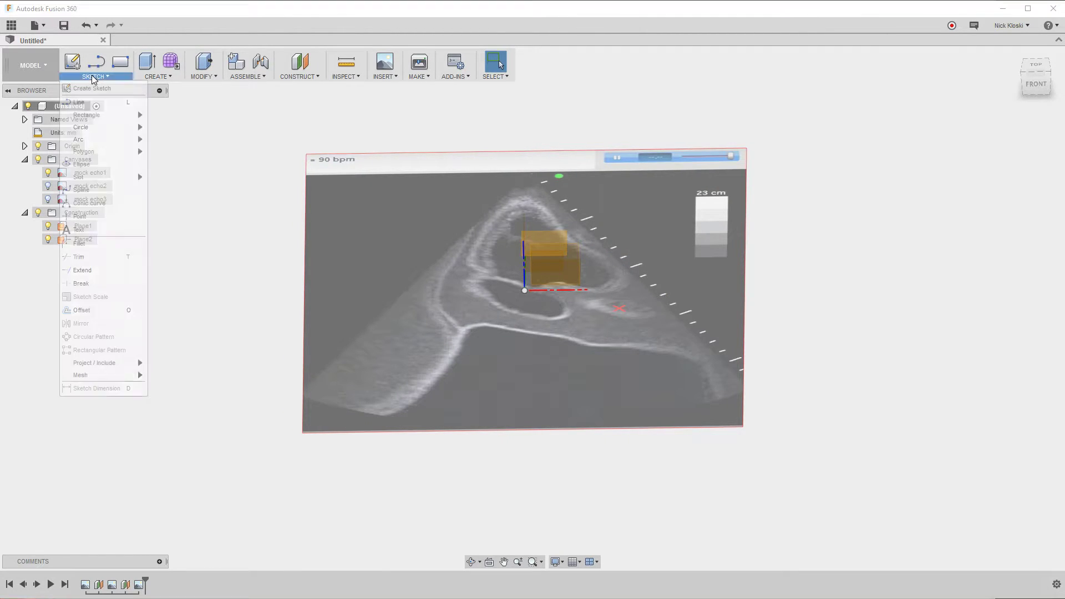
left_click(96, 87)
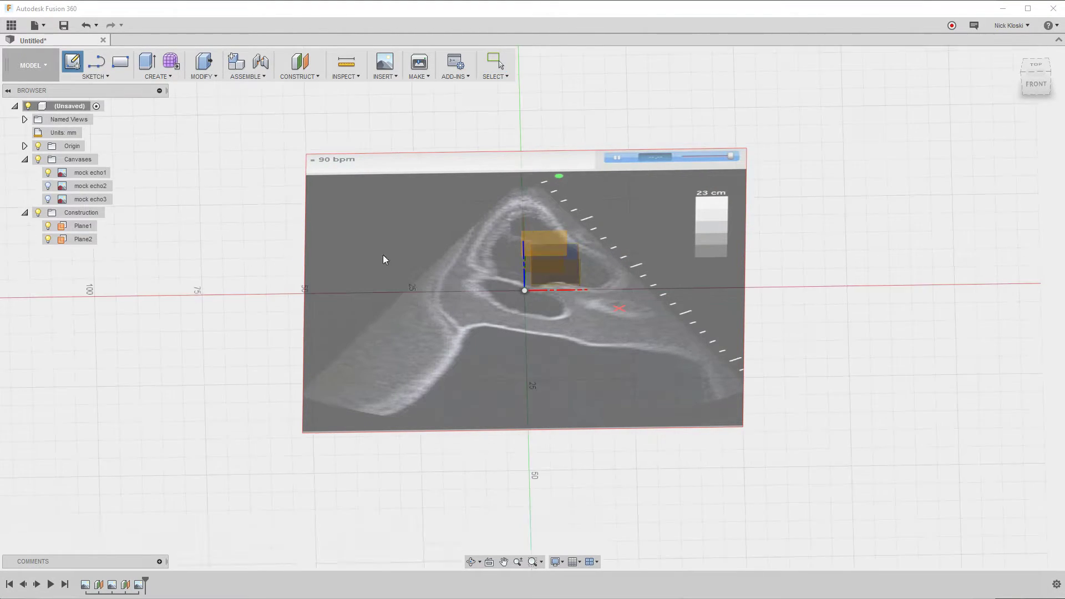
left_click(551, 267)
middle_click_drag(87, 248, 197, 409, "shift")
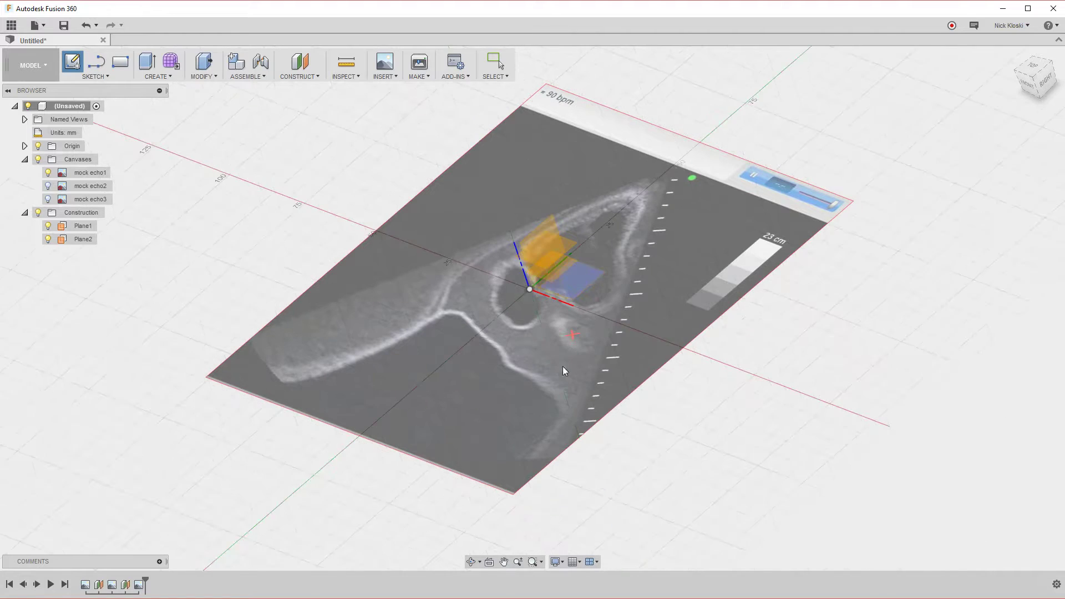
left_click(591, 278)
scroll(441, 470, "up", 4)
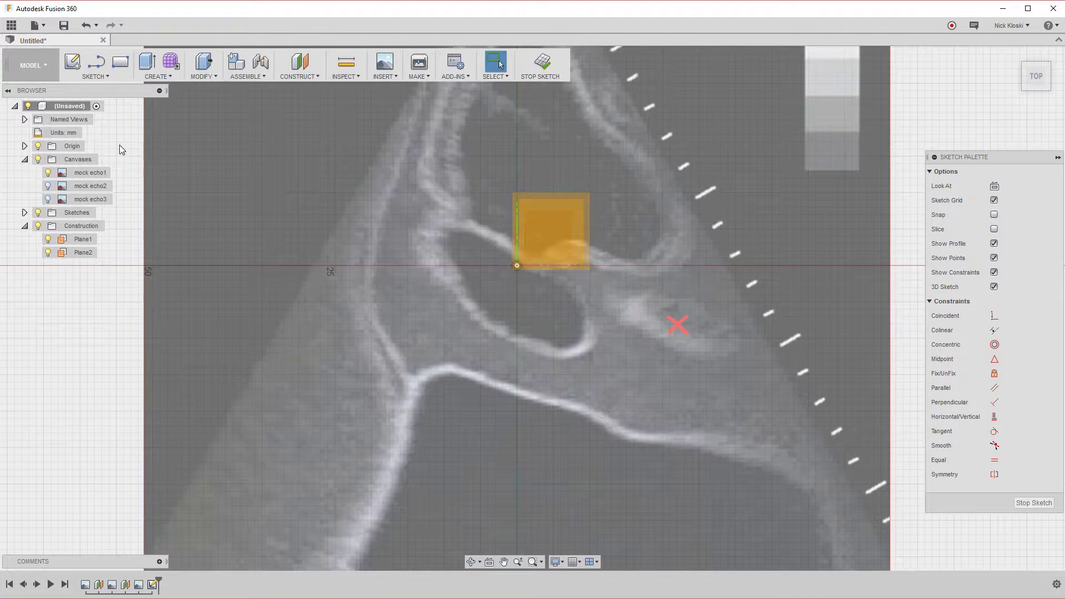
Trace the structure marked with the red X on mock echo1 as a closed fit-point spline
left_click(91, 79)
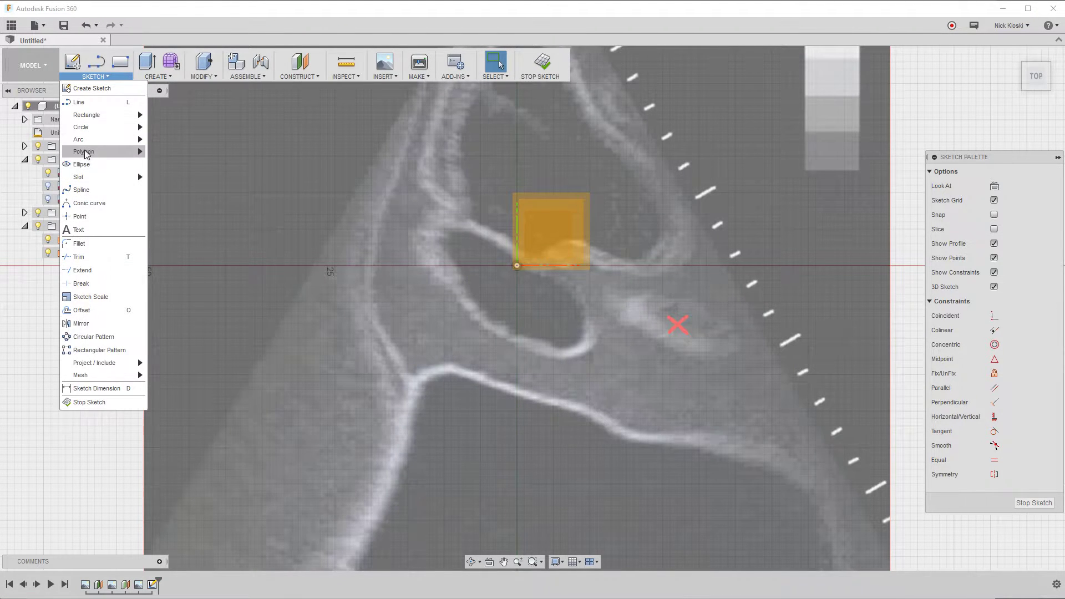
left_click(82, 192)
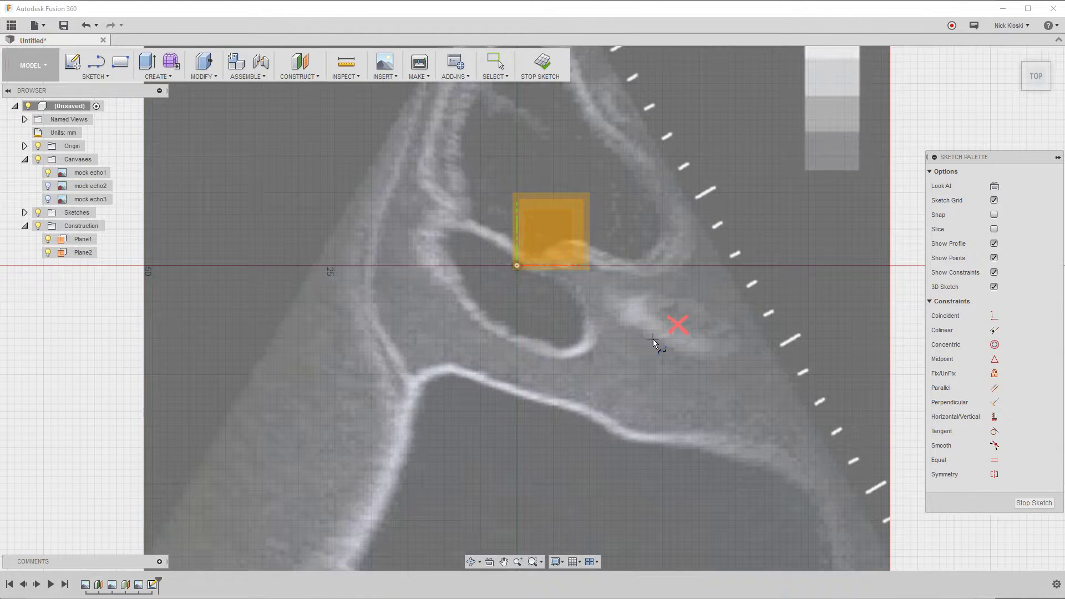
scroll(653, 338, "up", 5)
left_click(581, 316)
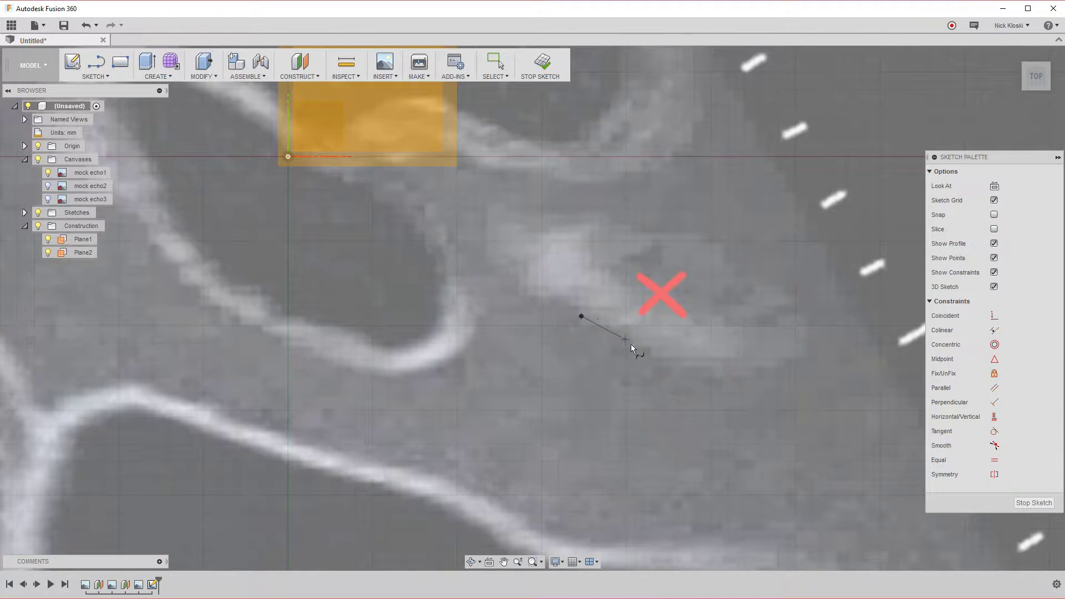
left_click(705, 377)
left_click(800, 355)
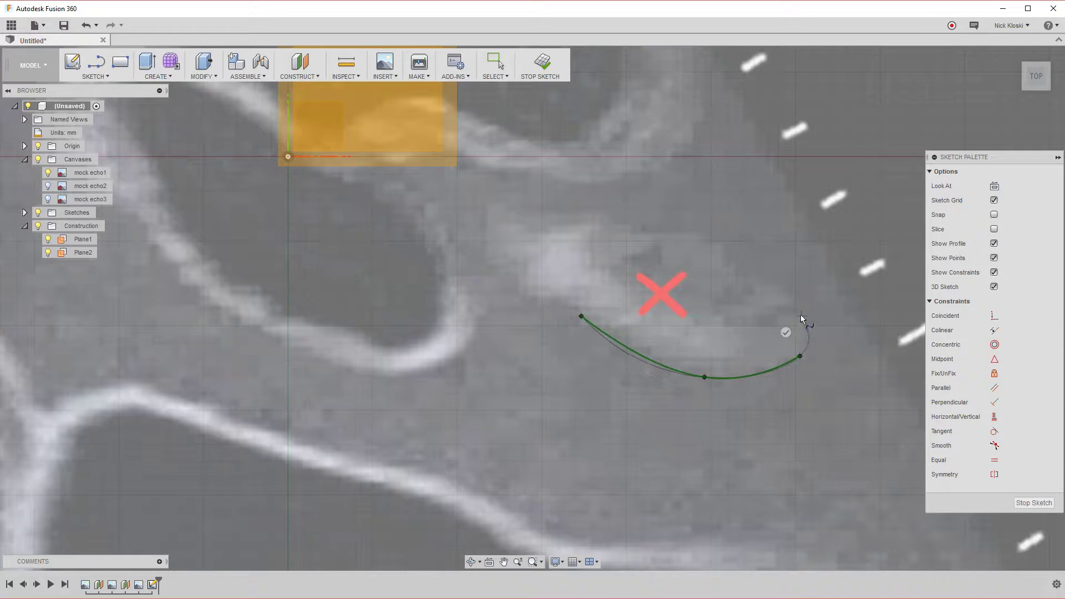
left_click(790, 300)
left_click(710, 239)
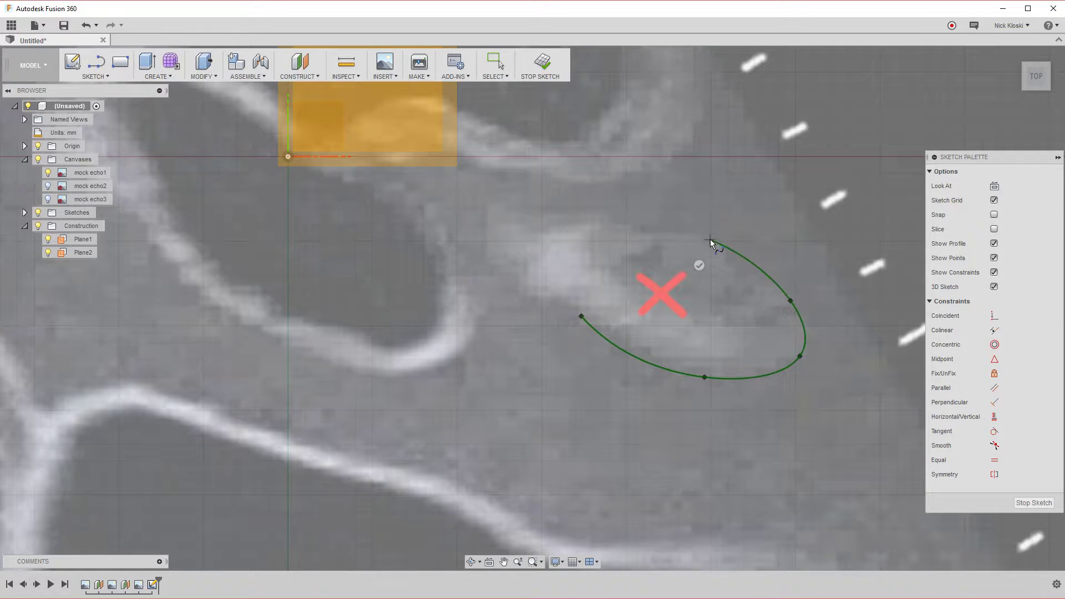
left_click(598, 217)
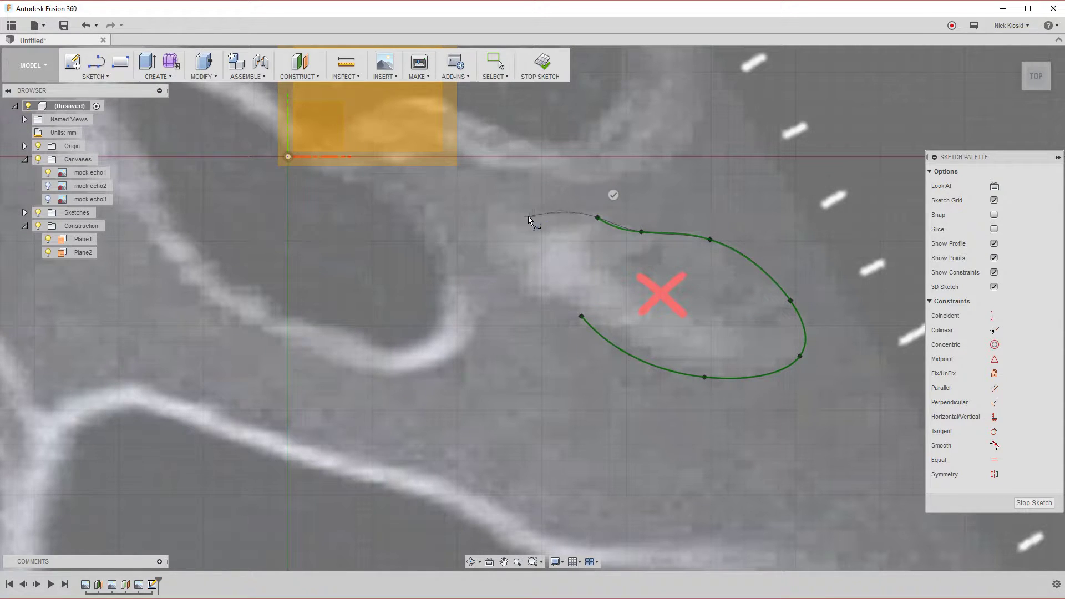
left_click(484, 221)
left_click(508, 272)
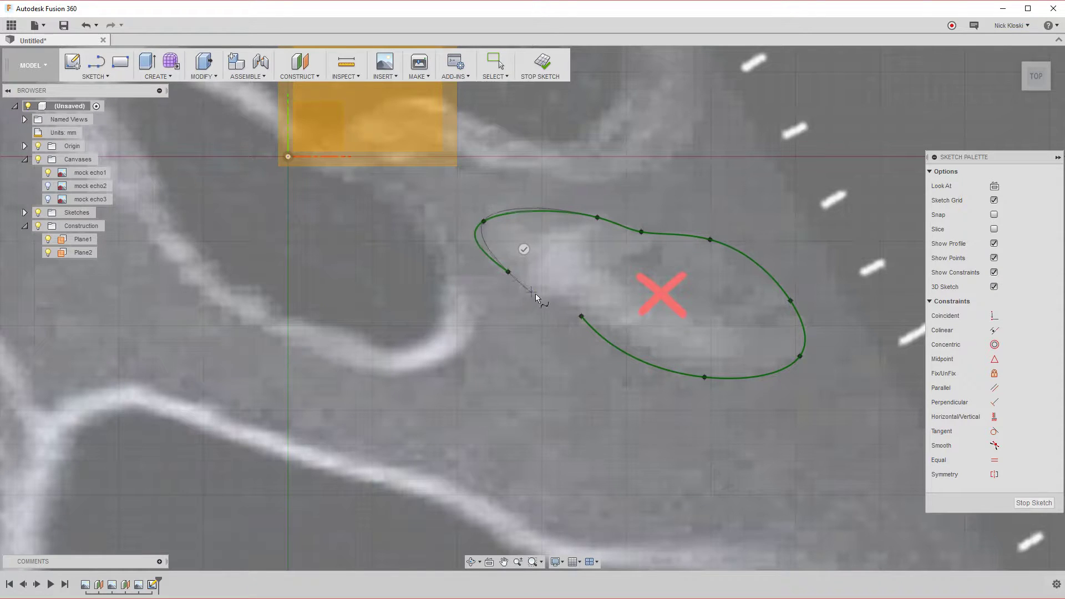
left_click(579, 316)
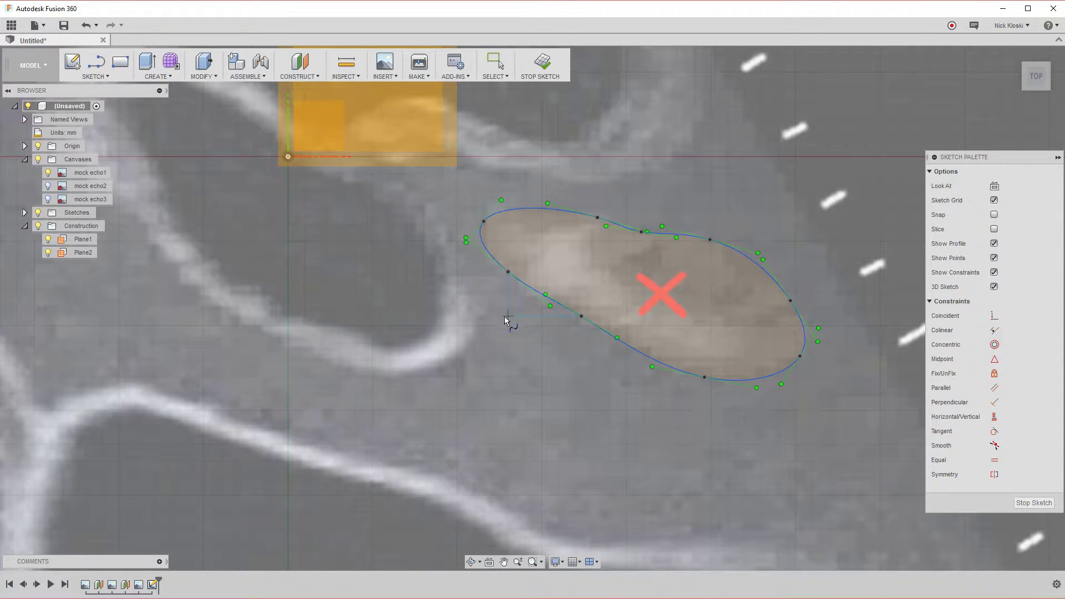
Refine the closed spline's lower-left edge by adjusting a fit point and its tangent handle, and finish the sketch
key("Escape")
mouse_move(508, 272)
left_mouse_down()
mouse_move(533, 263)
mouse_move(511, 279)
left_mouse_up()
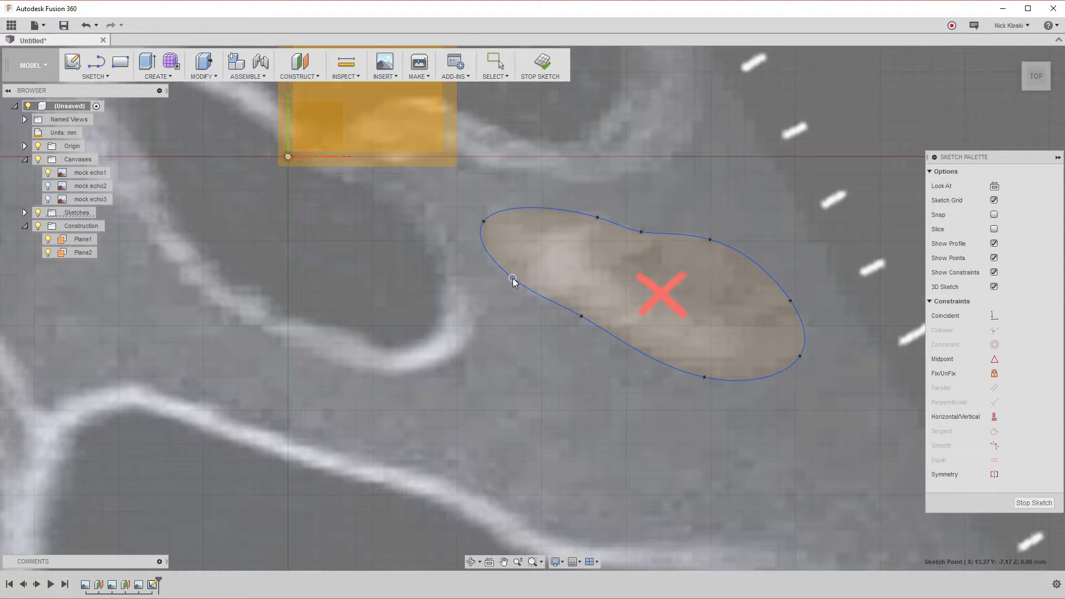
left_click(582, 319)
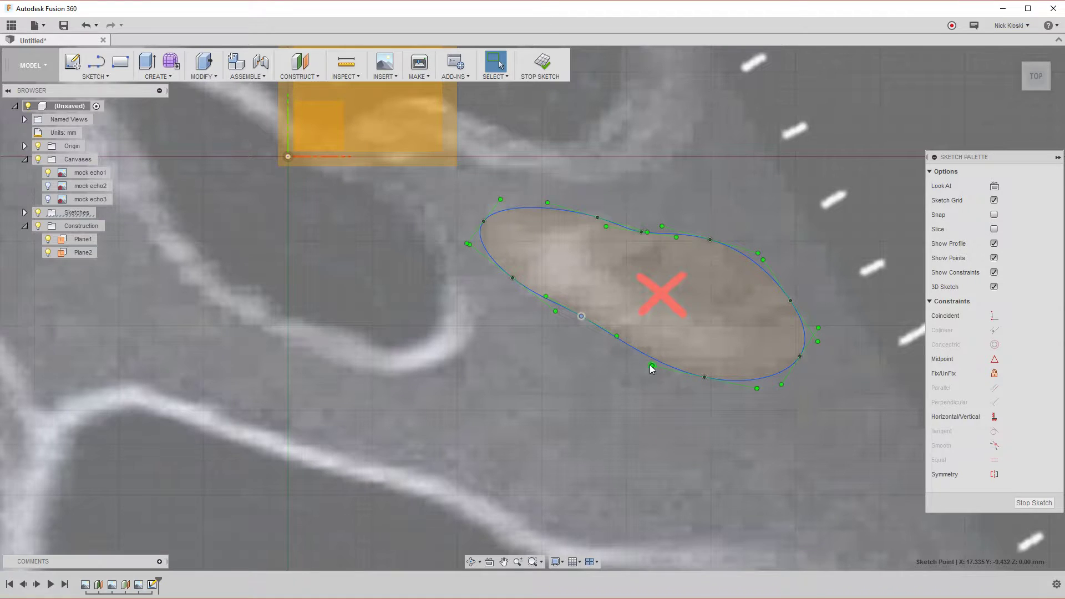
mouse_move(556, 315)
left_mouse_down()
mouse_move(476, 328)
mouse_move(551, 317)
left_mouse_up()
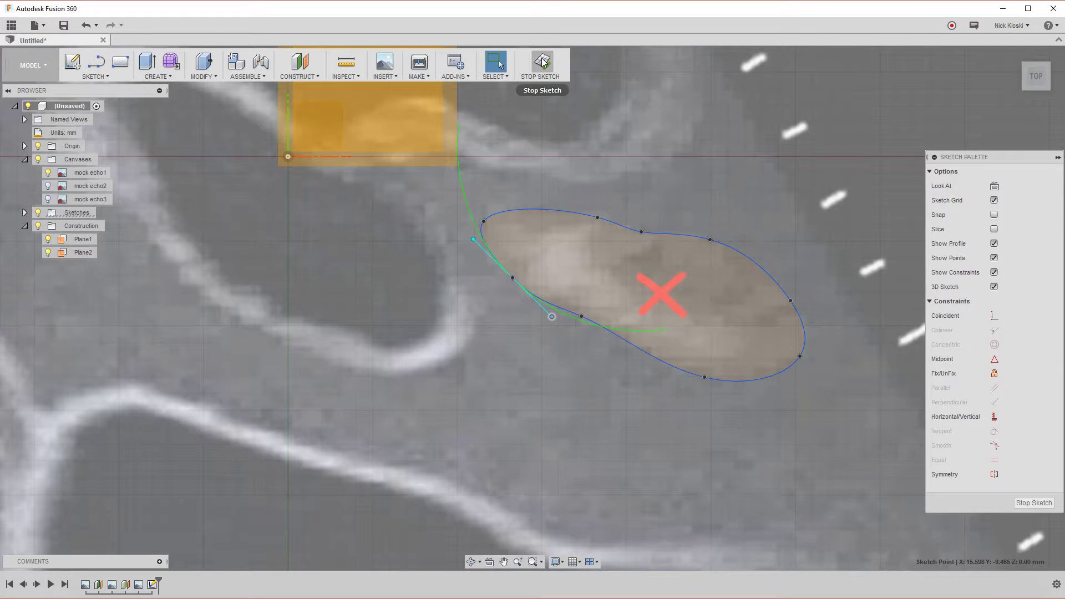
left_click(540, 63)
scroll(501, 411, "down", 5)
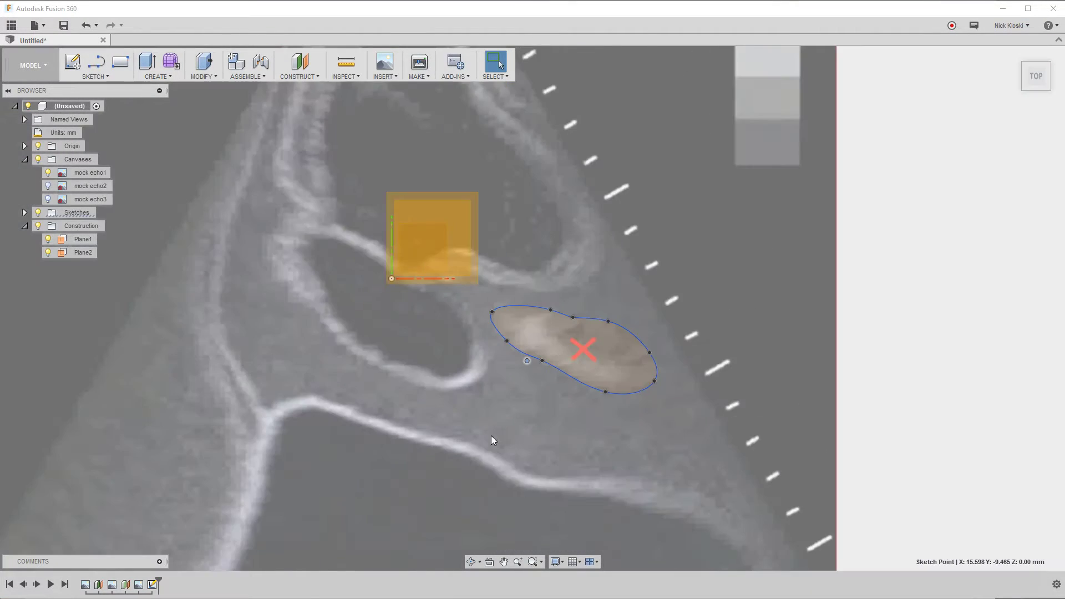
middle_click_drag(490, 435, 465, 391, "shift")
key("Escape")
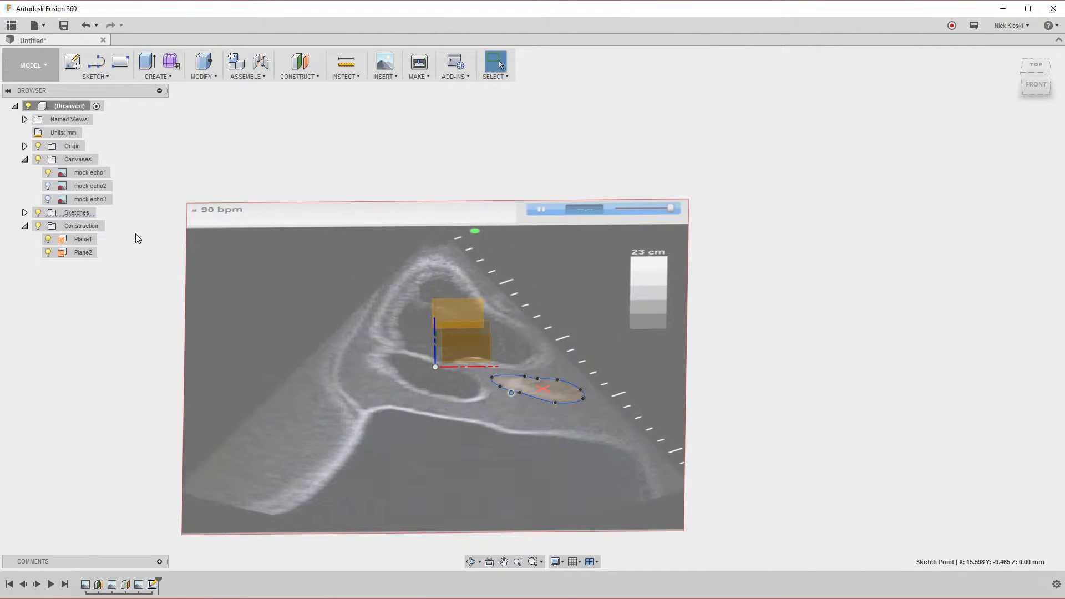
Hide the mock echo1 canvas and Sketch1, and show the mock echo2 canvas
left_click(48, 174)
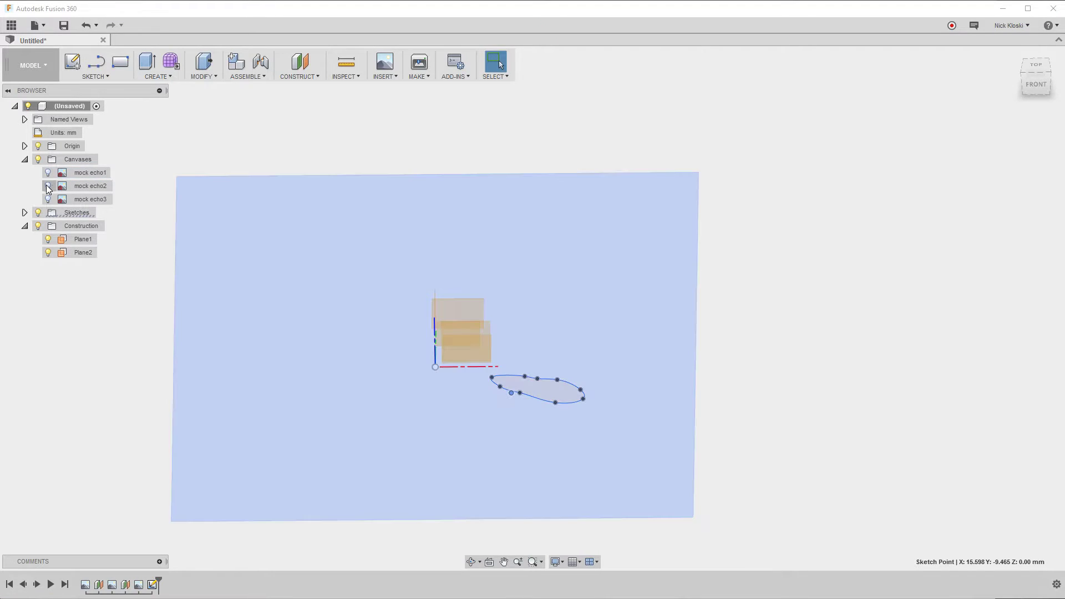
left_click(48, 186)
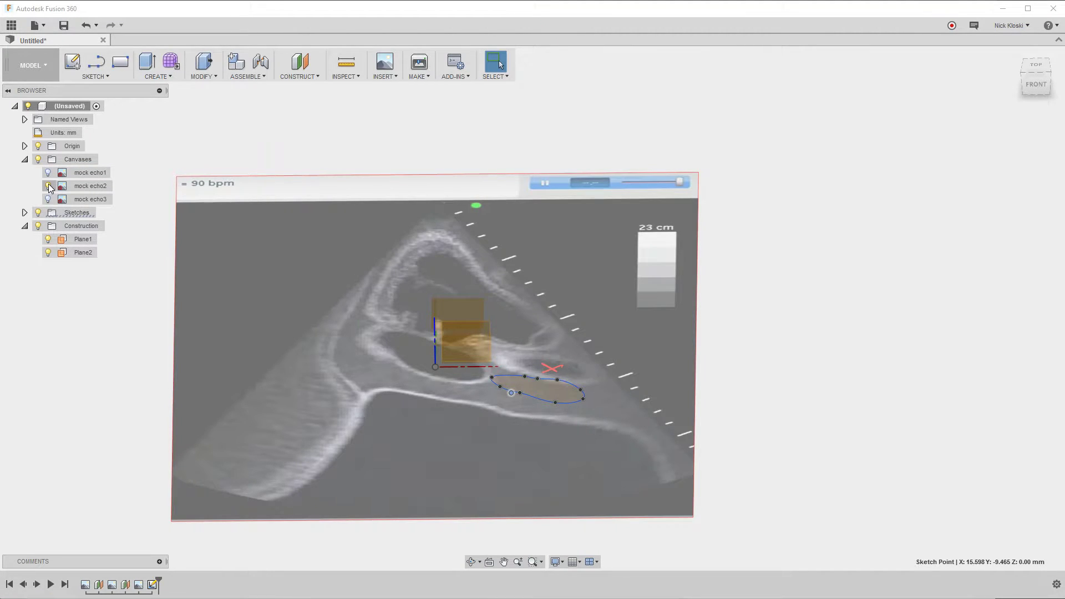
left_click(24, 213)
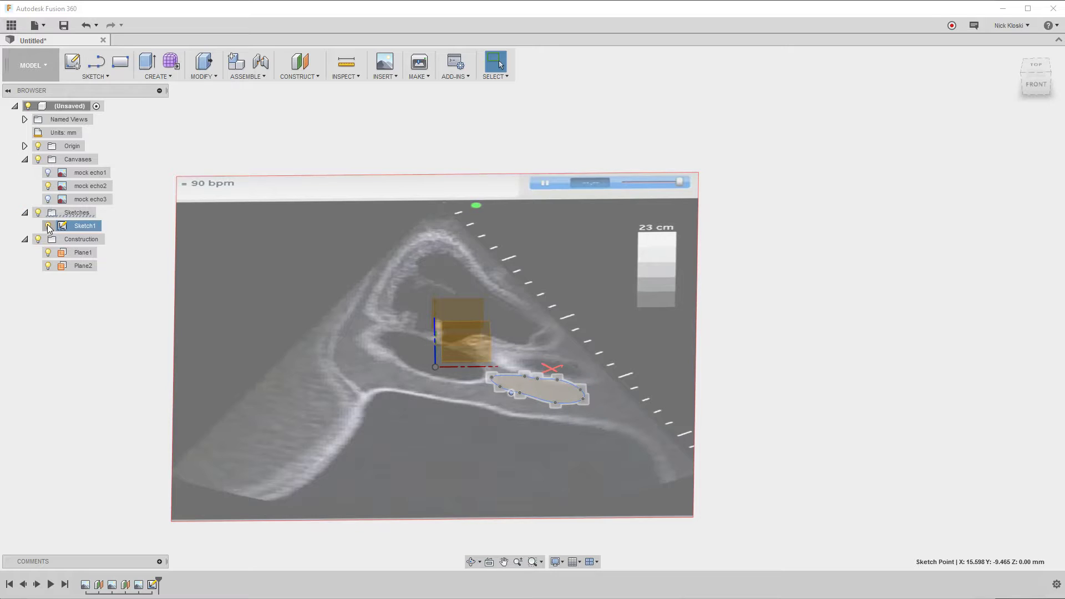
left_click(48, 226)
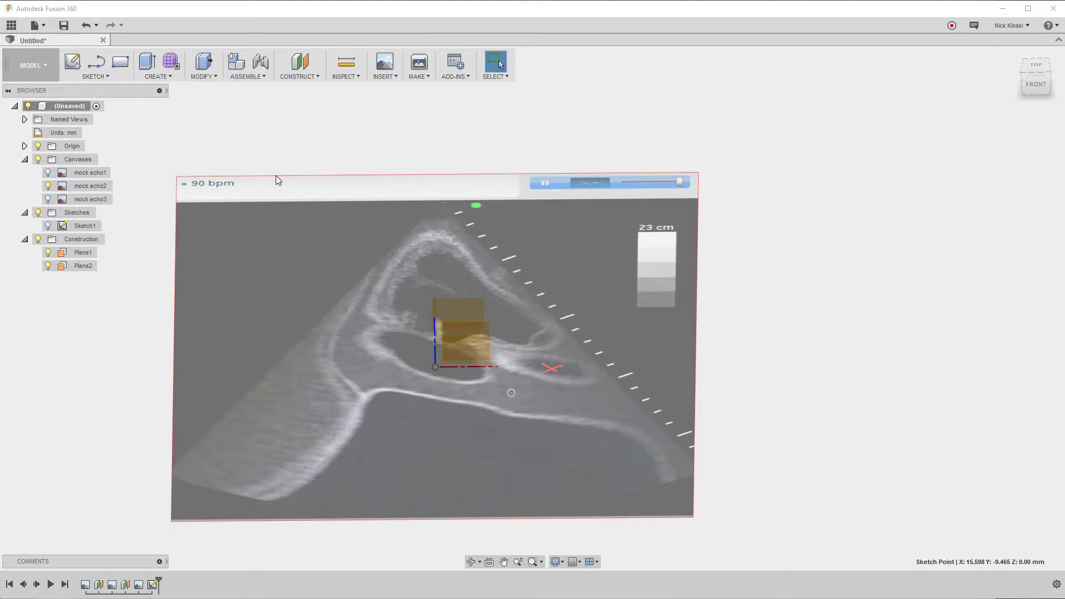
Start a new sketch on Plane1, the construction plane holding the mock echo2 canvas
left_click(91, 75)
left_click(95, 85)
middle_click_drag(543, 141, 596, 345, "shift")
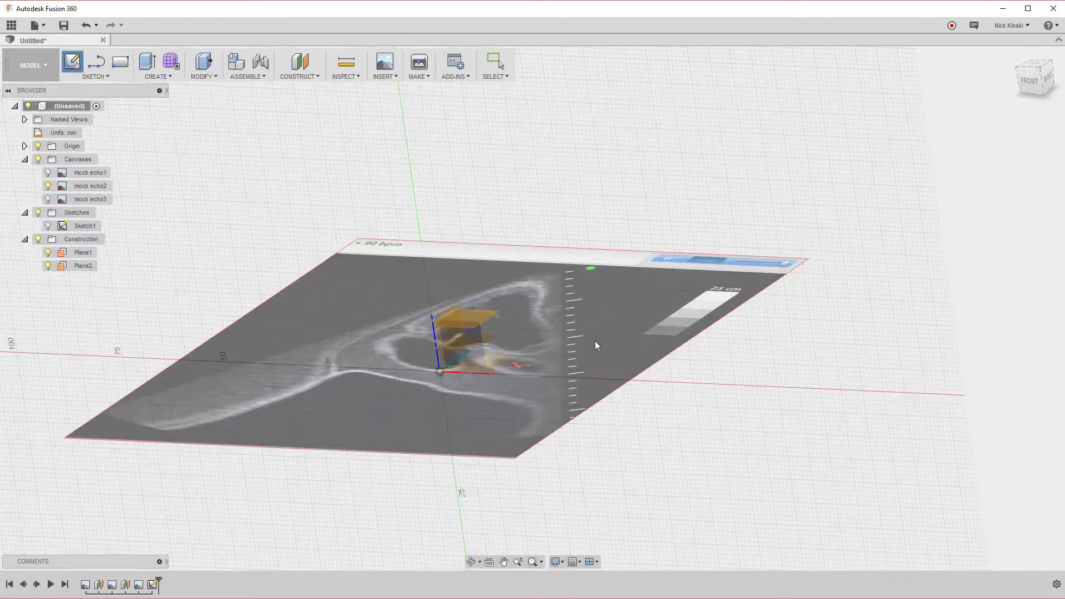
left_click(563, 332)
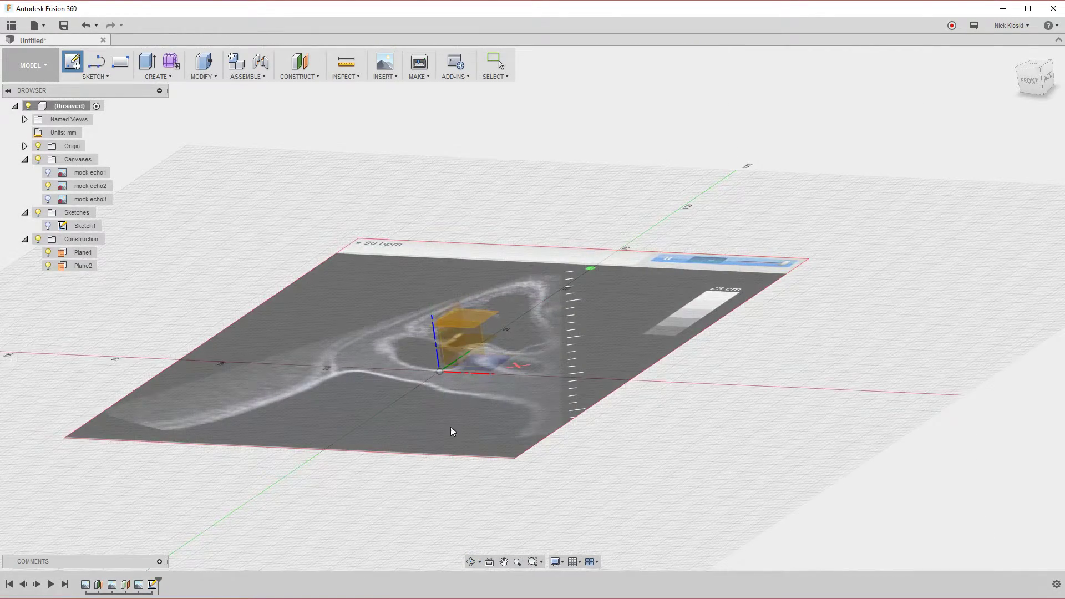
middle_click_drag(450, 427, 475, 424, "shift")
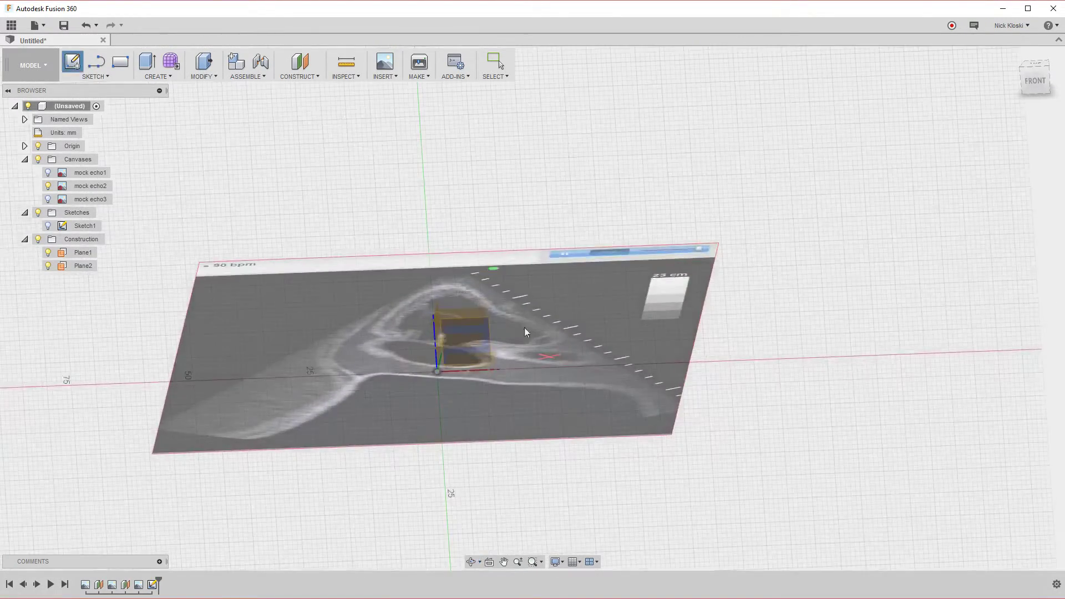
middle_click_drag(525, 332, 479, 340, "shift")
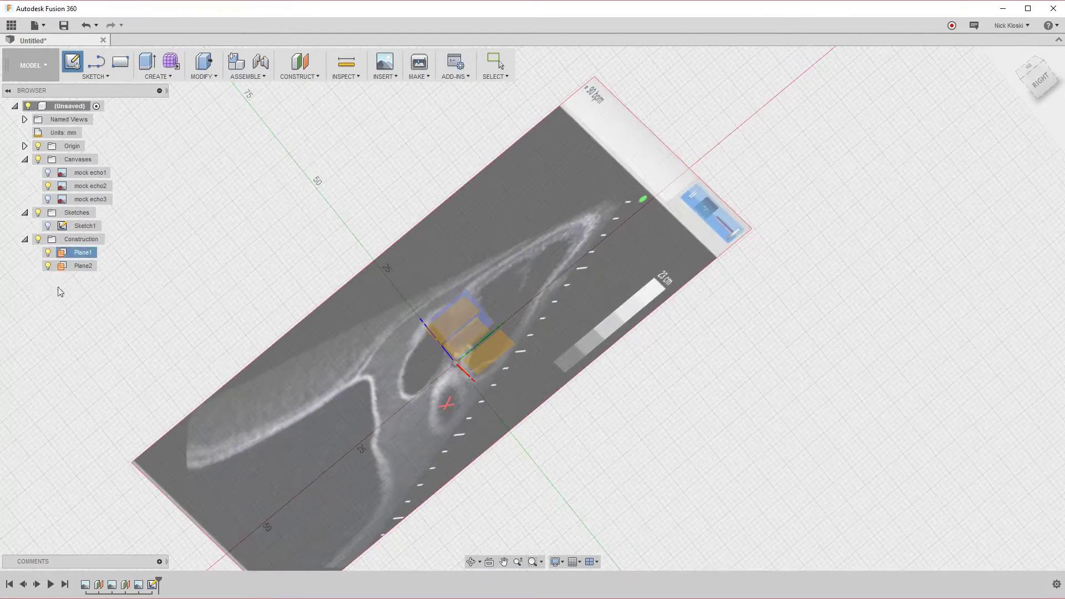
left_click(81, 256)
scroll(710, 354, "up", 5)
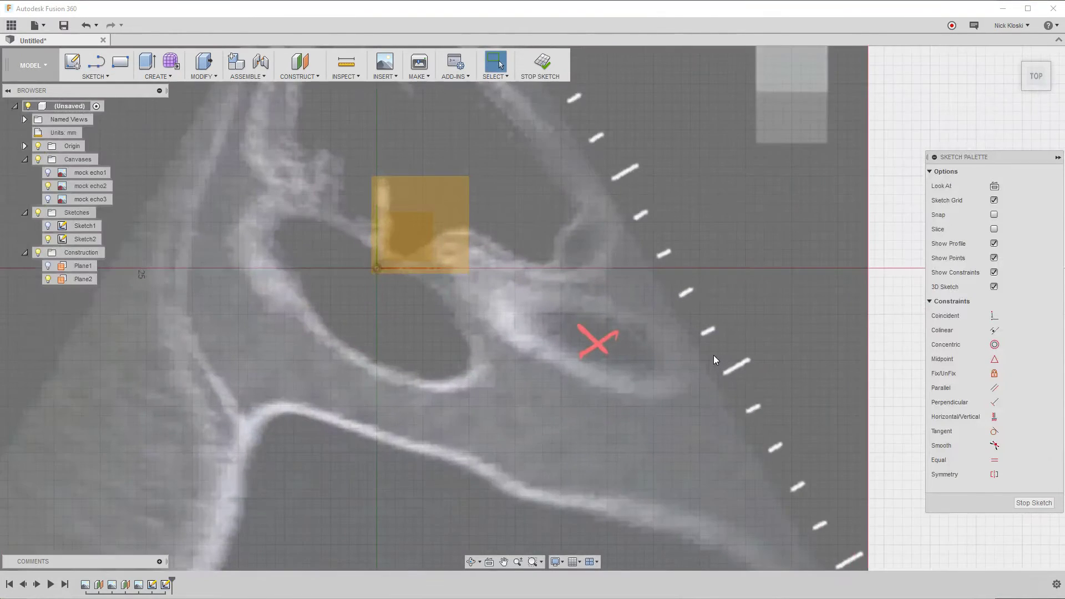
Trace the structure marked with the red X on mock echo2 as a closed fit-point spline and finish the sketch
left_click(94, 75)
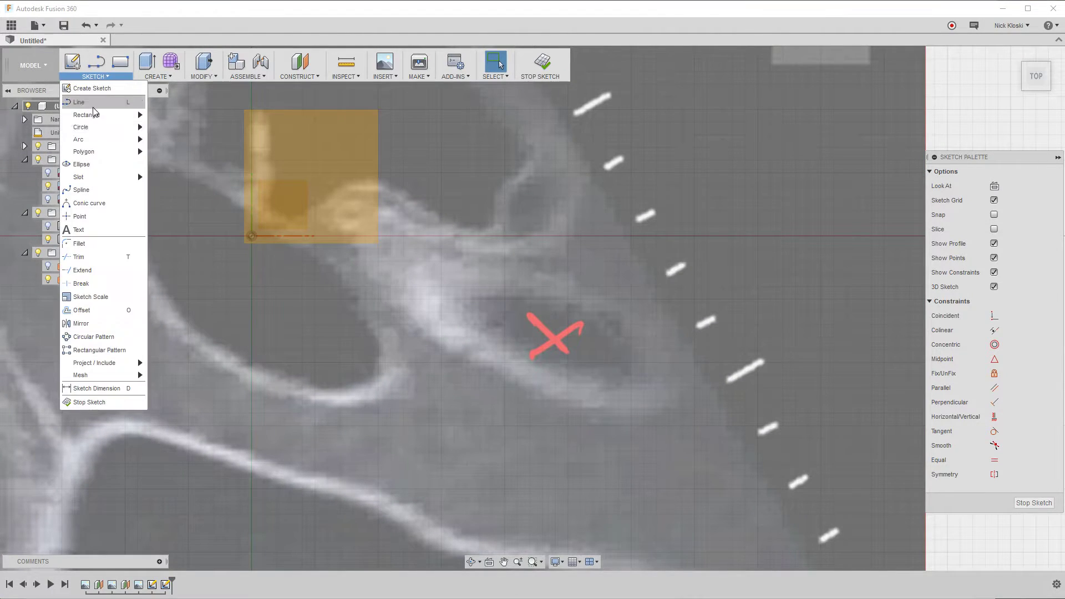
left_click(83, 190)
left_click(470, 364)
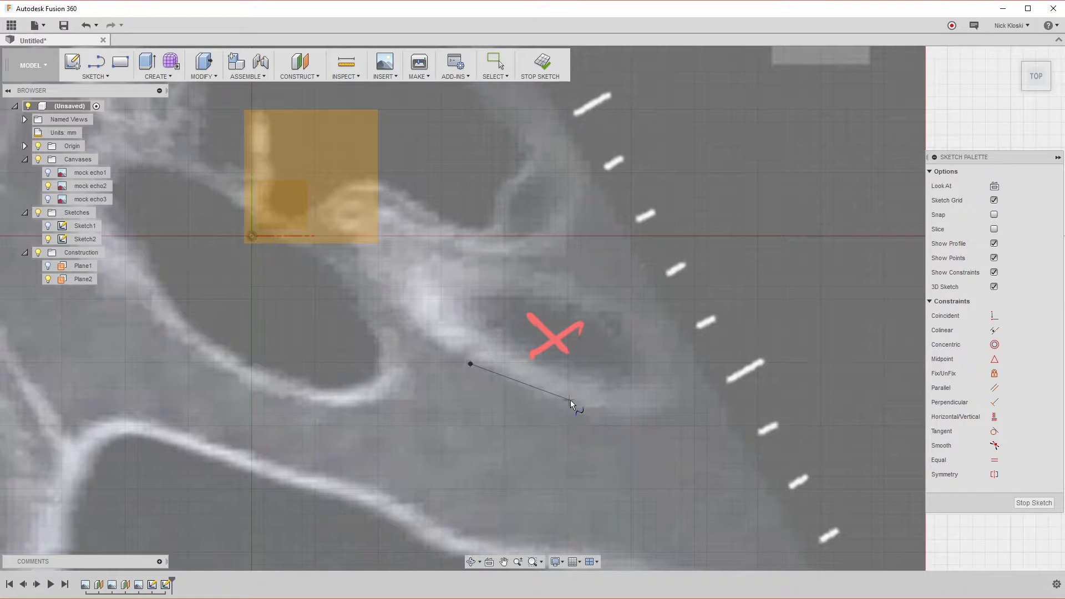
left_click(613, 418)
left_click(683, 391)
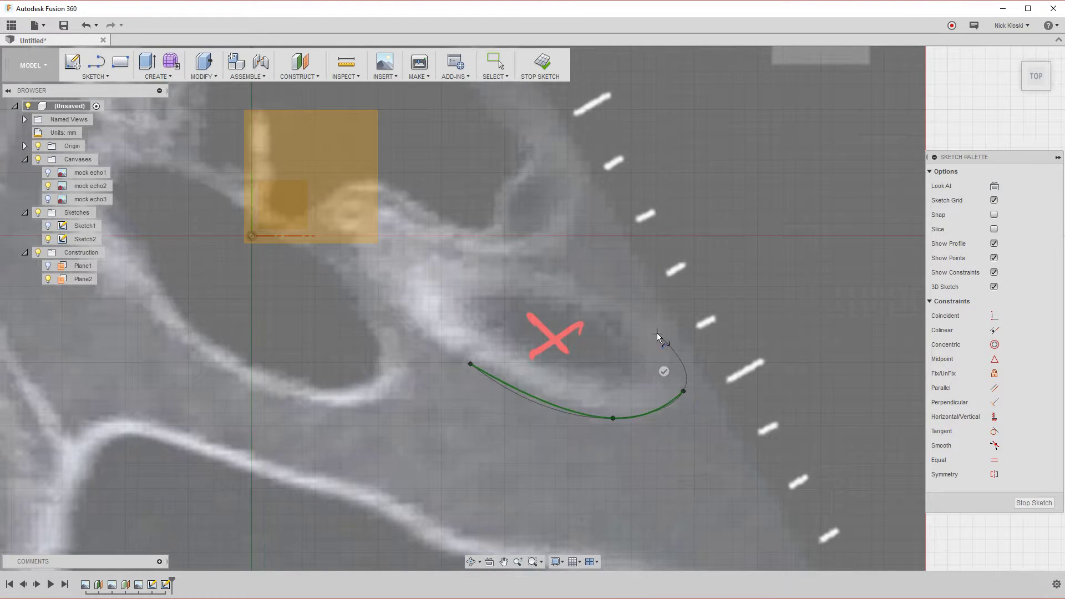
left_click(653, 329)
left_click(528, 268)
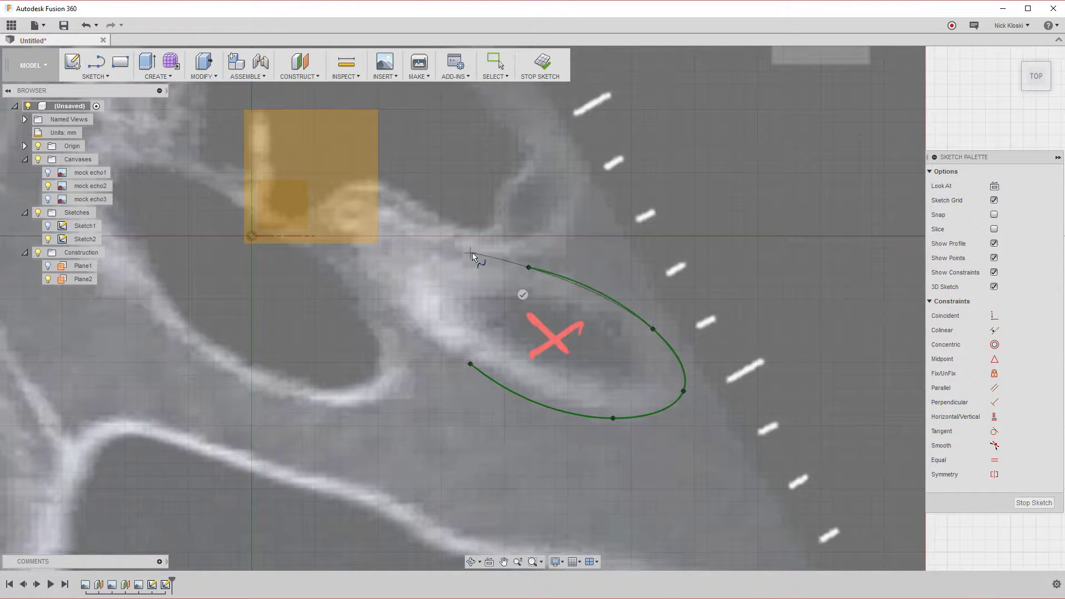
left_click(433, 259)
left_click(392, 302)
left_click(251, 236)
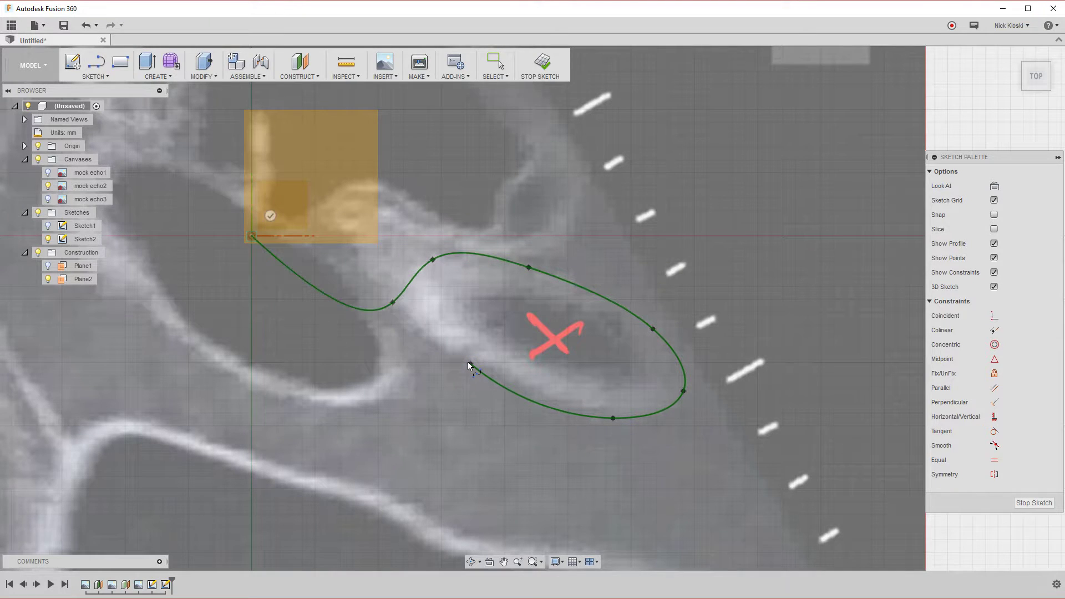
key("ctrl+z")
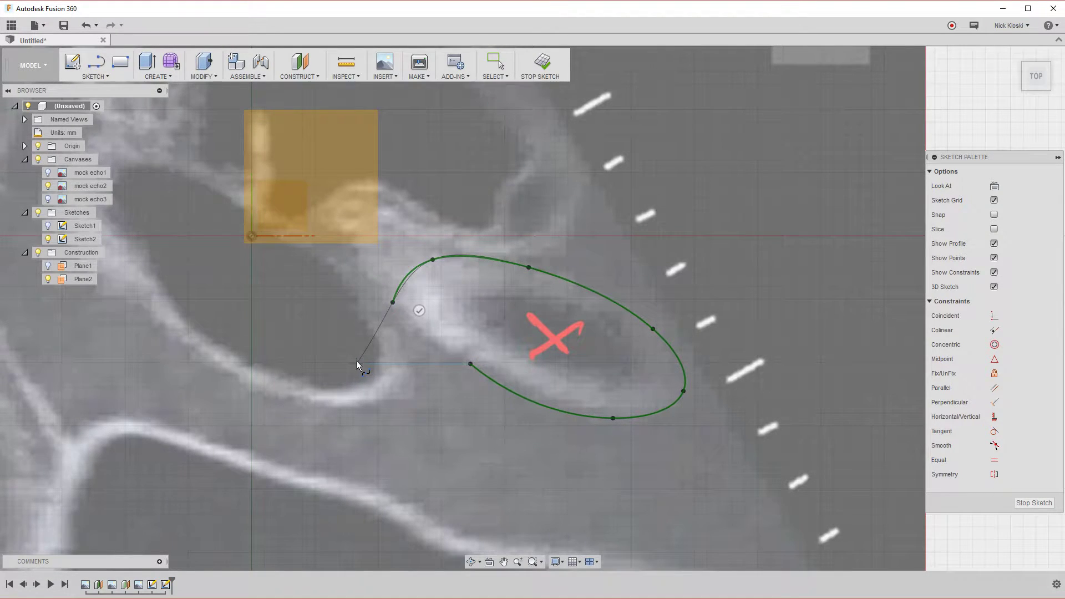
left_click(471, 364)
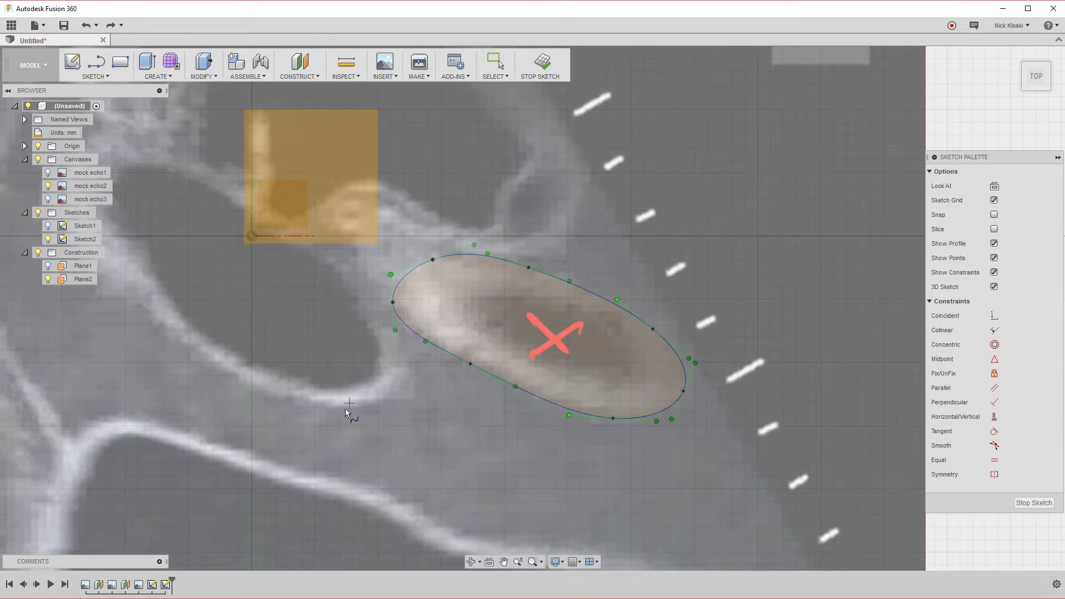
left_click(541, 62)
scroll(275, 354, "down", 6)
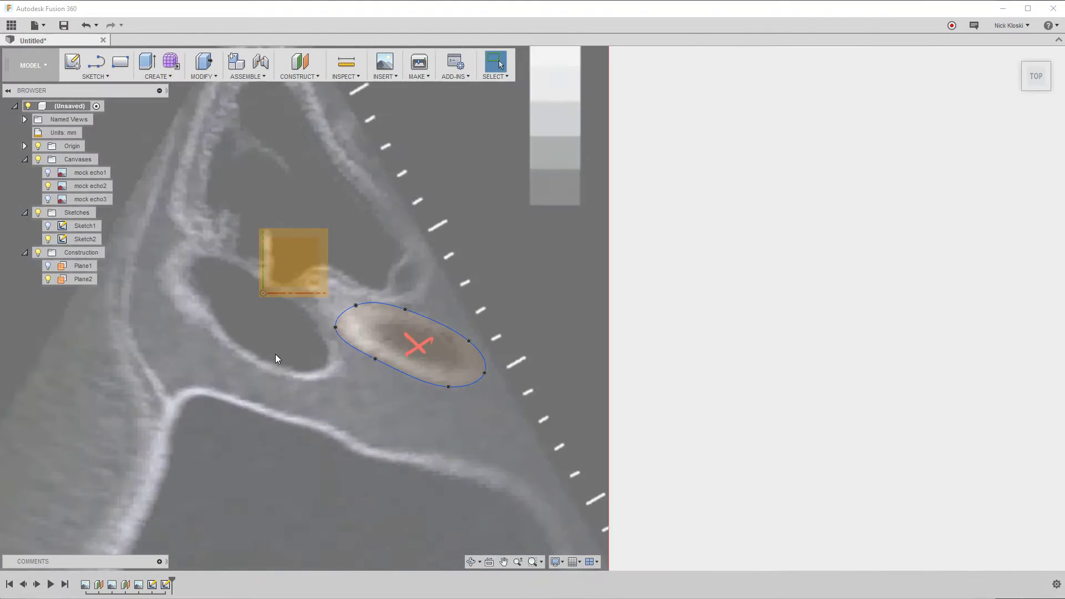
Hide the mock echo2 canvas and Sketch2, and show the mock echo3 canvas
left_click(48, 186)
left_click(48, 199)
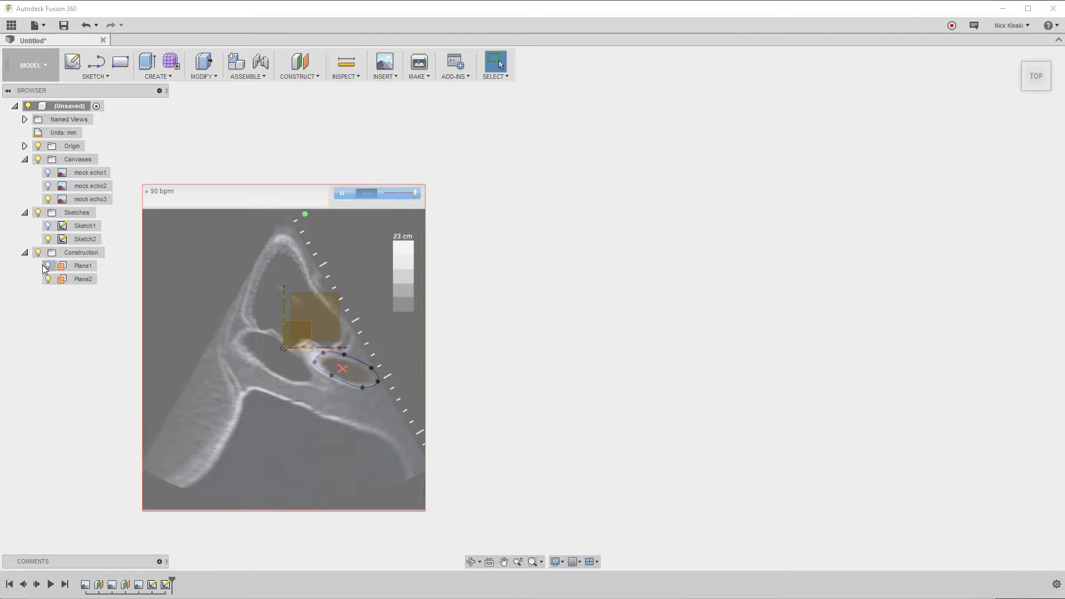
left_click(48, 239)
mouse_move(73, 397)
middle_mouse_down("shift")
mouse_move(74, 357)
mouse_move(90, 323)
mouse_move(72, 332)
mouse_move(290, 320)
mouse_move(404, 219)
middle_mouse_up("shift")
key("Escape")
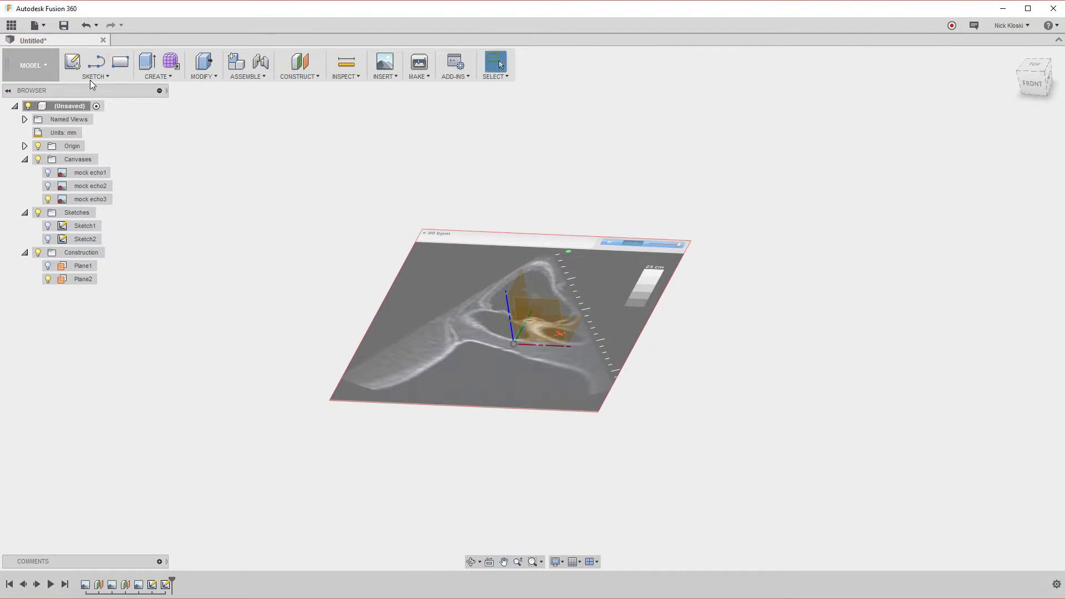
Start a new sketch on Plane2, the construction plane holding the mock echo3 canvas
left_click(93, 76)
left_click(96, 105)
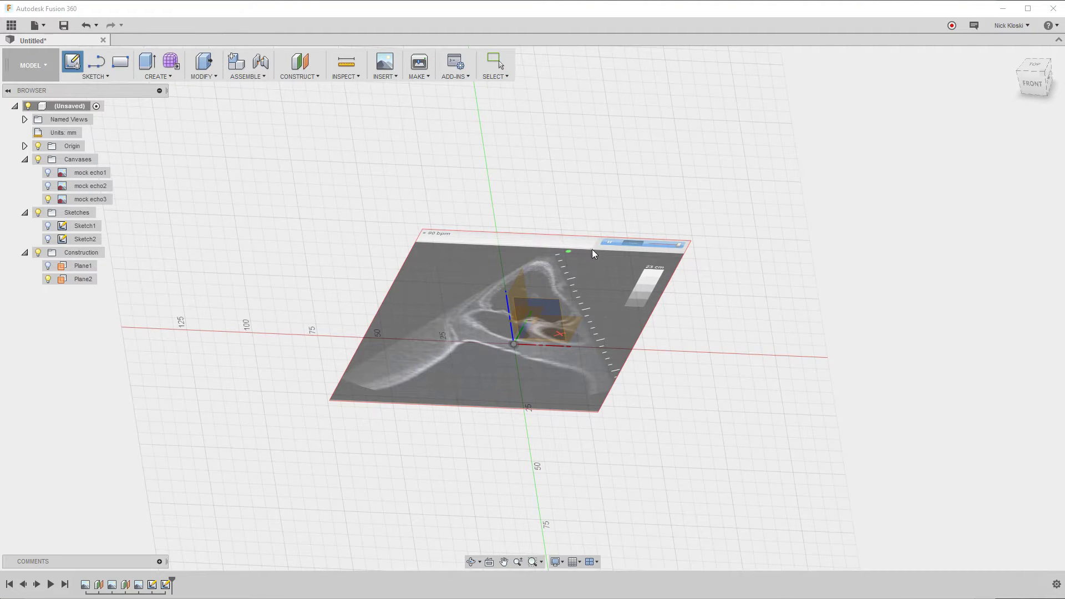
key("Escape")
mouse_move(577, 405)
middle_mouse_down("shift")
mouse_move(492, 397)
mouse_move(494, 418)
mouse_move(519, 406)
middle_mouse_up("shift")
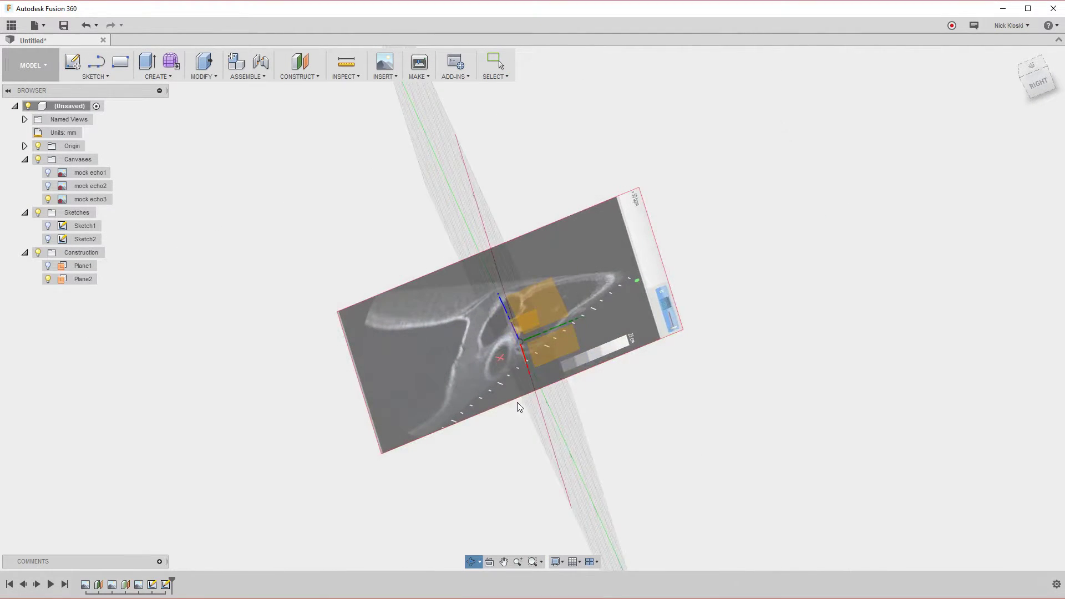
left_click(83, 279)
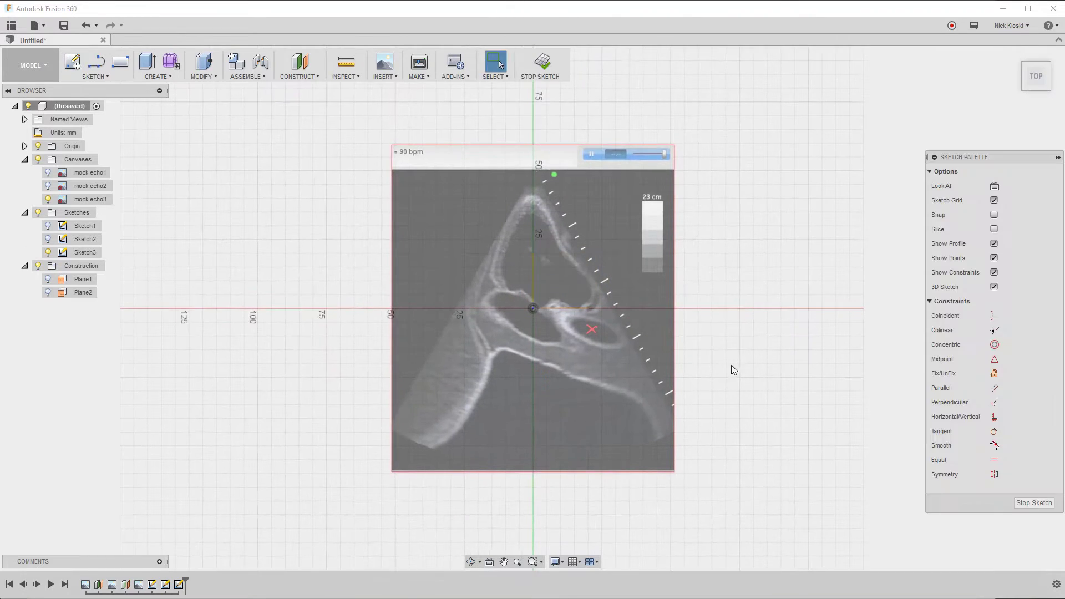
Trace the structure marked with the red X on mock echo3 as a closed fit-point spline and finish the sketch
scroll(652, 328, "up", 5)
left_click(102, 76)
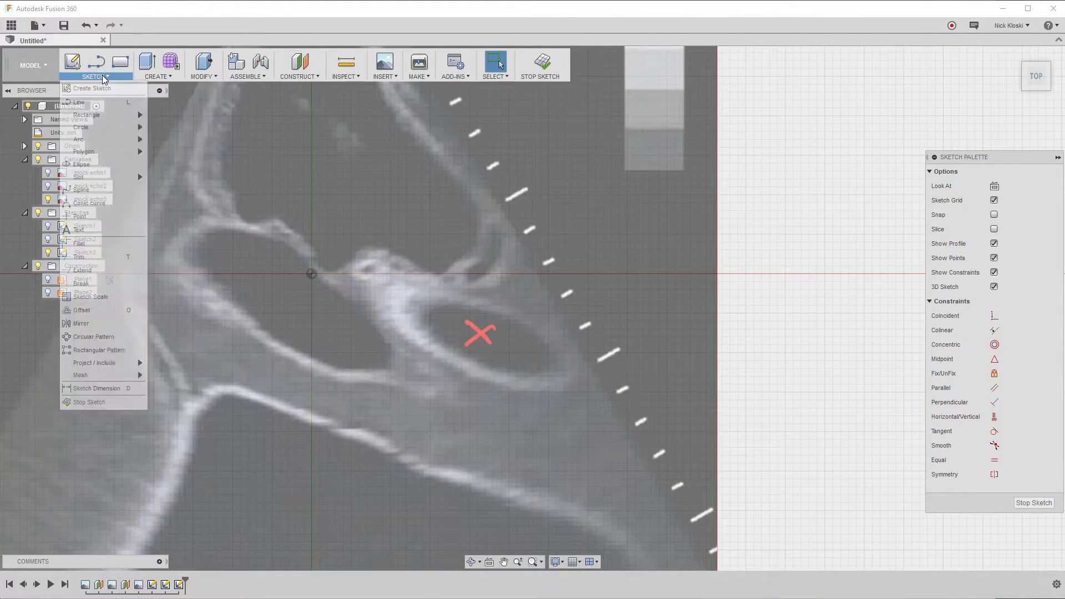
left_click(89, 188)
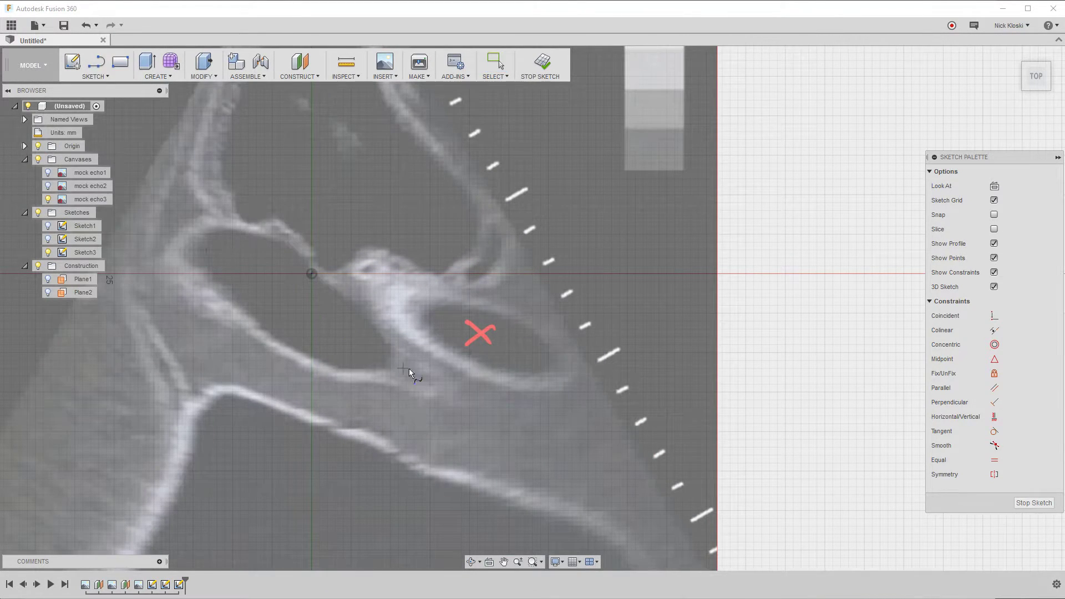
left_click(435, 356)
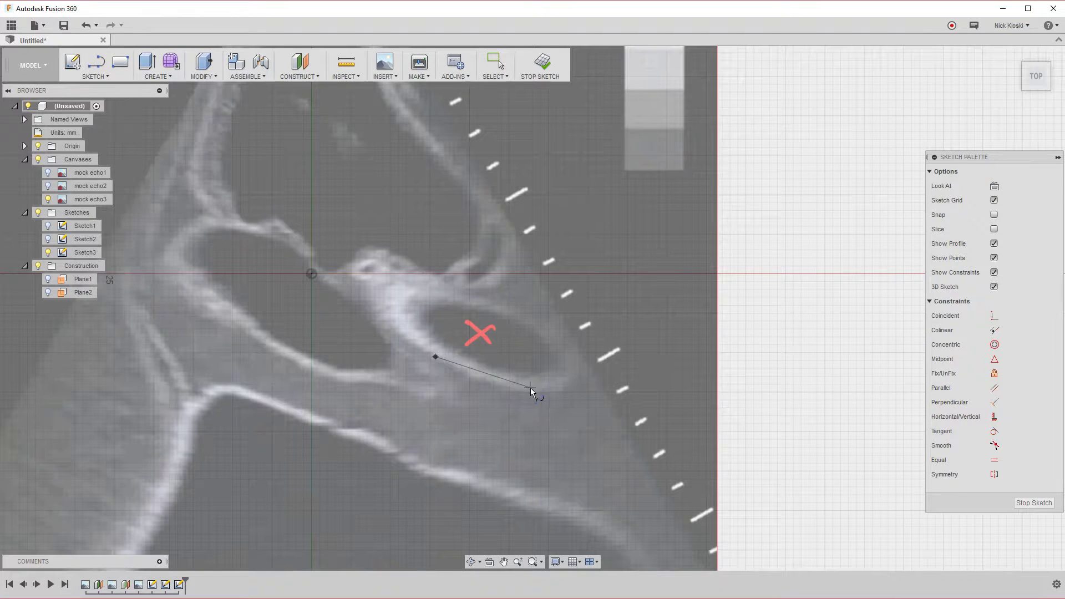
left_click(515, 390)
left_click(579, 371)
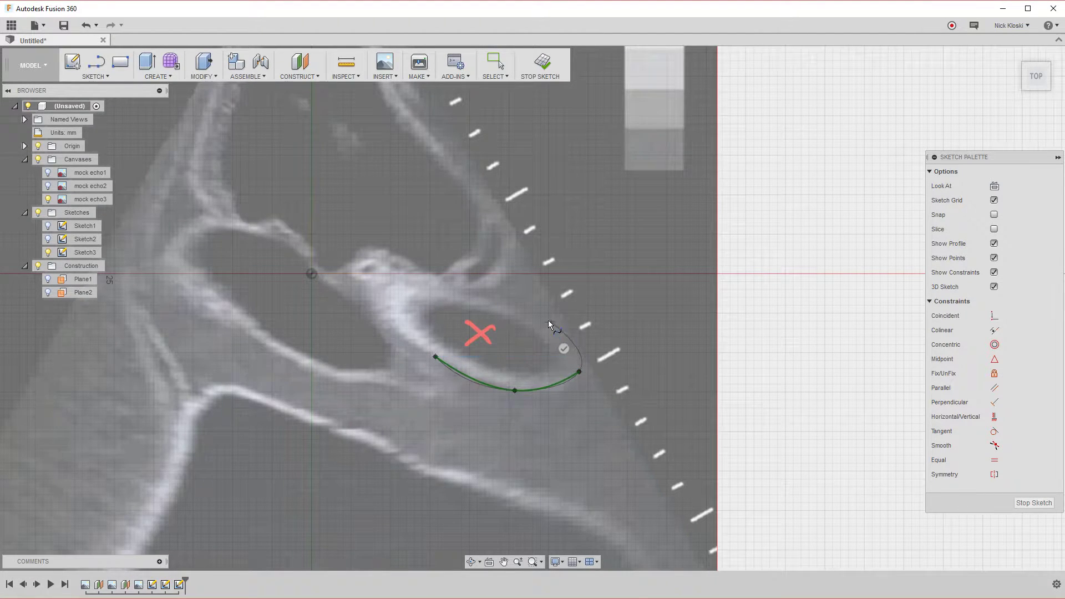
left_click(528, 312)
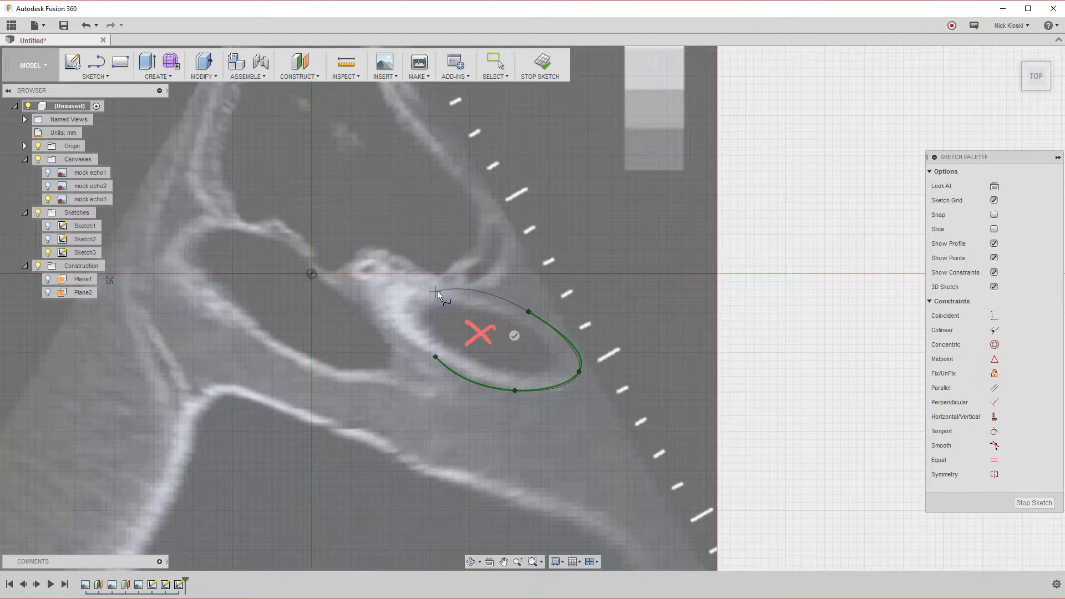
left_click(391, 288)
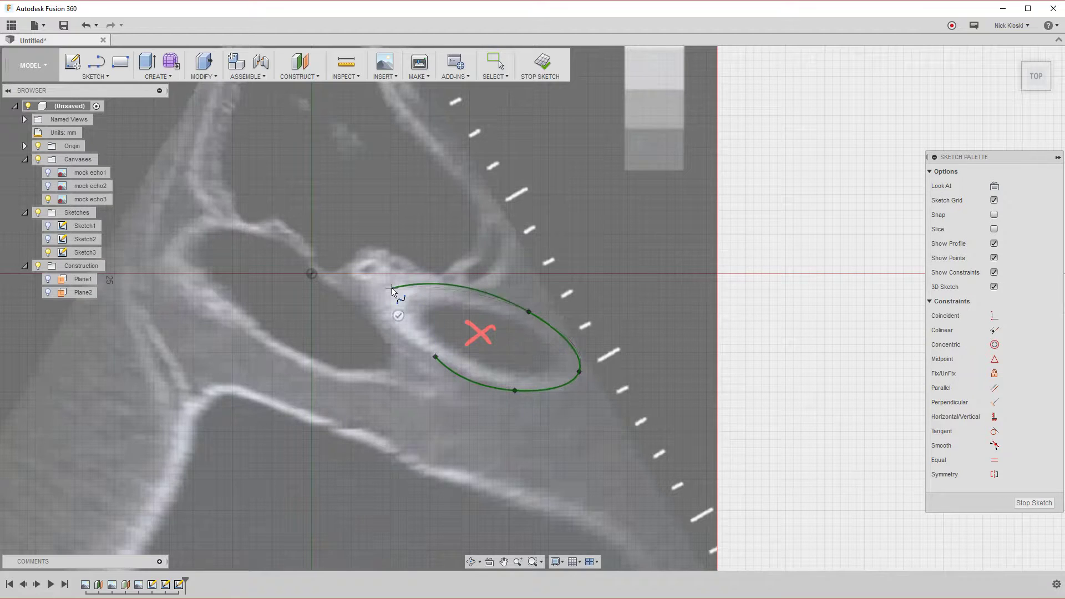
left_click(433, 355)
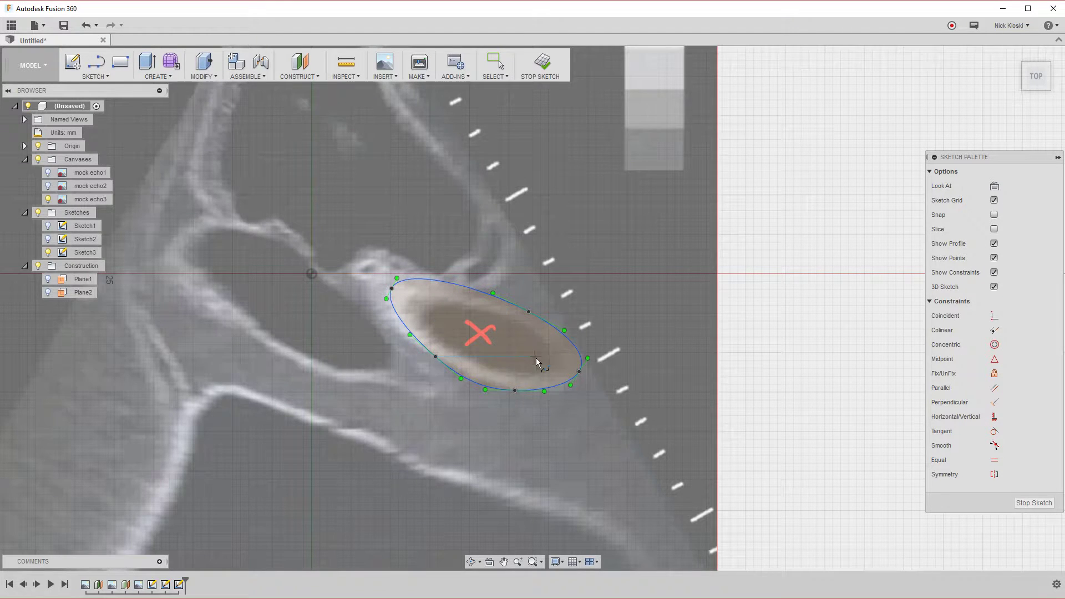
left_click(540, 64)
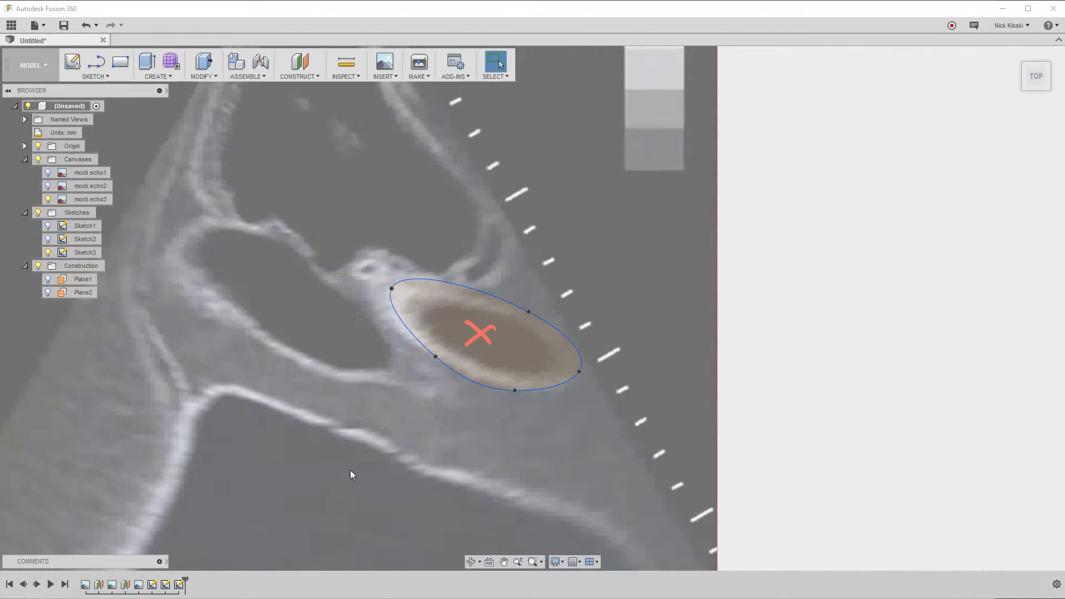
Hide the mock echo3 canvas and the origin, and show Sketch1 and Sketch2 together with Sketch3
scroll(352, 448, "down", 5)
middle_click_drag(352, 448, 244, 311, "shift")
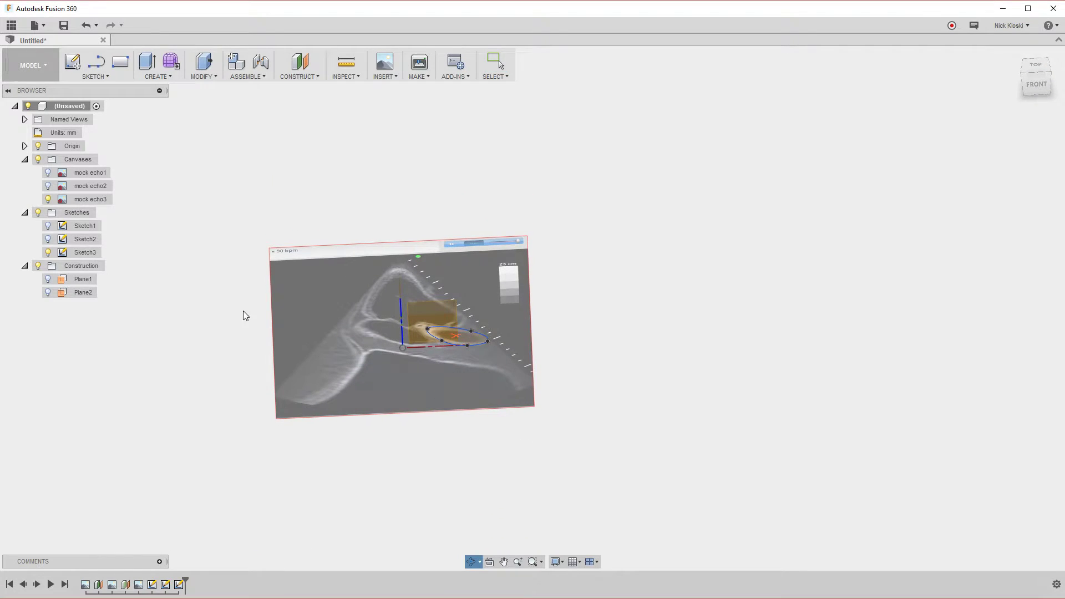
left_click(49, 199)
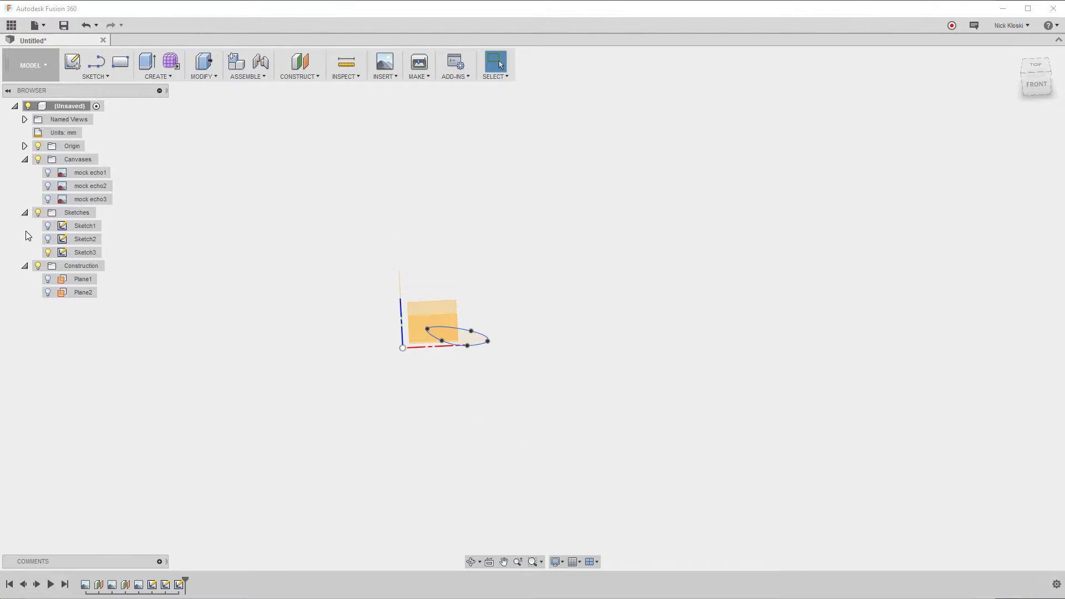
left_click(48, 239)
left_click(48, 225)
middle_click_drag(330, 448, 384, 390)
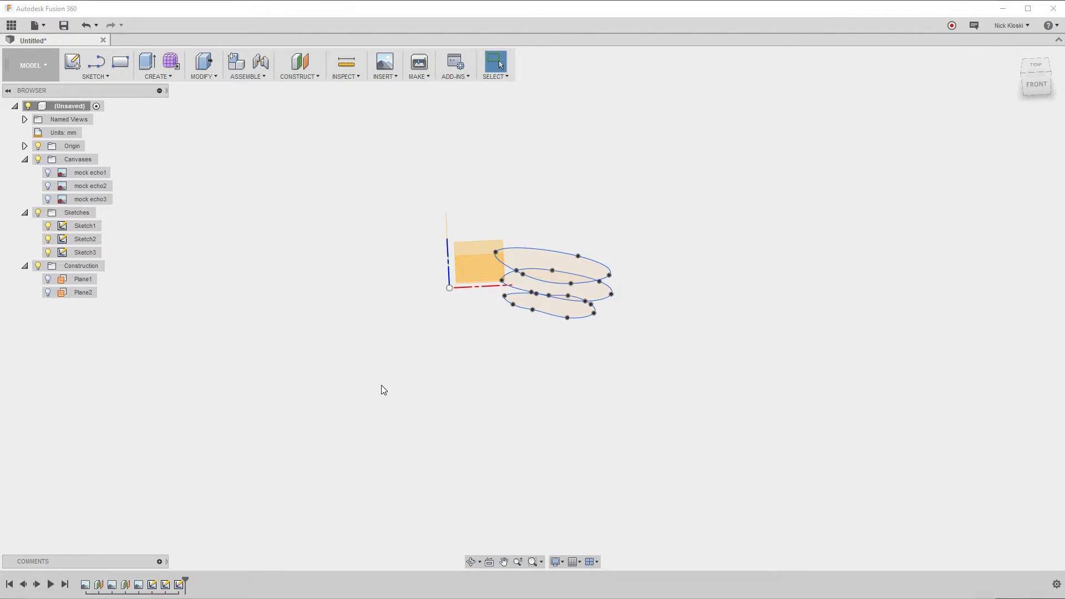
left_click(38, 146)
mouse_move(541, 347)
middle_mouse_down("shift")
mouse_move(504, 259)
mouse_move(510, 309)
mouse_move(531, 324)
mouse_move(593, 318)
middle_mouse_up("shift")
scroll(693, 238, "up", 2)
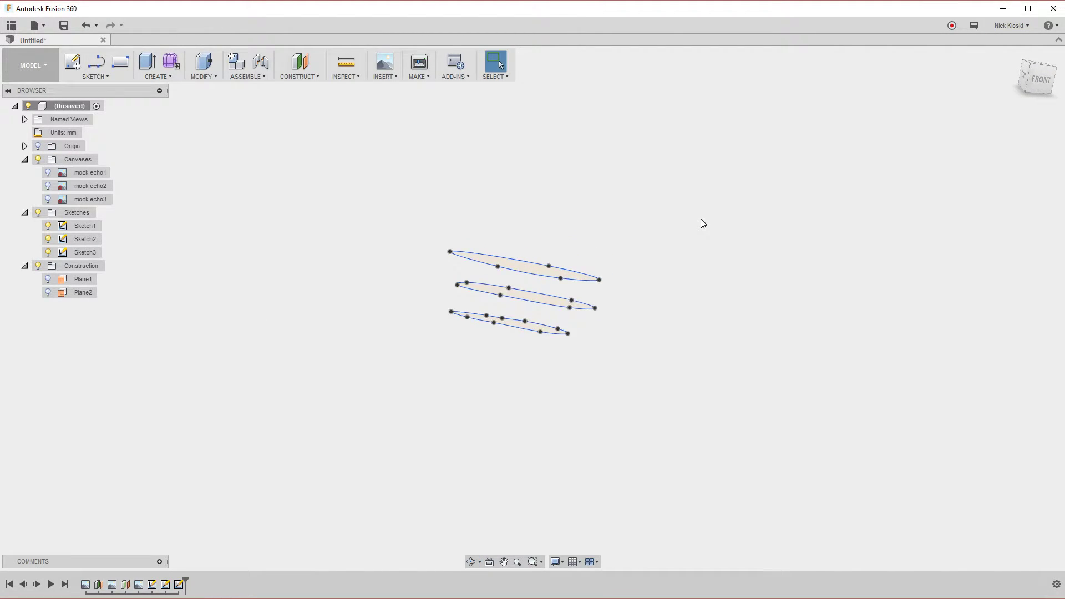
Loft a new body through the three closed spline profiles, from Sketch1 through Sketch2 to Sketch3
left_click(161, 77)
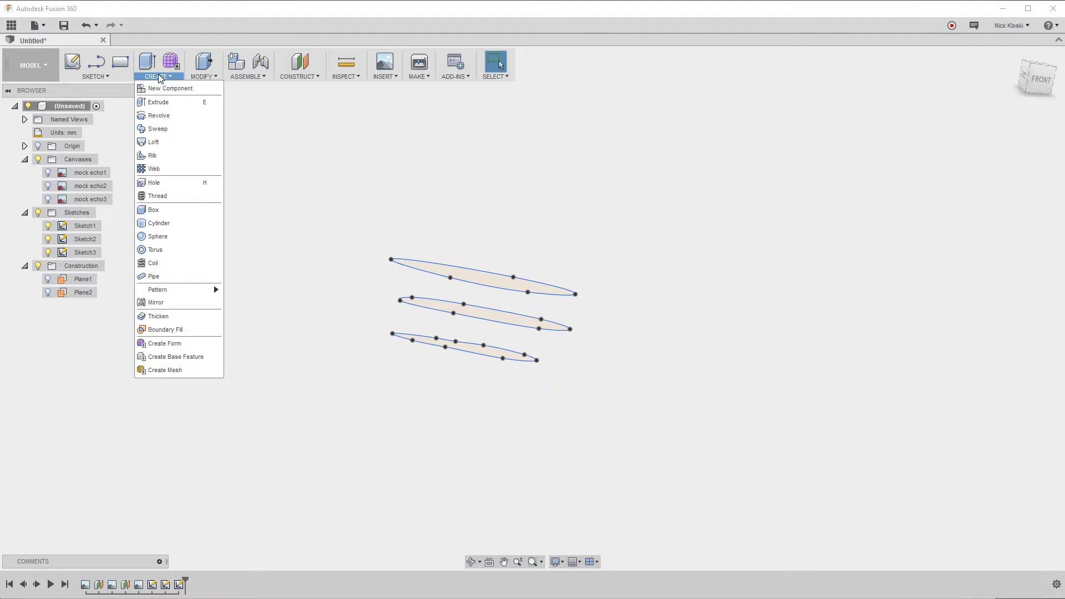
left_click(153, 142)
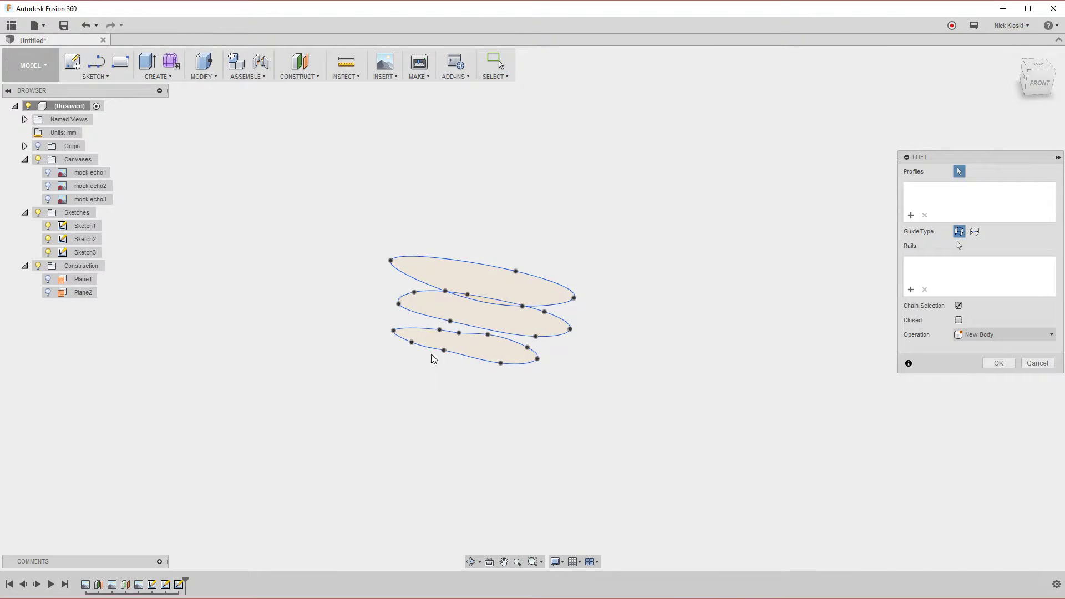
left_click(483, 347)
left_click(517, 328)
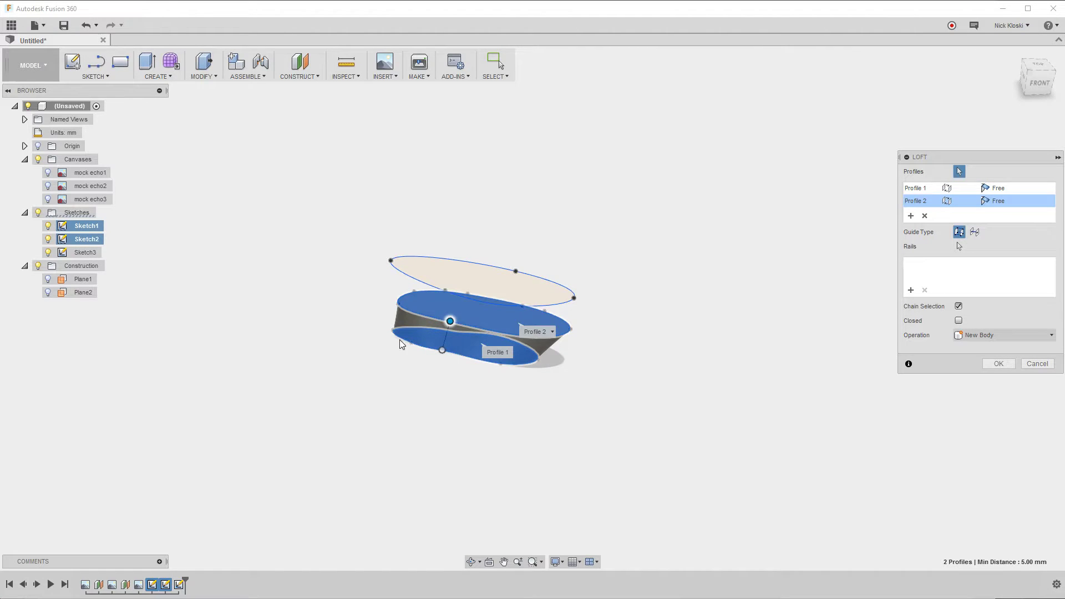
left_click(484, 276)
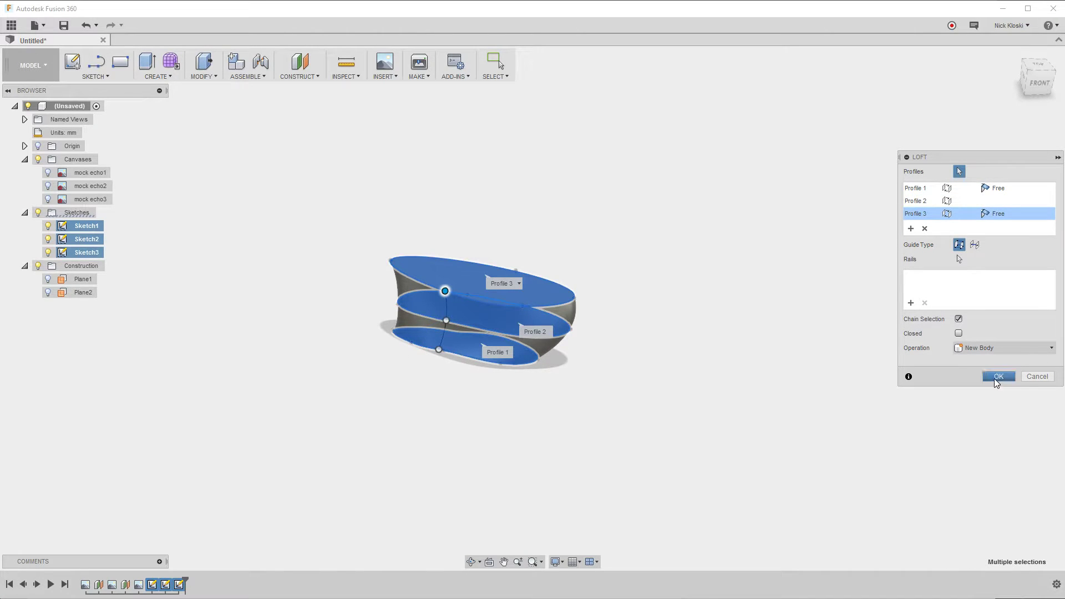
left_click(996, 377)
mouse_move(242, 435)
middle_mouse_down("shift")
mouse_move(381, 300)
mouse_move(240, 431)
mouse_move(225, 423)
middle_mouse_up("shift")
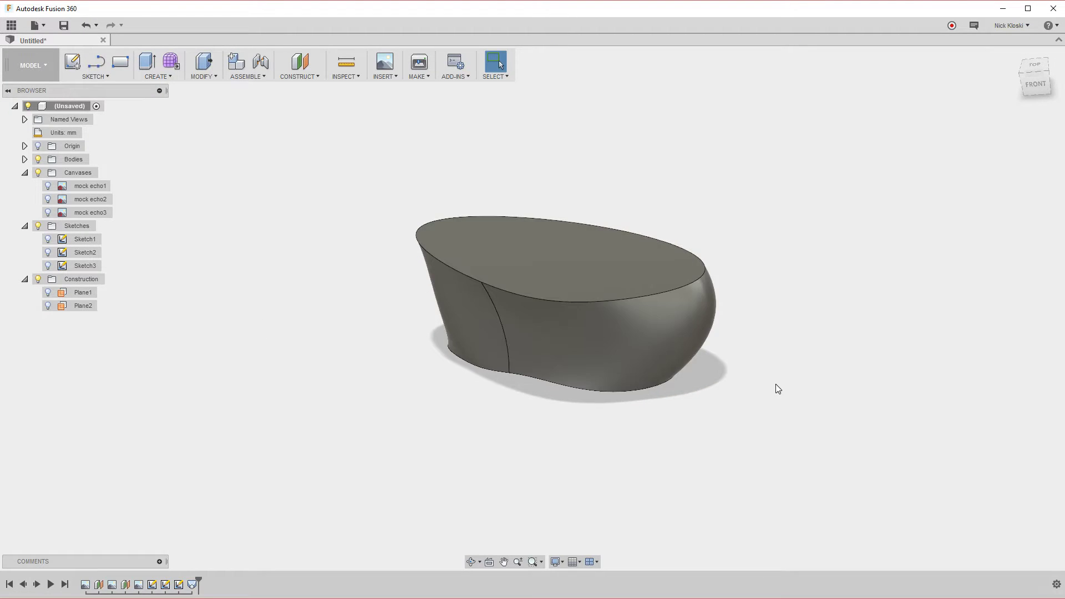
Compare the lofted body with the scan by temporarily showing the mock echo3 canvas
mouse_move(774, 388)
middle_mouse_down("shift")
mouse_move(796, 330)
mouse_move(799, 247)
mouse_move(777, 397)
middle_mouse_up("shift")
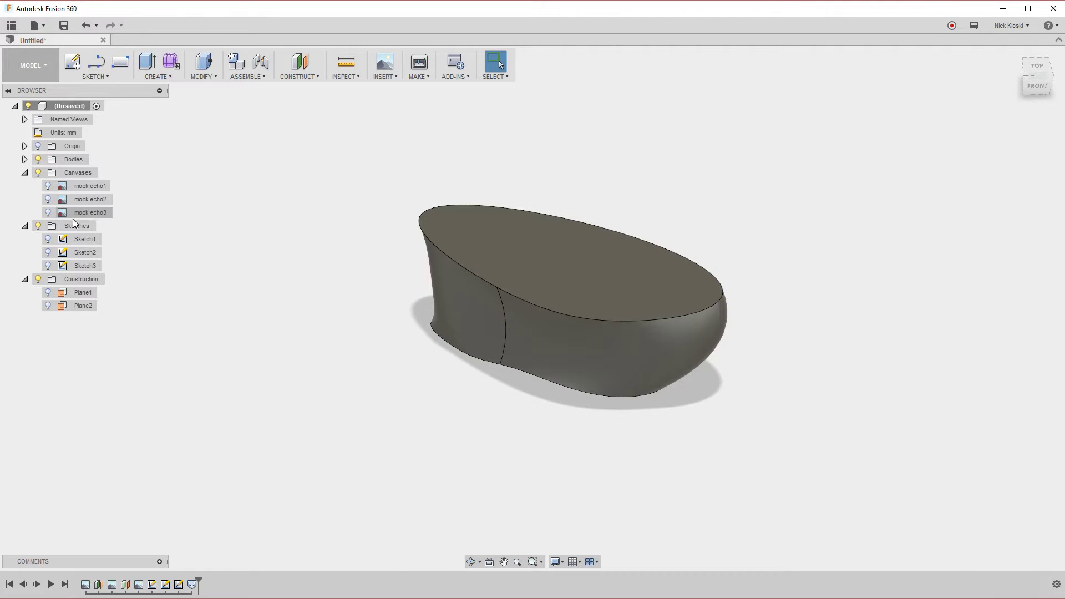
left_click(48, 212)
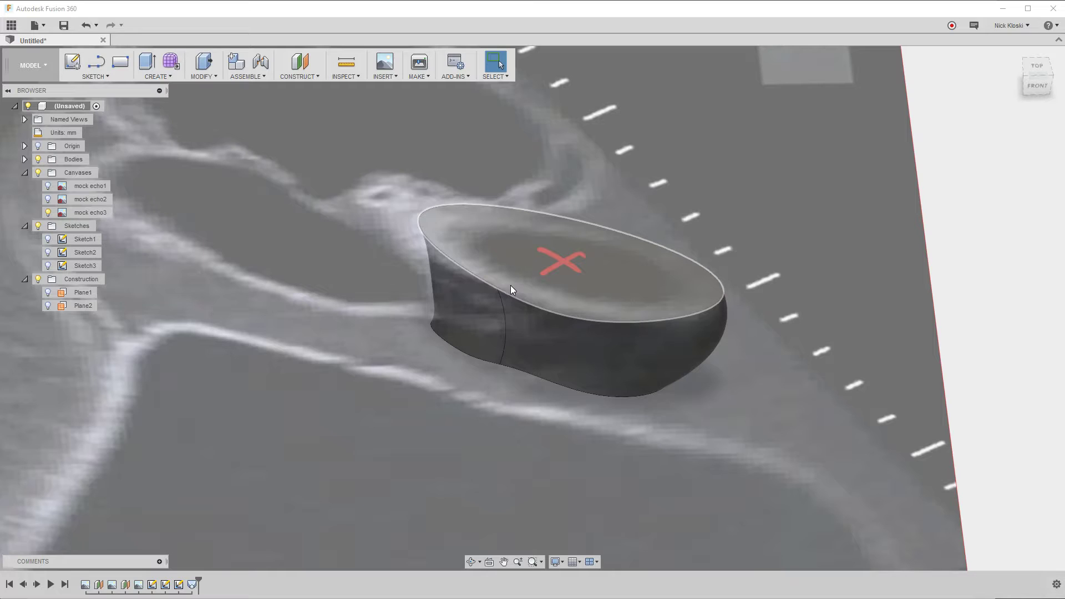
left_click(47, 212)
Try shelling the lofted body with only its top face removed and a 1 mm inside thickness, and undo it
left_click(158, 78)
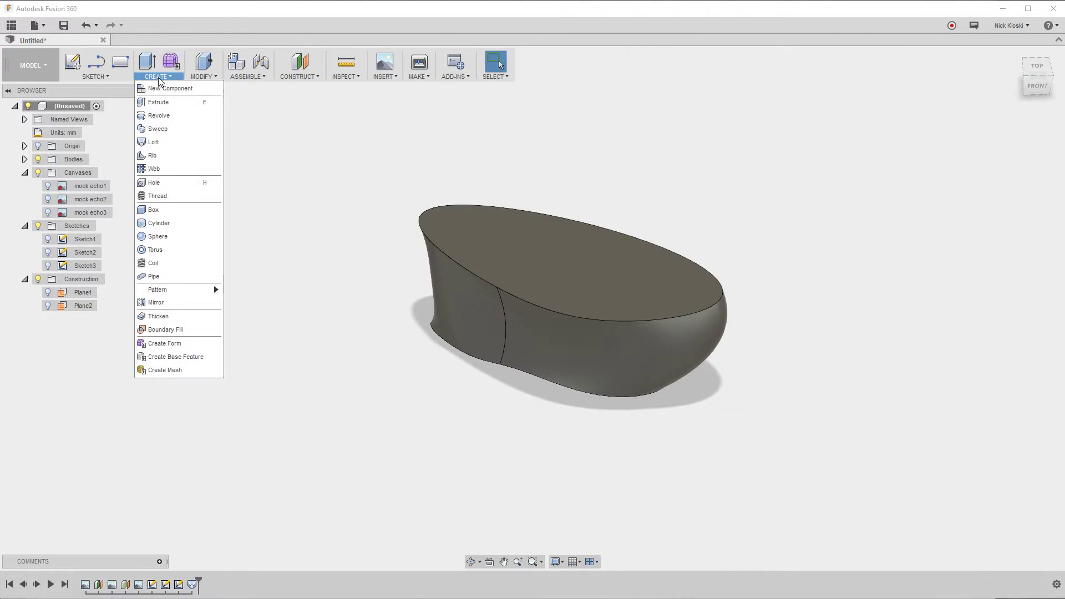
left_click(204, 78)
left_click(206, 143)
left_click(535, 254)
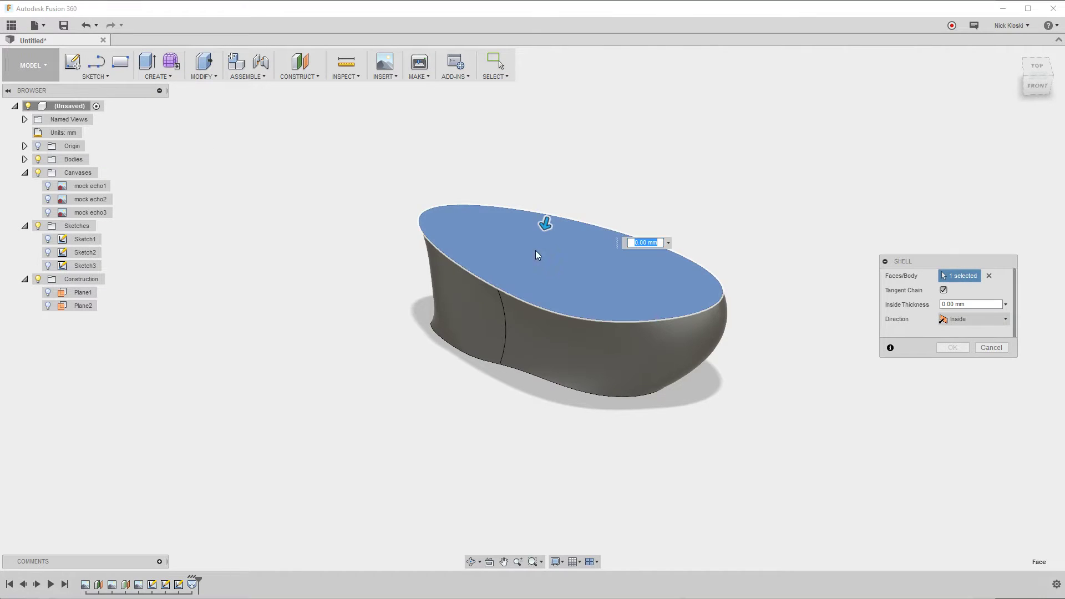
type("1")
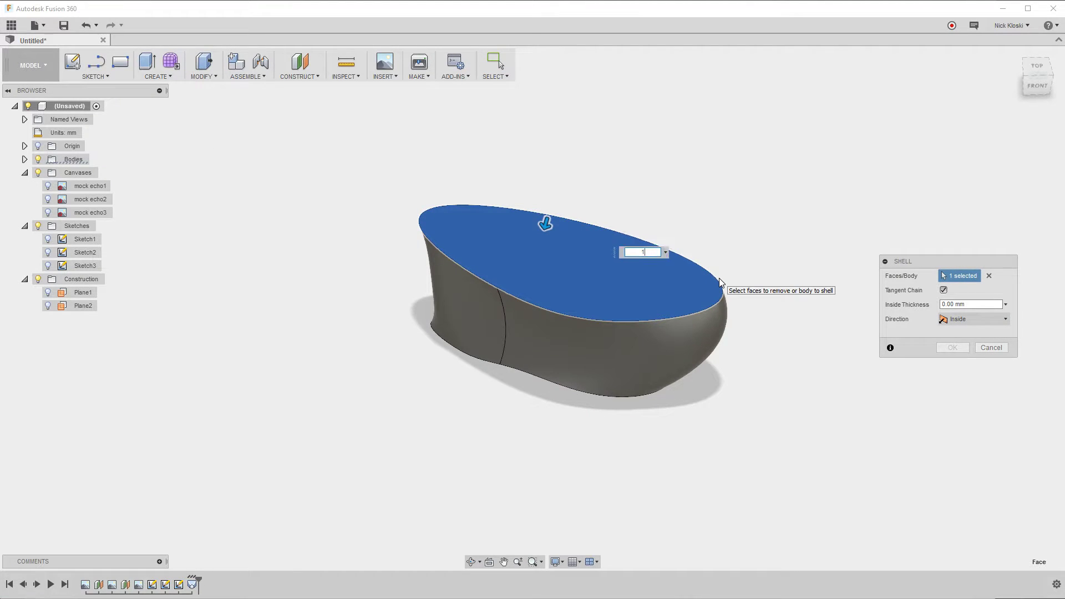
left_click(947, 351)
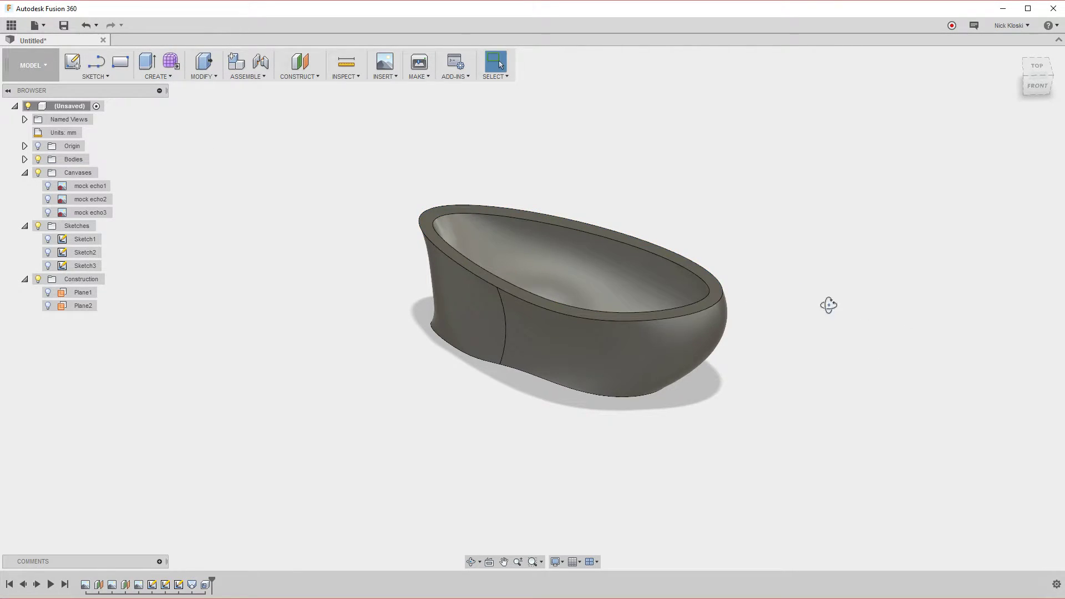
middle_click_drag(828, 304, 806, 302, "shift")
key("ctrl+z")
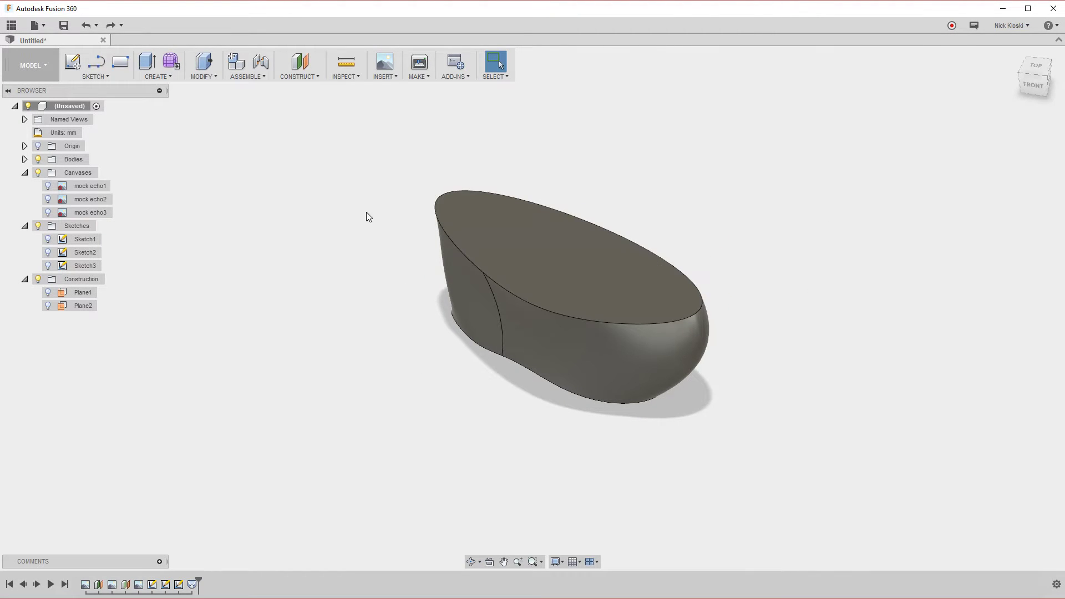
right_click(311, 193)
left_click(310, 136)
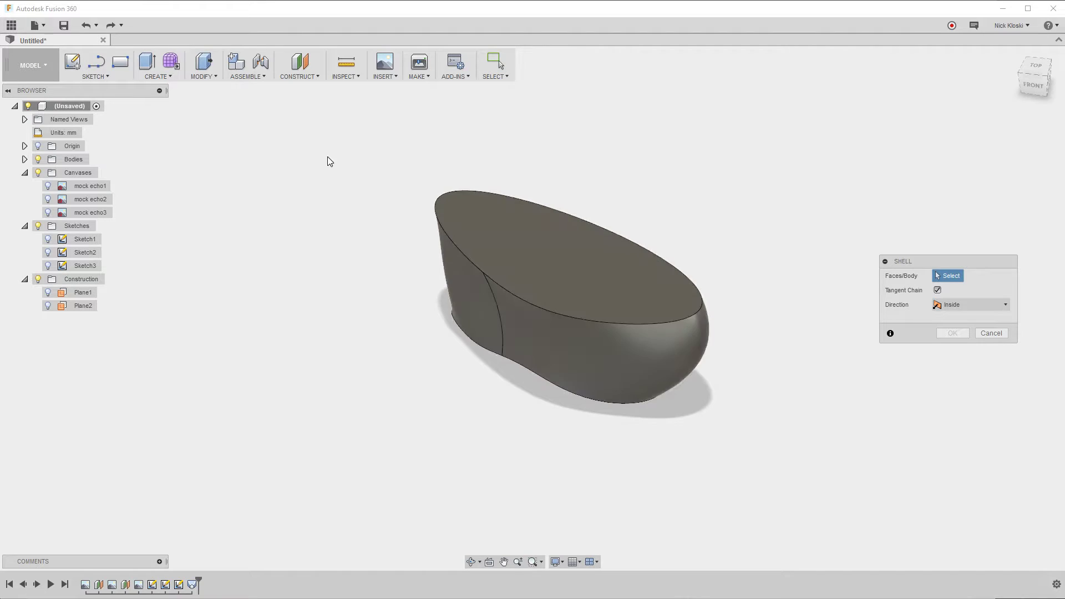
left_click_drag(328, 133, 741, 428)
middle_click_drag(601, 392, 404, 397, "shift")
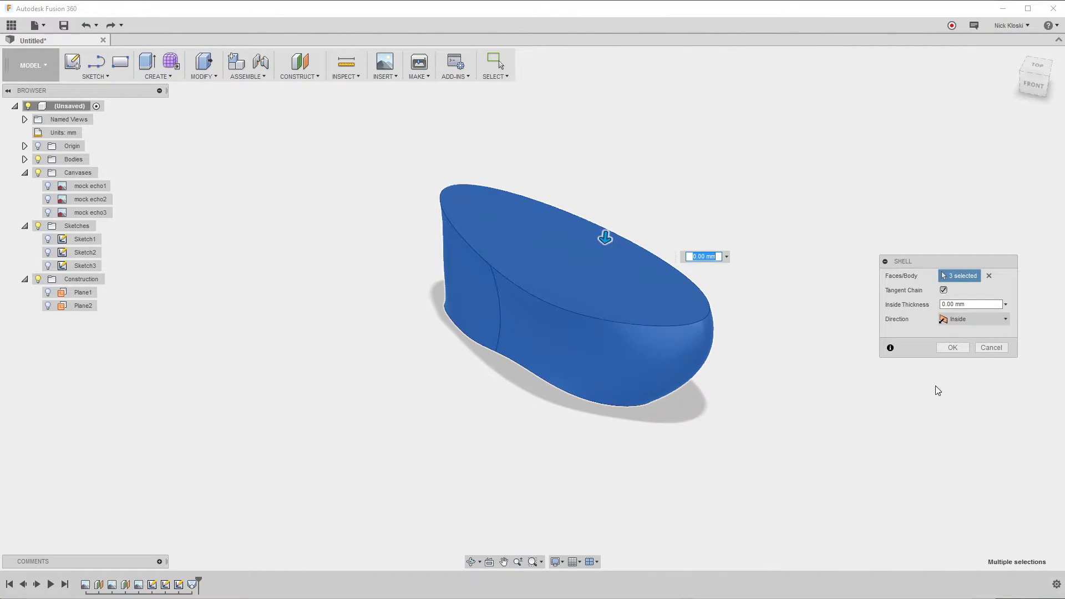
left_click(990, 347)
Shell the lofted body with a 1 mm inside thickness, removing both its top and bottom faces
right_click(759, 202)
left_click(756, 166)
left_click(582, 279)
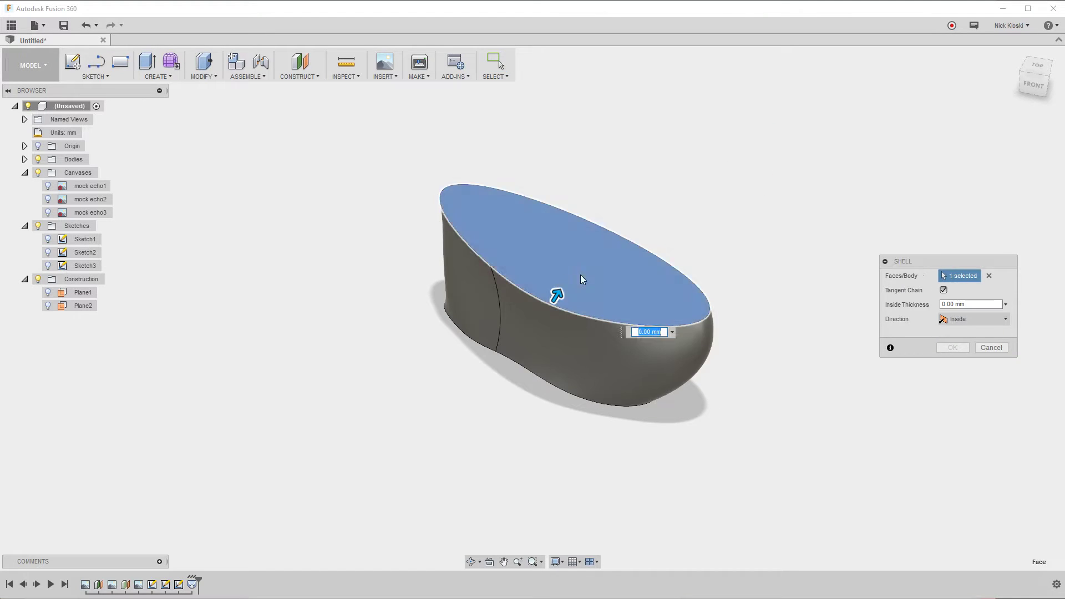
middle_click_drag(581, 279, 529, 339, "shift")
left_click(529, 340)
middle_click_drag(438, 302, 304, 339, "shift")
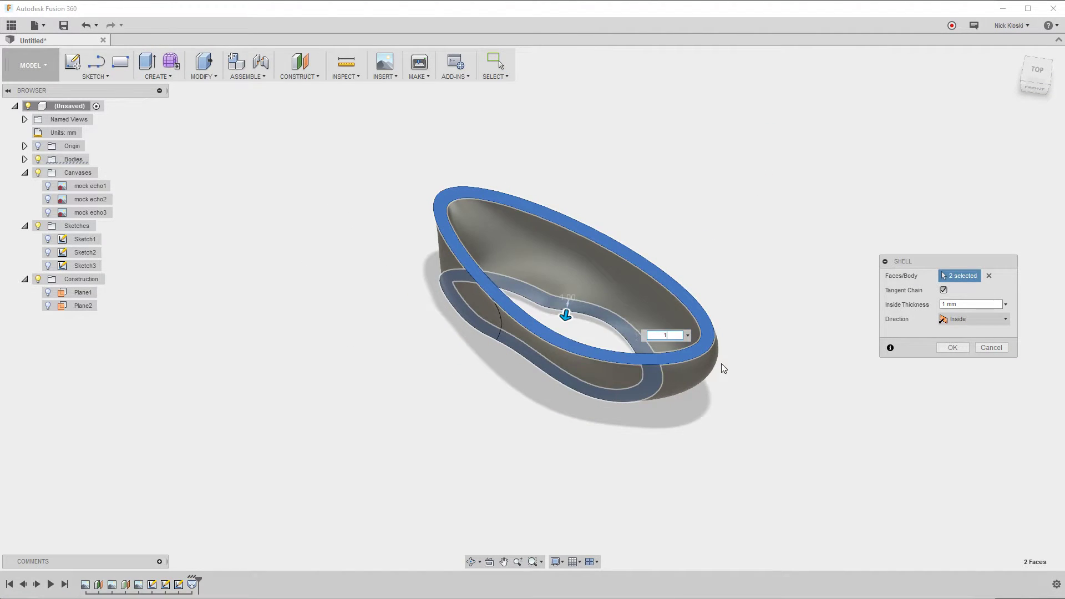
middle_click_drag(777, 294, 756, 311, "shift")
left_click(952, 347)
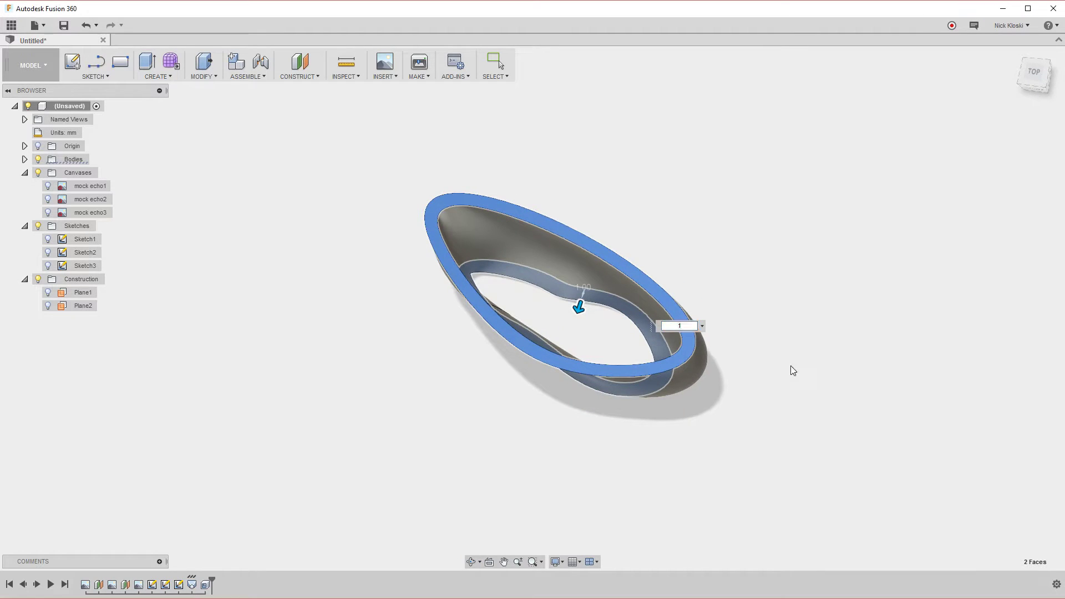
Inspect the shelled body from below and switch to the WebinarNinja broadcast page in the browser
middle_click_drag(713, 427, 754, 367, "shift")
left_click_drag(754, 367, 805, 221)
left_click(496, 63)
key("alt+Tab")
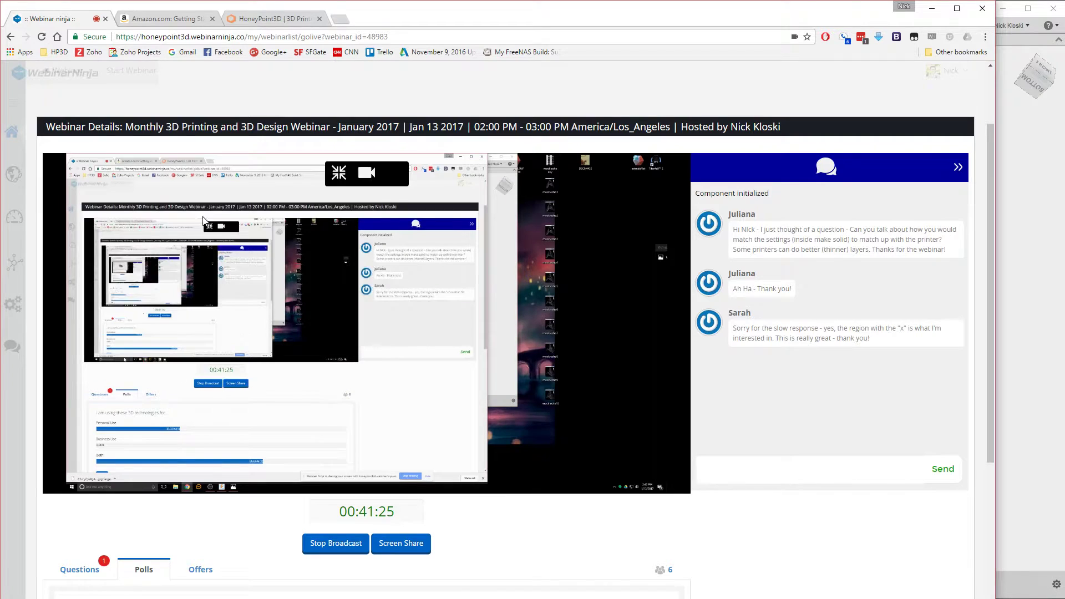
Show the webcam feed full size in the broadcast, and return to the enlarged screen share
left_click(348, 171)
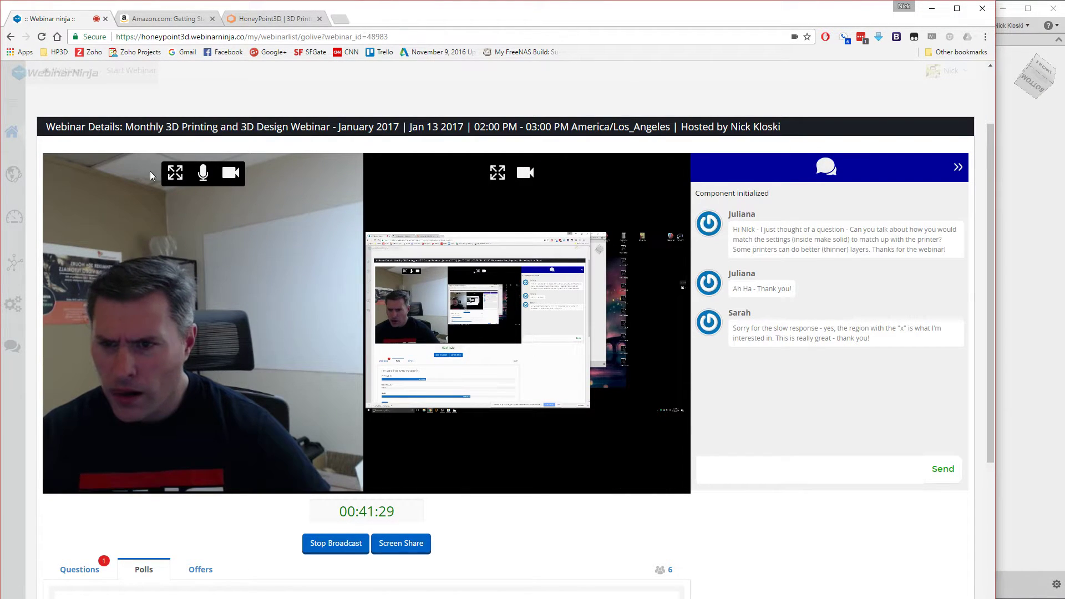
left_click(174, 173)
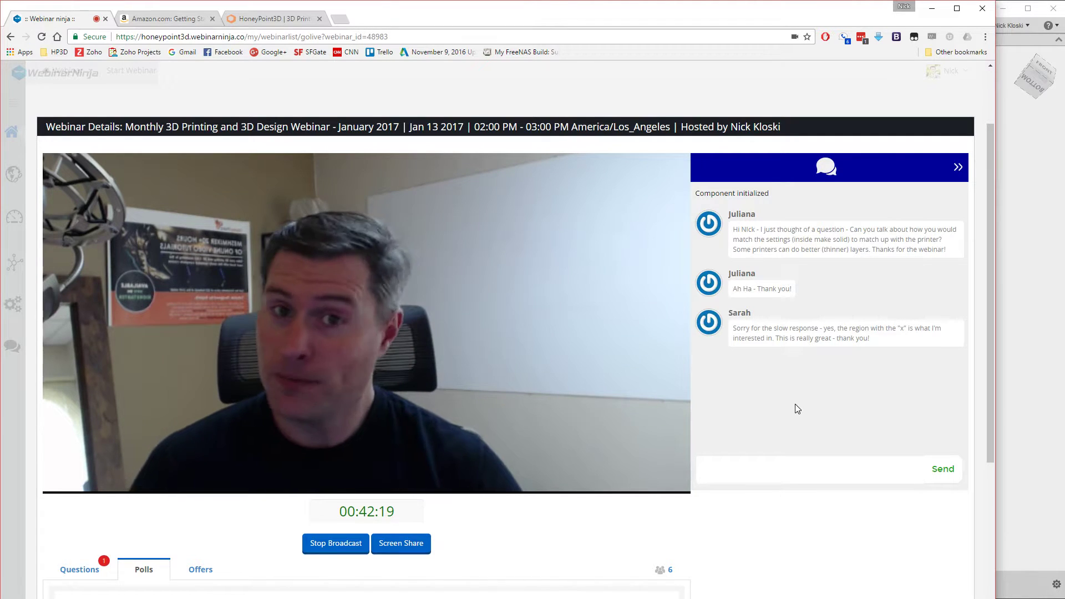
mouse_move(282, 183)
left_click(337, 173)
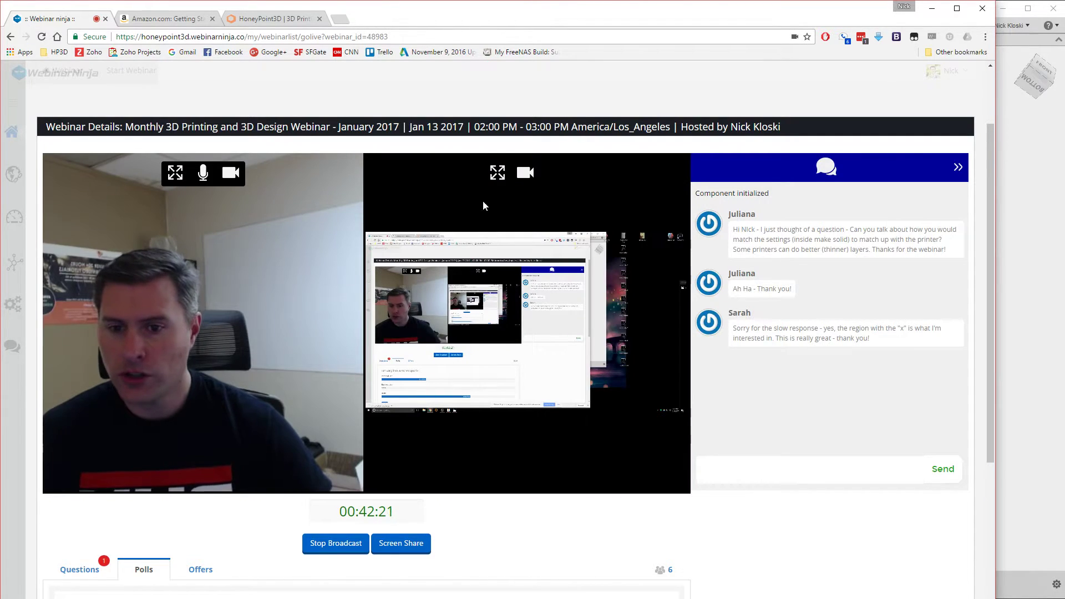
left_click(497, 172)
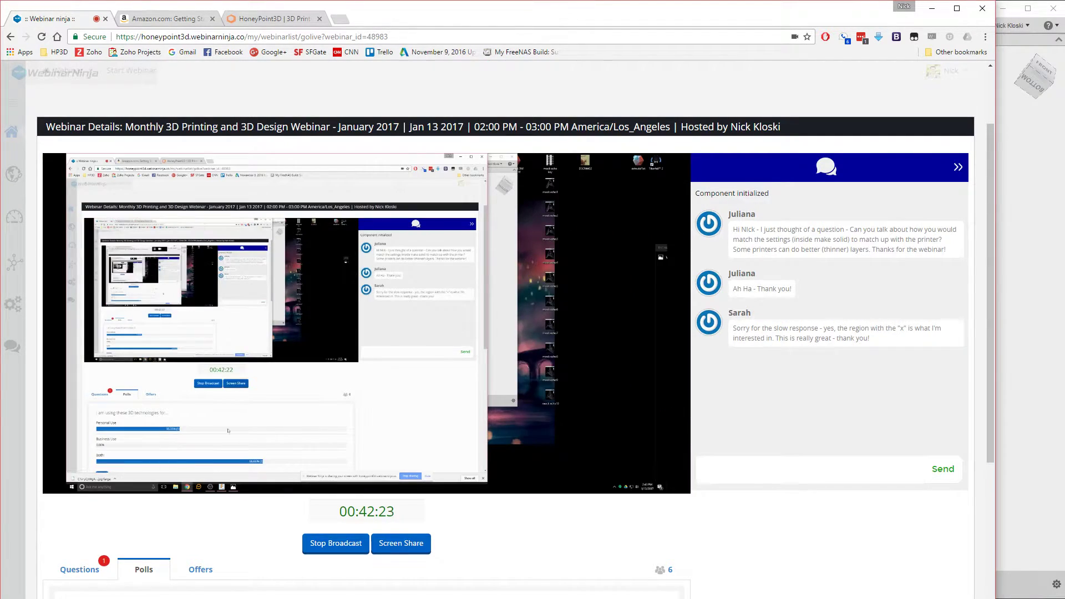
Switch to Autodesk Meshmixer by launching it from a system search for mesh, and load the sample bunny
key("super")
type("mesh")
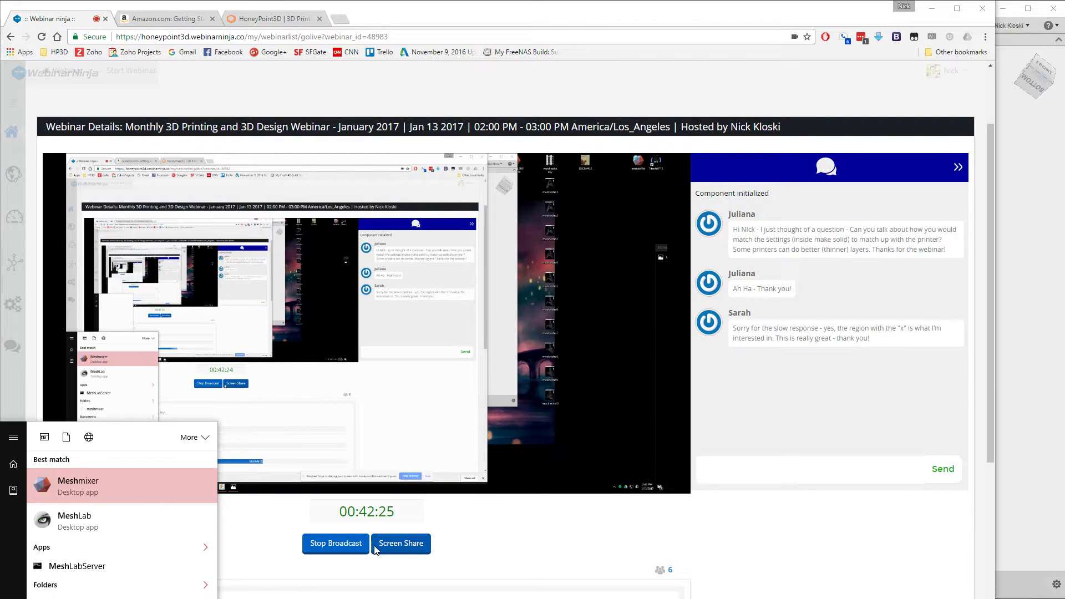
key("Return")
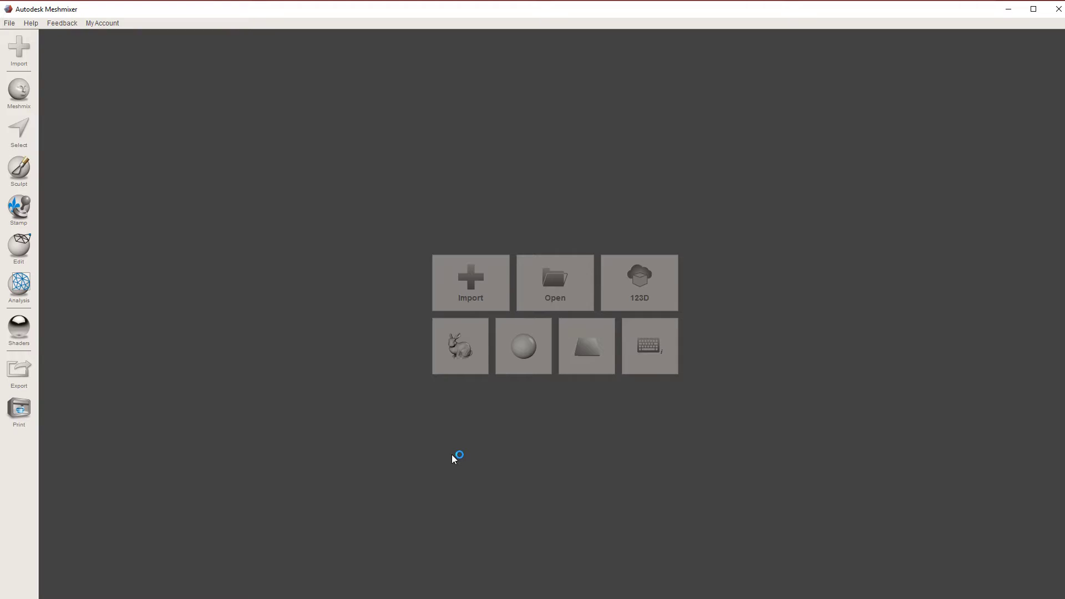
left_click(481, 360)
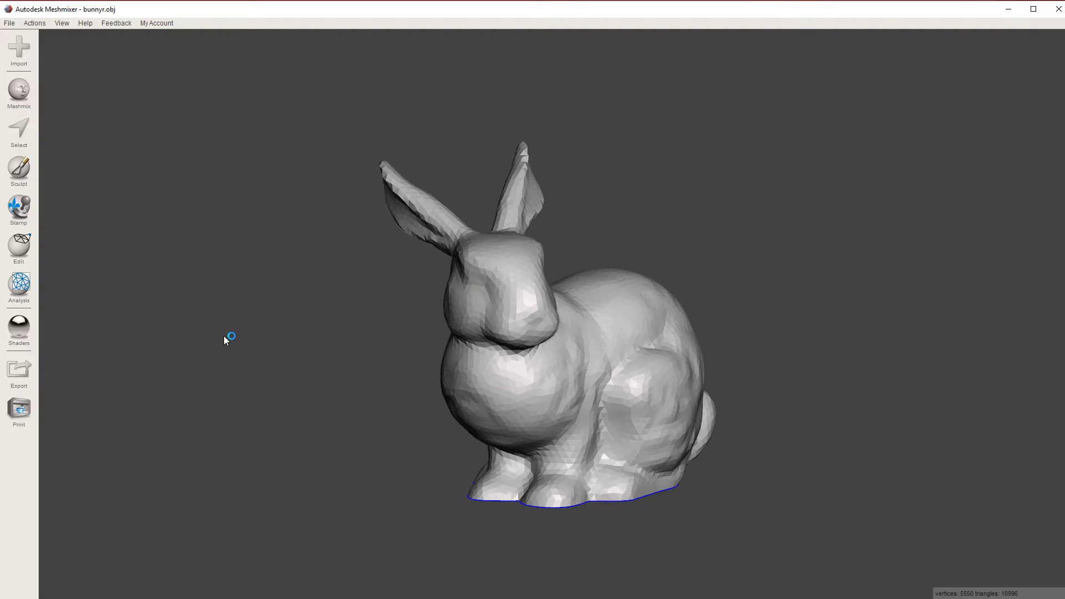
Repair all defects in the bunny mesh with the Inspector, using the Flat Fill hole fill mode
left_click(22, 291)
left_click(72, 40)
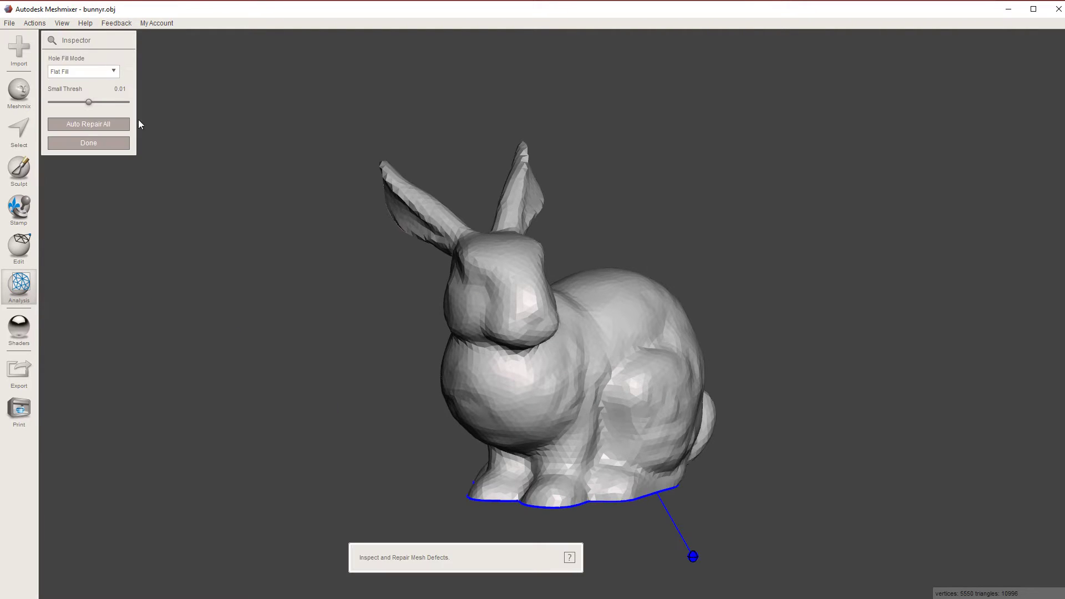
left_click(91, 125)
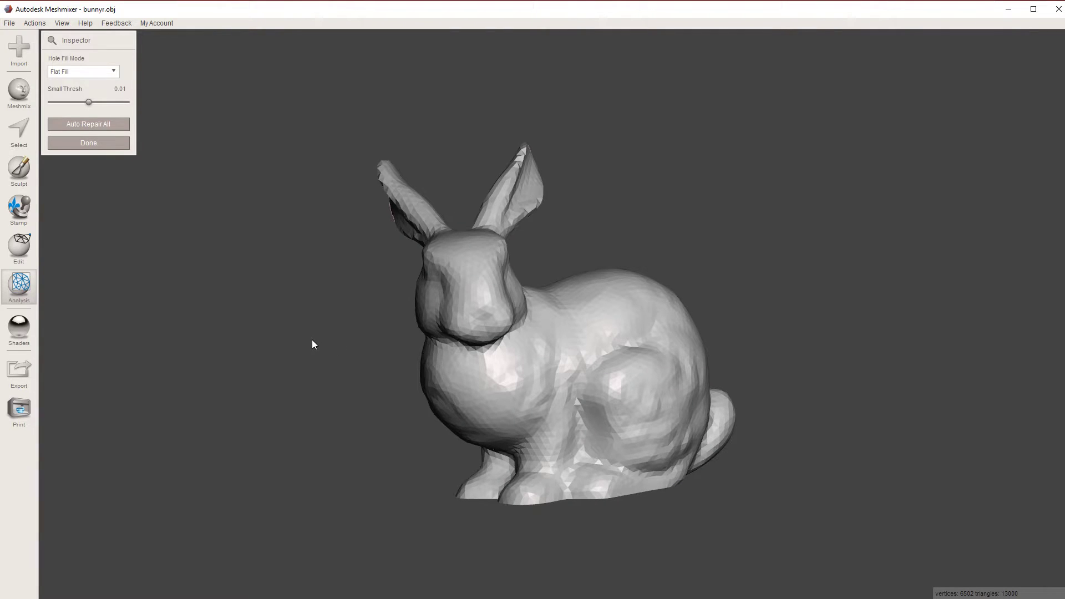
left_click(86, 143)
Duplicate the repaired bunny in place, accepting the transform without moving or scaling it
key("ctrl+d")
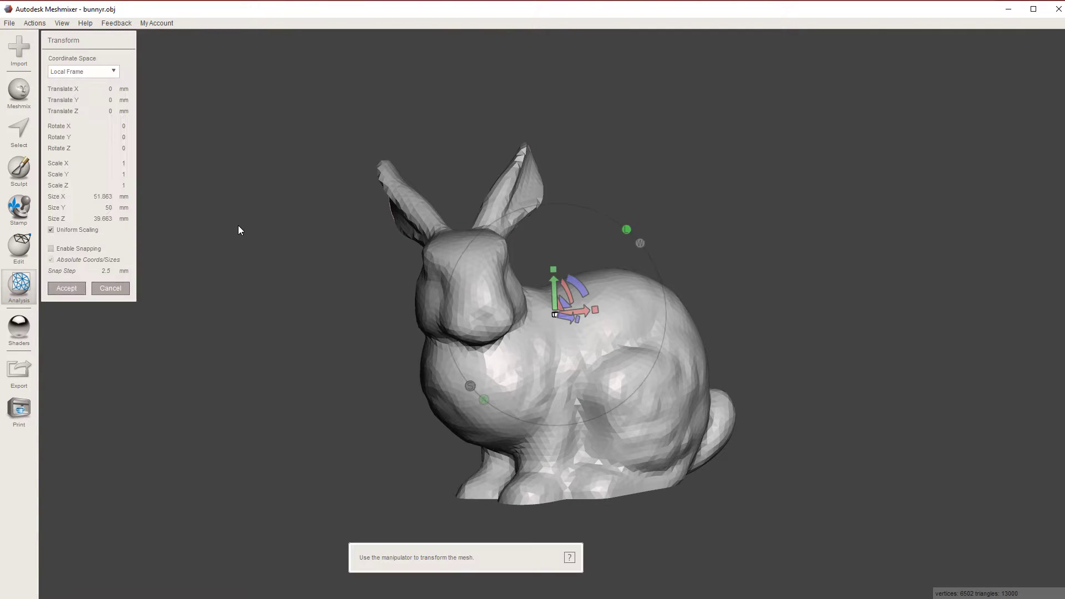
right_click_drag(767, 367, 361, 360)
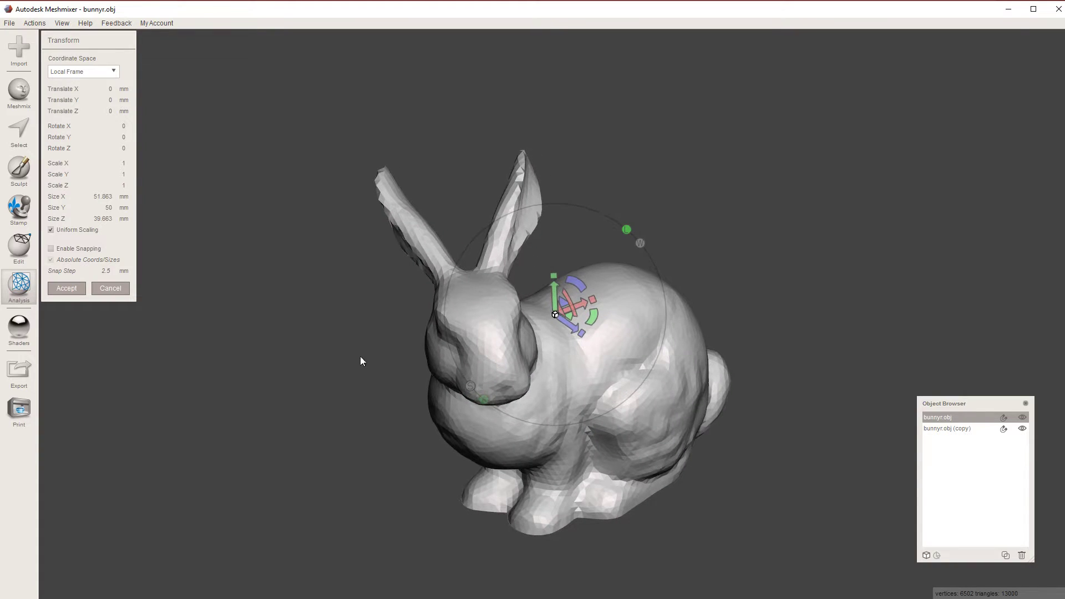
left_click(81, 288)
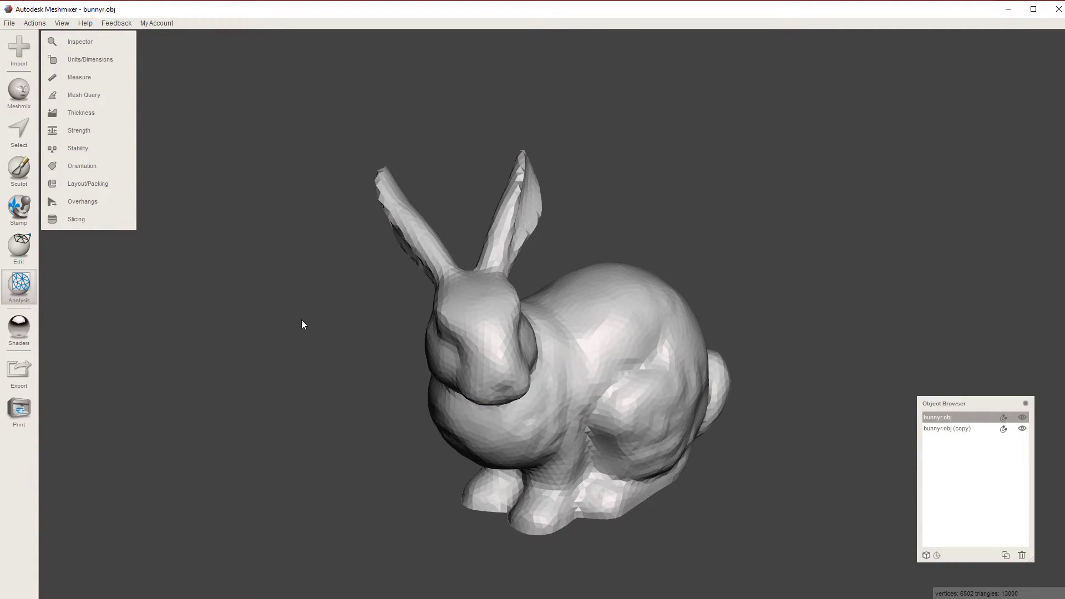
Sculpt several volume brush strokes at strength 100 and size 55 across the back and flanks of bunnyr.obj
left_click(22, 168)
mouse_move(85, 73)
left_click(206, 103)
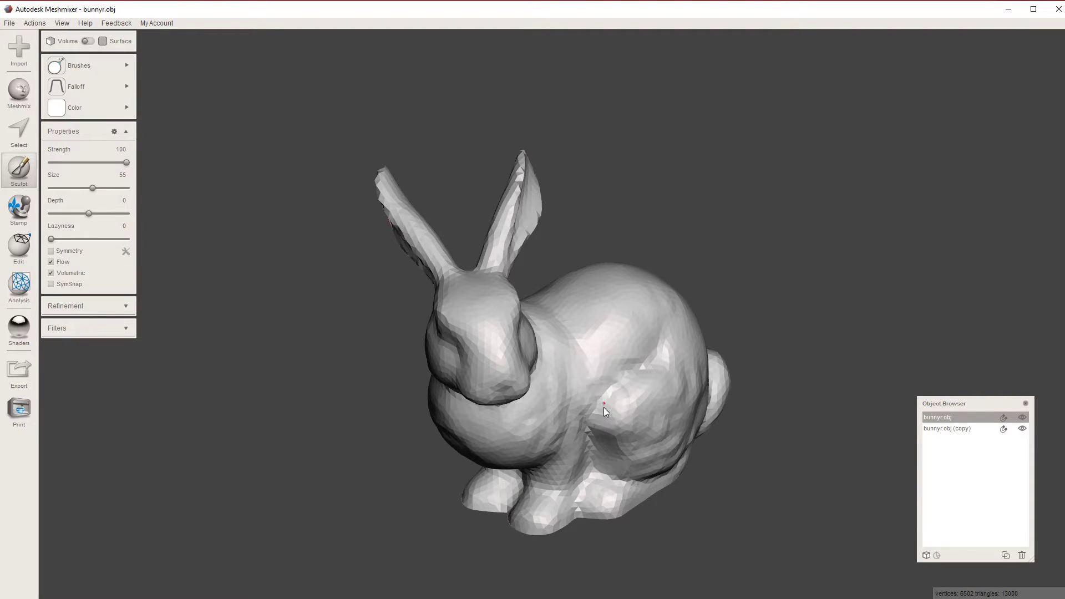
left_click_drag(604, 407, 648, 306)
mouse_move(515, 470)
right_mouse_down()
mouse_move(527, 442)
mouse_move(655, 419)
right_mouse_up()
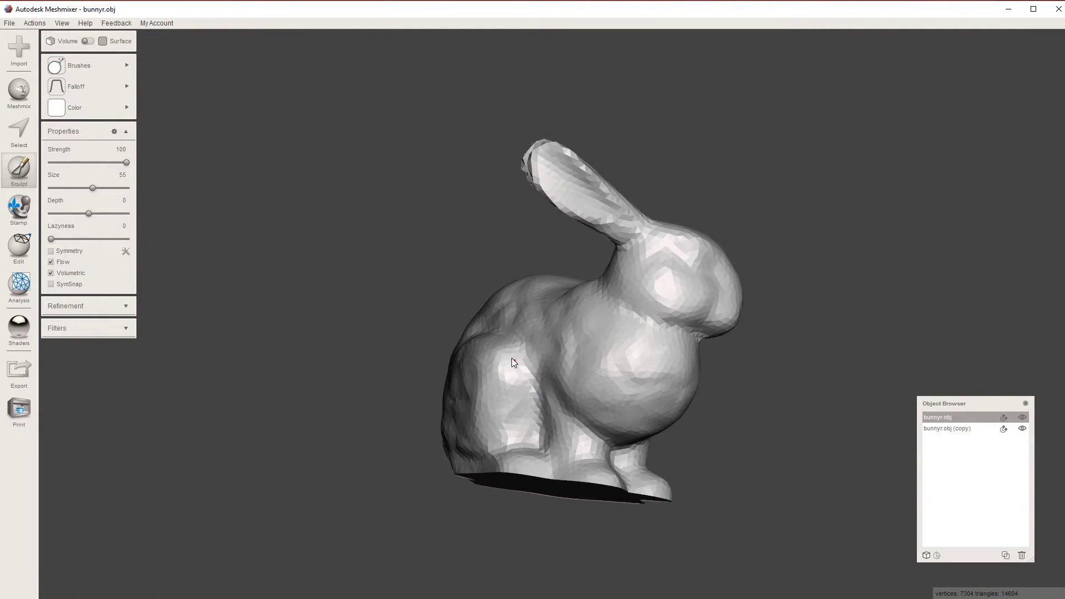
left_click_drag(504, 331, 560, 347)
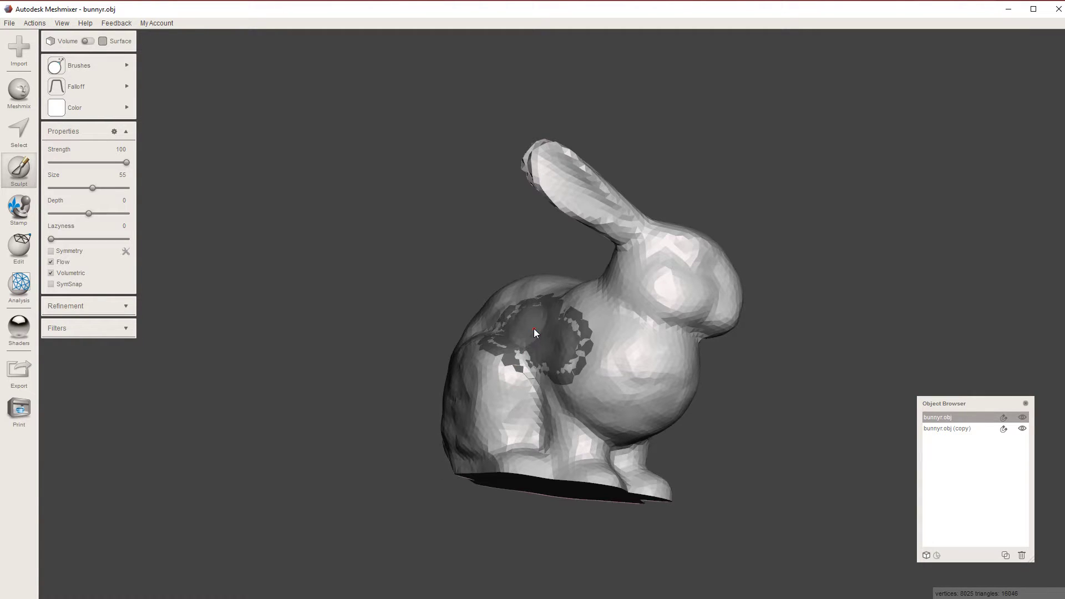
right_click_drag(521, 427, 716, 457)
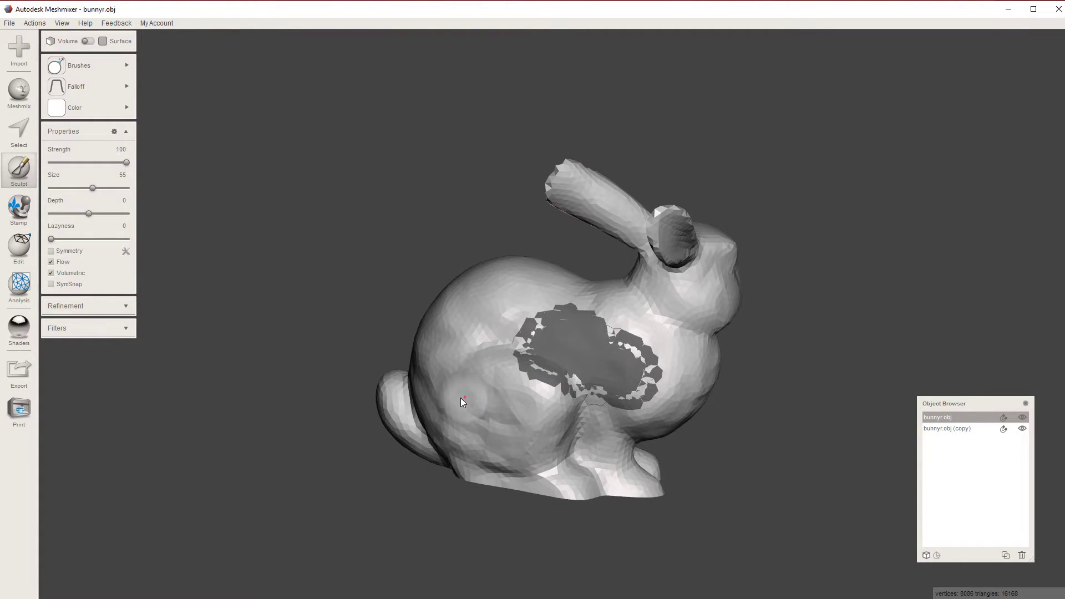
left_click_drag(438, 369, 482, 310)
right_click_drag(540, 442, 361, 447)
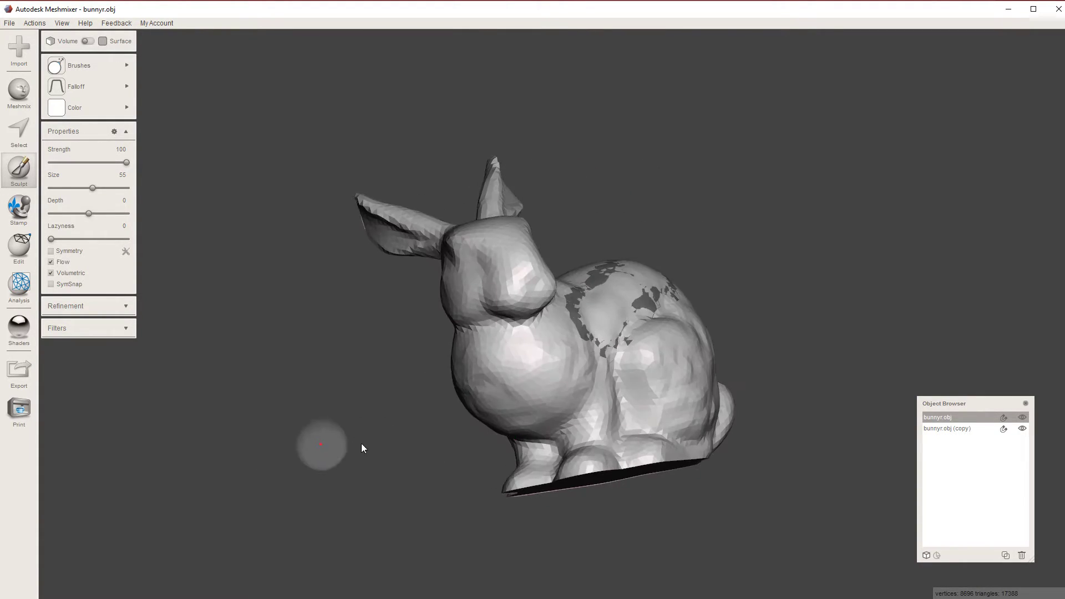
right_click_drag(348, 360, 360, 410)
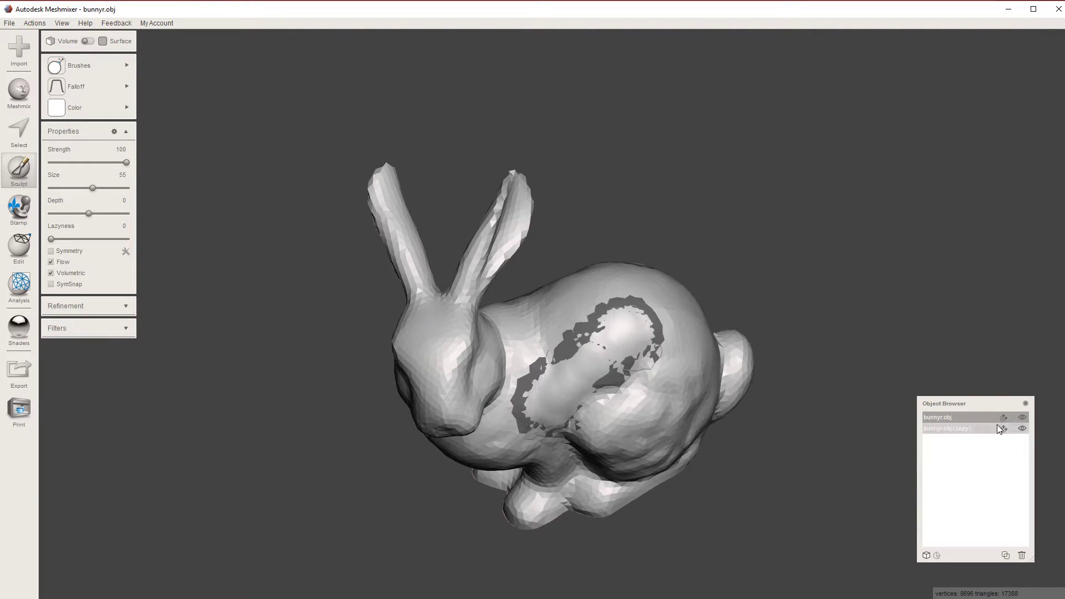
Select both bunnyr.obj and its copy, and run the Deviation analysis between them
left_click(971, 429, "shift")
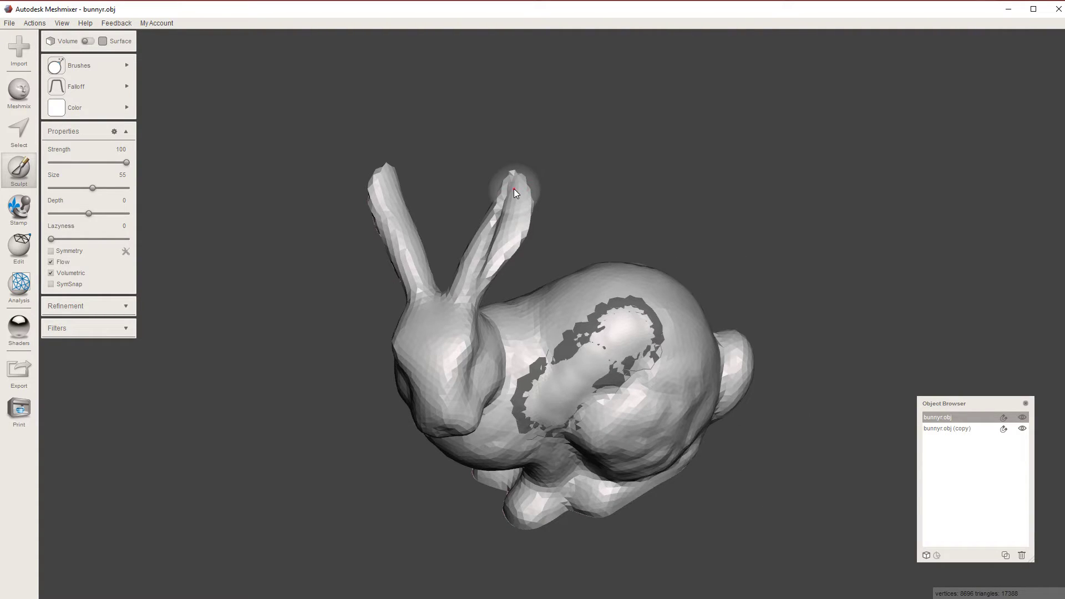
left_click(960, 418)
left_click(963, 429)
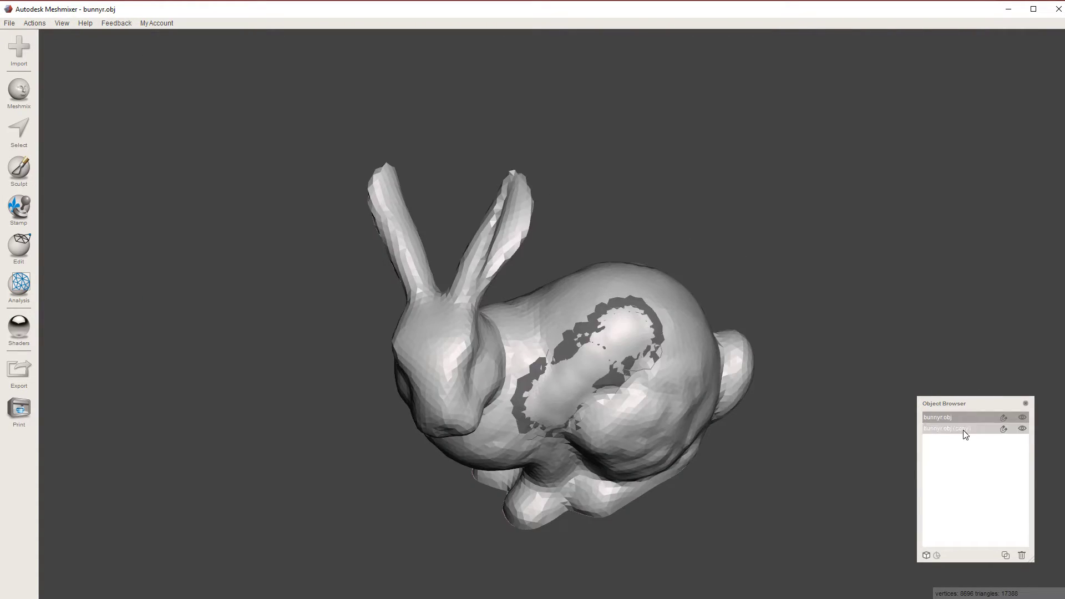
left_click(960, 418)
left_click(958, 430, "shift")
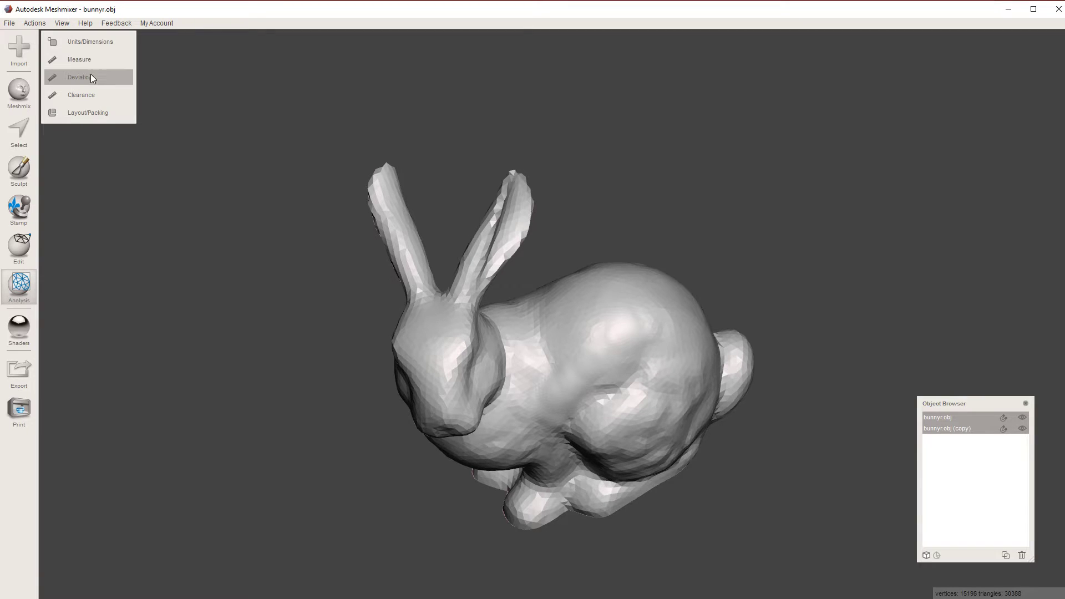
left_click(81, 83)
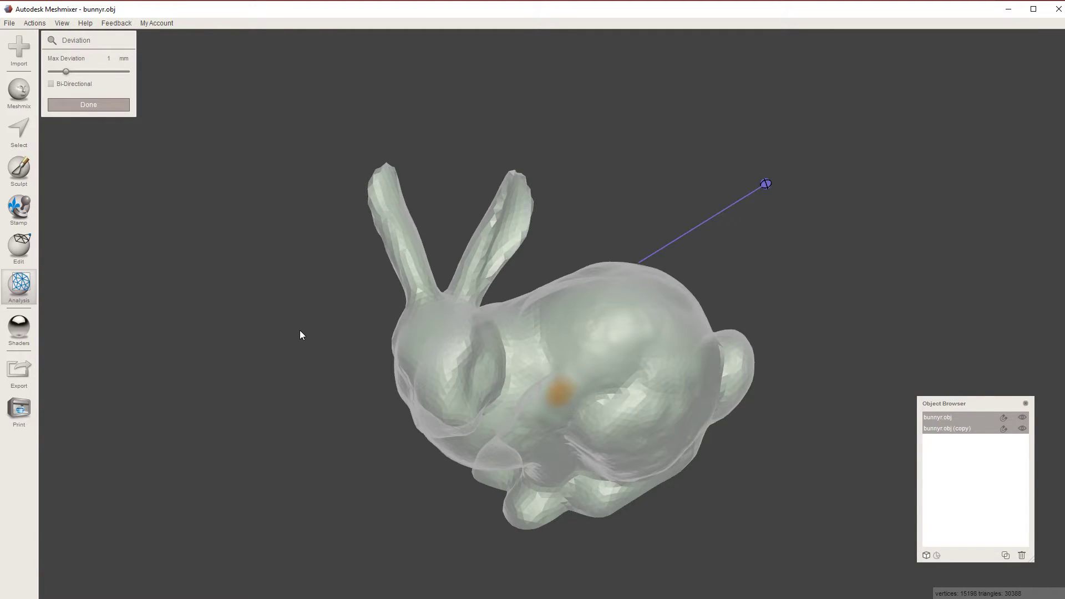
Examine the deviating areas around the bunny while raising the maximum deviation to 2.355 and 2.935 mm, and reduce it slightly
right_click_drag(311, 388, 284, 279)
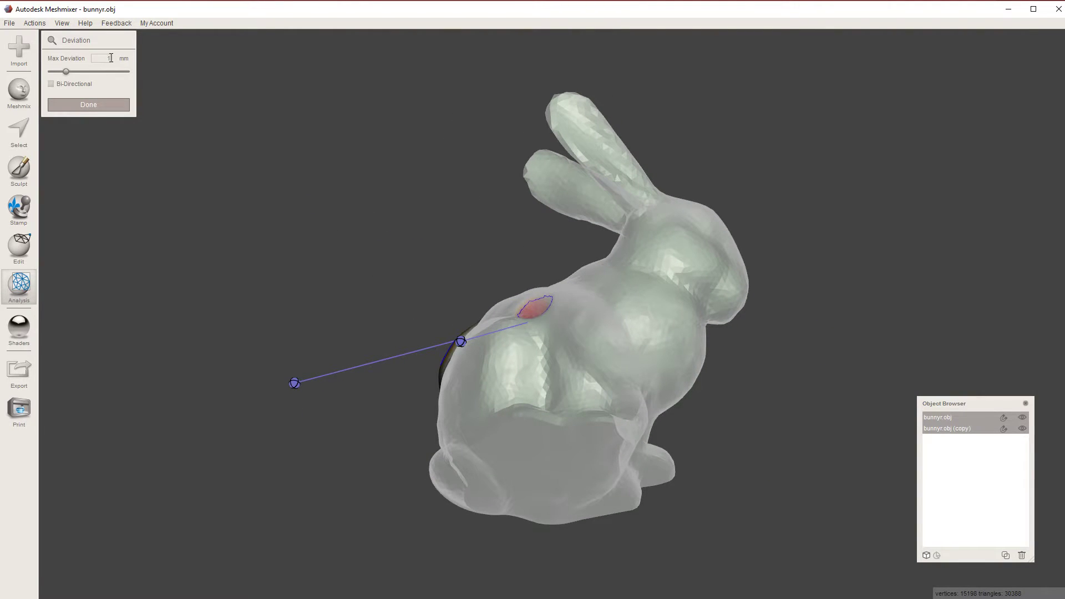
right_click_drag(389, 238, 607, 325)
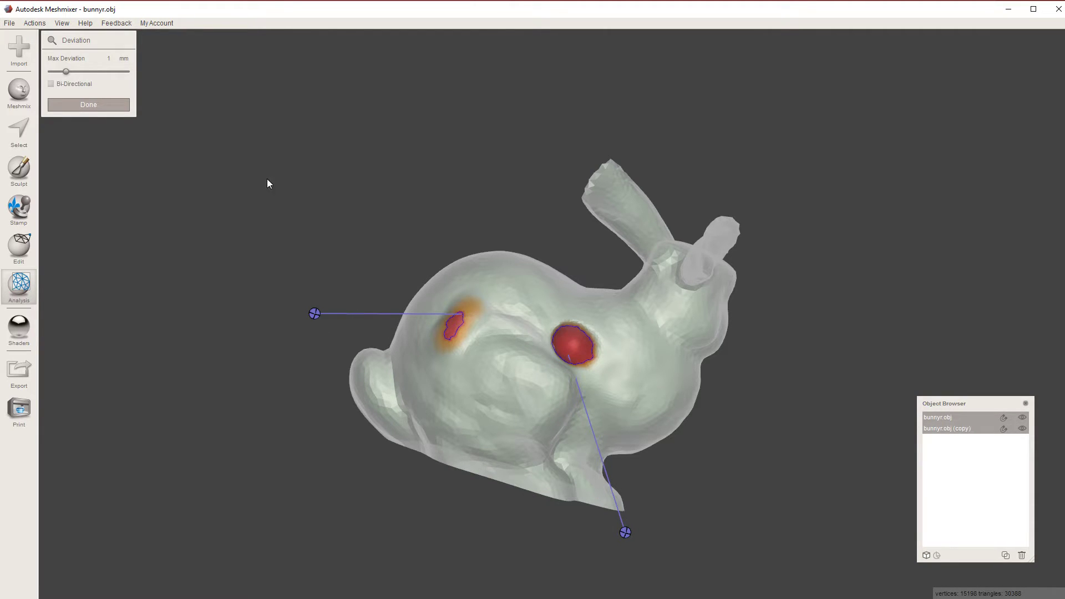
right_click_drag(554, 260, 495, 269)
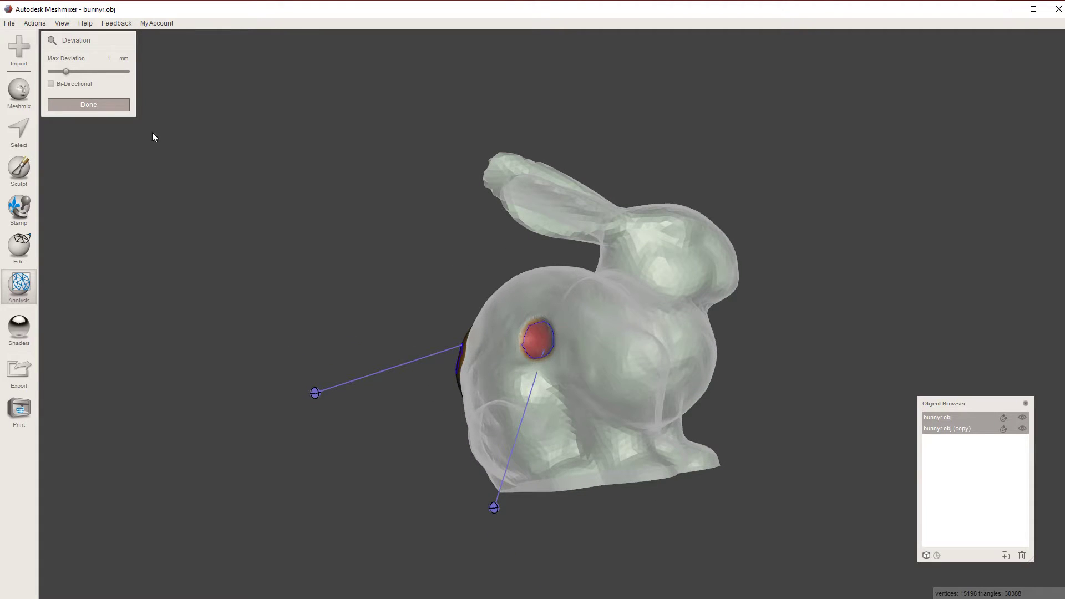
left_click_drag(67, 71, 79, 73)
scroll(475, 375, "up", 10)
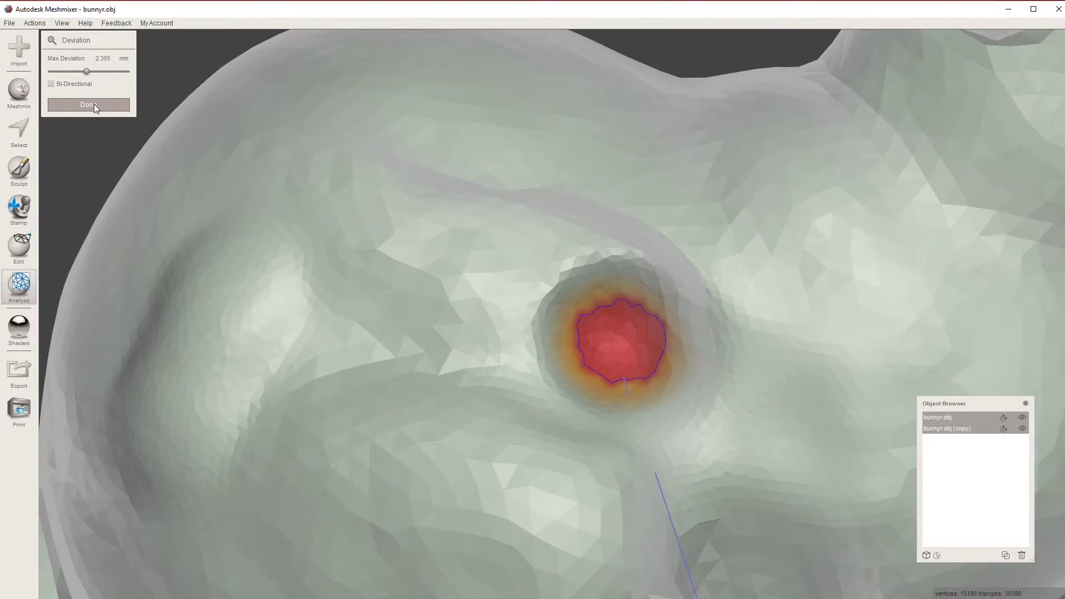
left_click_drag(89, 72, 95, 72)
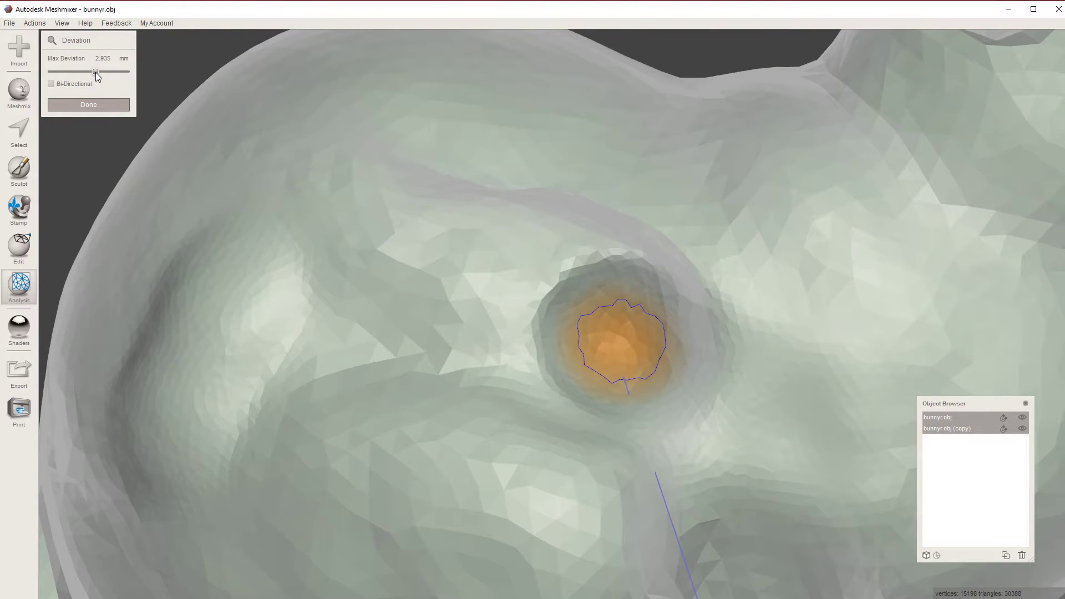
scroll(315, 370, "down", 10)
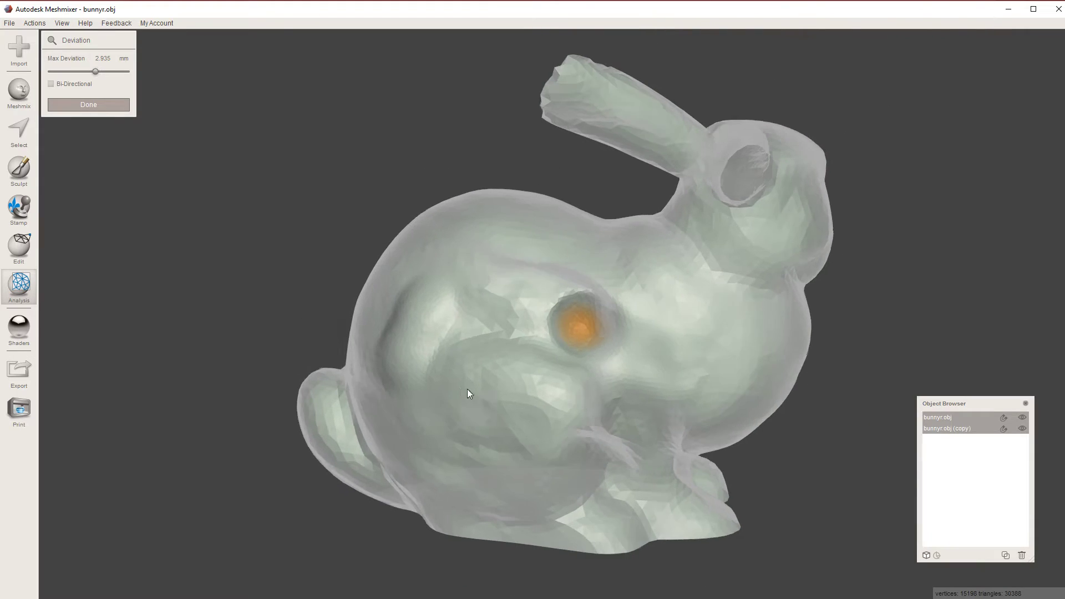
right_click_drag(467, 389, 401, 438)
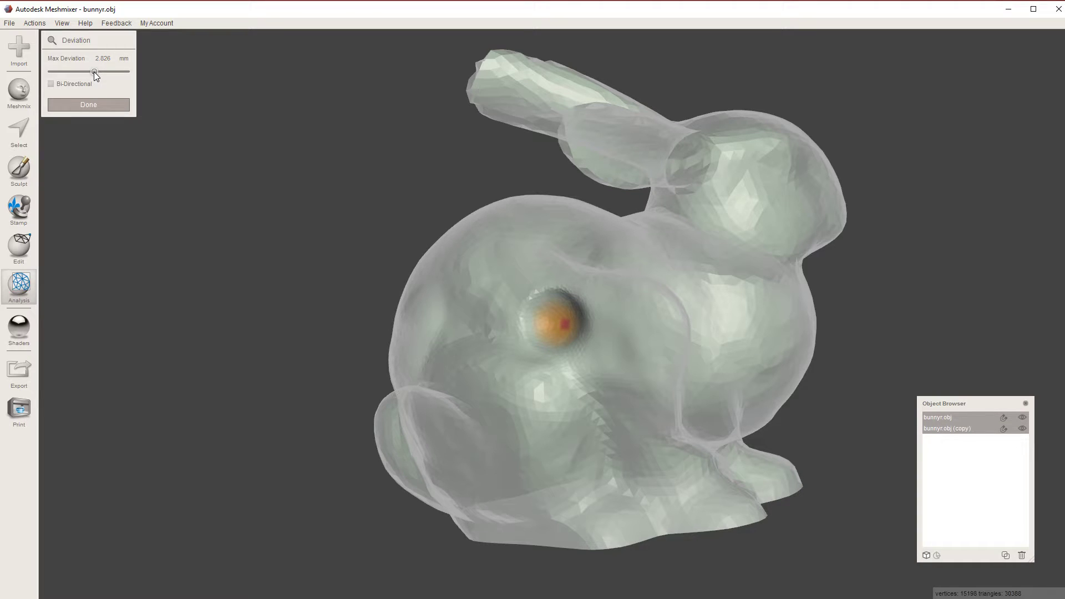
left_click_drag(94, 72, 92, 72)
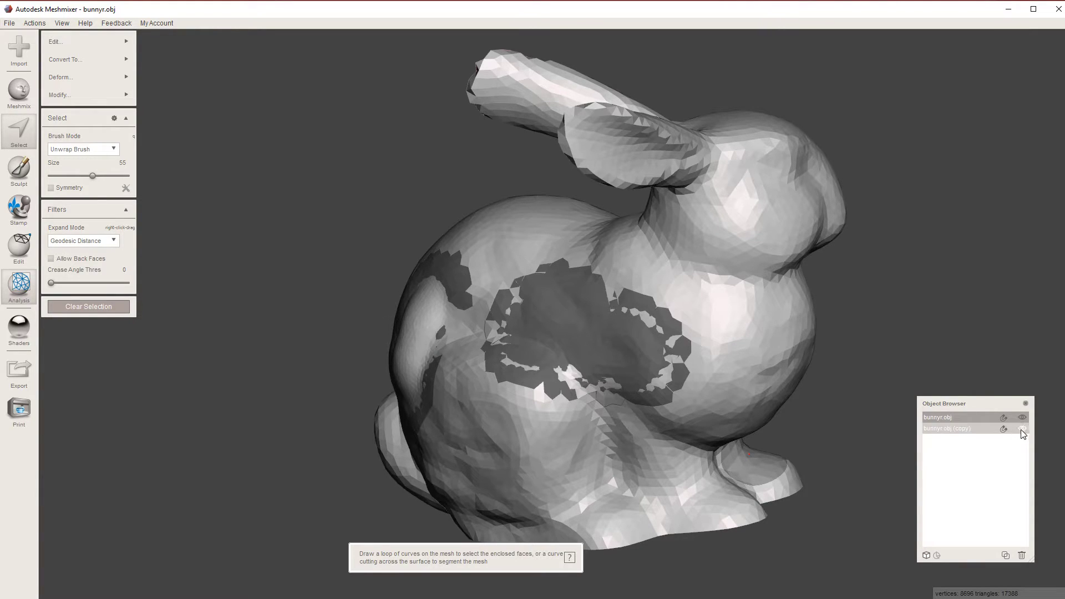
Compare the sculpted bunny with its unsculpted copy by switching between the two and making bunnyr.obj visible again
left_click(969, 418)
left_click(958, 430)
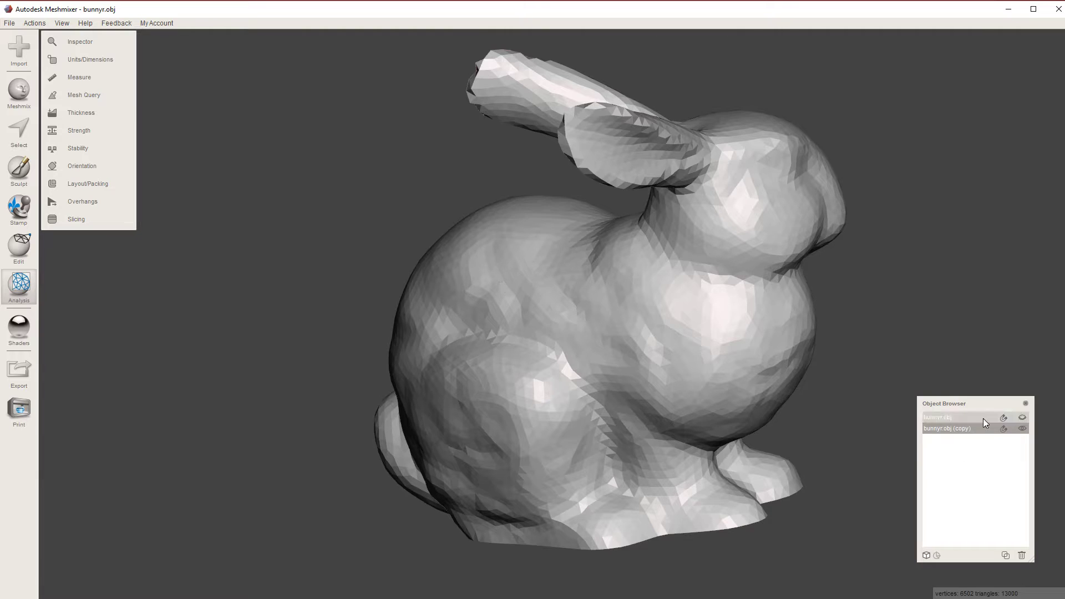
left_click(1022, 417)
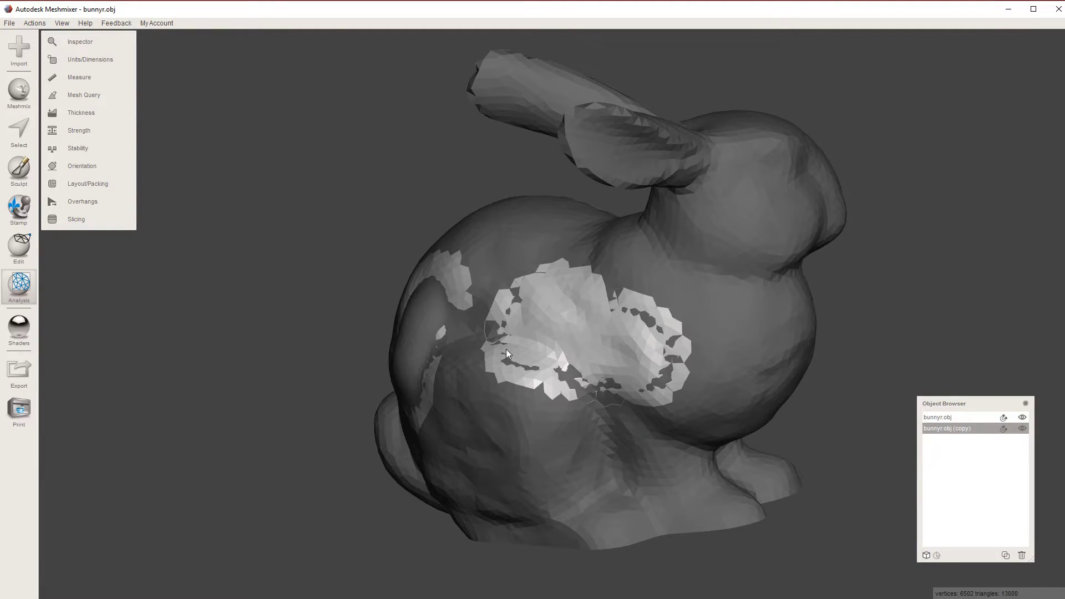
Reselect both bunny meshes together, rerun the Deviation analysis and examine the highlighted areas on the flank
left_click(937, 417, "shift")
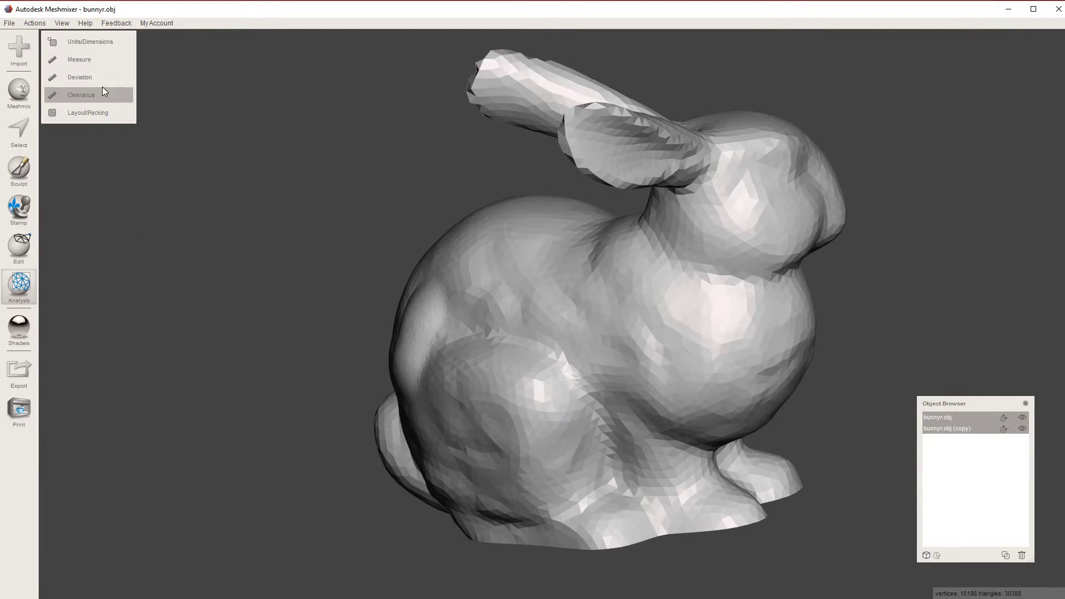
left_click(83, 77)
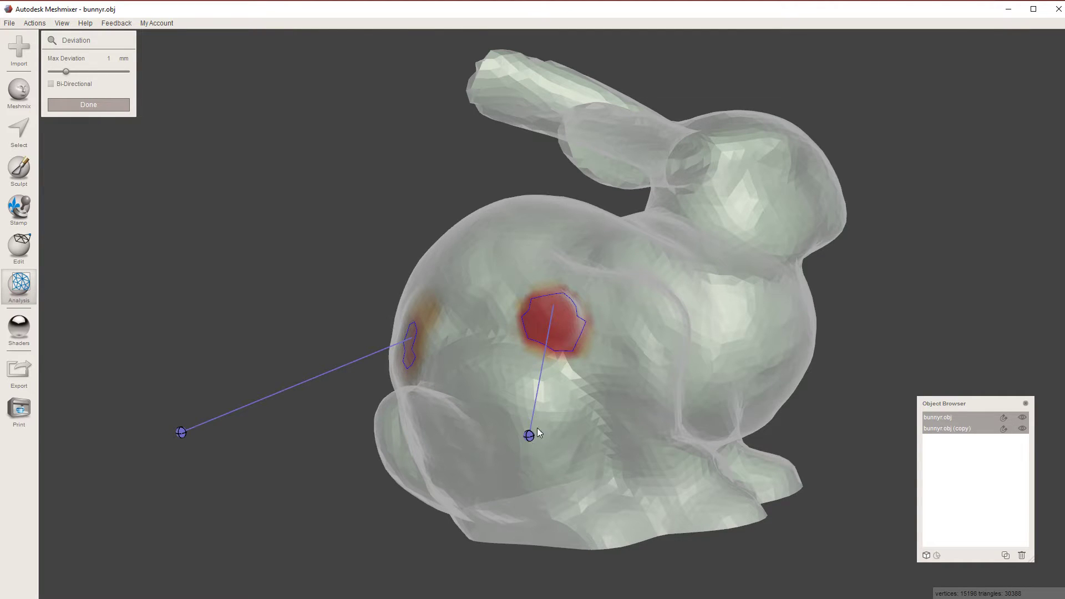
mouse_move(537, 358)
right_mouse_down()
mouse_move(553, 403)
mouse_move(609, 401)
mouse_move(600, 385)
mouse_move(533, 377)
right_mouse_up()
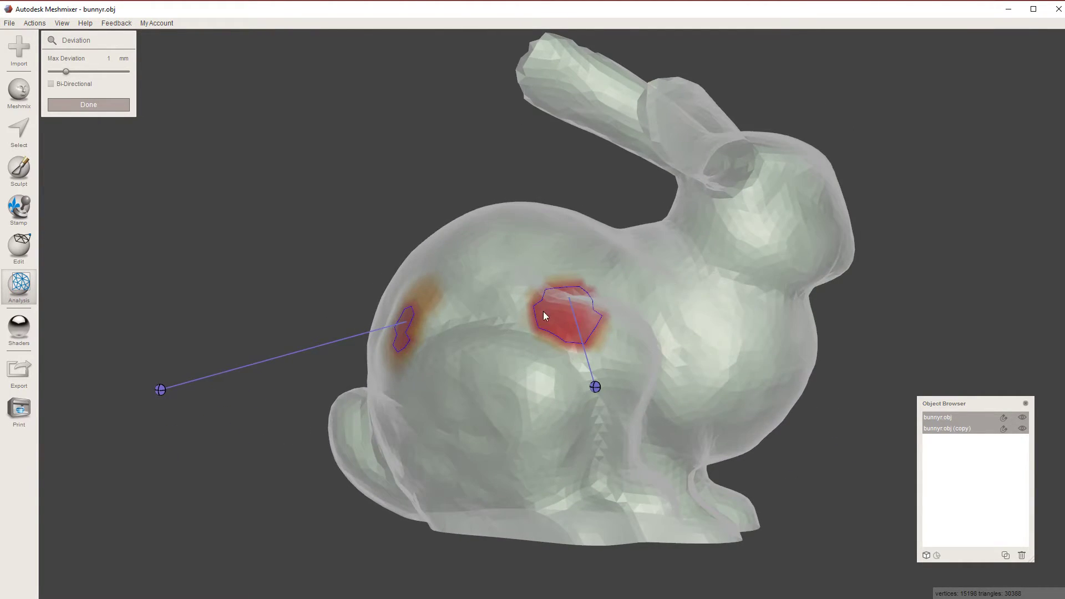
Lower the maximum deviation to 0.217 mm, make the analysis bi-directional and inspect the highlighted areas on both flanks
right_click_drag(660, 324, 154, 142)
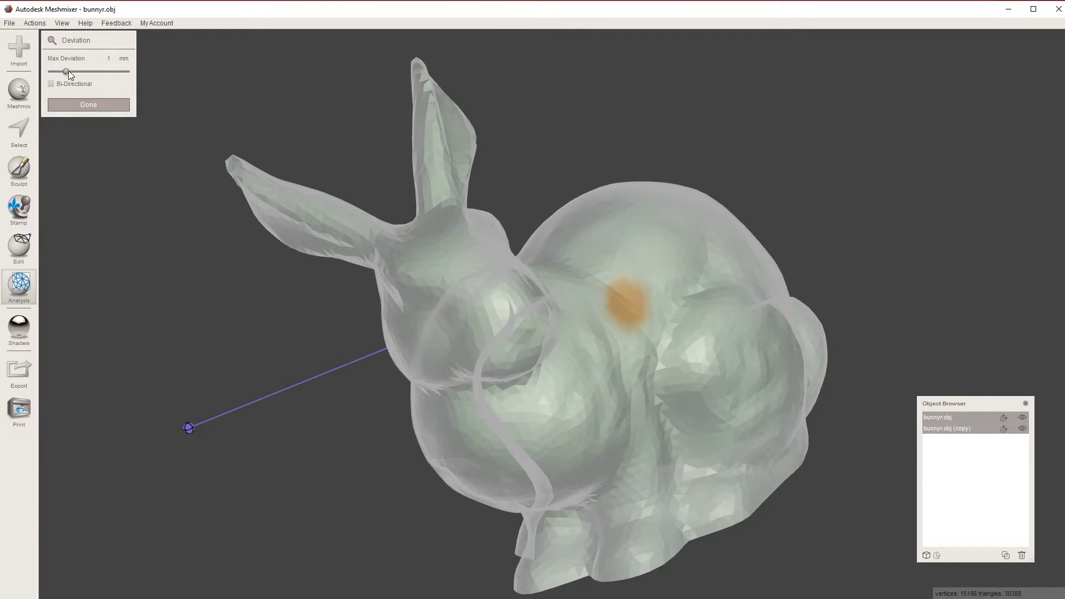
left_click_drag(68, 71, 54, 72)
right_click_drag(414, 326, 571, 310)
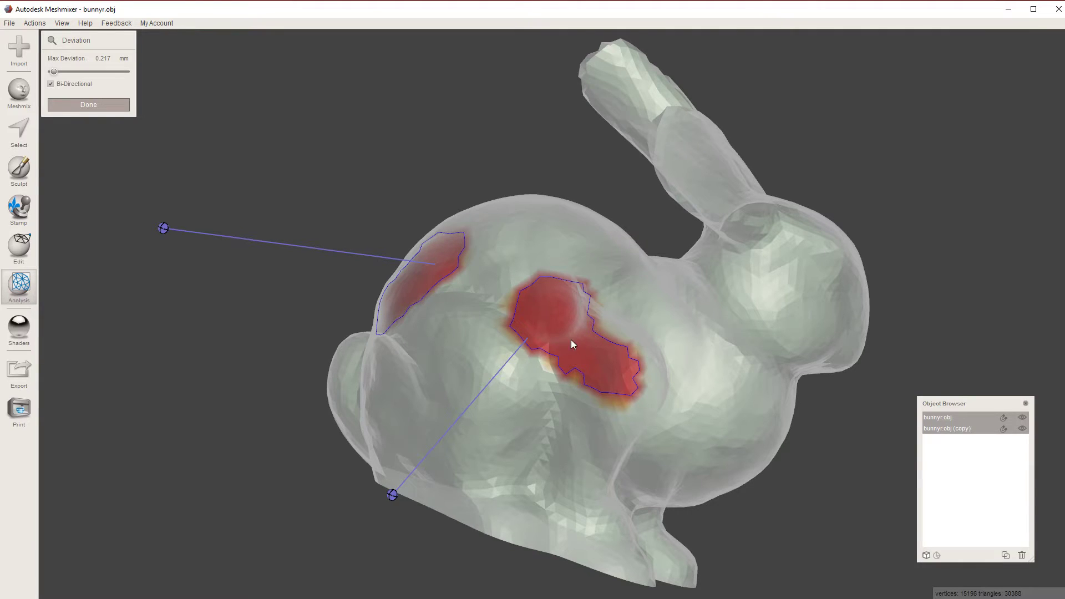
right_click_drag(604, 344, 838, 429)
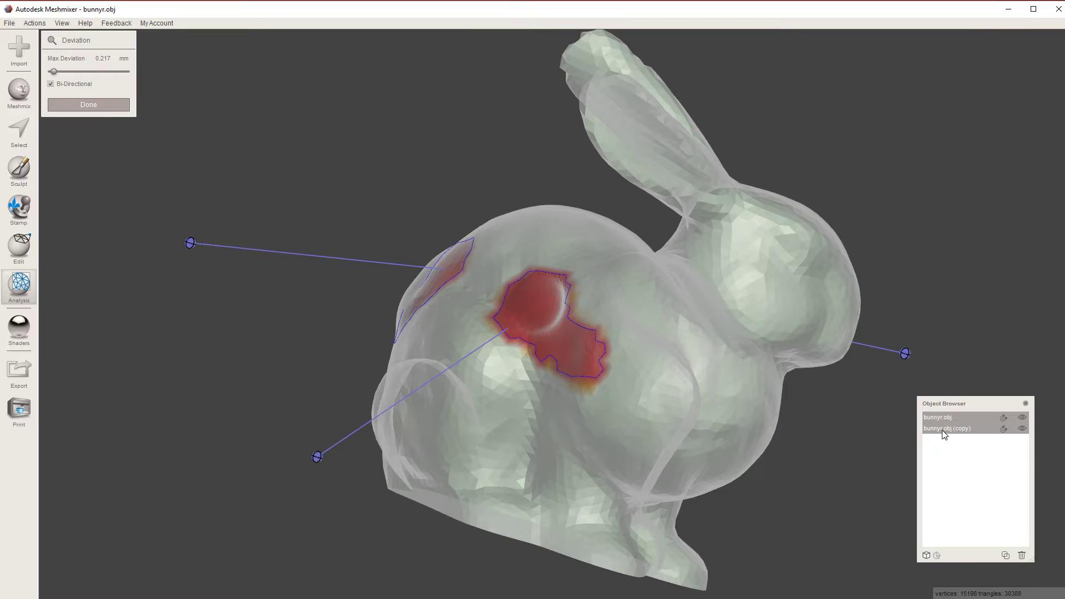
Switch to the WebinarNinja broadcast page, enlarge the webcam feed for a while, and enlarge the shared screen in its place
left_click(554, 598)
left_click(338, 169)
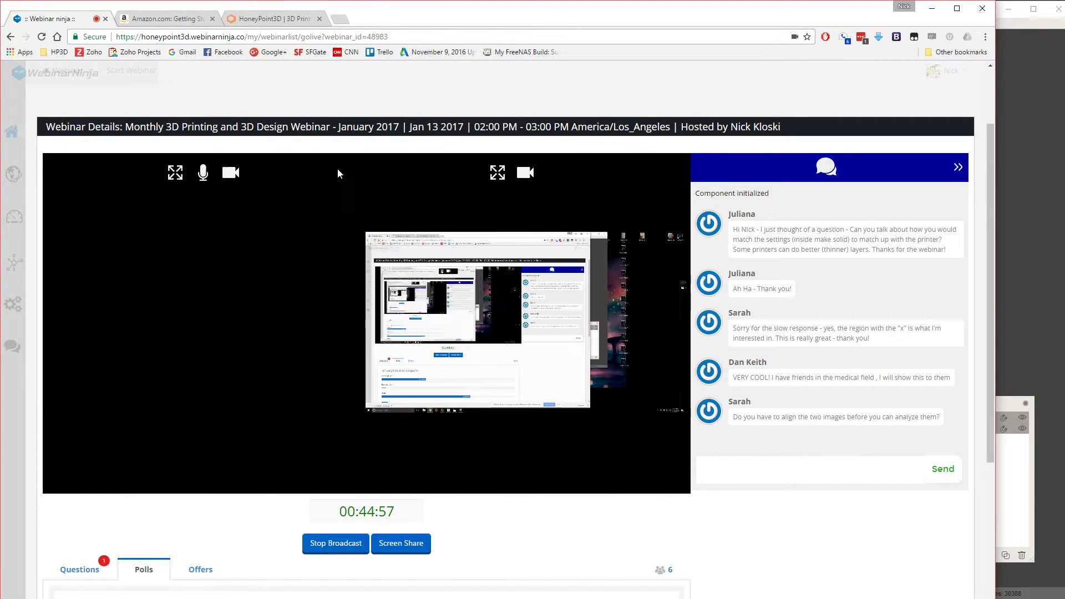
left_click(174, 172)
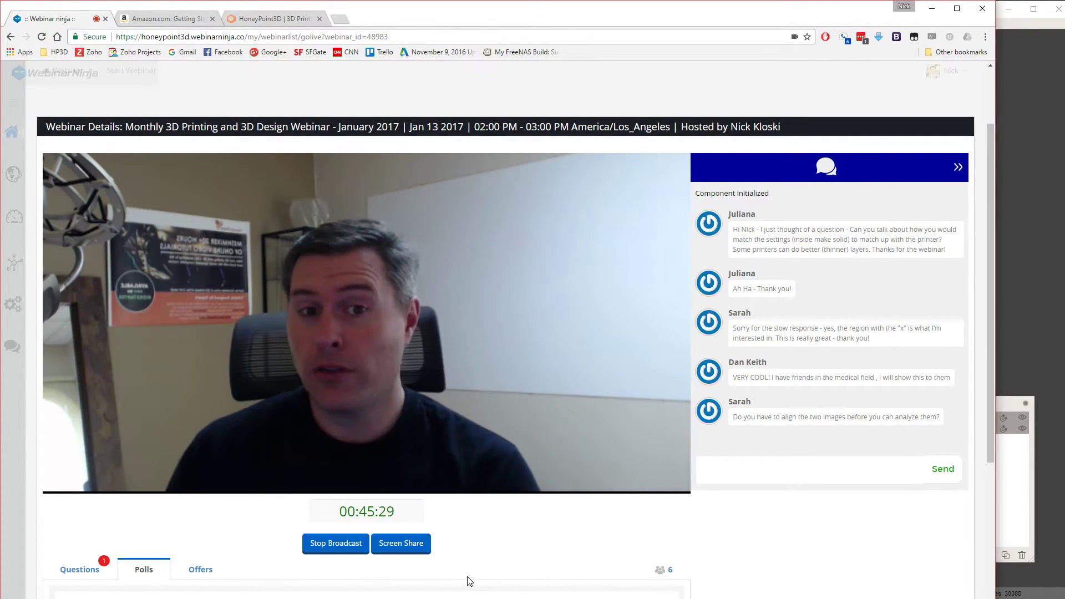
mouse_move(570, 261)
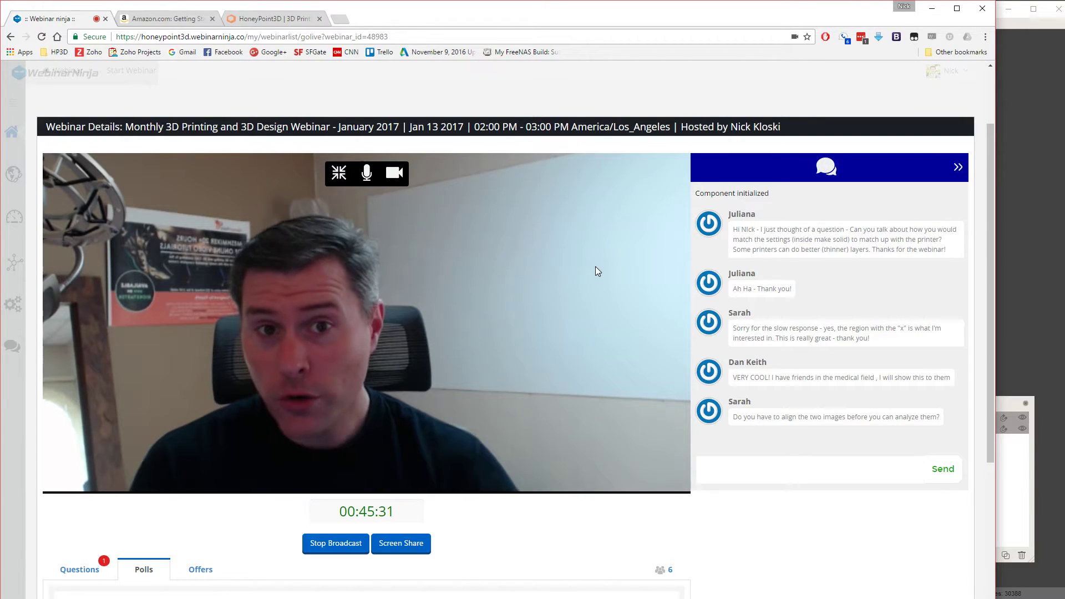
left_click(337, 173)
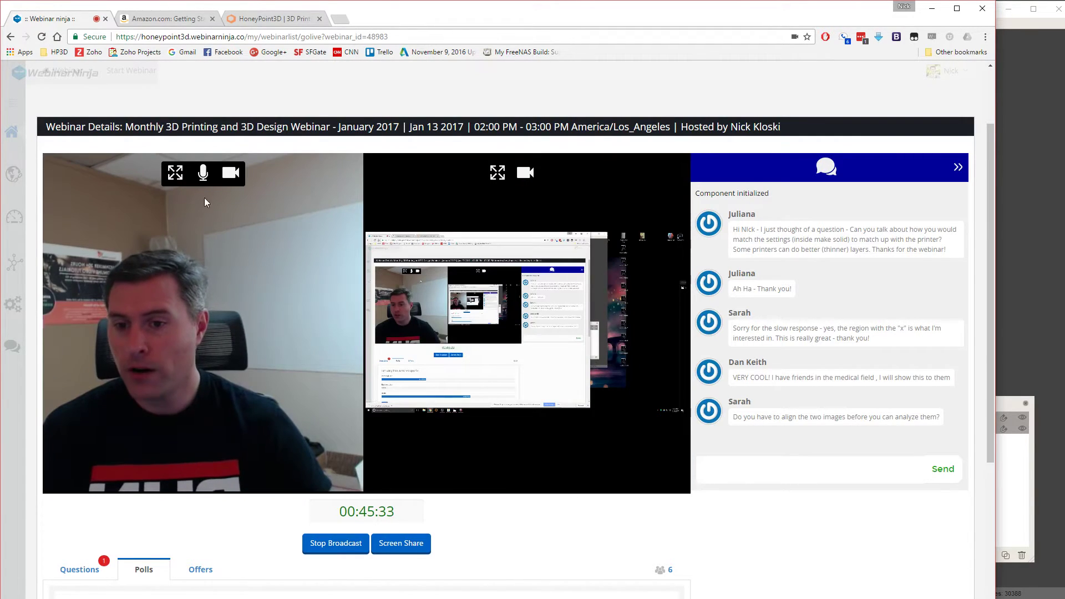
left_click(497, 172)
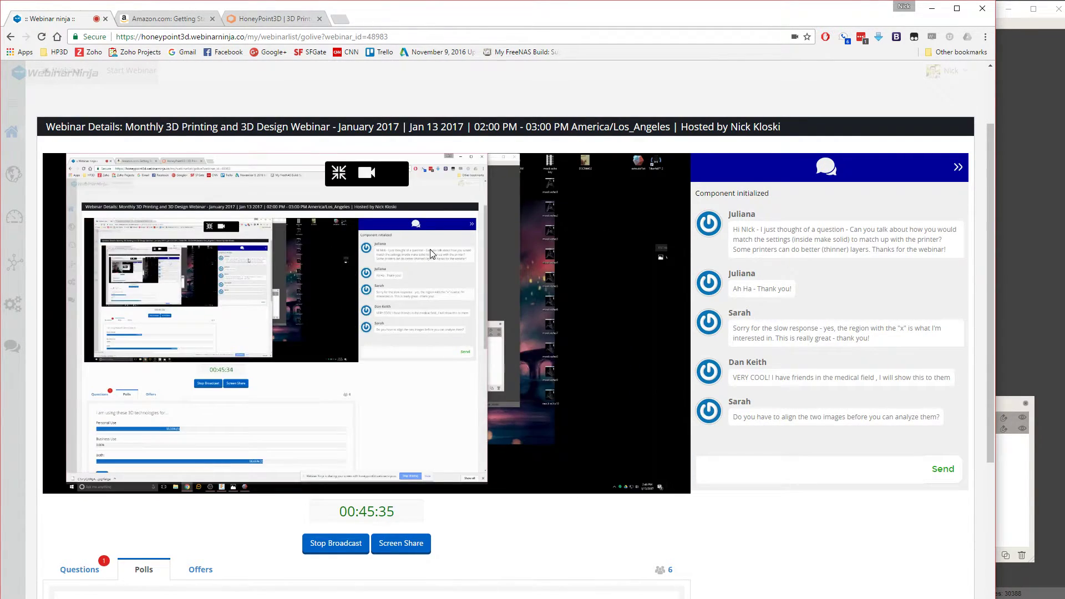
Launch Autodesk ReMake, close the Amazon and HoneyPoint3D browser tabs, and move the ReMake window fully into view
key("super")
type("rema")
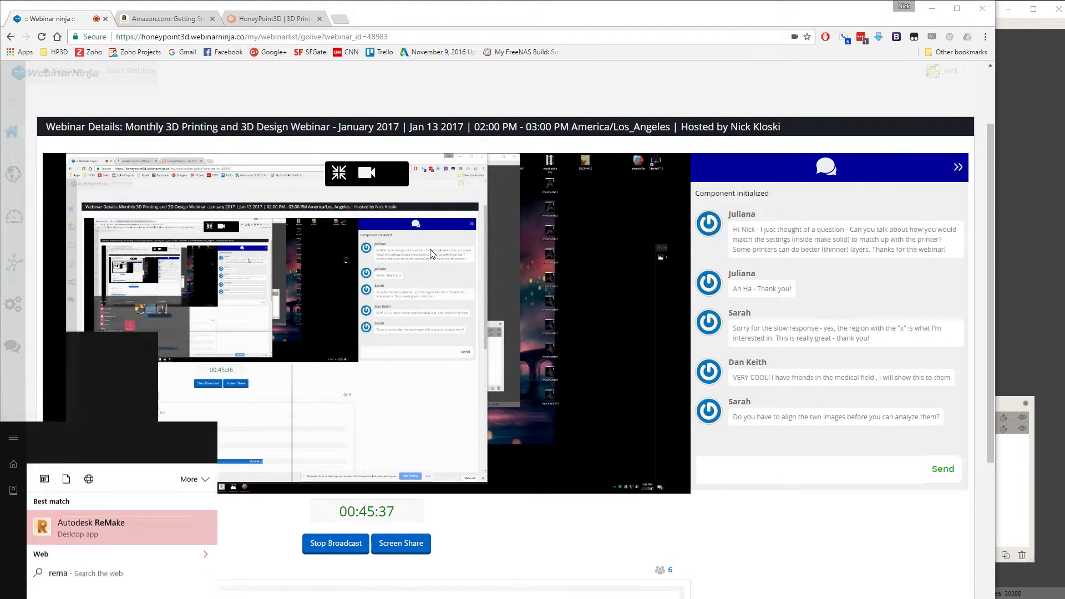
key("Return")
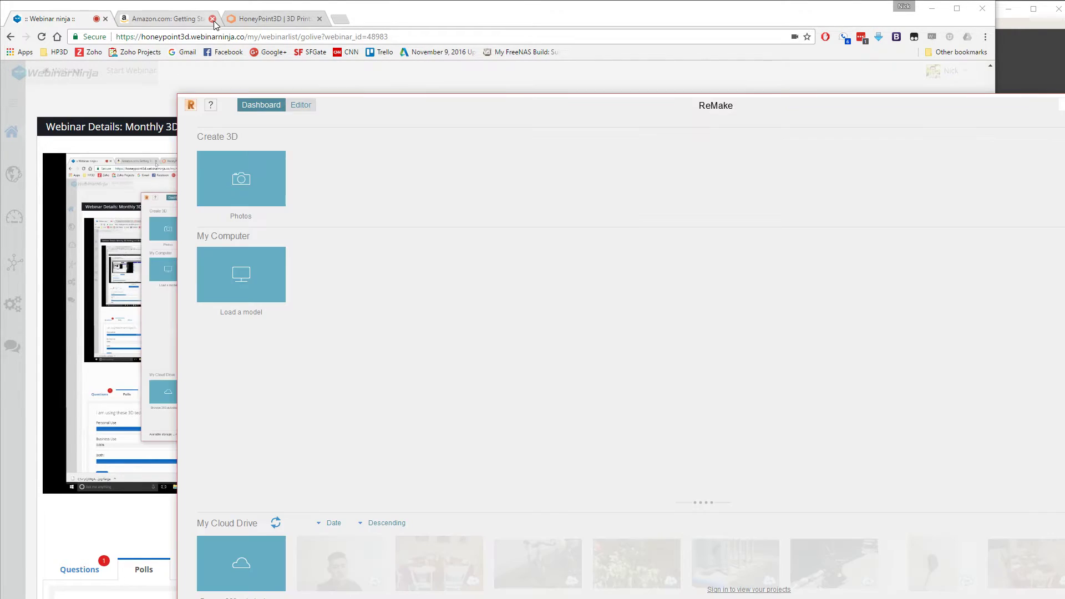
left_click(212, 18)
left_click(212, 18)
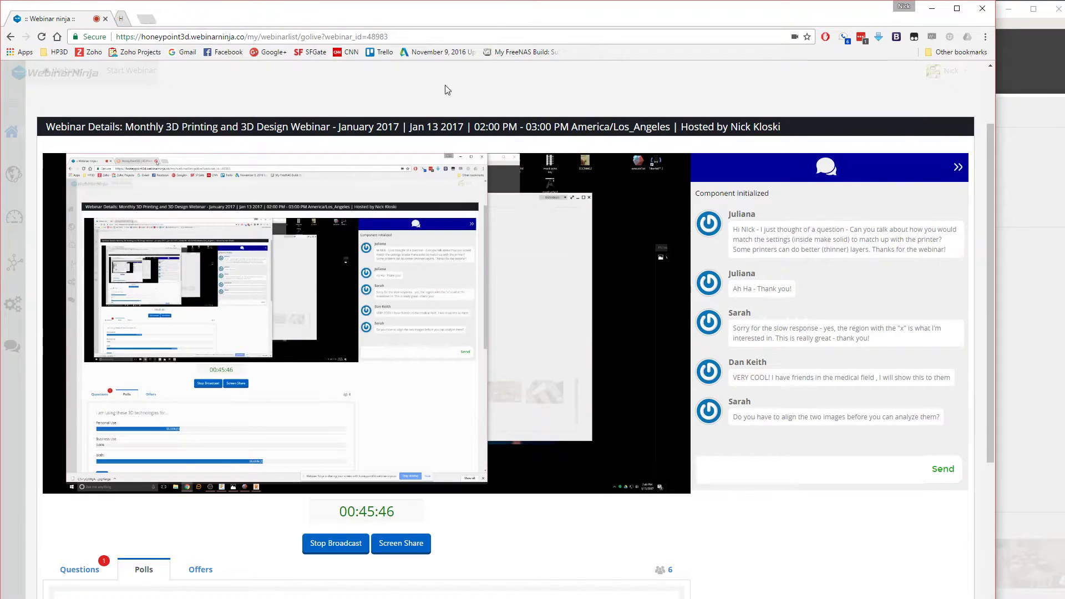
left_click(1010, 104)
left_click_drag(1009, 104, 826, 11)
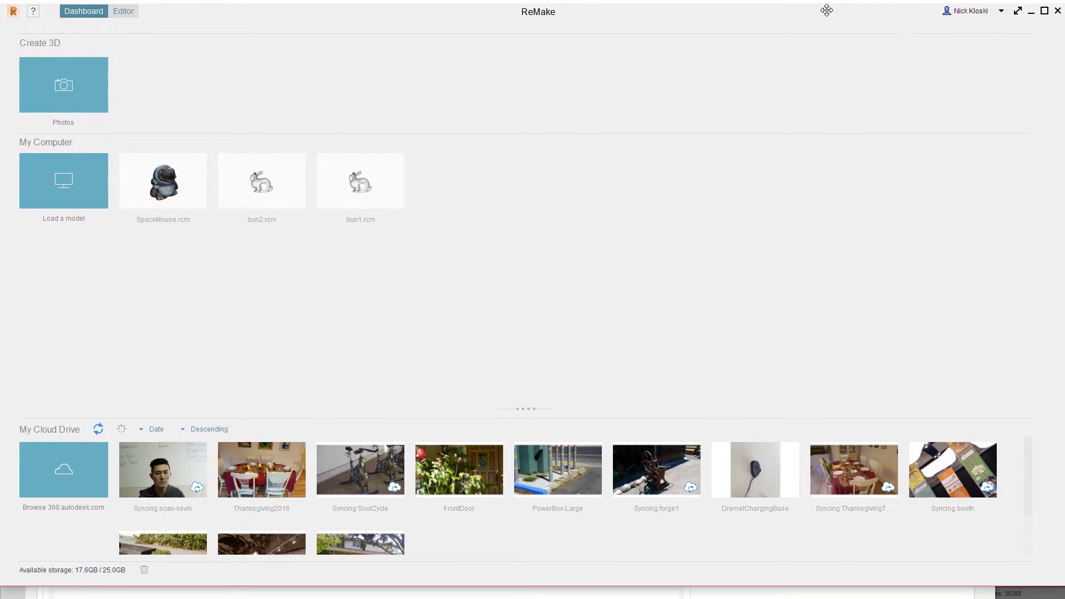
Open the bun2.rcm model and view its mesh report, closing the report again
left_click(264, 190)
left_click_drag(343, 377, 264, 397)
right_click_drag(259, 357, 288, 333)
left_click(18, 291)
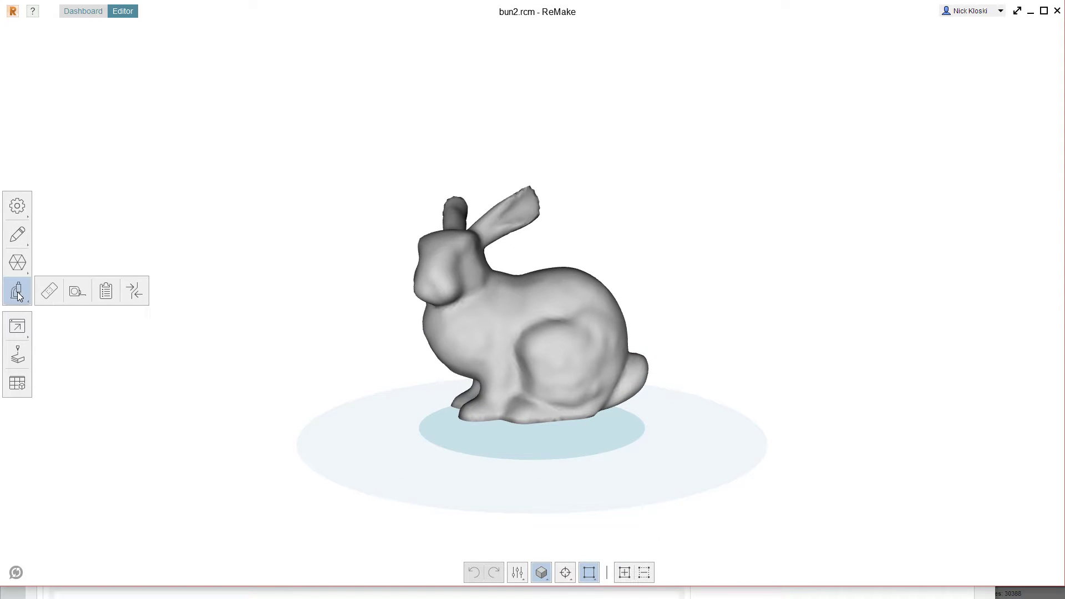
left_click(106, 291)
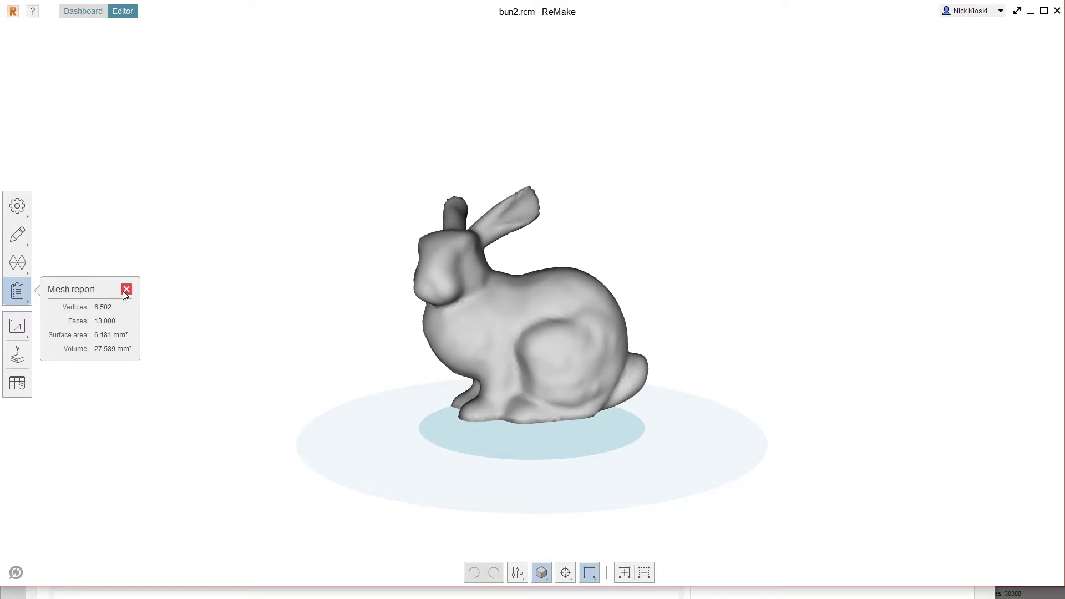
left_click(127, 289)
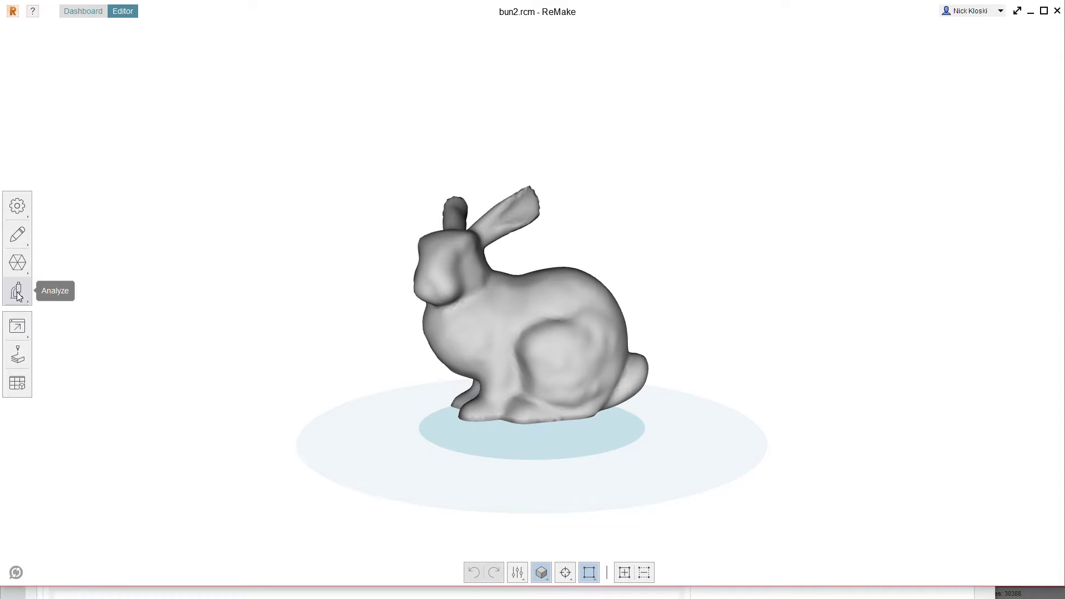
Run a Difference analysis of bun2.rcm against bun1.rcm and inspect the coloured areas around the bunny
left_click(17, 291)
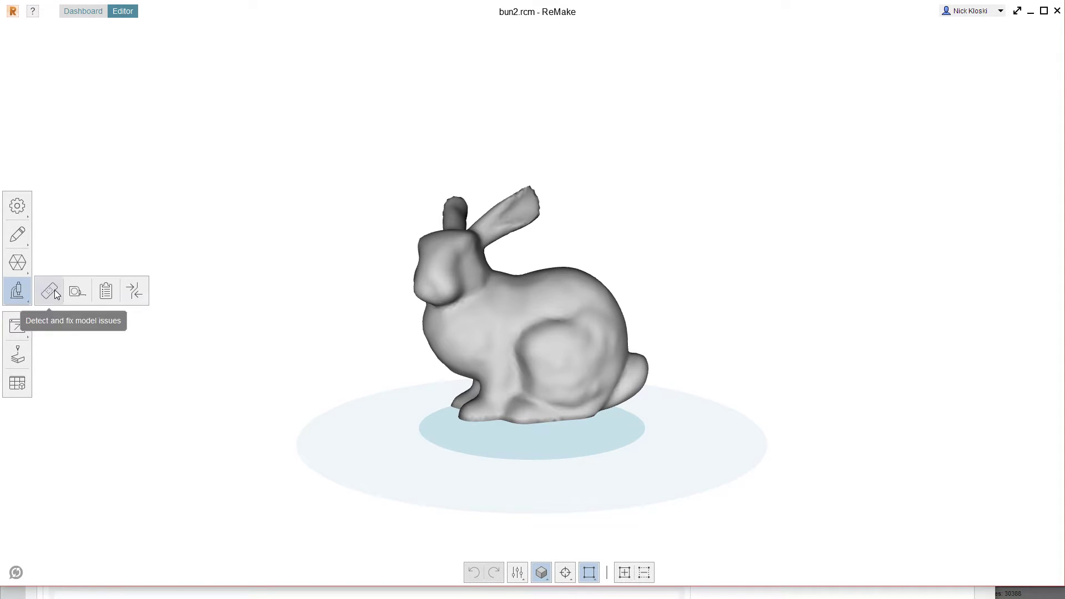
left_click(136, 293)
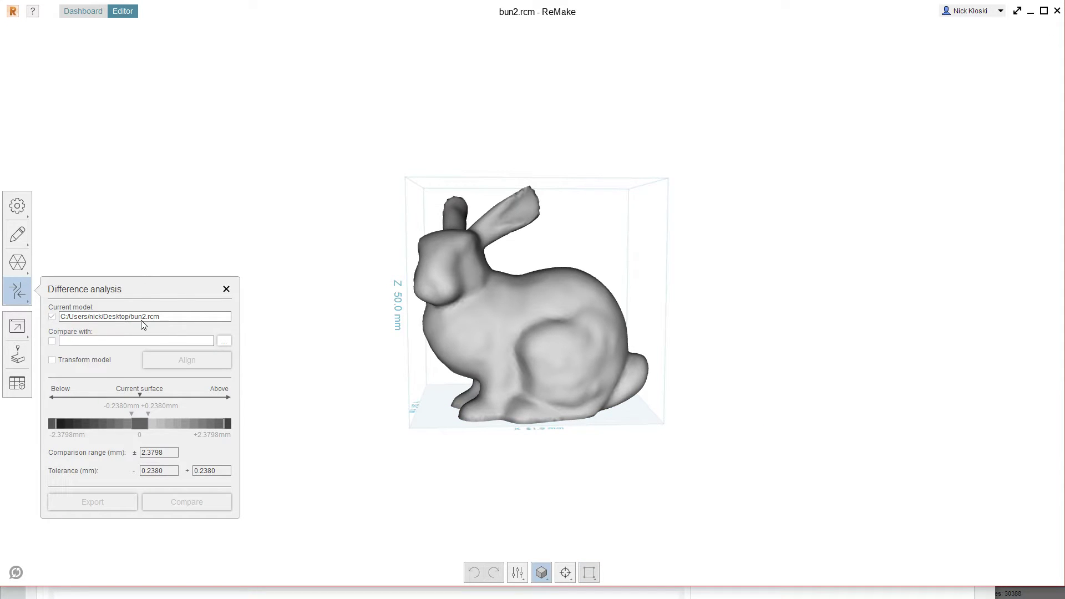
left_click(222, 340)
left_click(128, 85)
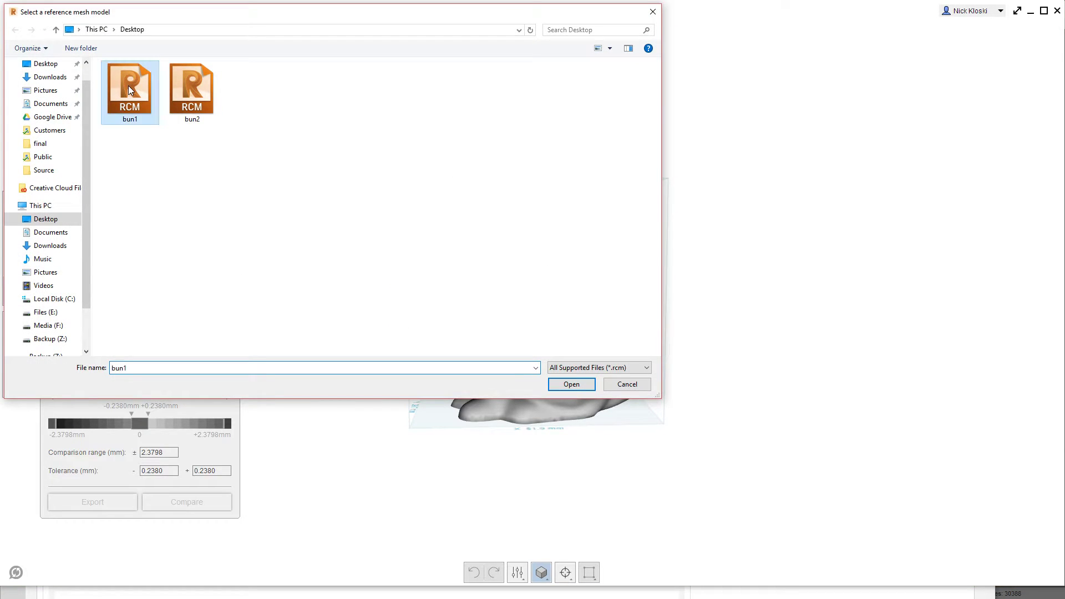
double_click(128, 85)
left_click(187, 501)
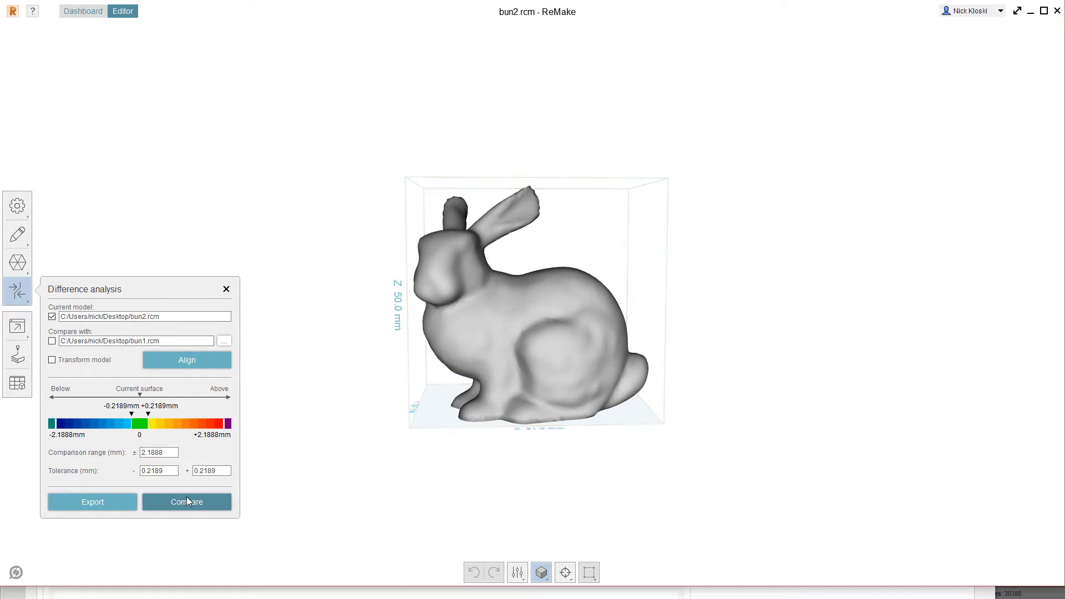
scroll(487, 300, "up", 5)
left_click_drag(486, 300, 876, 305)
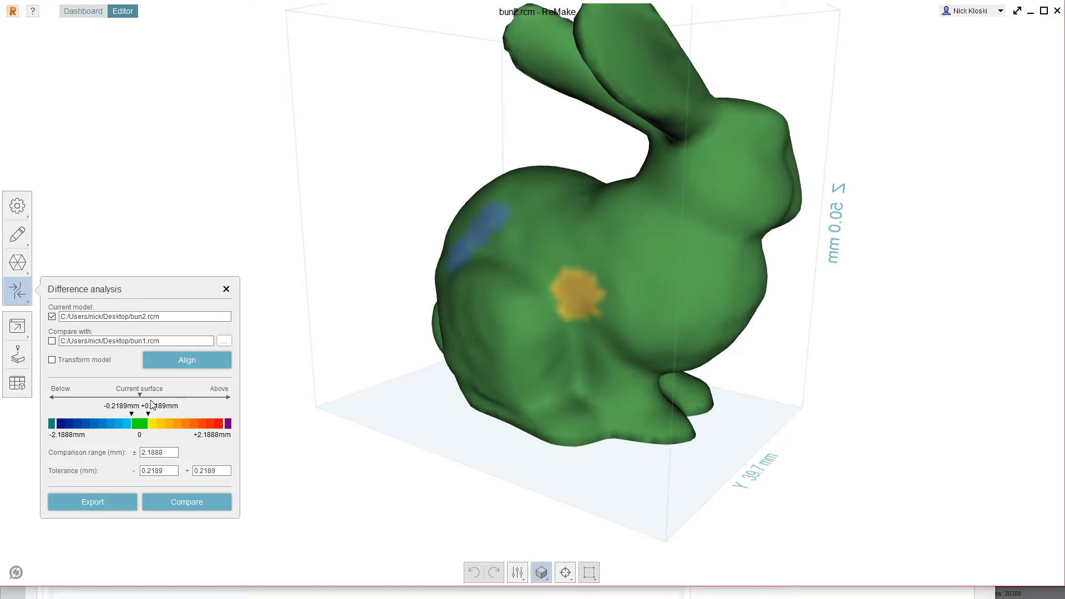
Set the comparison range to 1 mm, rerun the comparison and inspect both sides of the bunny
double_click(165, 453)
type("1")
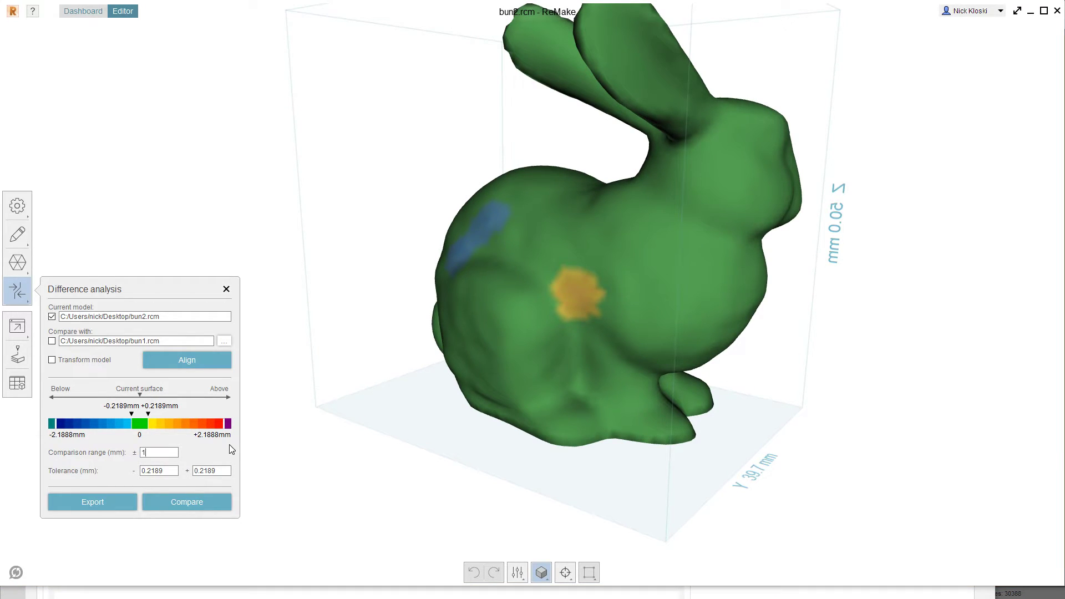
left_click(194, 500)
left_click_drag(472, 361, 326, 337)
left_click_drag(727, 316, 296, 393)
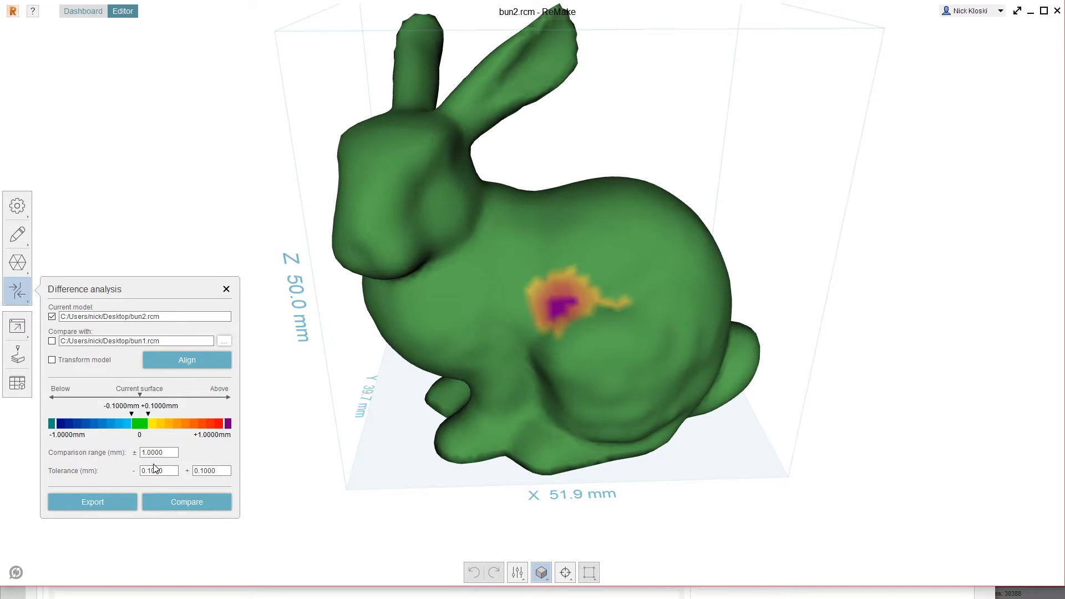
Set the comparison range to 0.2 mm, rerun the comparison and inspect the bunny's chest
left_click_drag(165, 453, 94, 454)
type(".2")
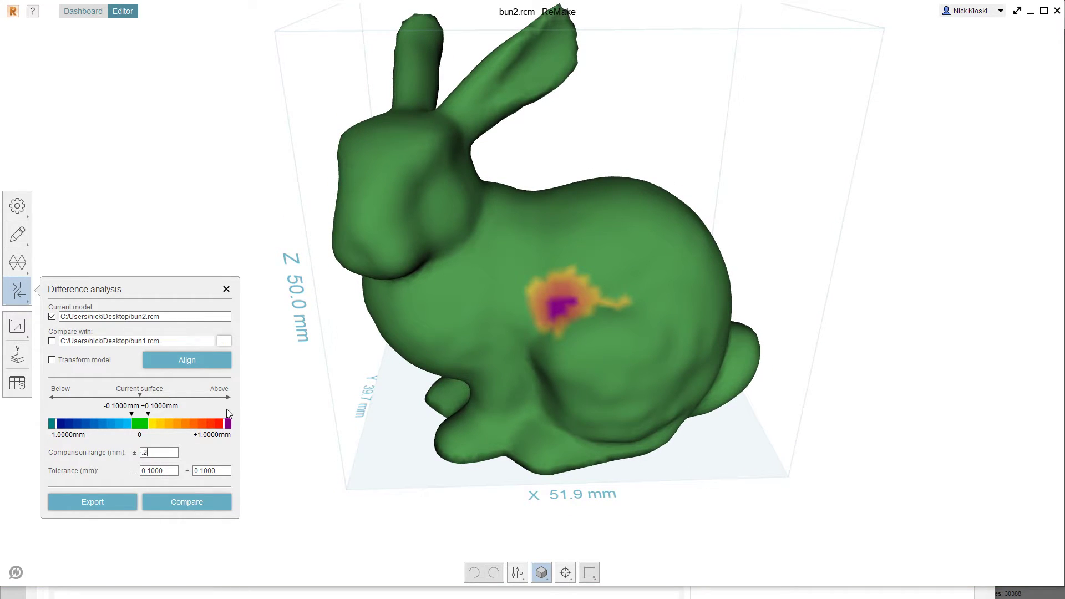
left_click(183, 505)
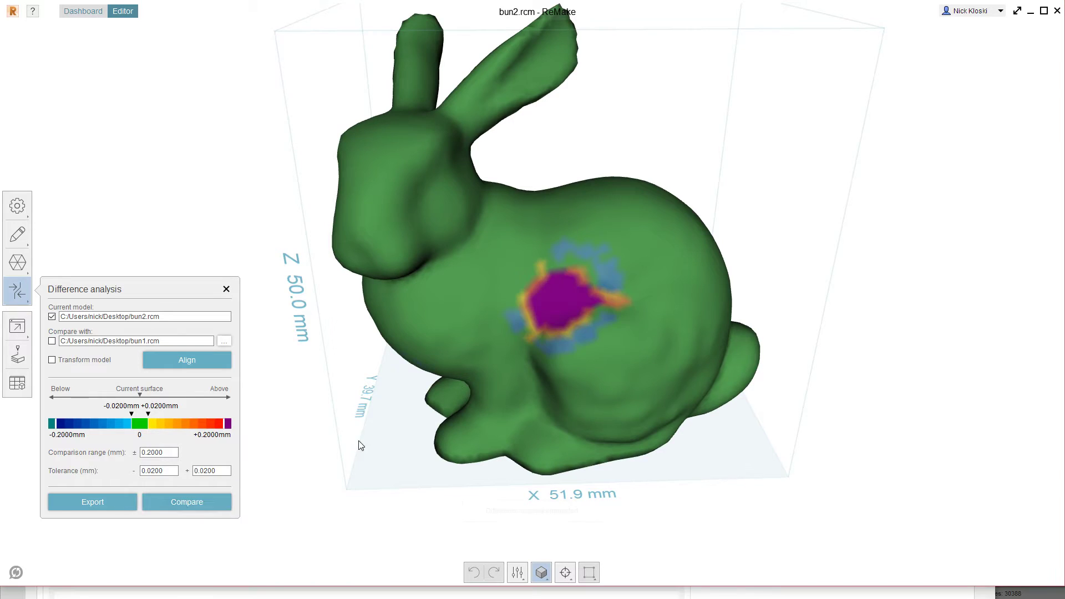
right_click_drag(388, 421, 622, 333)
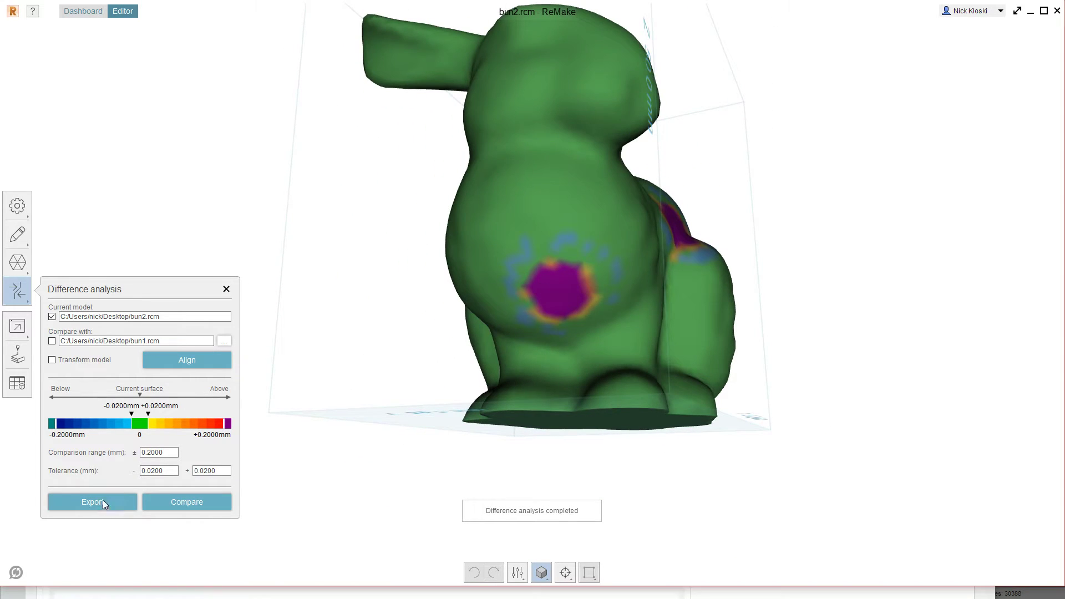
Export the difference analysis report to the Desktop as the PNG bun2_Diff_Report and open the exported image from there
left_click(92, 502)
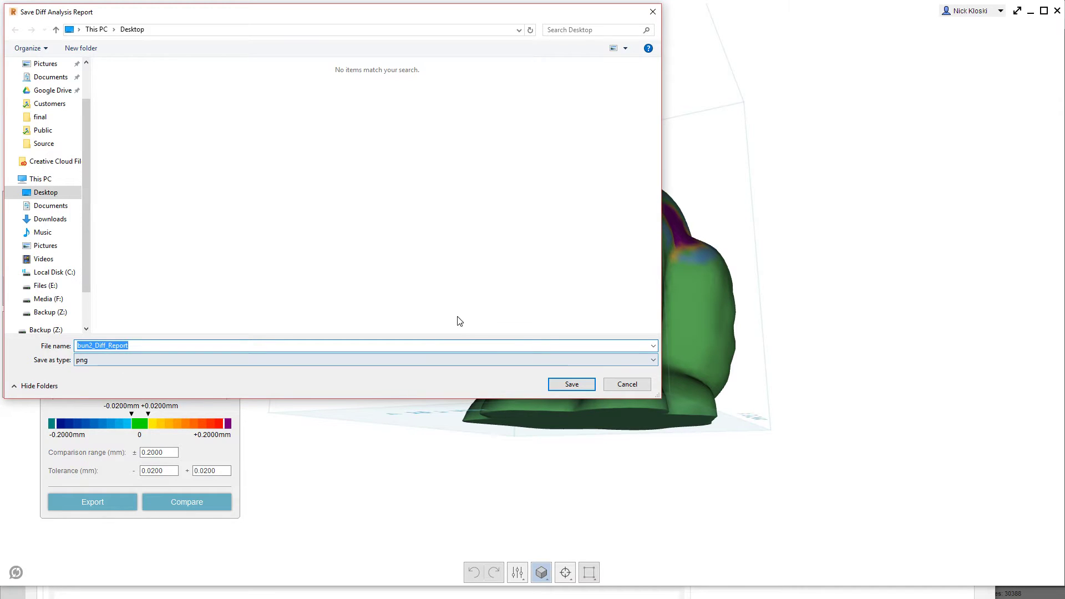
left_click(576, 389)
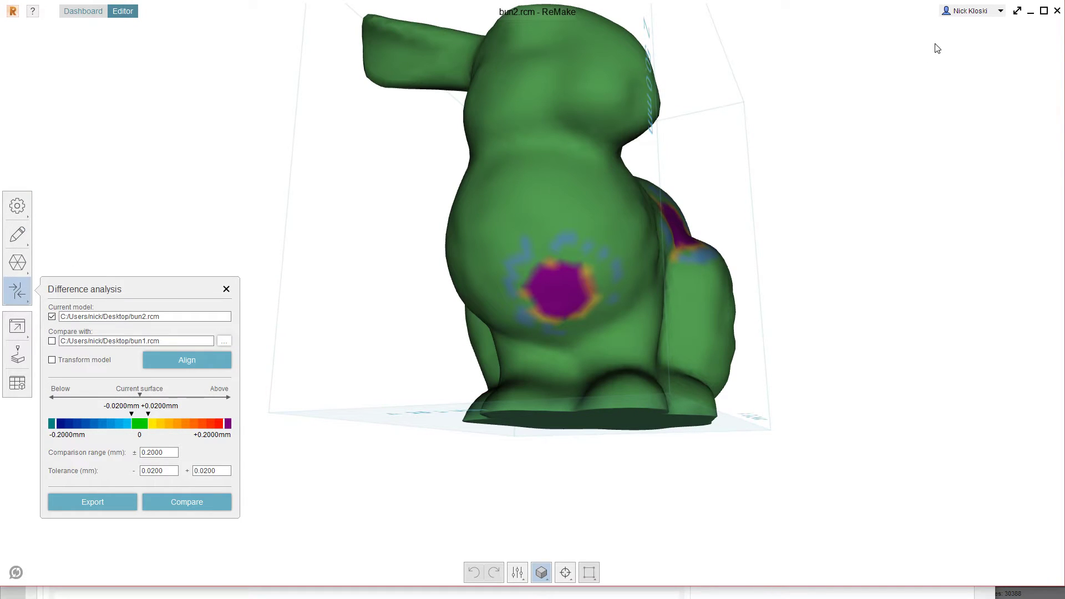
left_click(1030, 12)
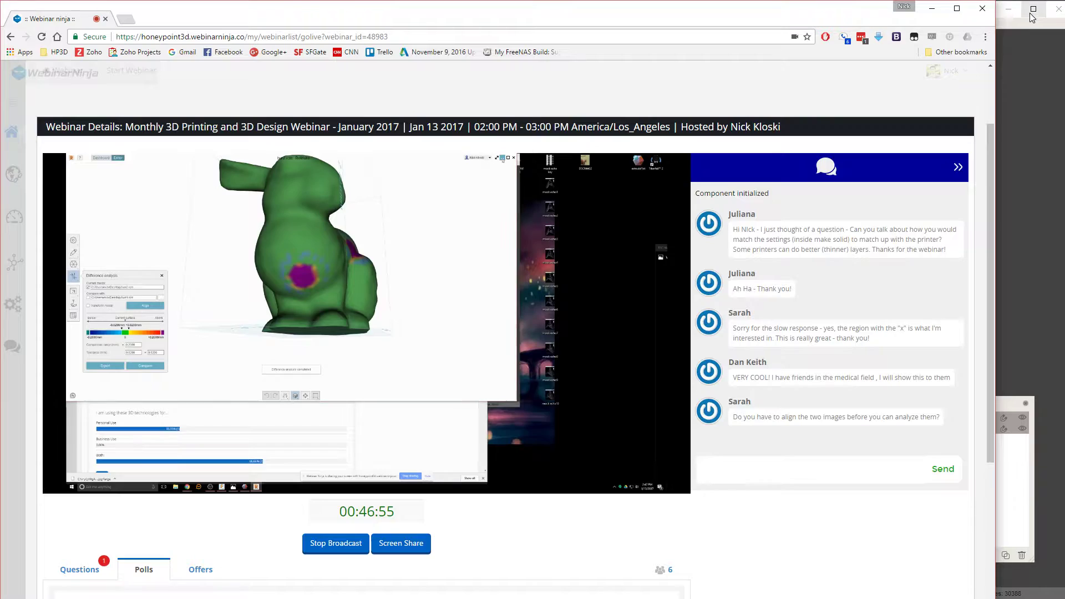
left_click(1029, 15)
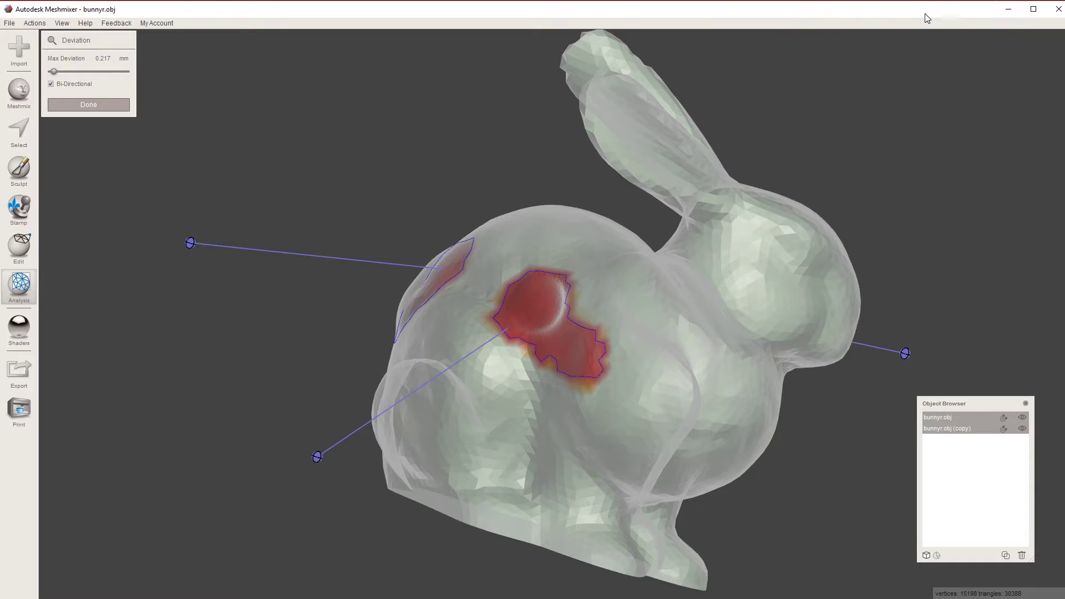
left_click(1008, 13)
left_click(1002, 6)
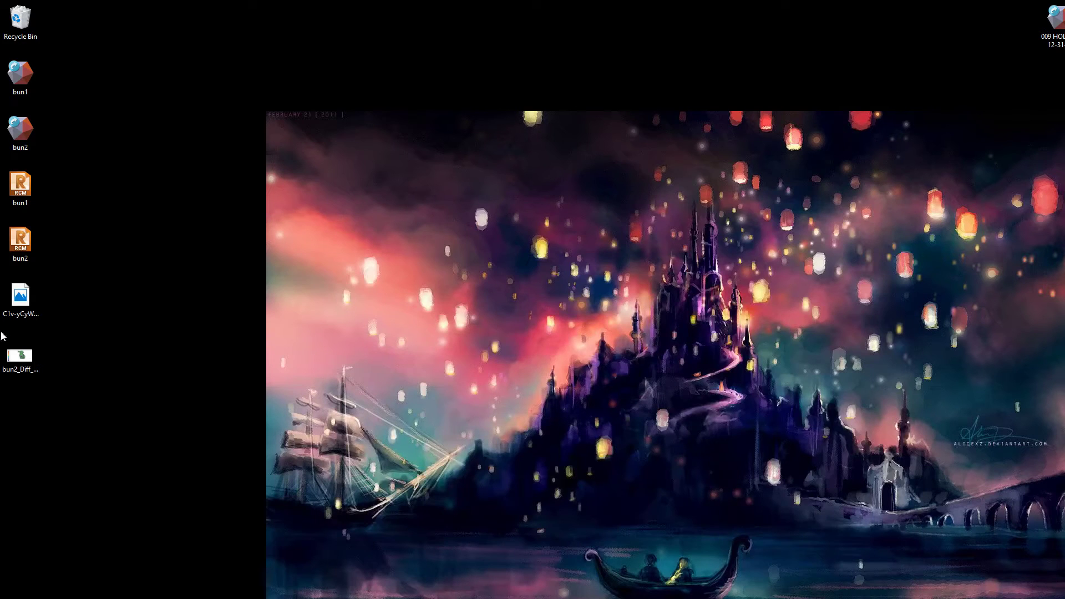
double_click(22, 357)
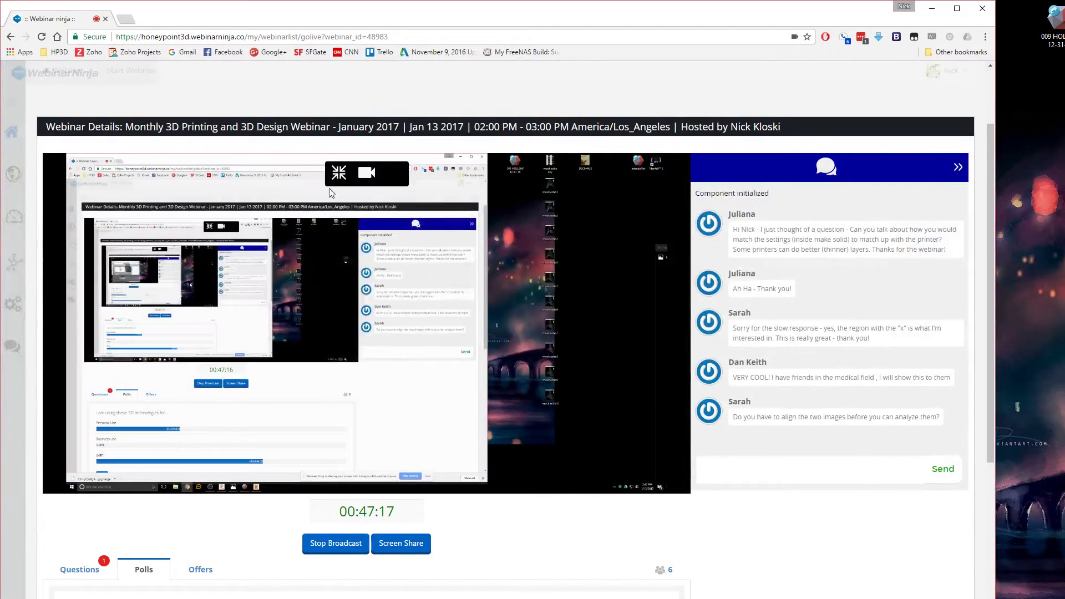
Enlarge the webcam feed in the broadcast, and search for "remake pricing" in a new browser tab to open Autodesk's ReMake store page
left_click(175, 173)
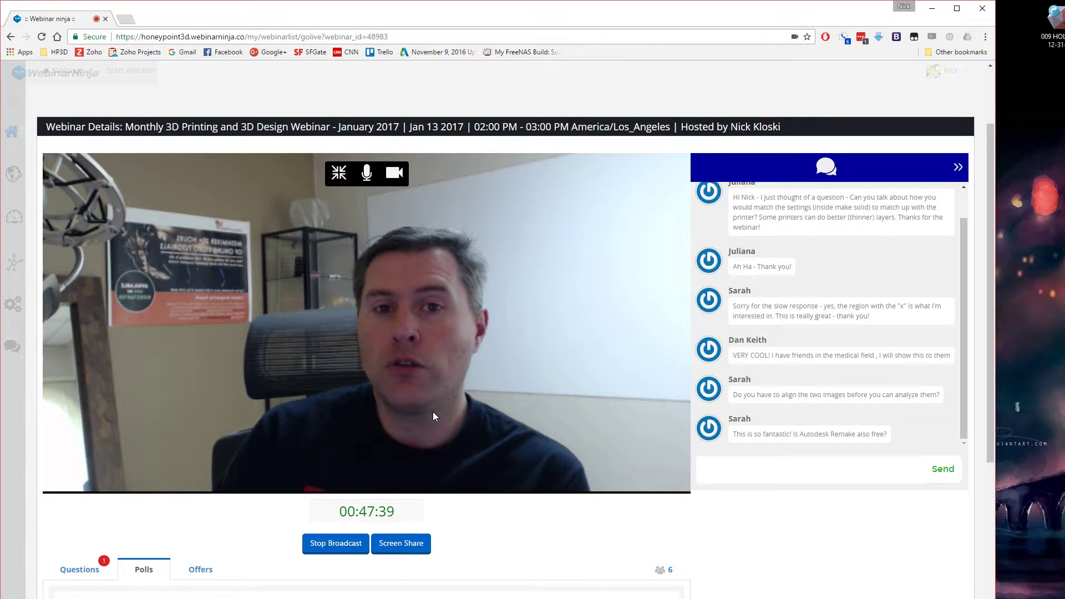
left_click(126, 20)
type("re")
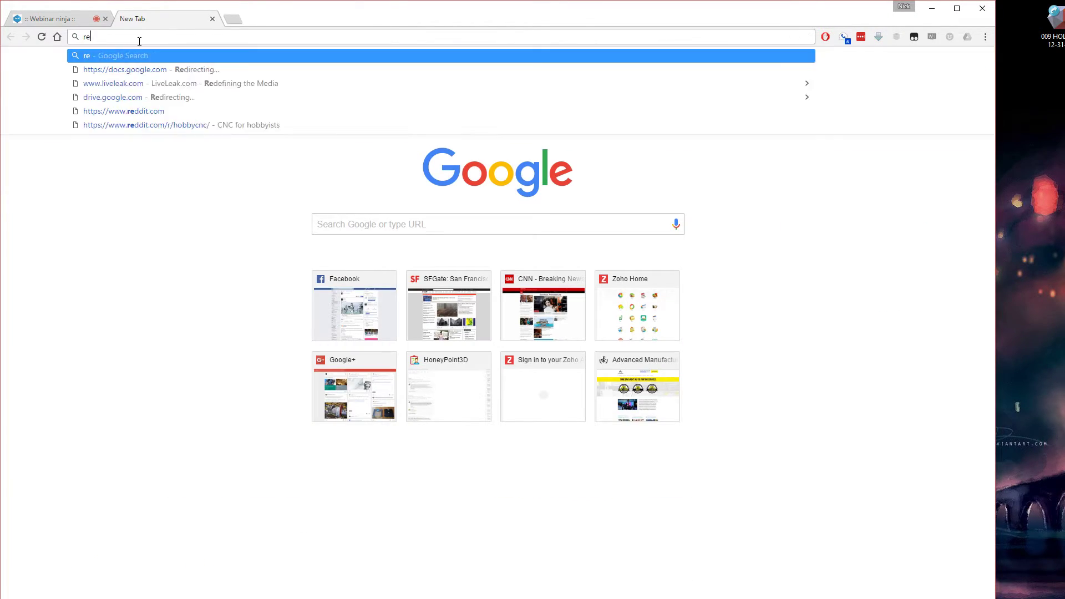
type("make pricing")
key("Return")
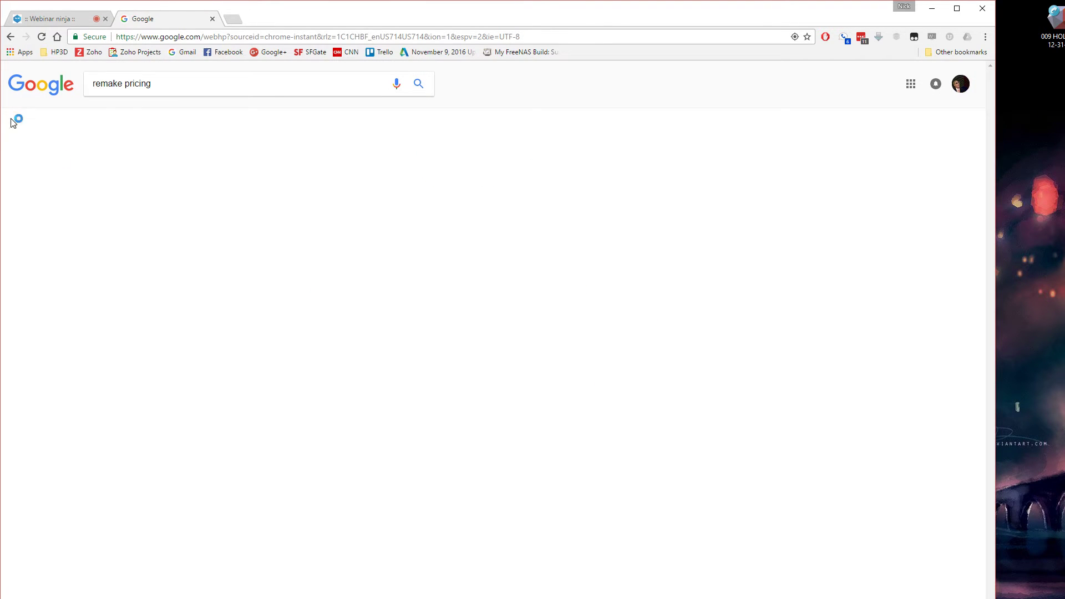
left_click(159, 164)
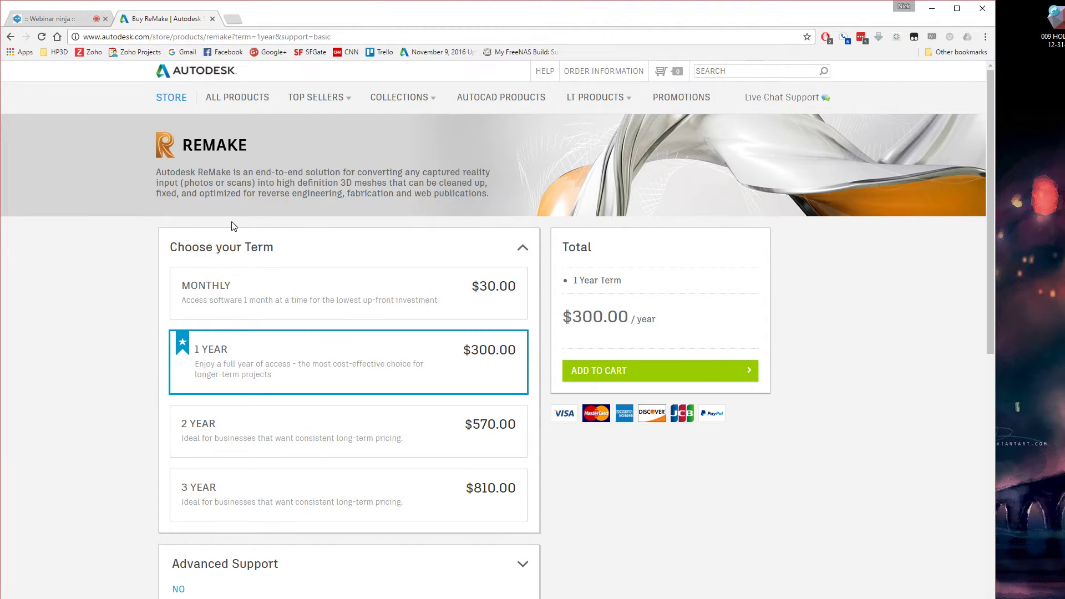
Review the ReMake subscription terms, go back to the ReMake home page, and check the webinar chat for questions
scroll(148, 434, "down", 6)
scroll(135, 287, "up", 5)
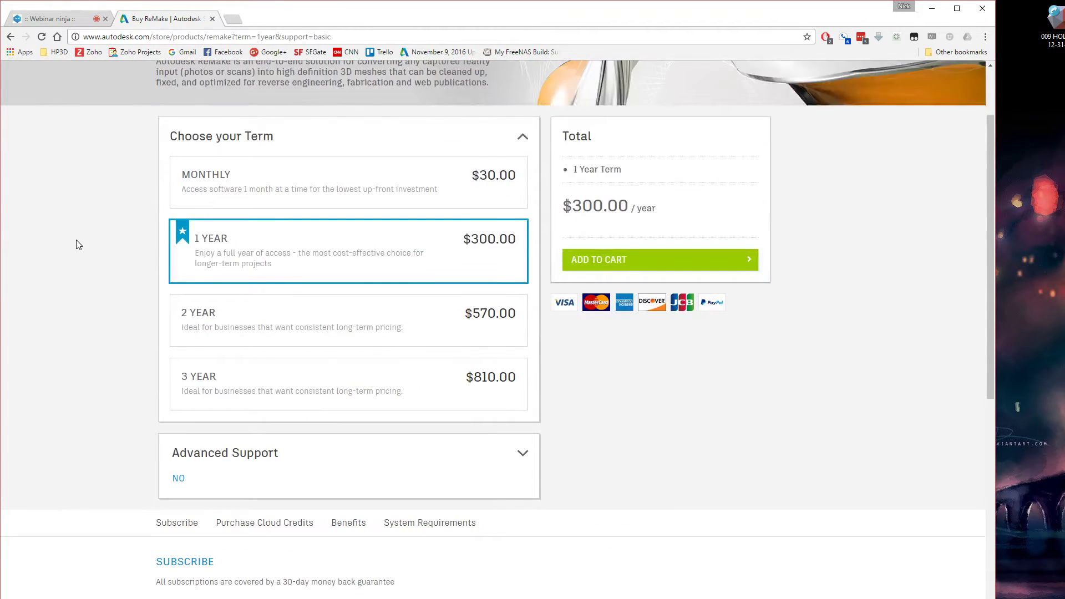
key("alt+Left")
key("alt+Left")
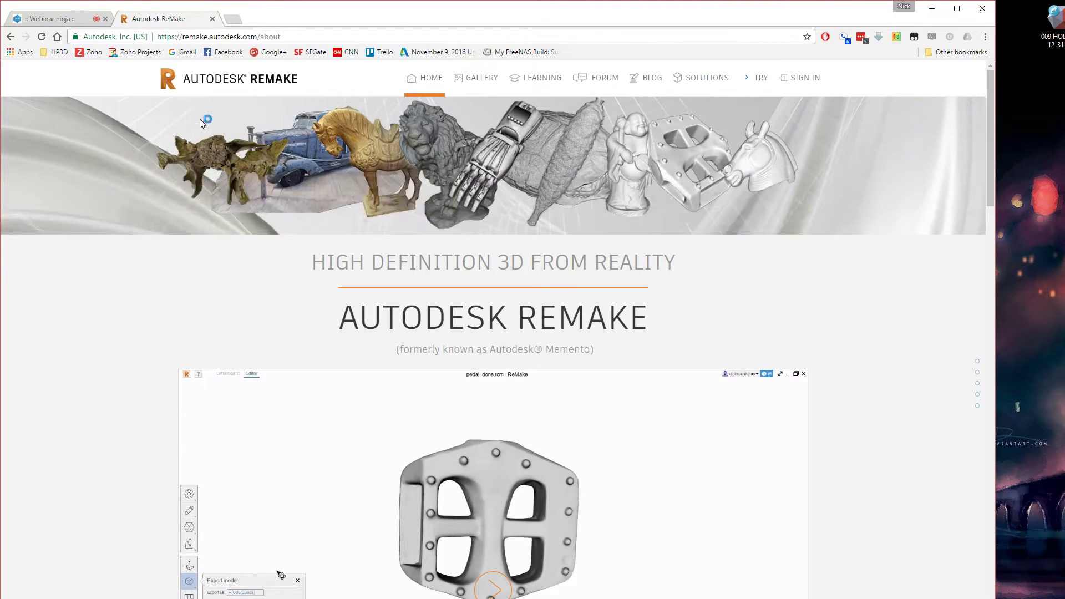
left_click(50, 20)
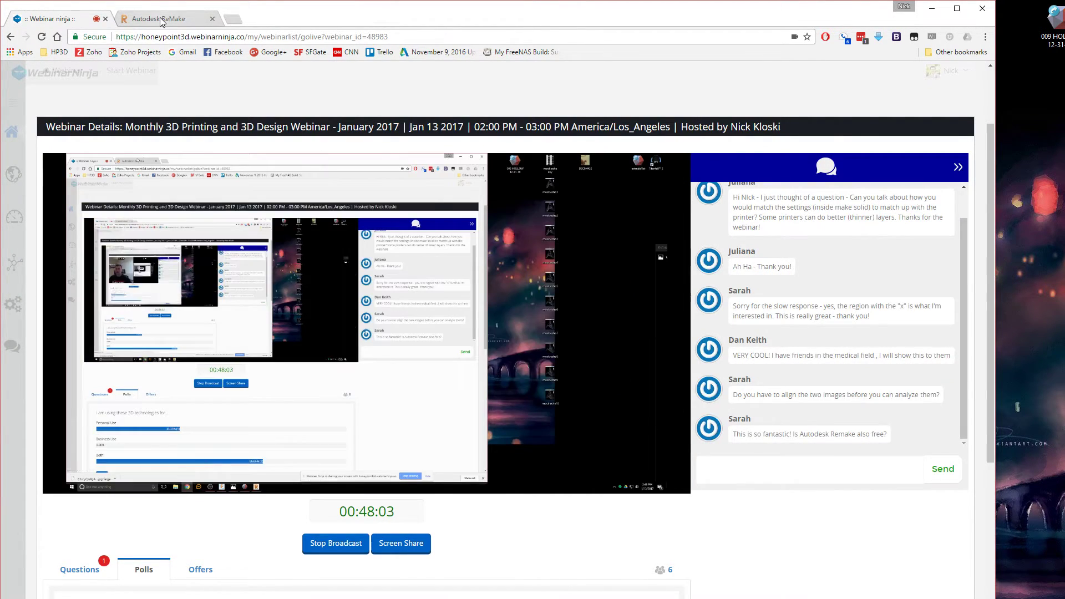
left_click(166, 19)
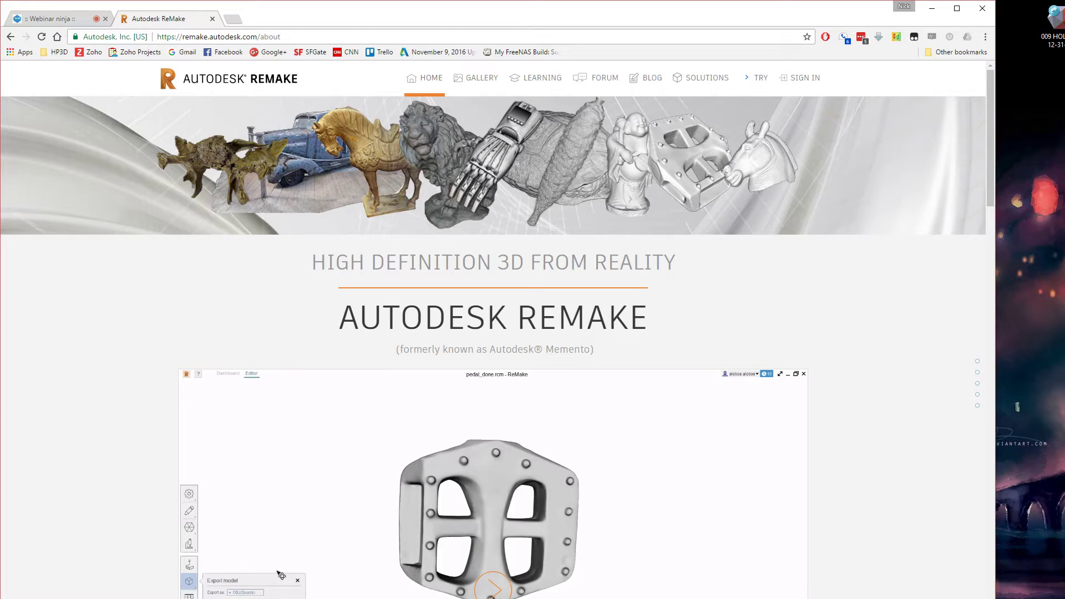
Reposition the browser window and widen it to span the full visible screen width
left_click_drag(996, 299, 993, 300)
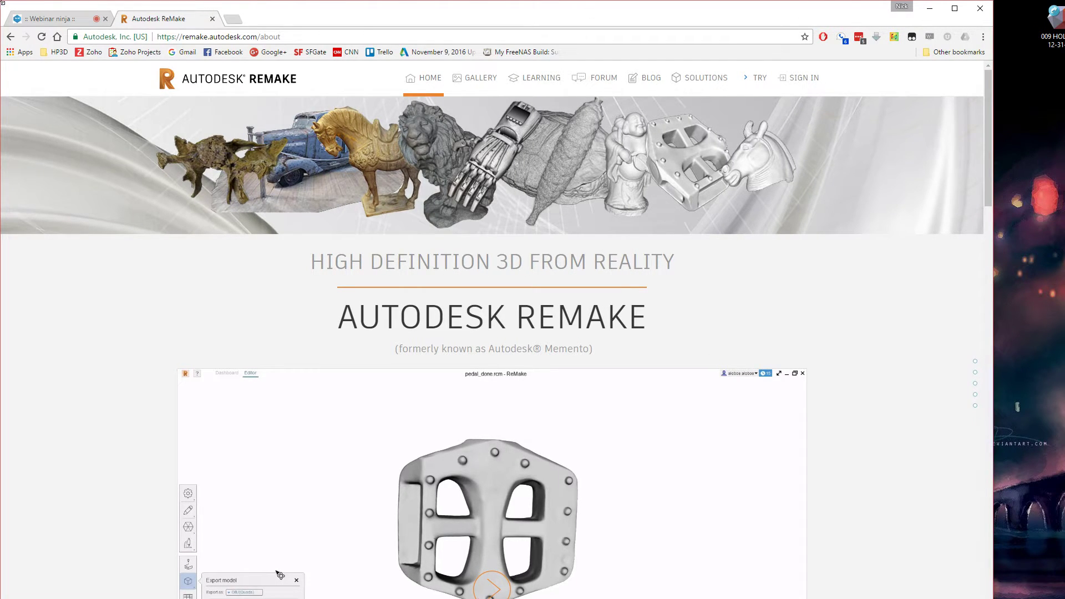
left_click_drag(10, 4, 61, 8)
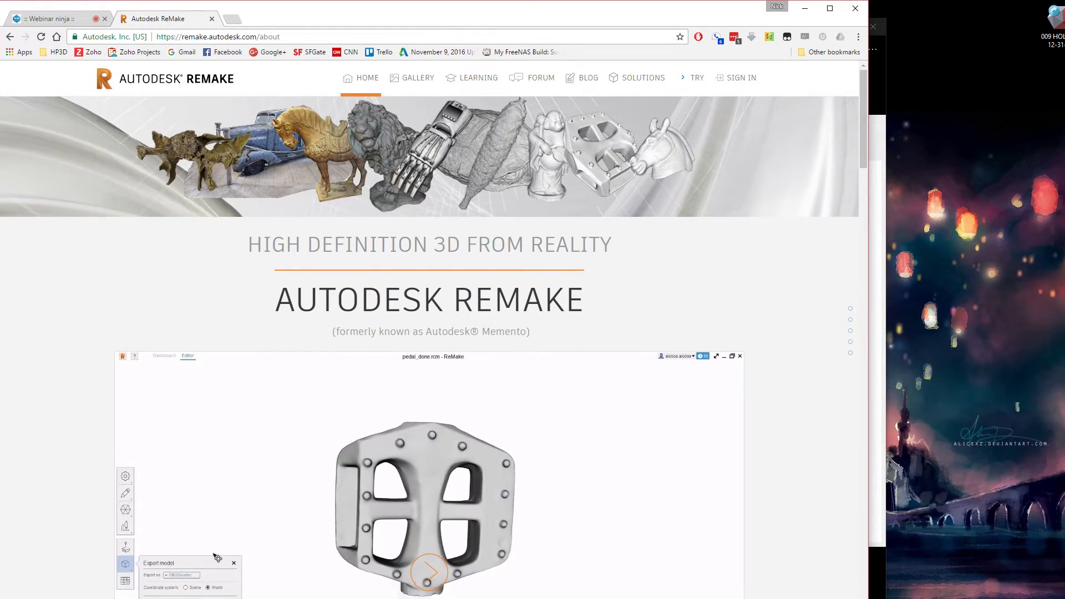
left_click_drag(868, 597, 1063, 598)
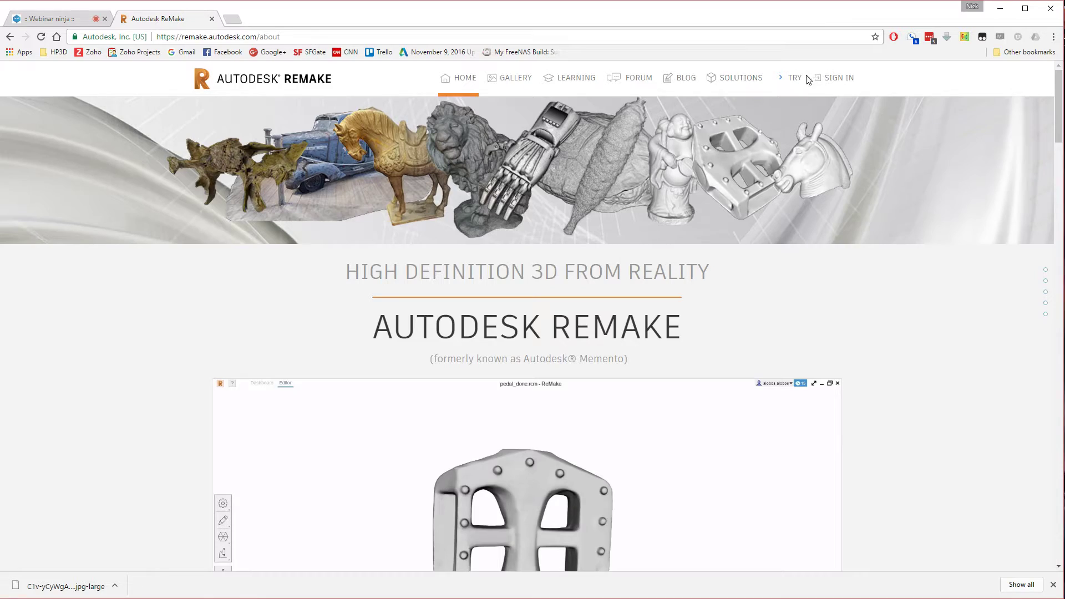
Skim the ReMake home page down to its footer, and open the site's Try page
scroll(117, 368, "down", 12)
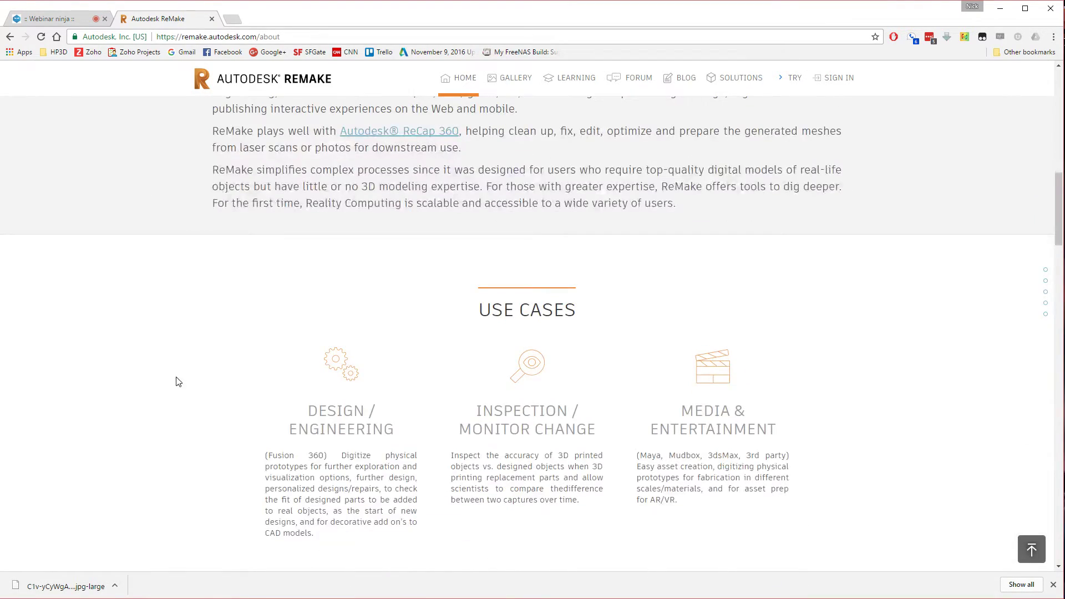
scroll(178, 381, "down", 15)
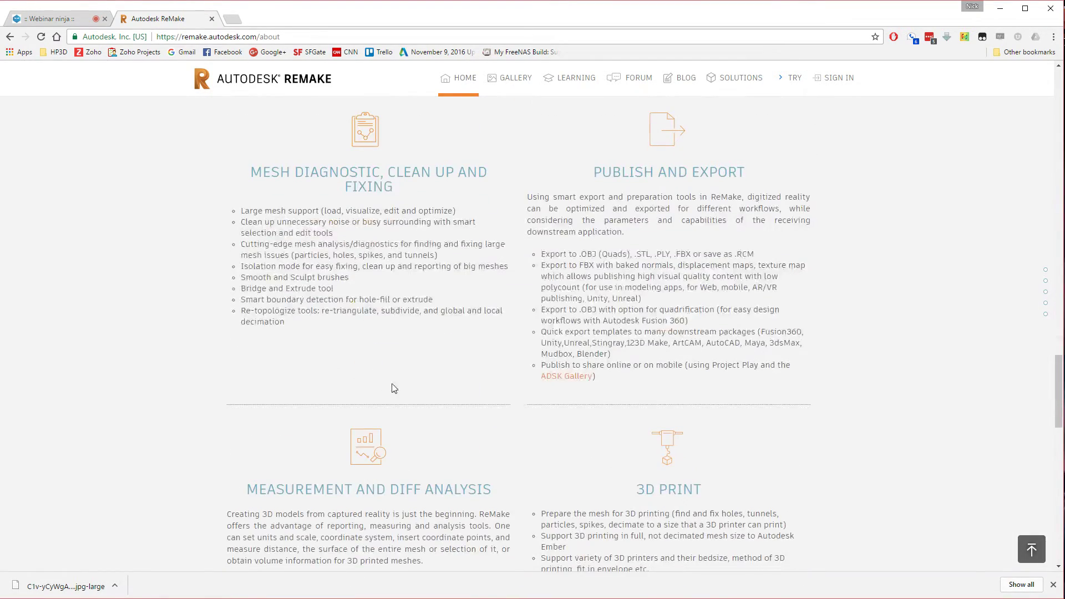
scroll(392, 387, "down", 15)
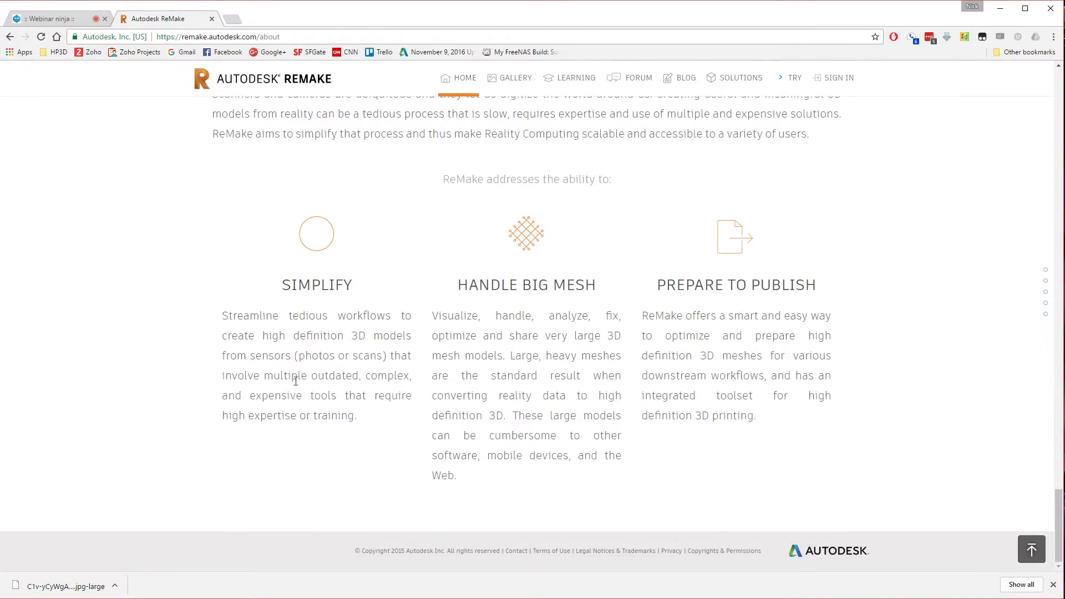
scroll(403, 392, "up", 20)
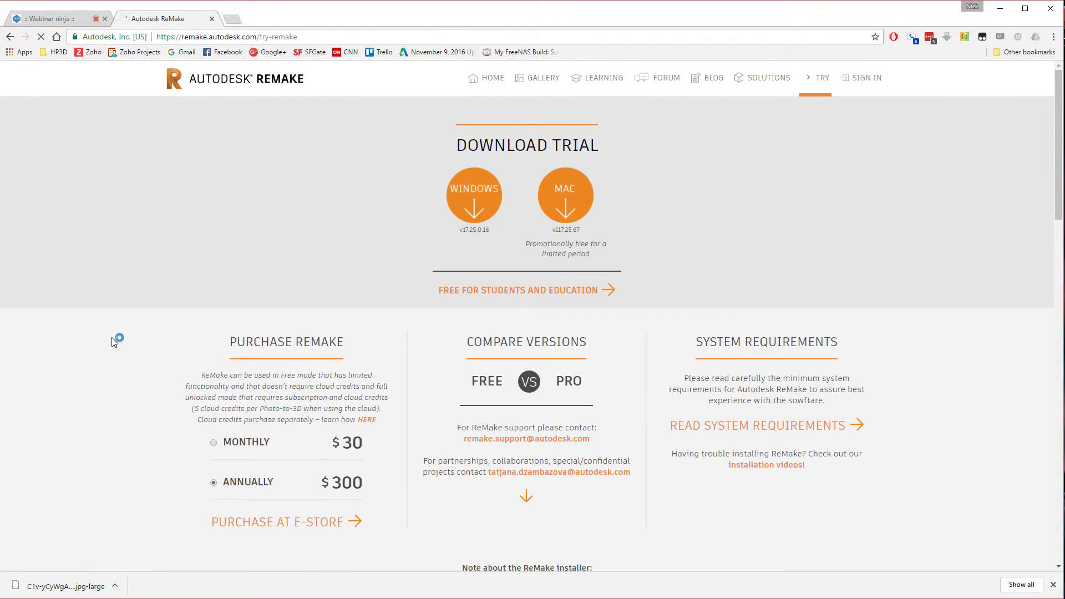
Examine the purchase options and the Free, Pro and EDU feature comparison table, including the row for comparing two models
scroll(111, 338, "down", 4)
scroll(108, 336, "down", 8)
scroll(136, 333, "up", 4)
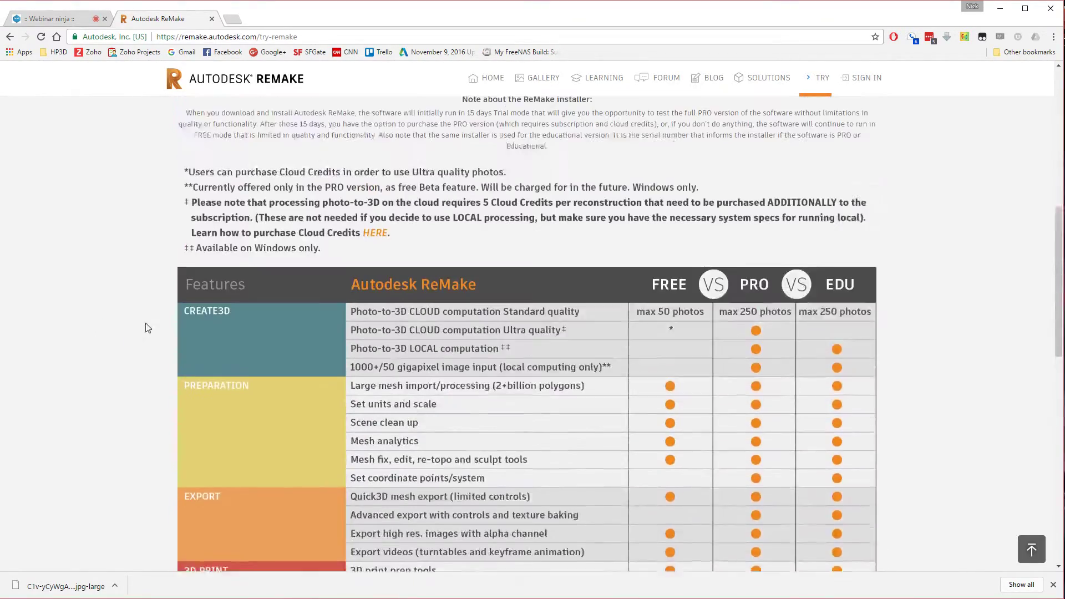
scroll(148, 435, "down", 3)
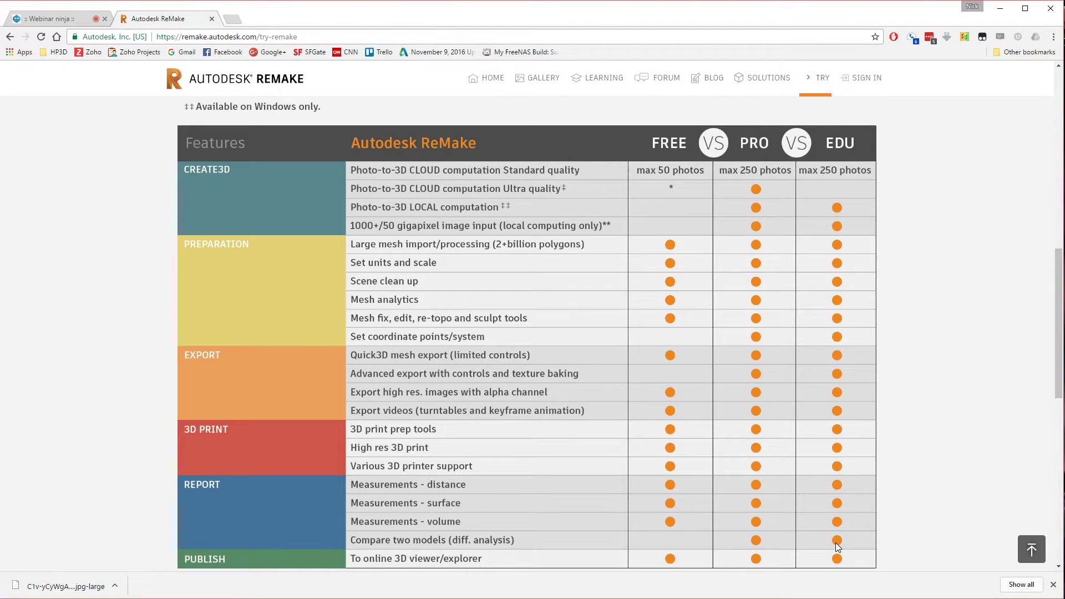
scroll(627, 423, "up", 10)
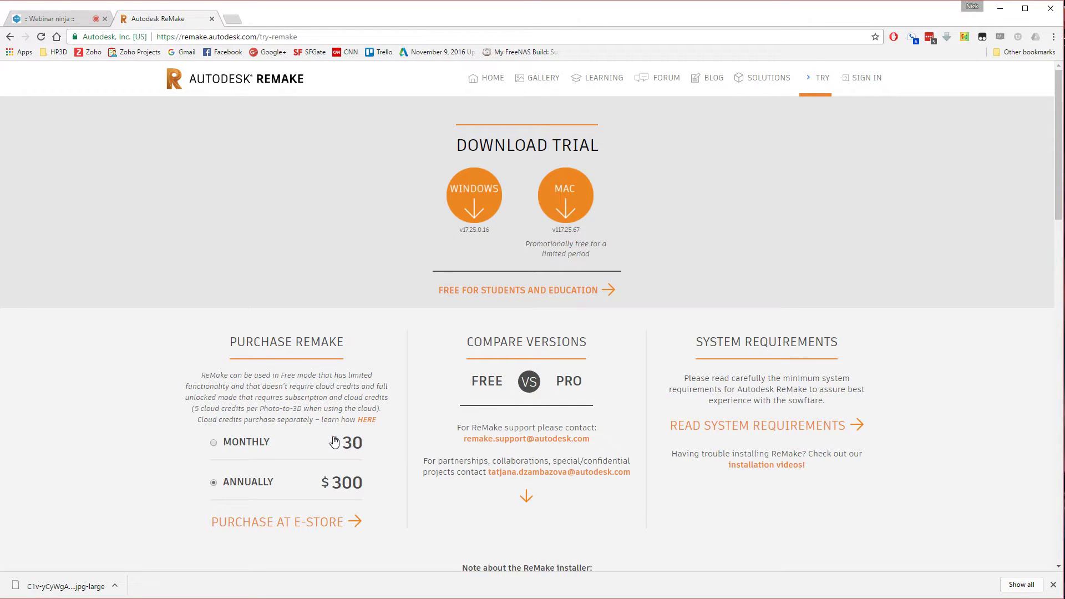
scroll(302, 457, "down", 6)
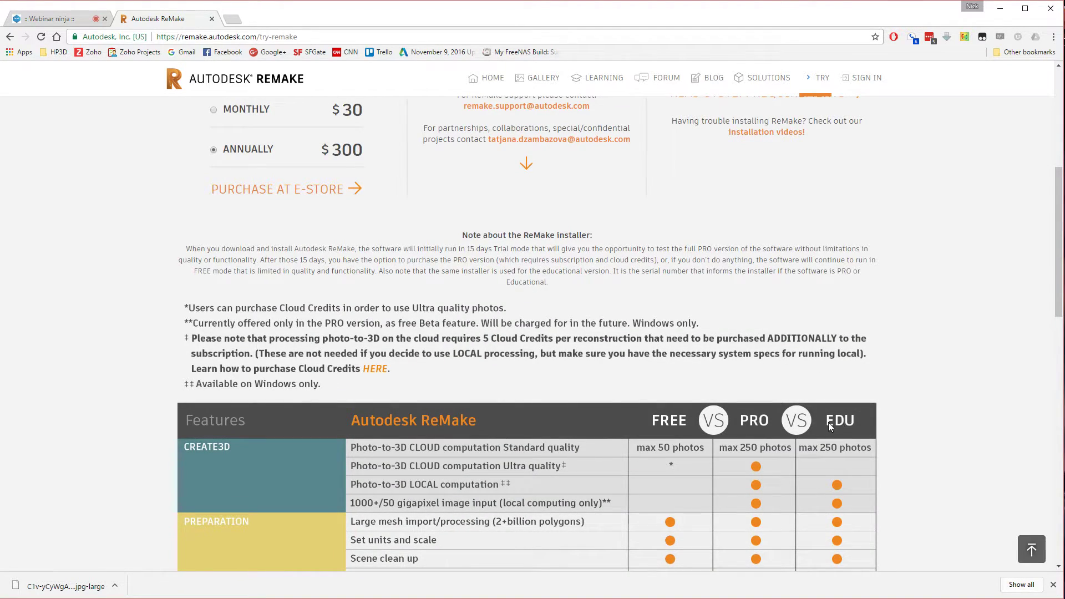
scroll(797, 455, "down", 3)
scroll(795, 449, "up", 2)
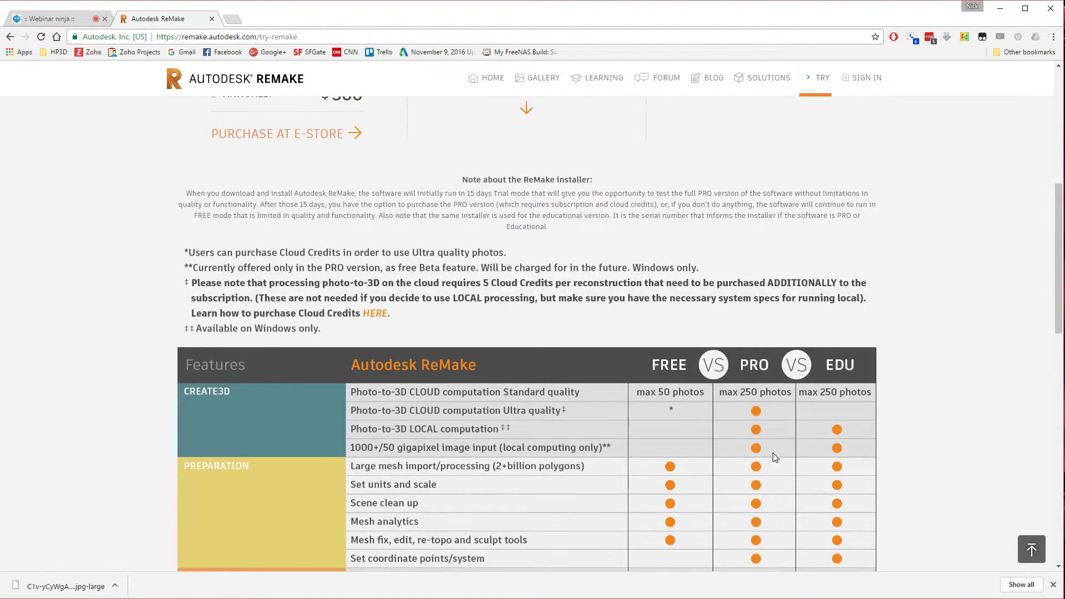
scroll(772, 453, "down", 3)
Return to the webinar page, show the webcam feed enlarged while answering the chat, and restore the enlarged screen share
left_click(48, 21)
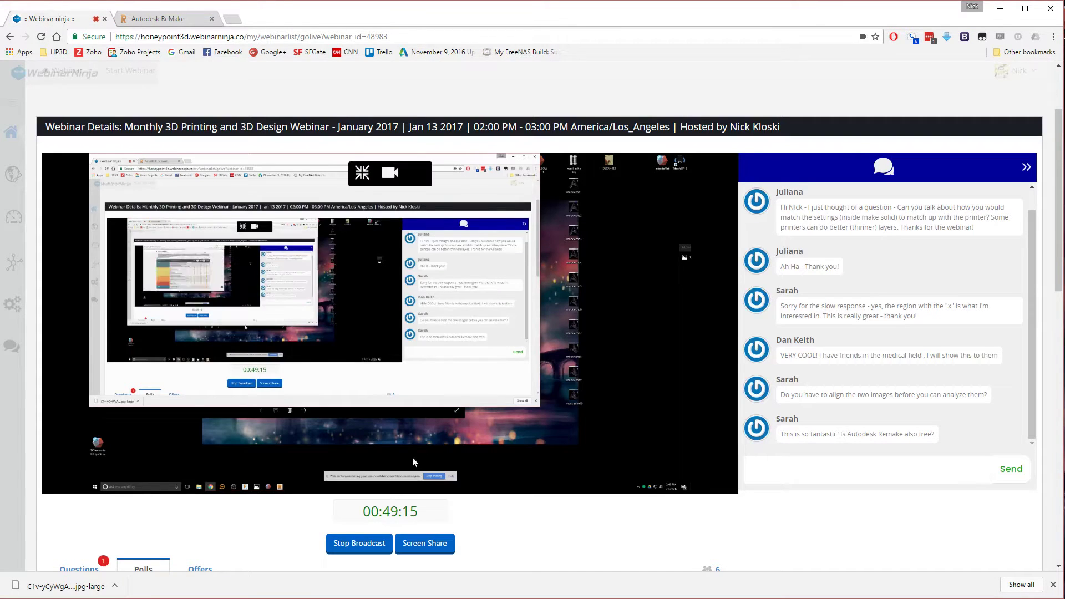
left_click(357, 169)
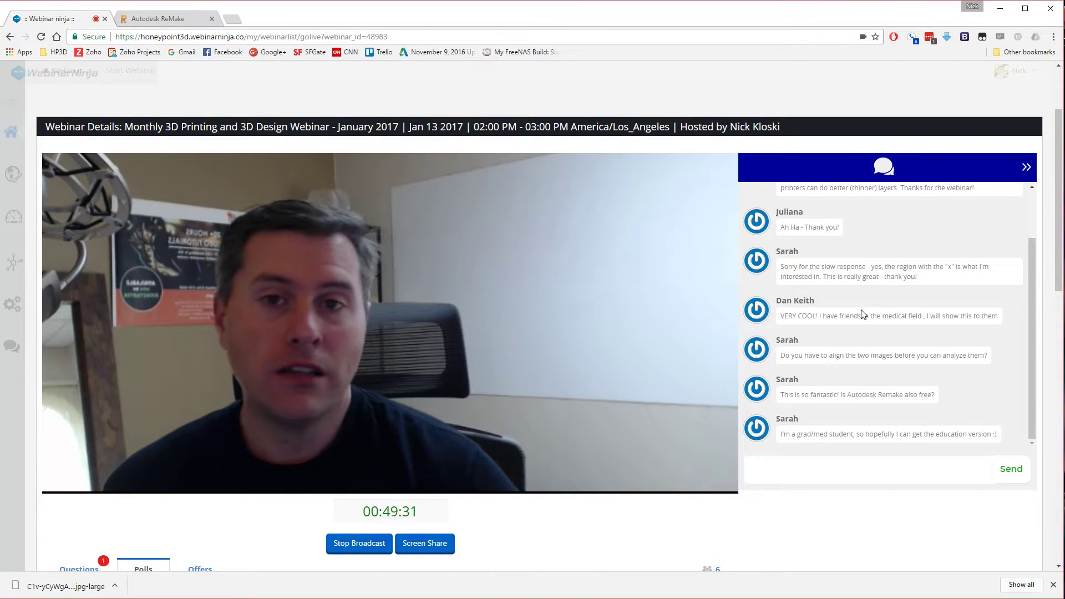
mouse_move(563, 288)
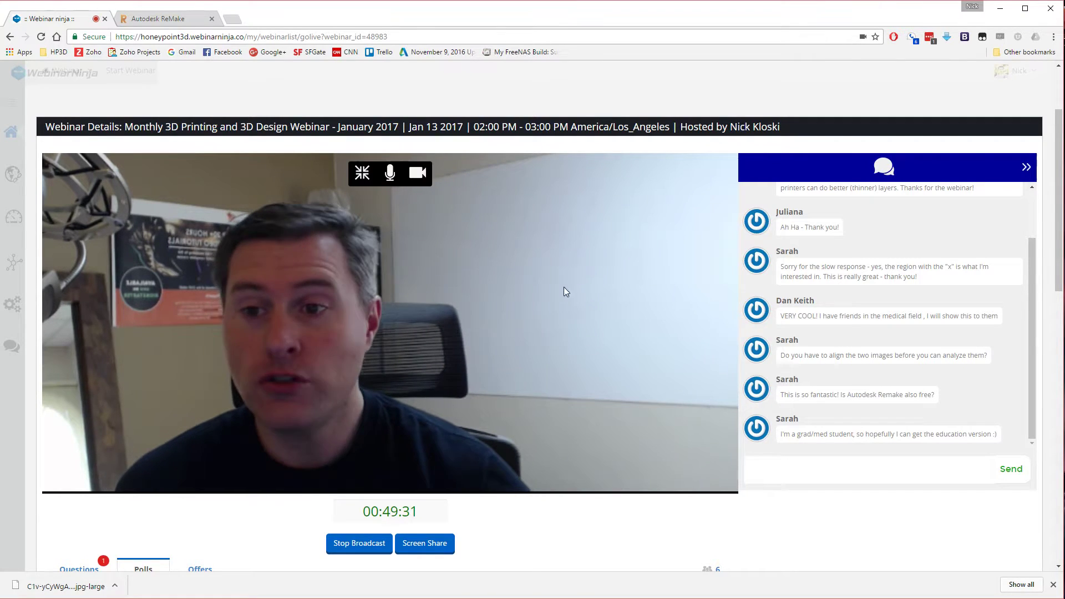
left_click(363, 182)
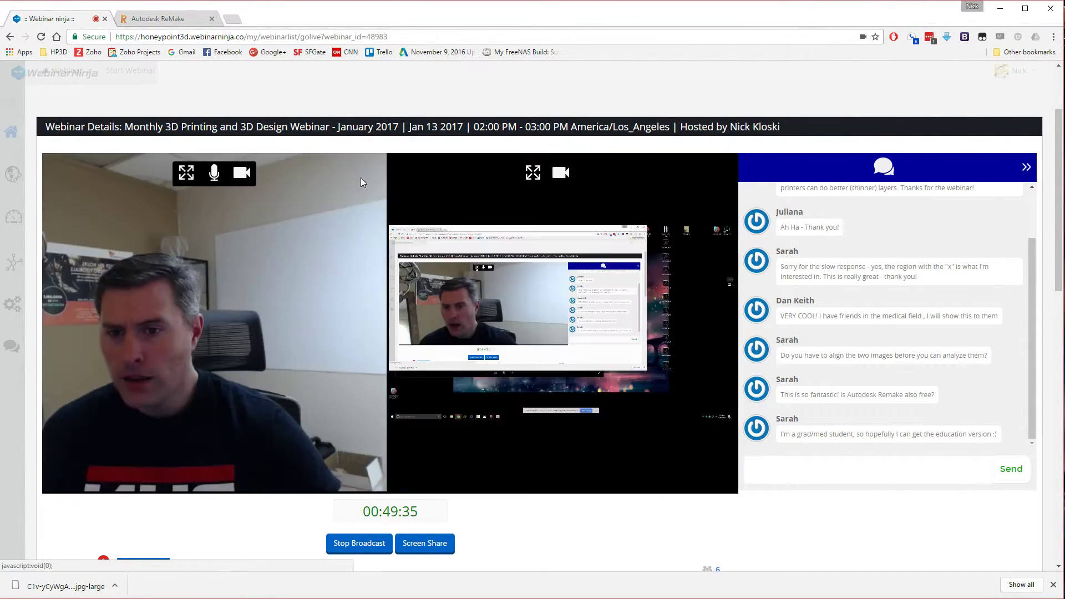
left_click(532, 172)
Switch to ReMake, open Difference analysis for bun2, and load bun1 from the Desktop as the model to compare with
left_click(449, 598)
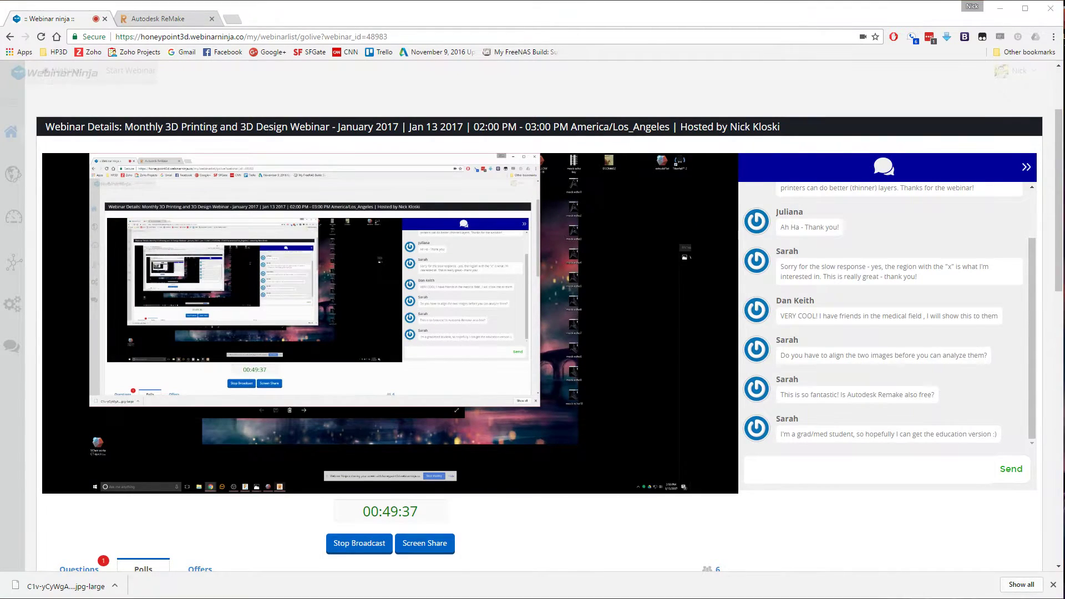
left_click(226, 290)
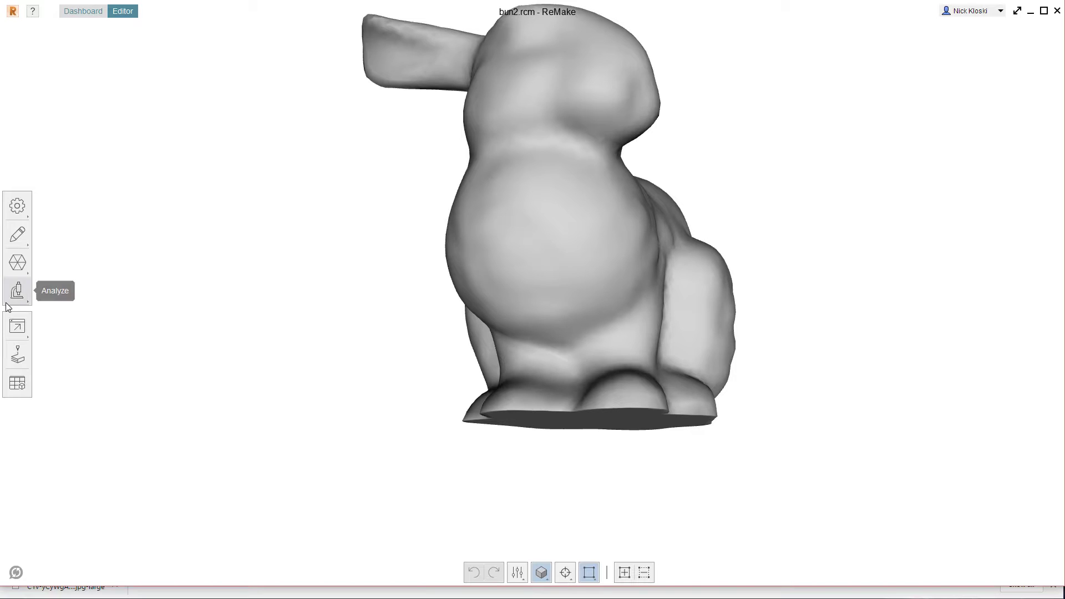
left_click(22, 291)
left_click(136, 288)
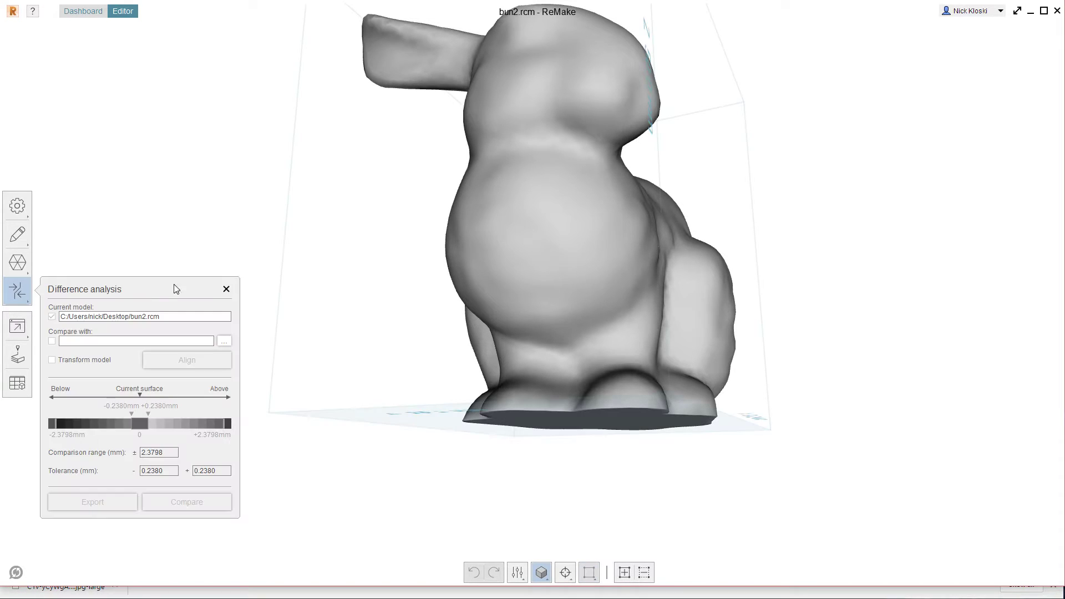
left_click(223, 340)
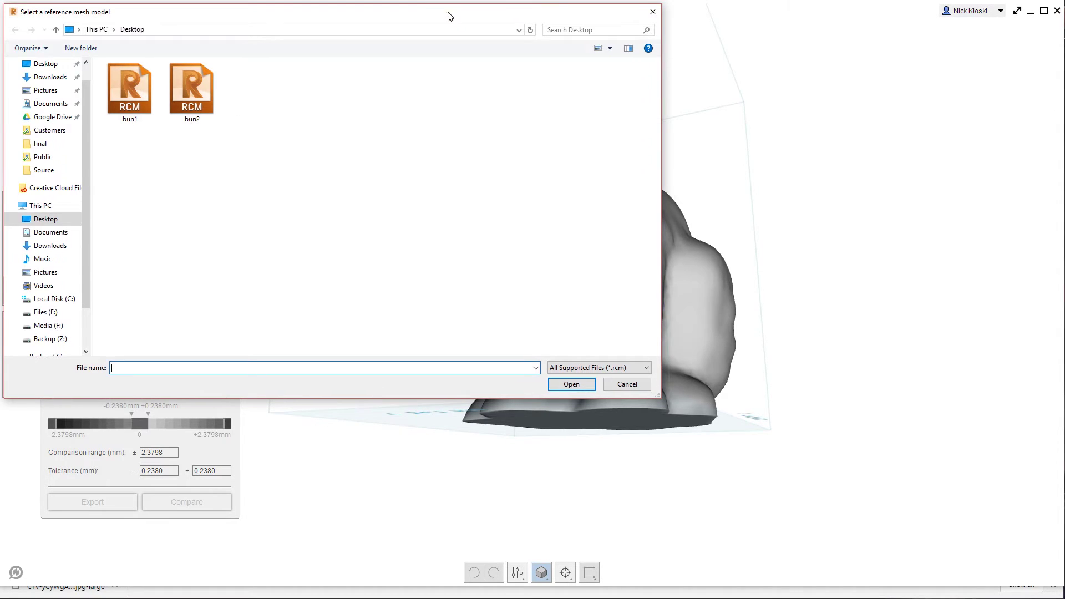
left_click_drag(455, 12, 697, 97)
double_click(359, 174)
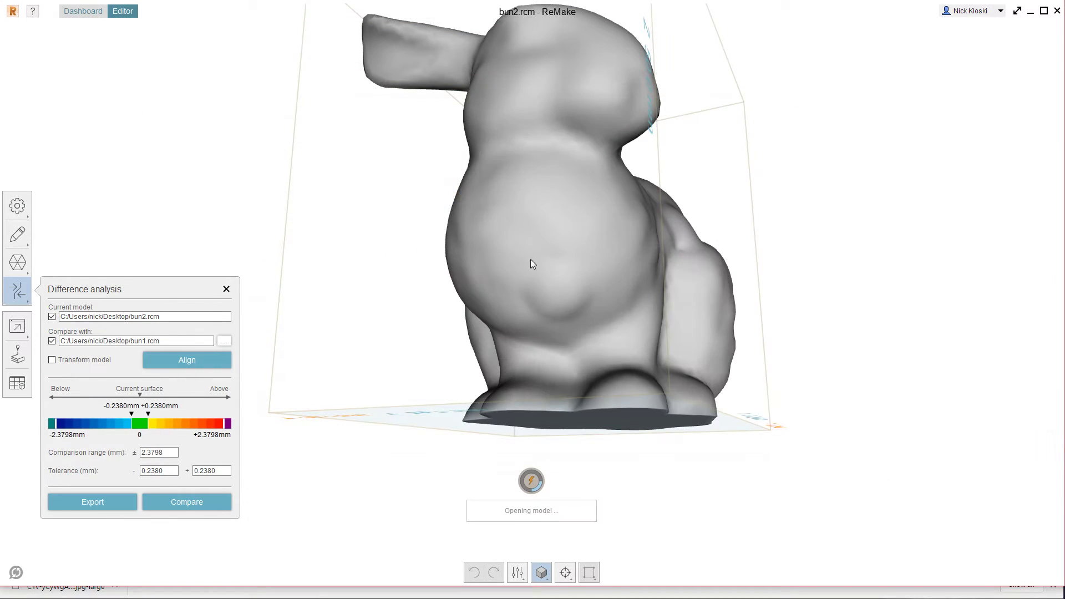
Align bun1 with bun2, run the comparison at the default range and tolerance, and inspect the colored bunny
scroll(874, 249, "up", 6)
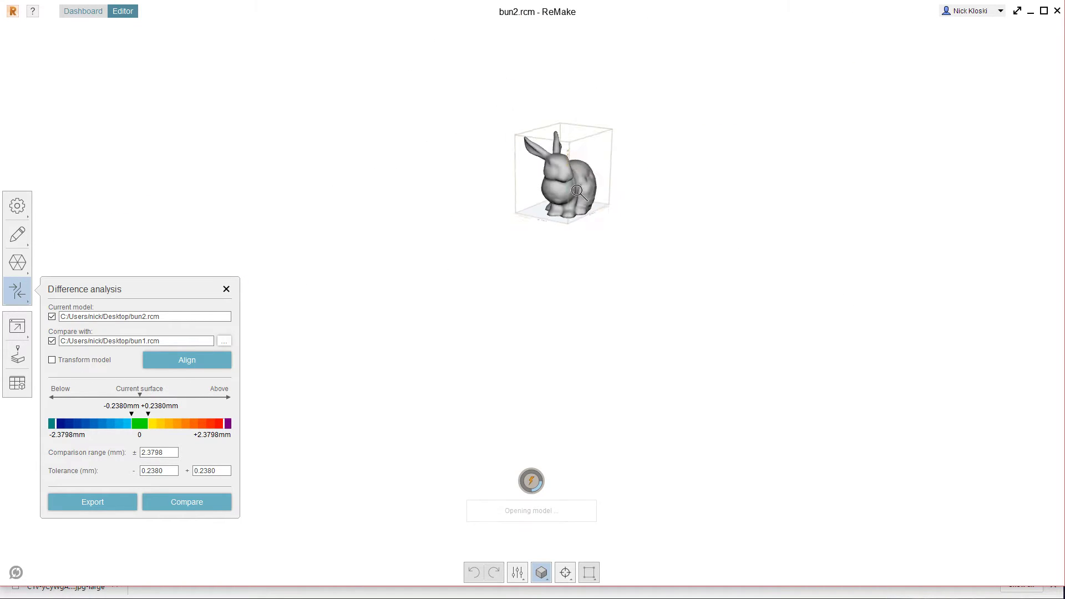
scroll(406, 189, "up", 5)
middle_click_drag(407, 189, 470, 269)
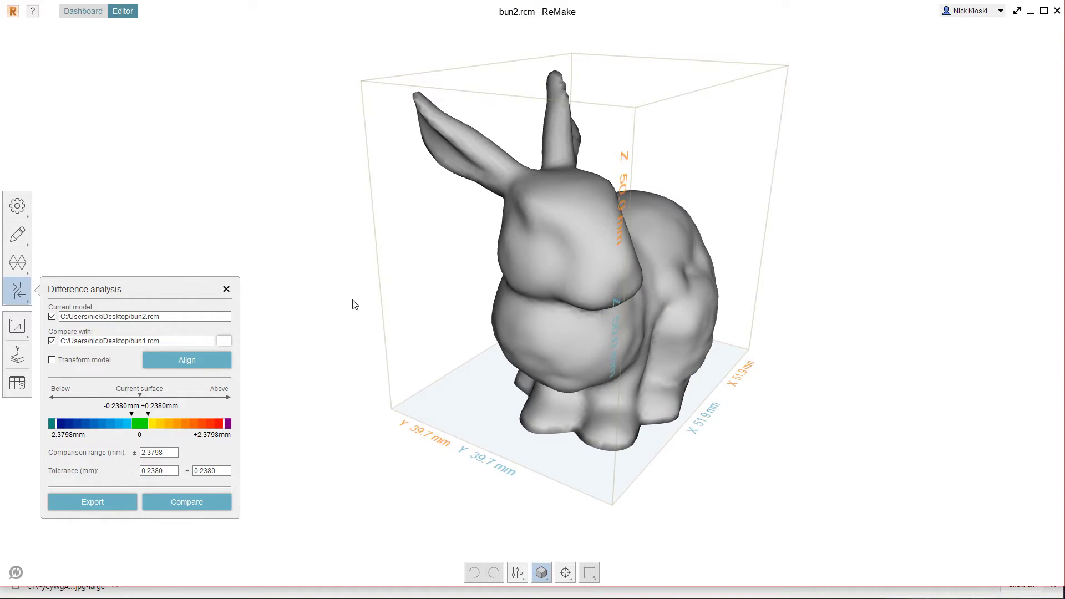
left_click(190, 361)
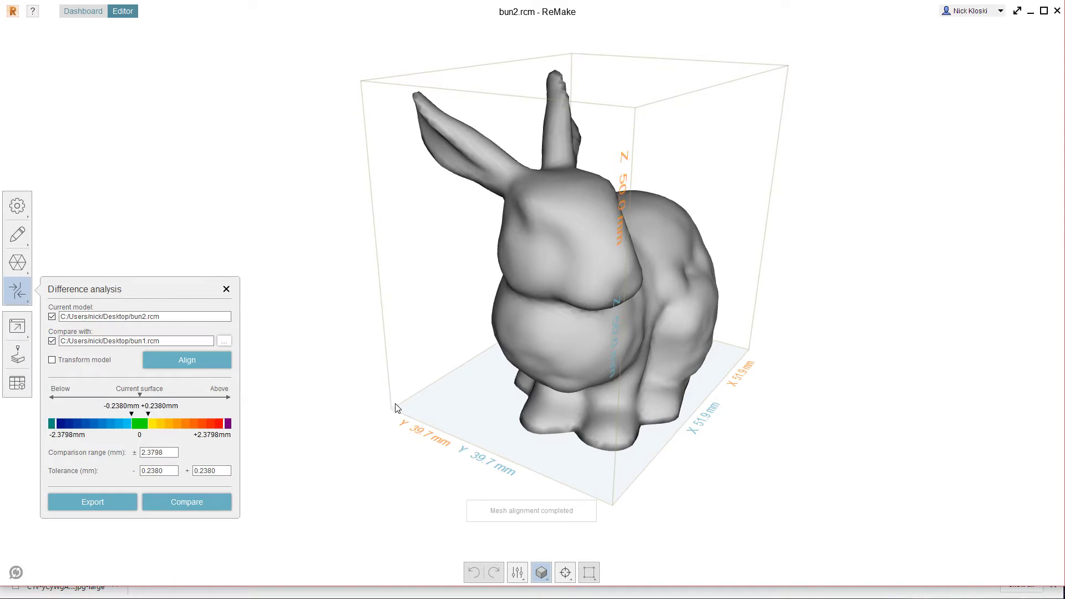
left_click(199, 503)
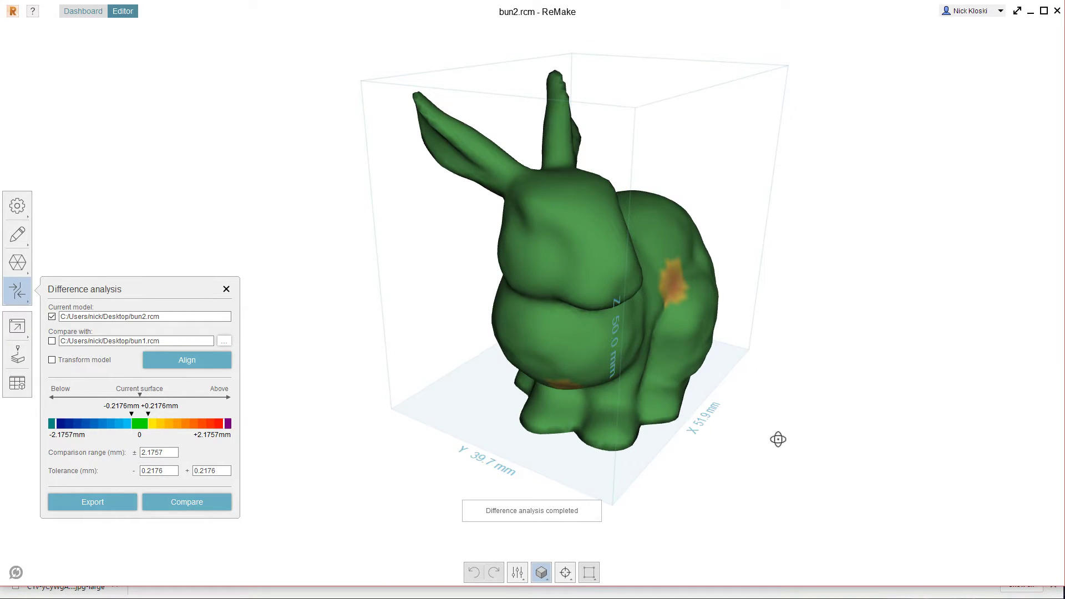
left_click_drag(777, 440, 547, 411)
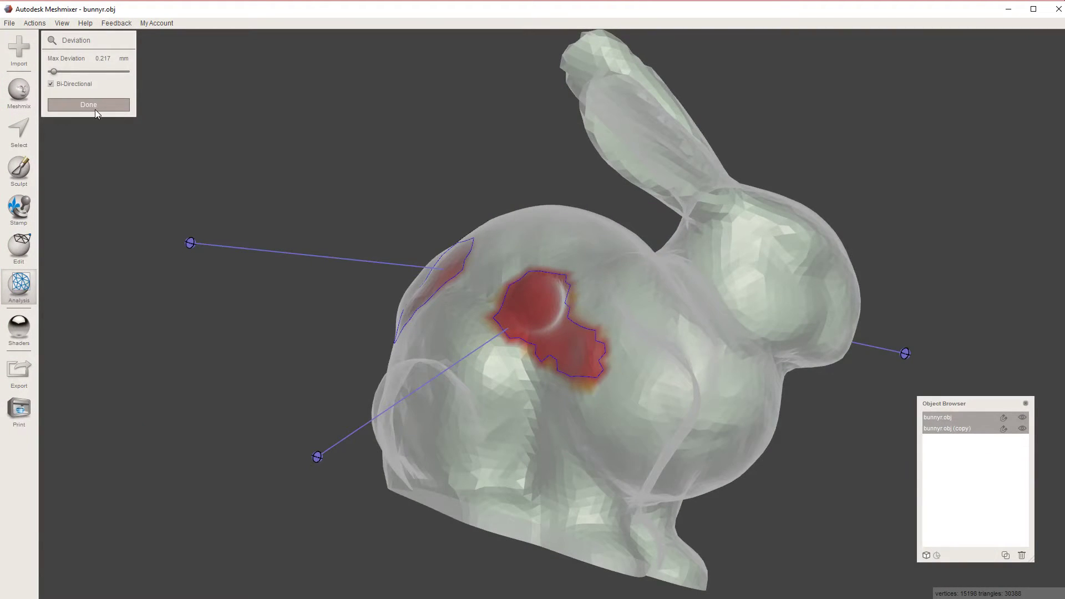
Switch to Meshmixer and finish the Deviation analysis of the two bunny meshes
left_click(95, 109)
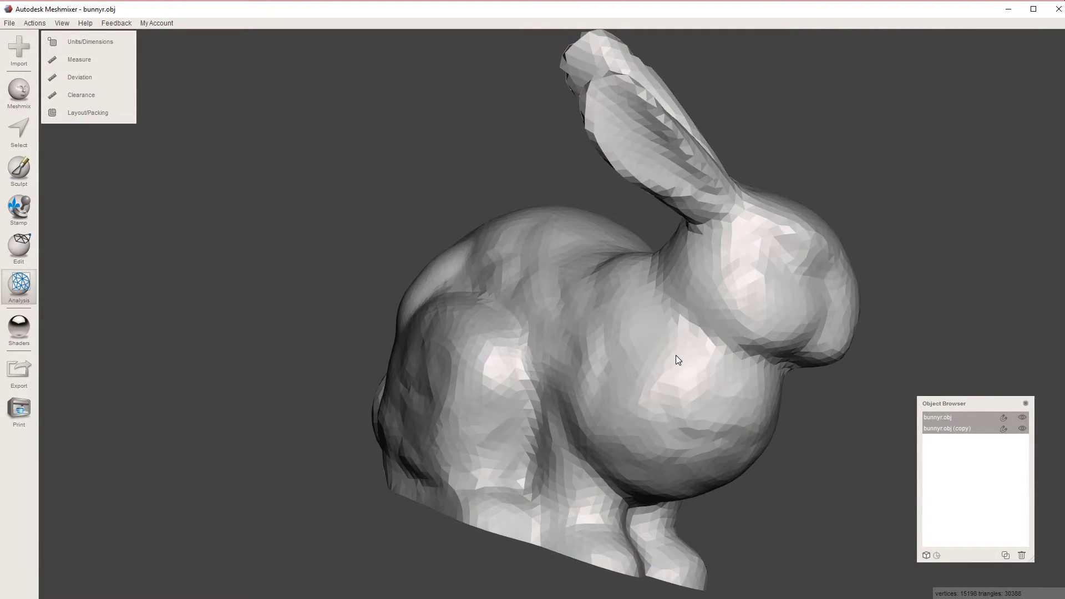
right_click_drag(676, 355, 480, 417)
scroll(480, 417, "down", 10)
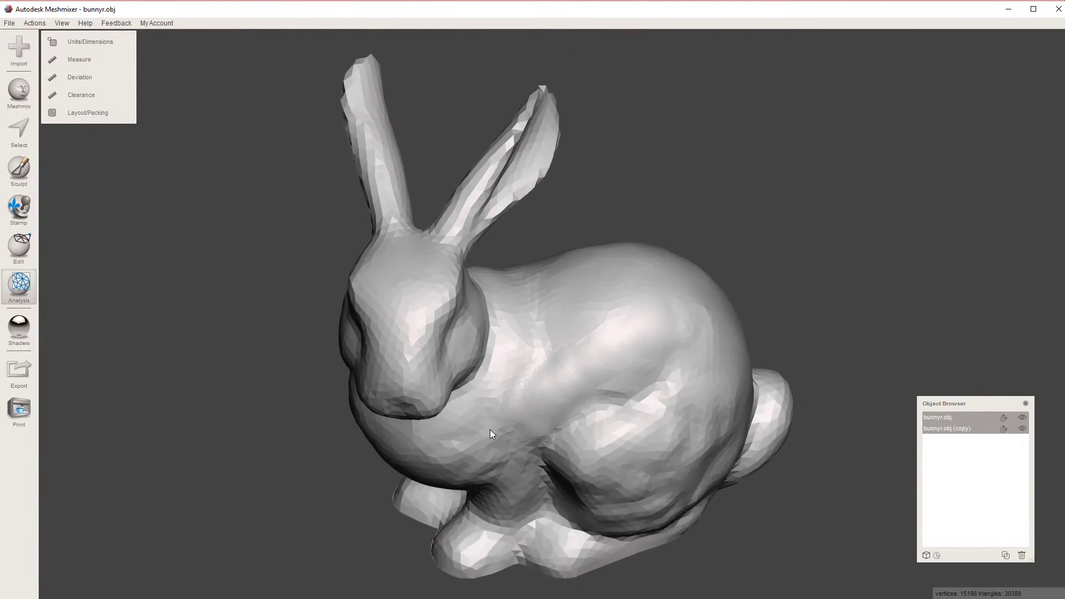
scroll(528, 374, "up", 10)
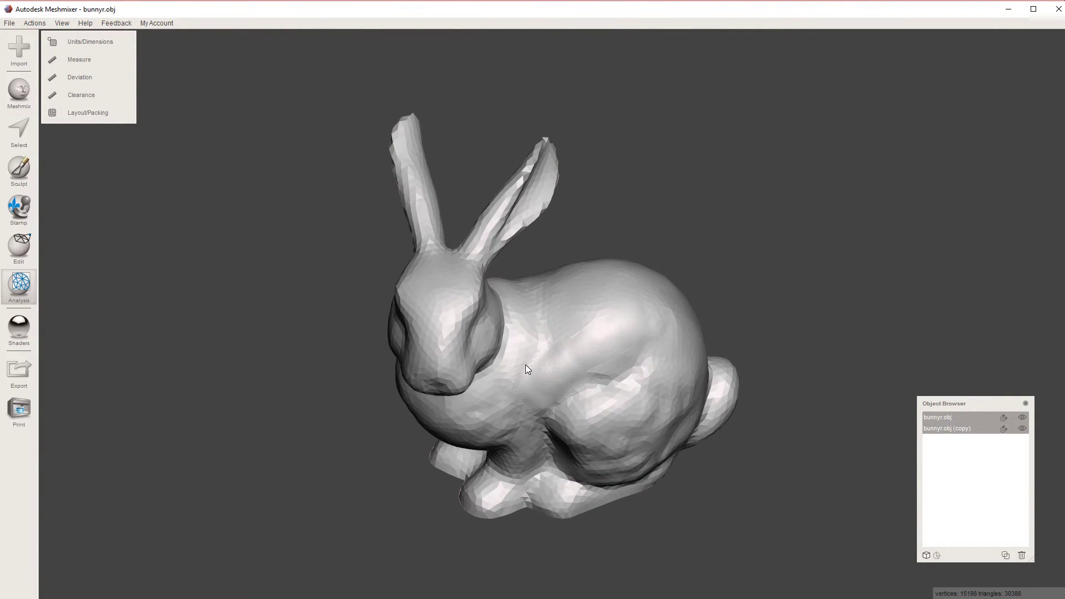
key("t")
left_click_drag(564, 302, 267, 276)
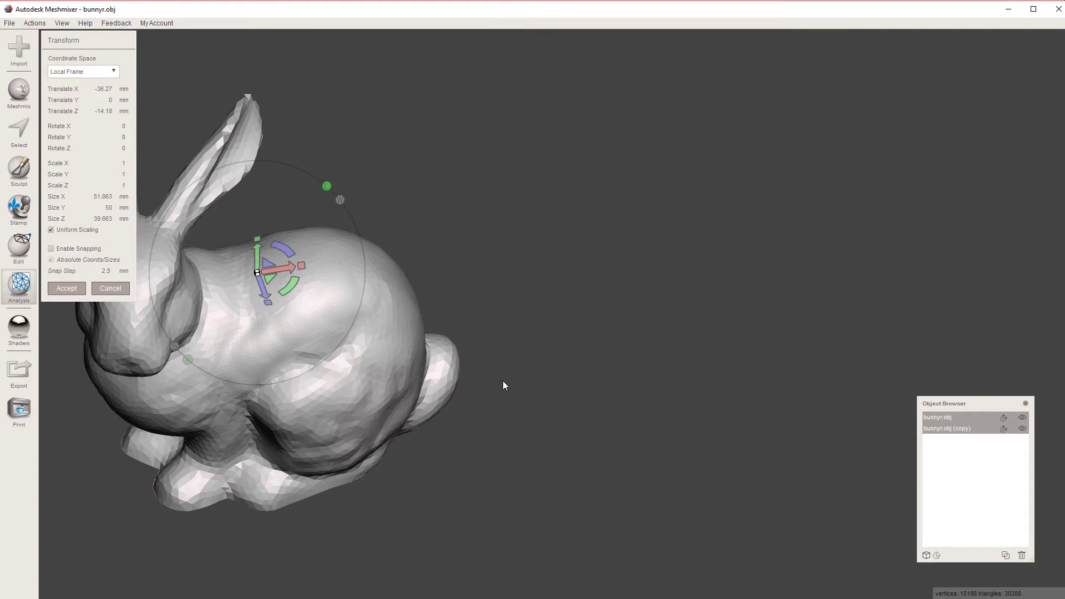
left_click(111, 287)
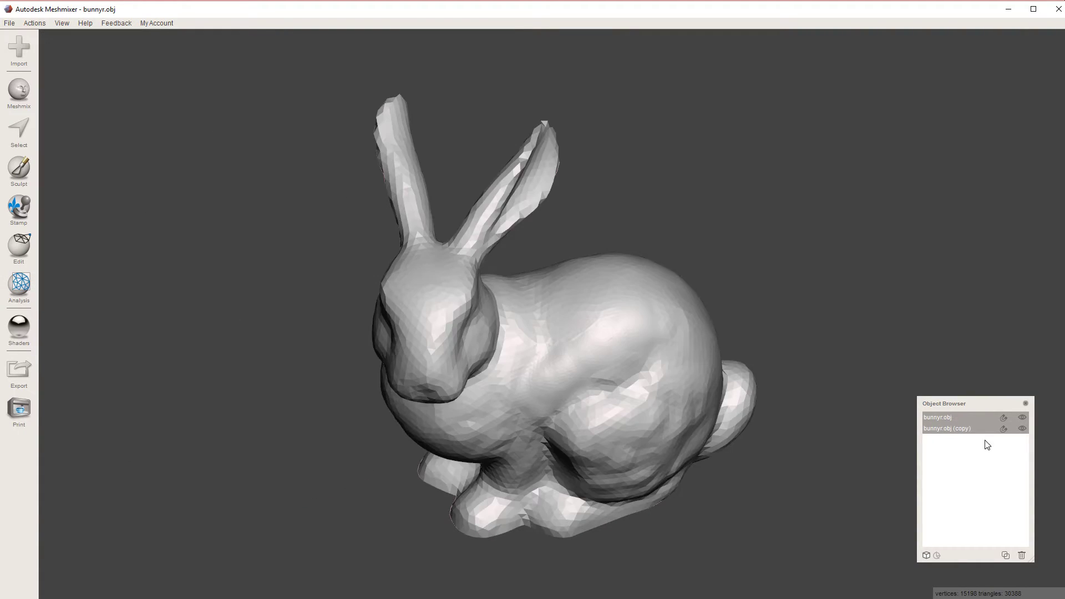
Transform the bunny copy: translate about -23.5 mm in X and -21.5 mm in Z, rotate about 90° in X and -30° in Y
left_click(962, 428)
key("t")
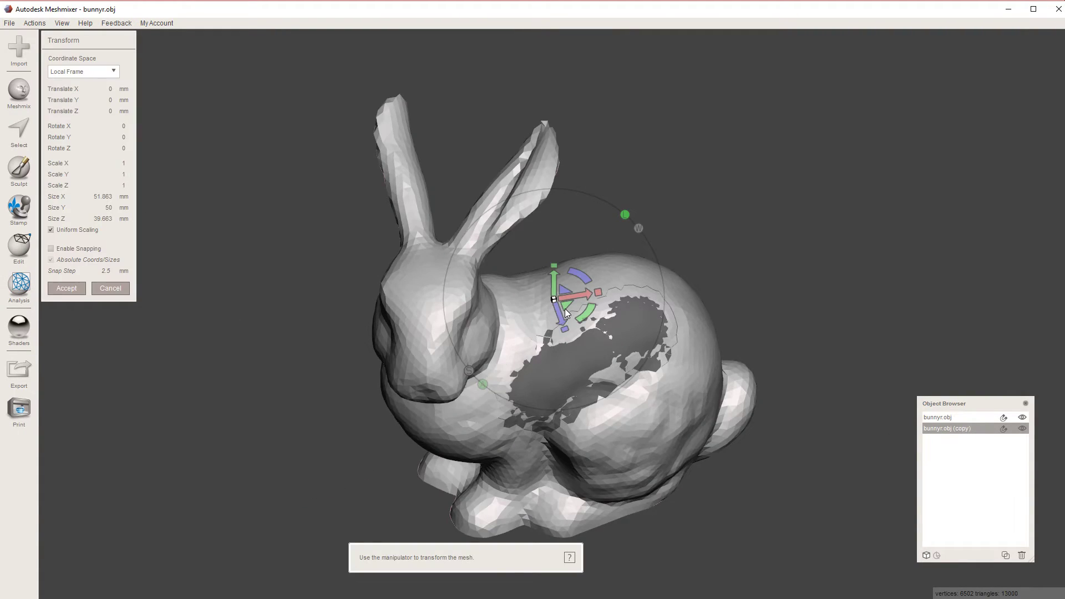
left_click_drag(564, 314, 348, 235)
left_click_drag(363, 195, 371, 286)
left_click_drag(388, 225, 173, 309)
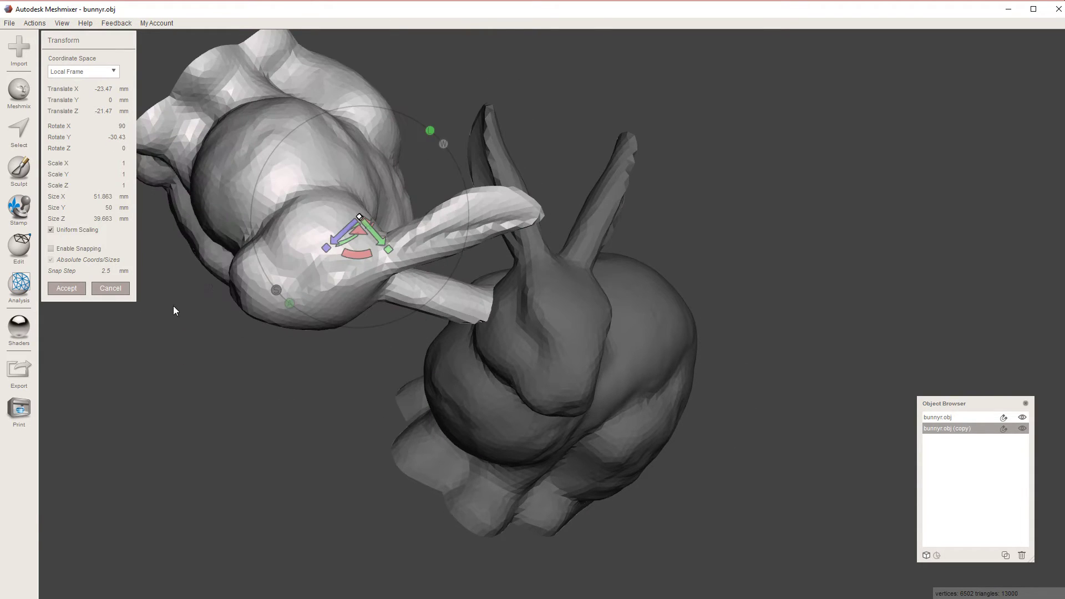
left_click(66, 287)
scroll(660, 494, "down", 5)
scroll(548, 489, "up", 4)
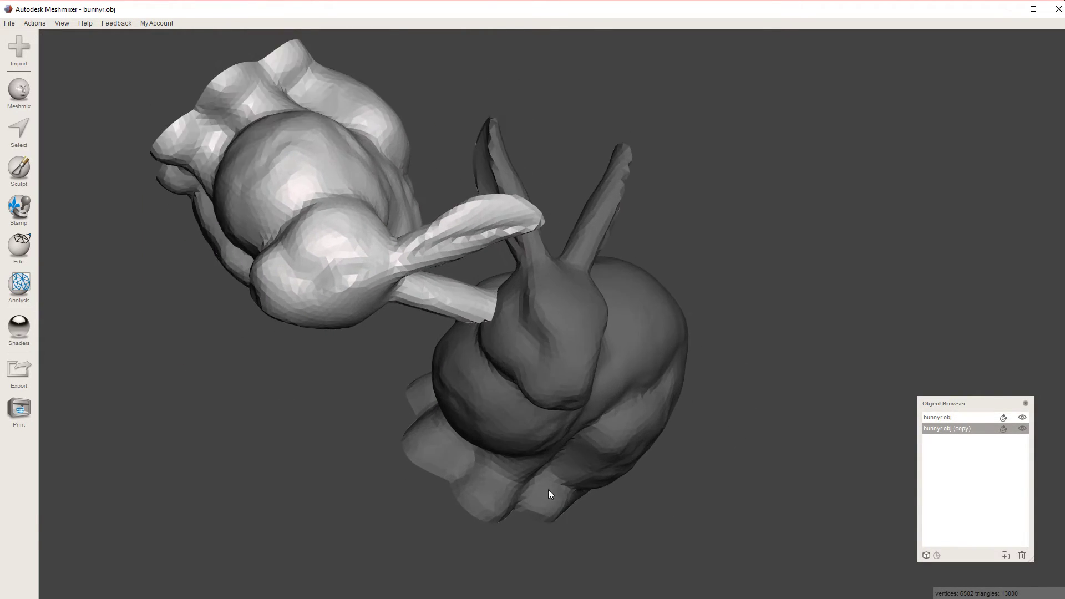
scroll(541, 479, "down", 5)
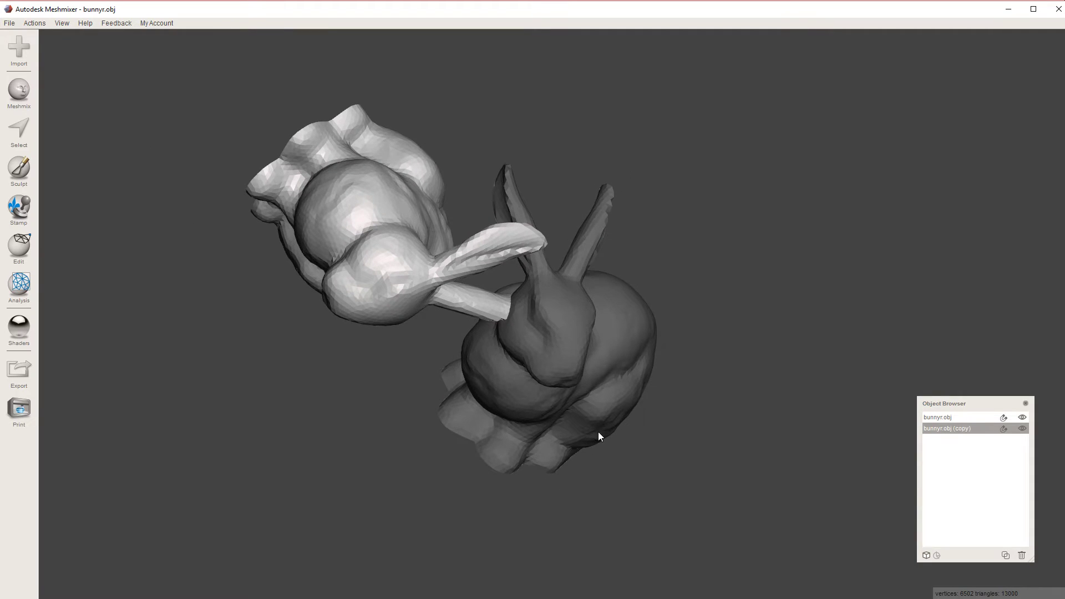
right_click_drag(599, 437, 815, 395)
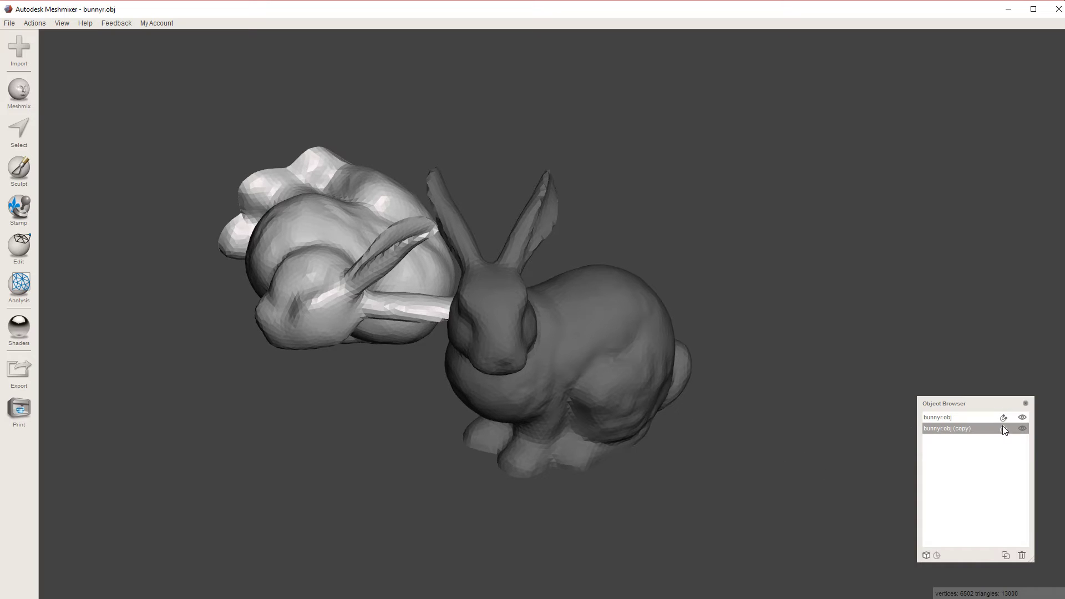
Create a pivot on the top of the original bunny's head, using Surface Point placement and the Eye Ray Frame
left_click(989, 416)
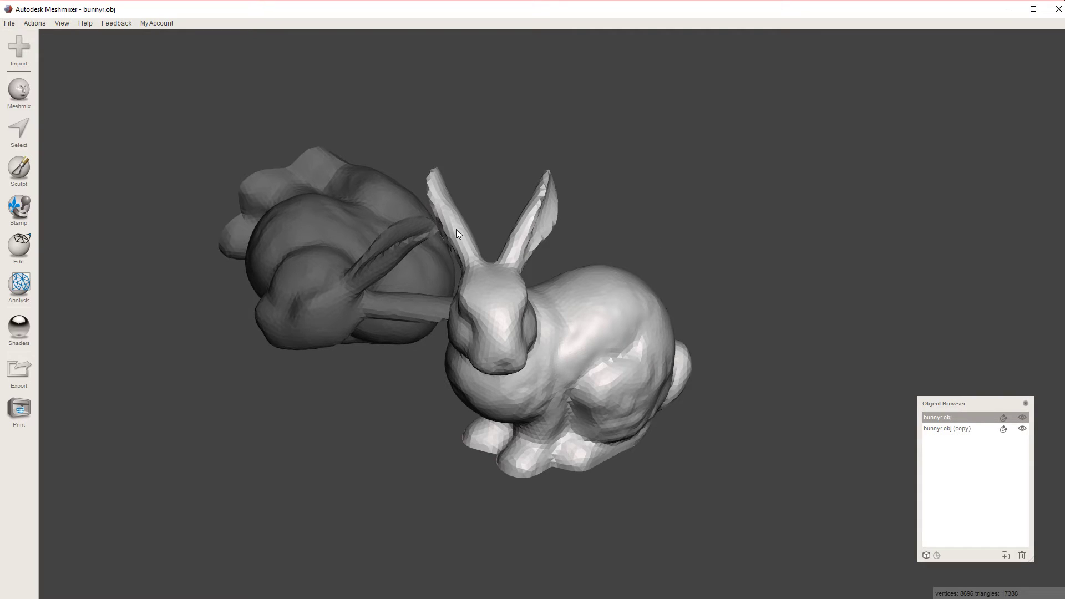
right_click_drag(670, 358, 657, 336)
left_click(16, 258)
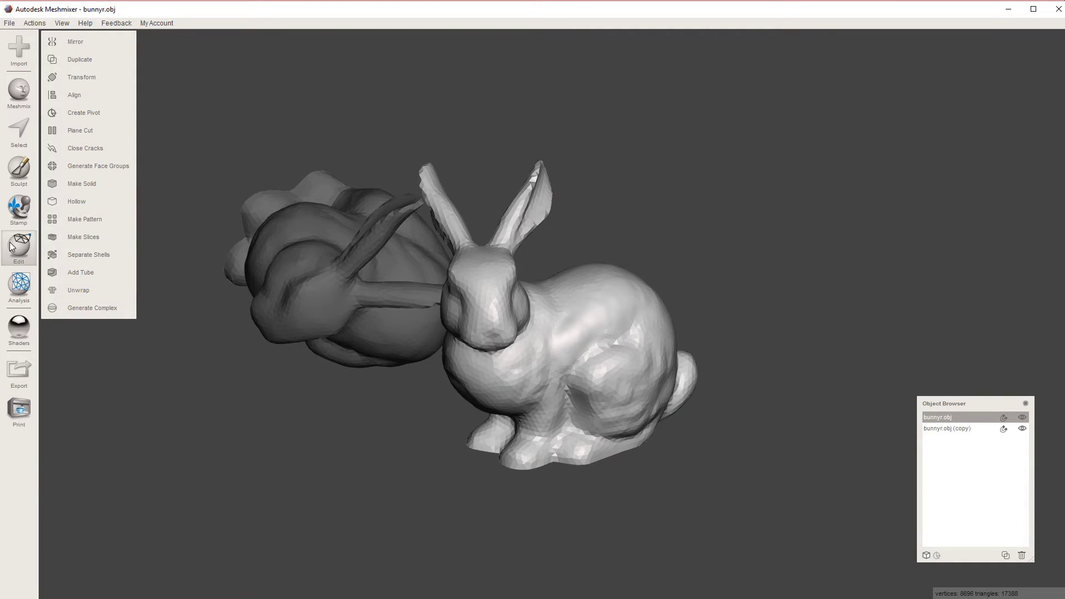
left_click(89, 115)
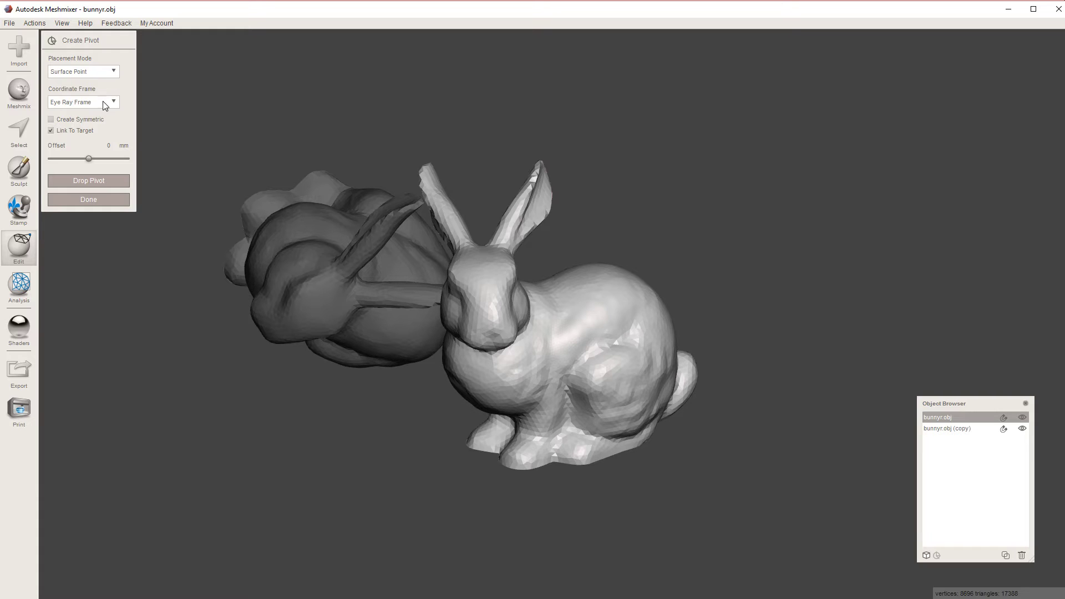
left_click(78, 72)
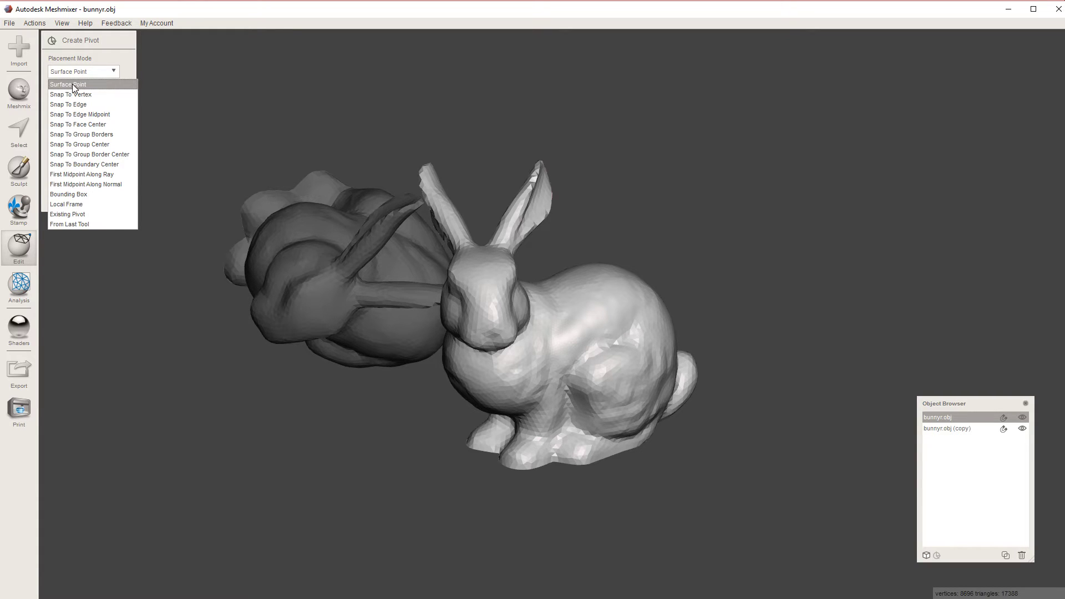
left_click(94, 63)
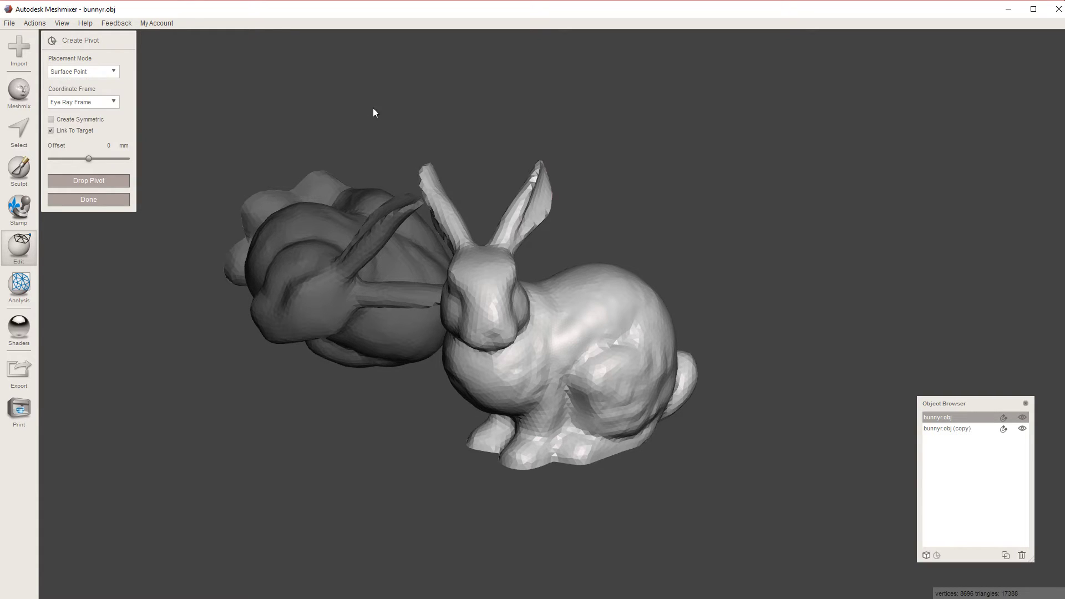
key("space")
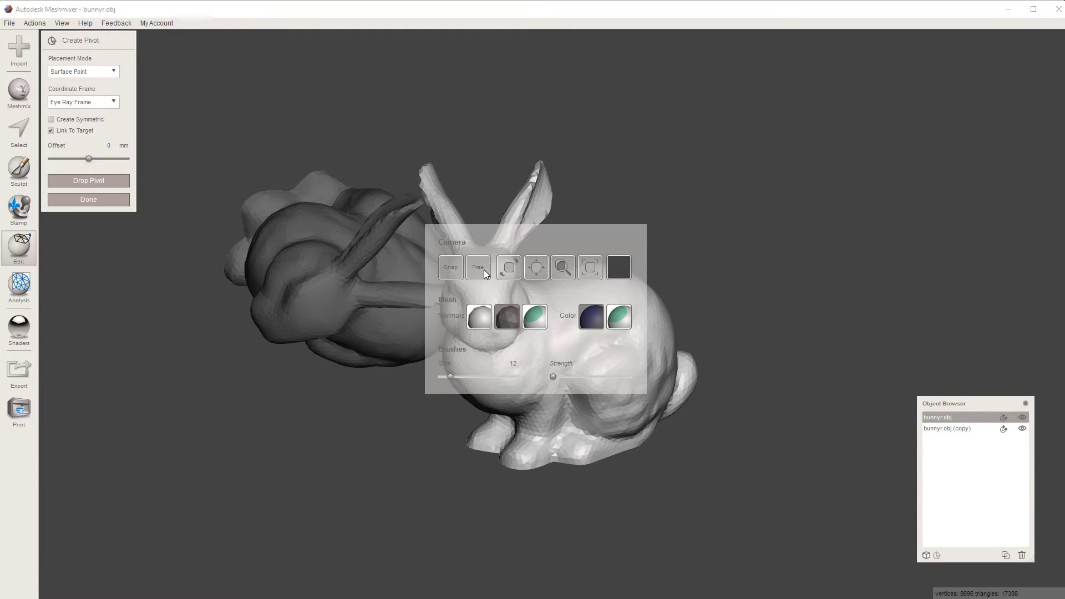
right_click_drag(661, 185, 583, 351)
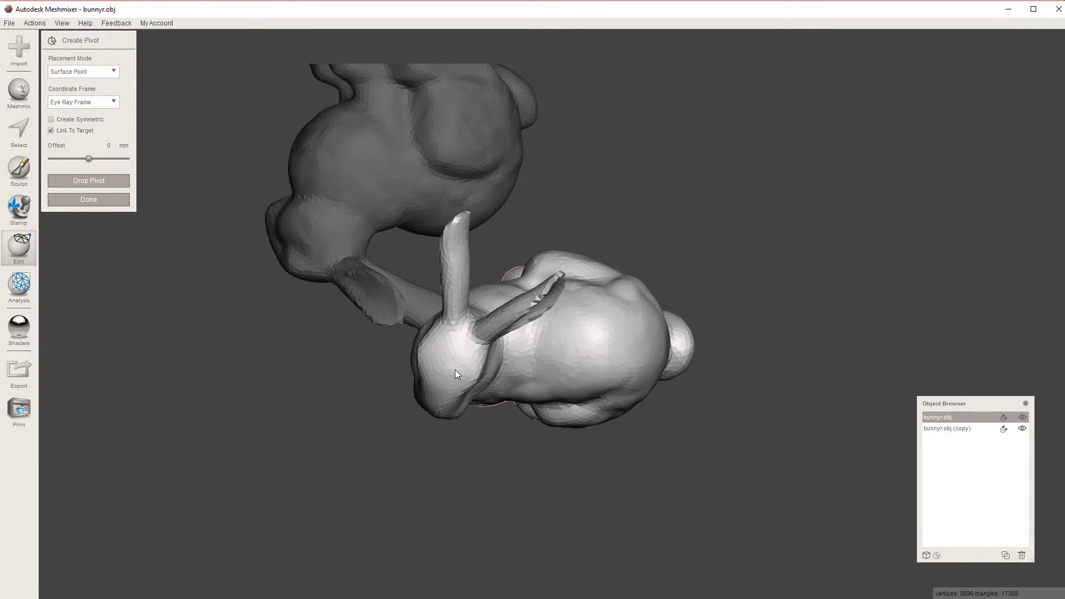
scroll(474, 328, "up", 3)
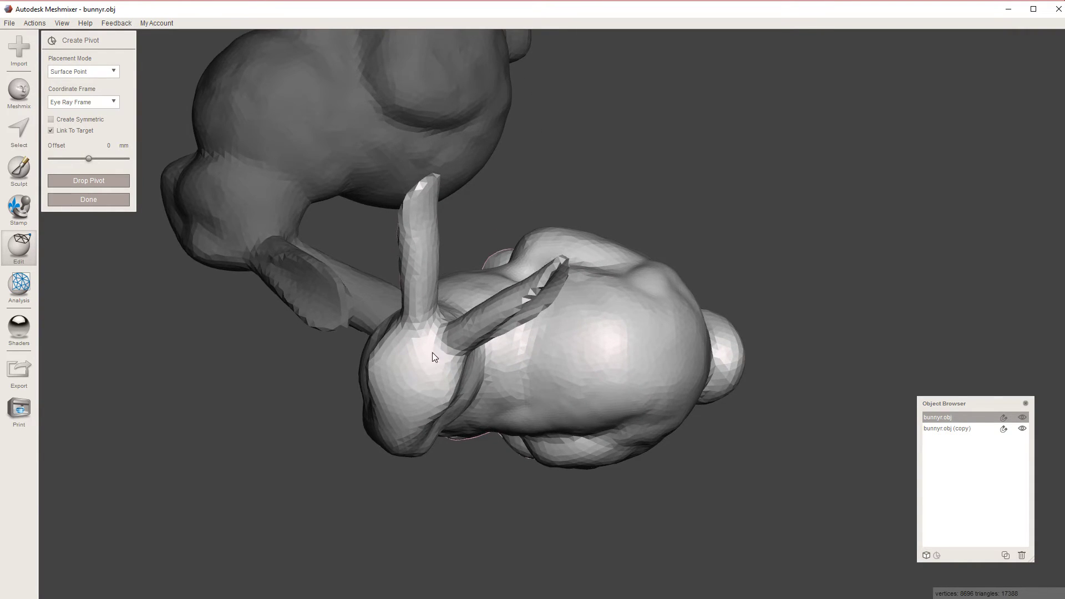
mouse_move(421, 388)
left_mouse_down()
mouse_move(440, 331)
mouse_move(543, 281)
mouse_move(463, 338)
mouse_move(398, 408)
mouse_move(503, 302)
mouse_move(542, 281)
mouse_move(411, 377)
left_mouse_up()
left_click(93, 181)
left_click(83, 201)
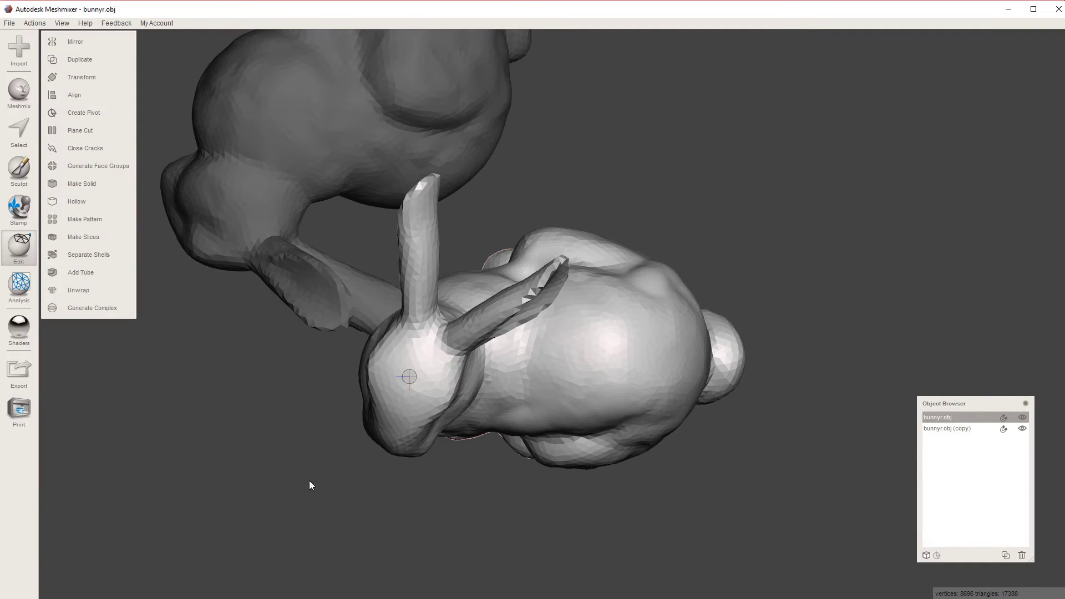
Create a matching surface-point pivot on the top of the head of bunnyr.obj (copy)
right_click_drag(309, 485, 242, 301)
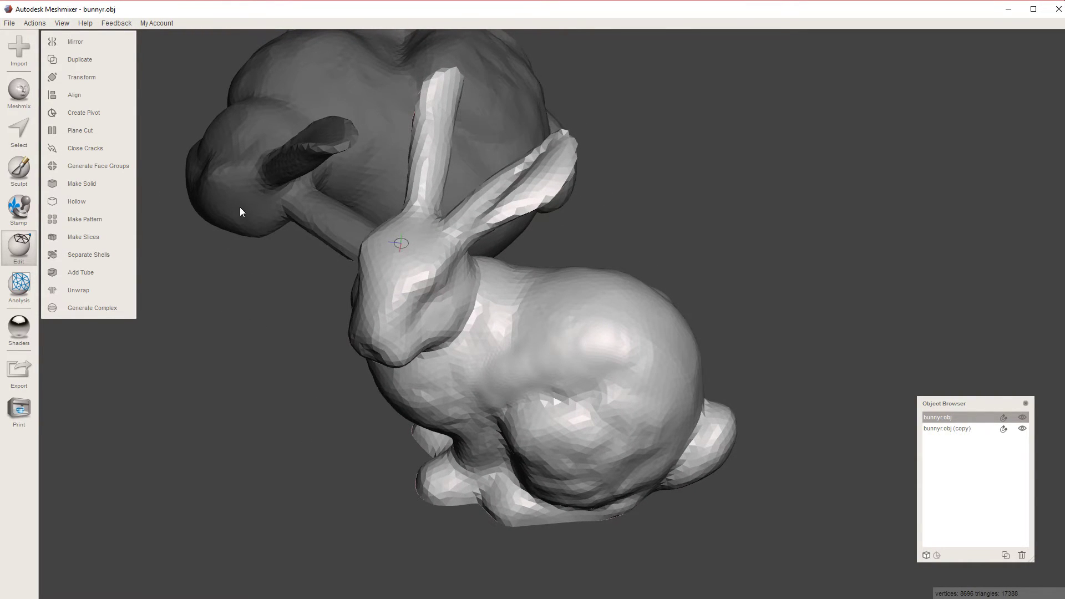
left_click(960, 429)
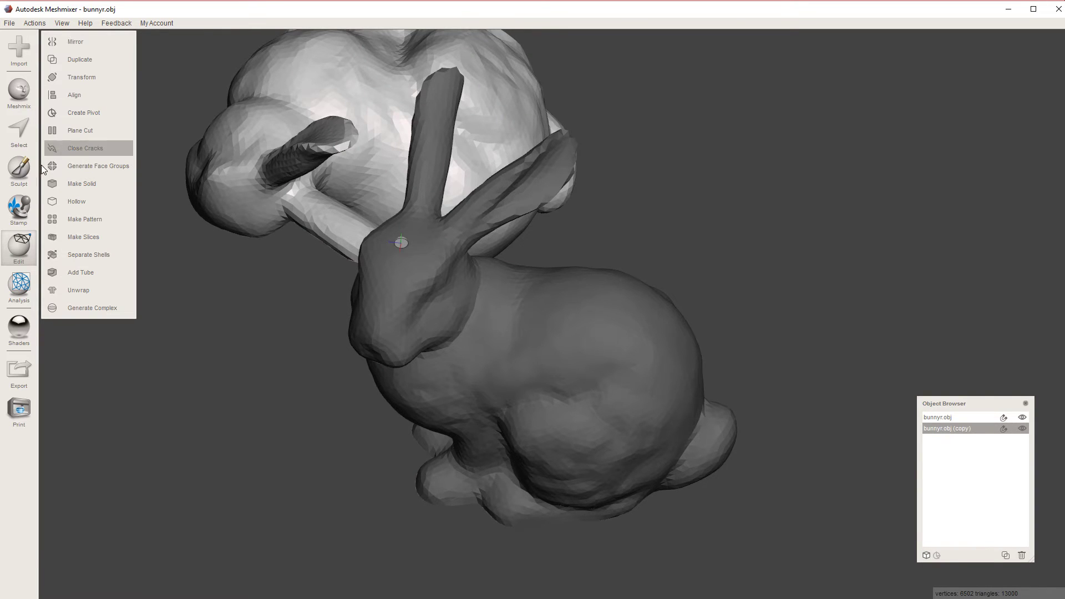
left_click(86, 116)
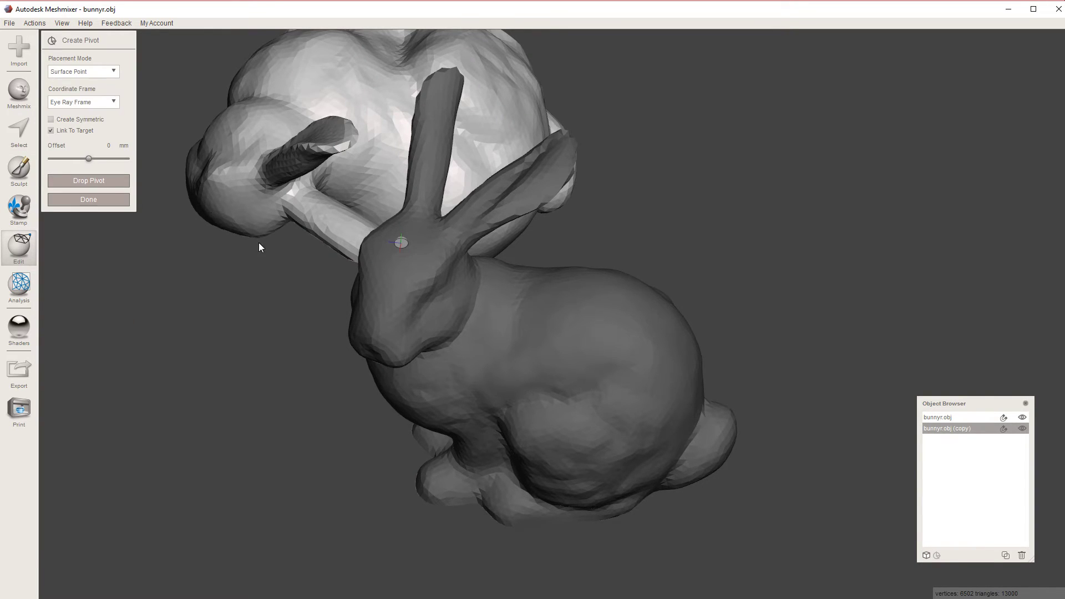
right_click_drag(259, 242, 242, 226)
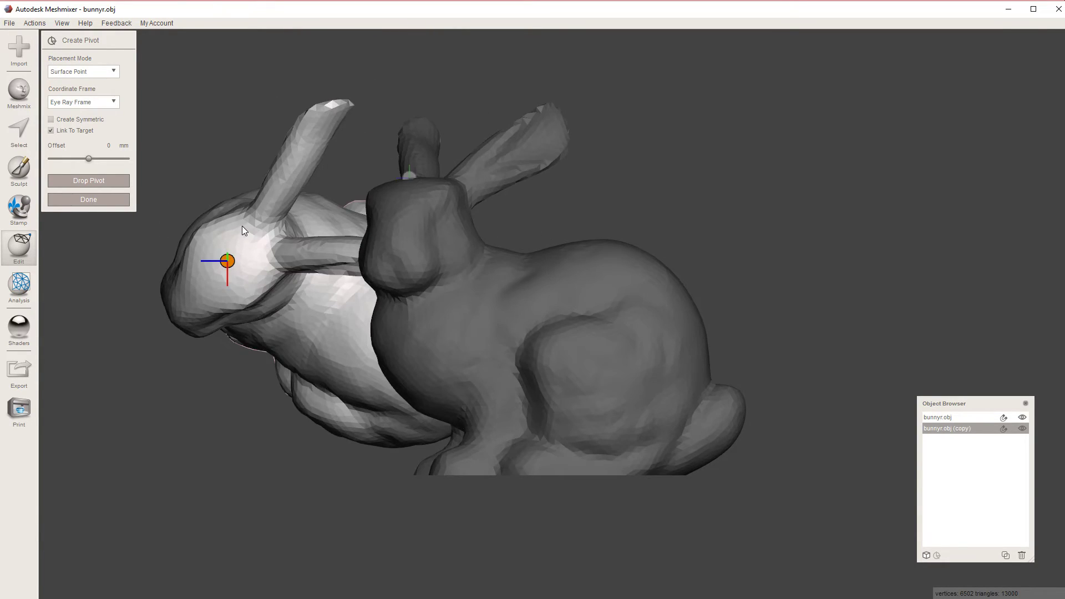
mouse_move(228, 261)
left_mouse_down()
mouse_move(241, 256)
mouse_move(208, 277)
mouse_move(243, 255)
left_mouse_up()
left_click(106, 182)
left_click(99, 199)
Align the copy's pivot to the original bunny's pivot with Translate and Rotate, and enable Flip
right_click_drag(257, 377, 408, 392)
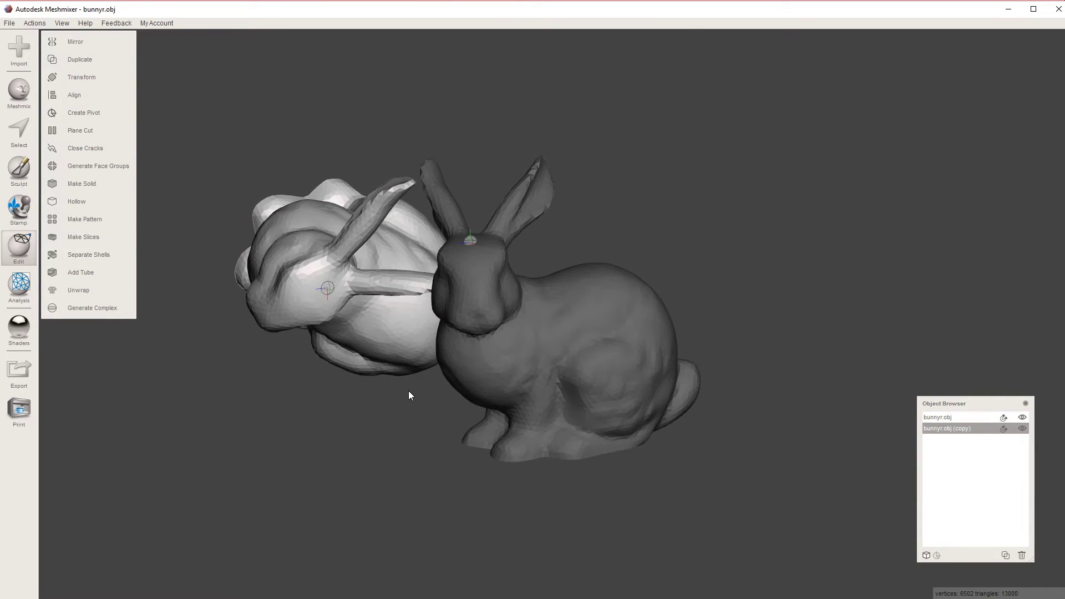
left_click(327, 288)
left_click_drag(415, 257, 468, 241)
right_click_drag(655, 271, 401, 248)
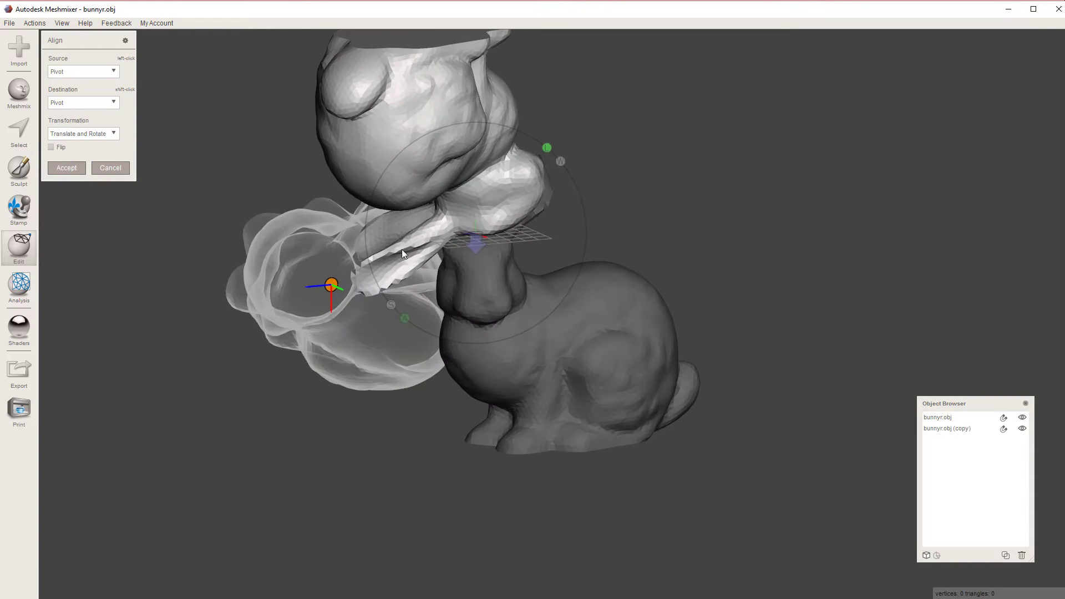
left_click(53, 148)
right_click_drag(415, 306, 376, 369)
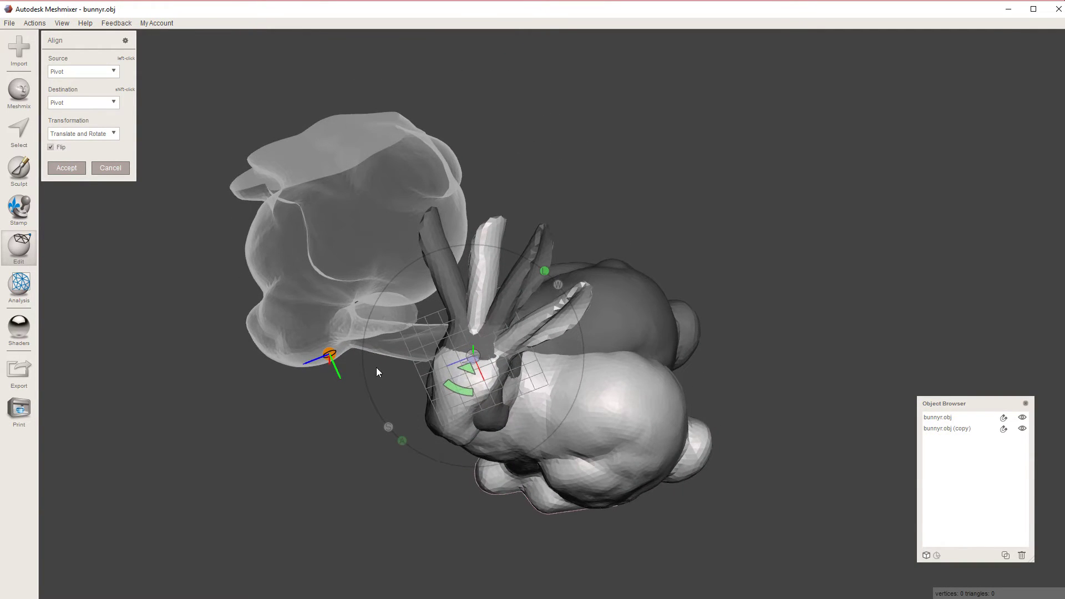
Rotate the flipped copy about the shared pivot until it overlaps the original bunny, and accept the alignment
left_click_drag(458, 389, 550, 467)
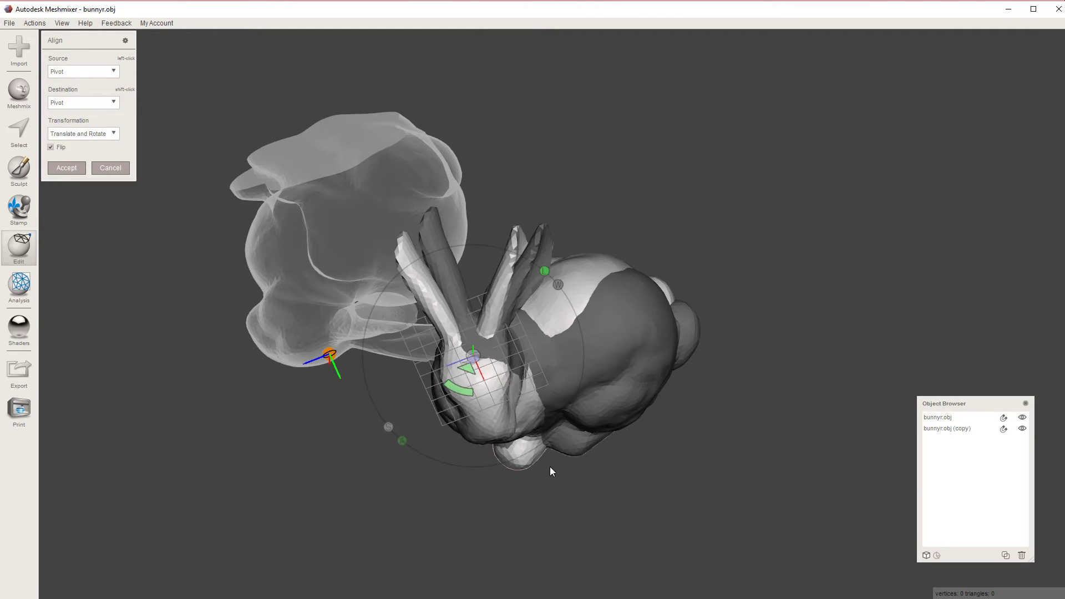
right_click_drag(550, 467, 663, 470)
mouse_move(450, 423)
left_mouse_down()
mouse_move(437, 421)
mouse_move(459, 392)
left_mouse_up()
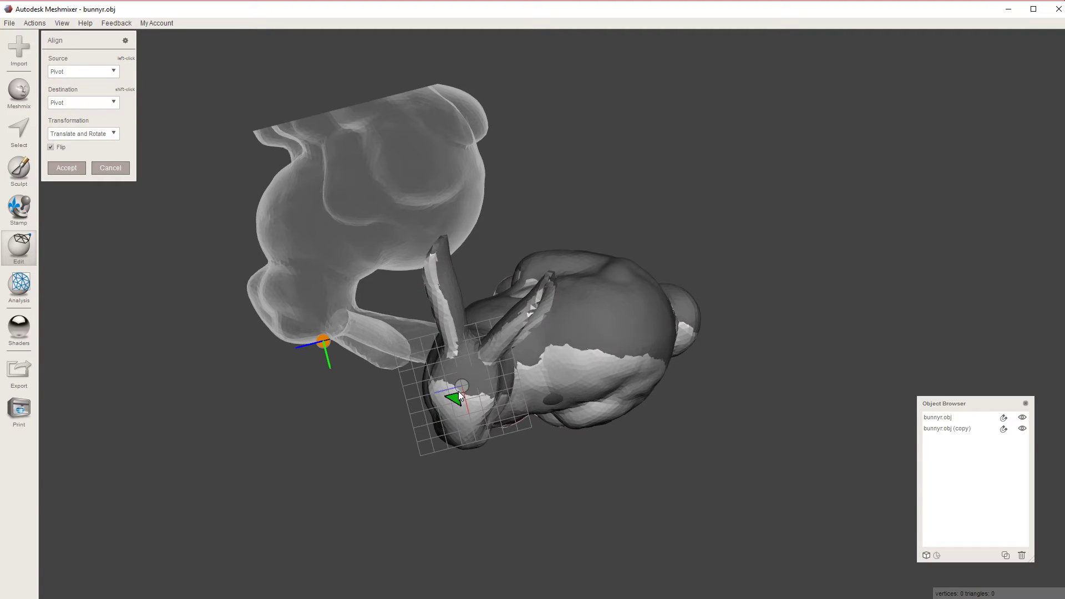
right_click_drag(460, 395, 629, 338)
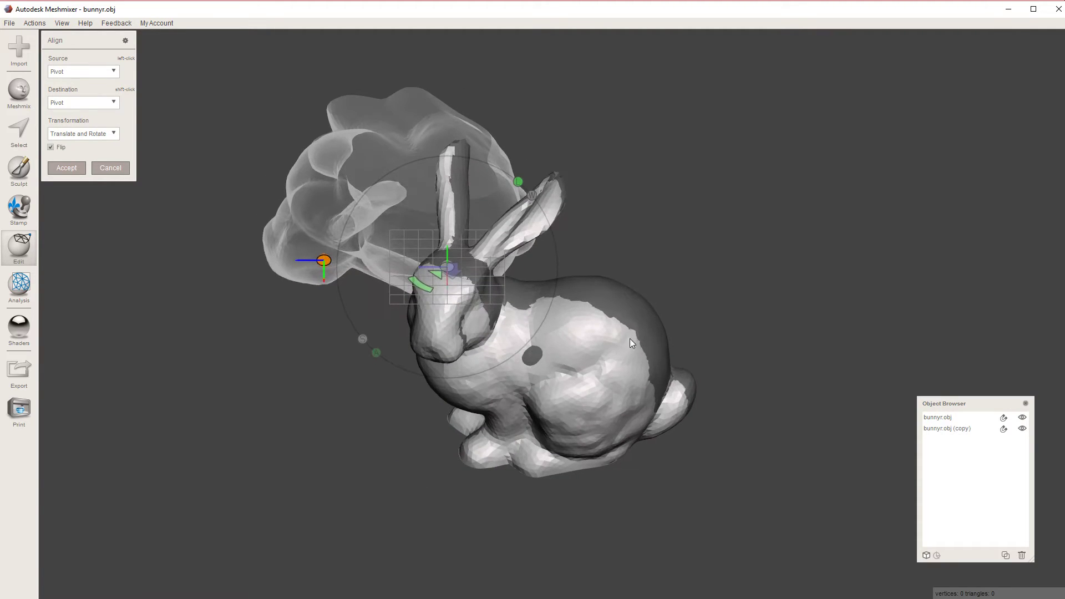
left_click(66, 167)
right_click_drag(354, 430, 360, 401)
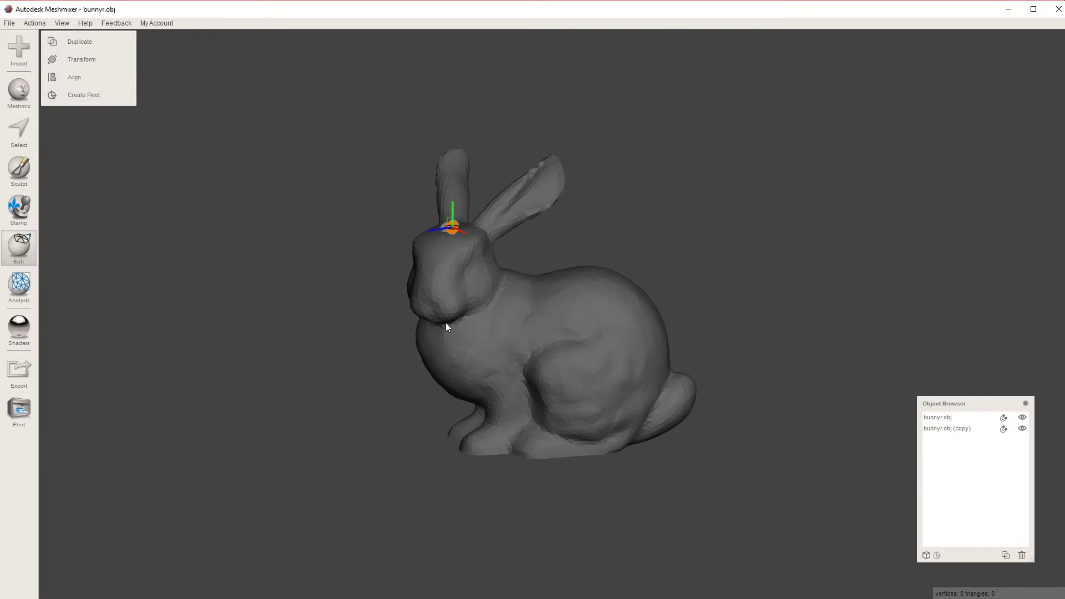
Select bunnyr.obj and its copy alternately to inspect how closely the two aligned meshes overlap
left_click(937, 417)
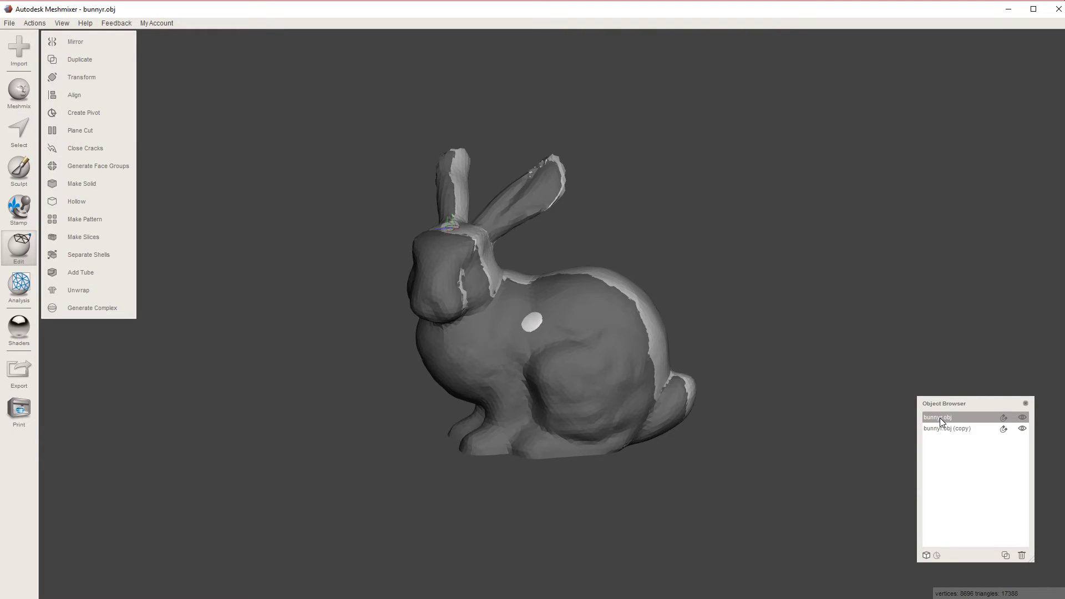
left_click(942, 428, "shift")
left_click(943, 428)
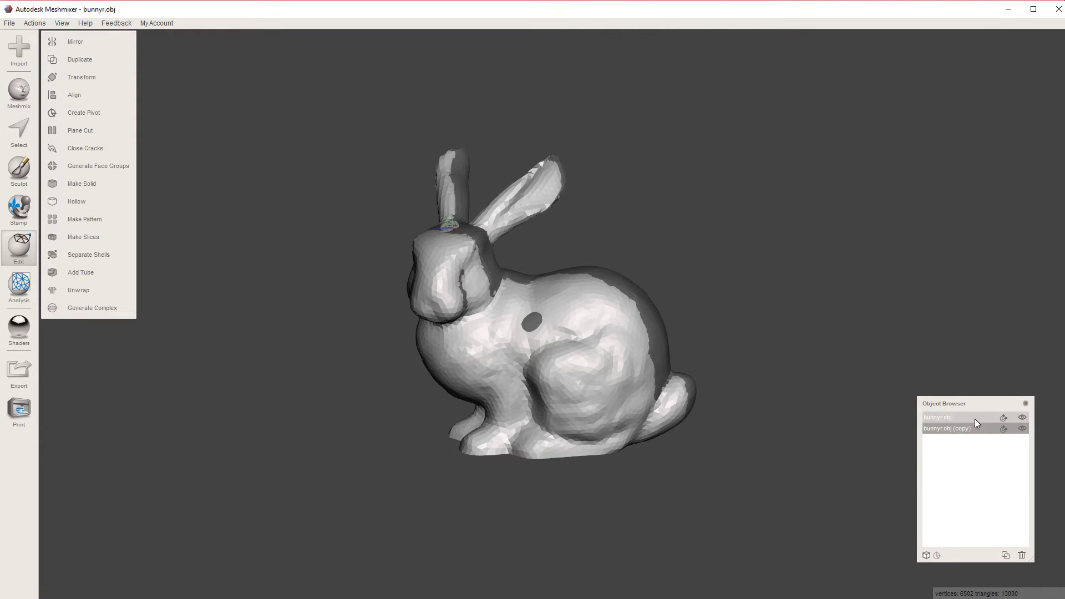
mouse_move(596, 302)
right_mouse_down()
mouse_move(550, 369)
mouse_move(581, 301)
right_mouse_up()
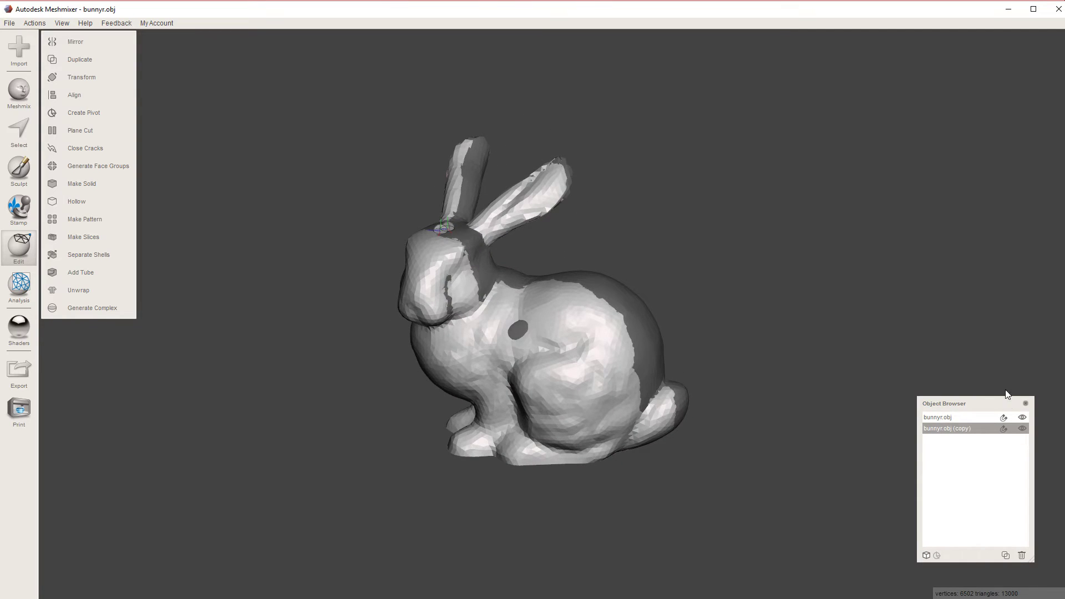
left_click(966, 421)
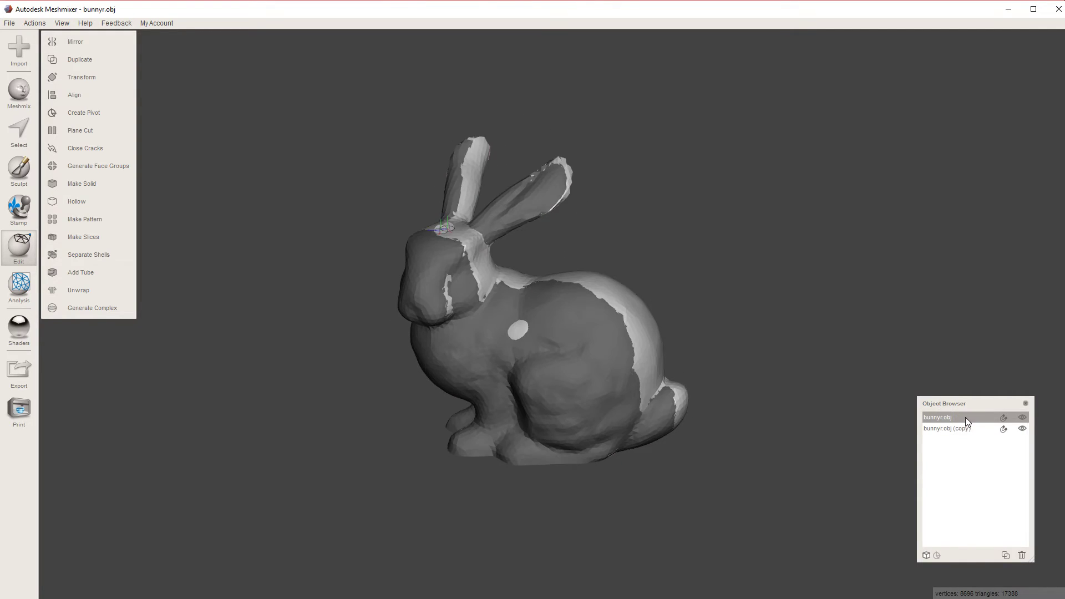
Set bunnyr.obj as the target object and make bunnyr.obj (copy) the active mesh
left_click(1003, 418)
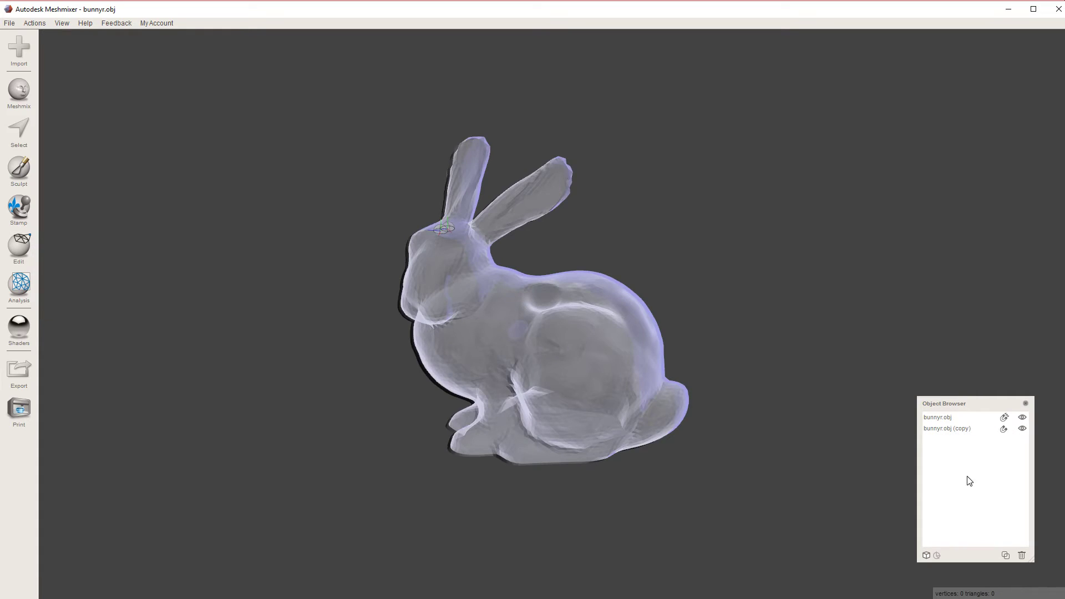
right_click_drag(710, 257, 687, 284)
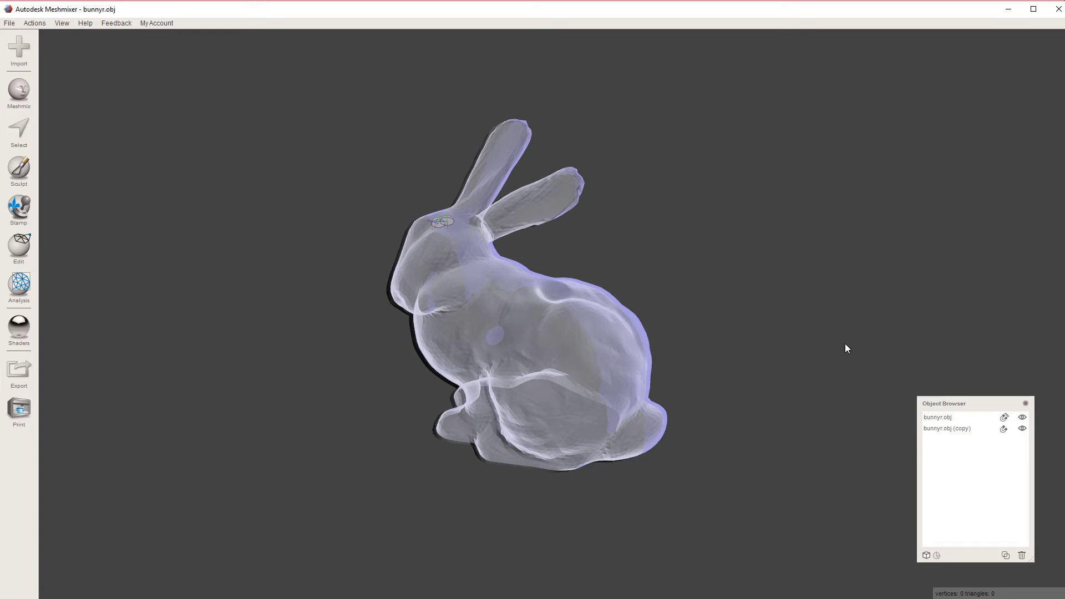
left_click(960, 433)
right_click_drag(738, 310, 695, 276)
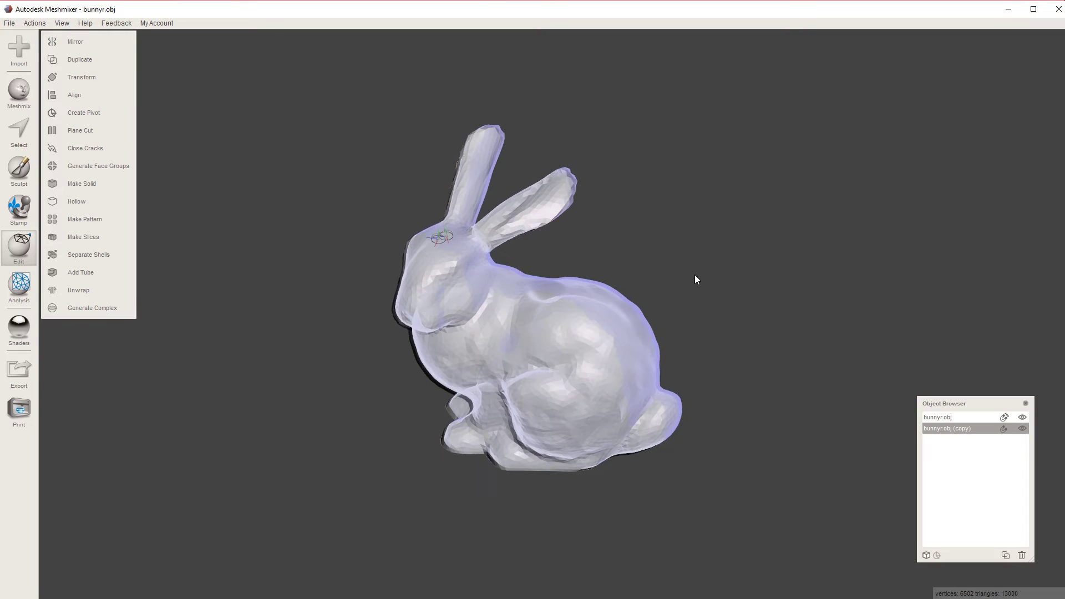
Brush-select surface patches on the back, ear, face and chest of bunnyr.obj (copy) with the Unwrap Brush
left_click(19, 131)
right_click_drag(535, 444, 526, 332)
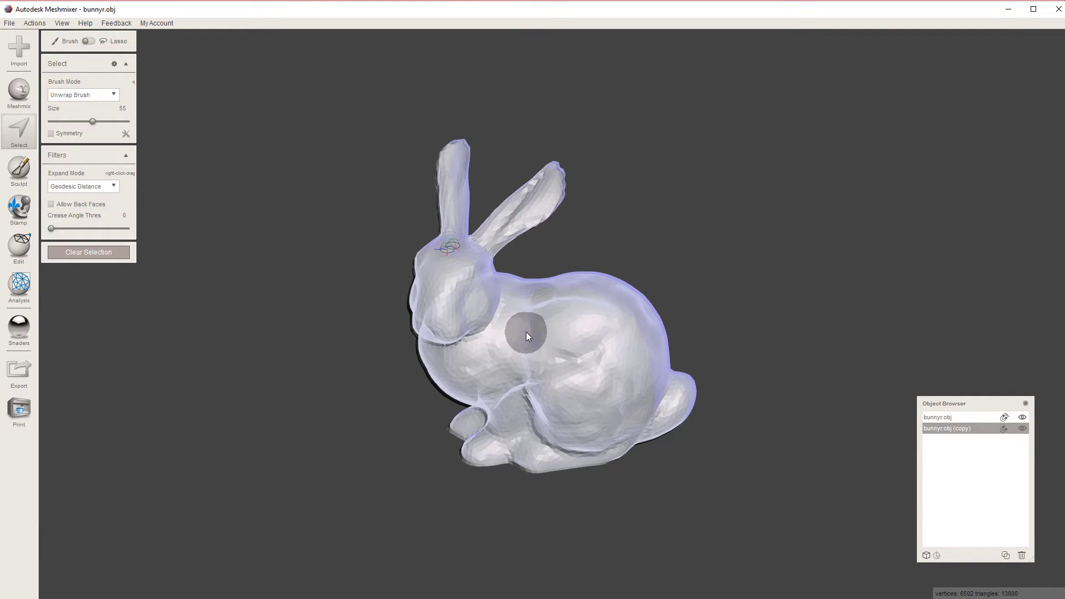
left_click_drag(656, 381, 658, 385)
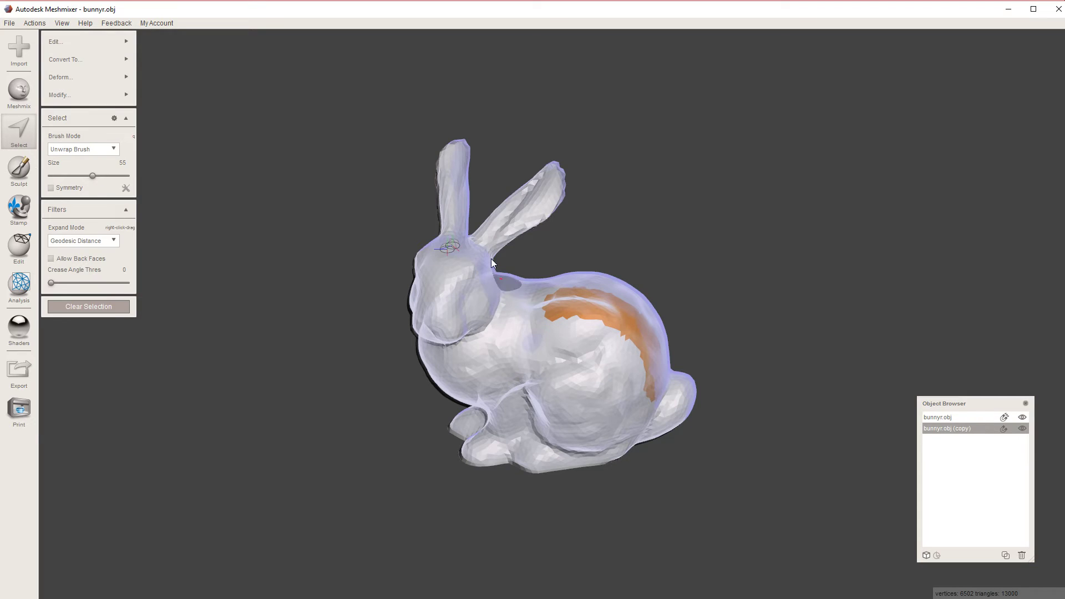
right_click_drag(475, 308, 522, 269)
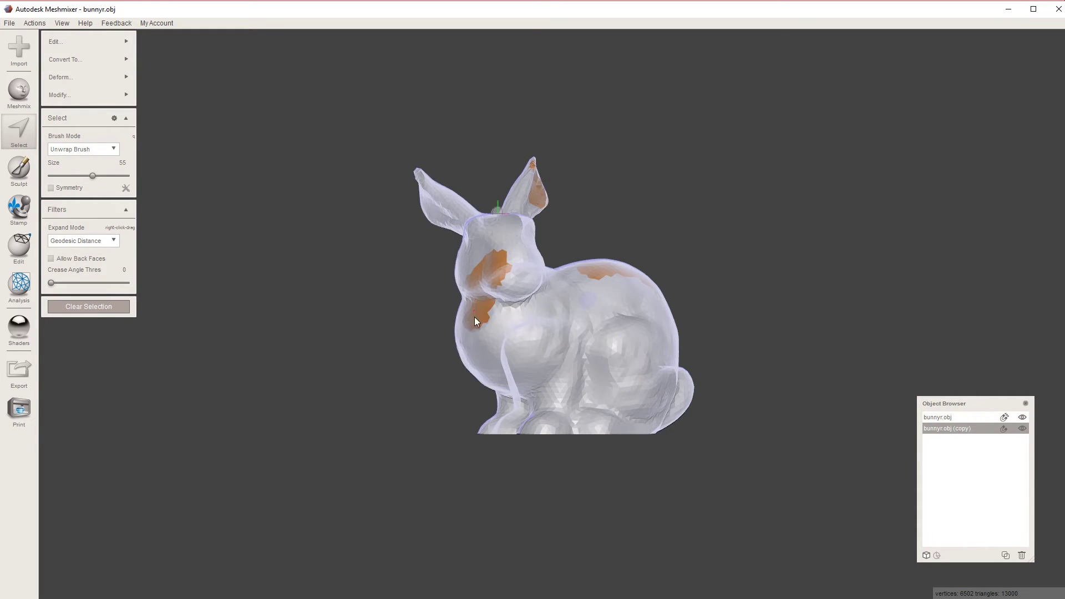
Run Align To Target on the selected patches and inspect the fit along the bunny's outline
mouse_move(75, 38)
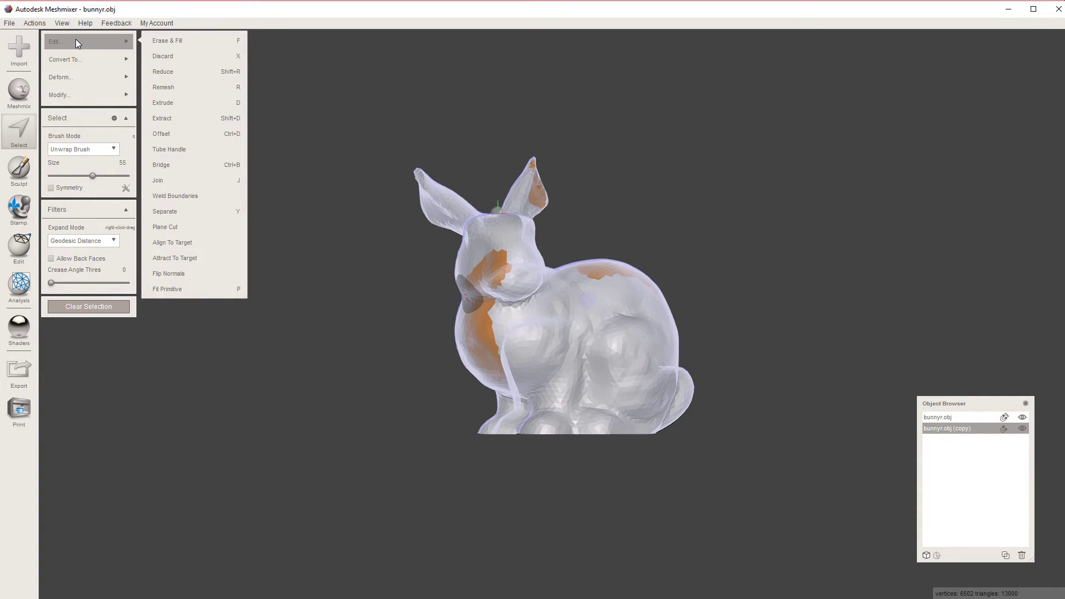
left_click(185, 242)
right_click_drag(387, 336, 344, 399)
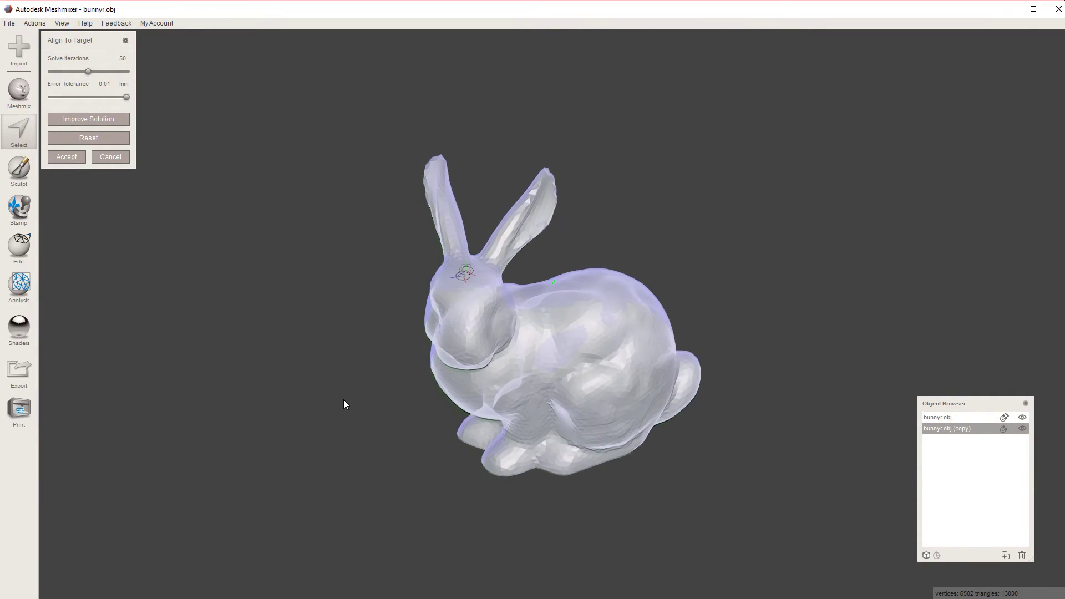
scroll(348, 387, "up", 5)
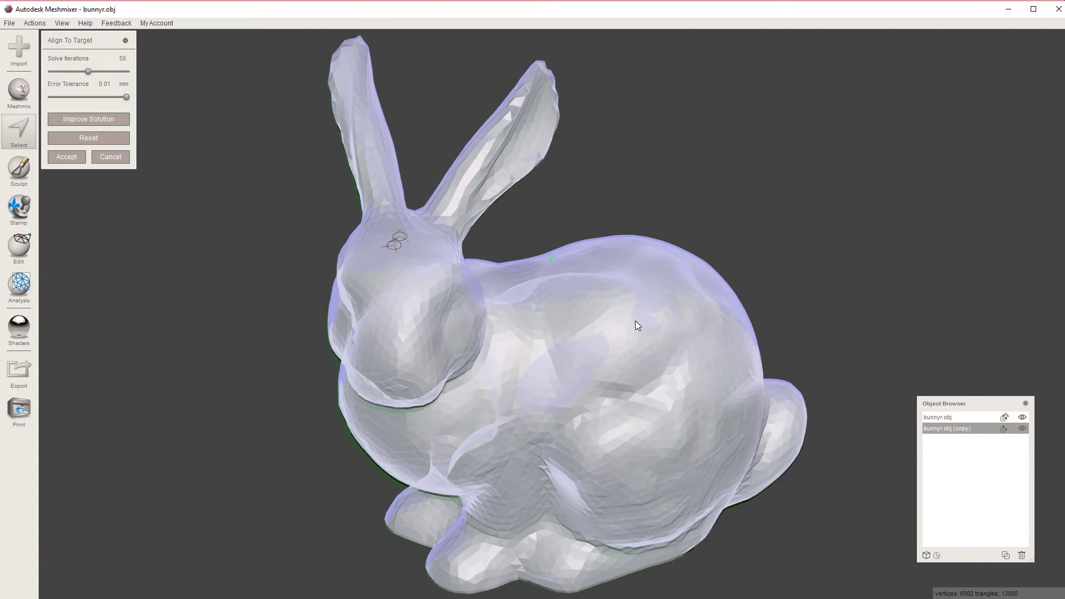
right_click_drag(635, 321, 547, 304)
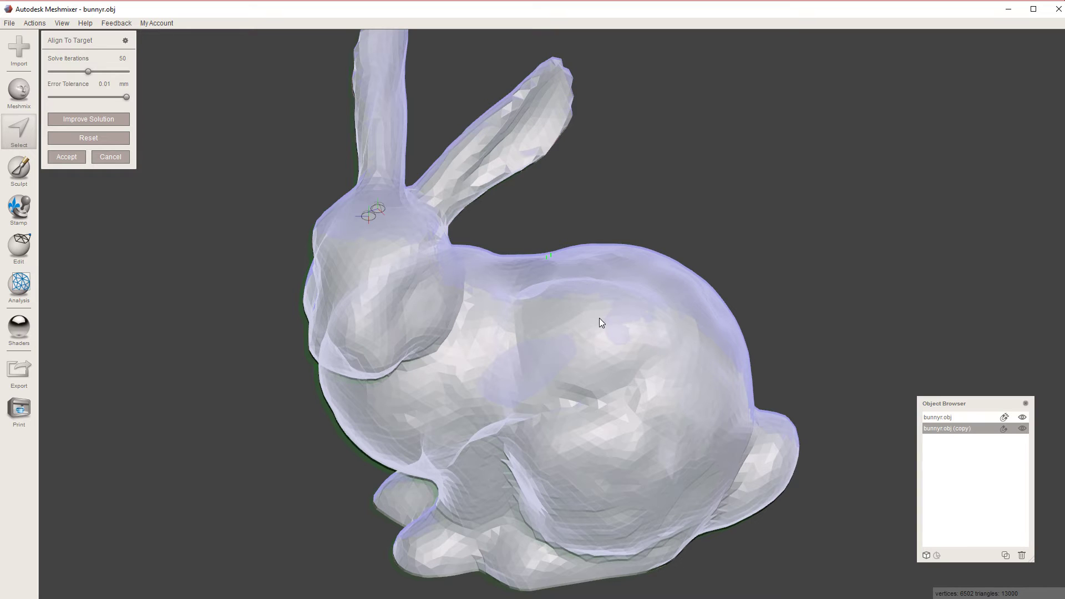
scroll(588, 299, "down", 1)
scroll(288, 321, "up", 5)
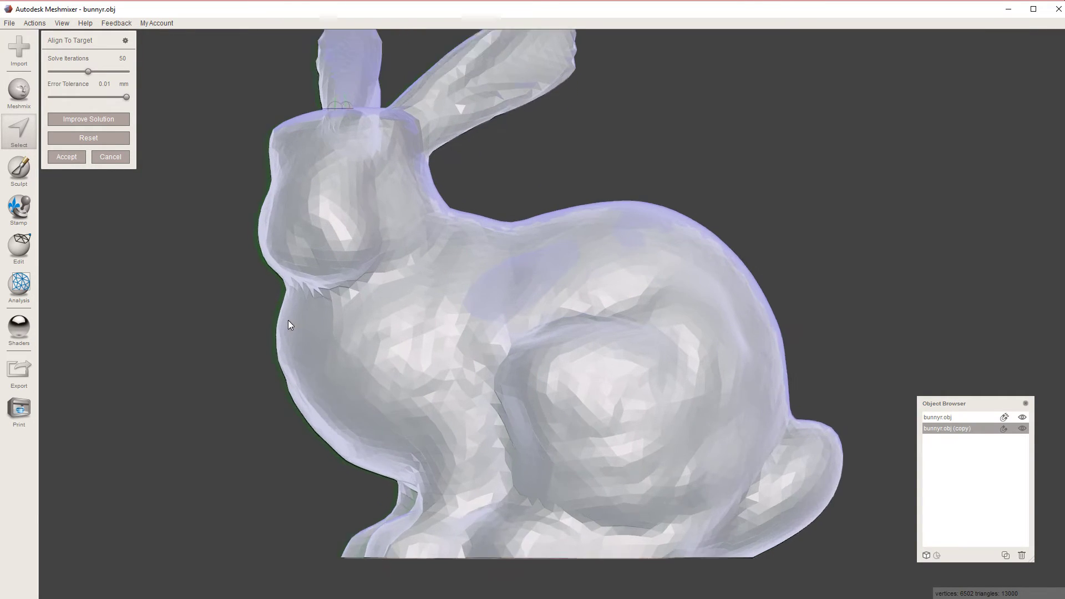
Set Solve Iterations to 100 and Error Tolerance to 0 mm, improve the alignment solution, and accept it
middle_click_drag(265, 315, 458, 259)
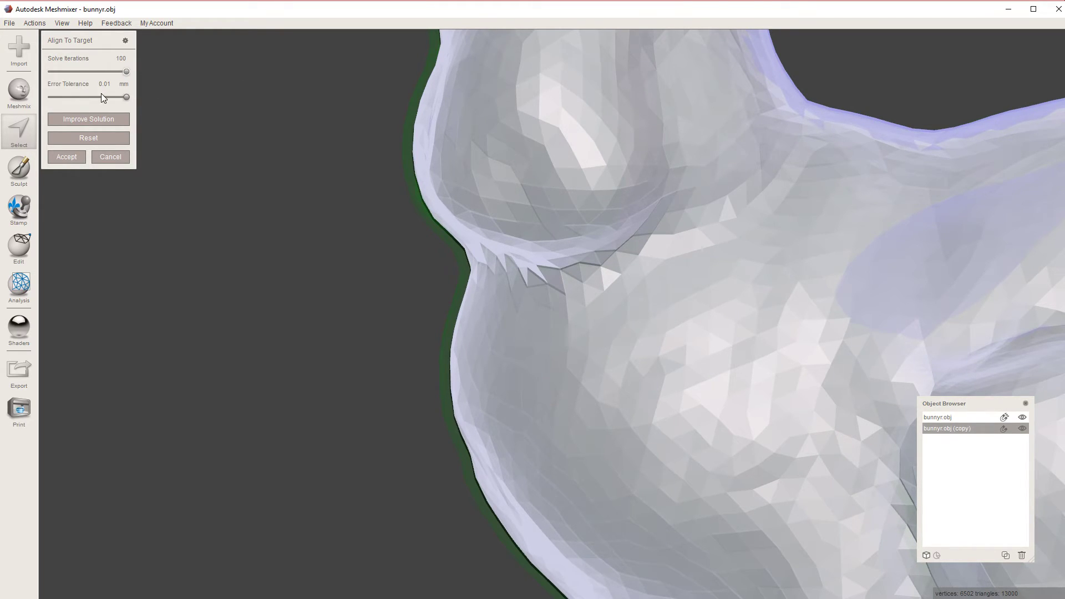
left_click(51, 98)
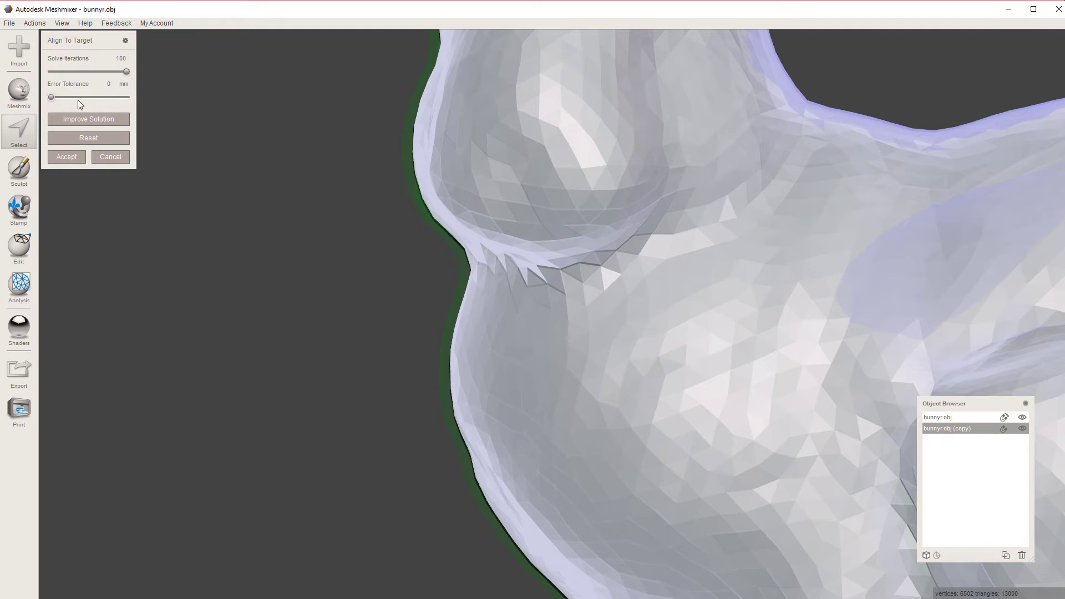
left_click(104, 118)
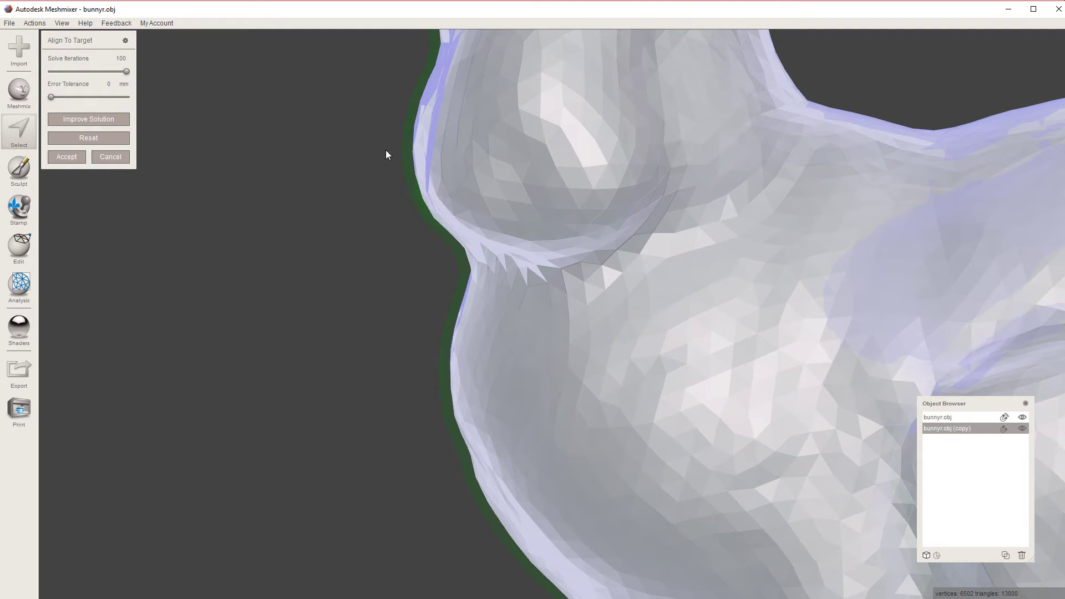
left_click(67, 157)
Remove bunnyr.obj as the target object and examine the overlap of the two aligned meshes
scroll(520, 411, "down", 5)
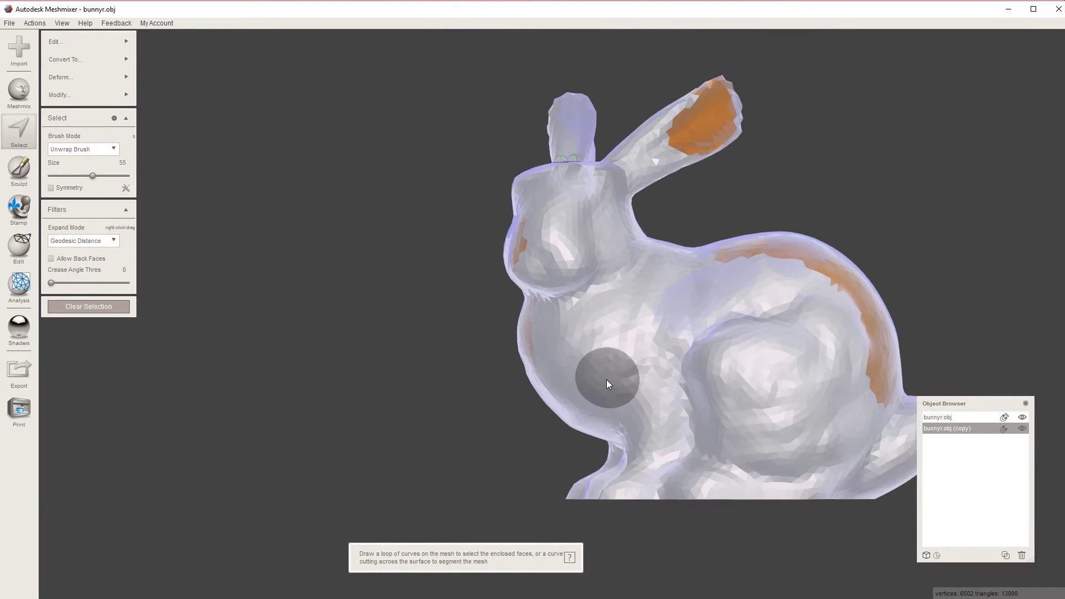
scroll(607, 379, "down", 2)
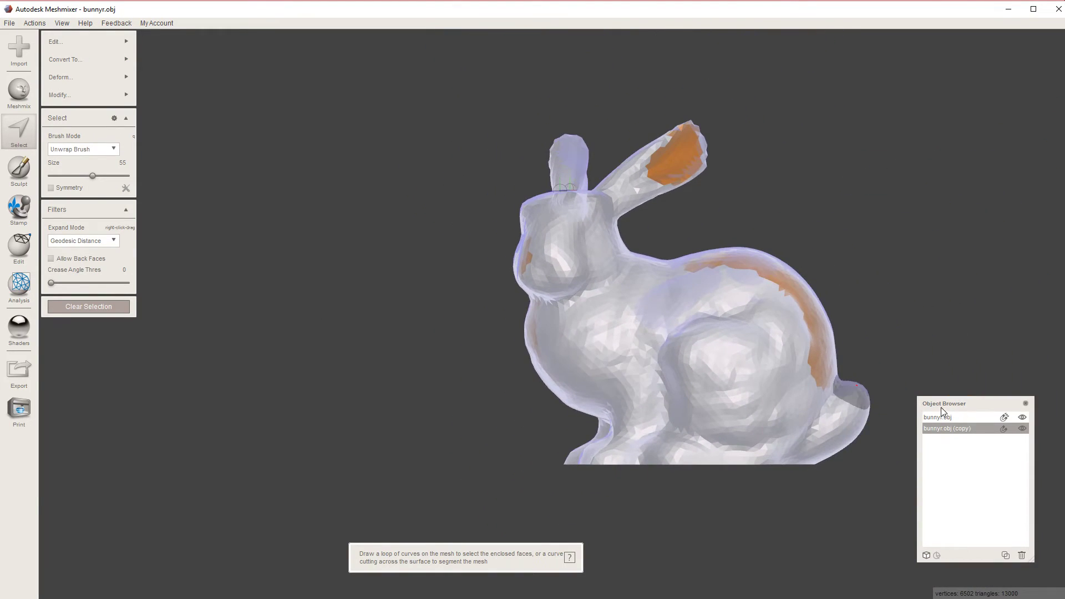
left_click(1005, 418)
right_click_drag(821, 324, 534, 350)
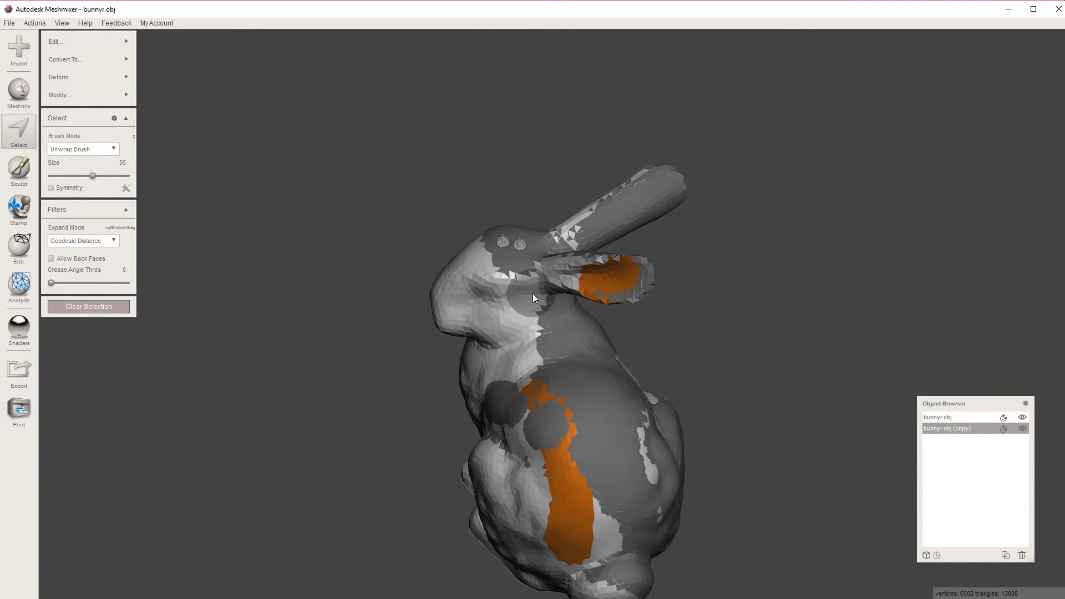
Select both bunny meshes together, run the Deviation analysis, and examine the far side of the model
left_click(947, 420, "shift")
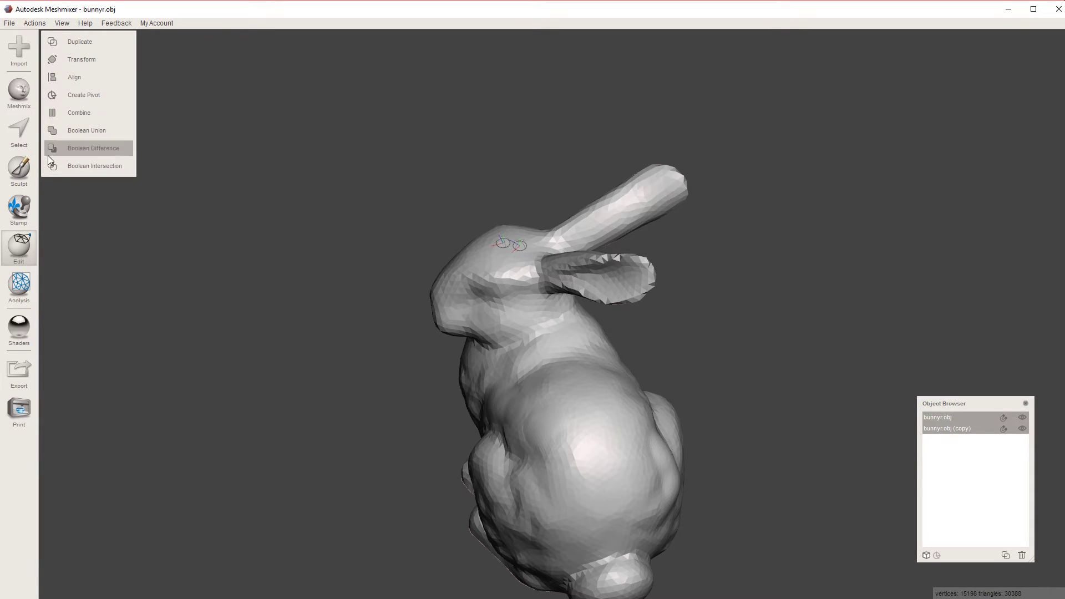
left_click(20, 285)
left_click(79, 77)
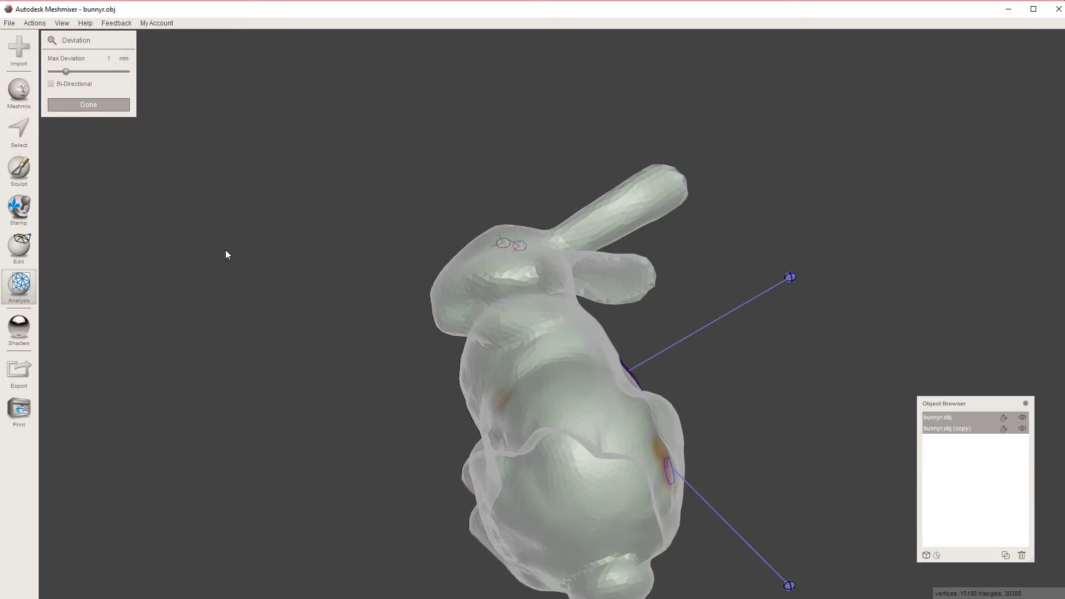
right_click_drag(225, 250, 118, 373)
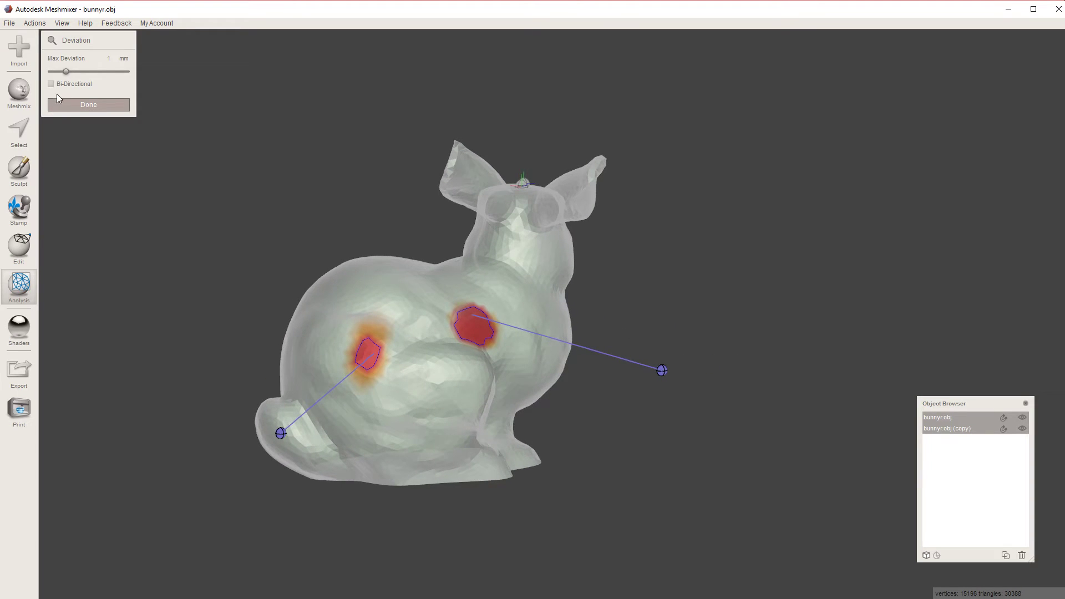
Lower Max Deviation to 0.145 mm and finally 0.072 mm, and examine the highlighted differences around the bunny
left_click_drag(64, 70, 53, 71)
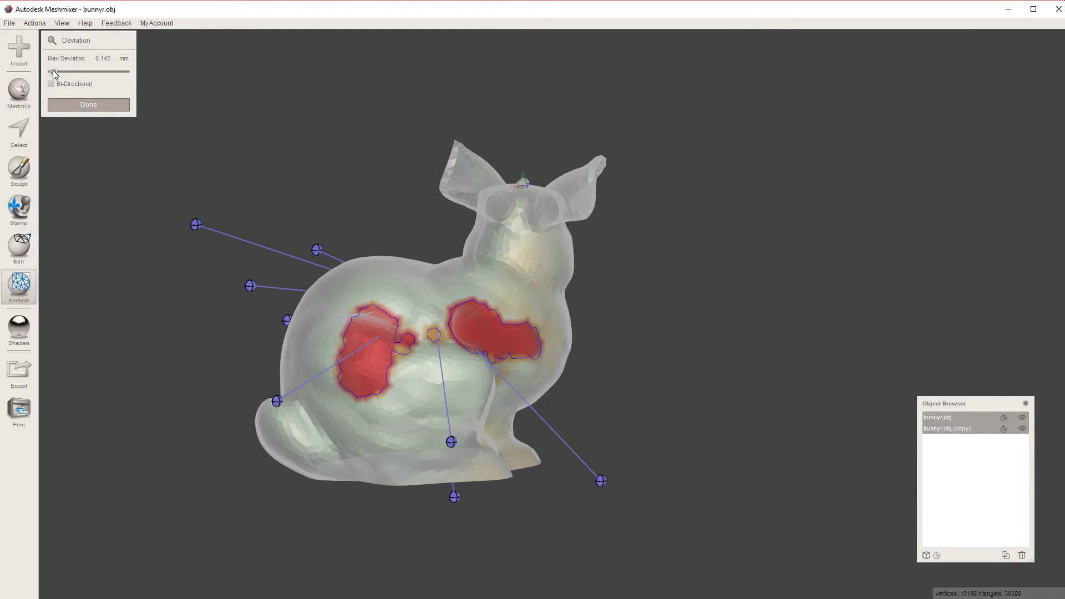
left_click_drag(54, 71, 51, 71)
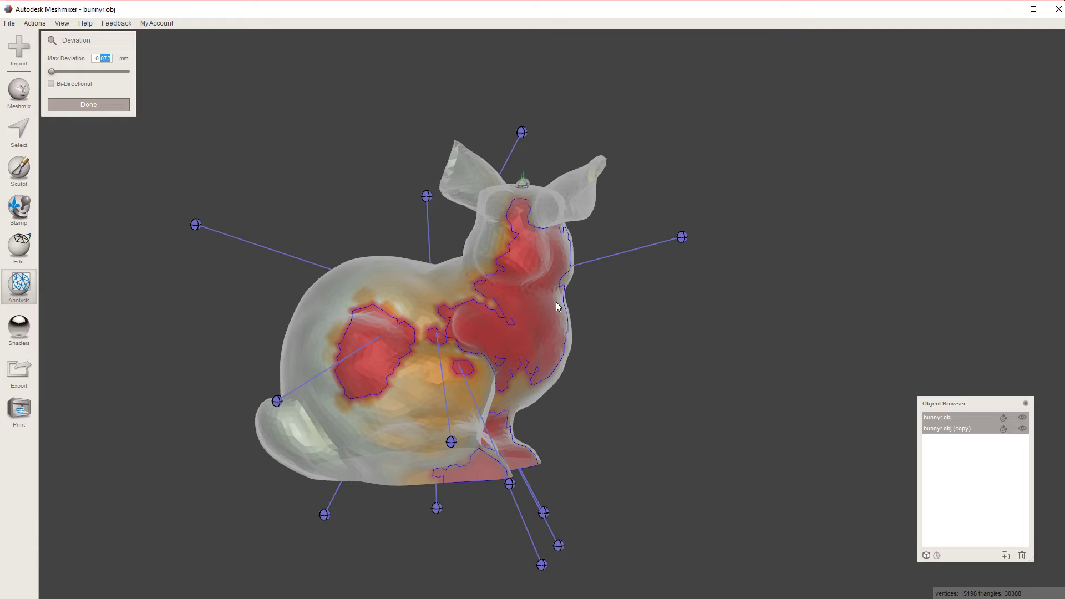
right_click_drag(551, 330, 495, 341)
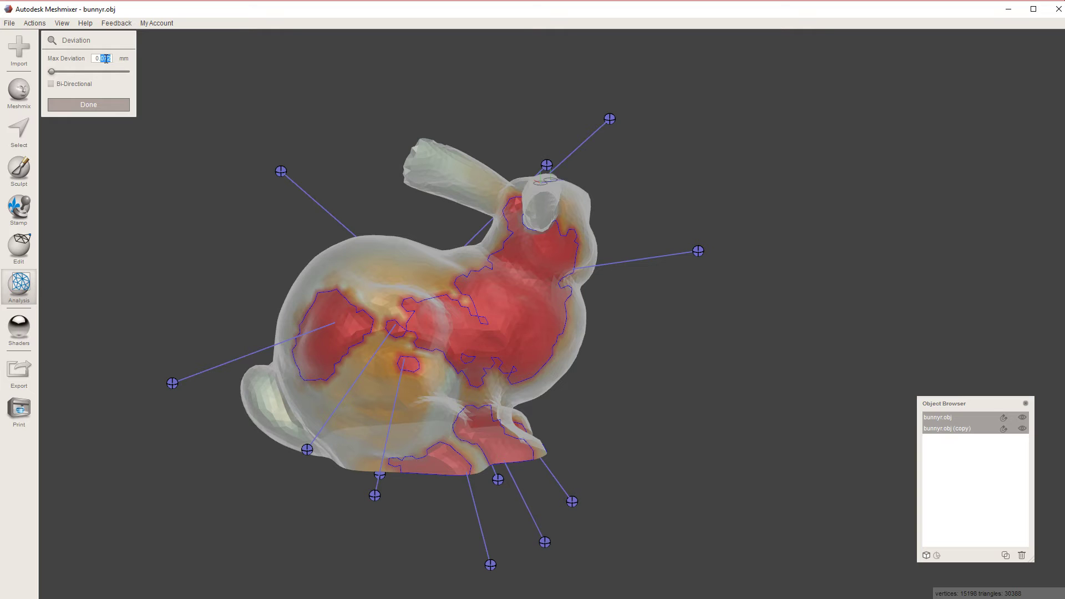
left_click(52, 71)
right_click_drag(740, 384, 461, 383)
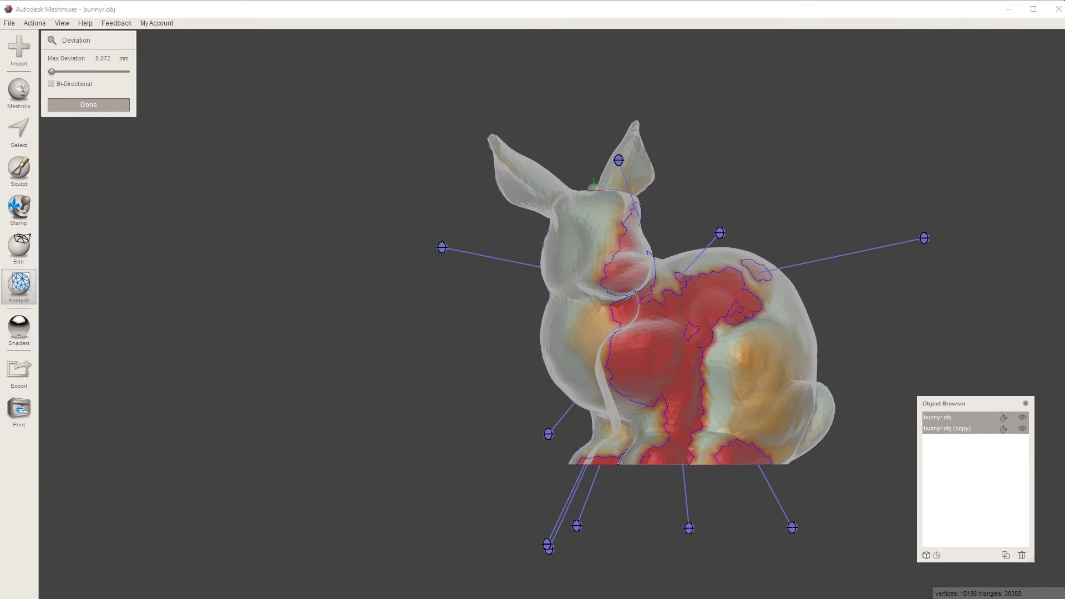
Switch to the WebinarNinja page in Chrome and enlarge the webcam video in place of the shared screen
key("alt+Tab")
left_click(357, 175)
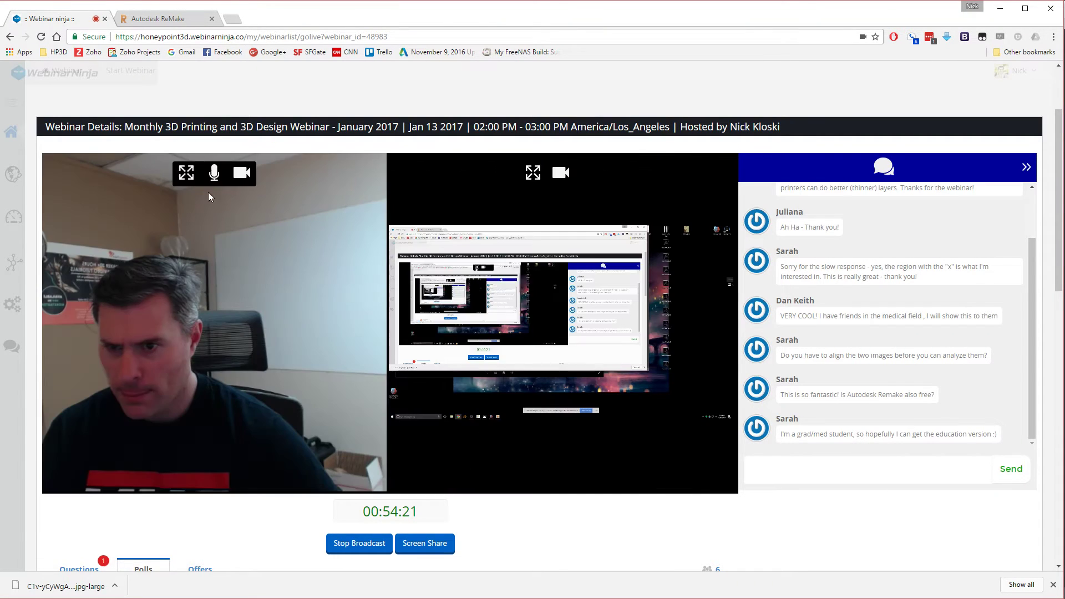
left_click(186, 173)
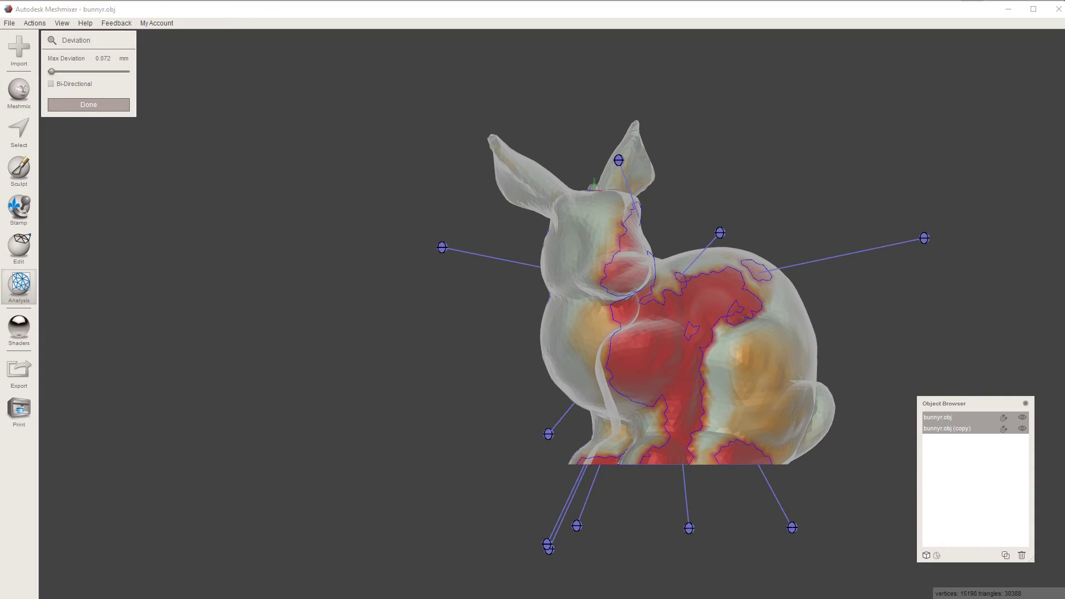
Return to the WebinarNinja page, shrink the webcam video, and enlarge the shared screen view
key("alt+Tab")
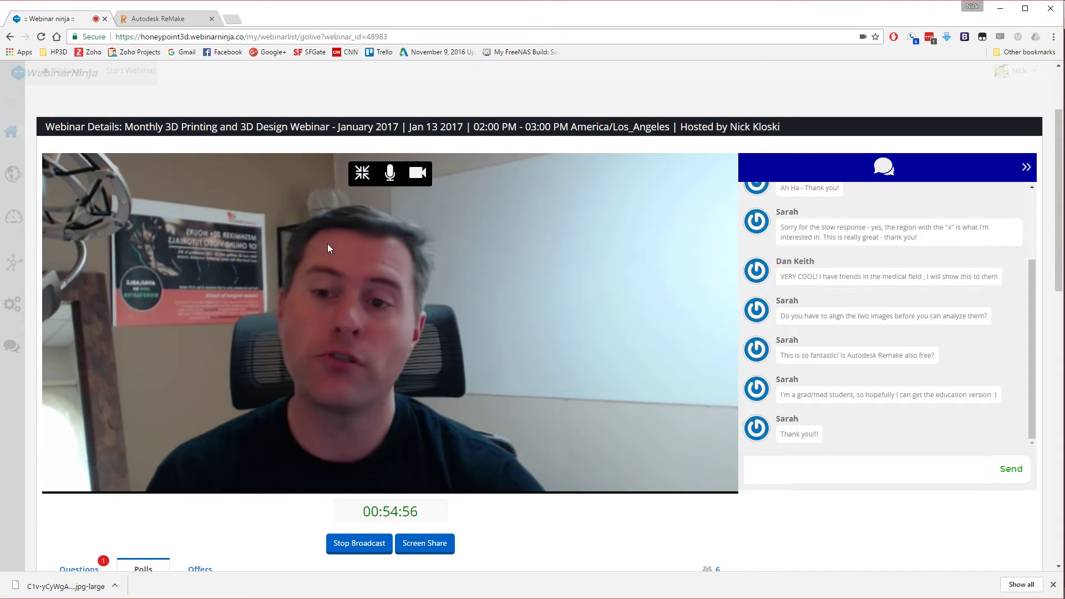
left_click(362, 175)
left_click(533, 176)
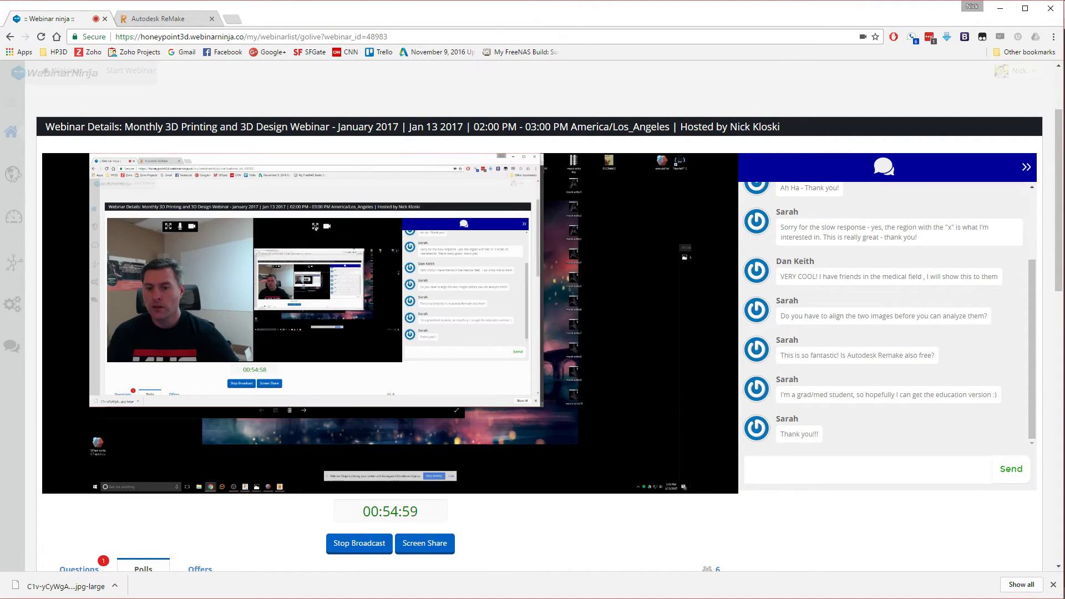
Switch to Meshmixer and import the mesh file 90 from Downloads, replacing the current bunny meshes
key("alt+Tab")
left_click(9, 24)
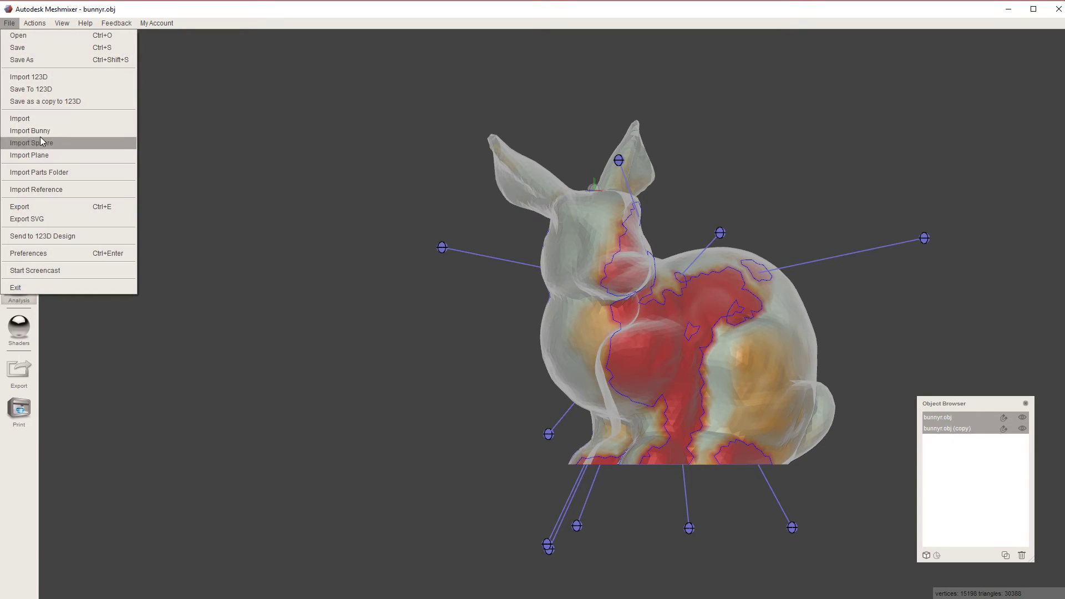
left_click(40, 140)
left_click(615, 317)
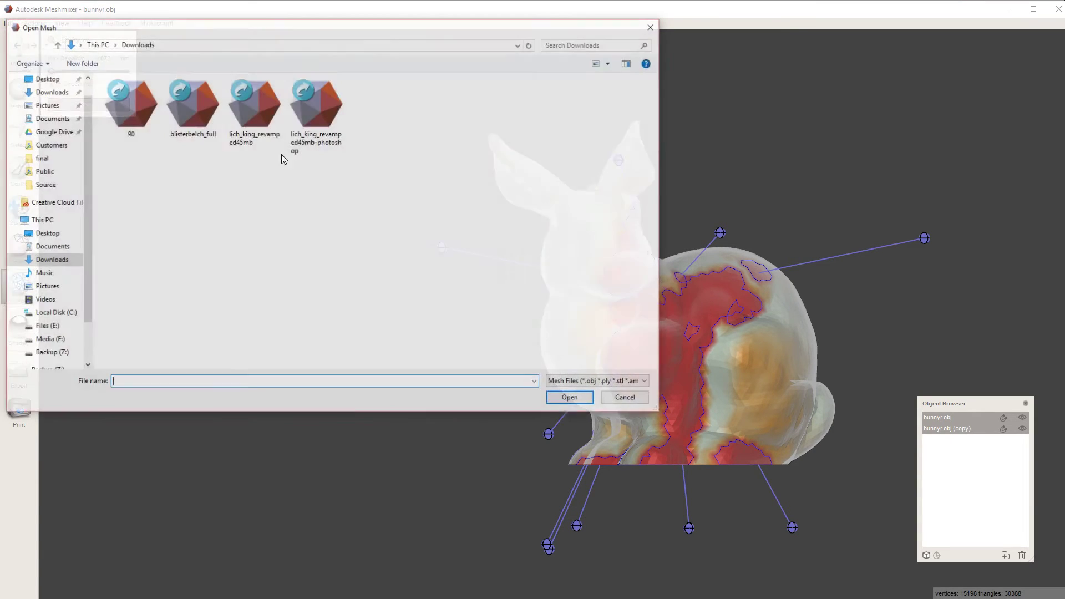
double_click(136, 107)
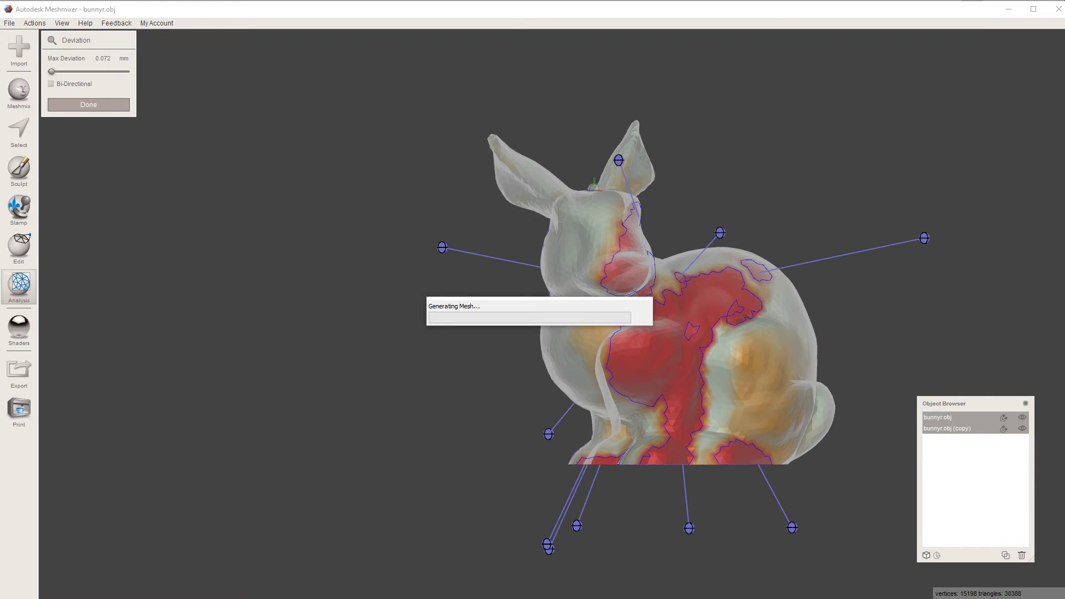
Switch to the WebinarNinja page while the mesh loads and enlarge the webcam video instead of the shared screen
key("alt+Tab")
left_click(362, 174)
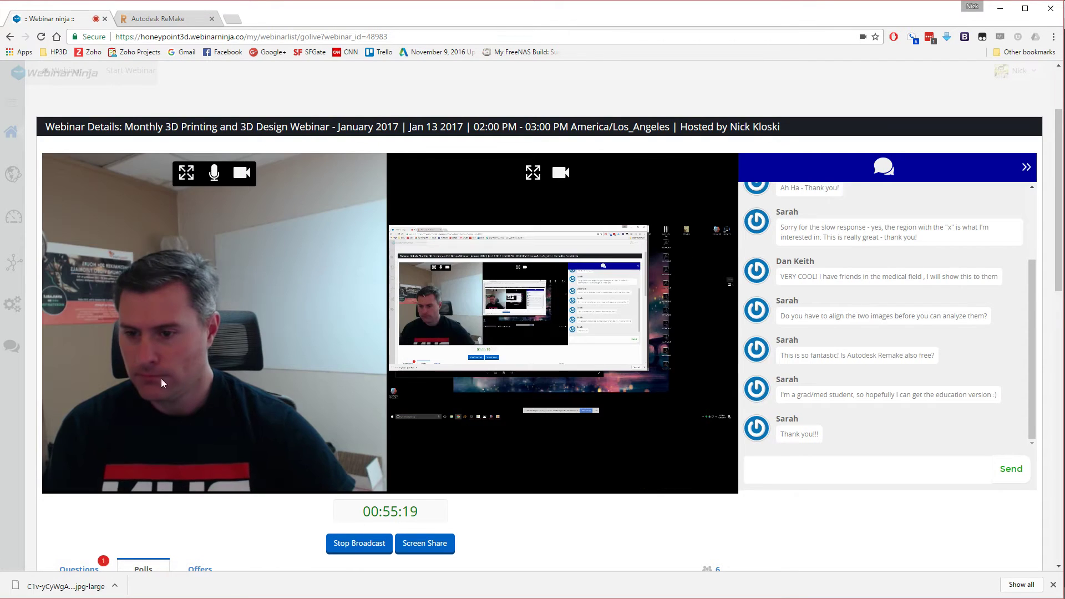
left_click(187, 174)
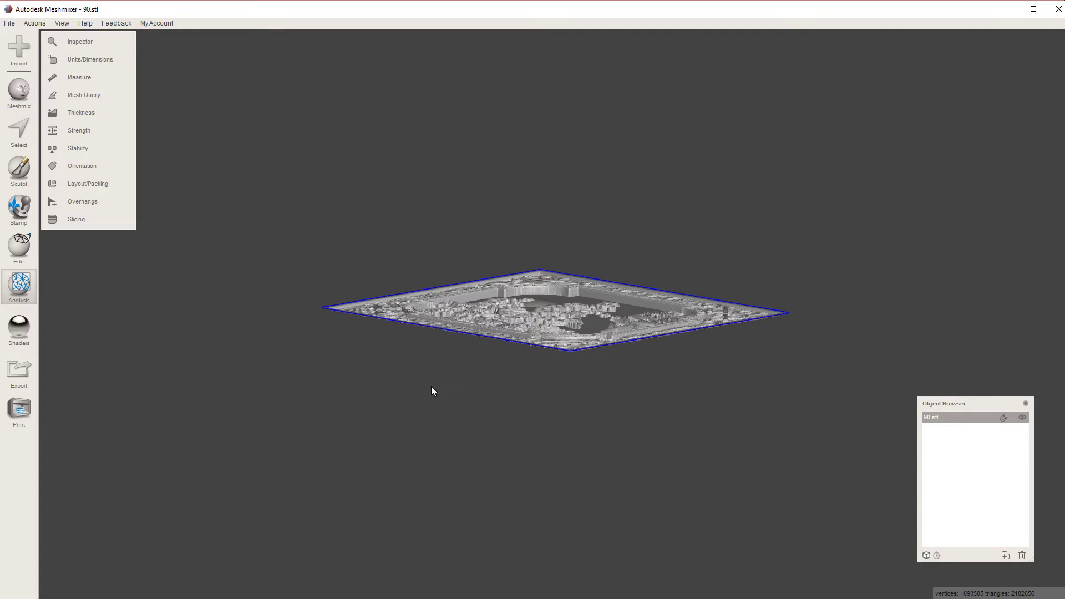
View the relief panel from above and import 009 HOLLOW 12-31-16.stl from the Desktop, replacing the current mesh
right_click_drag(420, 397, 384, 464)
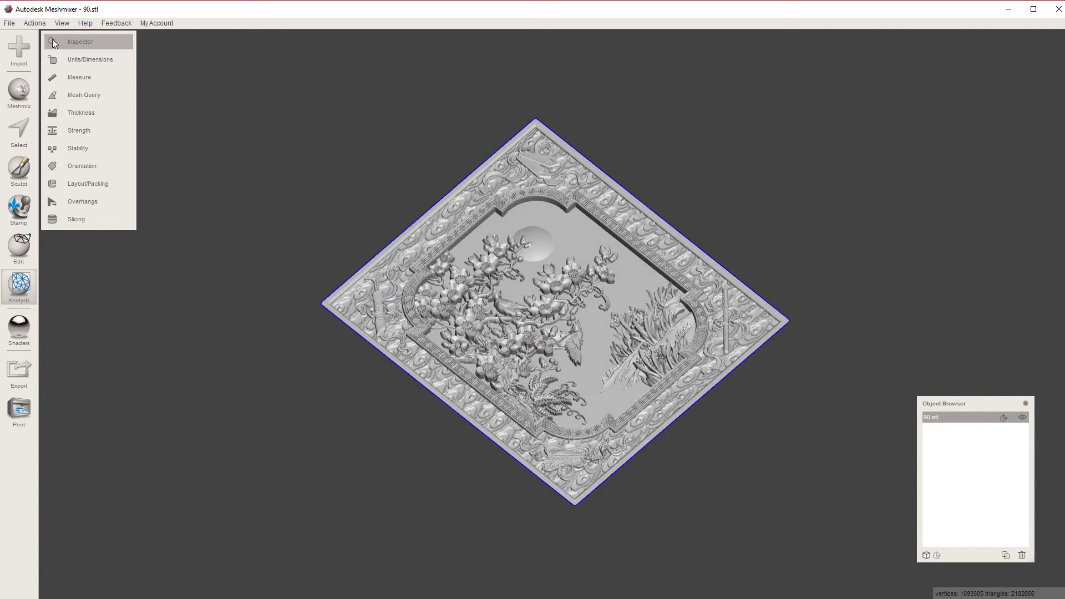
left_click(15, 28)
left_click(30, 117)
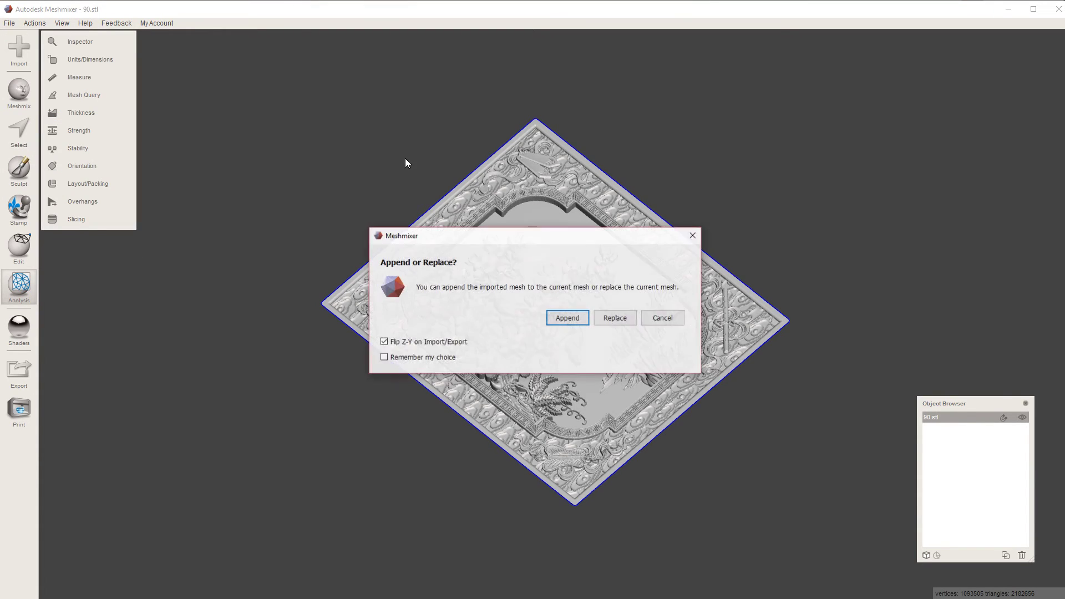
left_click(610, 322)
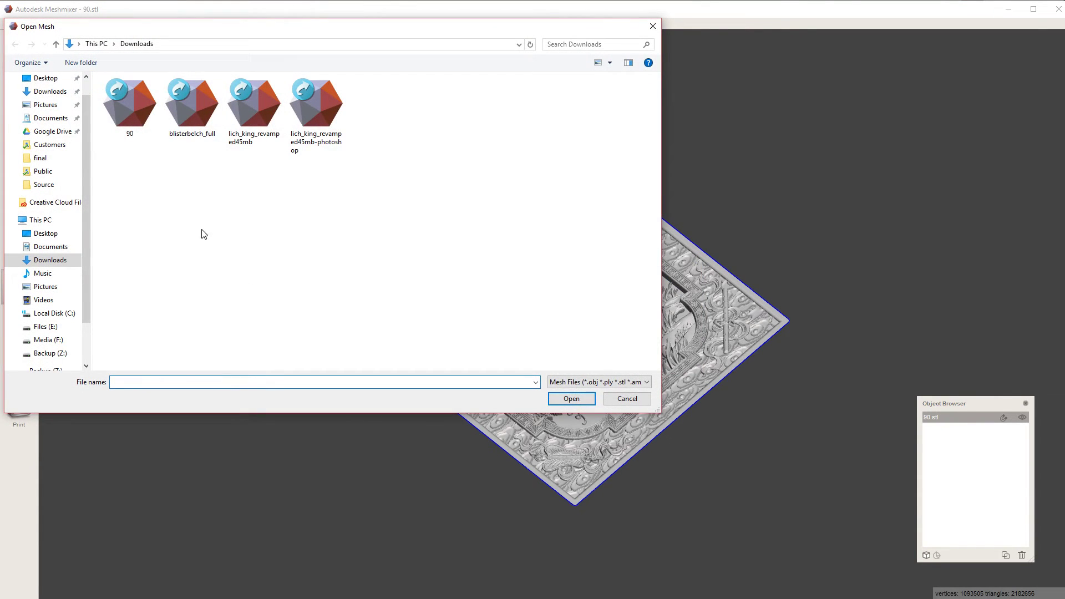
left_click(49, 91)
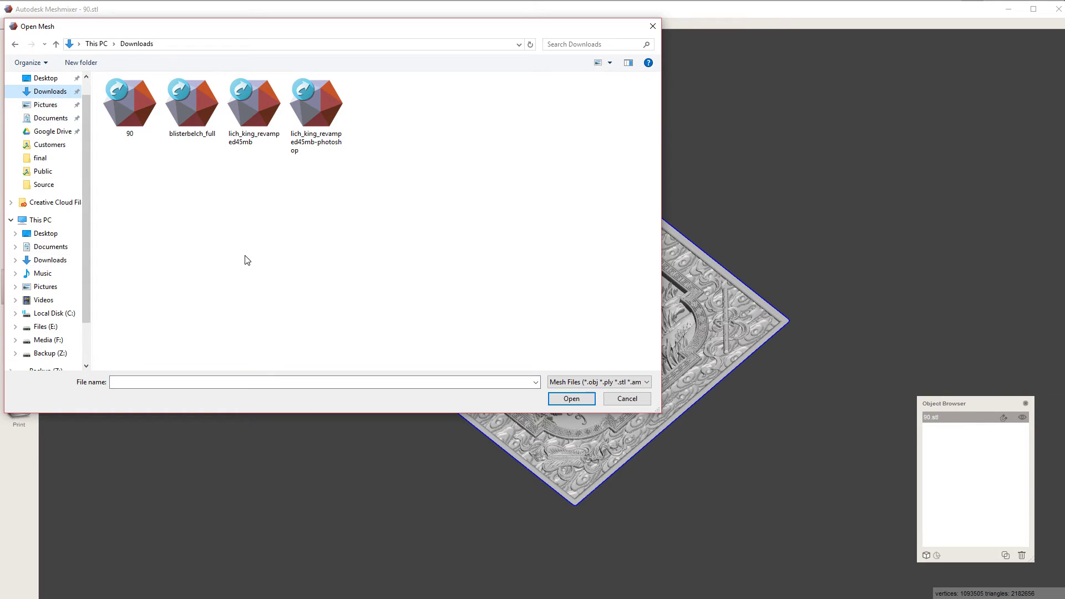
left_click(46, 78)
double_click(129, 102)
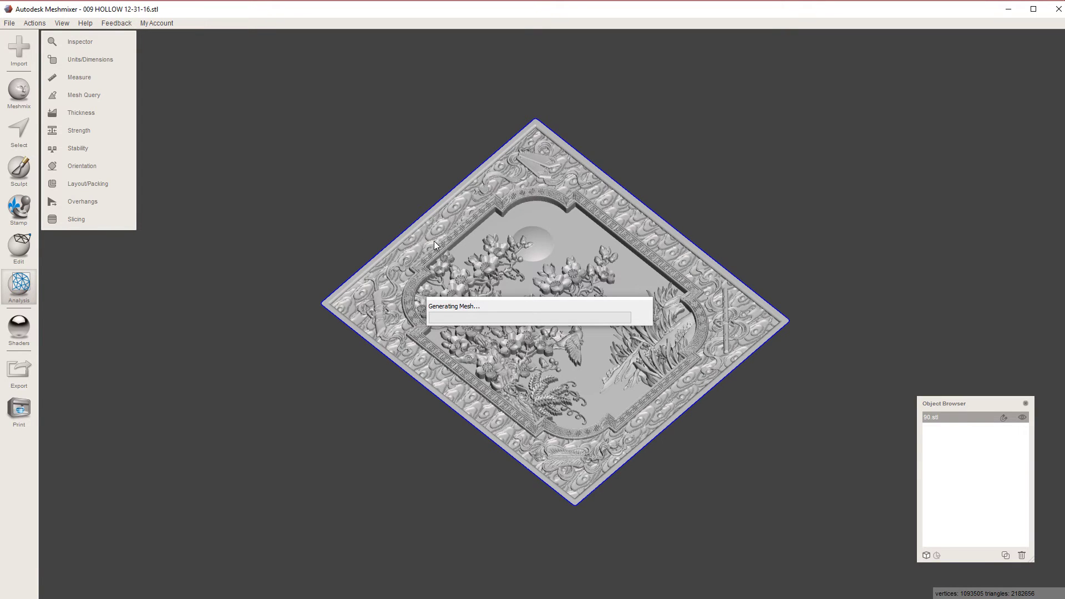
Cut the hollow ornamental base vertically through its middle with Plane Cut, discarding the left half
right_click_drag(435, 271, 401, 145)
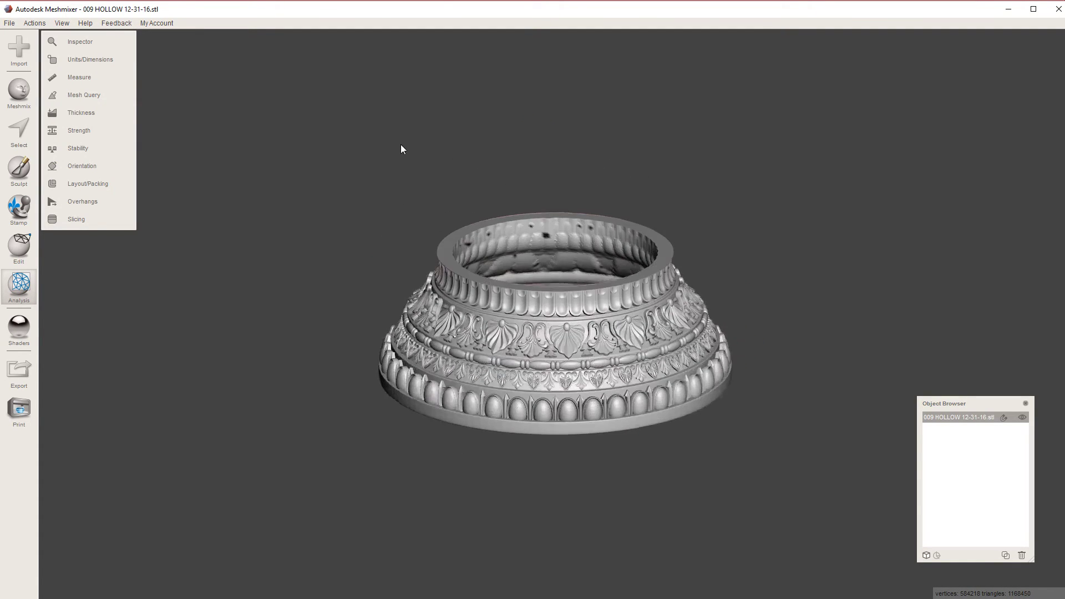
scroll(511, 432, "up", 8)
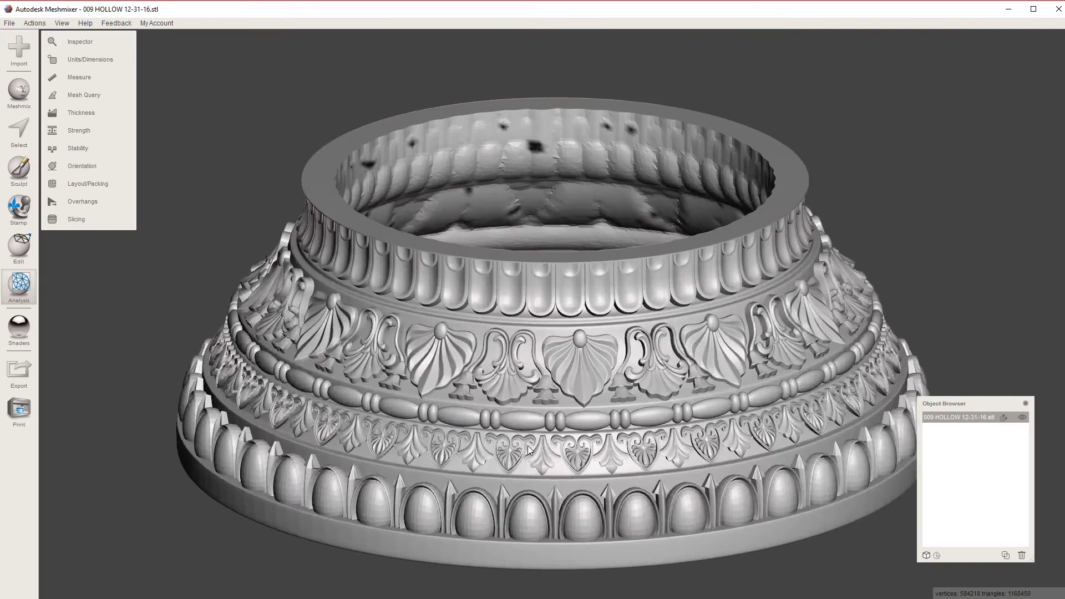
mouse_move(528, 449)
right_mouse_down()
mouse_move(578, 417)
mouse_move(577, 432)
right_mouse_up()
key("space")
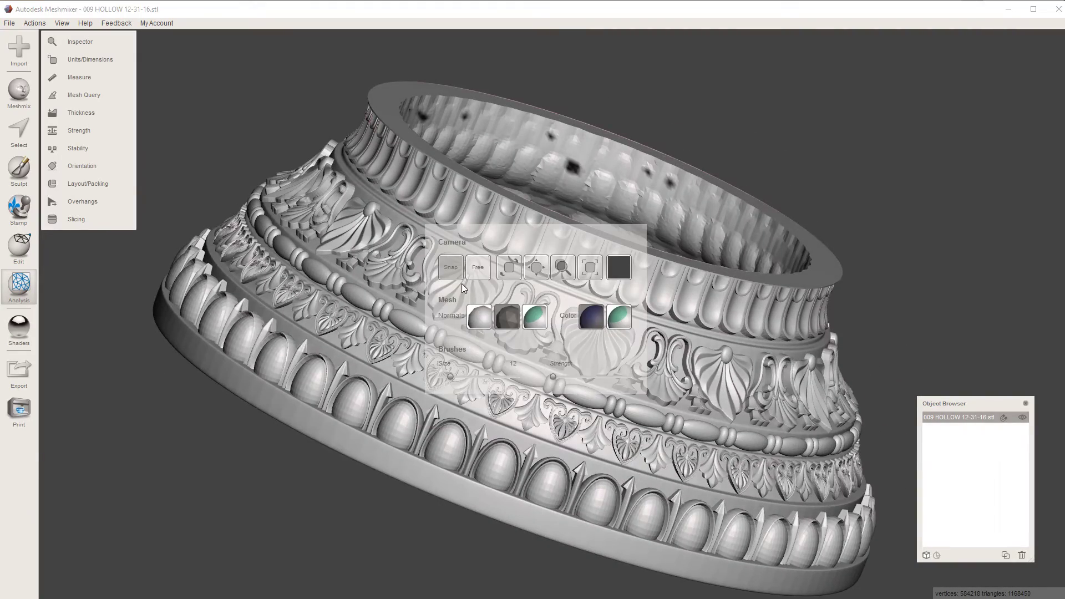
mouse_move(365, 351)
right_mouse_down()
mouse_move(399, 295)
mouse_move(521, 311)
mouse_move(495, 322)
mouse_move(501, 310)
mouse_move(557, 314)
mouse_move(512, 324)
mouse_move(524, 291)
mouse_move(560, 308)
mouse_move(534, 335)
mouse_move(452, 357)
right_mouse_up()
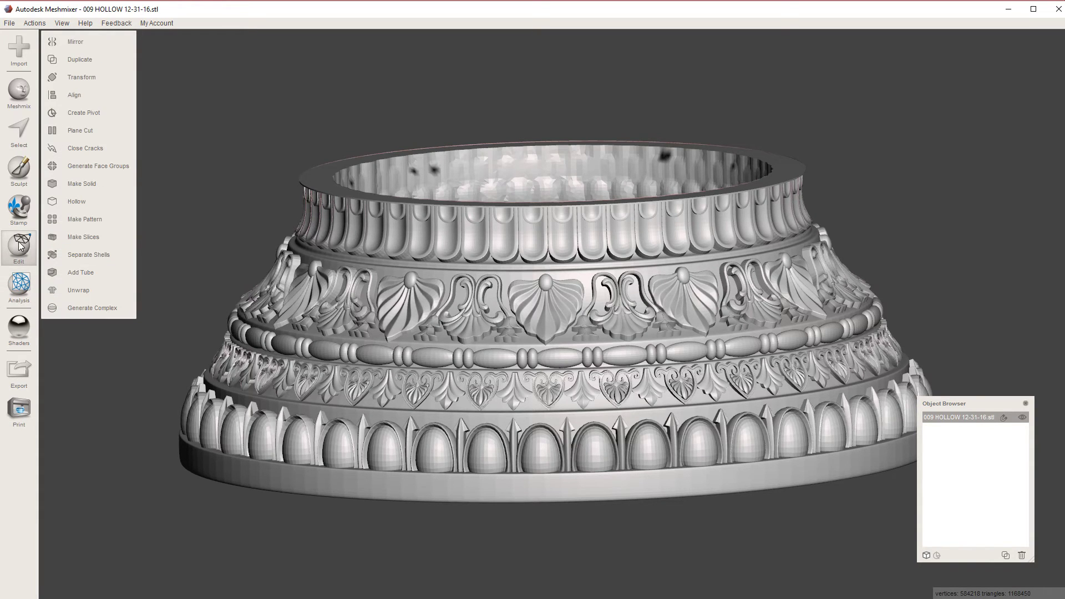
left_click(79, 131)
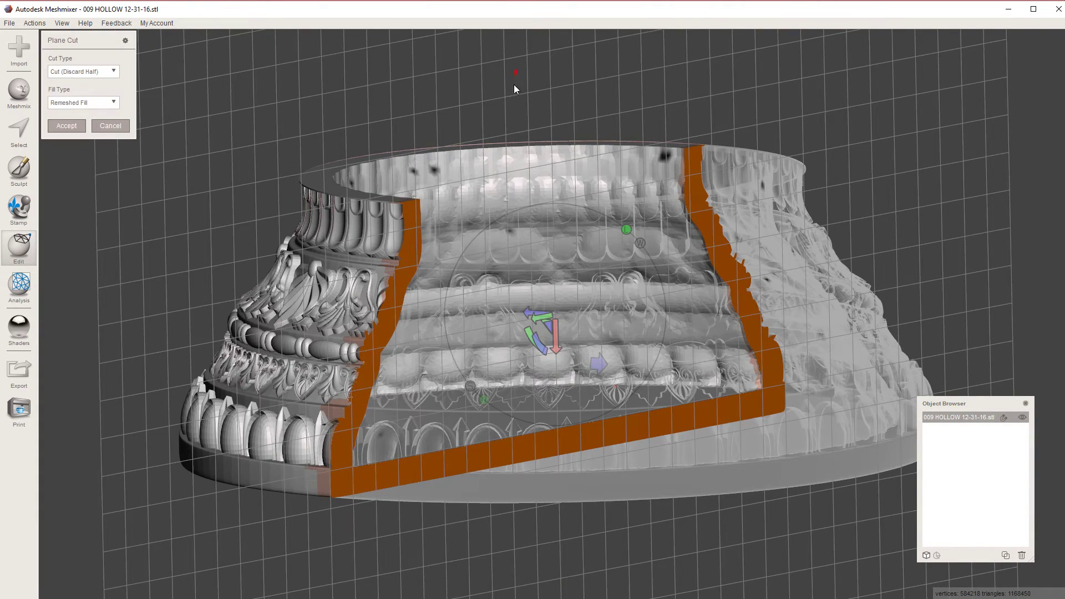
left_click_drag(513, 88, 508, 549)
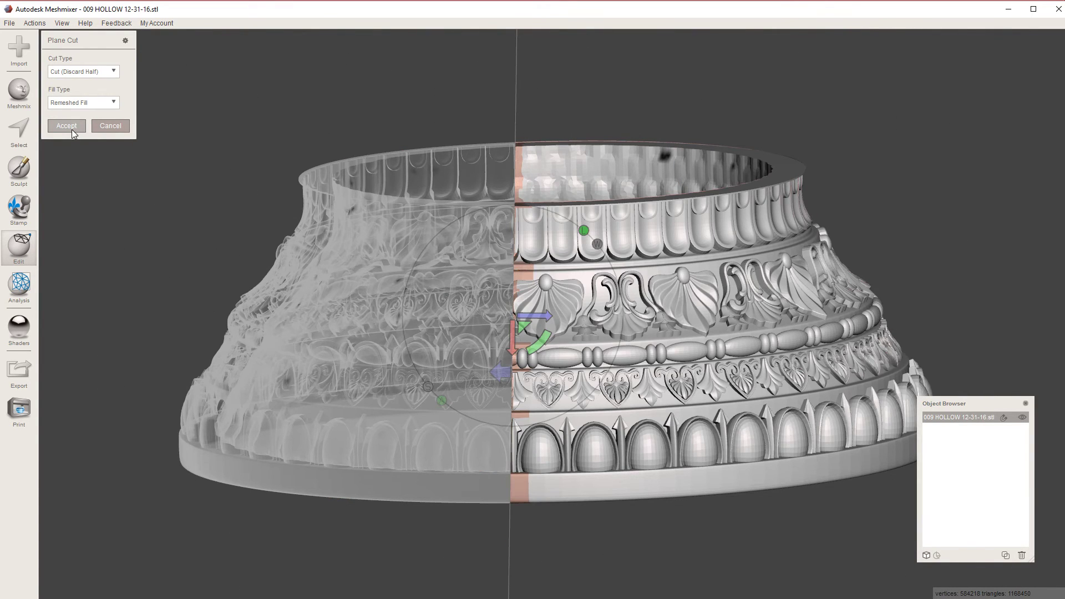
Plane-cut the remaining half vertically about one shell ornament further along, flipping the discarded side to keep the narrow middle slice
left_click(23, 252)
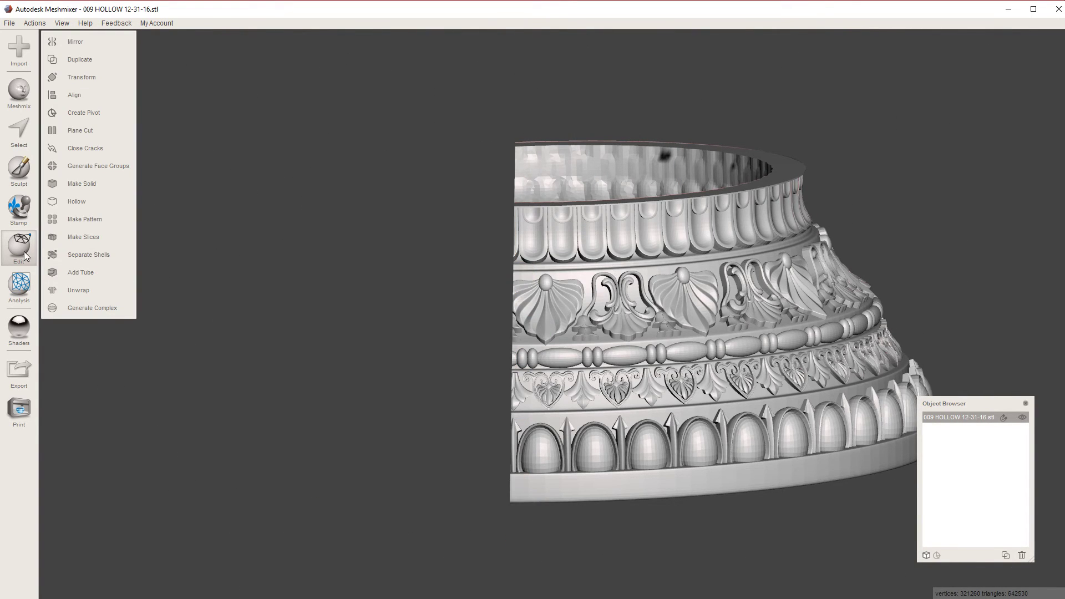
left_click(125, 132)
mouse_move(640, 73)
left_mouse_down()
mouse_move(628, 503)
mouse_move(650, 586)
left_mouse_up()
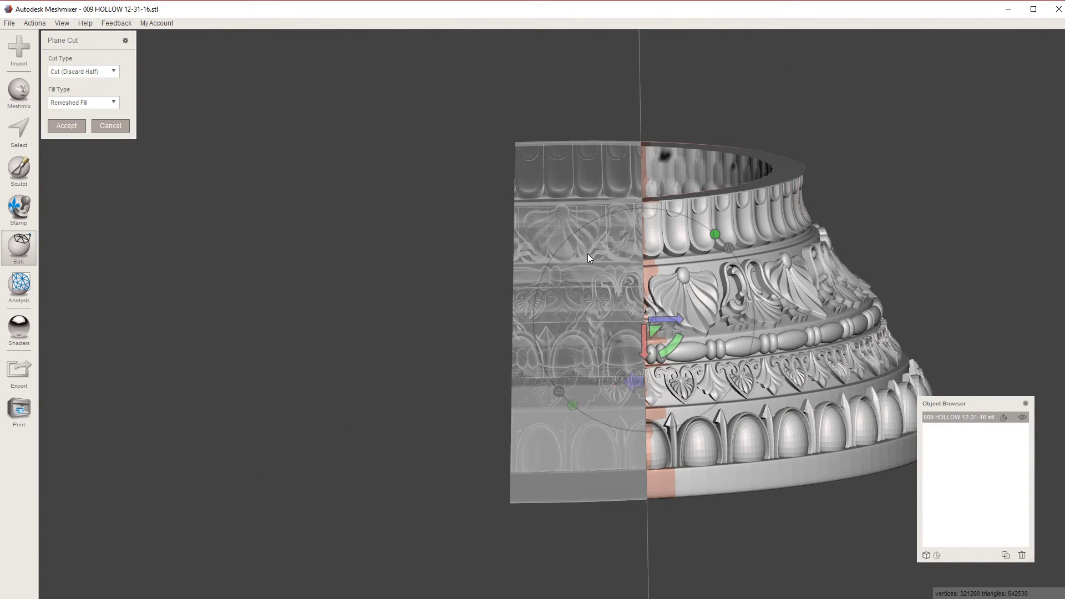
left_click(634, 382)
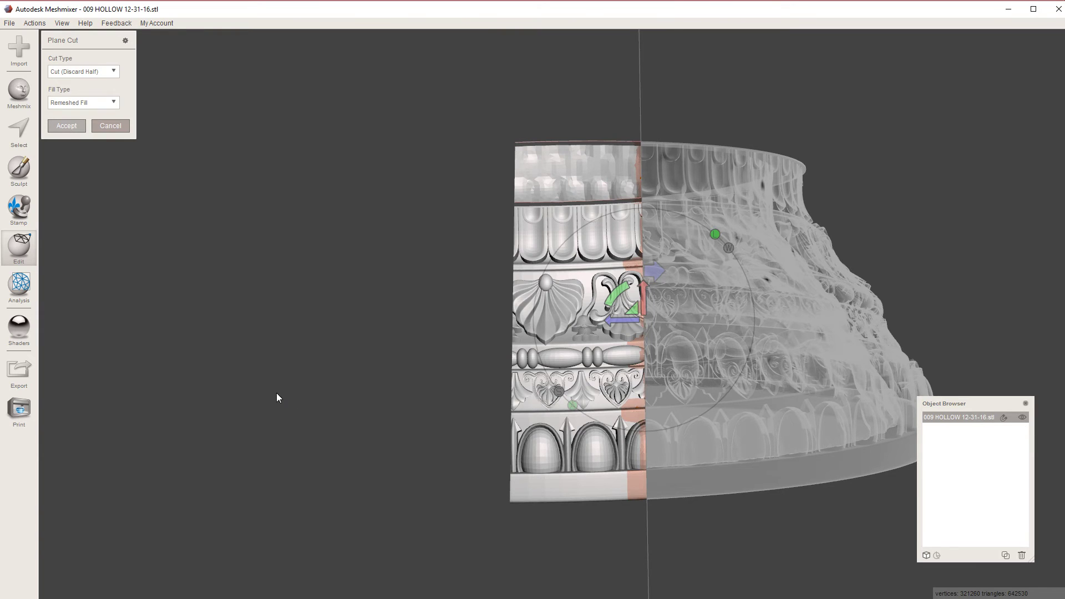
key("Return")
View the slice from its cut side and plane-cut across the base plate, keeping only the wall on the right
right_click_drag(221, 390, 388, 445)
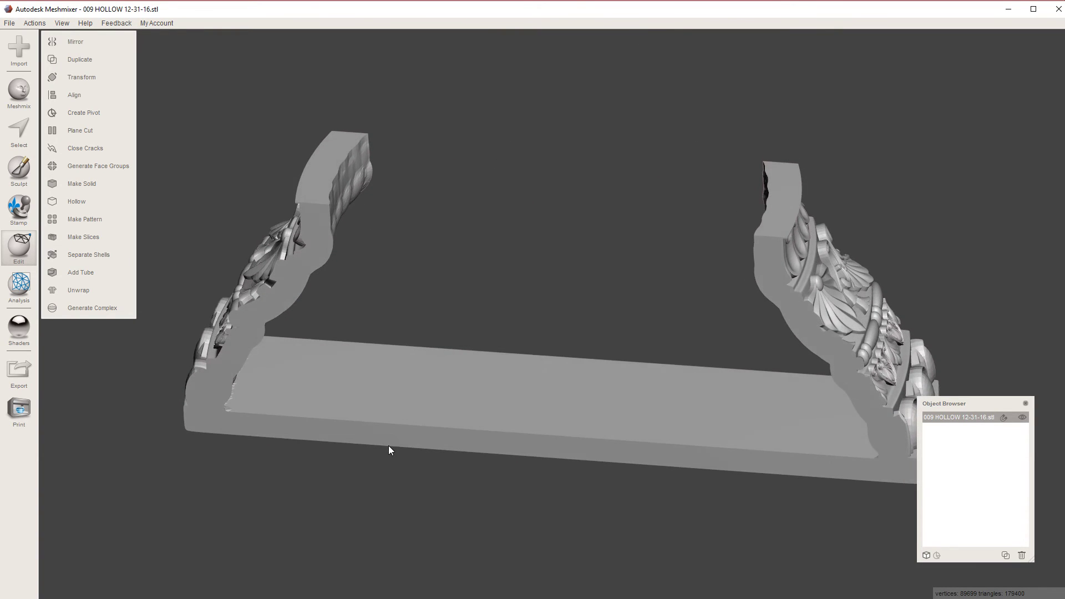
left_click(77, 129)
left_click_drag(641, 90, 616, 524)
left_click(61, 127)
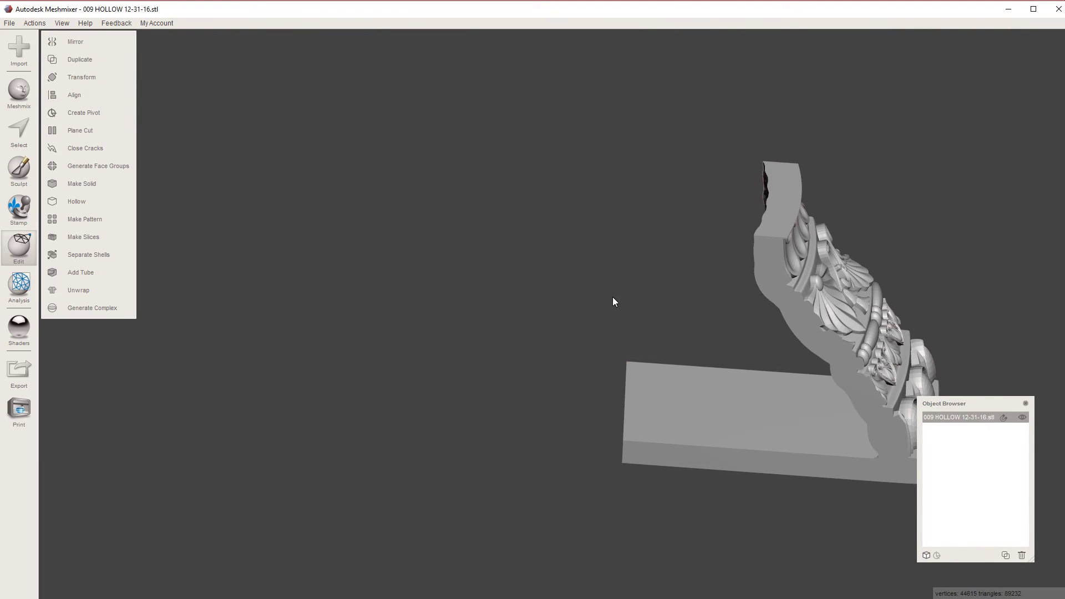
Select the leaf ornament between the two heart motifs with the Unwrap Brush at size 37, including the surrounding faces
right_click_drag(612, 298, 547, 327)
scroll(694, 271, "up", 3)
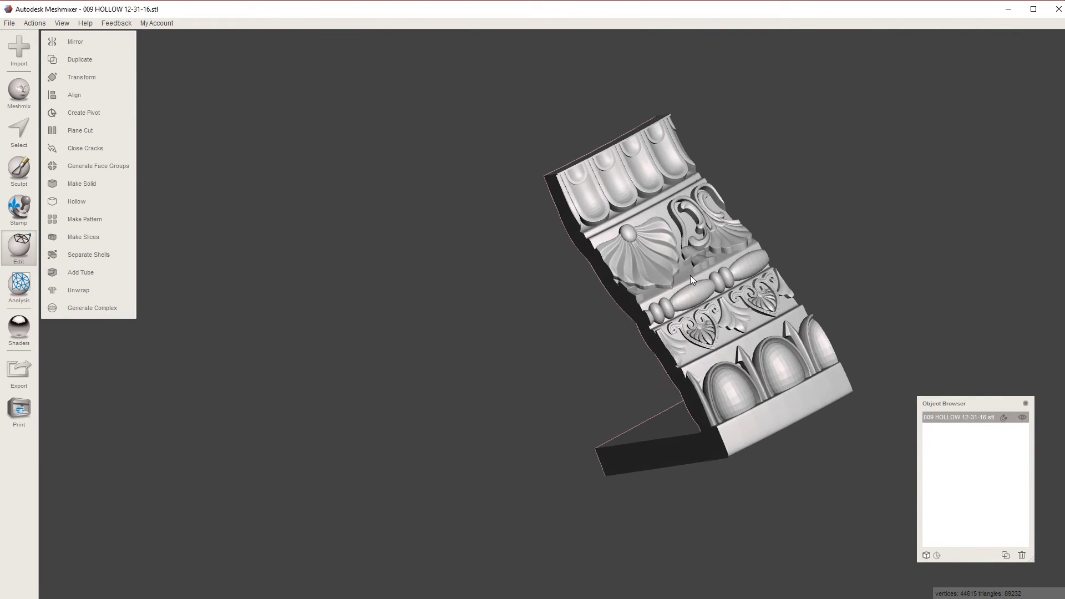
middle_click_drag(724, 249, 601, 257)
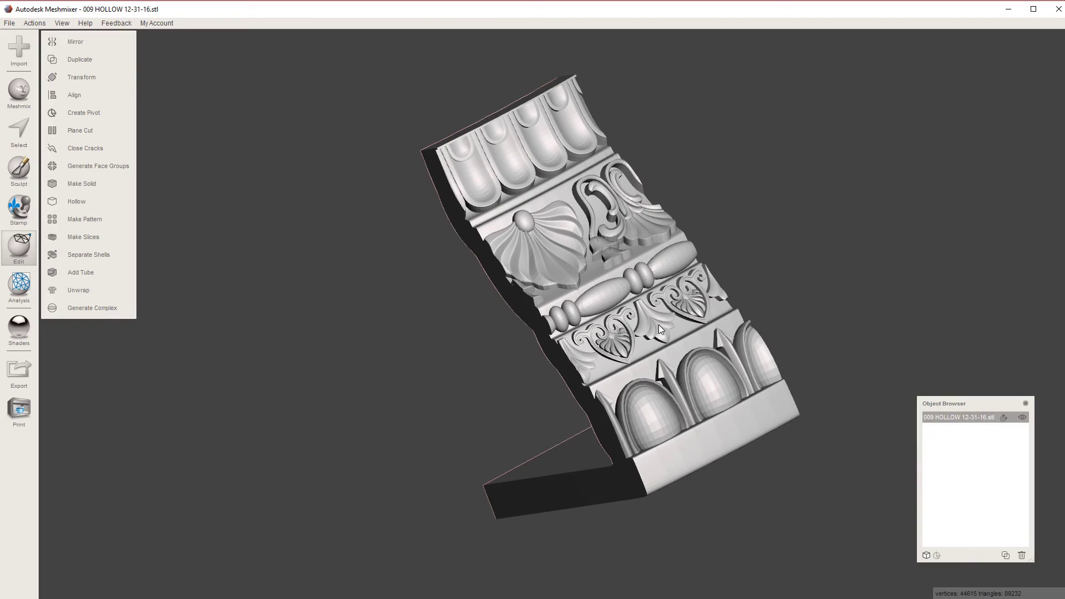
scroll(657, 329, "up", 8)
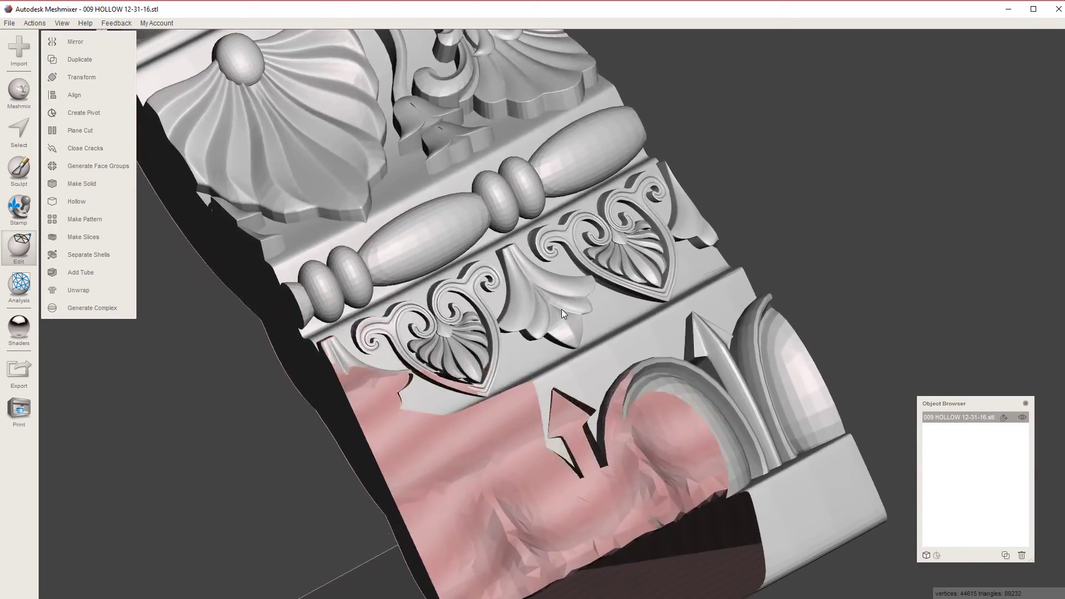
scroll(558, 305, "down", 4)
mouse_move(557, 305)
right_mouse_down()
mouse_move(547, 327)
mouse_move(552, 310)
right_mouse_up()
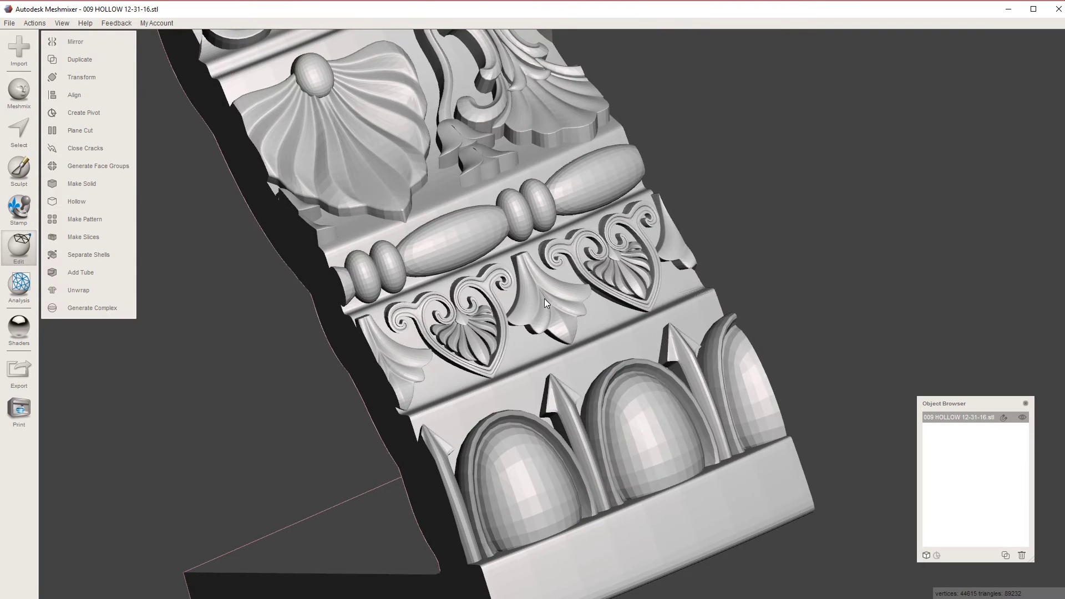
key("s")
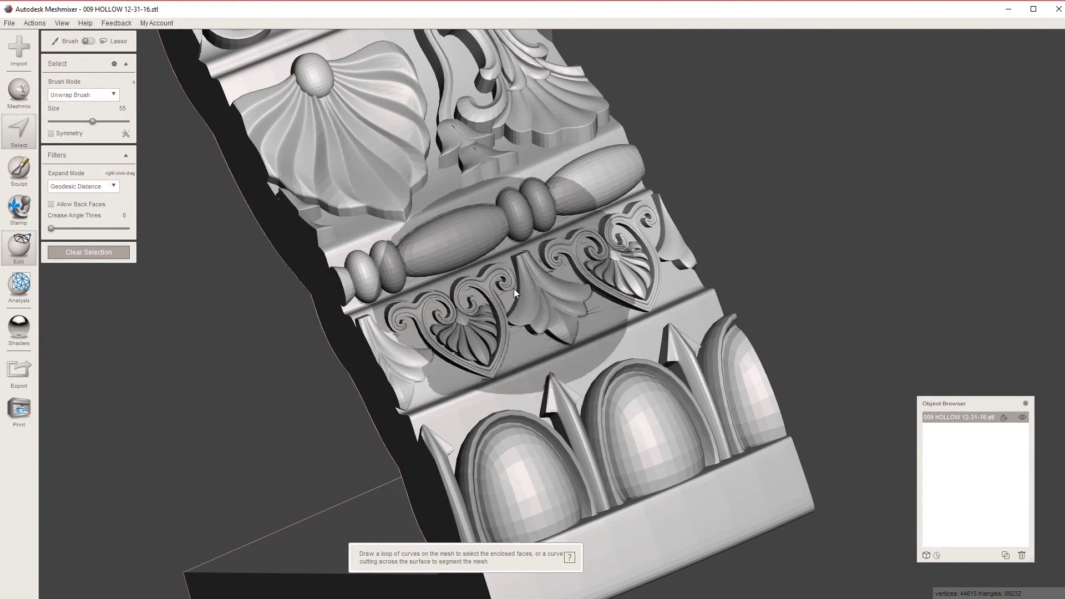
scroll(539, 311, "down", 4)
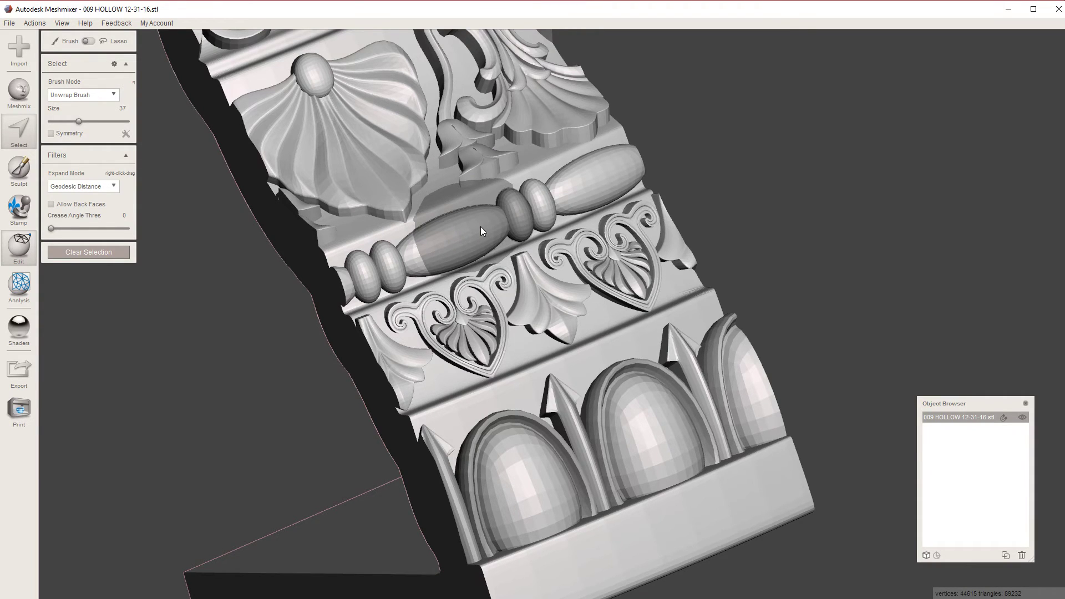
mouse_move(551, 317)
left_mouse_down()
mouse_move(565, 289)
mouse_move(561, 316)
mouse_move(616, 255)
left_mouse_up()
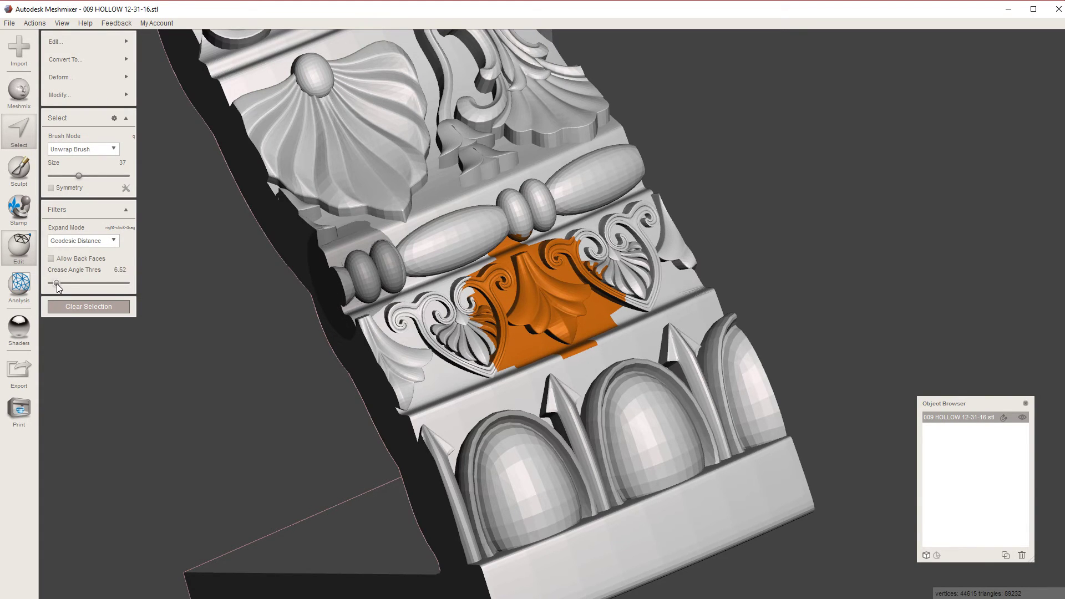
Set the expand mode to Crease Angle with a 55.4 threshold and deselect the background faces around the leaf ornament
left_click_drag(57, 283, 91, 284)
left_click(81, 242)
left_click(74, 265)
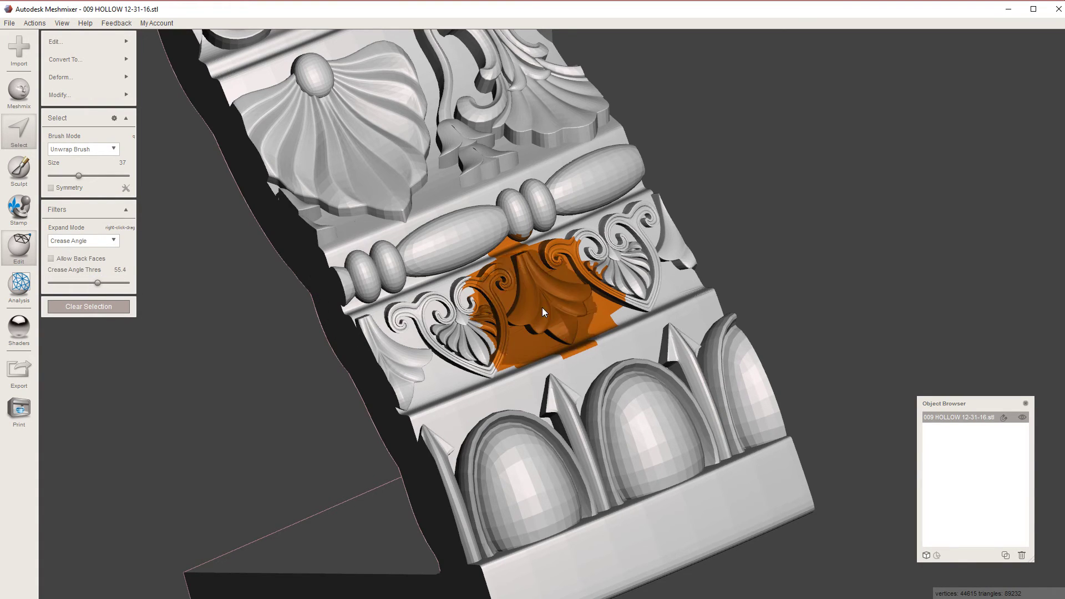
left_click(523, 348, "ctrl")
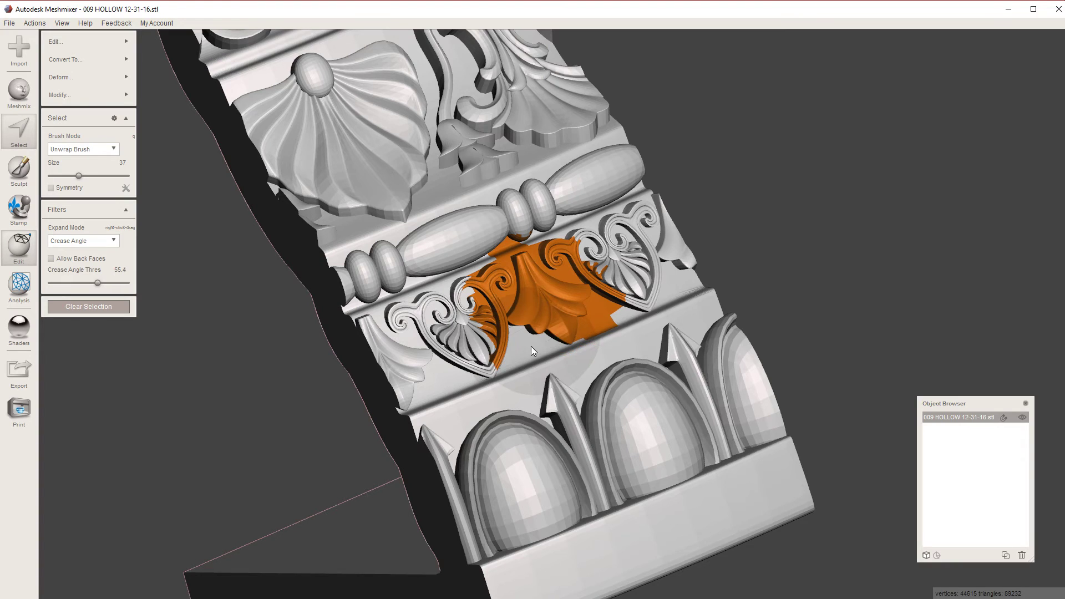
left_click(596, 323, "ctrl")
mouse_move(602, 317)
left_mouse_down("ctrl")
mouse_move(613, 300)
mouse_move(591, 258)
mouse_move(568, 266)
mouse_move(517, 234)
mouse_move(483, 304)
mouse_move(498, 365)
left_mouse_up("ctrl")
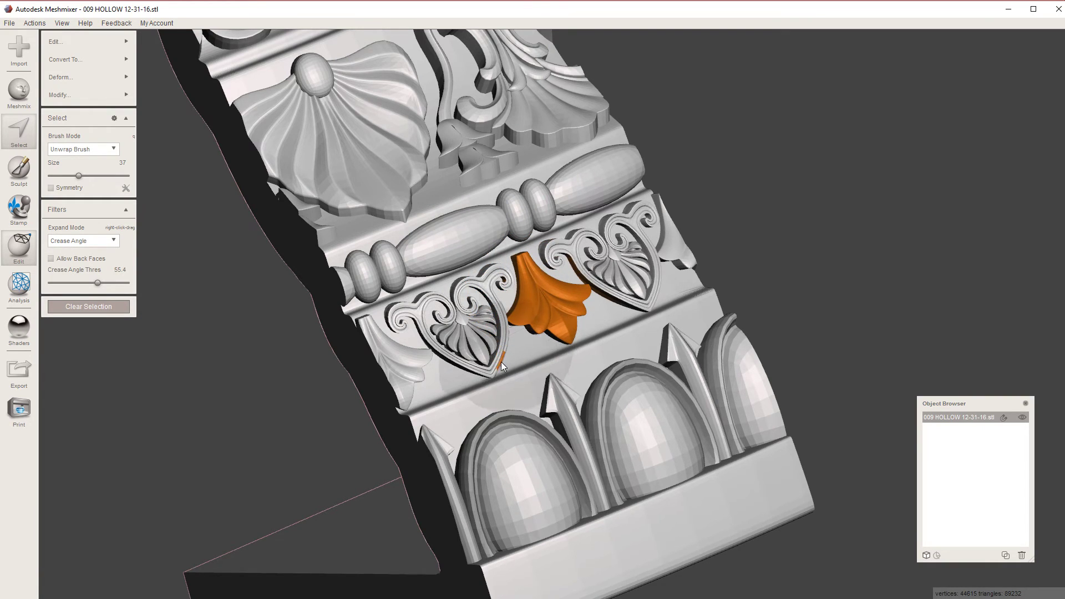
Recenter the view on the selection and examine the selected leaf ornament from several angles
right_click_drag(503, 359, 471, 323)
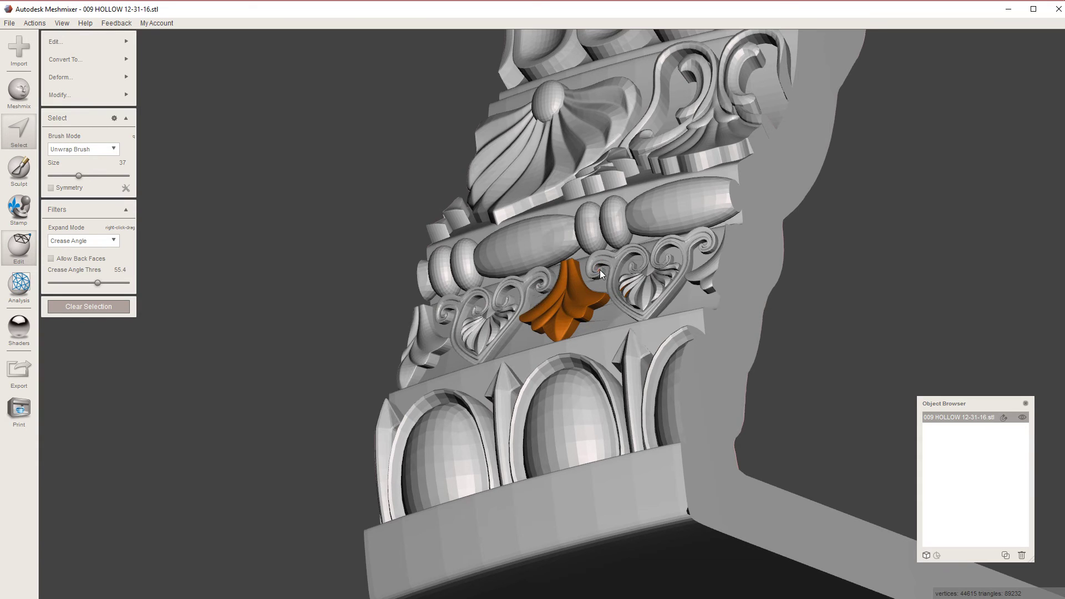
right_click_drag(577, 274, 493, 224)
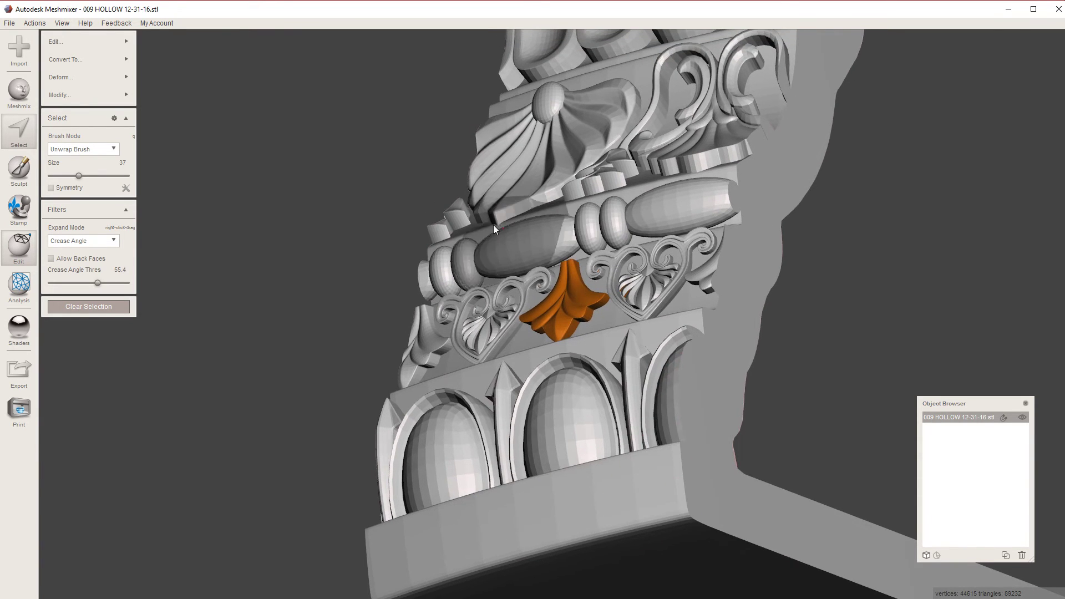
left_click(62, 23)
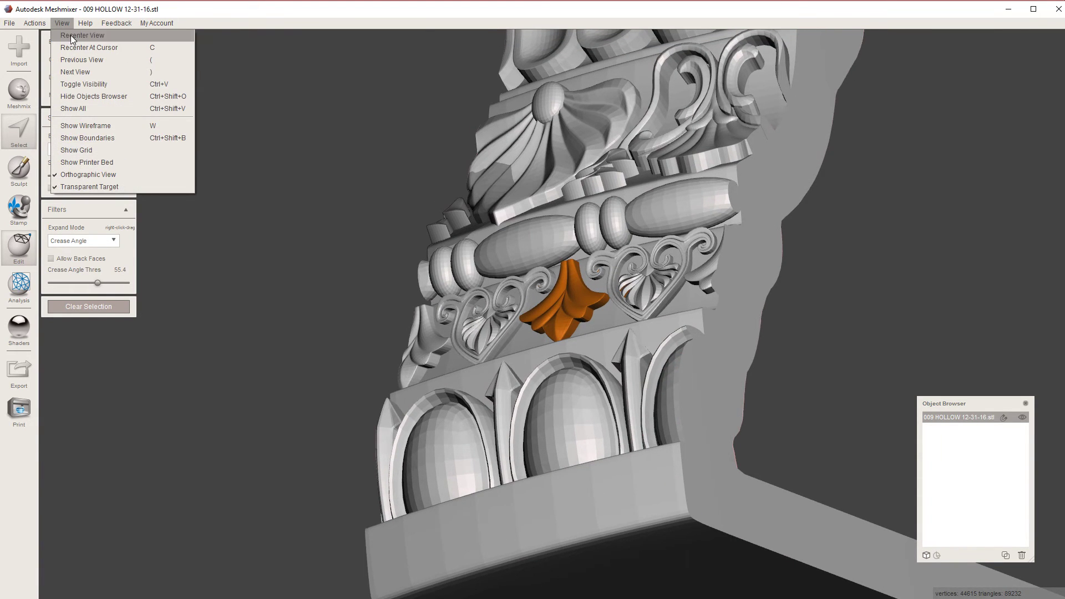
left_click(71, 34)
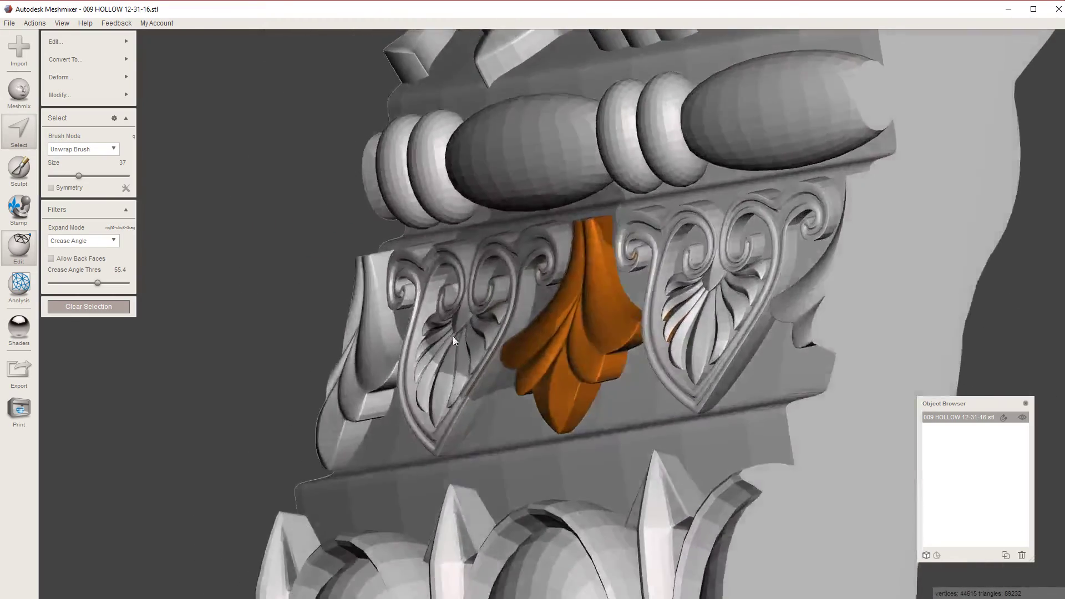
right_click_drag(453, 336, 713, 311)
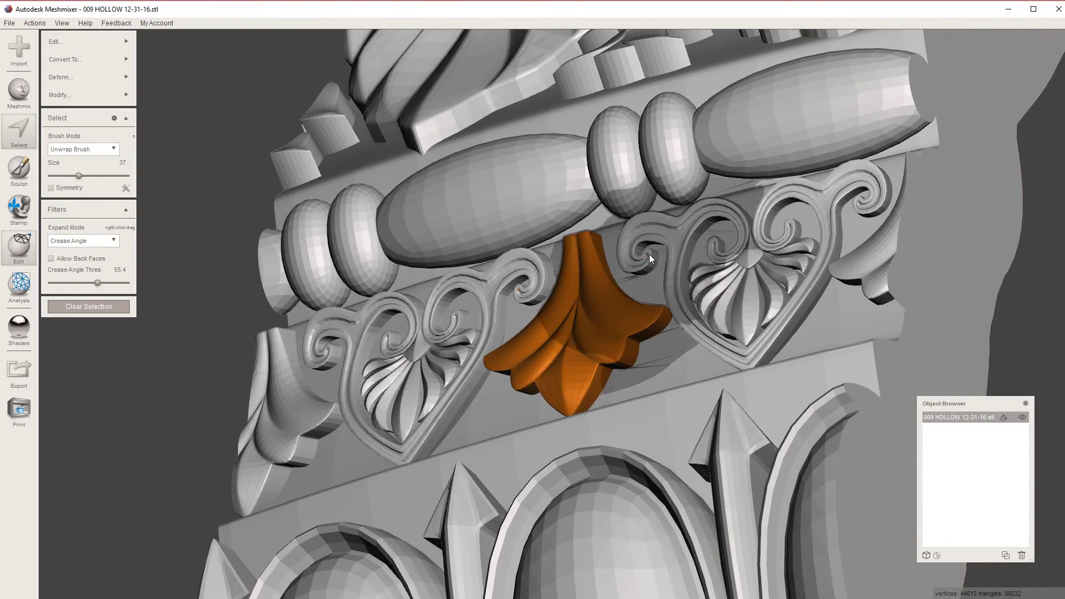
right_click_drag(649, 254, 481, 264)
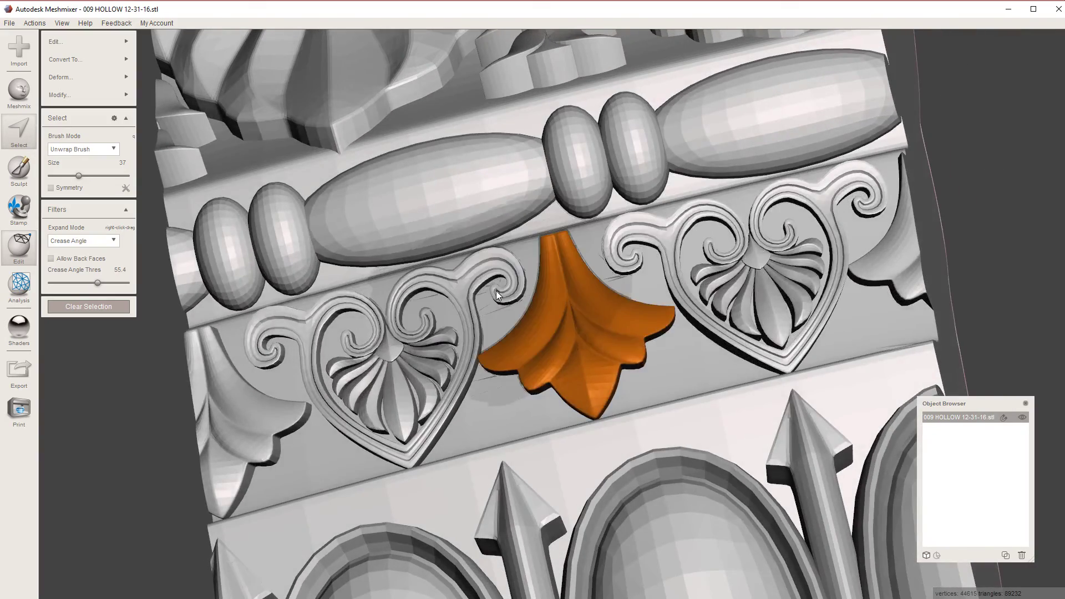
right_click_drag(449, 315, 670, 325)
right_click_drag(697, 280, 590, 317)
Try to scale and rotate the selected leaf ornament with the Transform tool, and discard the changes
mouse_move(60, 95)
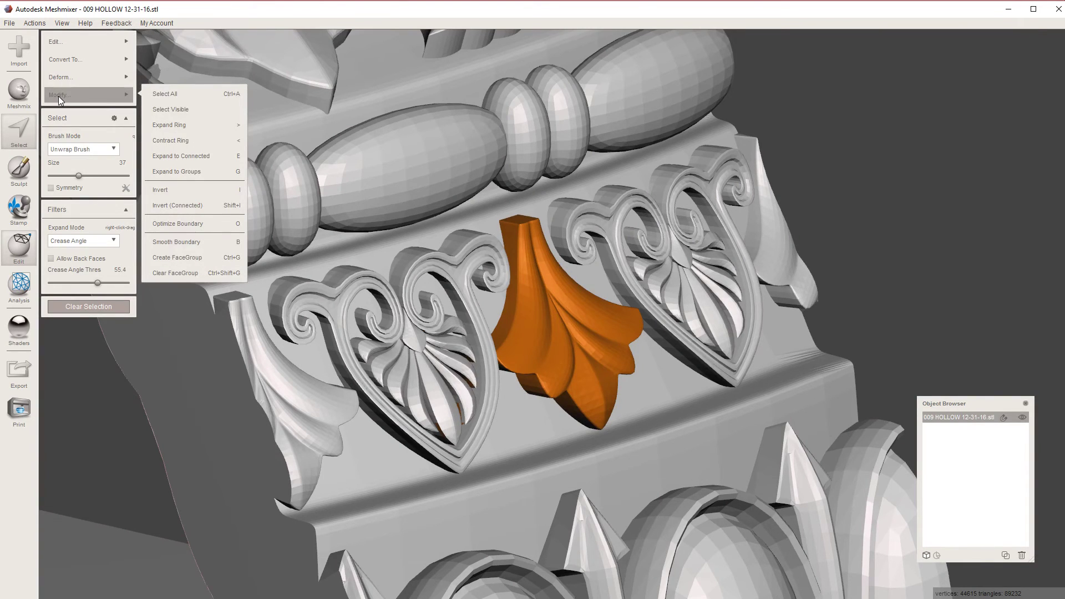
mouse_move(81, 39)
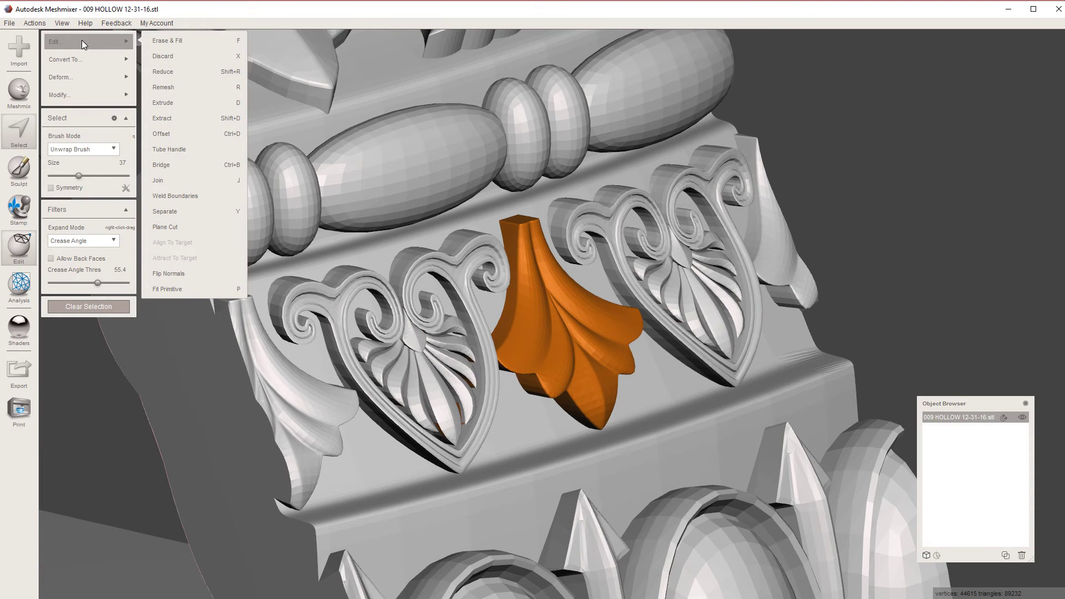
mouse_move(83, 81)
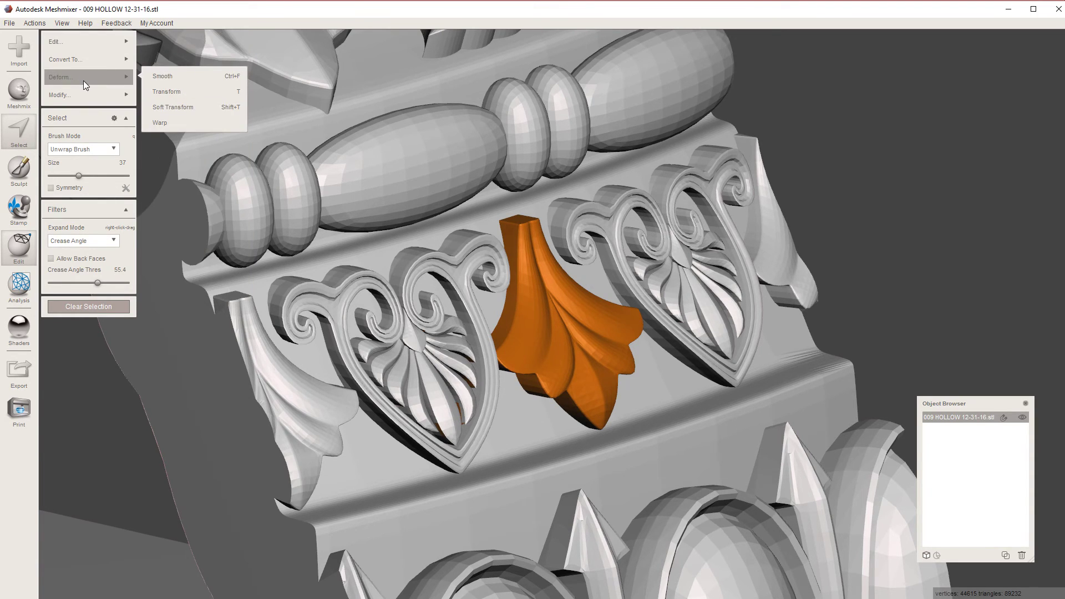
left_click(178, 92)
right_click_drag(373, 347, 186, 197)
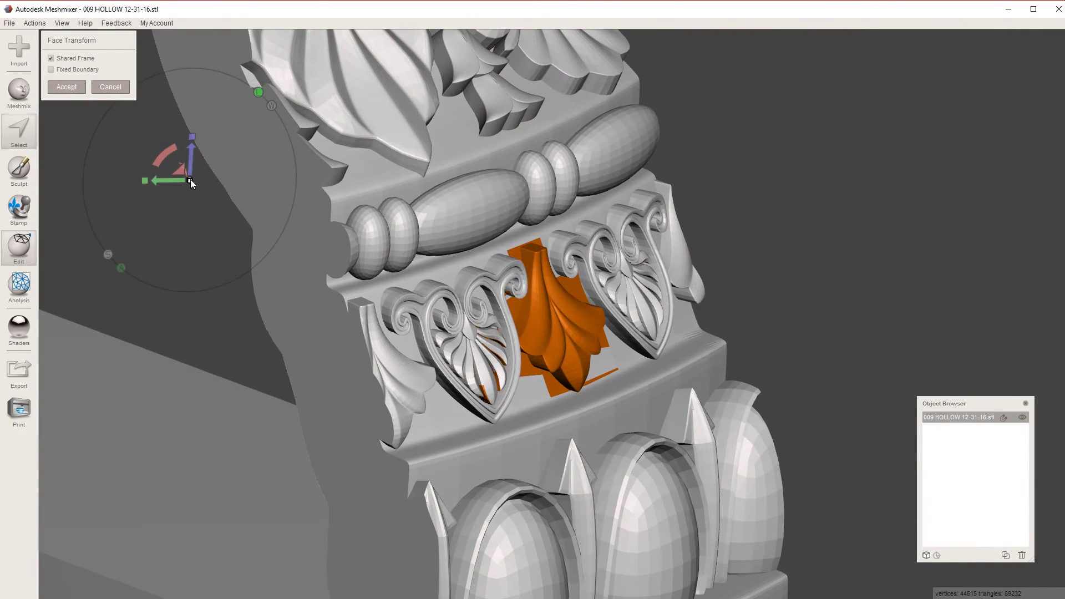
left_click(191, 180)
mouse_move(190, 179)
left_mouse_down()
mouse_move(273, 181)
mouse_move(185, 177)
left_mouse_up()
left_click_drag(192, 140, 187, 43)
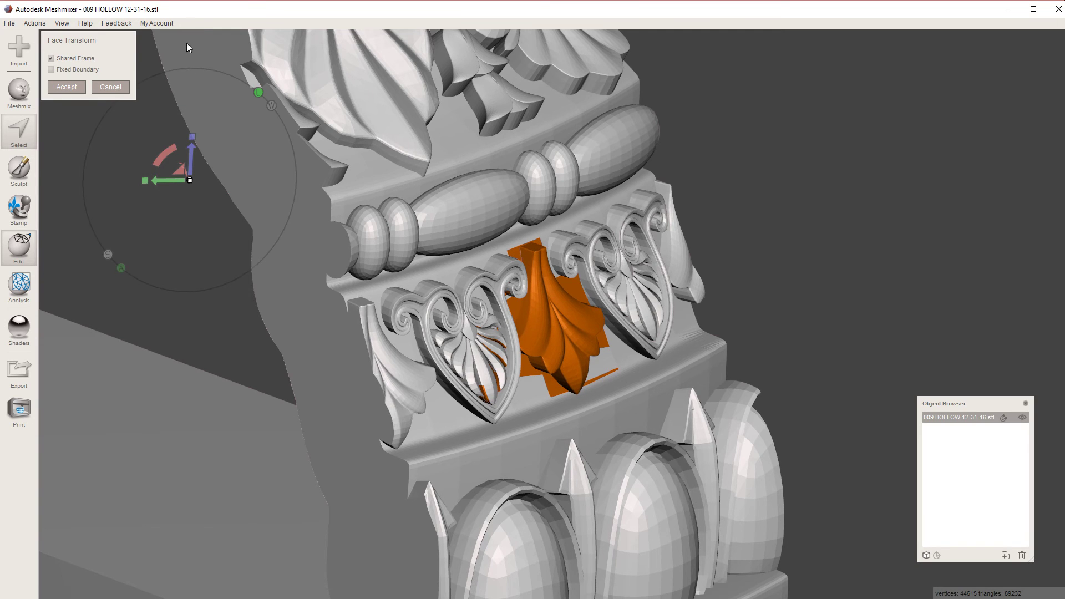
left_click_drag(143, 177, 117, 186)
right_click_drag(117, 186, 162, 168)
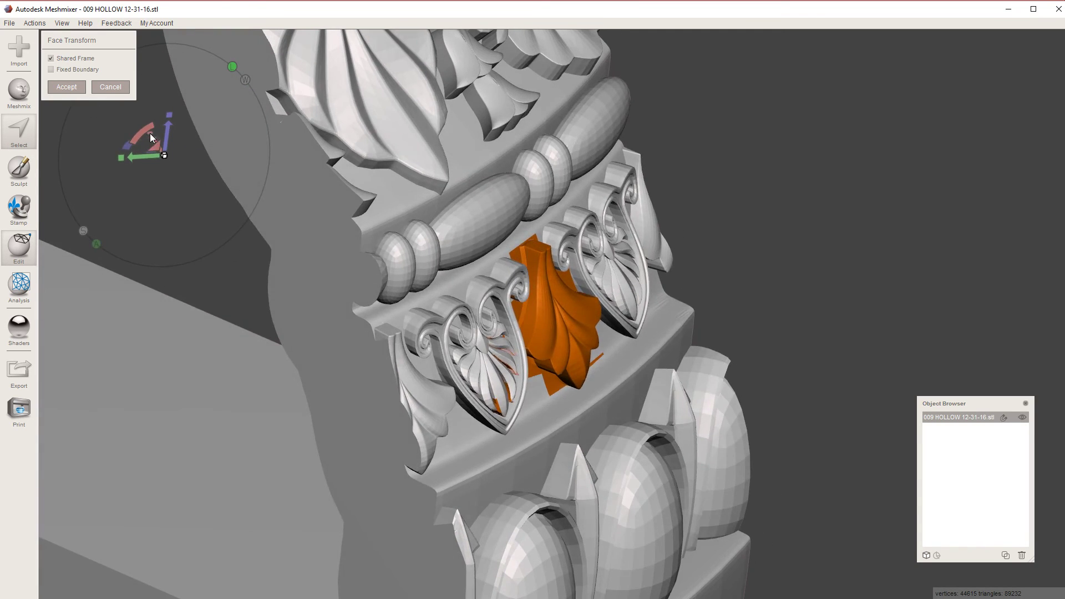
left_click_drag(150, 137, 165, 161)
right_click_drag(165, 161, 465, 330)
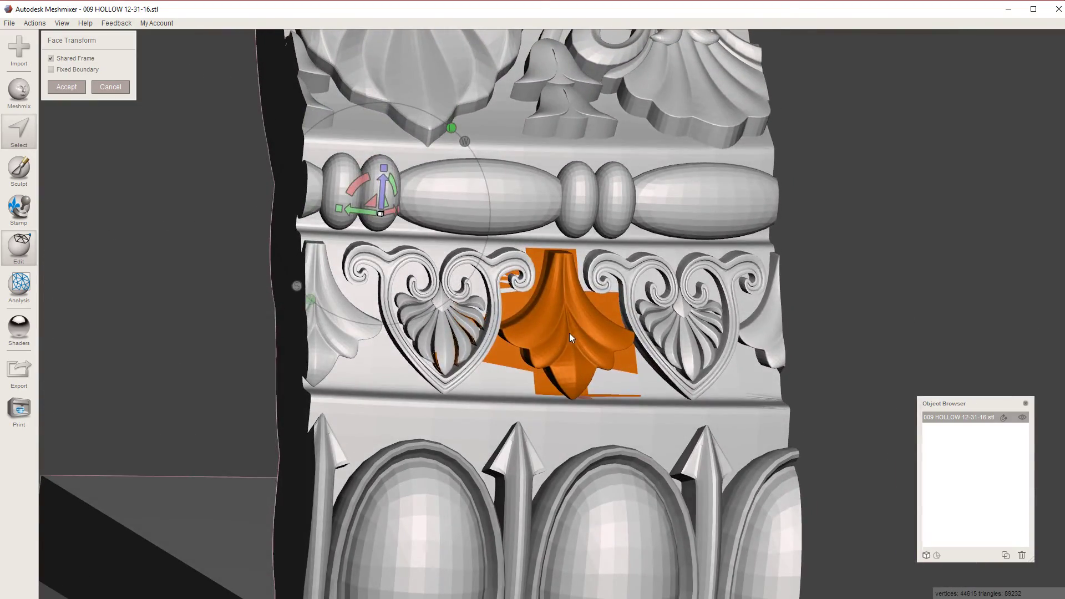
right_click_drag(571, 337, 541, 342)
left_click(115, 88)
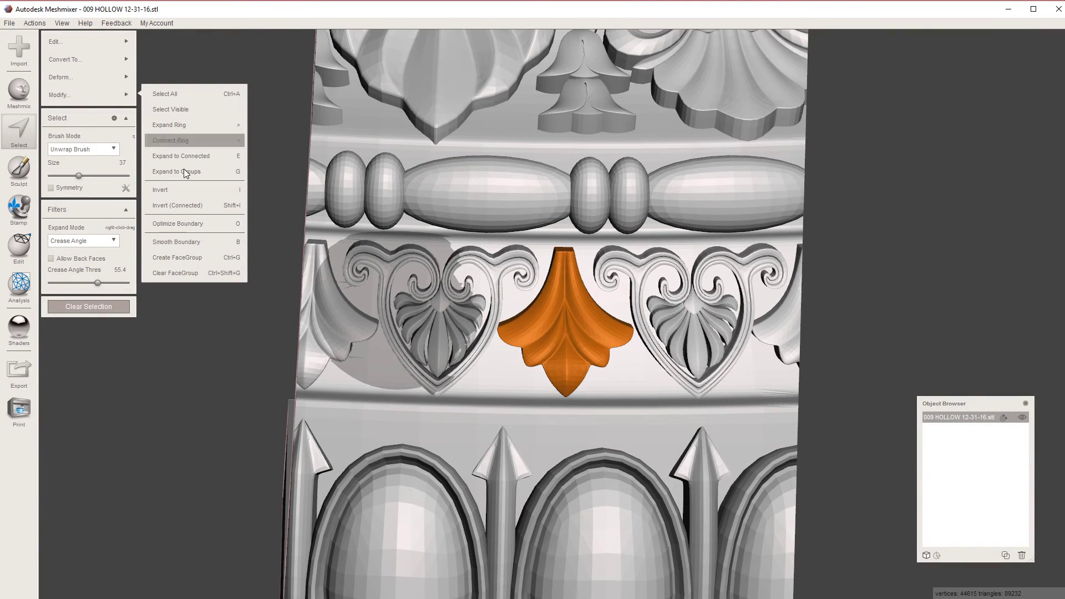
Create a face group from the selected leaf ornament, clear the selection, and colour the mesh by face groups
left_click(185, 257)
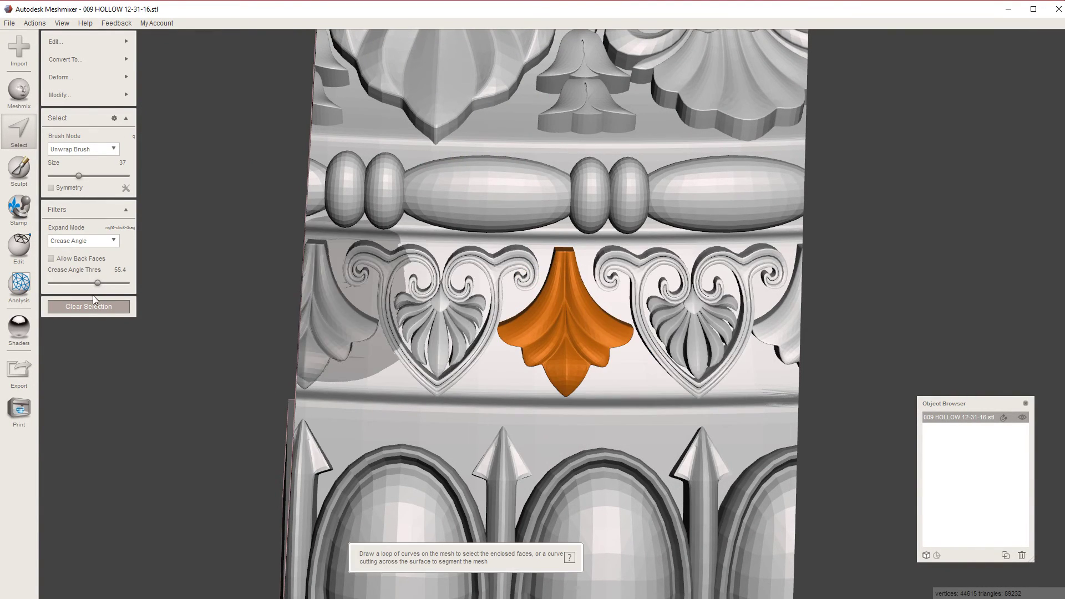
left_click(89, 306)
mouse_move(550, 330)
right_mouse_down()
mouse_move(444, 350)
mouse_move(501, 339)
right_mouse_up()
key("space")
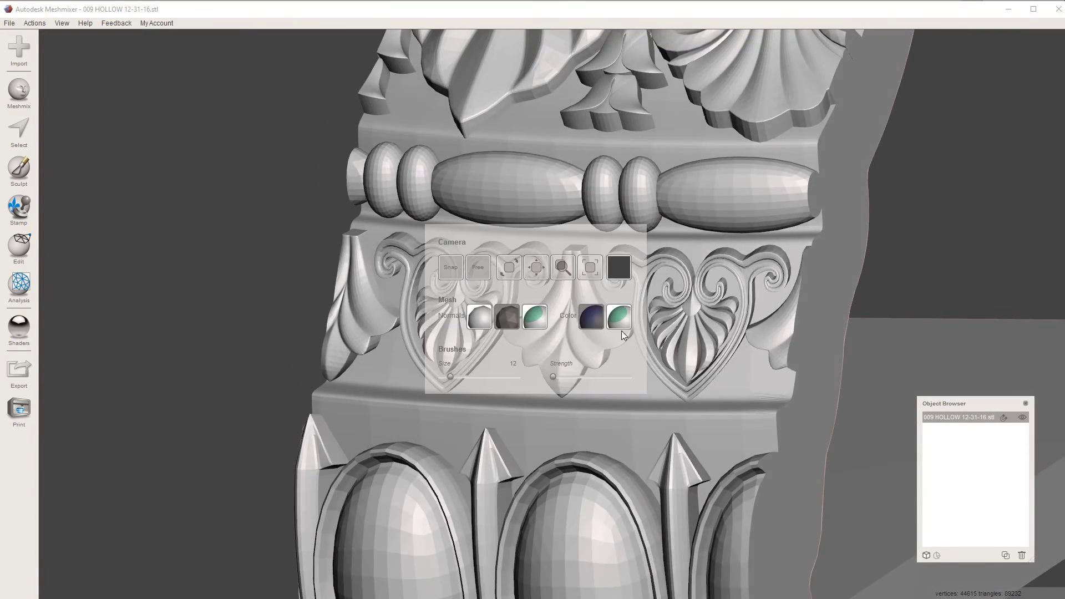
left_click(620, 324)
right_click_drag(349, 328, 450, 335)
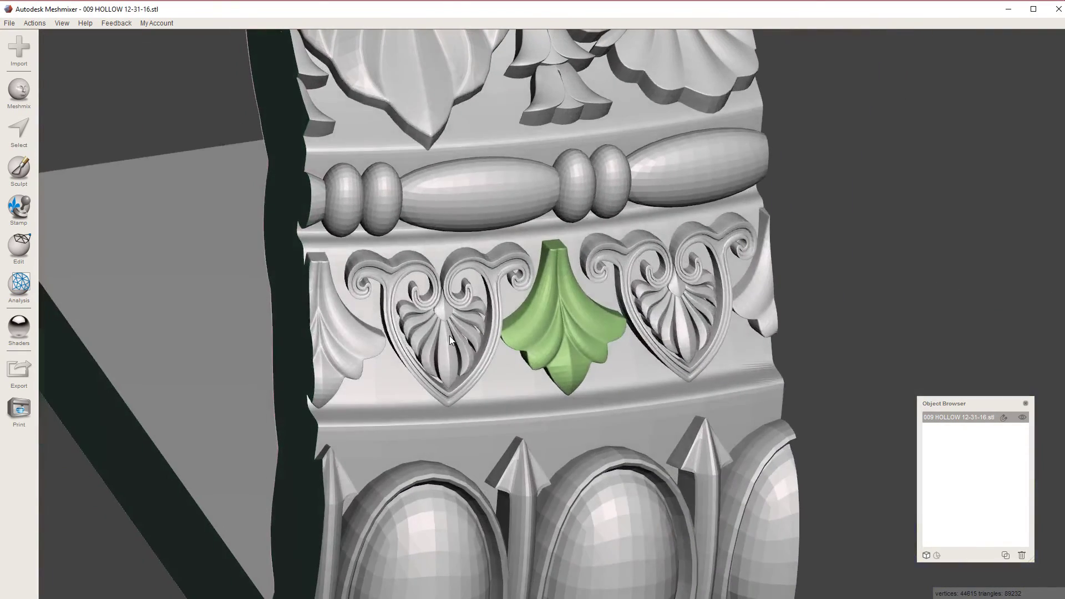
Select the leaf ornament's entire face group between the two heart motifs
key("s")
double_click(566, 330)
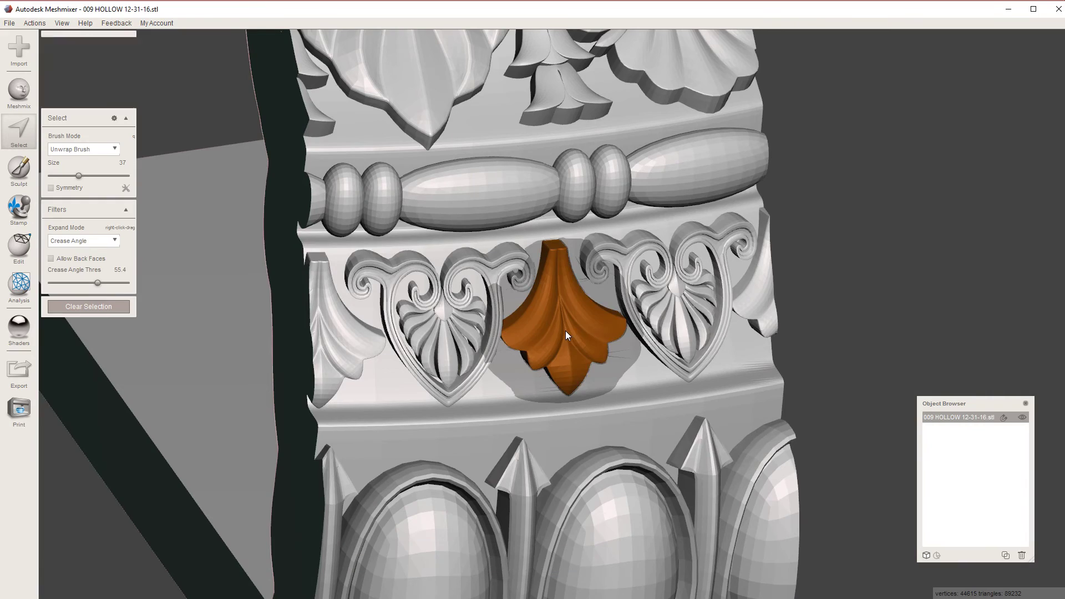
right_click_drag(520, 321, 633, 296)
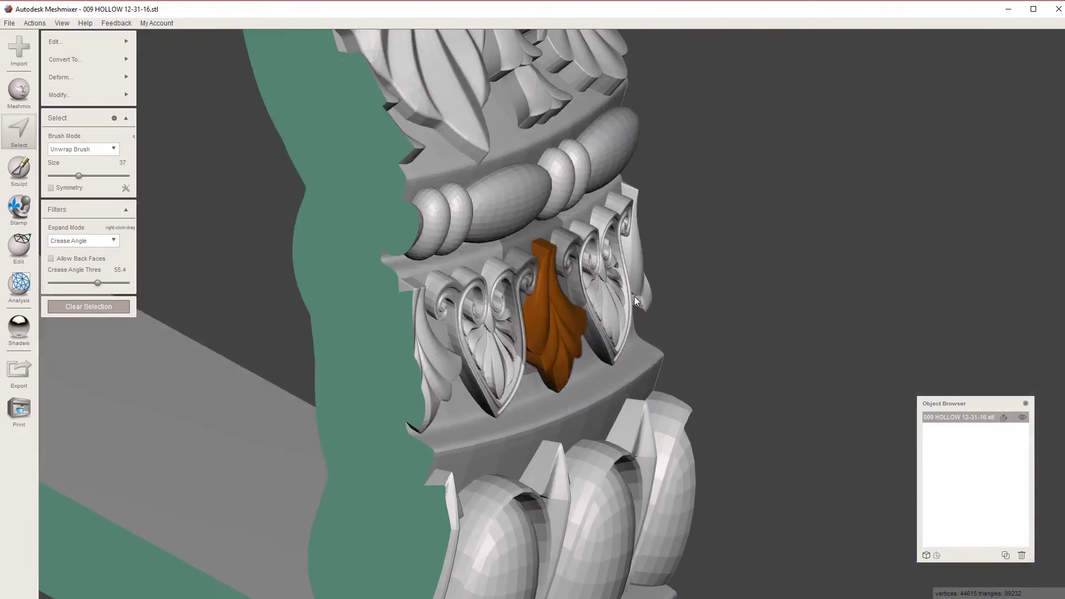
Try to reposition and enlarge the selected leaf ornament with the Transform tool, and discard the changes
key("t")
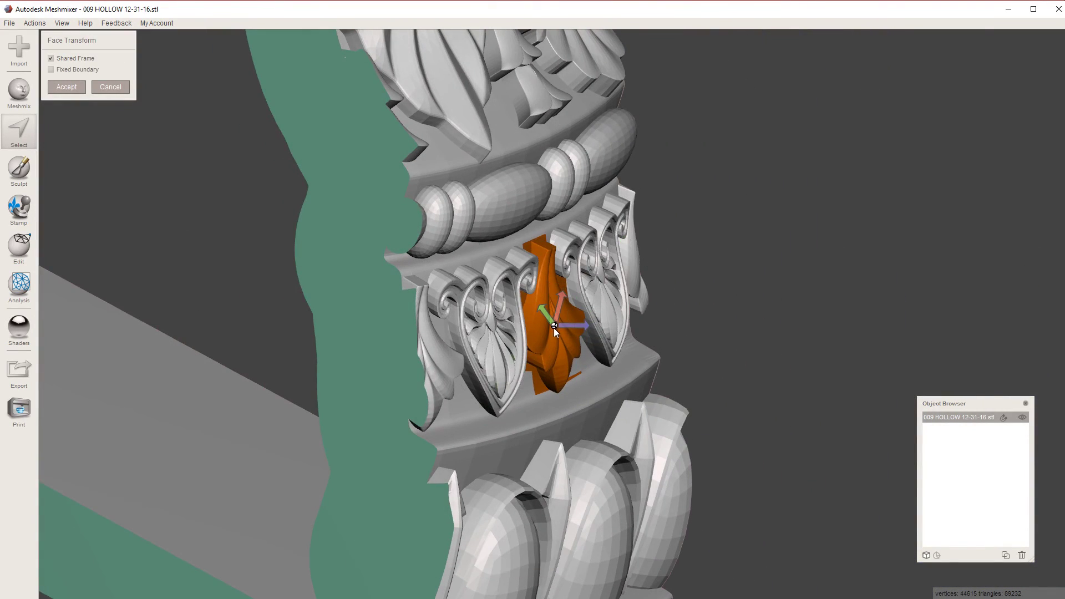
left_click_drag(555, 325, 616, 342)
right_click_drag(584, 342, 584, 359)
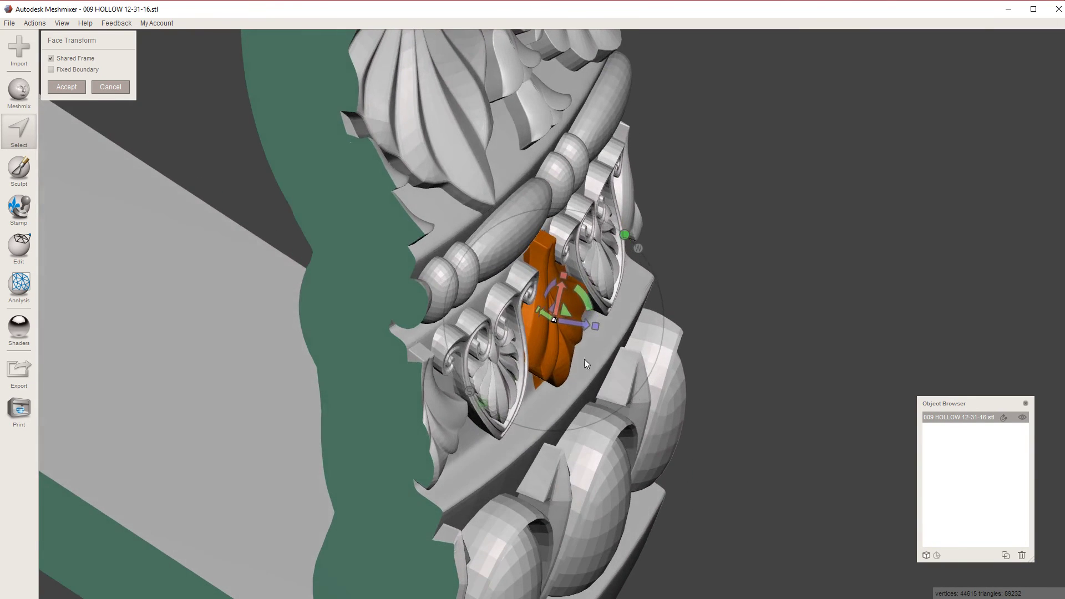
left_click(638, 248)
mouse_move(554, 318)
left_mouse_down()
mouse_move(743, 372)
mouse_move(560, 321)
left_mouse_up()
key("f")
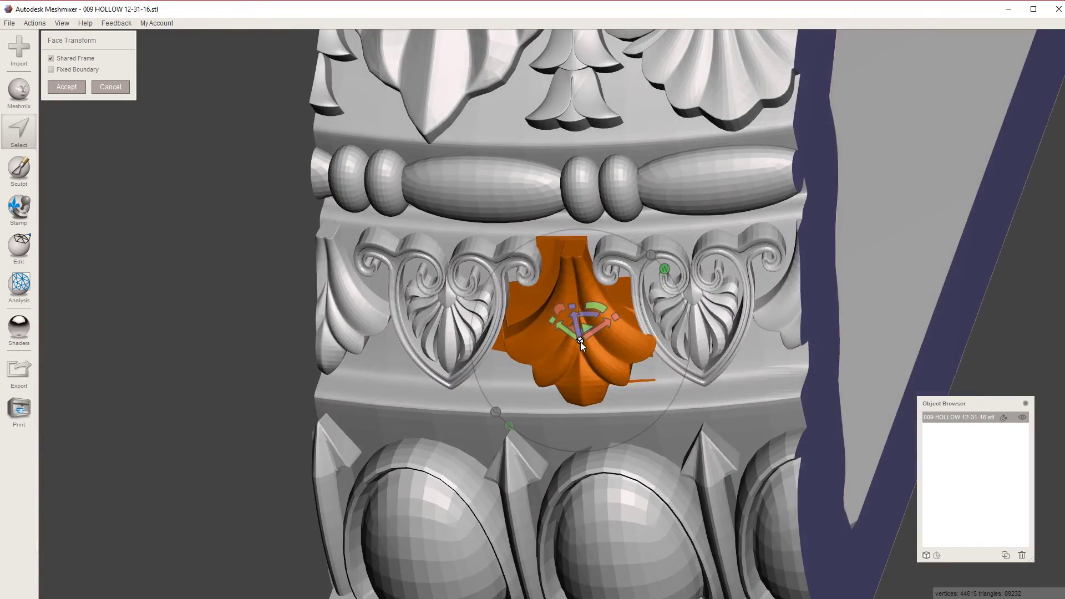
mouse_move(583, 341)
right_mouse_down()
mouse_move(532, 374)
mouse_move(577, 331)
right_mouse_up()
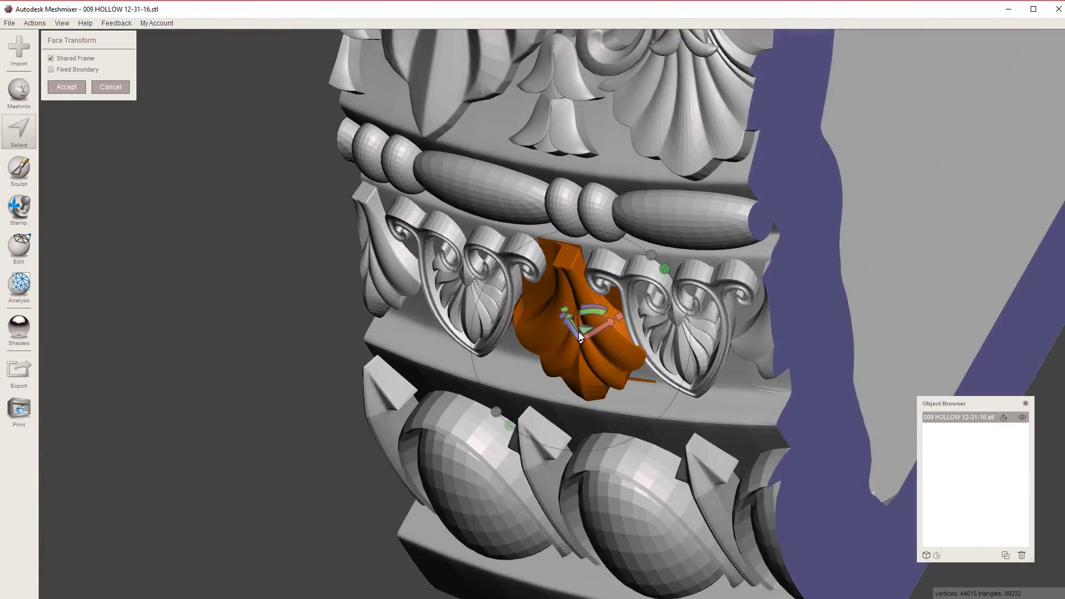
right_click_drag(499, 310, 464, 90)
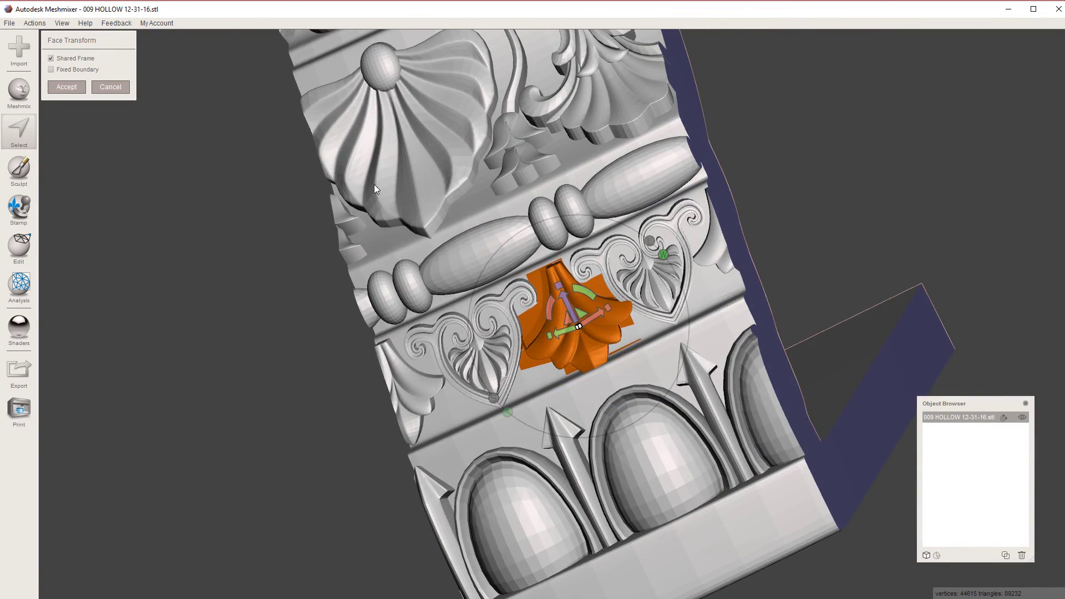
scroll(490, 297, "down", 2)
left_click(110, 89)
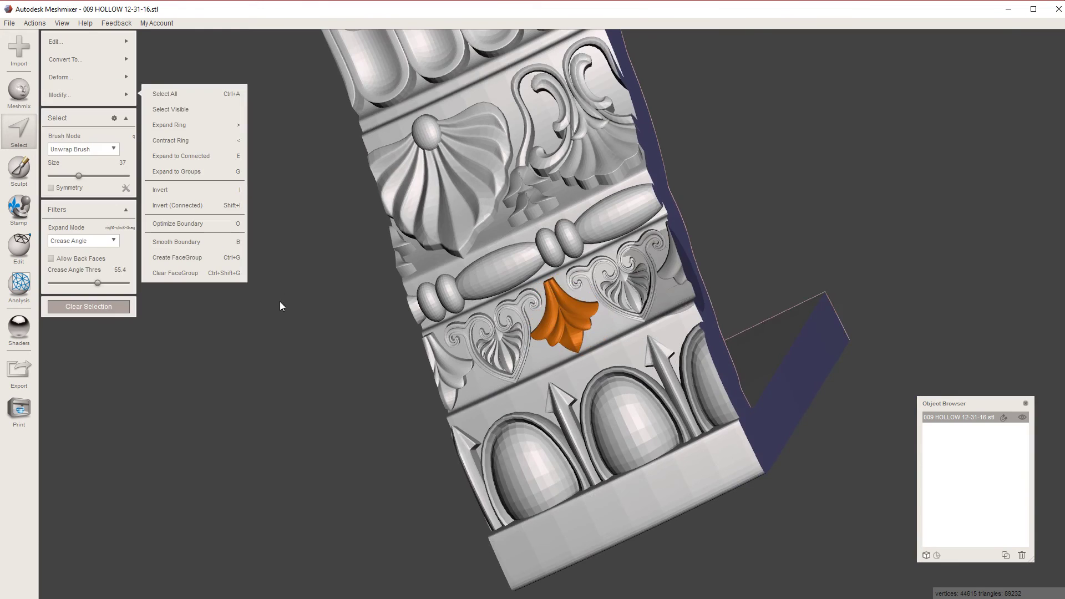
Clear the face selection and bring the whole base section into view
scroll(299, 321, "up", 4)
scroll(306, 331, "down", 8)
right_click_drag(428, 277, 222, 298)
key("ctrl+a")
left_click(109, 305)
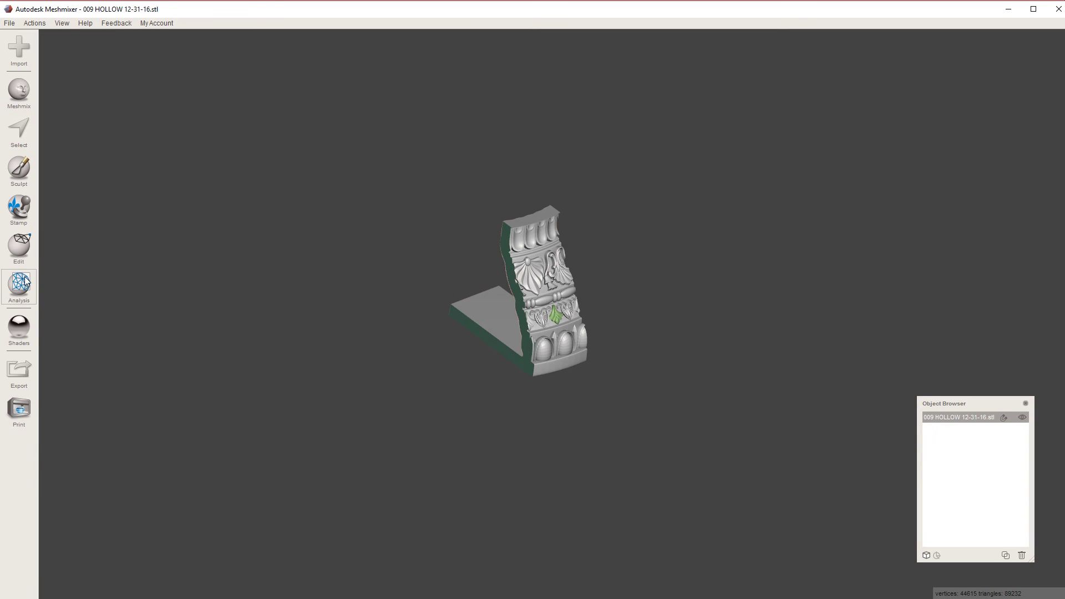
Use Create Pivot on the base section with the Bounding Box placement mode, and finish the pivot tool
left_click(18, 247)
left_click(76, 113)
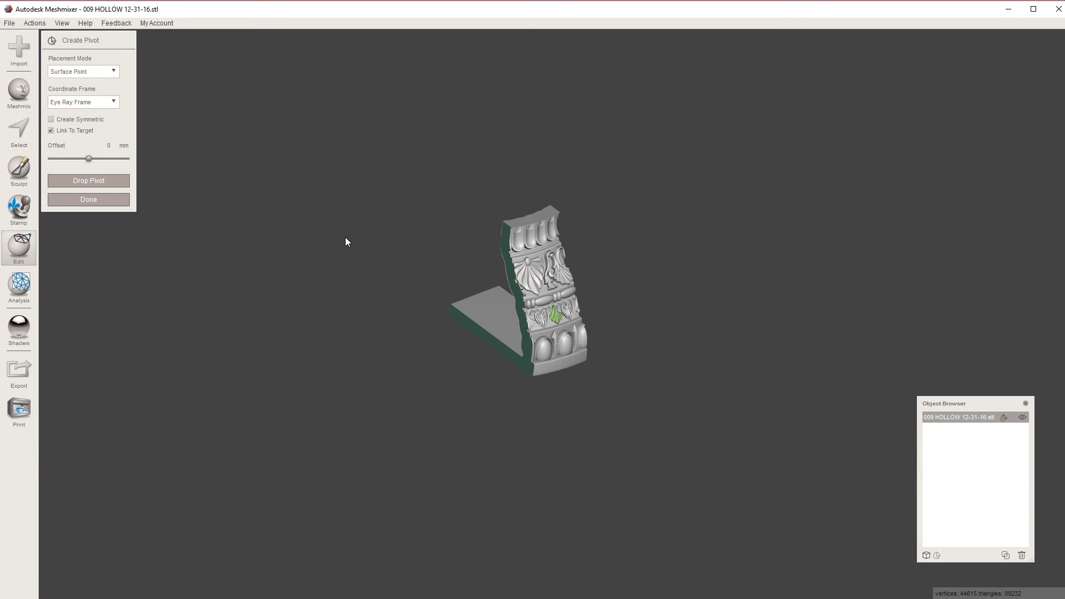
right_click_drag(345, 239, 420, 294)
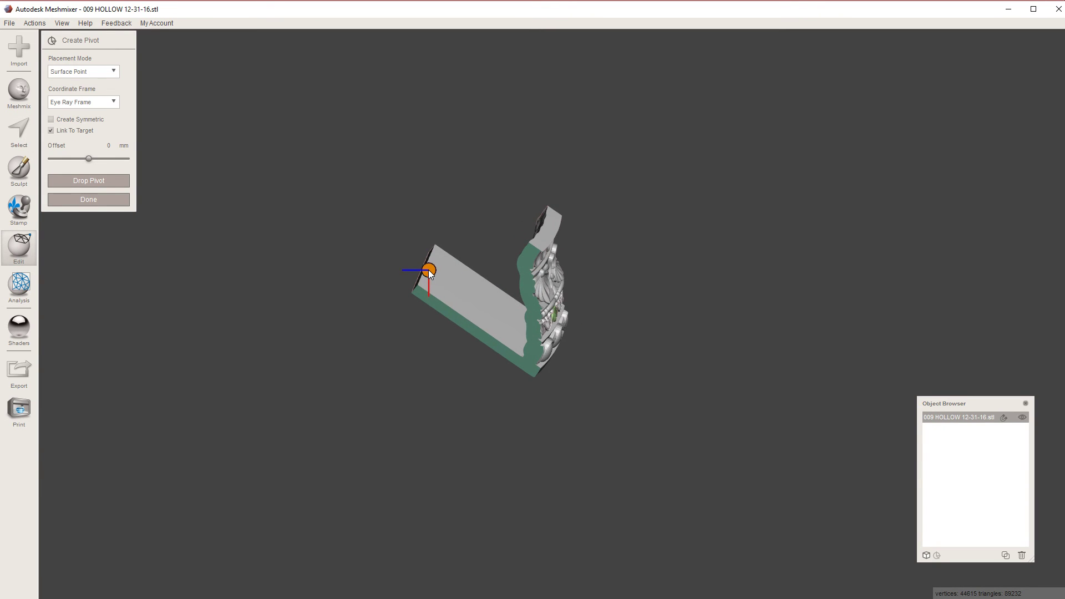
left_click(431, 268)
right_click_drag(431, 268, 449, 254)
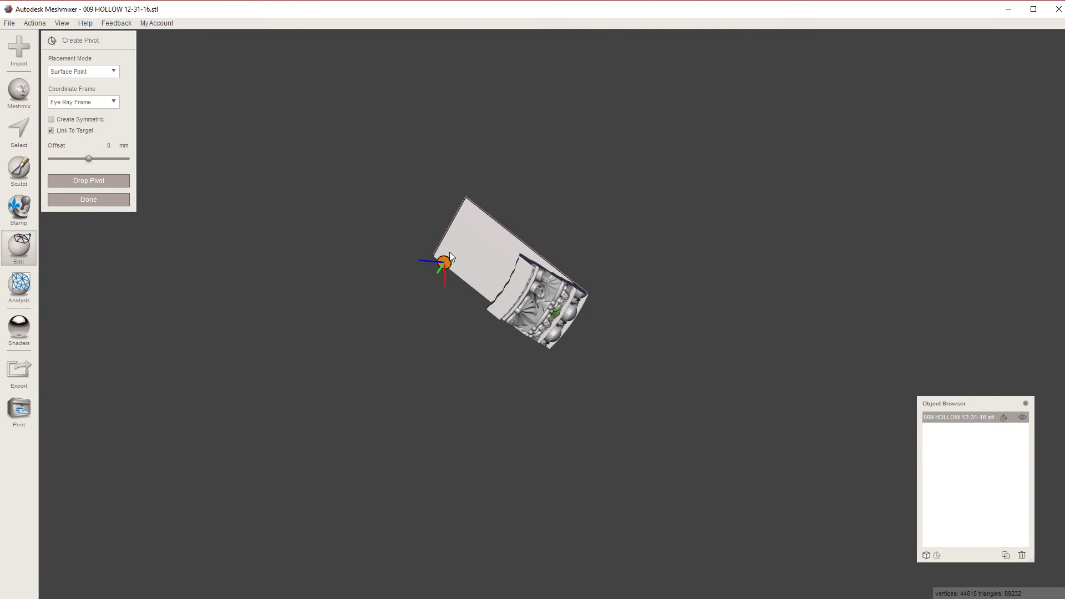
left_click(81, 73)
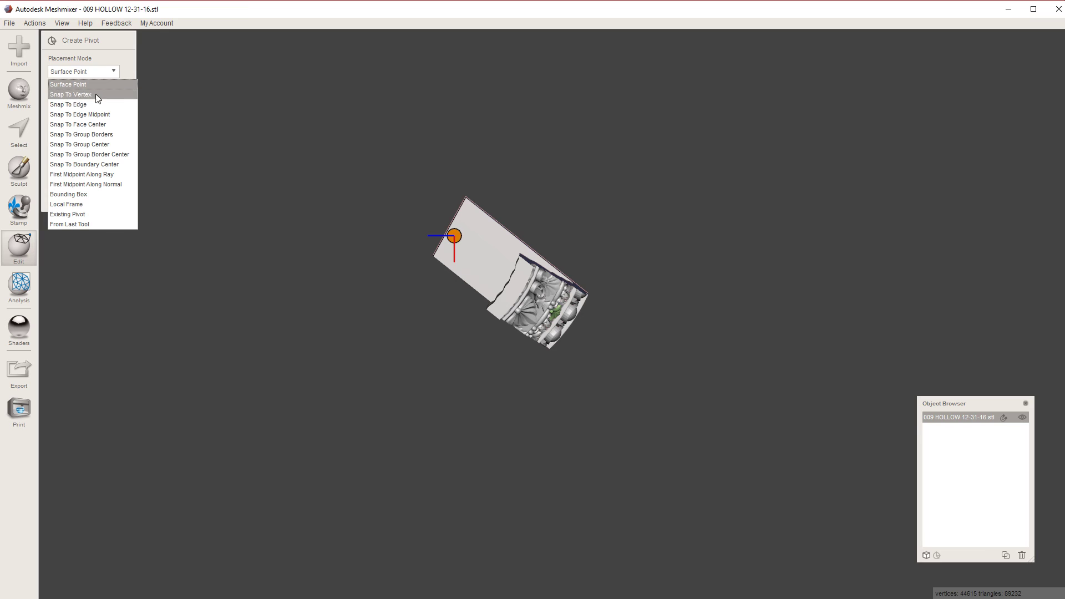
left_click(73, 194)
mouse_move(442, 256)
right_mouse_down()
mouse_move(498, 237)
mouse_move(510, 261)
mouse_move(502, 282)
right_mouse_up()
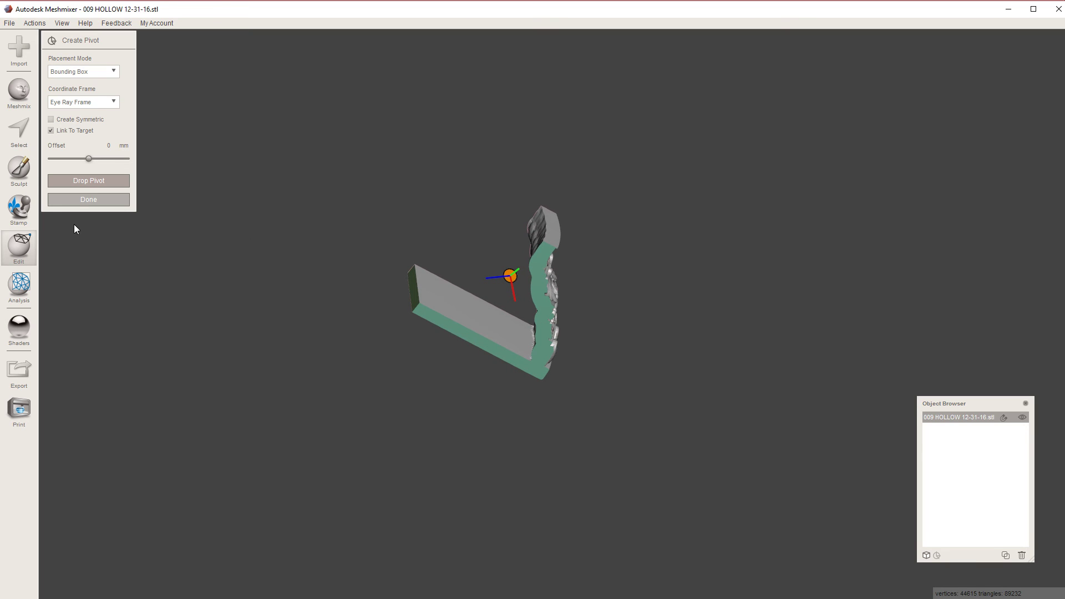
left_click(115, 200)
Transform the base section, leaving a copy in place, rotate it about 93° around Z, and leave a second copy there
key("t")
right_click_drag(521, 246, 448, 309)
key("shift+d")
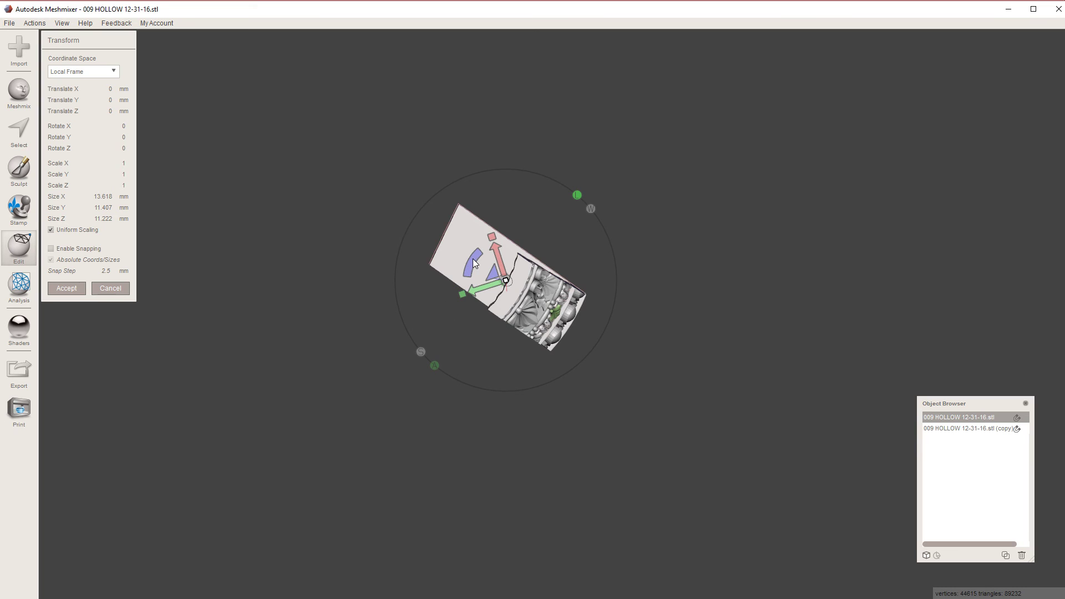
left_click_drag(477, 261, 466, 345)
key("shift+d")
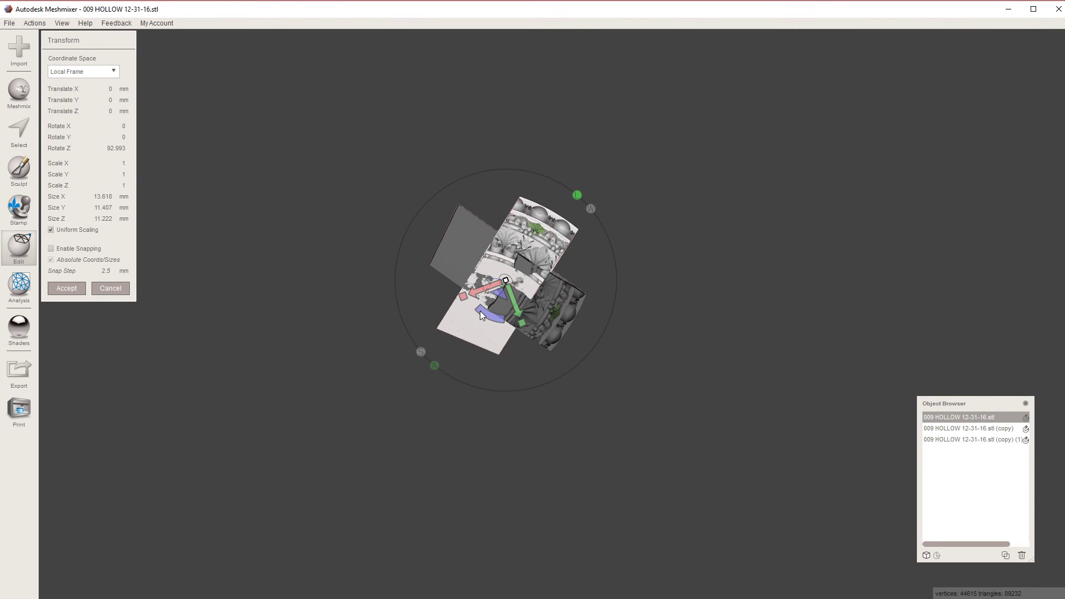
Rotate the section further around Z, leave three more copies around the ring, and accept the transform
left_click_drag(480, 310, 516, 222)
key("shift+d")
key("shift+d")
key("shift+d")
left_click(61, 289)
right_click_drag(665, 419, 644, 263)
scroll(546, 344, "up", 3)
scroll(540, 331, "up", 4)
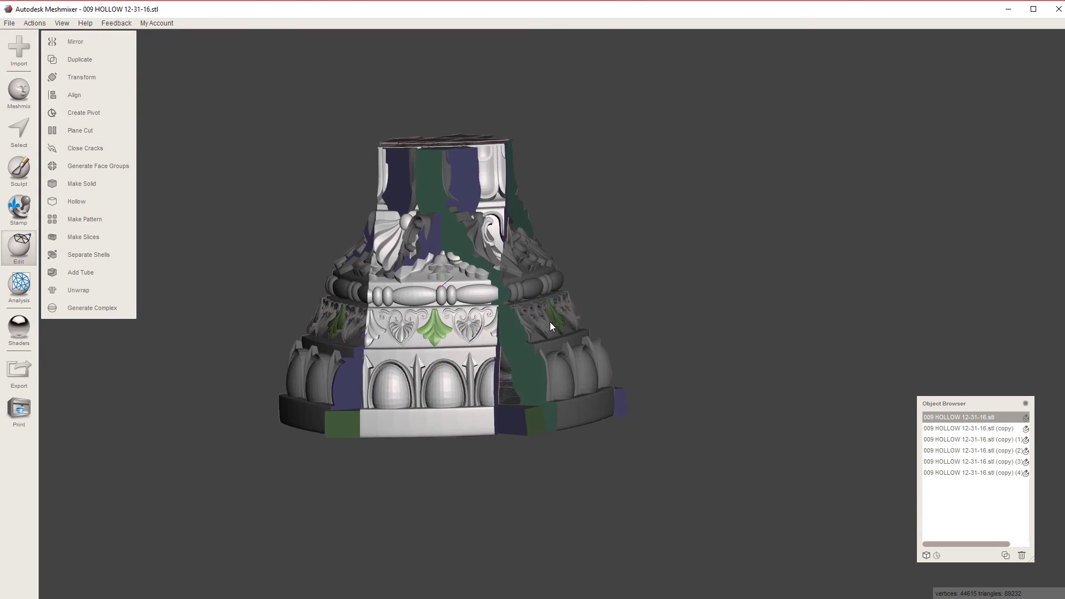
left_click(974, 473)
left_click(956, 417, "shift")
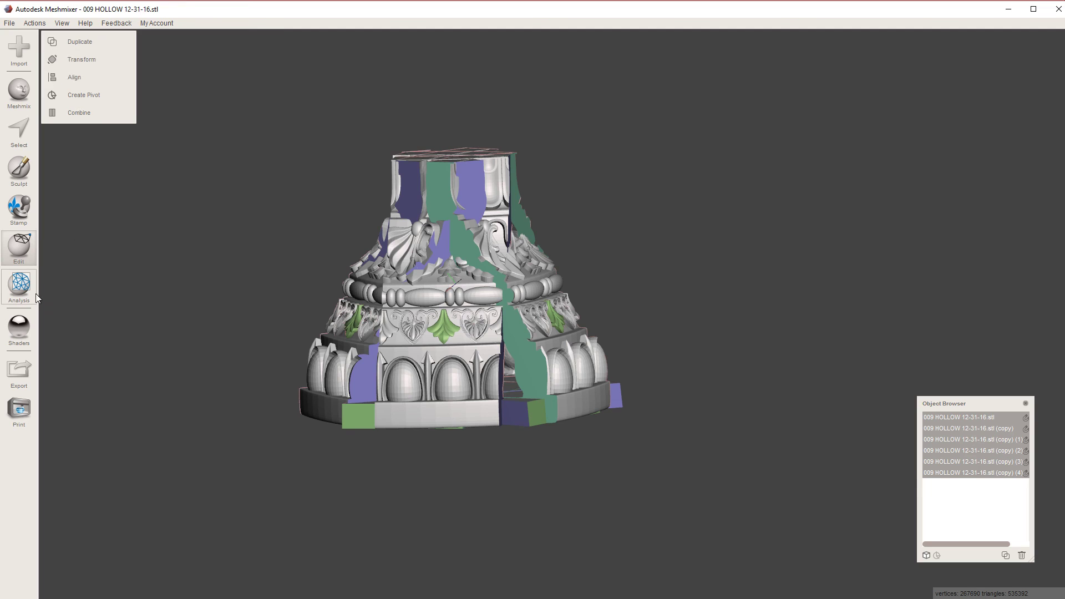
left_click(11, 287)
left_click(19, 247)
Combine the original section with its five rotated copies, one copy at a time, into a single object
left_click(924, 417)
left_click(947, 428, "shift")
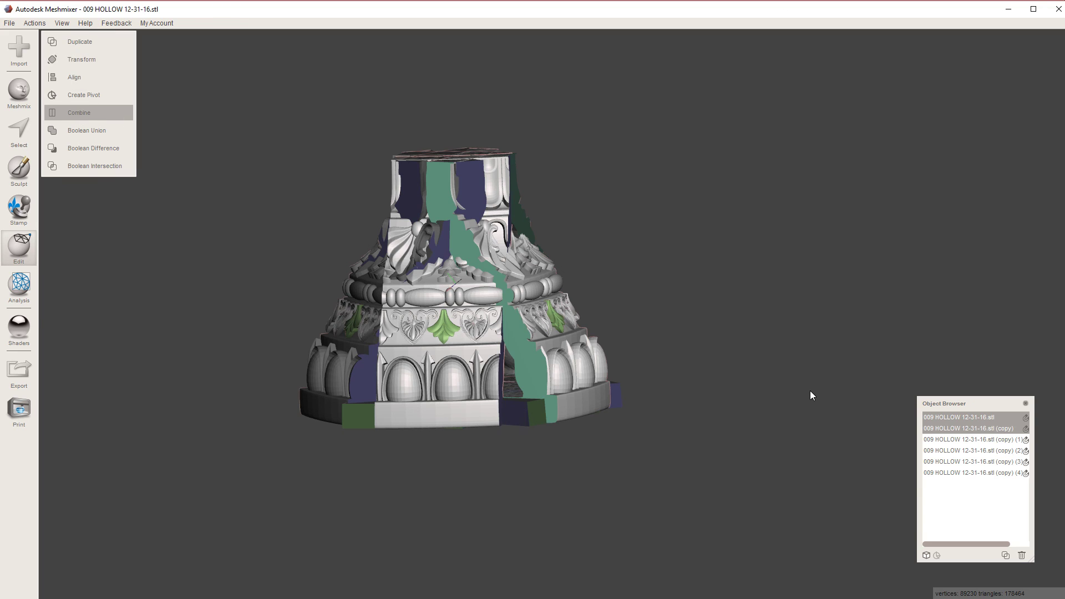
left_click(996, 428, "shift")
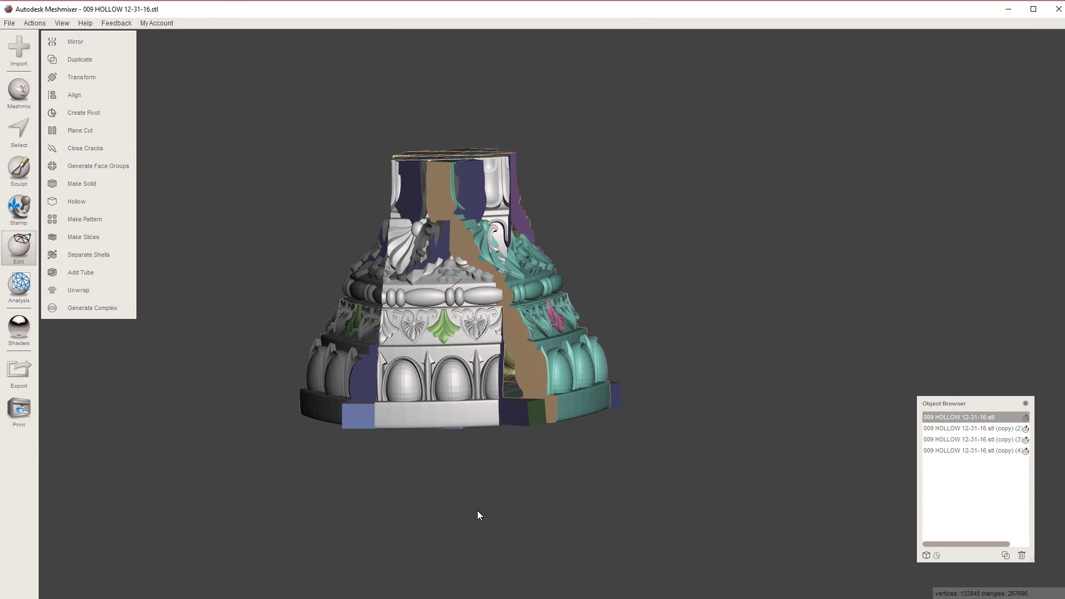
left_click(975, 428, "shift")
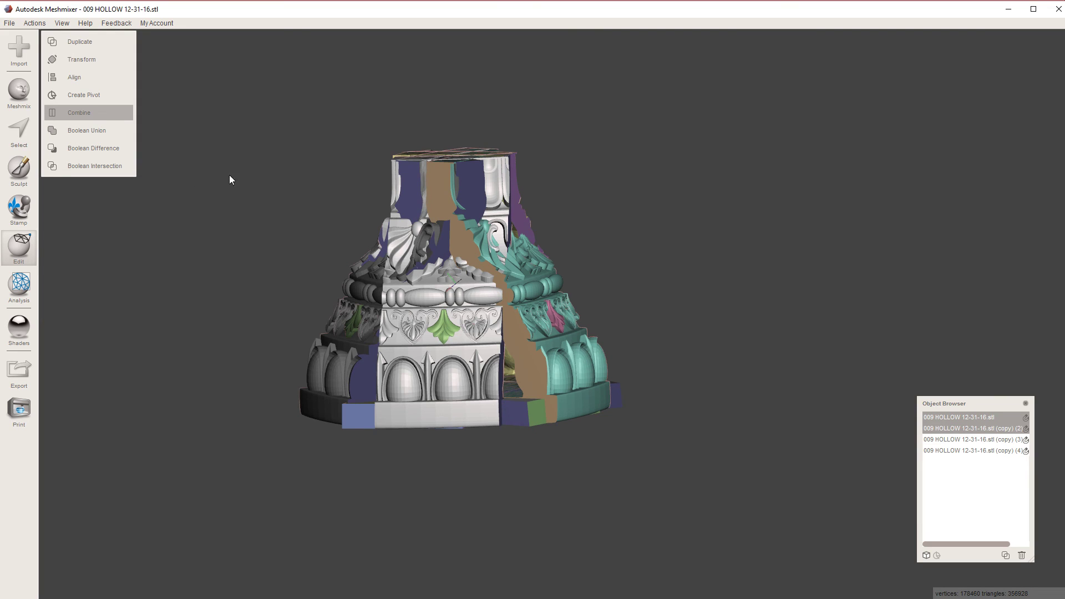
left_click(948, 428, "shift")
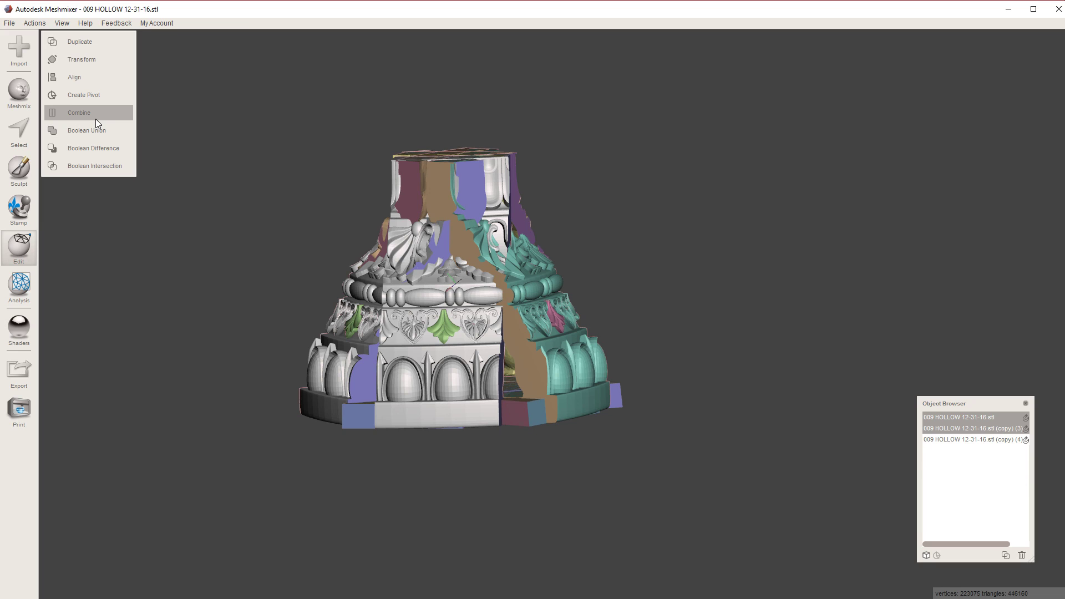
left_click(963, 430, "shift")
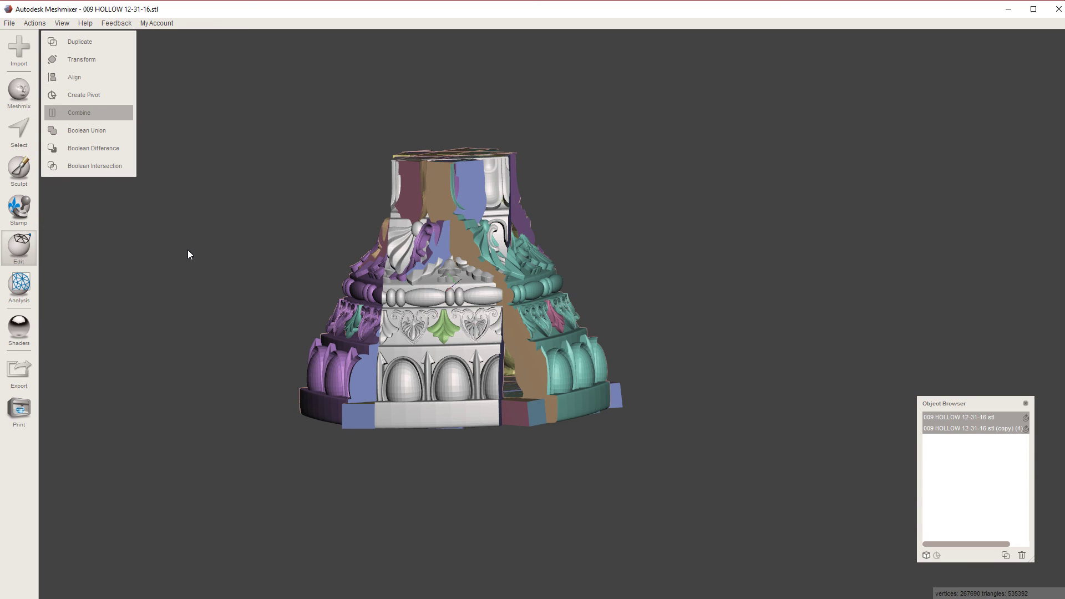
Run Make Solid on the combined ring with solid type Accurate, solid accuracy 241 and mesh density 238, and inspect the result
right_click_drag(220, 238, 487, 280)
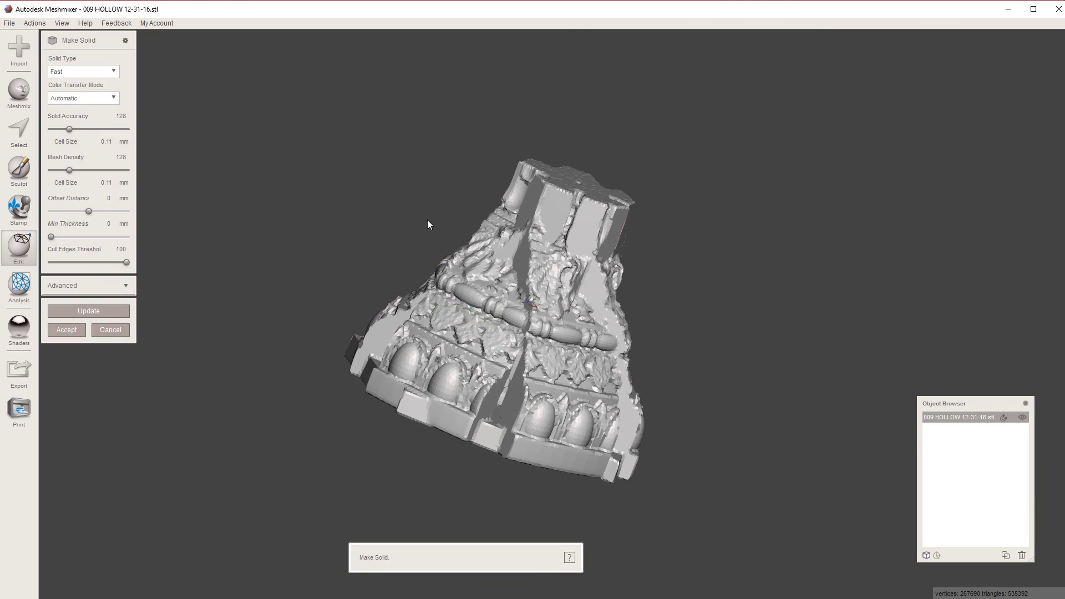
right_click_drag(427, 219, 389, 222)
left_click(72, 105)
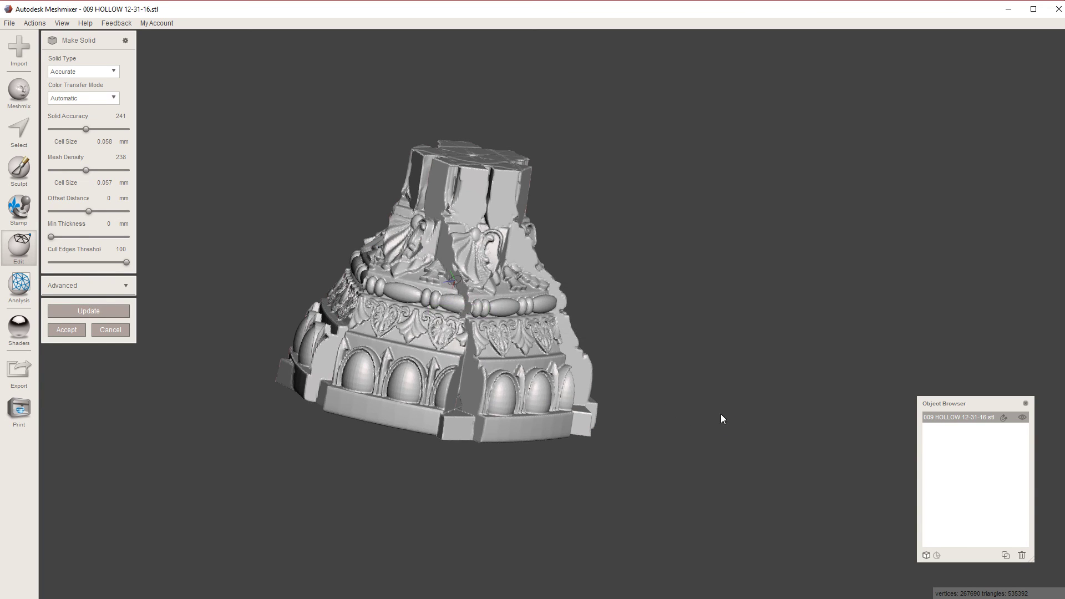
right_click_drag(720, 413, 494, 361)
scroll(491, 349, "up", 5)
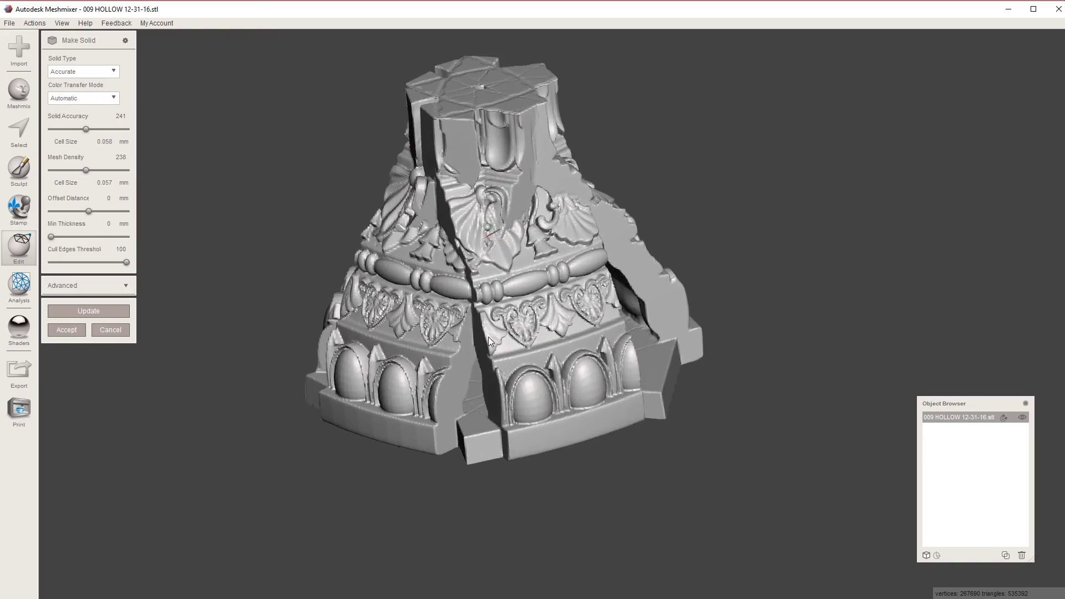
right_click_drag(548, 308, 371, 288)
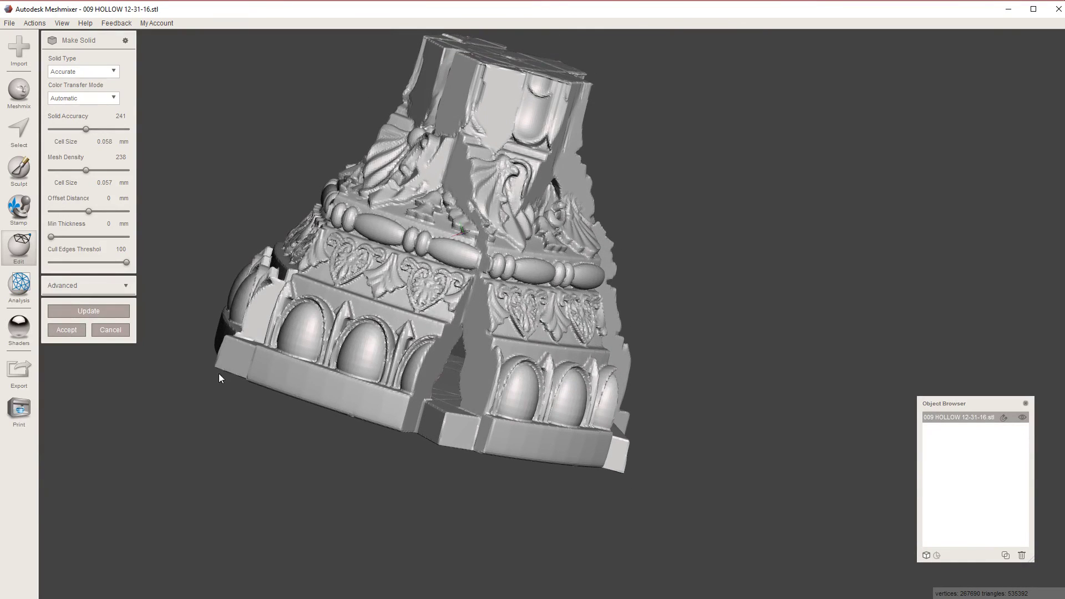
Switch to the WebinarNinja page in the browser, stop the broadcast, and confirm ending the webinar
left_click(388, 598)
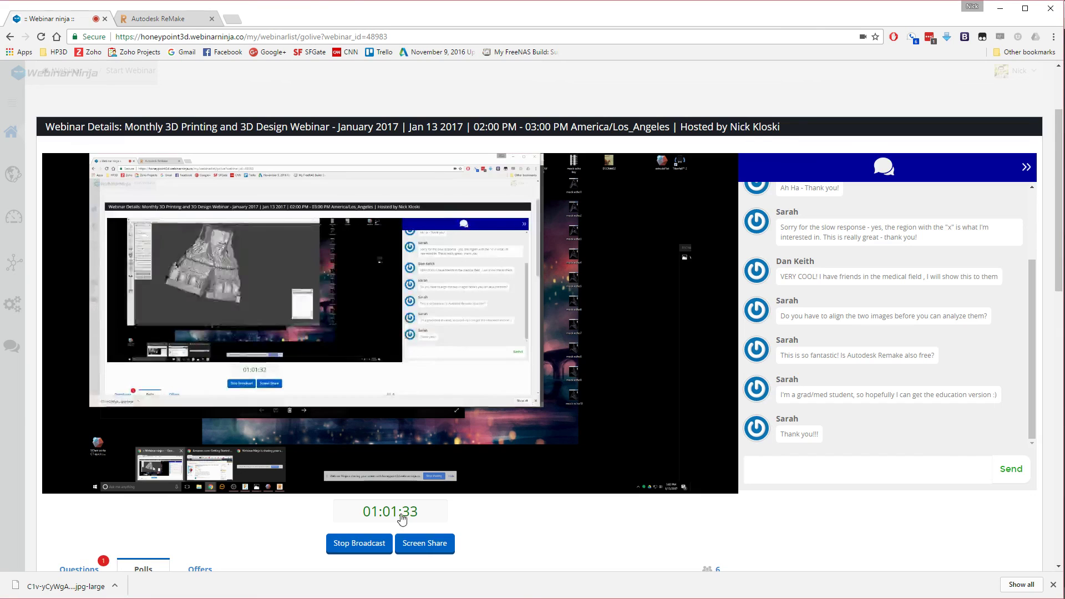
left_click(362, 173)
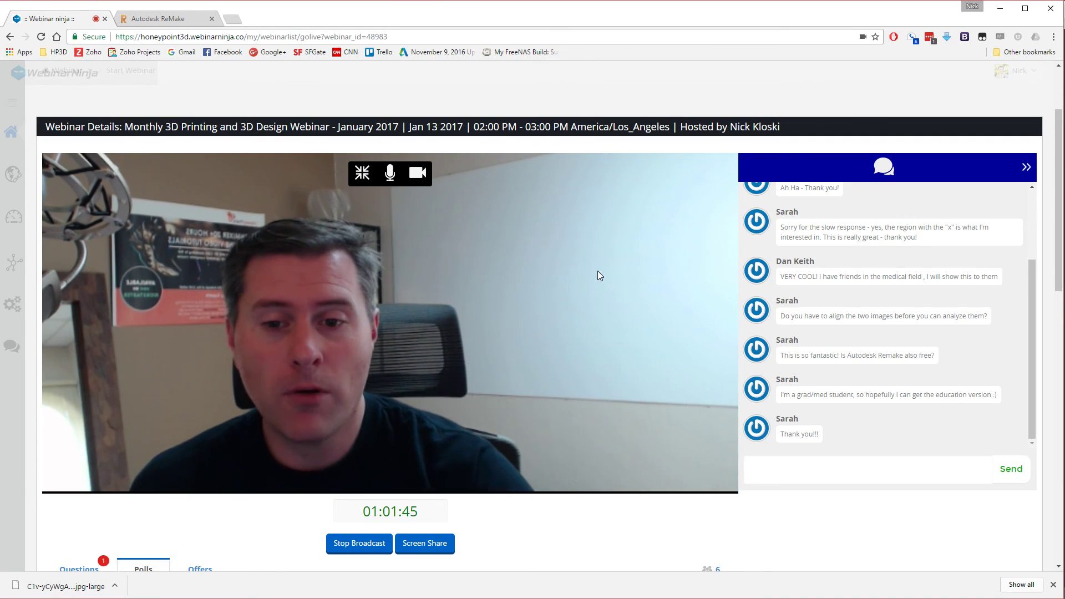
scroll(597, 270, "down", 1)
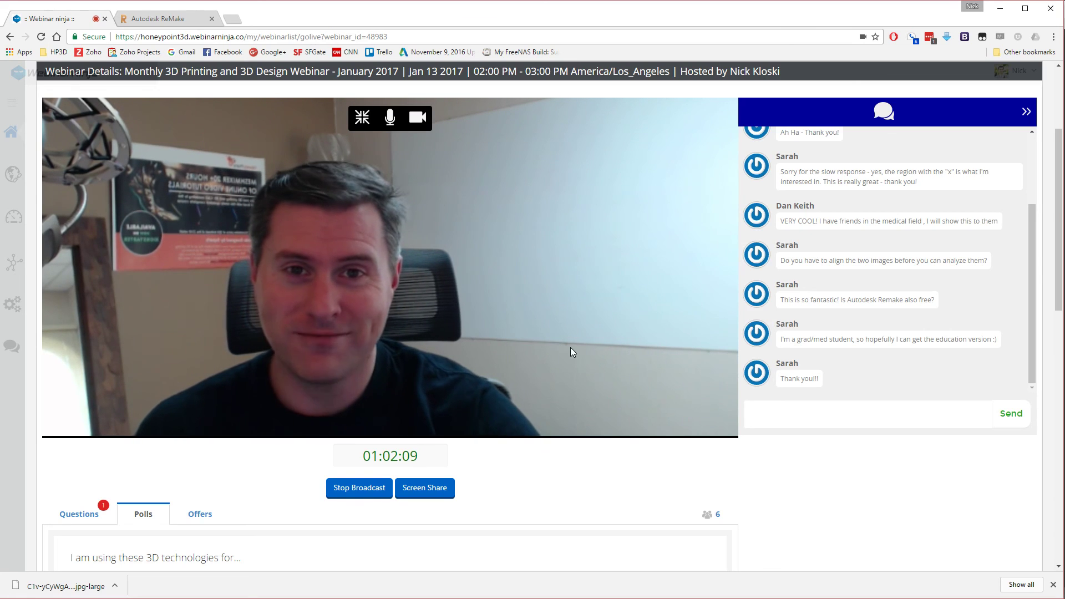
left_click(361, 485)
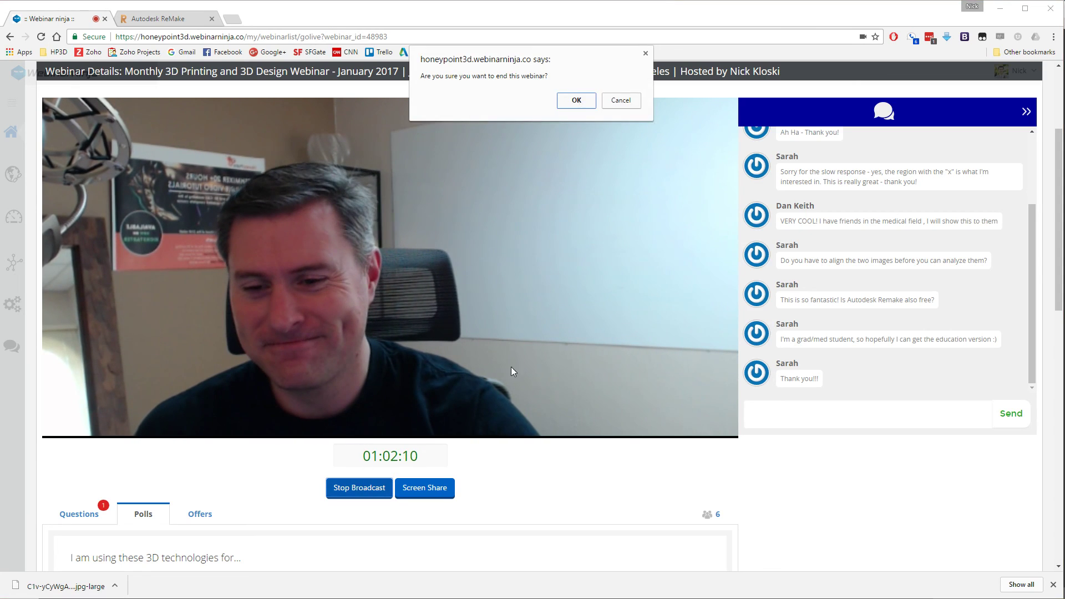
left_click(581, 102)
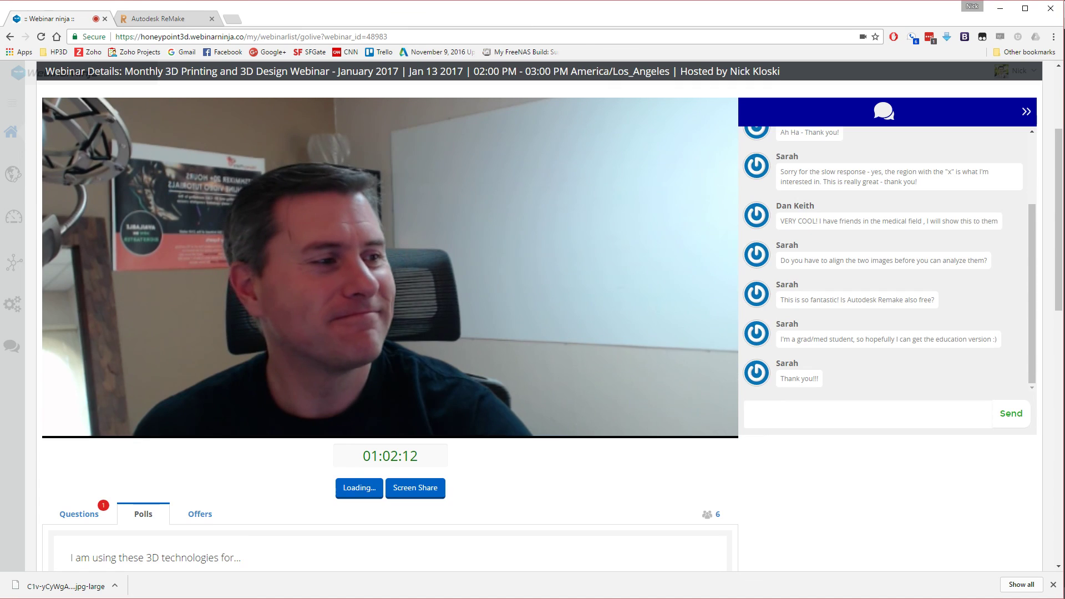